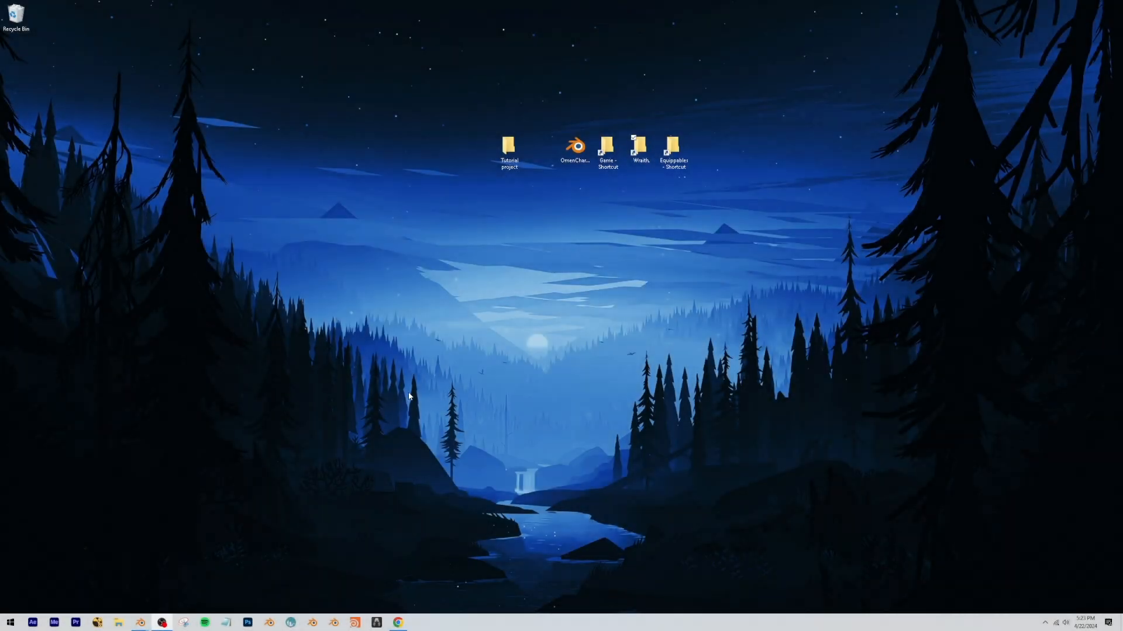
Switch to the unsaved Blender scene and delete the default cube, camera and light.
mouse_move(140, 621)
click(216, 592)
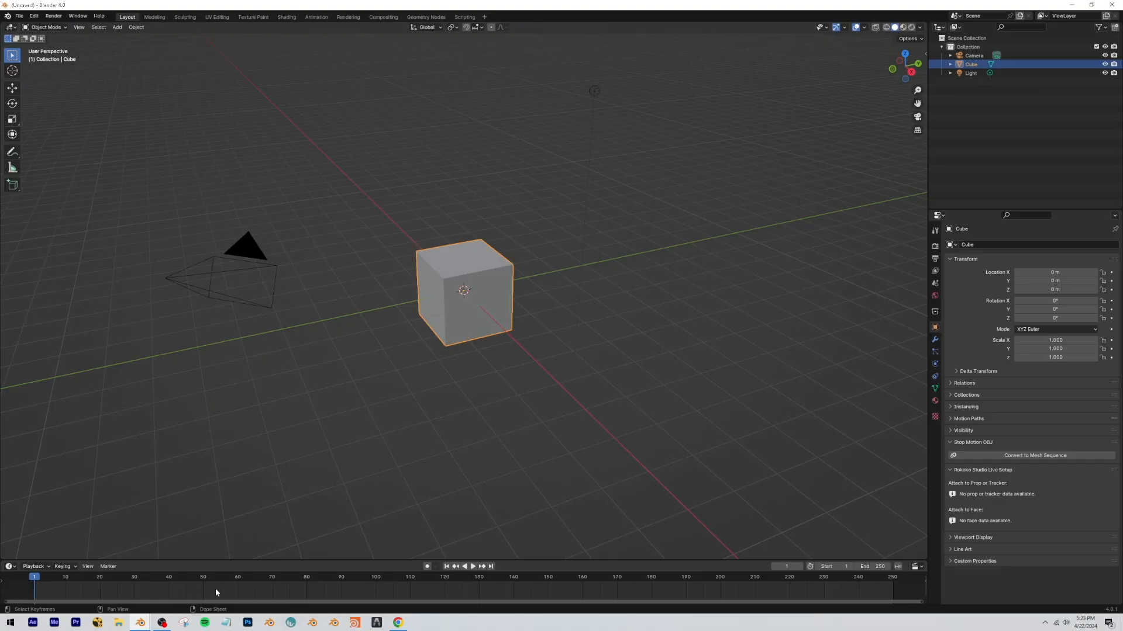
middle_drag(482, 385, 466, 386)
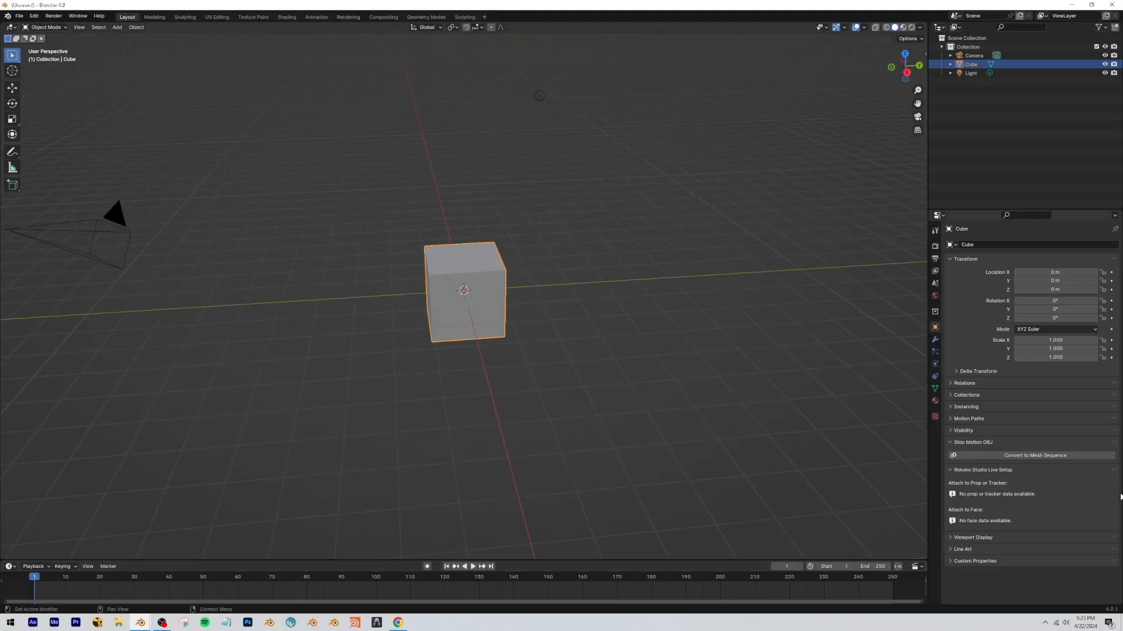
scroll(627, 356, down, 3)
middle_drag(405, 336, 423, 353)
drag(635, 134, 363, 391)
key(Delete)
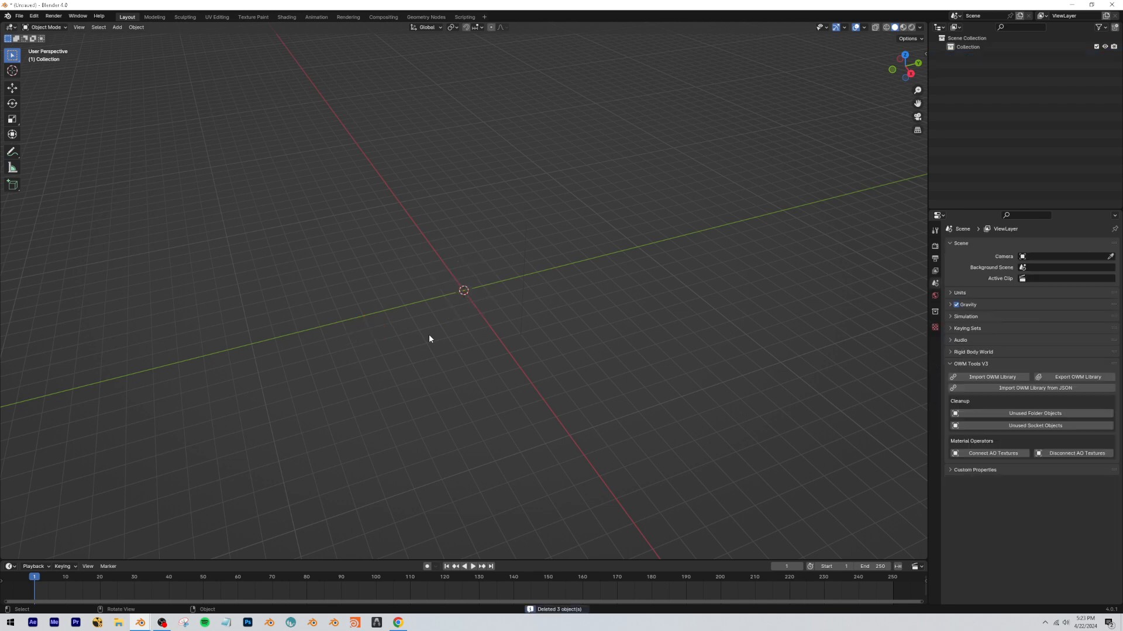
Show the PSK/PSA import options in the viewport sidebar and open the file browser for a PSK import.
click(925, 53)
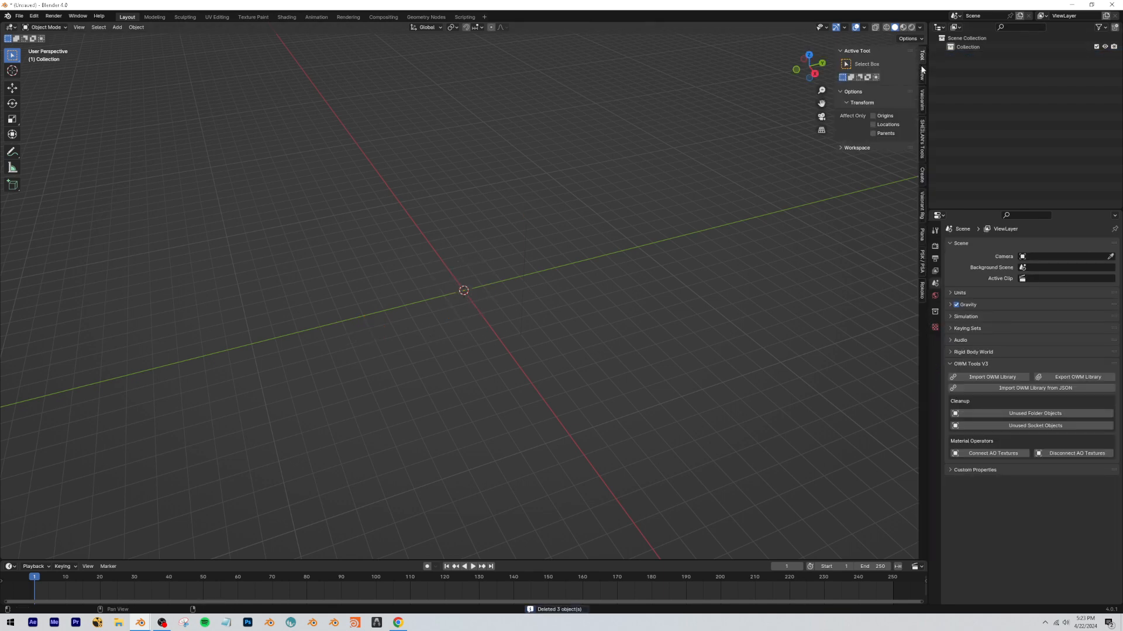
click(923, 260)
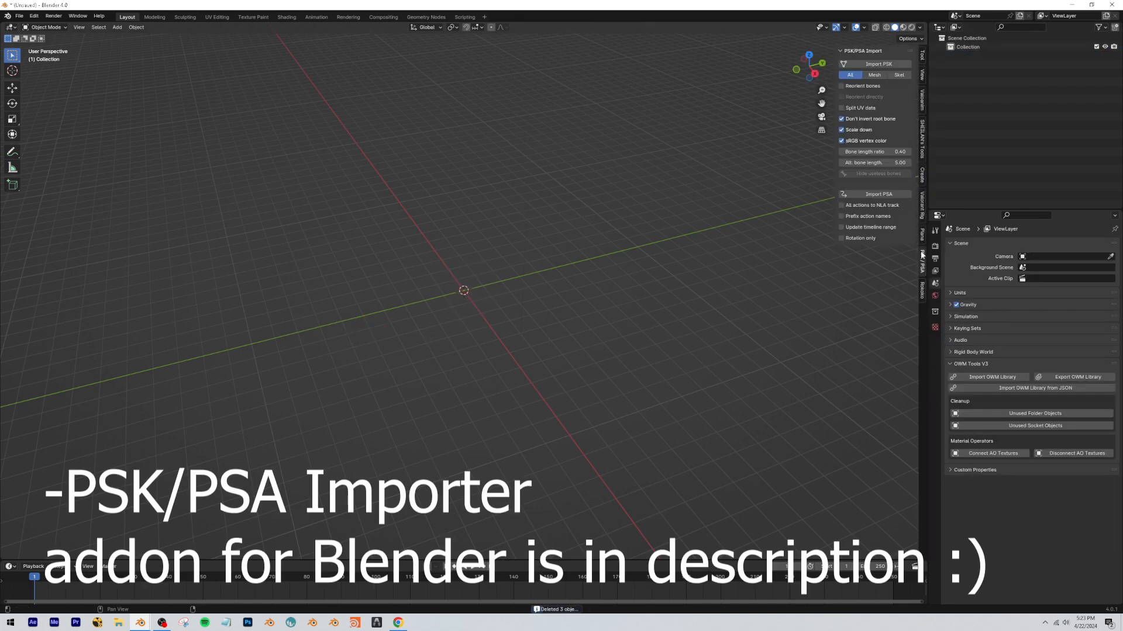
click(869, 65)
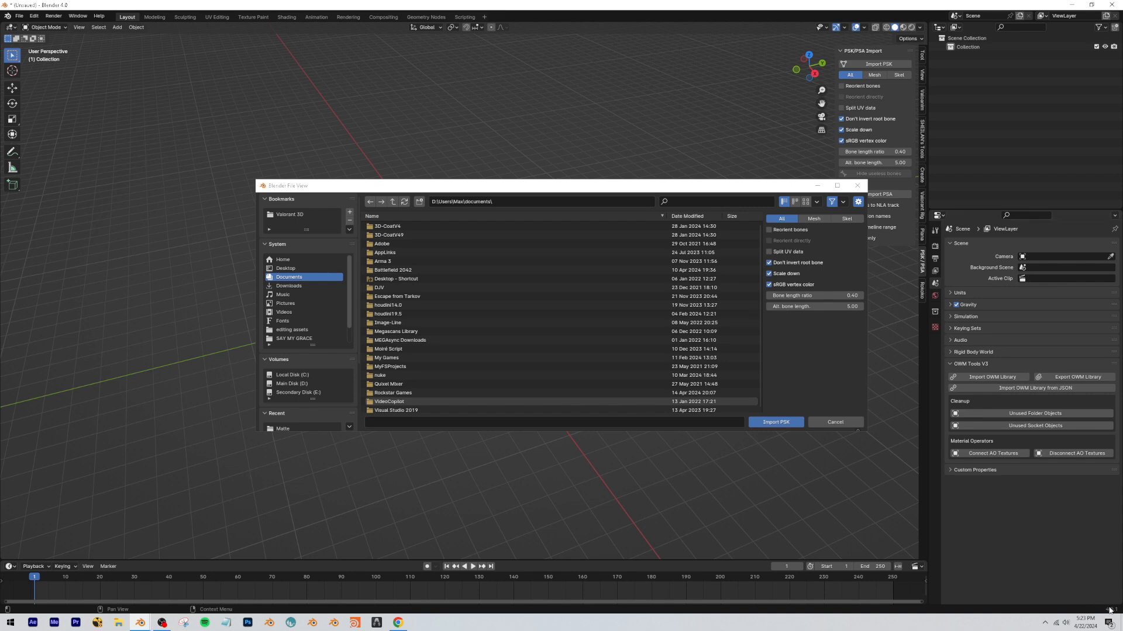
drag(465, 185, 494, 179)
Switch to the Wraith shortcut folder on the desktop and look through the VALORANT GAME folder hierarchy above it.
click(1071, 5)
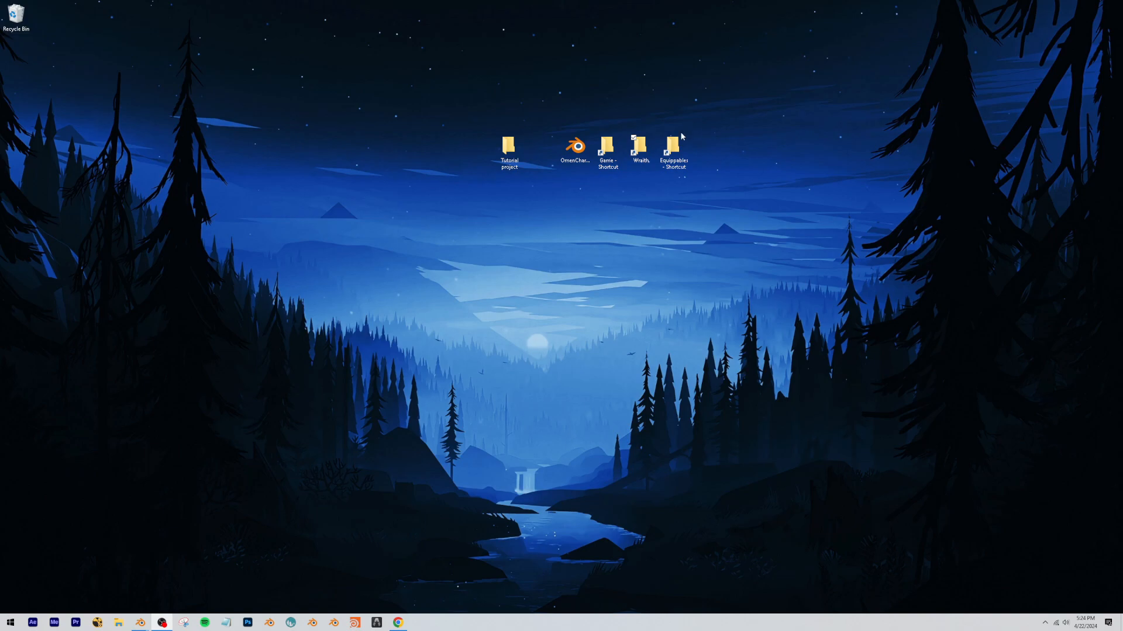
double_click(634, 154)
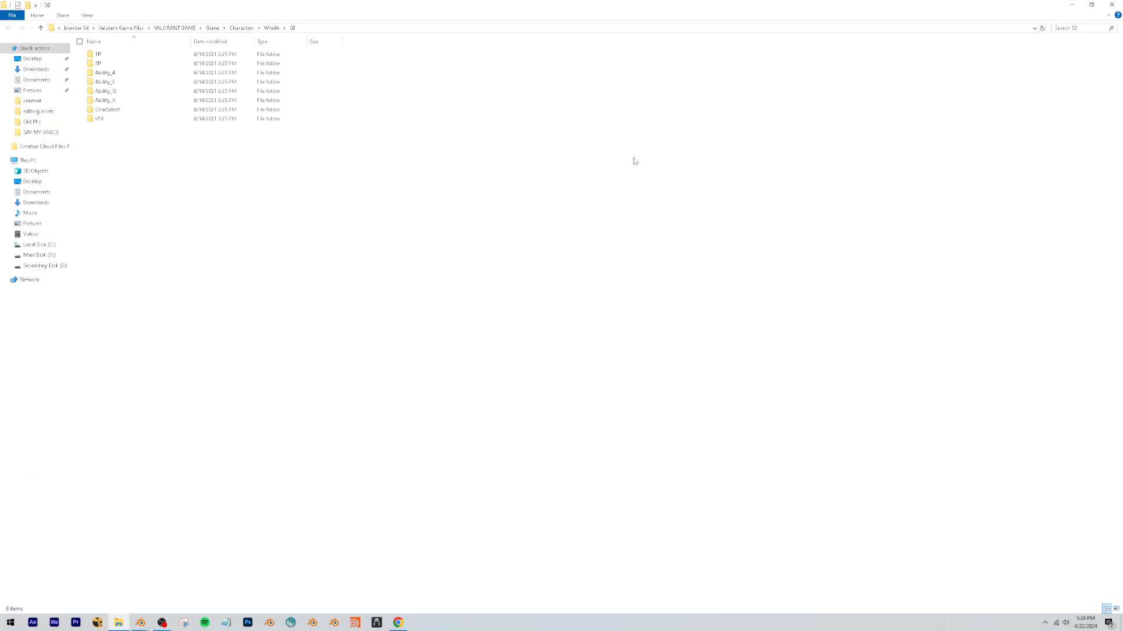
click(170, 28)
double_click(114, 64)
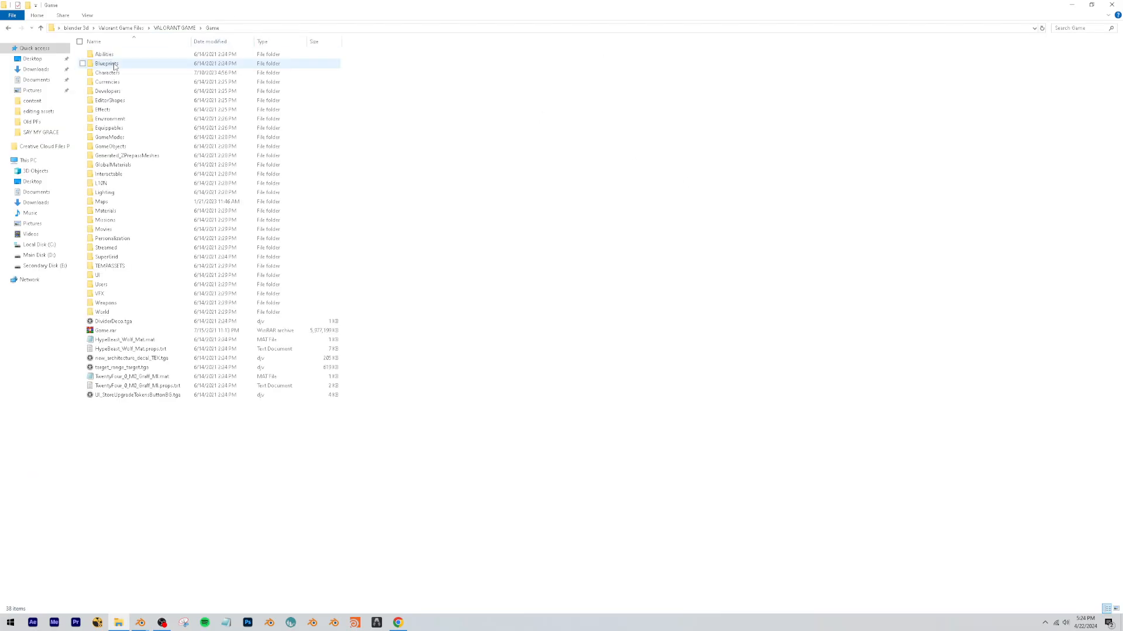
double_click(110, 83)
double_click(8, 29)
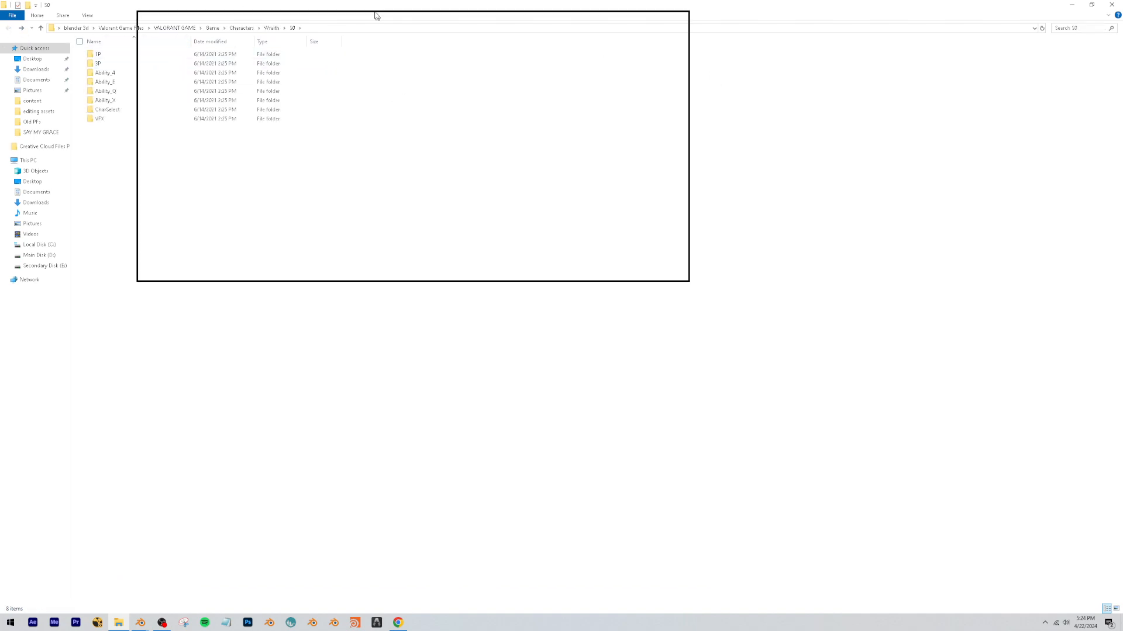
drag(325, 230, 261, 225)
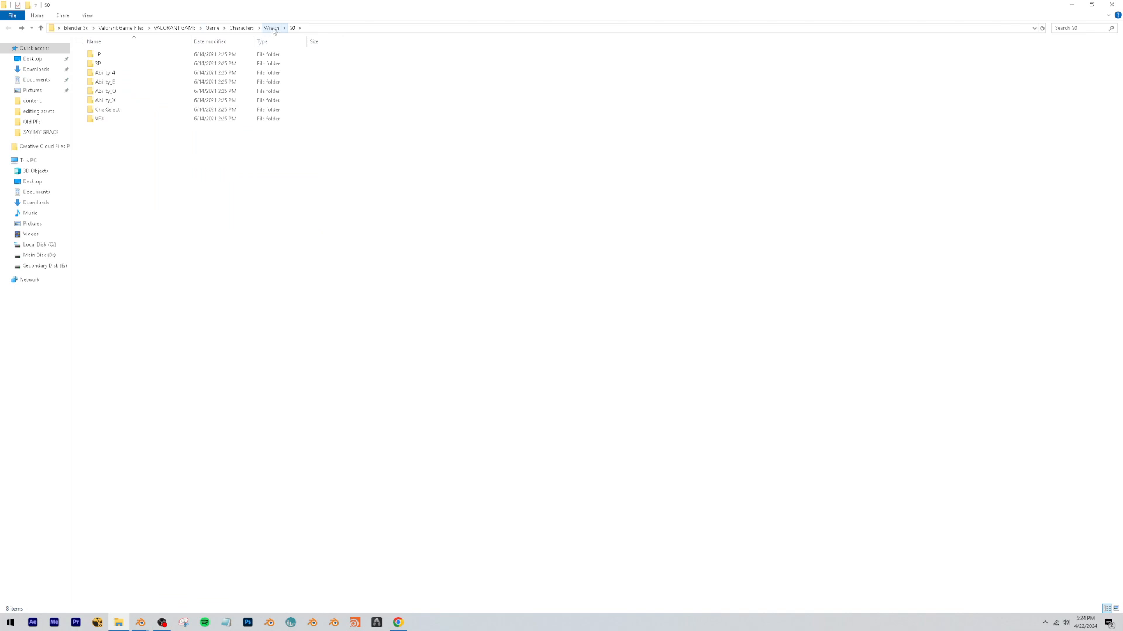
Browse to Characters > Wraith > S0 > CharSelect > Models, copy that folder's path and close File Explorer.
click(243, 29)
double_click(117, 267)
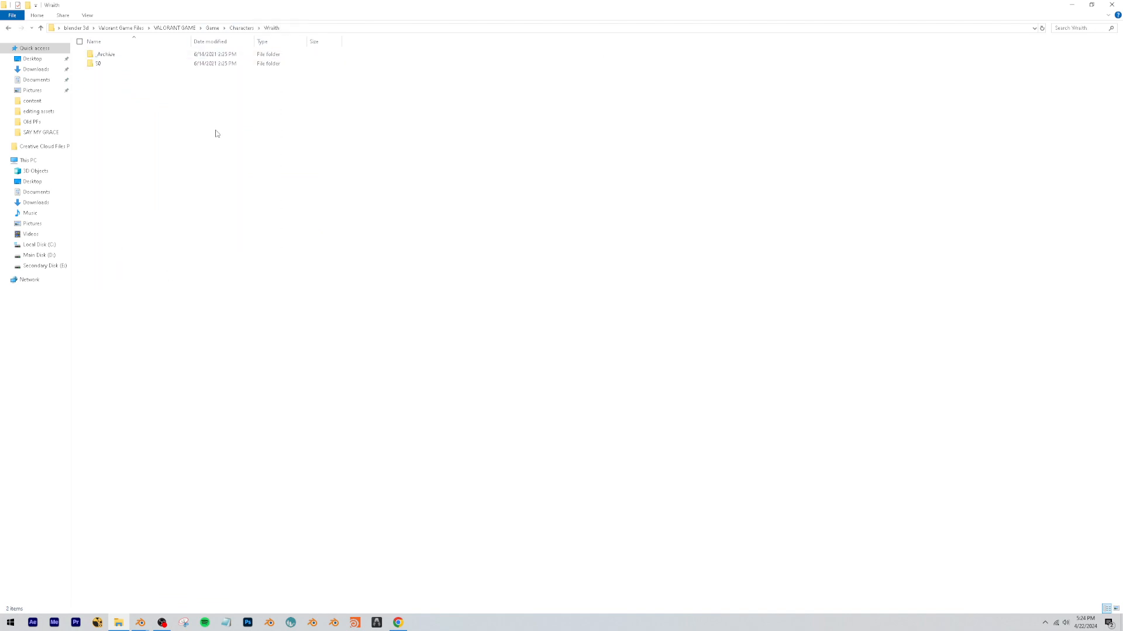
double_click(116, 64)
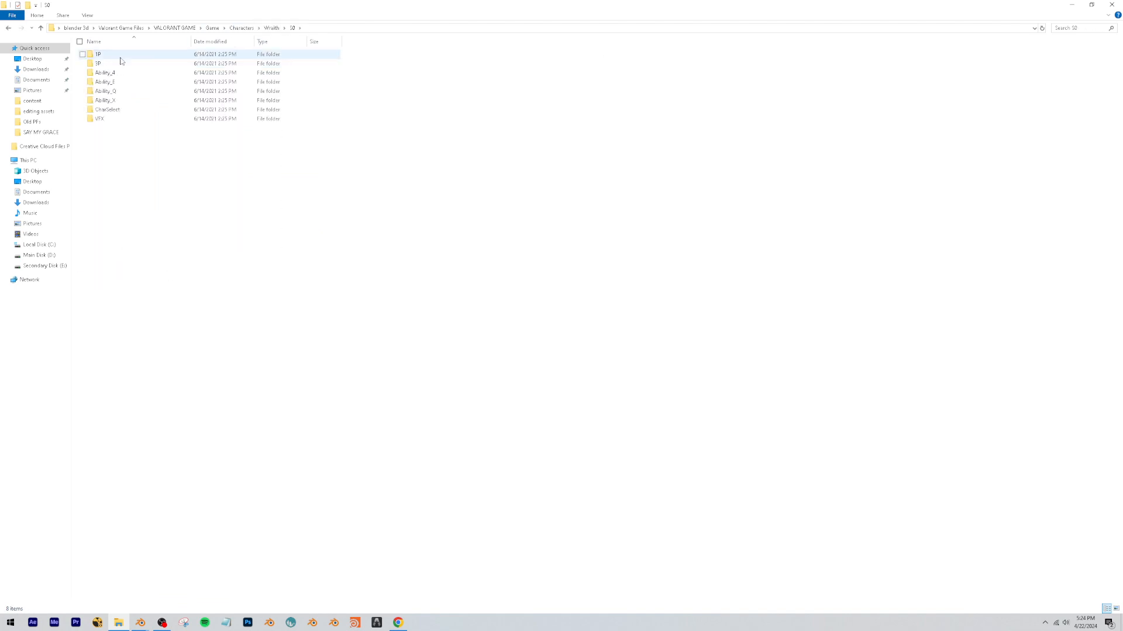
double_click(108, 110)
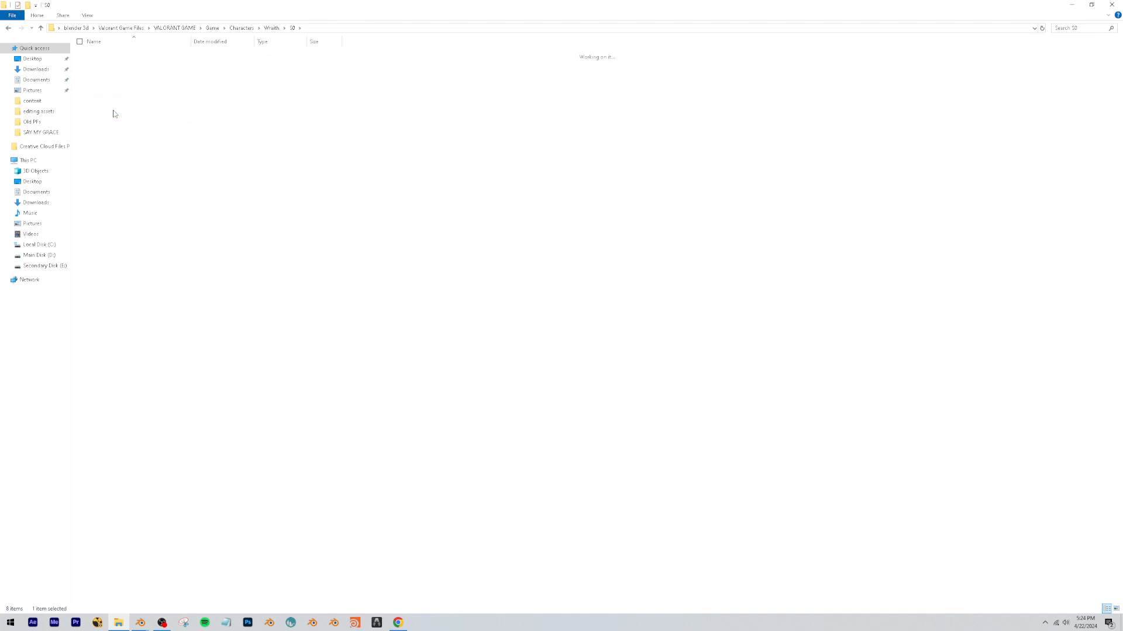
double_click(106, 64)
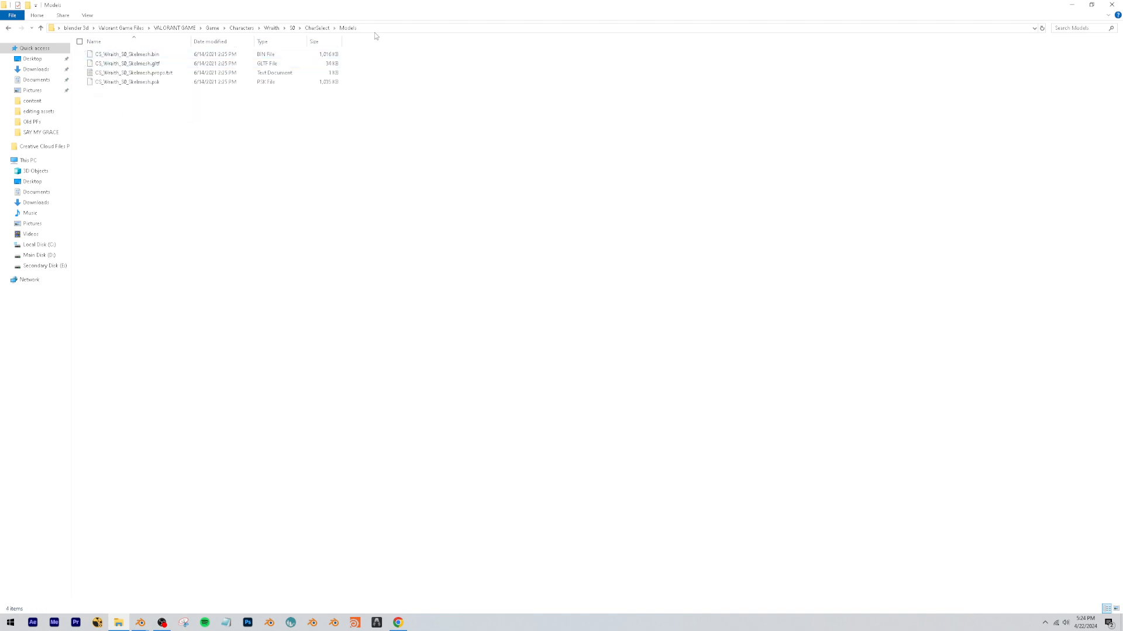
click(390, 27)
click(1112, 4)
Return to Blender, point the PSK file browser at the copied Models path and import CS_Wraith_S0_Skelmesh.psk.
click(141, 622)
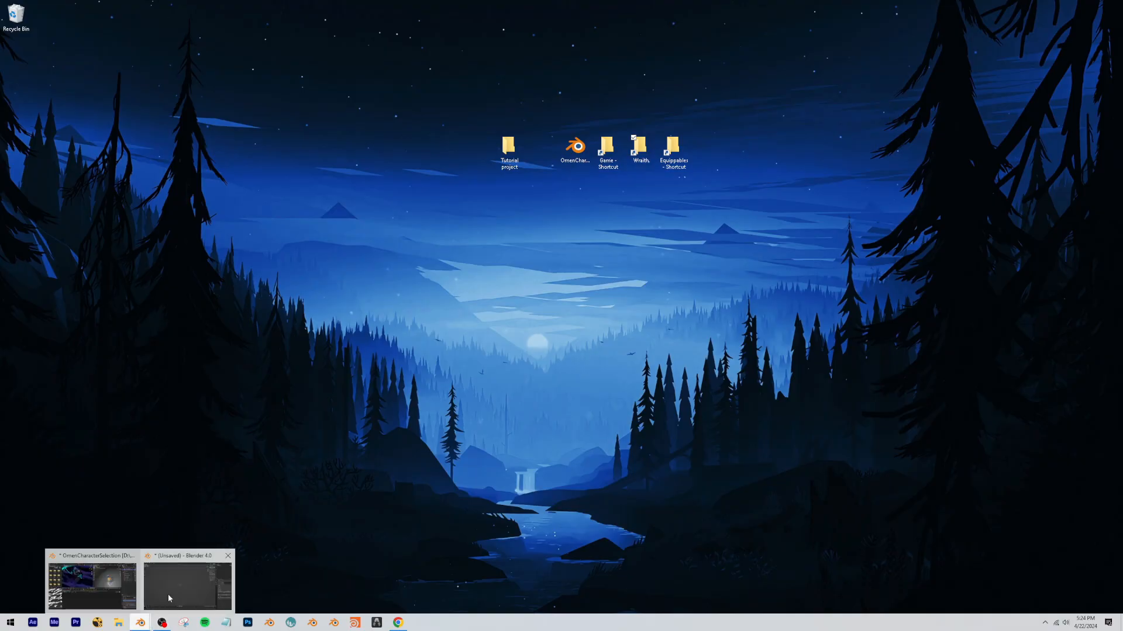
click(168, 597)
key(Return)
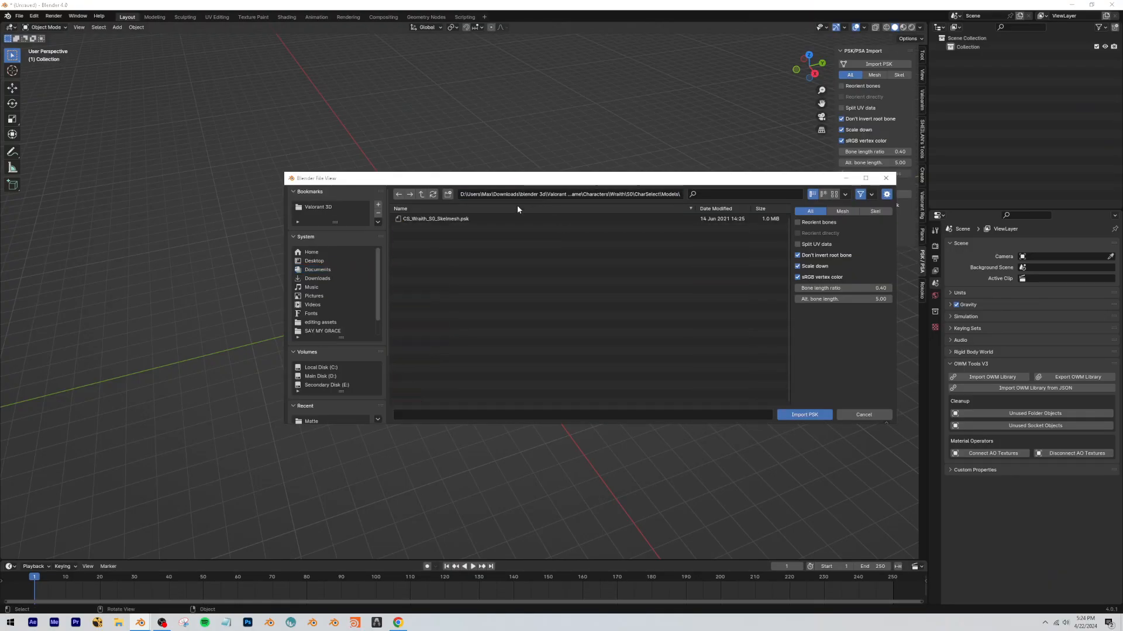
double_click(500, 220)
Examine the imported Wraith character up close, checking its mesh topology in Edit Mode.
scroll(511, 259, up, 9)
click(524, 245)
mouse_move(524, 244)
middle_down()
mouse_move(538, 254)
mouse_move(512, 244)
mouse_move(510, 228)
middle_up()
shift+middle_drag(555, 76, 558, 245)
scroll(557, 246, up, 3)
click(417, 338)
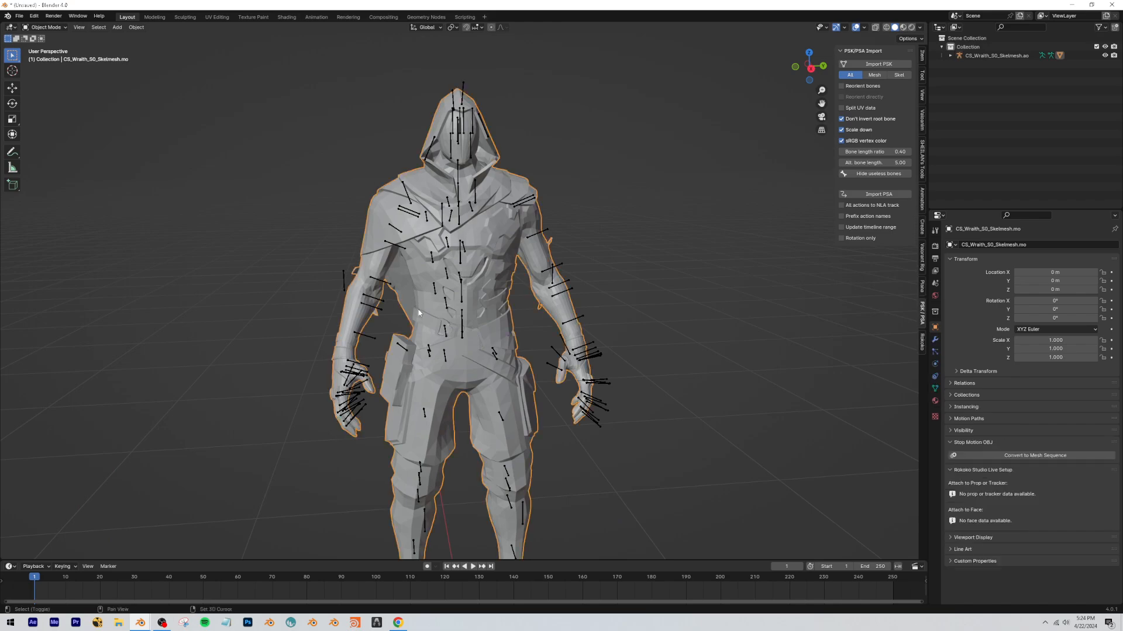
scroll(421, 327, up, 8)
key(Tab)
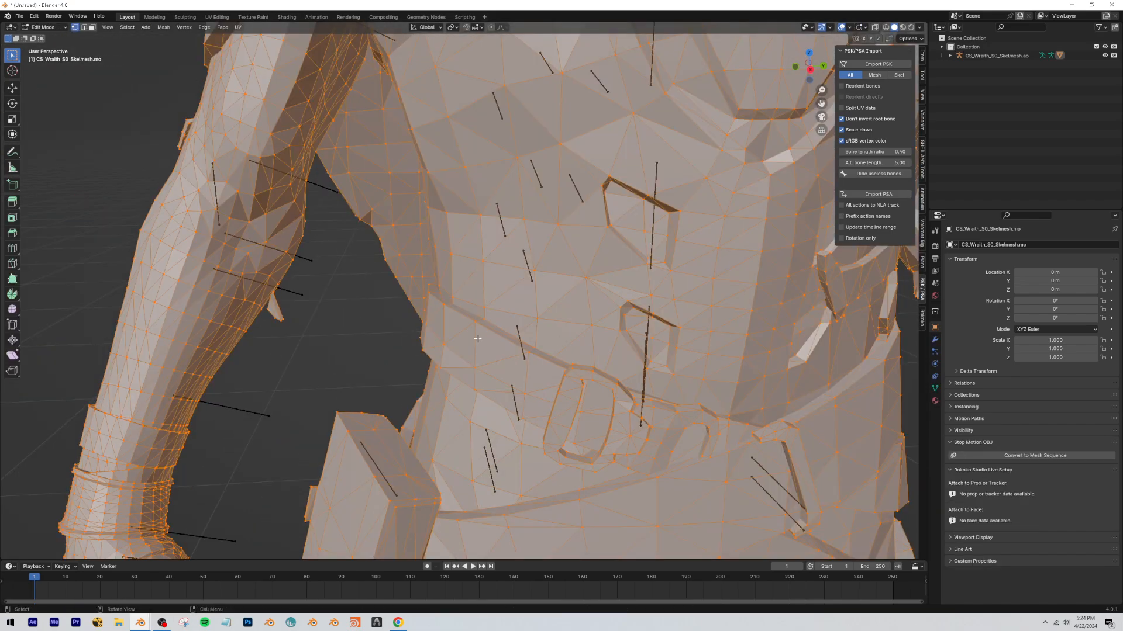
key(Tab)
key(Tab)
click(282, 358)
scroll(275, 339, down, 6)
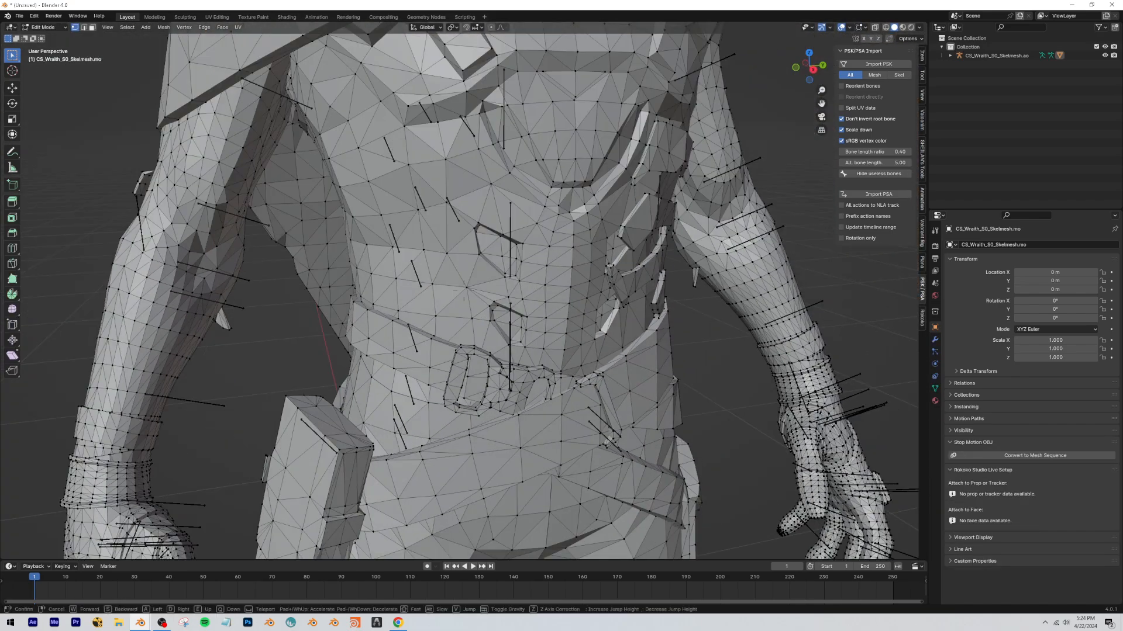
key(Tab)
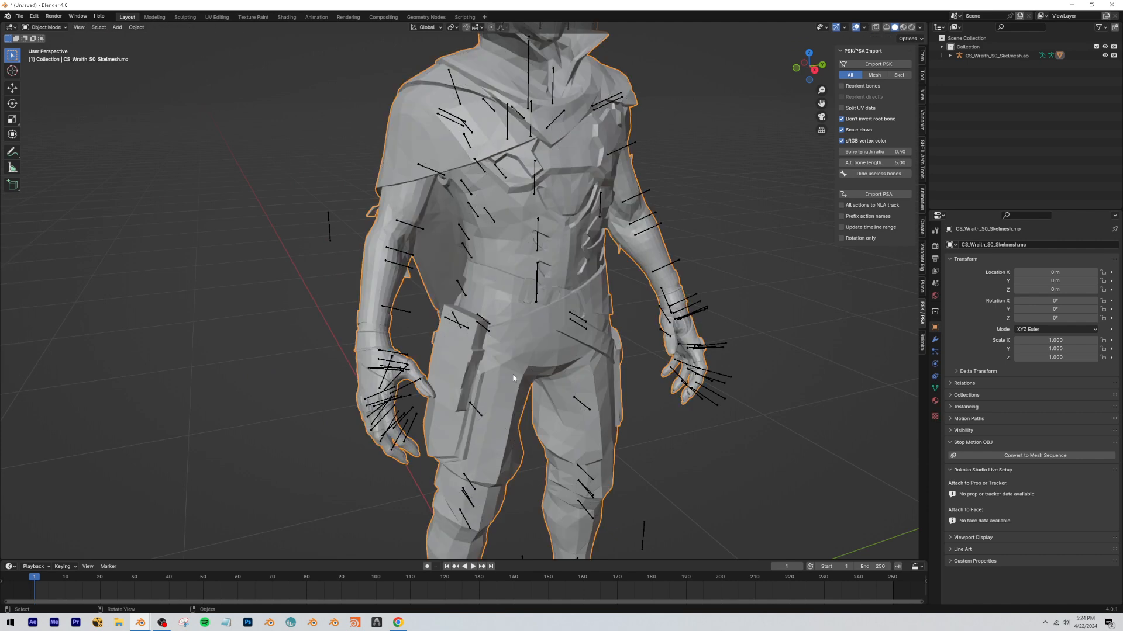
Apply Shade Smooth to the Wraith character mesh.
right_click(514, 280)
click(516, 273)
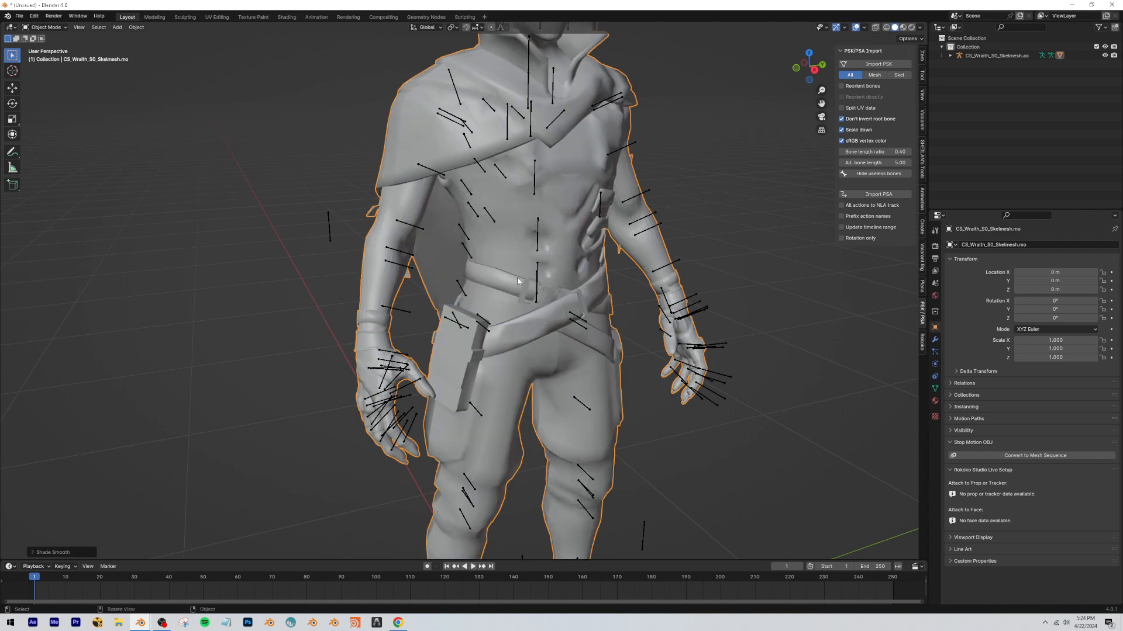
scroll(476, 250, down, 8)
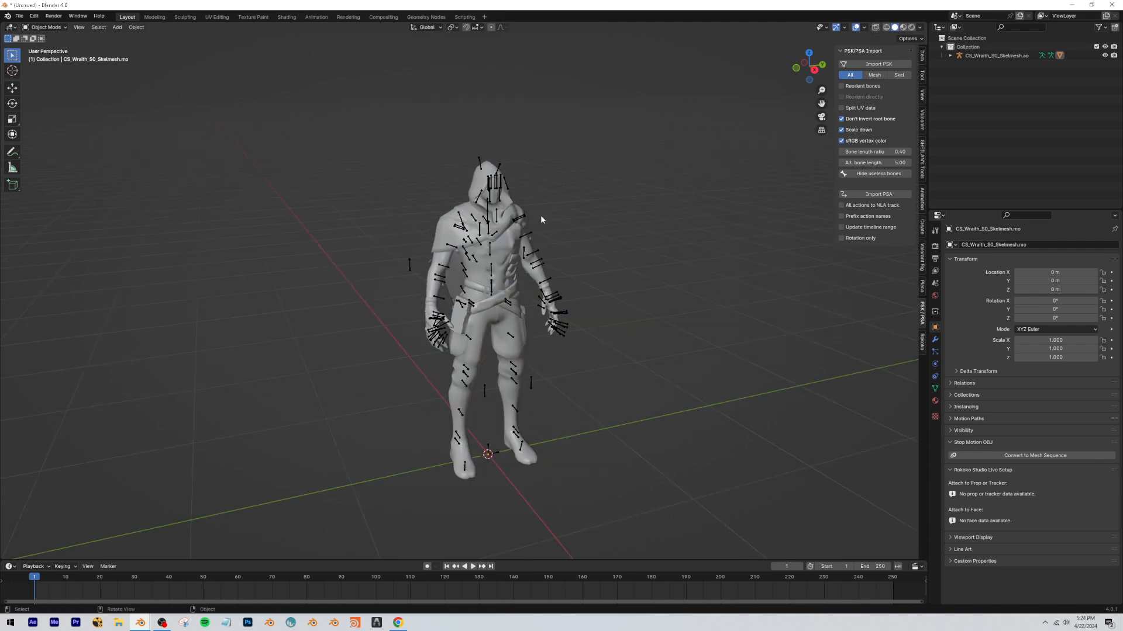
Append the FP Mapping and VALORANT_Agent node trees from VALORANT_Agent.blend in the blender 3d folder.
click(20, 16)
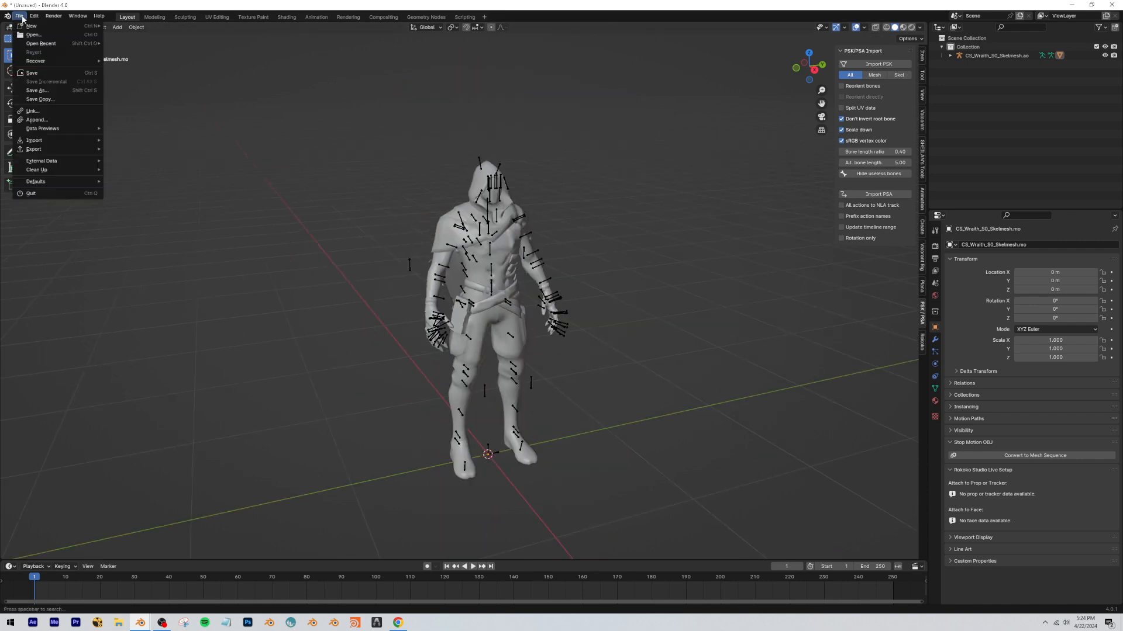
click(57, 120)
click(118, 622)
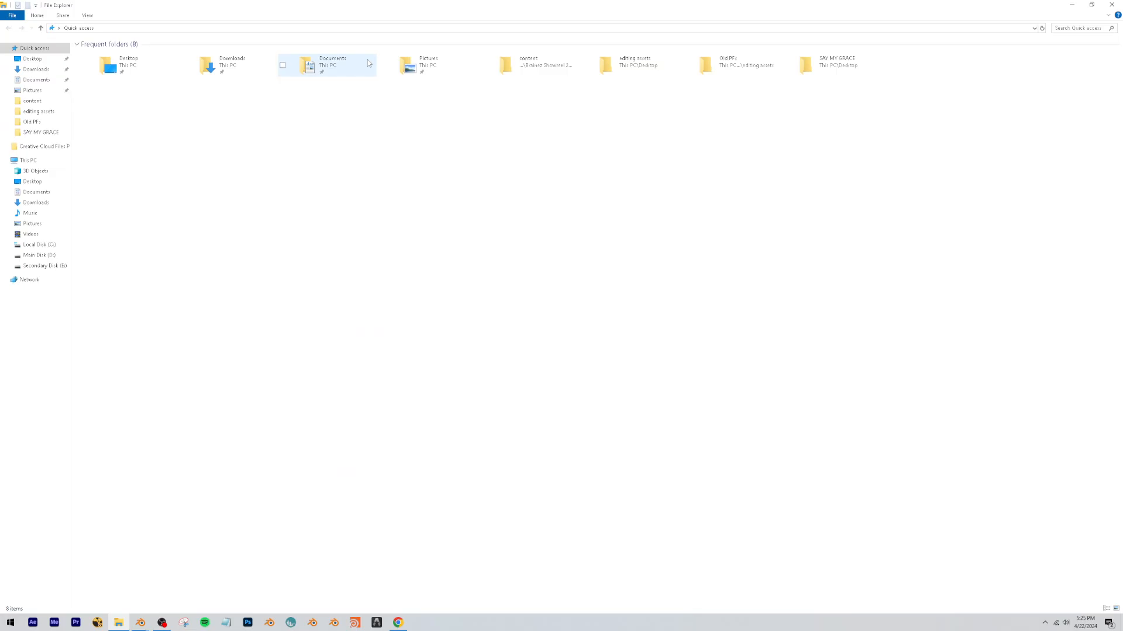
click(118, 623)
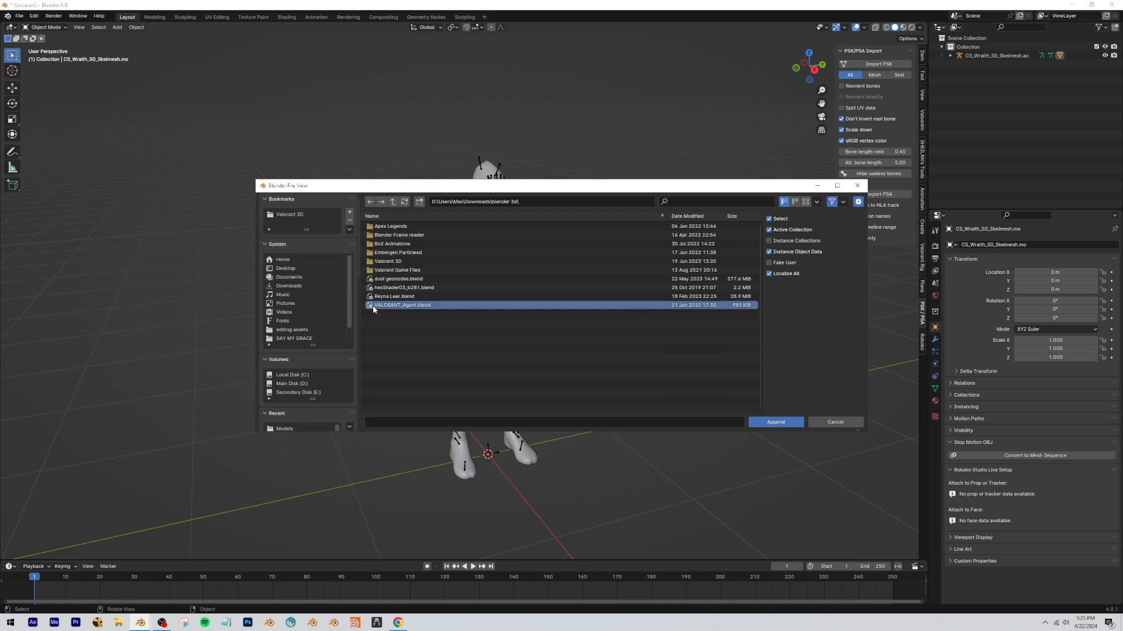
double_click(373, 306)
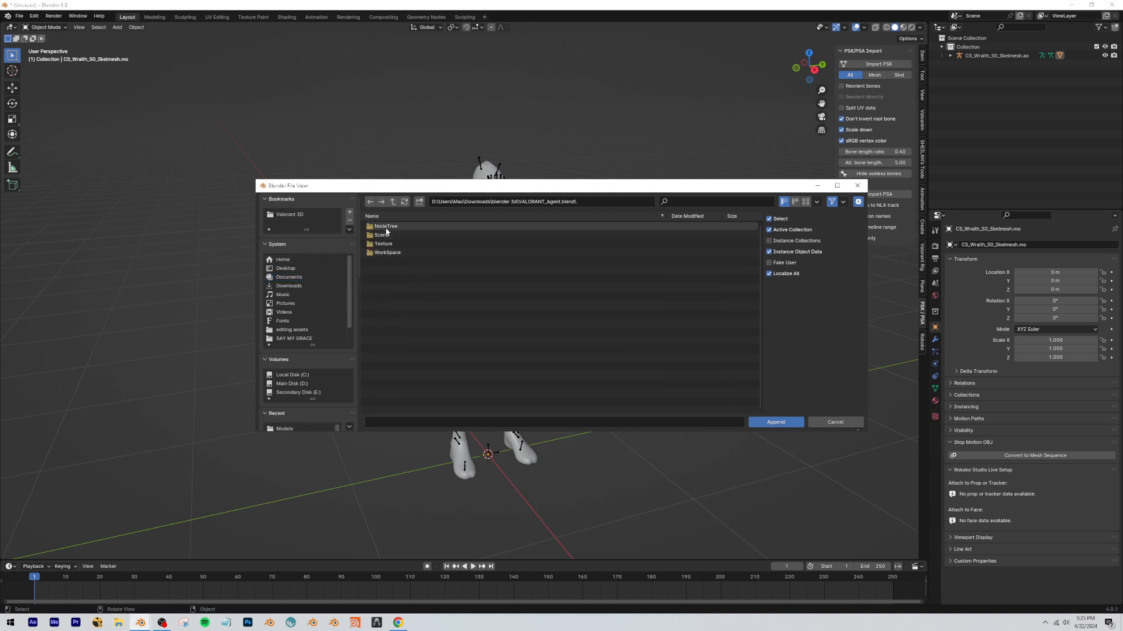
double_click(386, 227)
drag(391, 250, 402, 188)
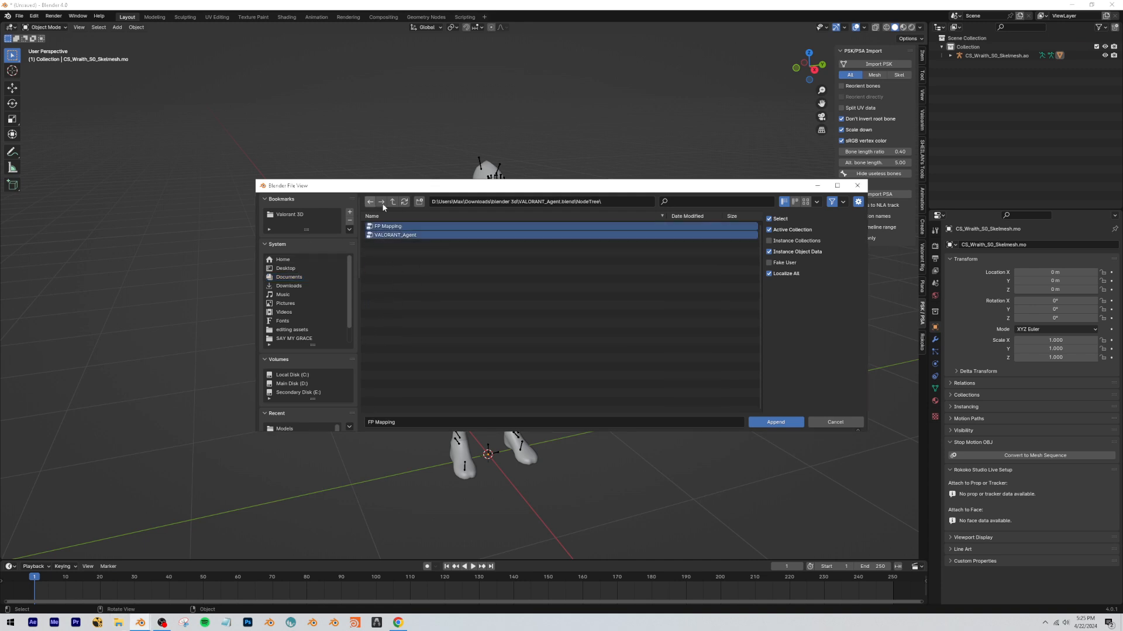
click(768, 423)
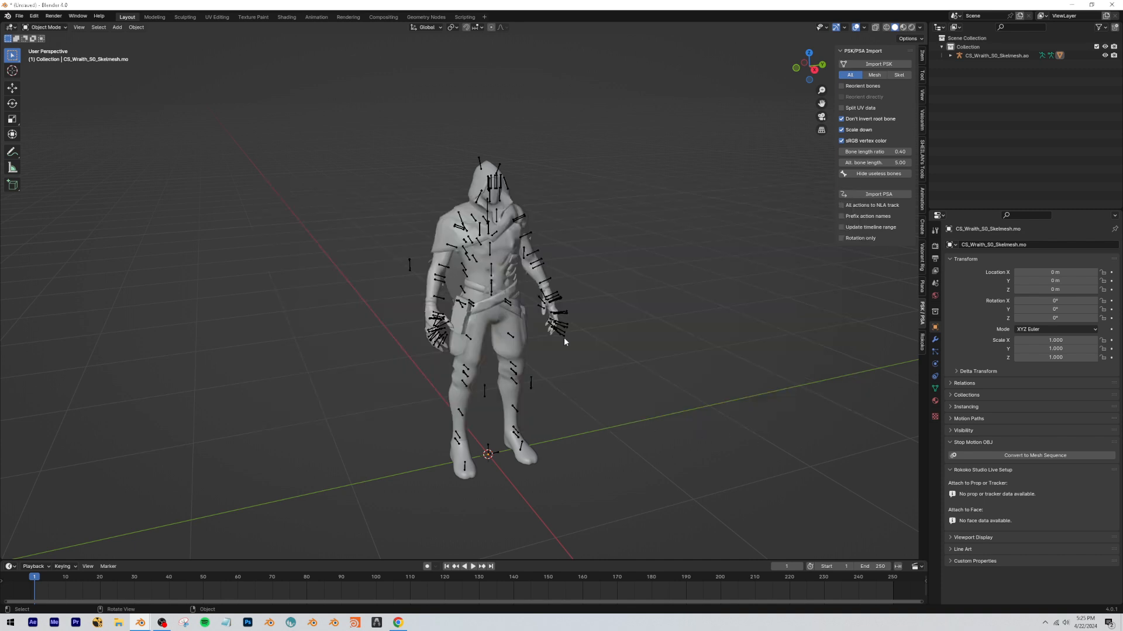
Set the viewport to Material Preview shading, then split it and make the new area a Shader Editor.
click(903, 27)
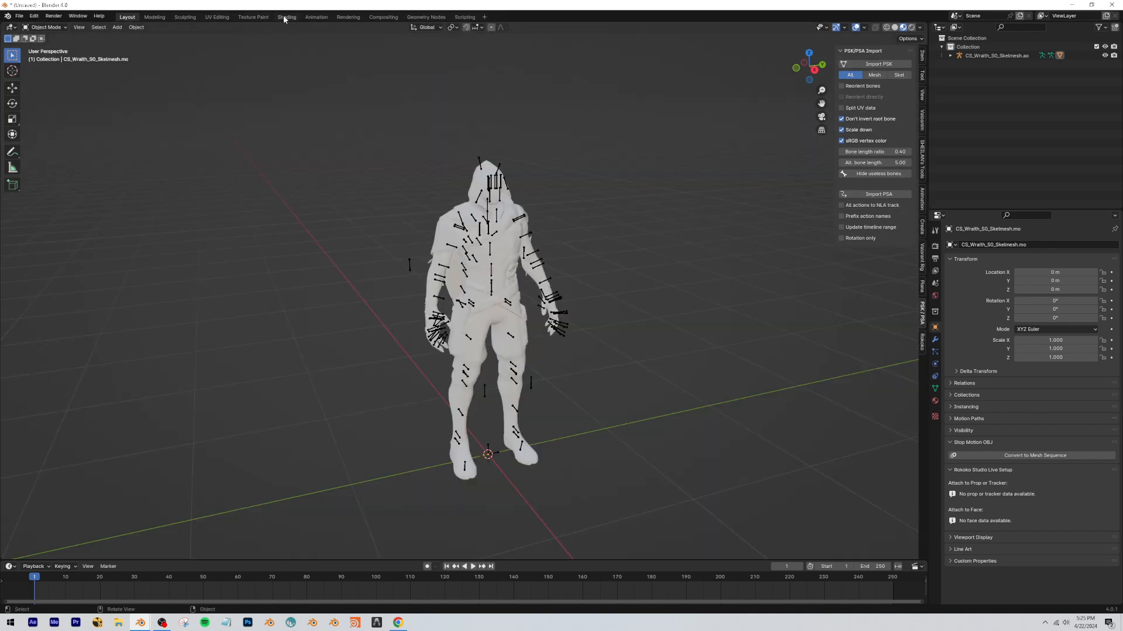
drag(2, 23, 459, 42)
click(7, 27)
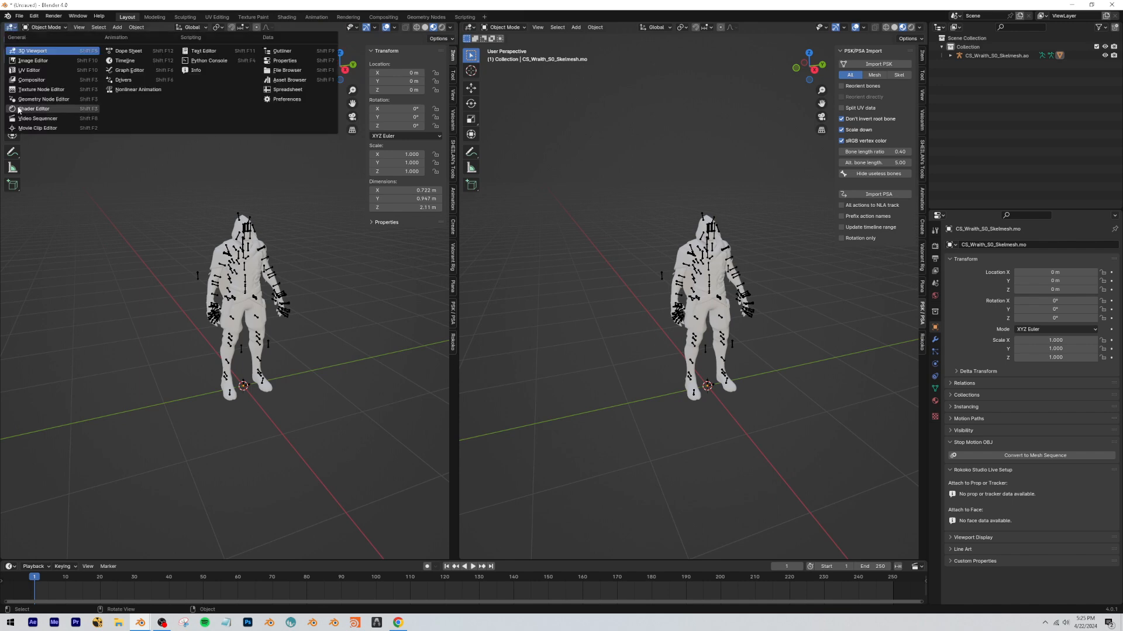
click(23, 108)
drag(361, 110, 453, 117)
Select the Wraith mesh and enable Use Nodes for the material in its first slot.
click(712, 275)
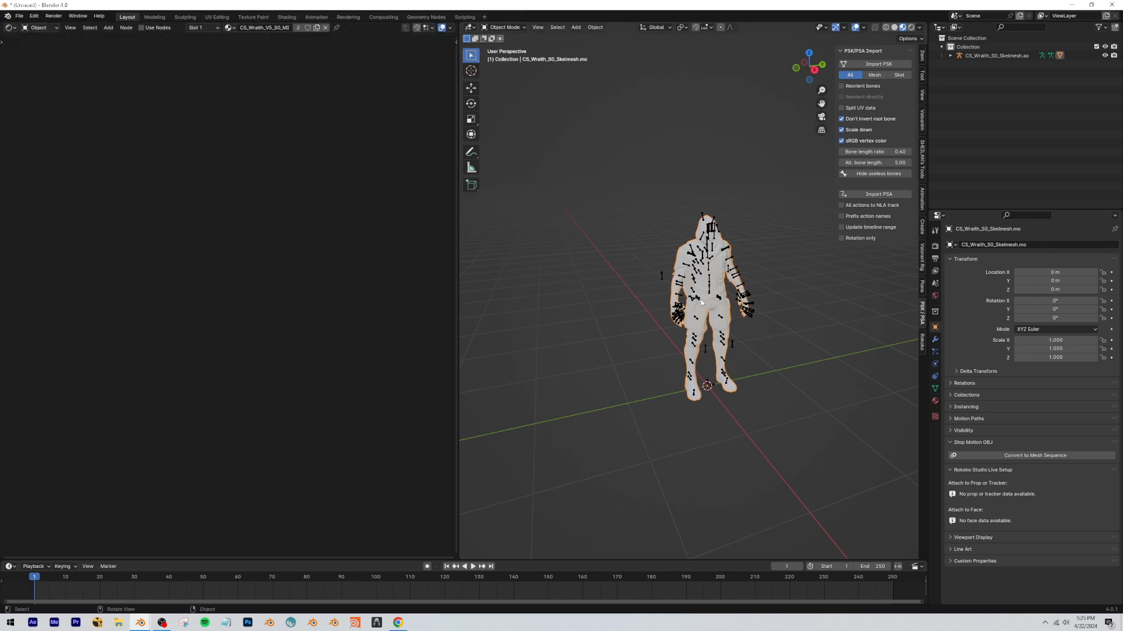
middle_drag(709, 285, 695, 310)
click(142, 27)
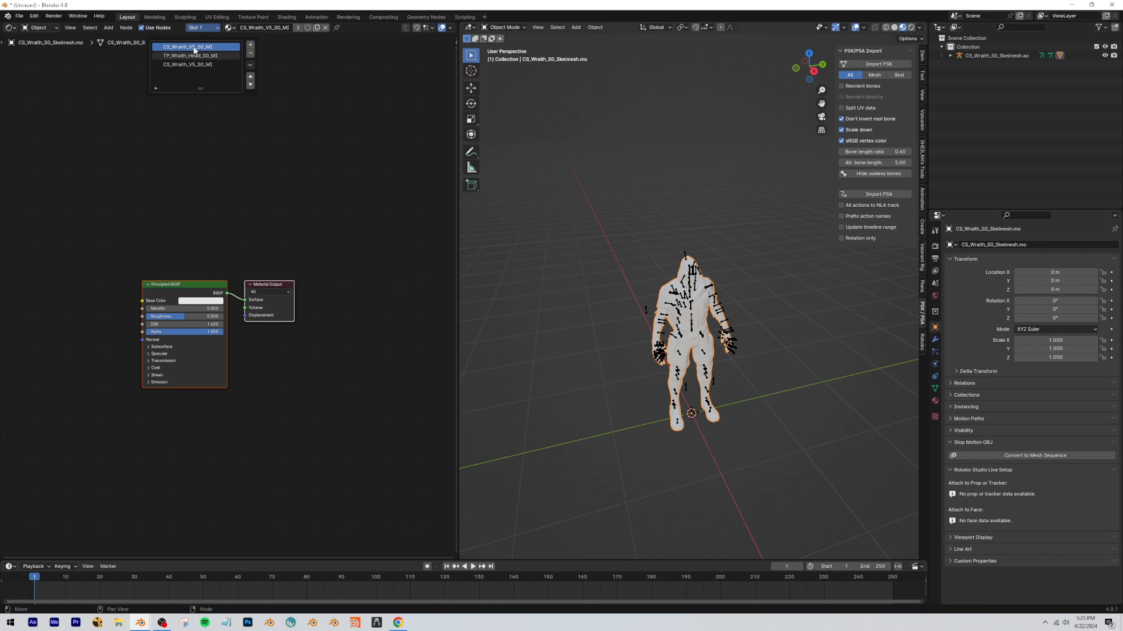
Check the first and second material slots of the Wraith mesh, ending on the first slot.
click(189, 55)
click(186, 48)
click(184, 56)
click(181, 48)
click(180, 57)
click(174, 48)
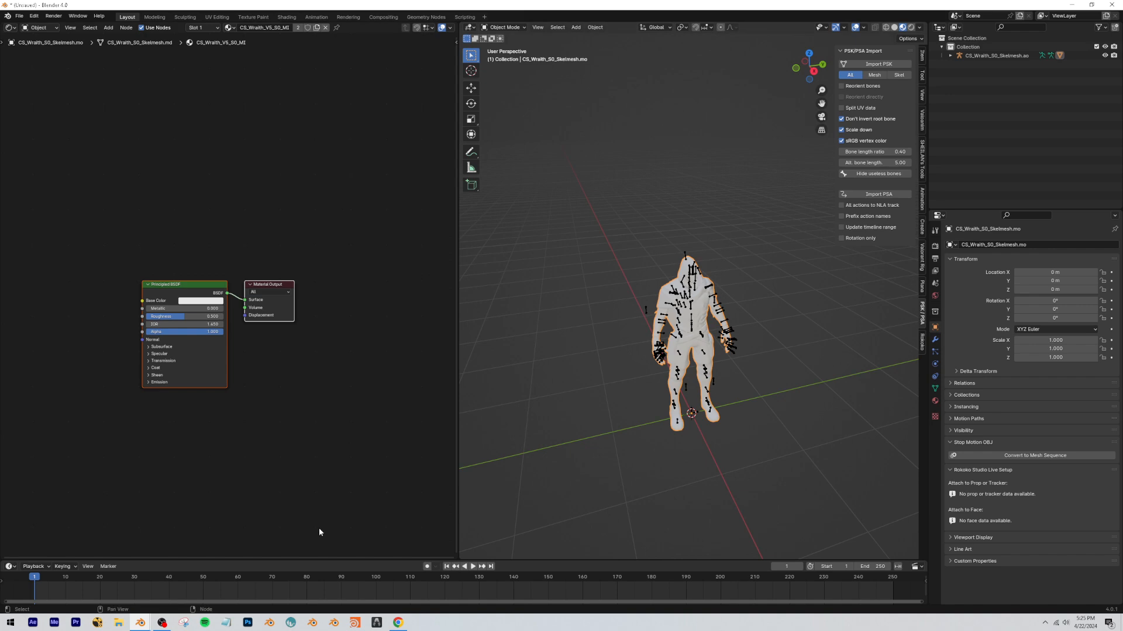
Uncover the desktop and open the Wraith character's S0 folder in File Explorer, placing its window over Blender.
drag(436, 3, 650, 215)
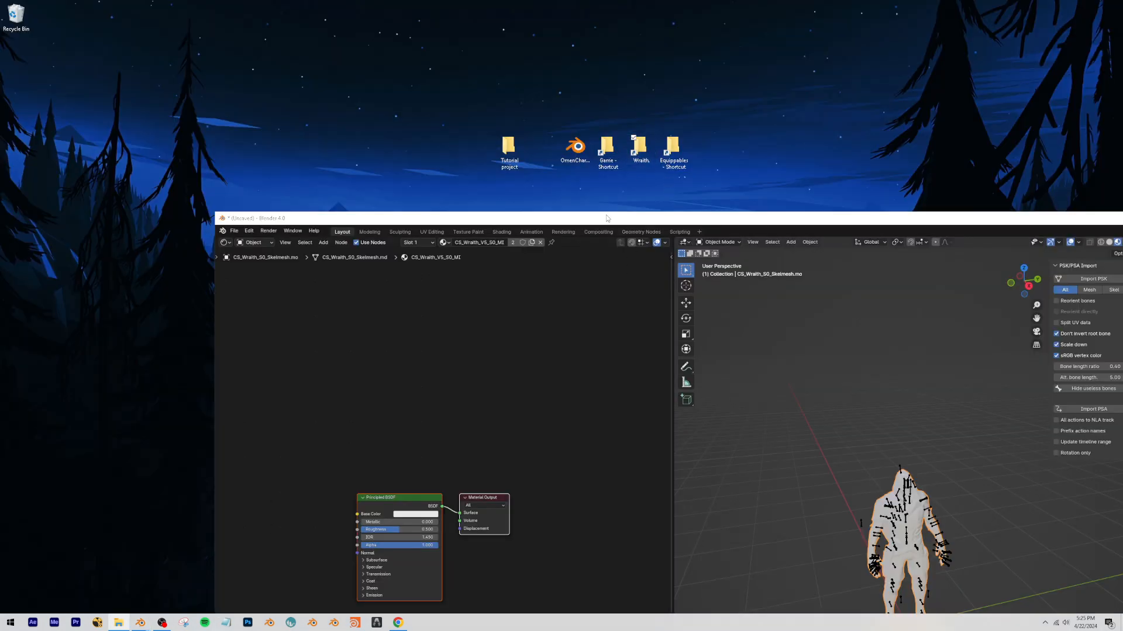
drag(513, 8, 509, 0)
drag(0, 216, 544, 193)
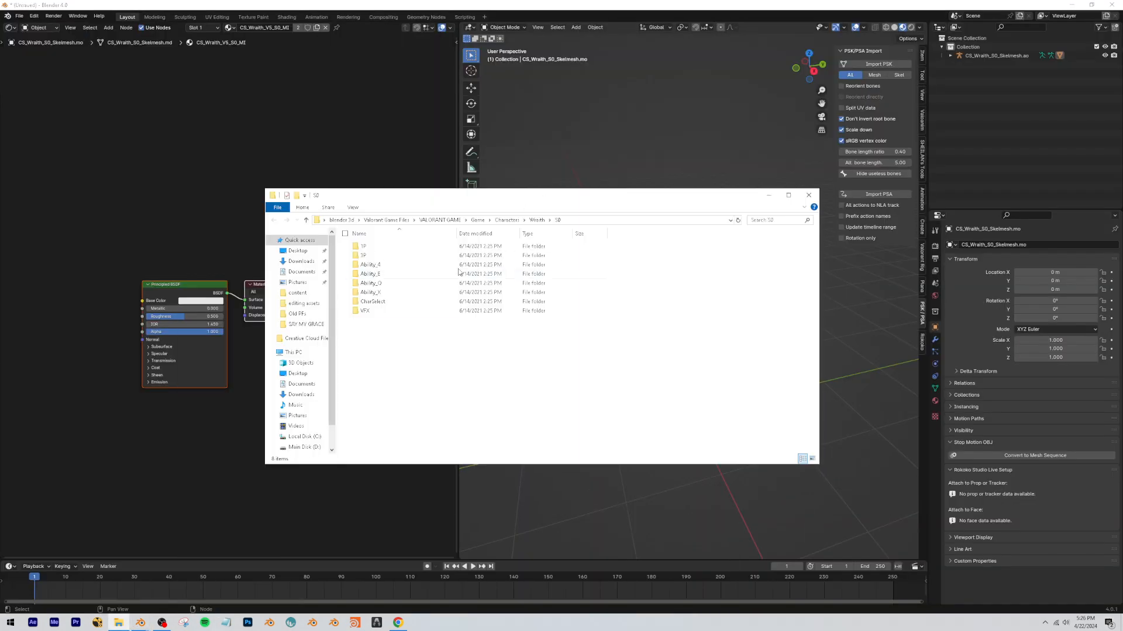
drag(439, 353, 465, 415)
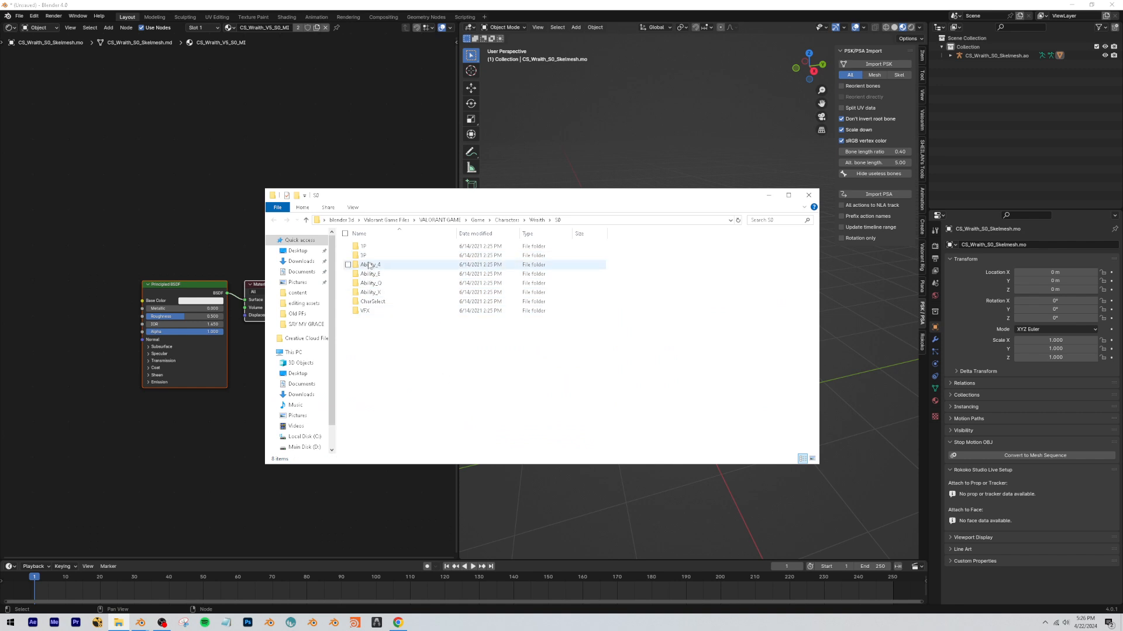
Look through the Models folder inside CharSelect and return to the S0 folder.
double_click(374, 301)
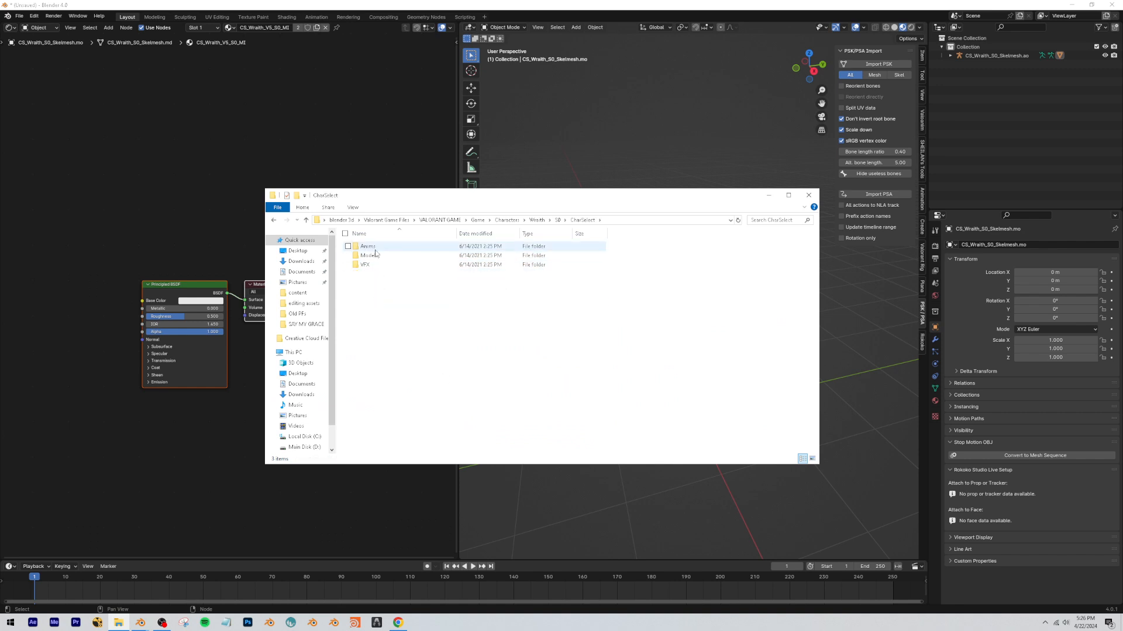
double_click(384, 258)
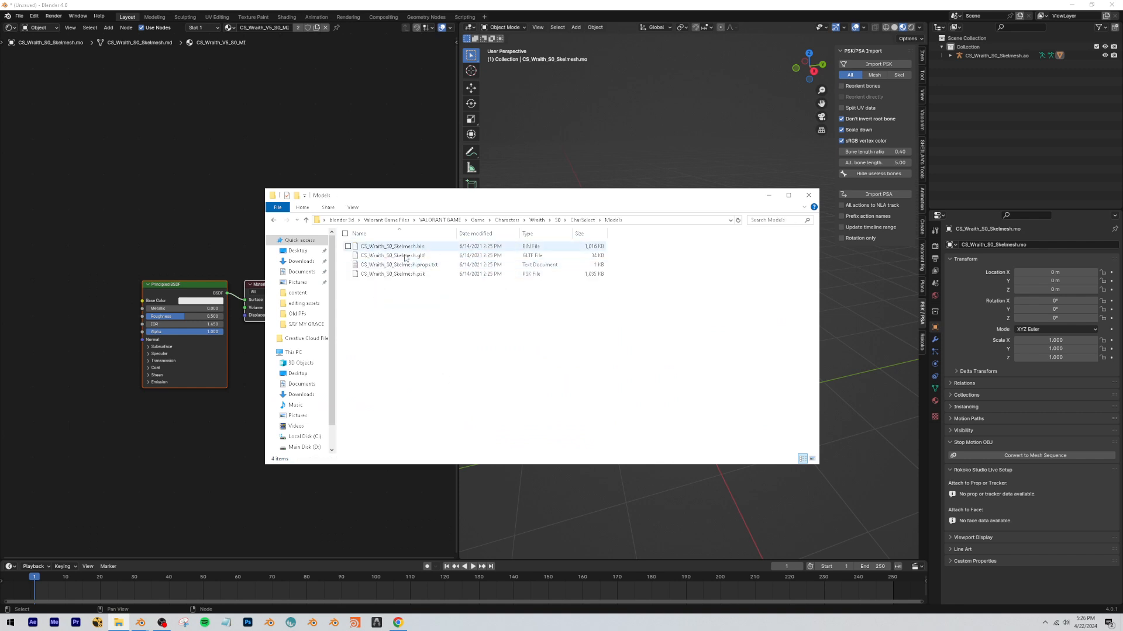
click(557, 220)
Open the Materials folder inside the 3P folder of S0.
click(370, 256)
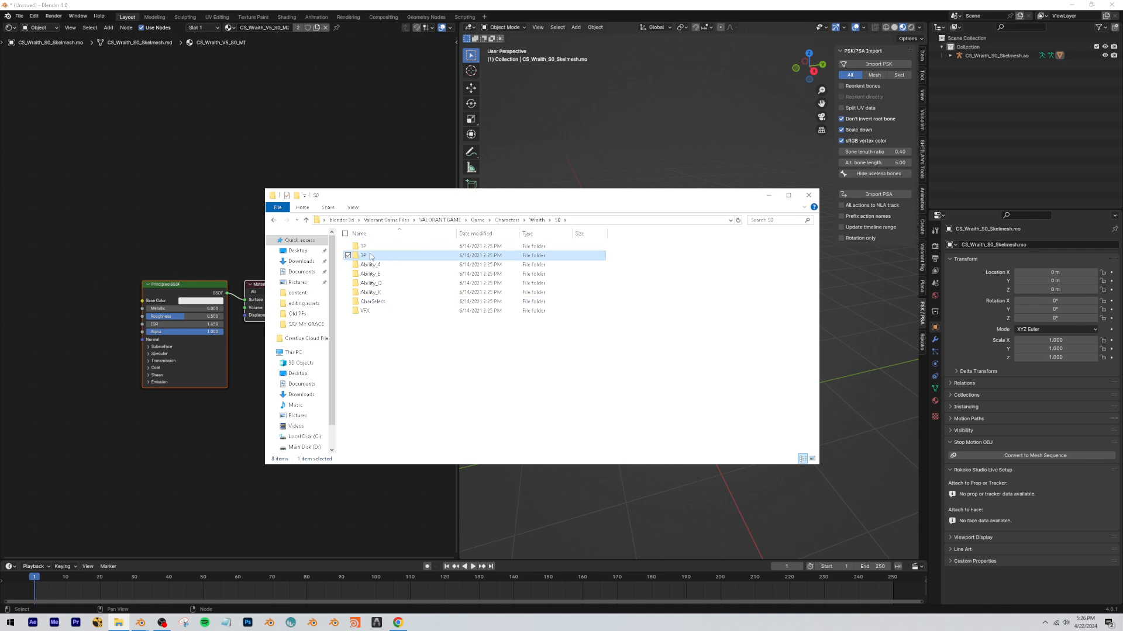
double_click(374, 258)
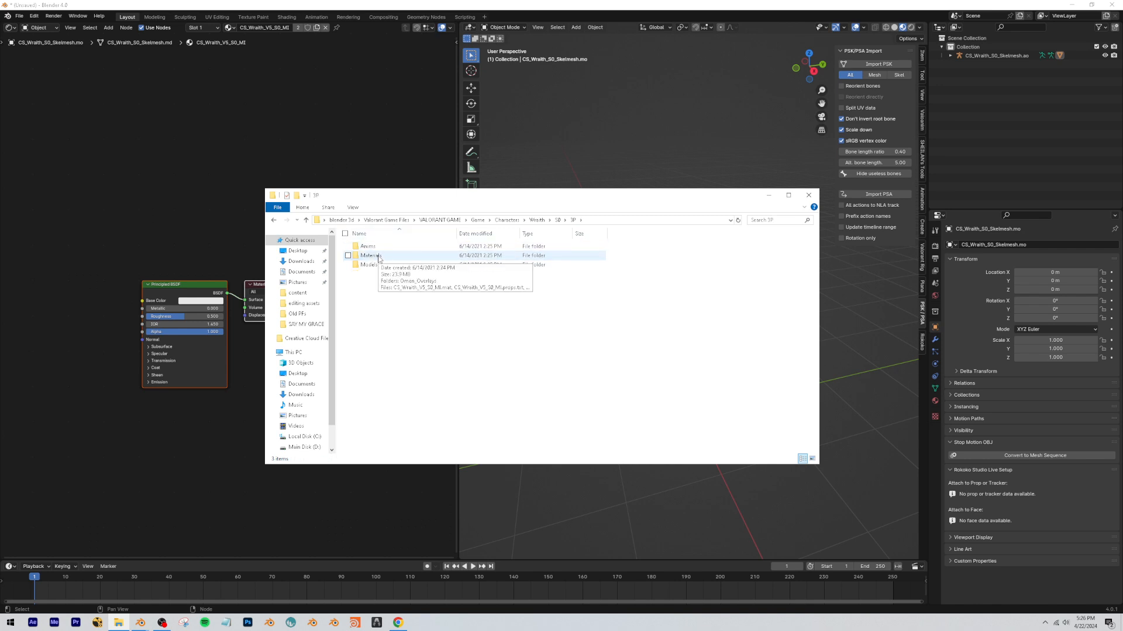
double_click(379, 257)
Bring the TP_Wraith_S0 DF, MRAE and NM textures from the Materials folder into the Shader Editor as image texture nodes.
drag(452, 433, 412, 296)
click(412, 293)
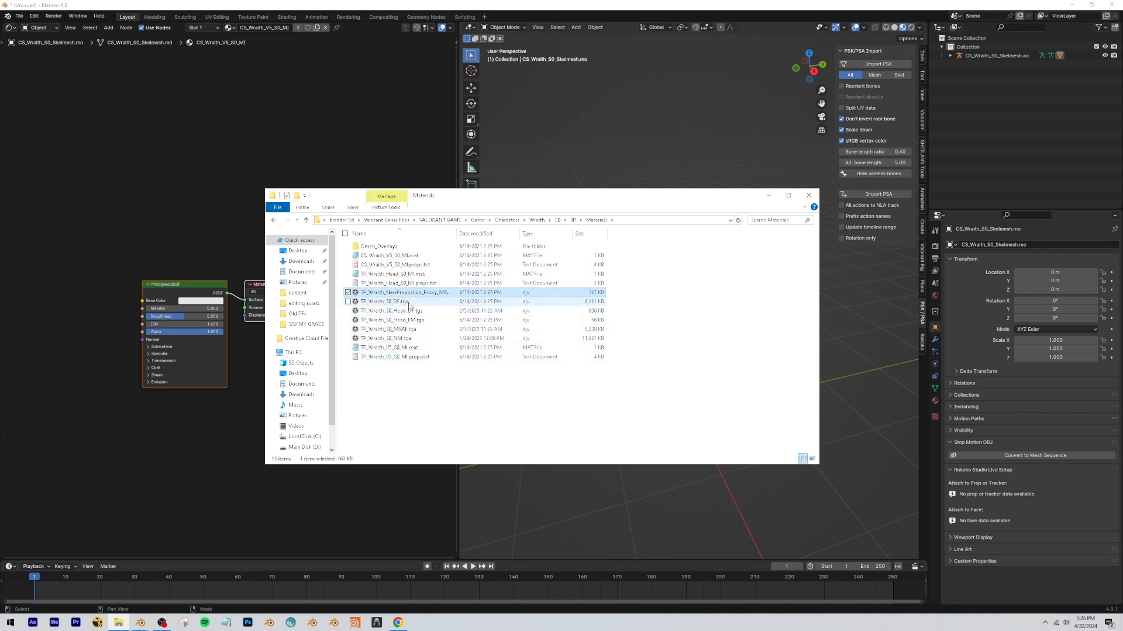
click(395, 302)
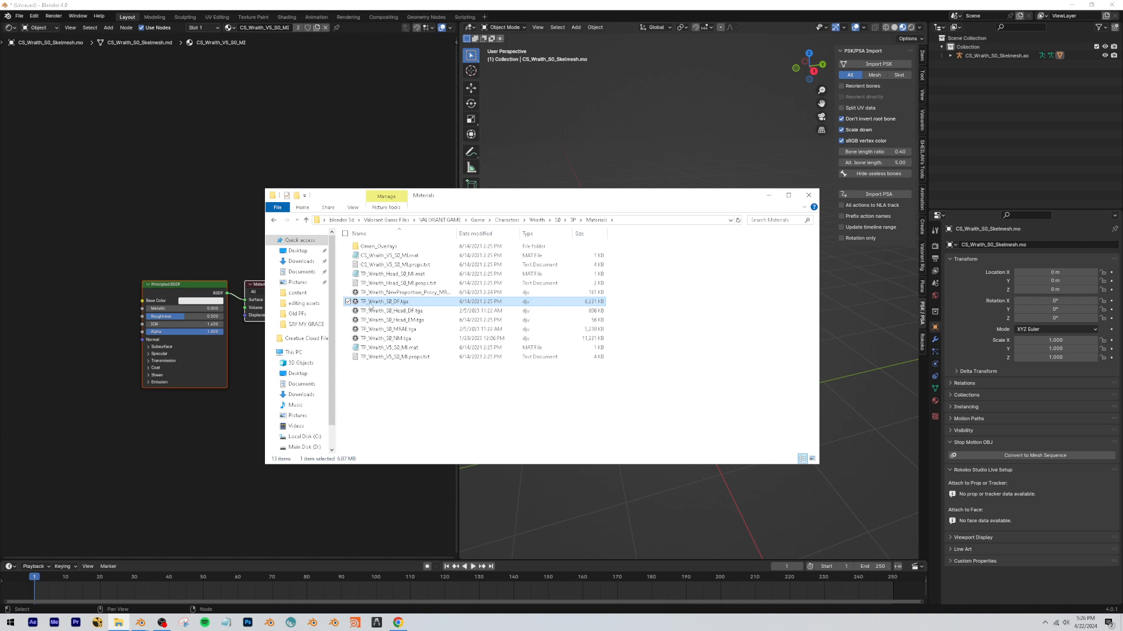
drag(166, 262, 89, 241)
drag(386, 329, 244, 482)
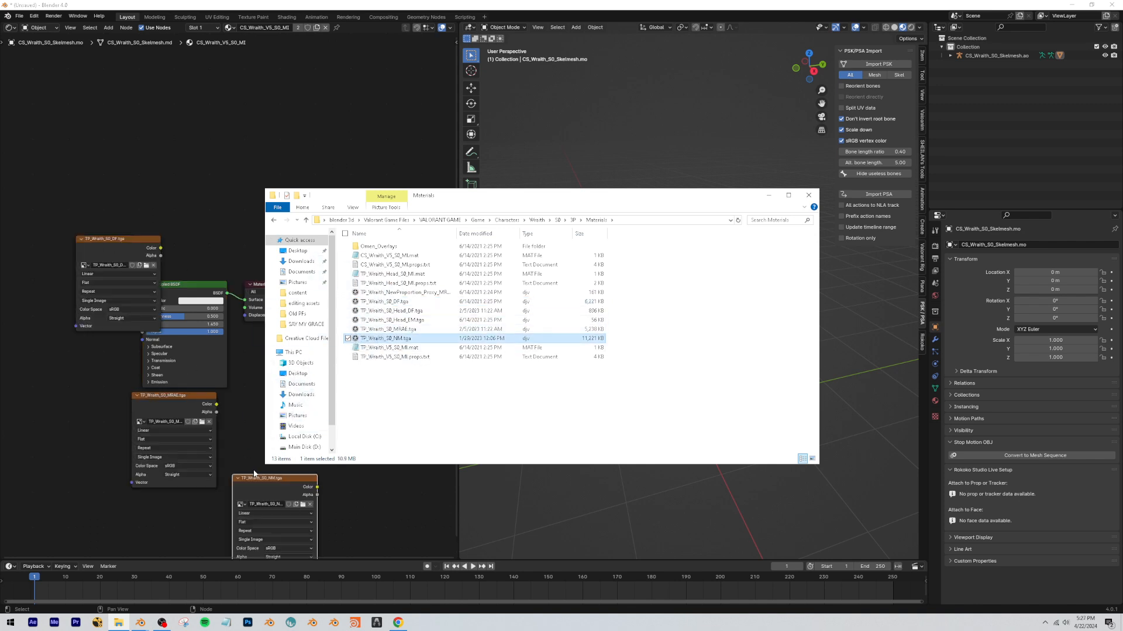
Split the Shader Editor horizontally and make the upper area an Image Editor.
click(387, 311)
click(388, 320)
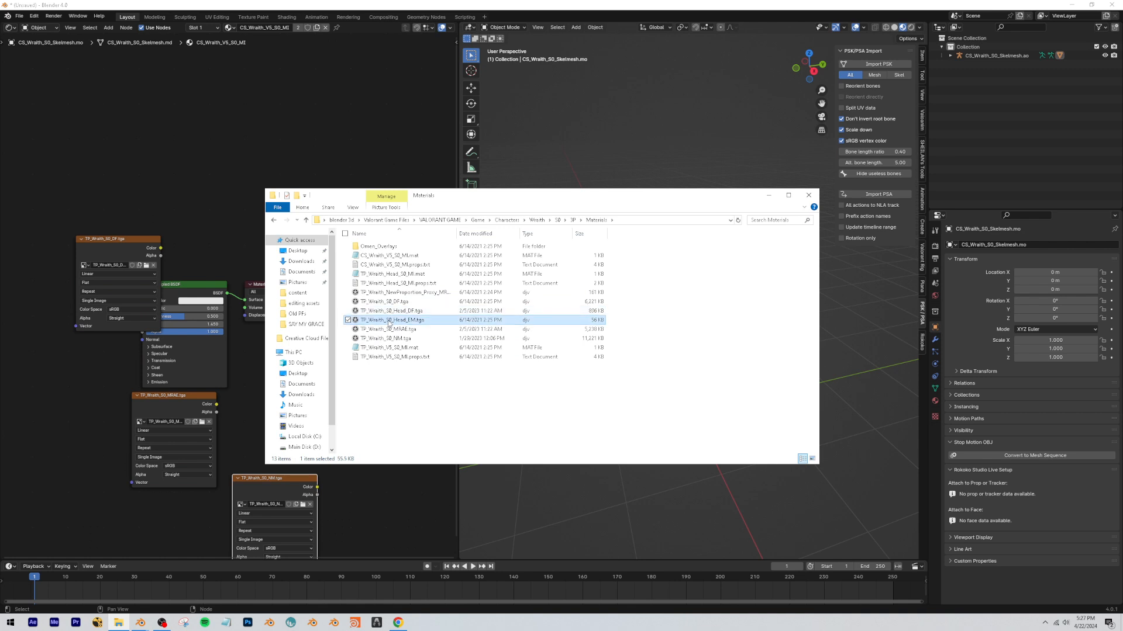
click(383, 294)
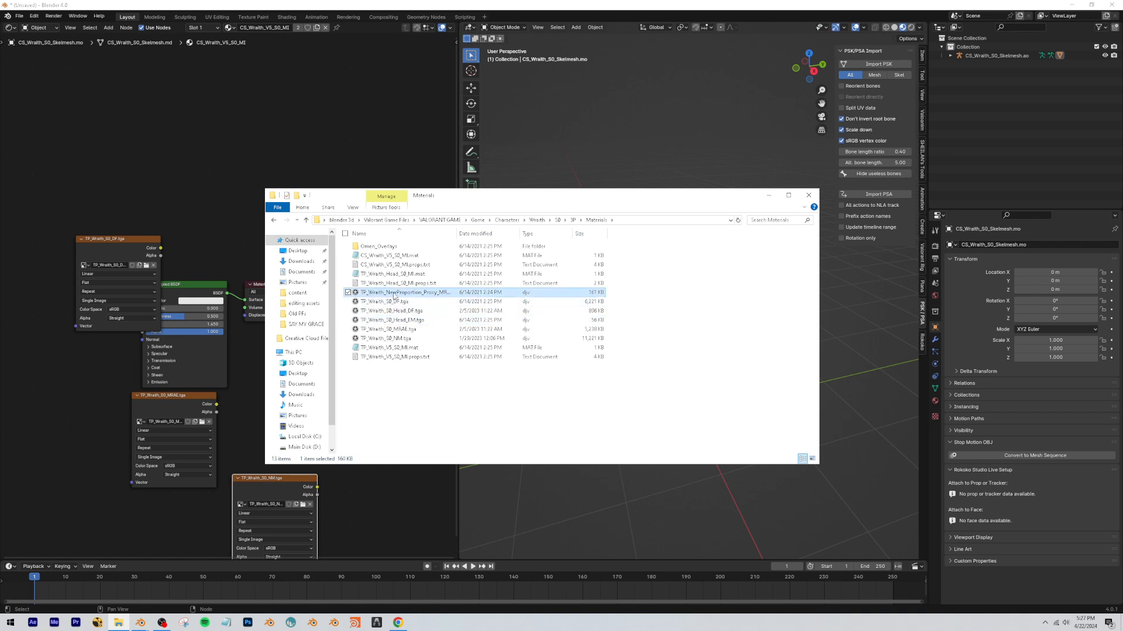
drag(4, 22, 26, 162)
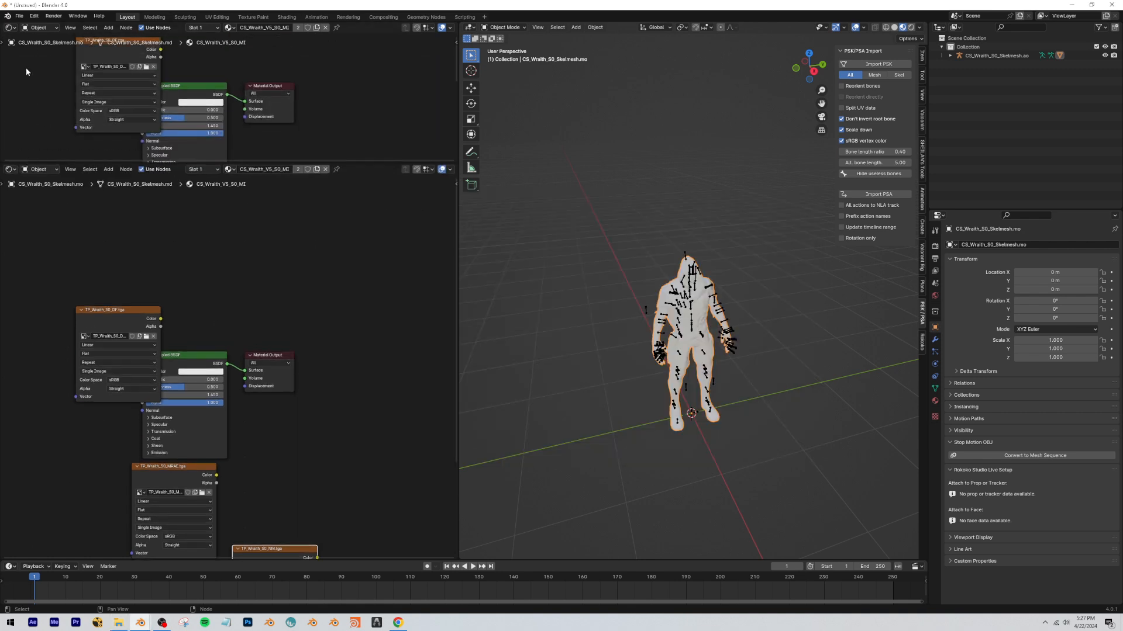
click(7, 29)
click(33, 61)
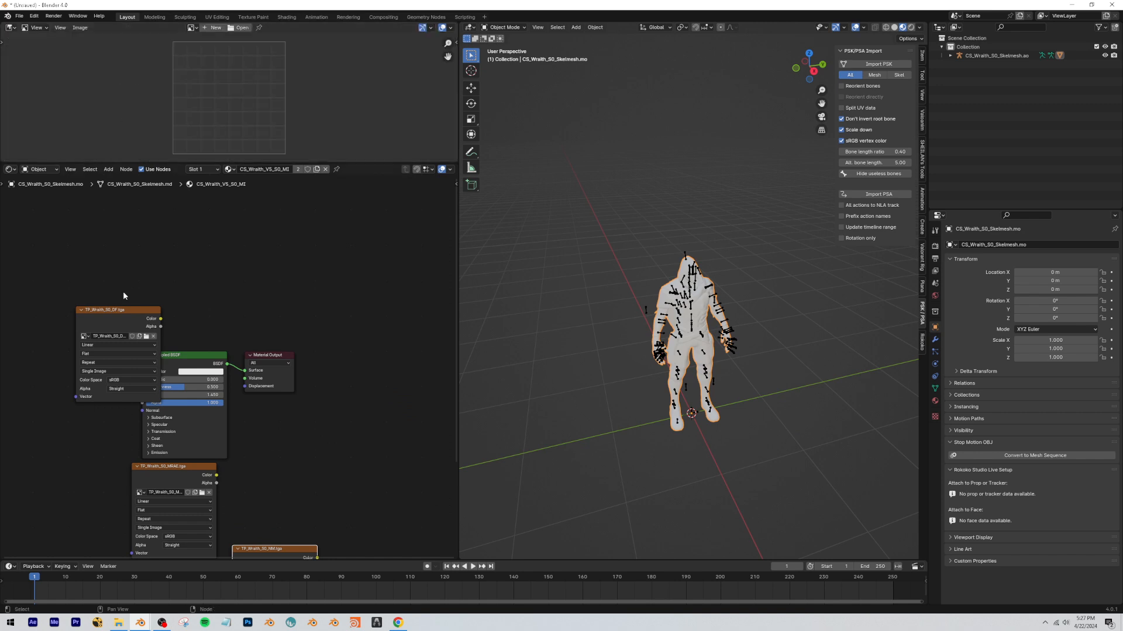
Load the TP_Wraith_NewProportion_Proxy texture from the Materials folder into the Image Editor to view it.
click(120, 624)
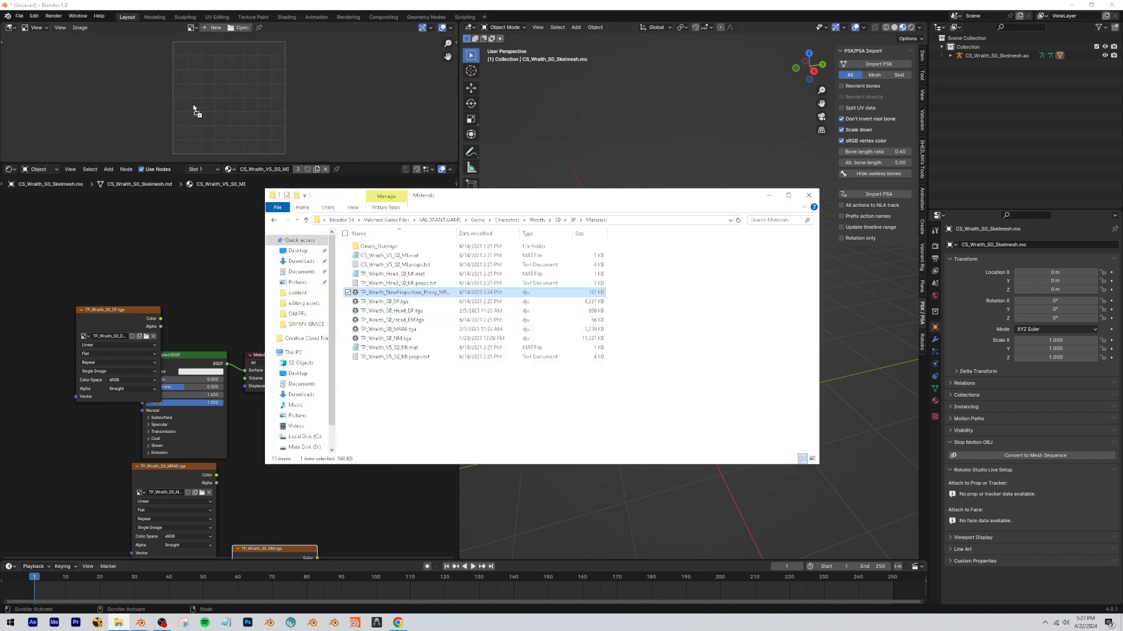
drag(194, 110, 195, 110)
scroll(258, 107, down, 3)
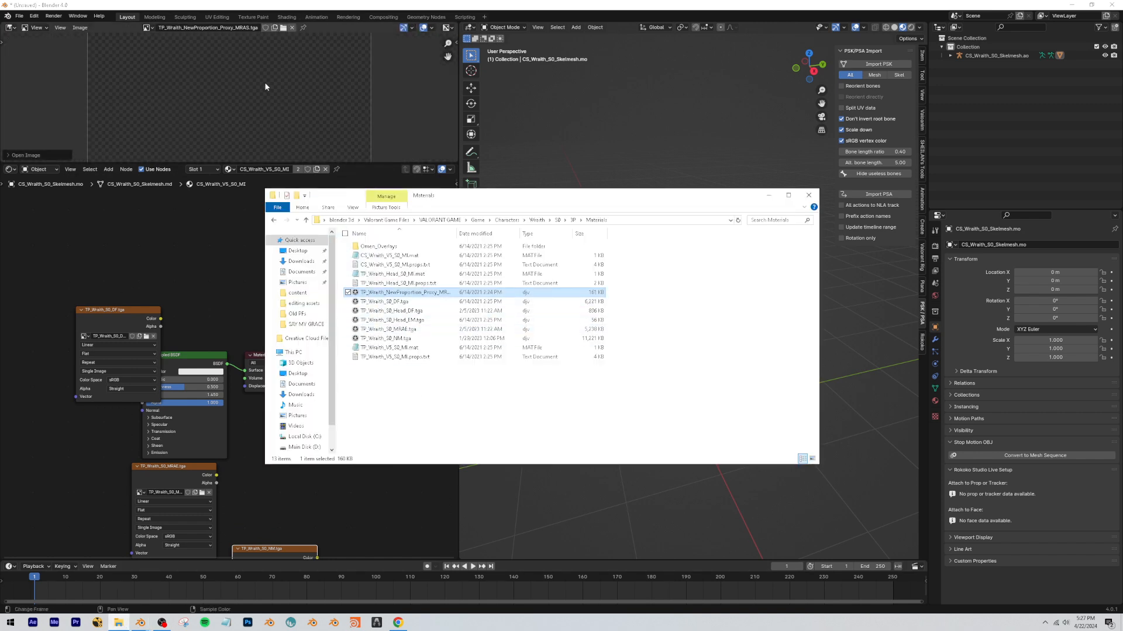
scroll(265, 89, down, 4)
click(182, 230)
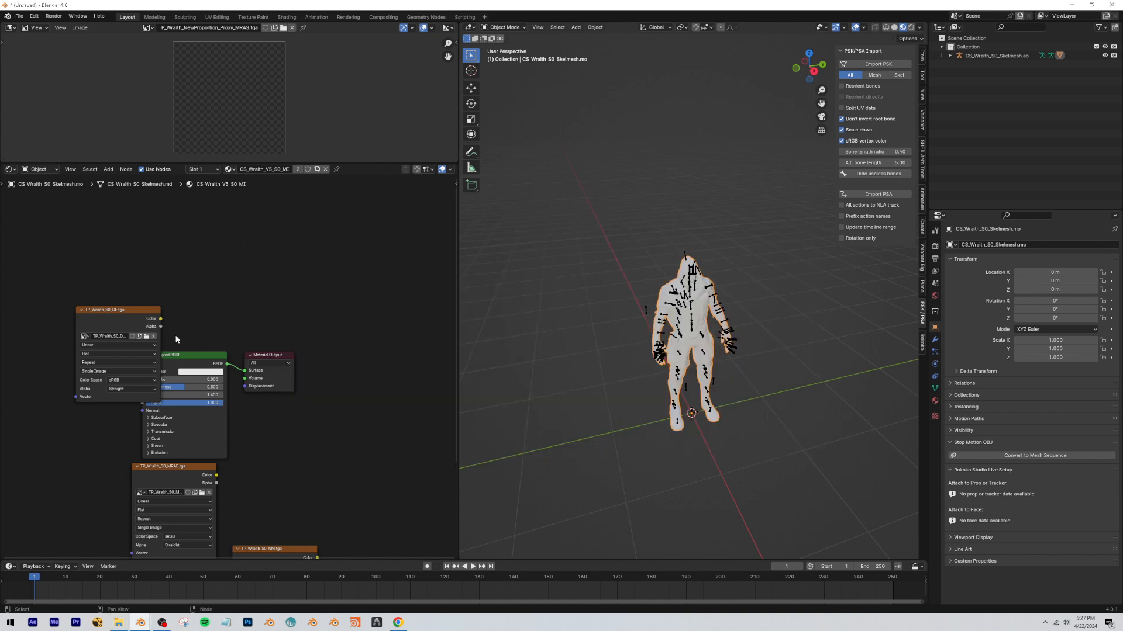
Move the TP_Wraith_S0_DF texture node away from the Principled BSDF to make room for a shader group.
middle_drag(175, 335, 321, 335)
click(298, 315)
drag(297, 315, 123, 297)
click(275, 297)
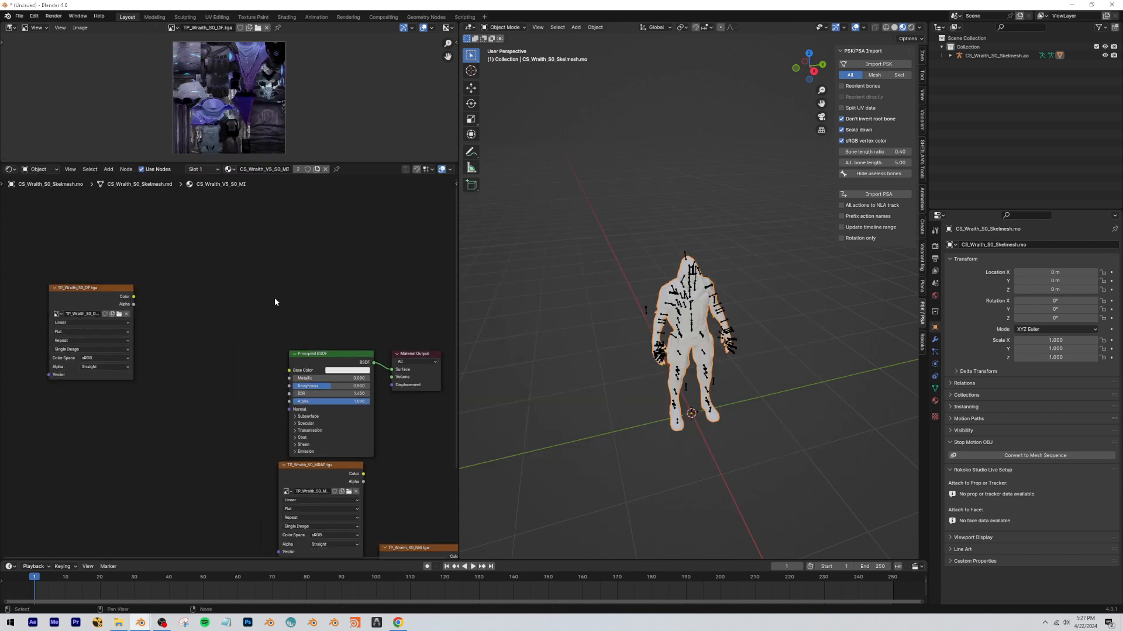
Add the VALORANT_Agent node group and place it beside the TP_Wraith_S0_DF texture node.
key(shift+a)
text(valor)
key(Return)
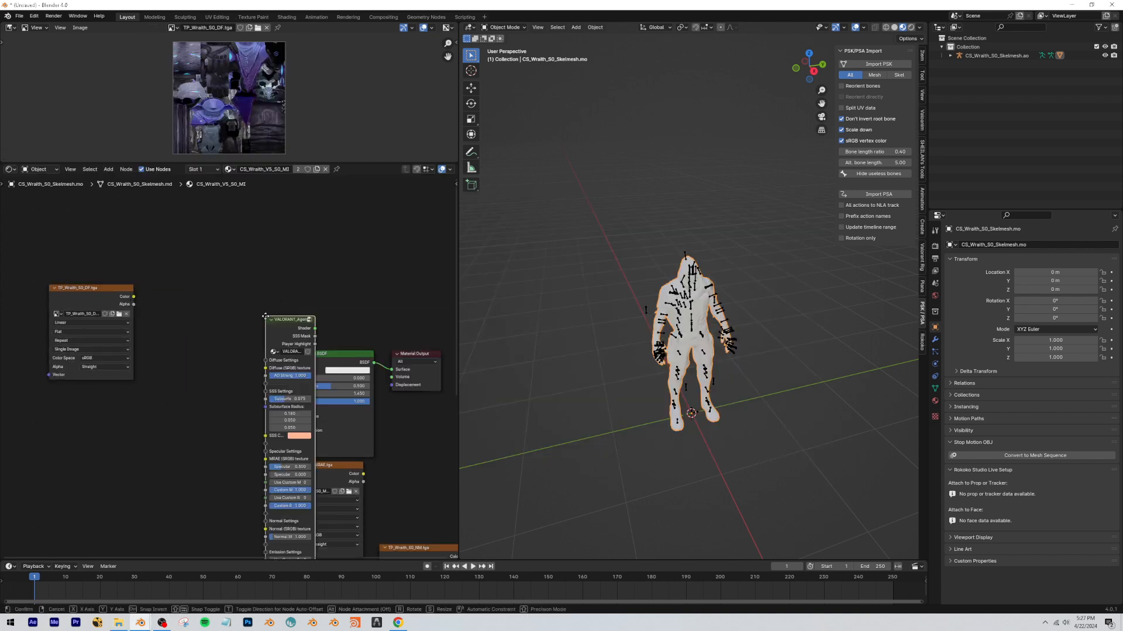
click(198, 264)
Delete the Principled BSDF and connect the VALORANT_Agent Shader output to the Material Output's Surface input.
click(314, 367)
key(x)
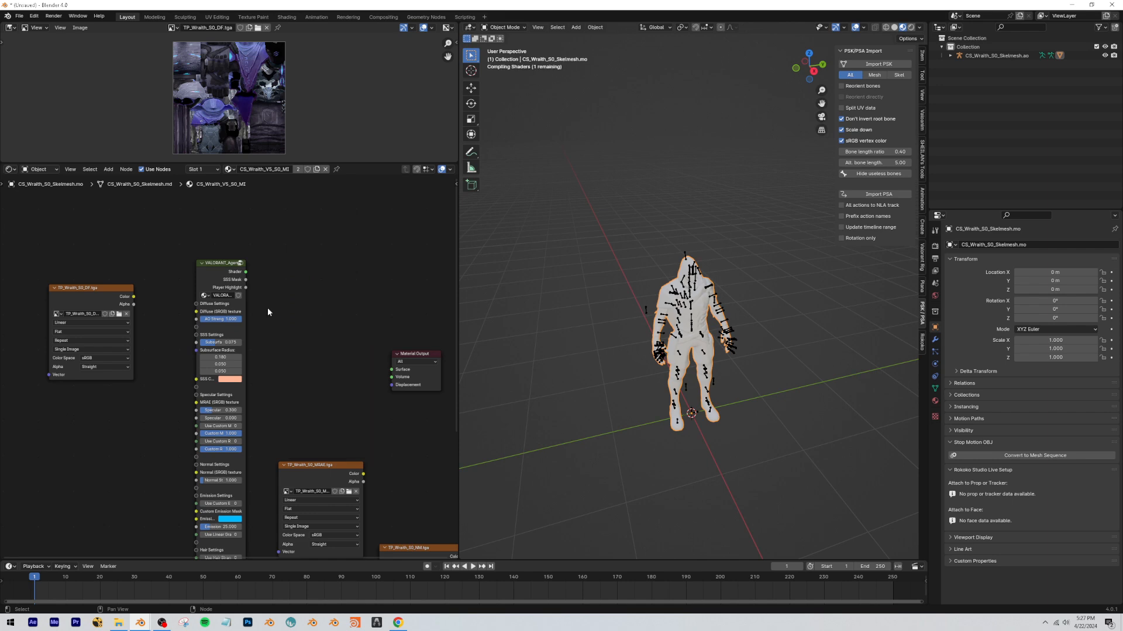
scroll(265, 301, down, 2)
scroll(266, 300, up, 2)
drag(244, 279, 380, 369)
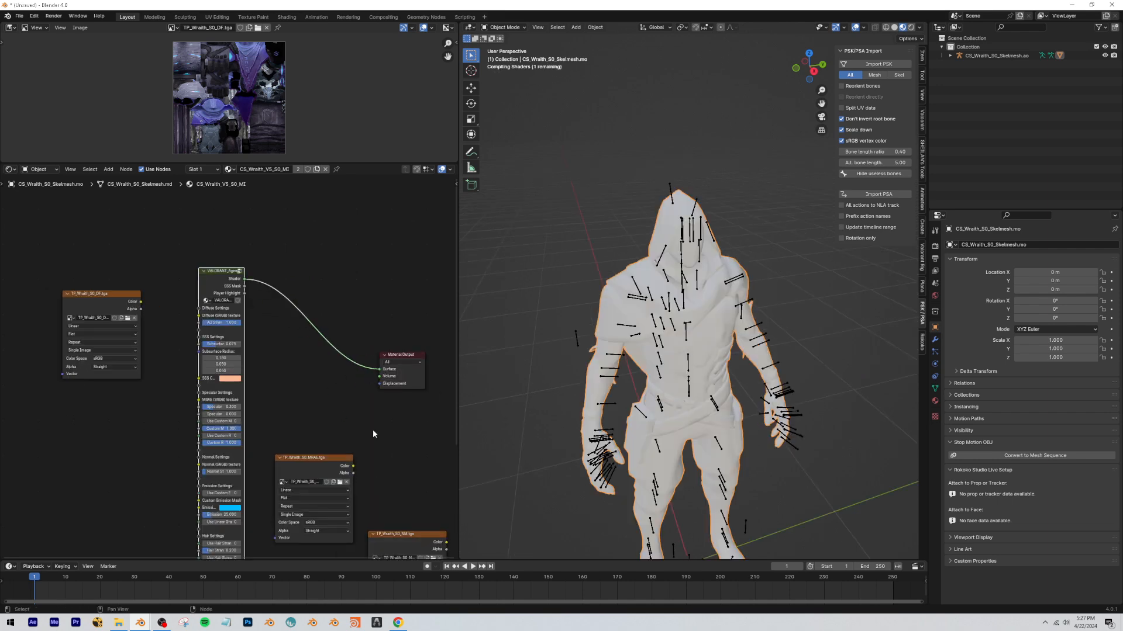
Connect the Color outputs of the DF and MRAE texture nodes to the Diffuse and MRAE texture inputs of VALORANT_Agent.
drag(281, 467, 51, 464)
middle_drag(160, 305, 197, 289)
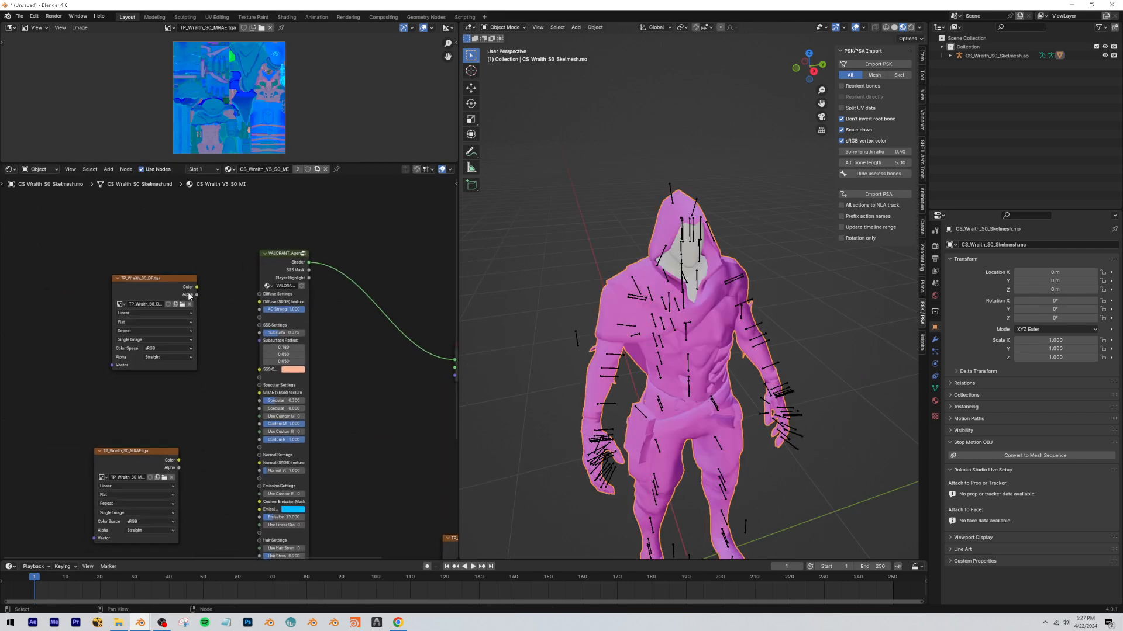
drag(196, 287, 259, 302)
drag(178, 460, 231, 425)
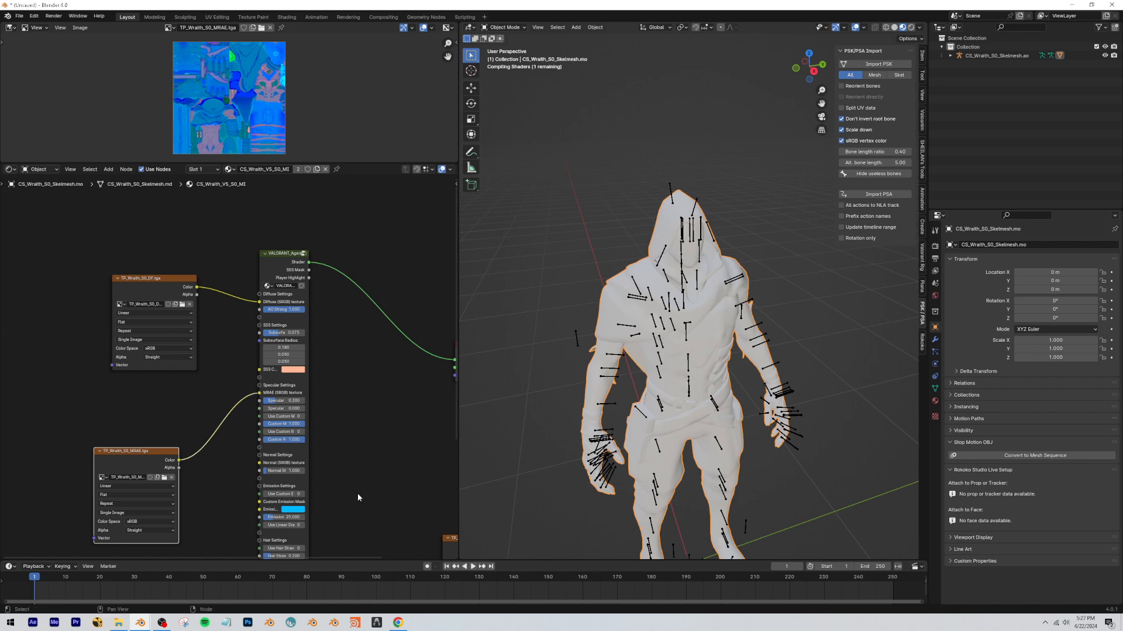
Place the TP_Wraith_S0_NM node below the MRAE node and connect its Color to VALORANT_Agent's Normal texture input.
middle_drag(358, 494, 343, 386)
drag(446, 446, 73, 490)
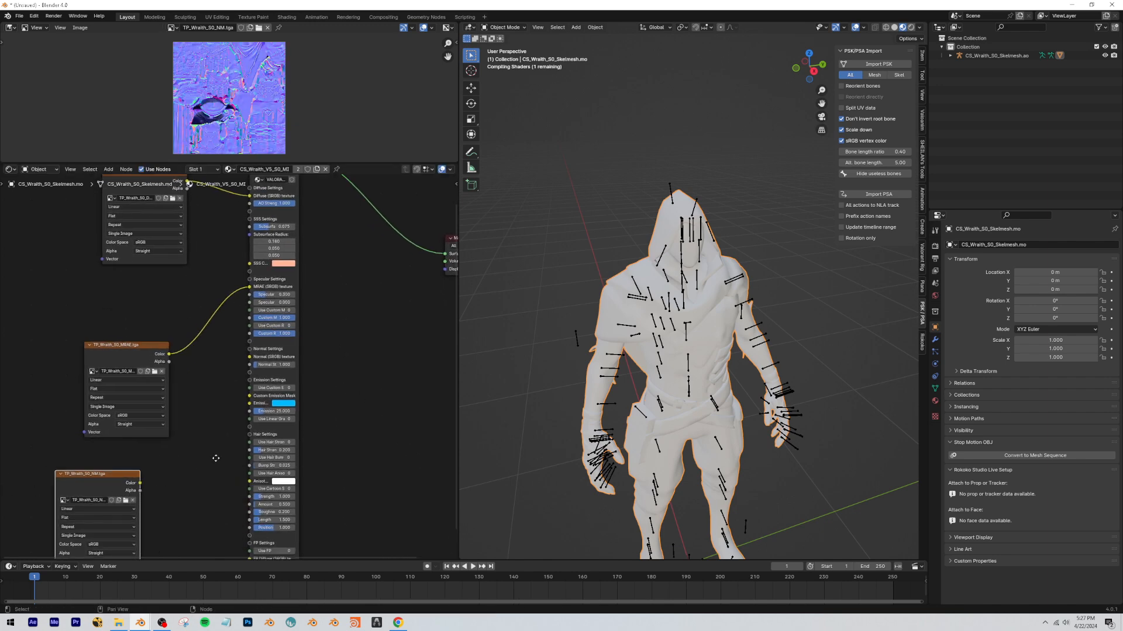
middle_drag(229, 444, 257, 374)
scroll(245, 403, down, 1)
scroll(277, 392, up, 2)
mouse_move(100, 390)
mouse_down()
mouse_move(101, 404)
mouse_move(73, 359)
mouse_move(86, 409)
mouse_move(136, 348)
mouse_move(111, 389)
mouse_up()
scroll(218, 379, down, 1)
middle_drag(218, 379, 213, 407)
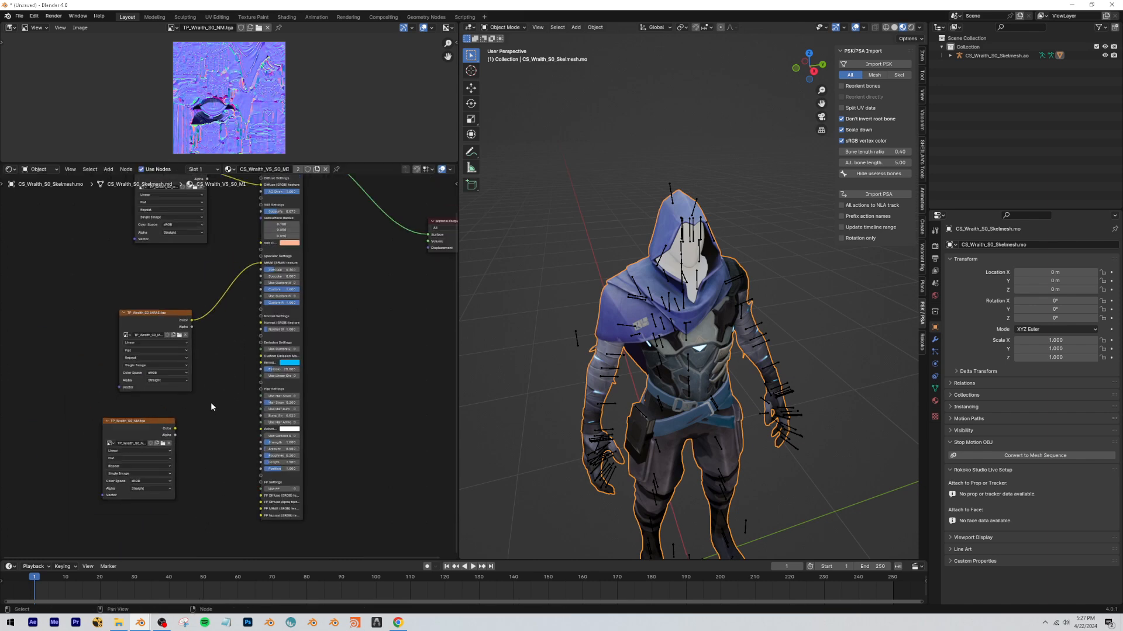
drag(168, 430, 261, 324)
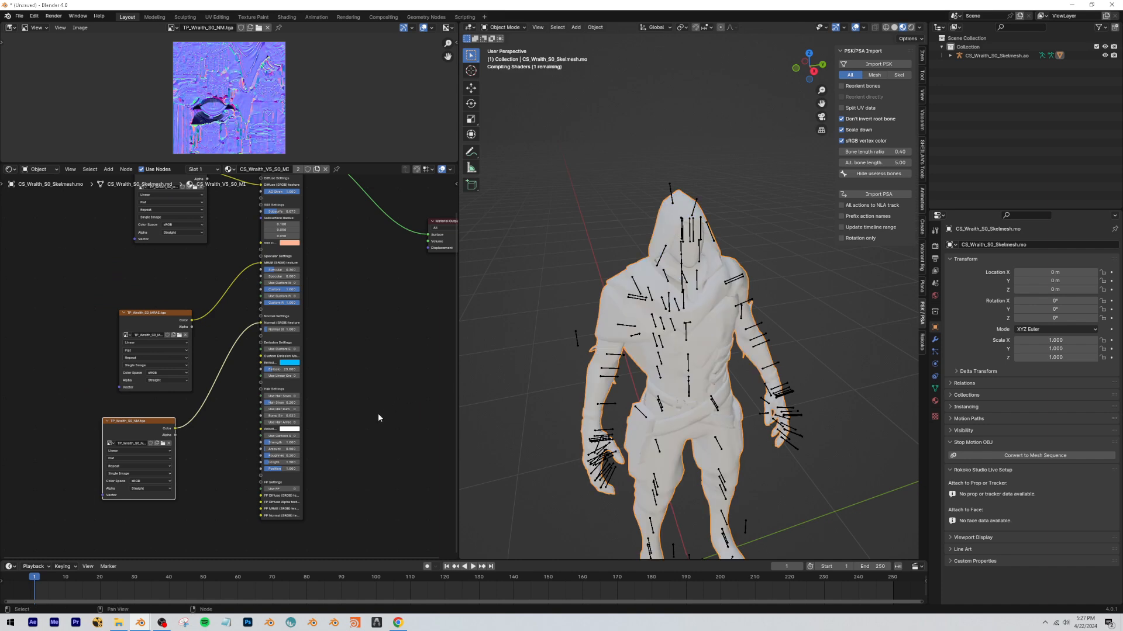
click(374, 373)
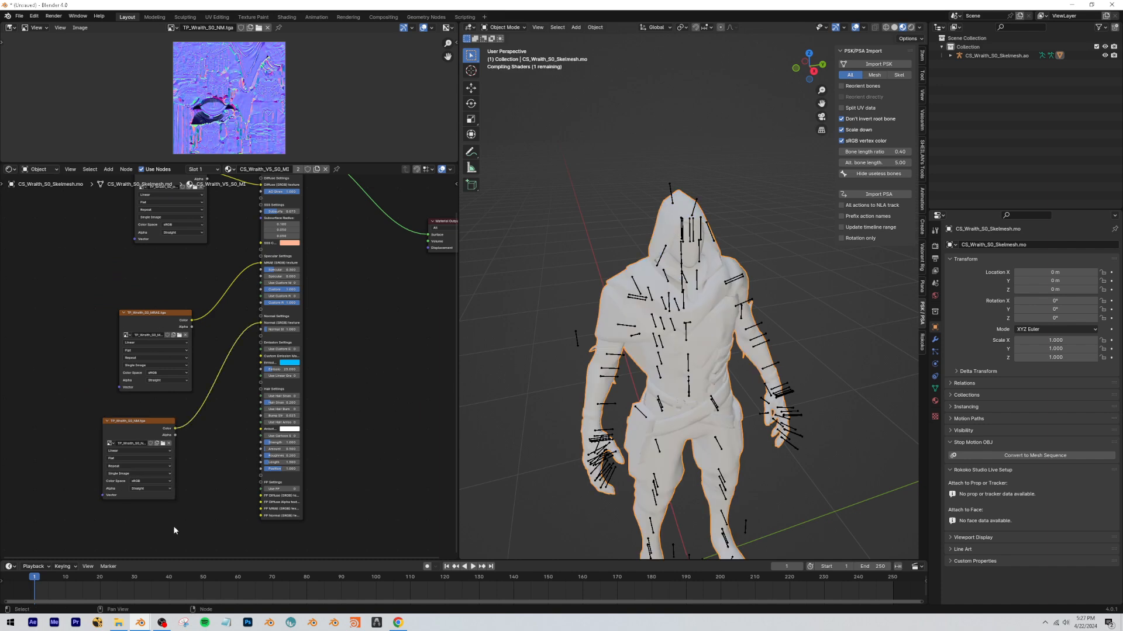
Switch to the TP_Wraith_Head_S0_MI material in the second slot and enable Use Nodes for it.
shift+middle_drag(773, 337, 696, 125)
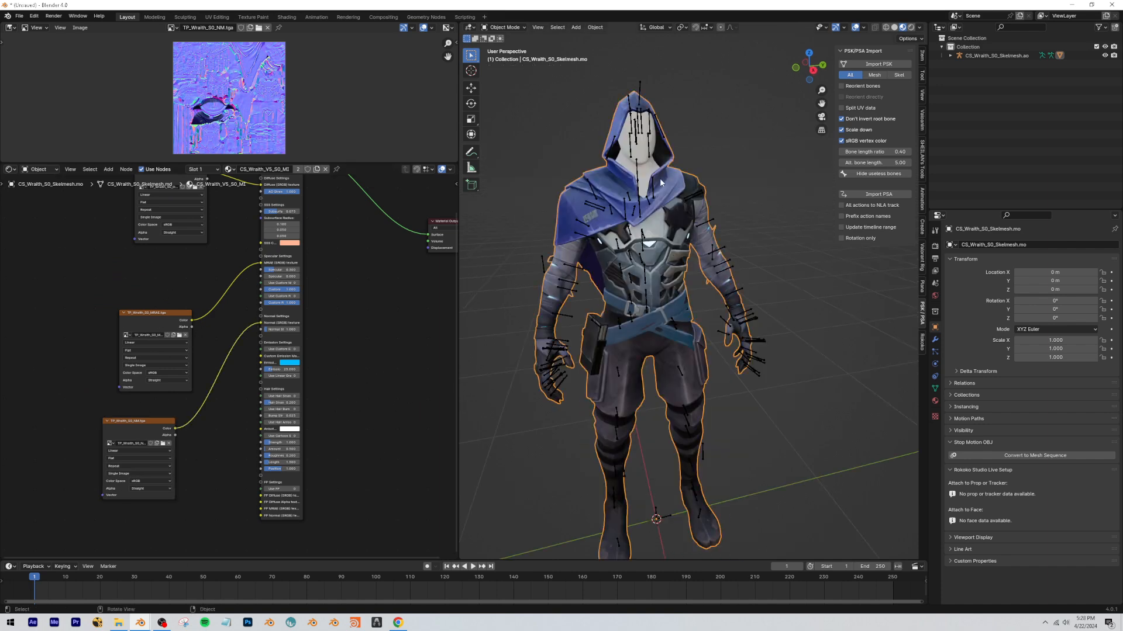
click(205, 169)
click(174, 197)
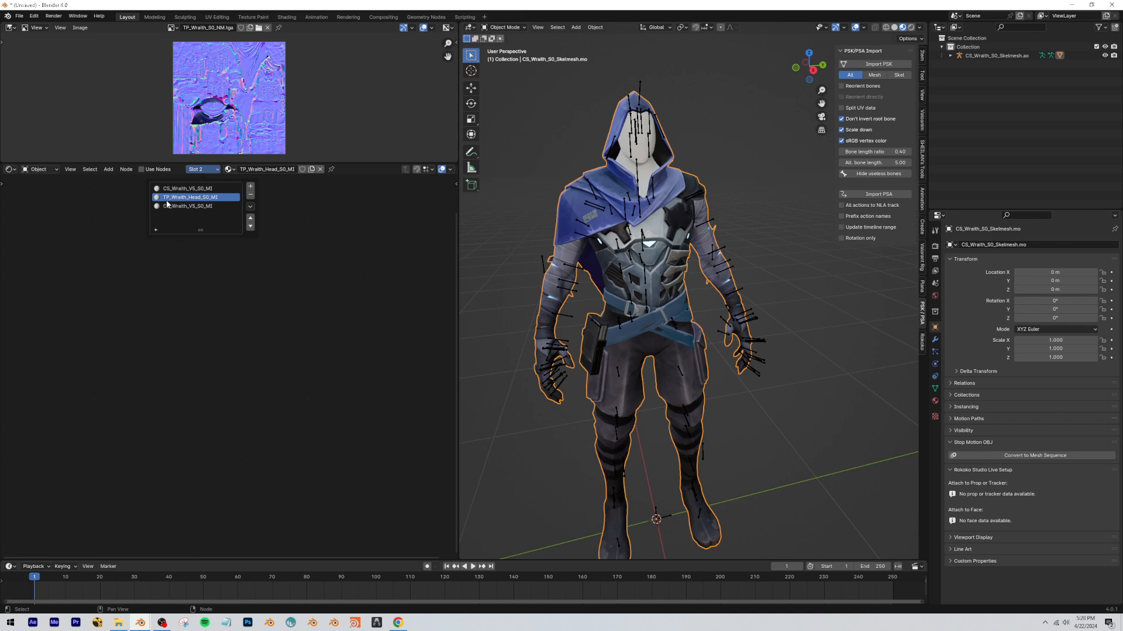
click(143, 170)
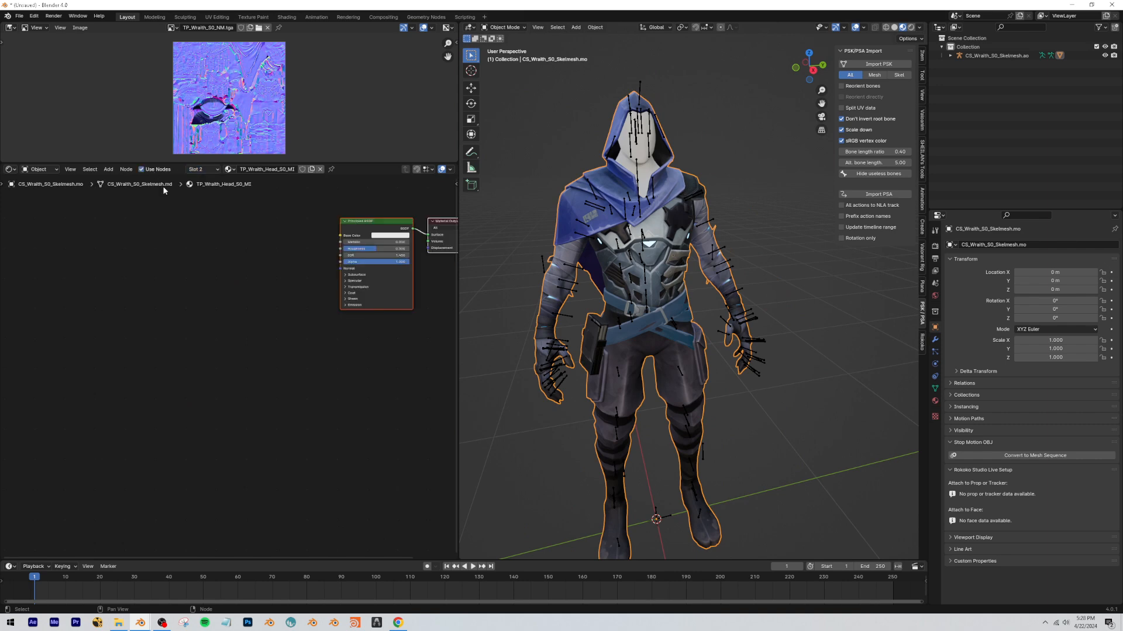
Bring the TP_Wraith_S0_Head_DF and TP_Wraith_S0_Head_EM textures into the head material as image texture nodes.
click(126, 626)
drag(410, 311, 152, 386)
click(232, 219)
middle_drag(259, 273, 152, 321)
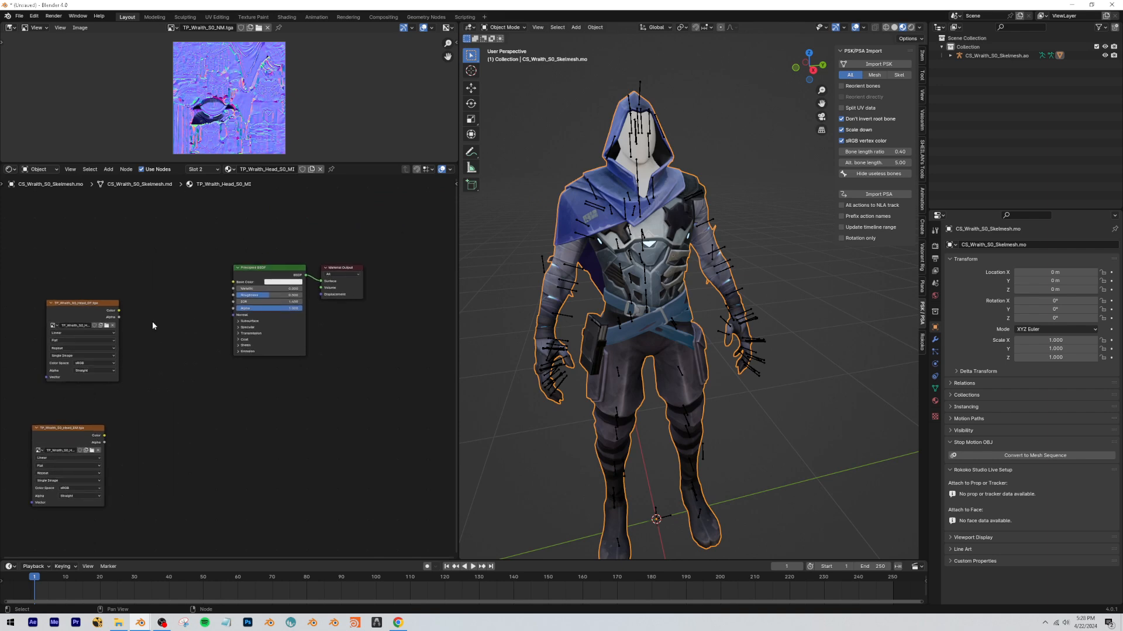
Preview the TP_Wraith_S0_Head_DF texture on the head and connect its Color to the Principled BSDF's Base Color.
ctrl+shift+click(89, 306)
key(shift+grave)
key(w)
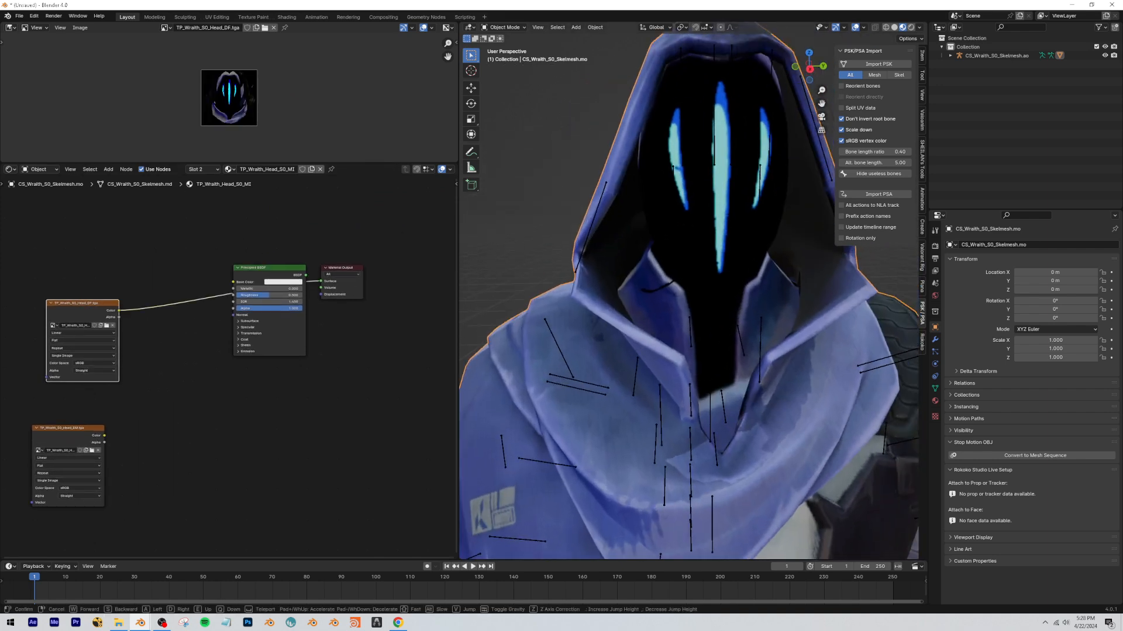
key(s)
click(656, 289)
mouse_move(273, 275)
mouse_down()
mouse_move(283, 328)
mouse_move(260, 369)
mouse_move(255, 280)
mouse_move(238, 318)
mouse_move(239, 281)
mouse_up()
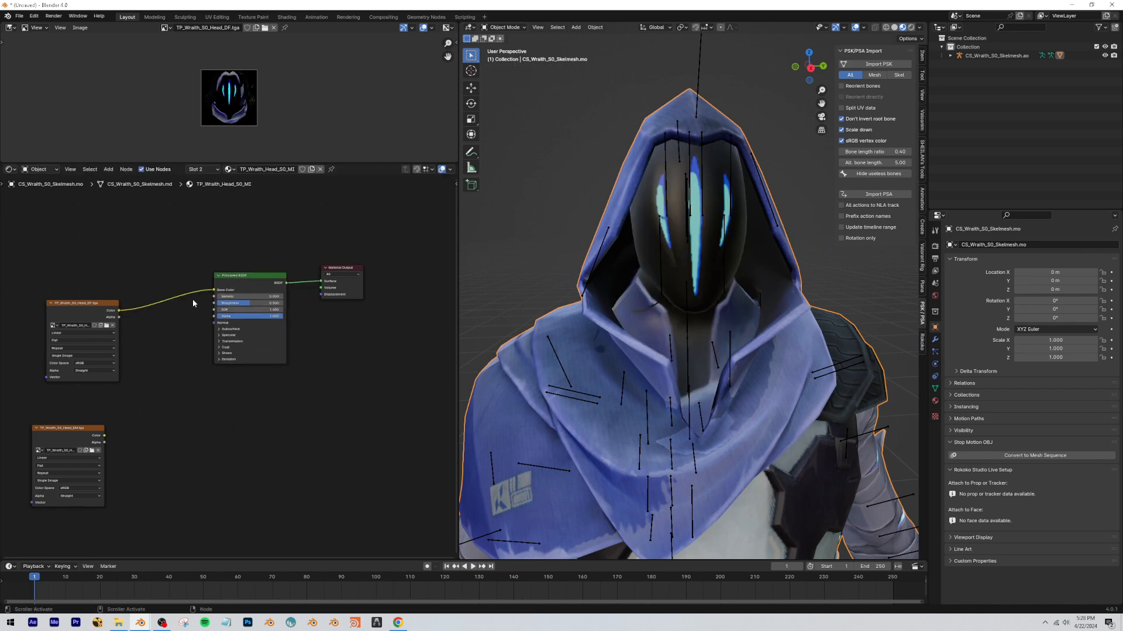
Open TP_Wraith_Head_S0_MI.props.txt from the Materials folder to read the head material's texture parameters.
click(119, 623)
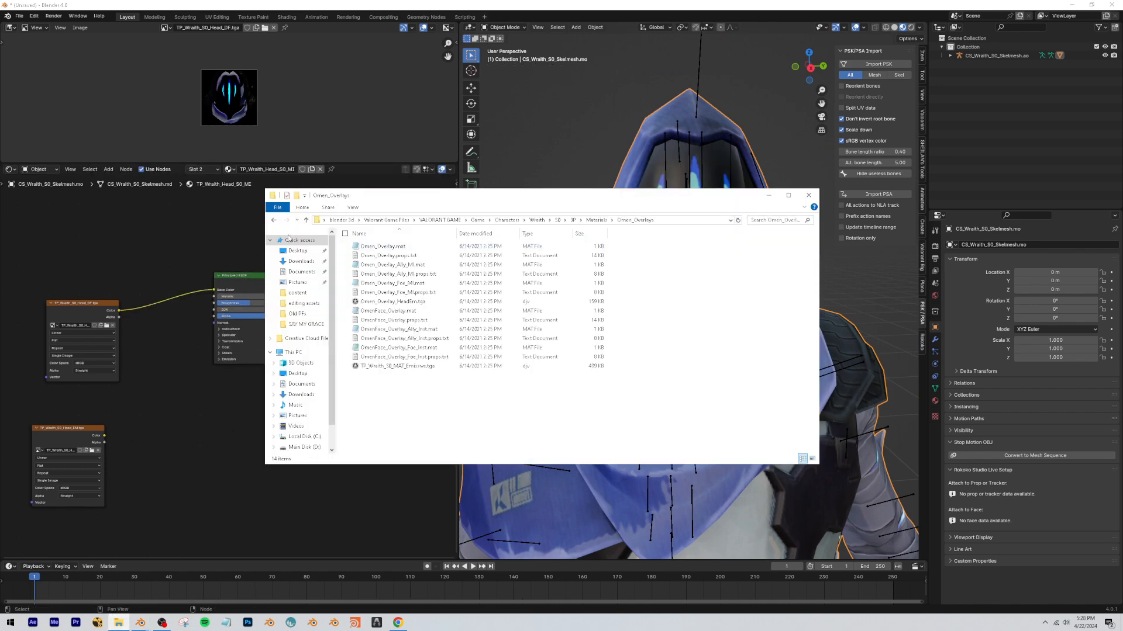
double_click(392, 283)
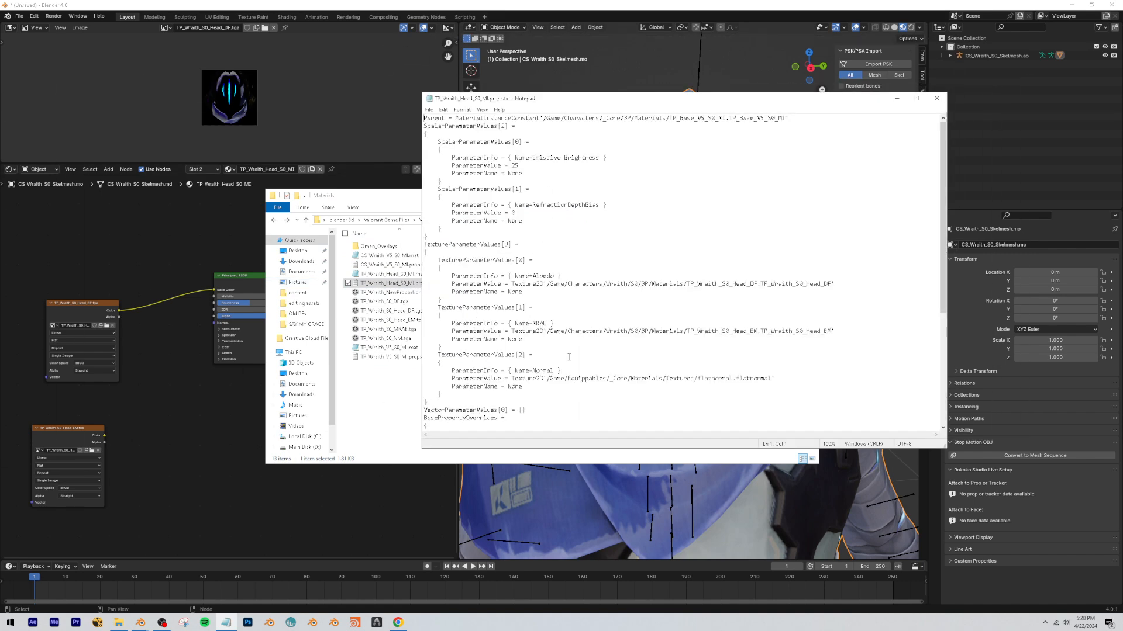
Examine TP_Wraith_Head_S0_MI.props.txt to match the Albedo and MRAE parameters to their head texture files.
scroll(569, 357, down, 5)
click(936, 98)
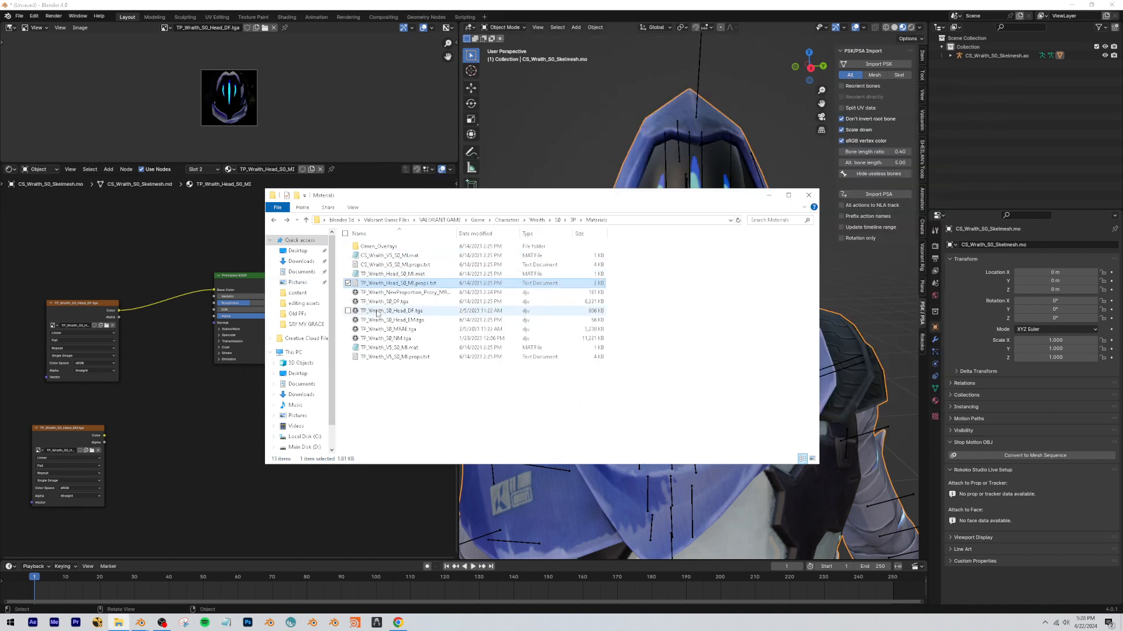
click(400, 275)
mouse_move(414, 416)
mouse_down()
mouse_move(419, 386)
mouse_move(425, 426)
mouse_up()
click(414, 284)
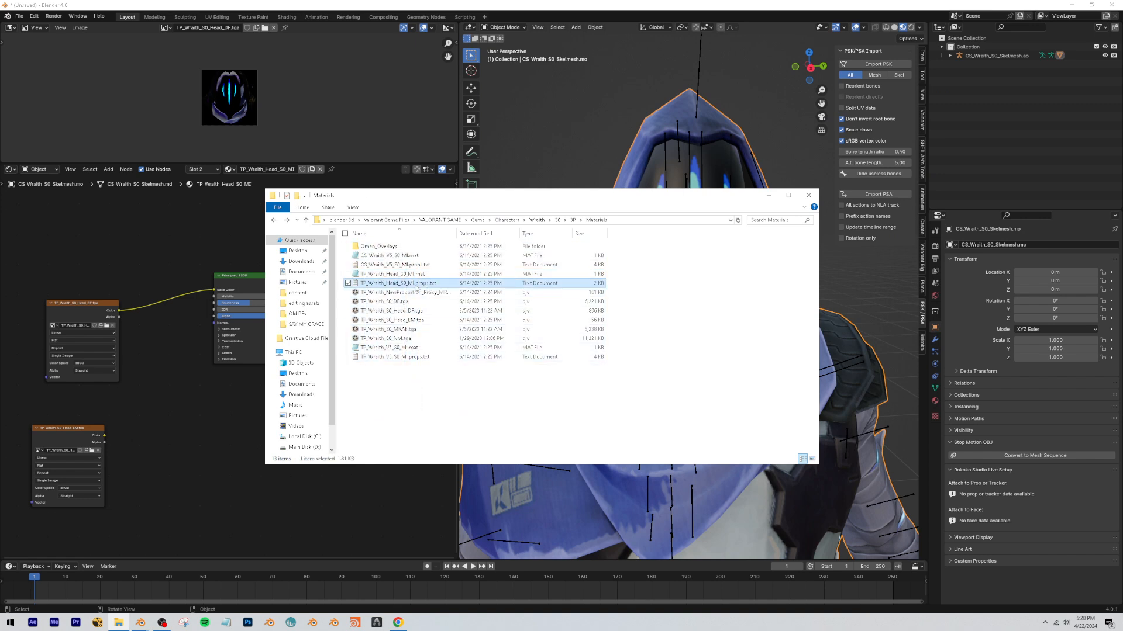
double_click(415, 285)
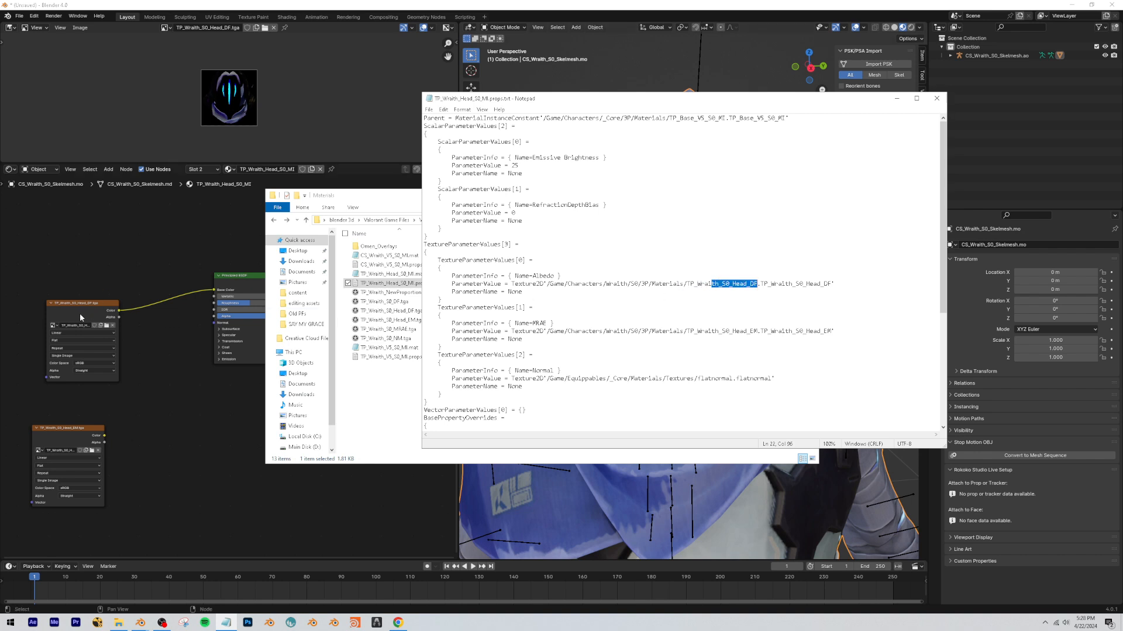
drag(726, 331, 761, 332)
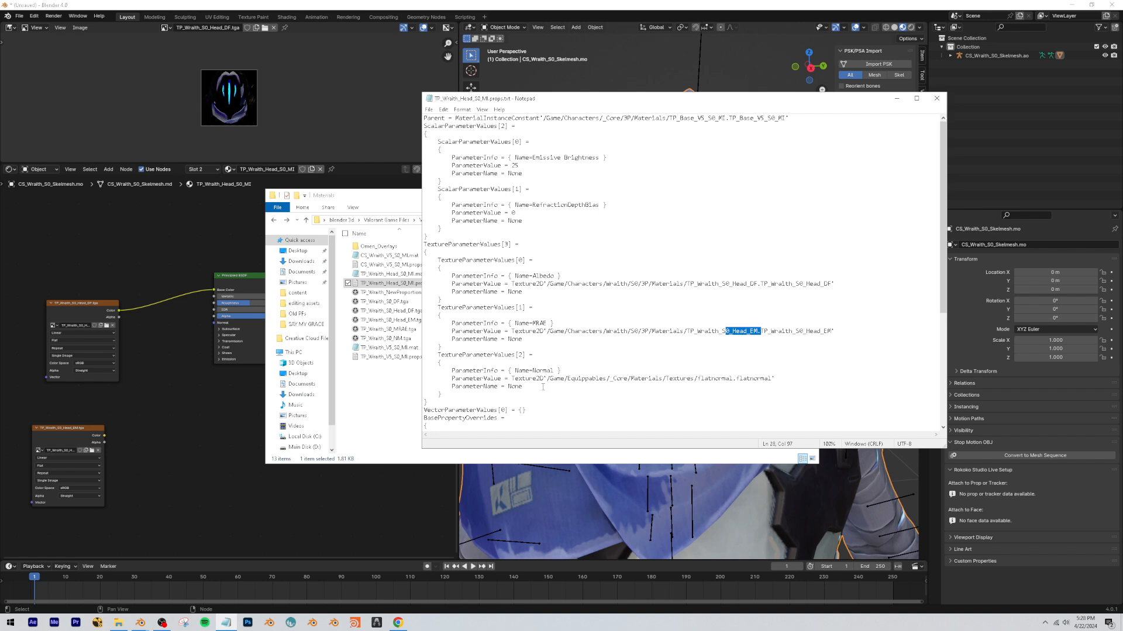
Go to the Normal parameter's Game/Equippables/_Core/Materials/Textures folder and bring flatnormal.tga into the head material as an image texture.
drag(550, 378, 751, 379)
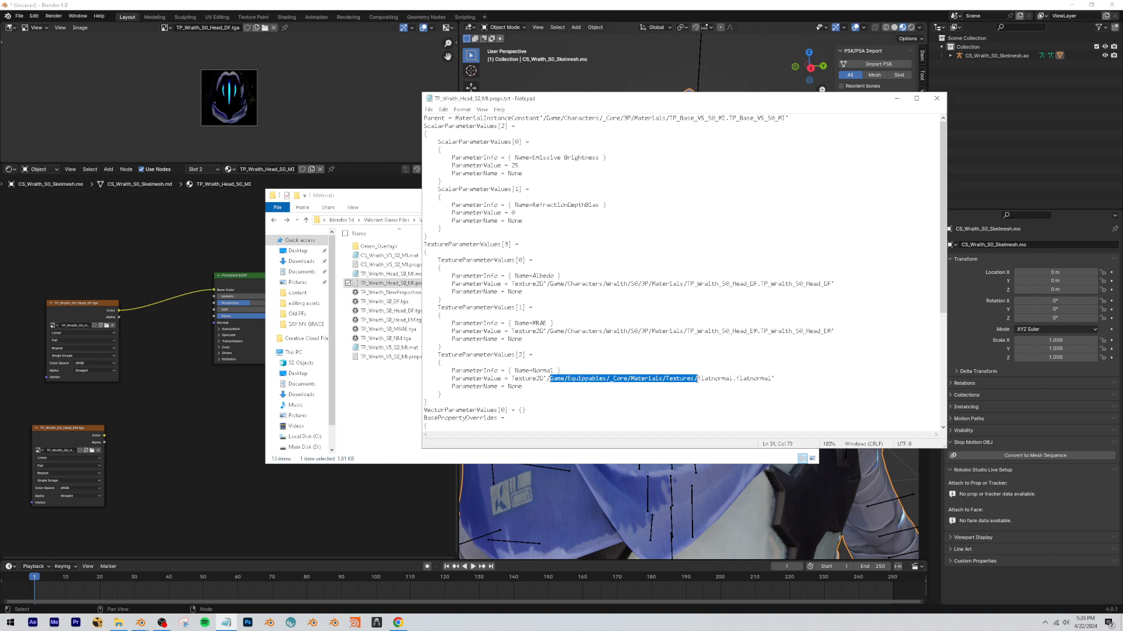
click(414, 380)
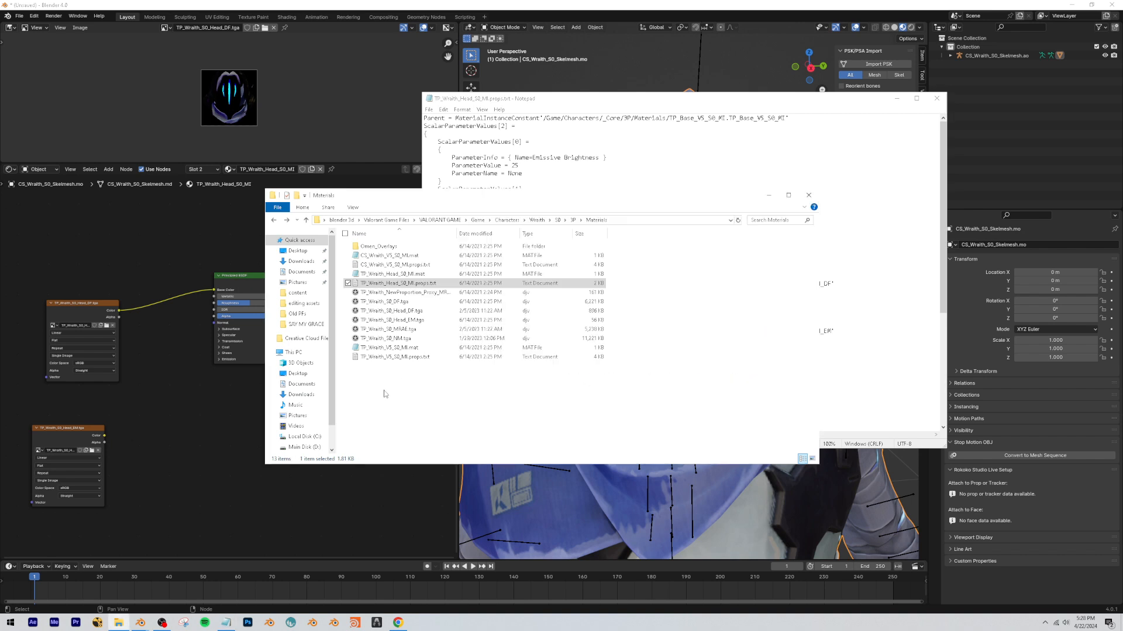
click(597, 220)
drag(599, 221, 534, 225)
text(Game/Equippables/_Core/Materials/Textures/)
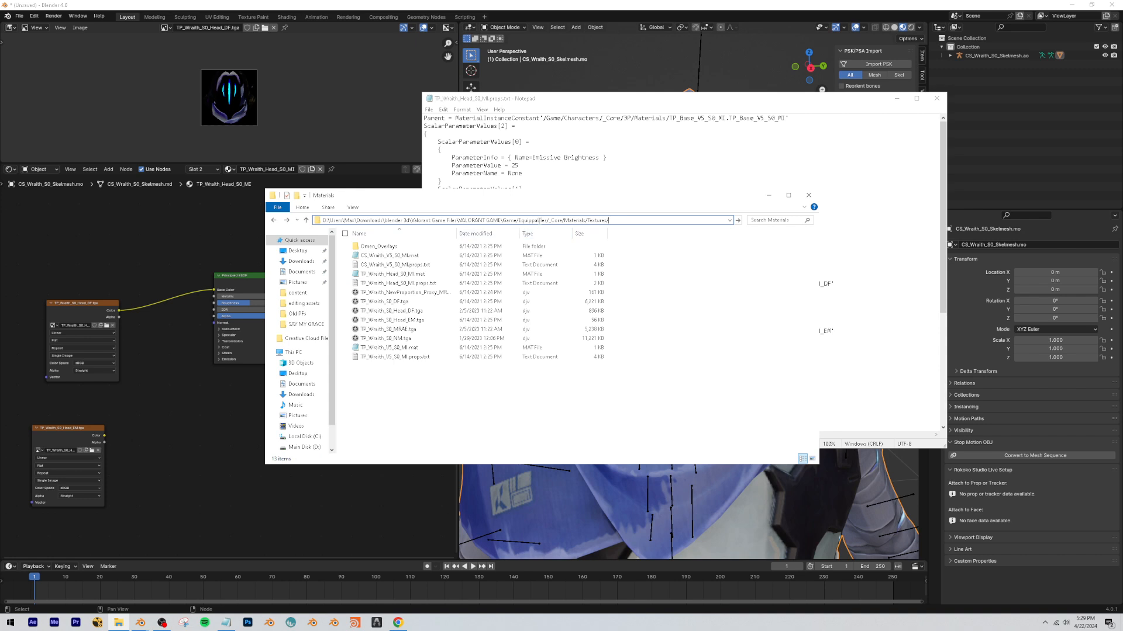
key(Return)
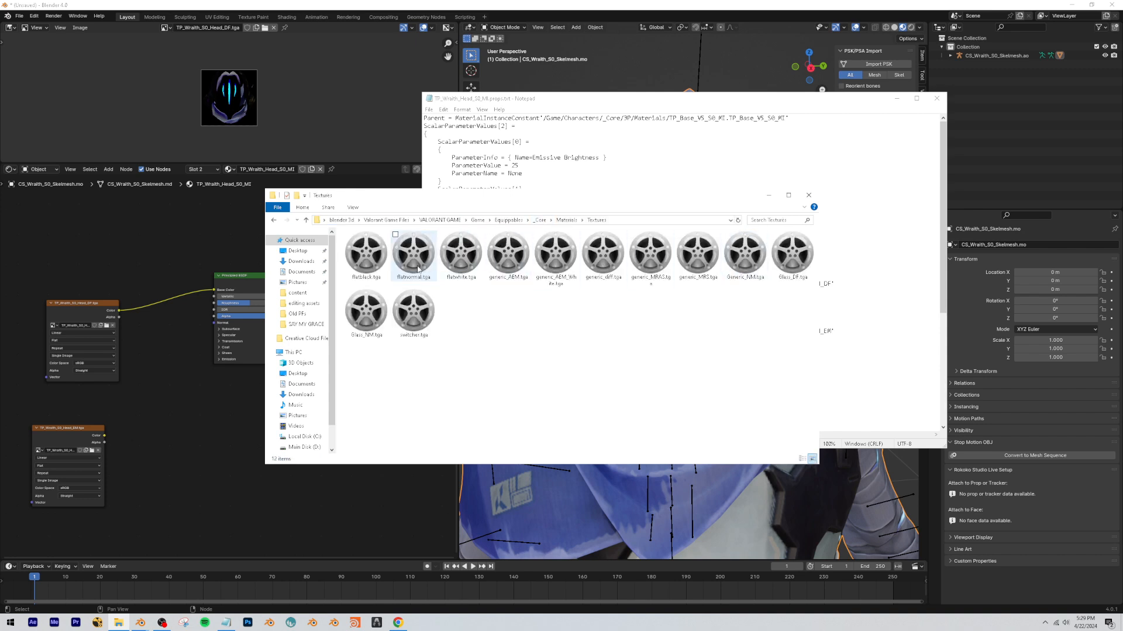
drag(413, 254, 156, 484)
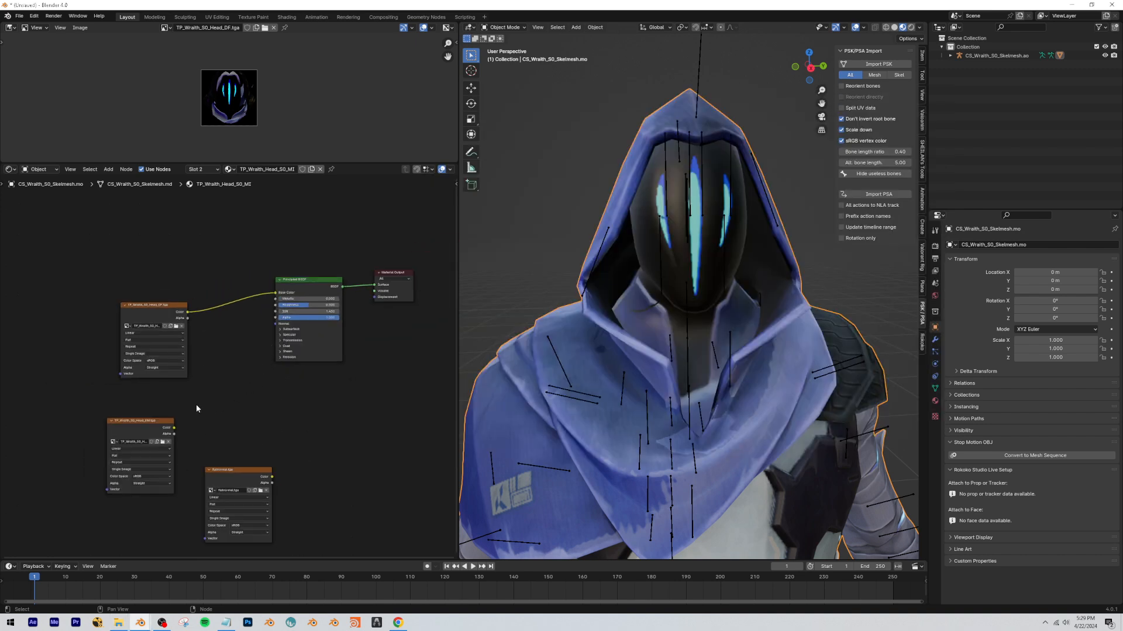
Preview the TP_Wraith_S0_Head_EM and TP_Wraith_S0_Head_DF textures in turn on the head, then restore the Principled BSDF output.
scroll(193, 354, up, 2)
middle_drag(192, 354, 169, 345)
drag(121, 426, 142, 408)
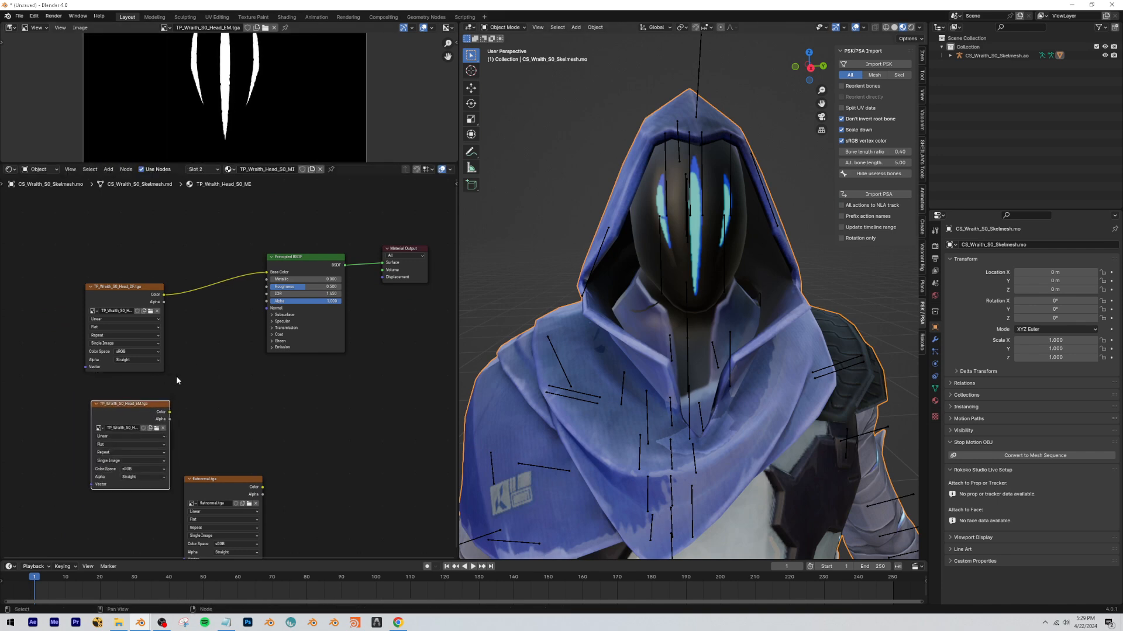
ctrl+shift+click(134, 412)
ctrl+shift+click(116, 292)
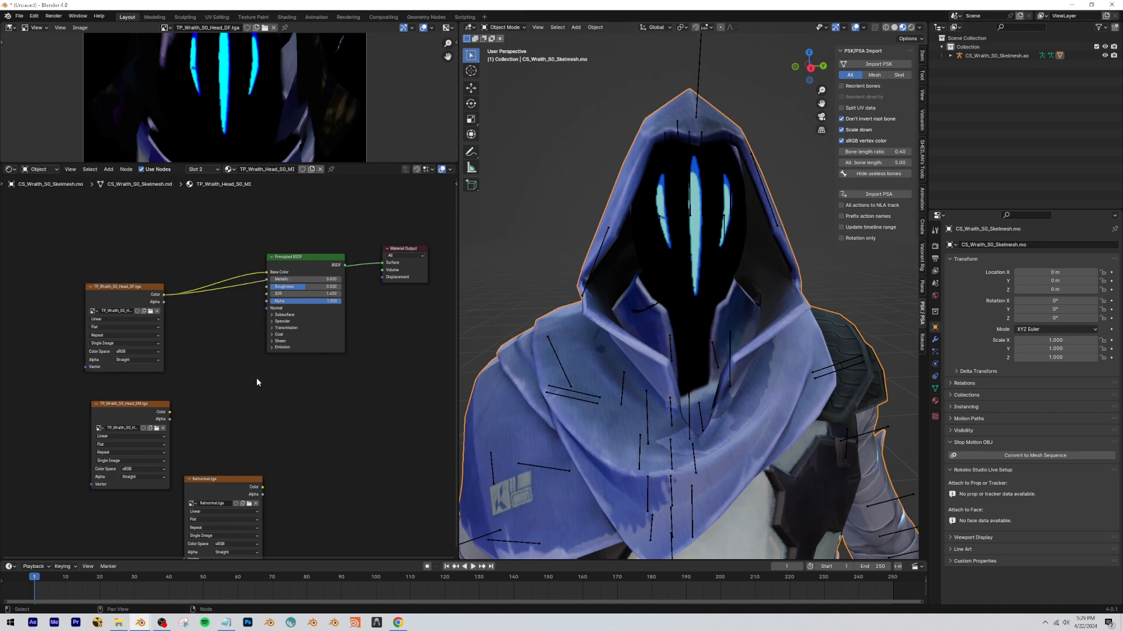
scroll(256, 378, down, 1)
ctrl+shift+click(98, 400)
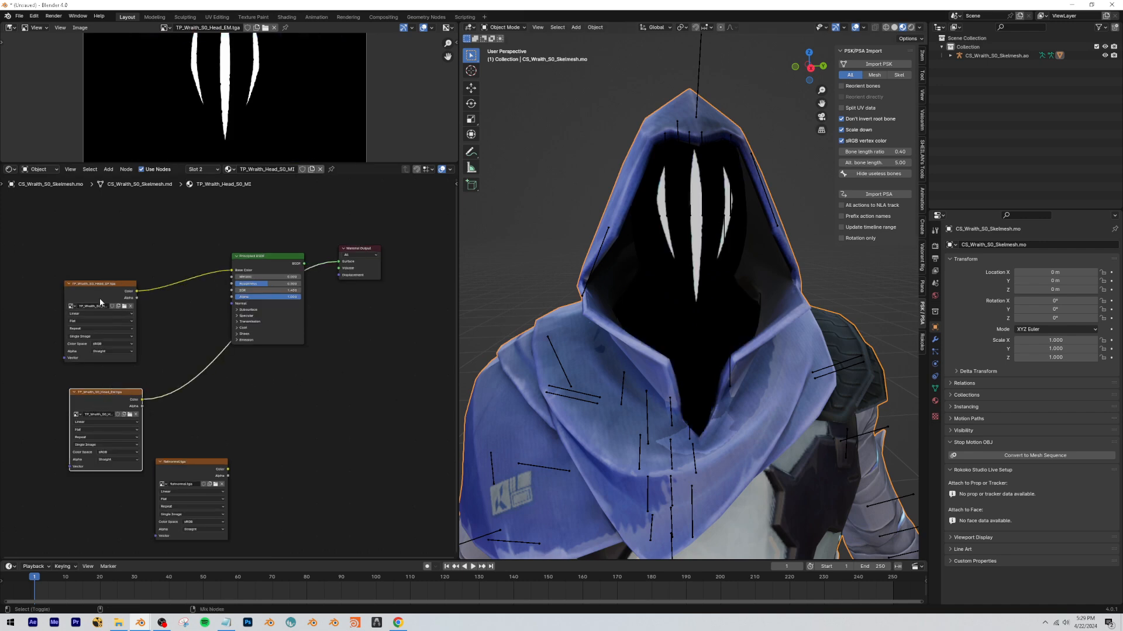
ctrl+shift+click(100, 298)
ctrl+shift+click(102, 395)
ctrl+shift+click(91, 283)
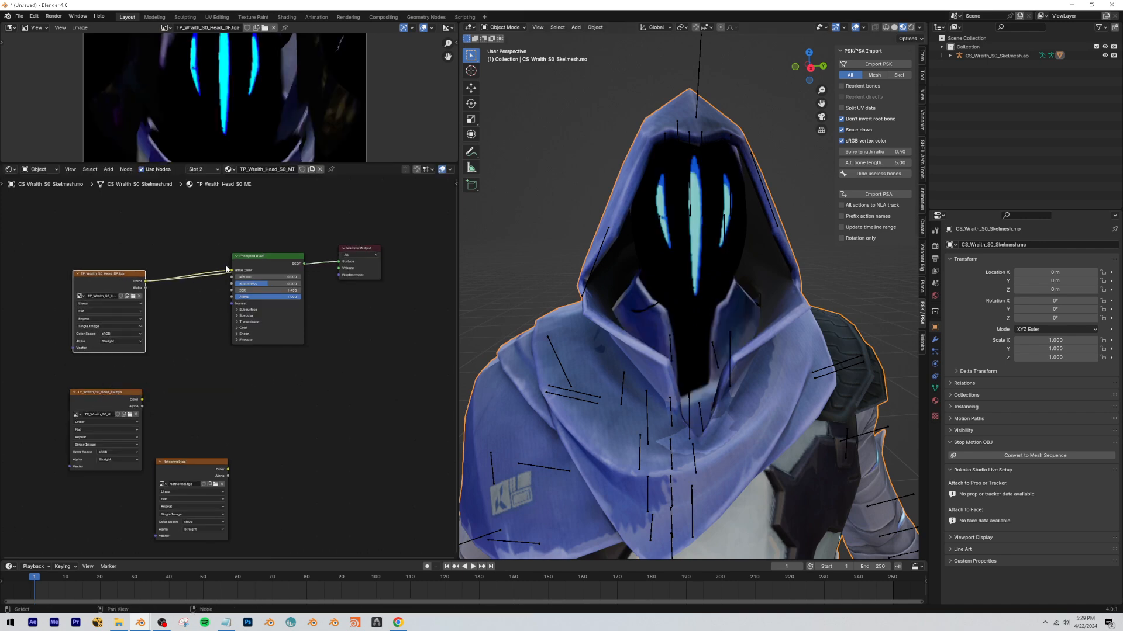
ctrl+shift+click(258, 264)
Add a Normal Map node and an RGB Curves node to the head material.
key(shift+a)
text(n)
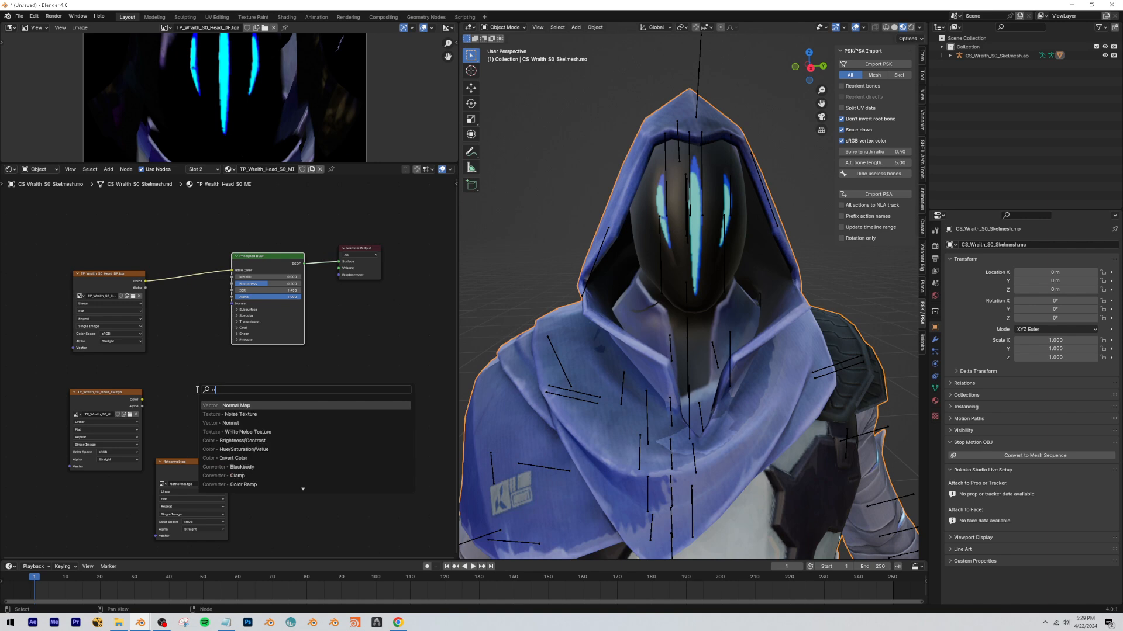
key(Return)
click(197, 390)
key(shift+a)
text(rgb)
key(Return)
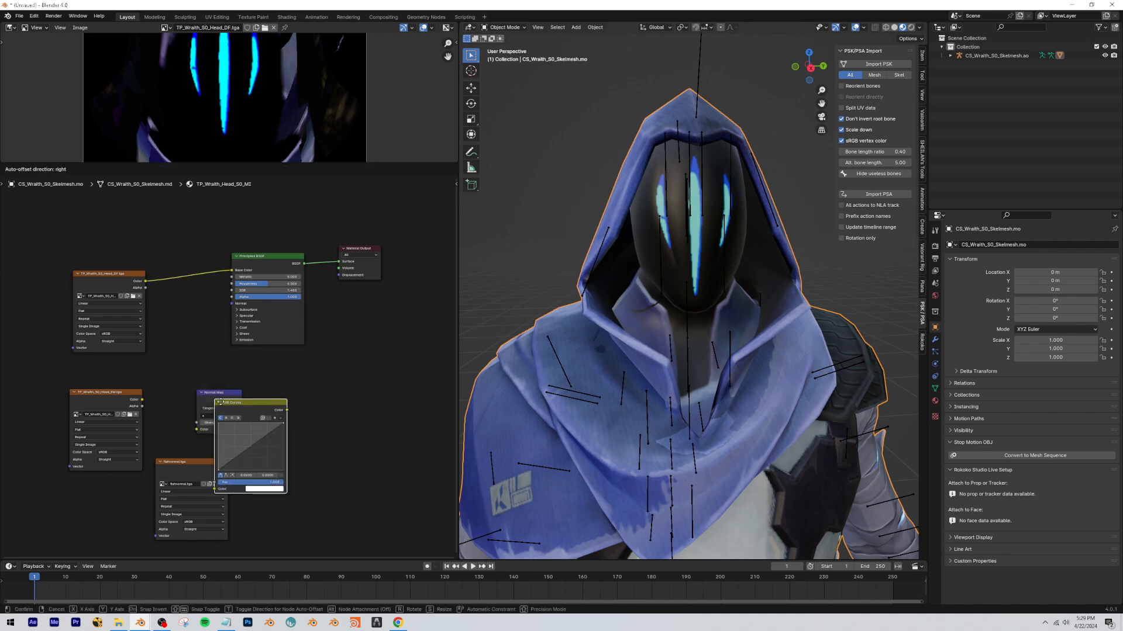
click(256, 459)
Feed the flatnormal texture's Color into RGB Curves and invert the green channel's curve.
drag(229, 469, 259, 553)
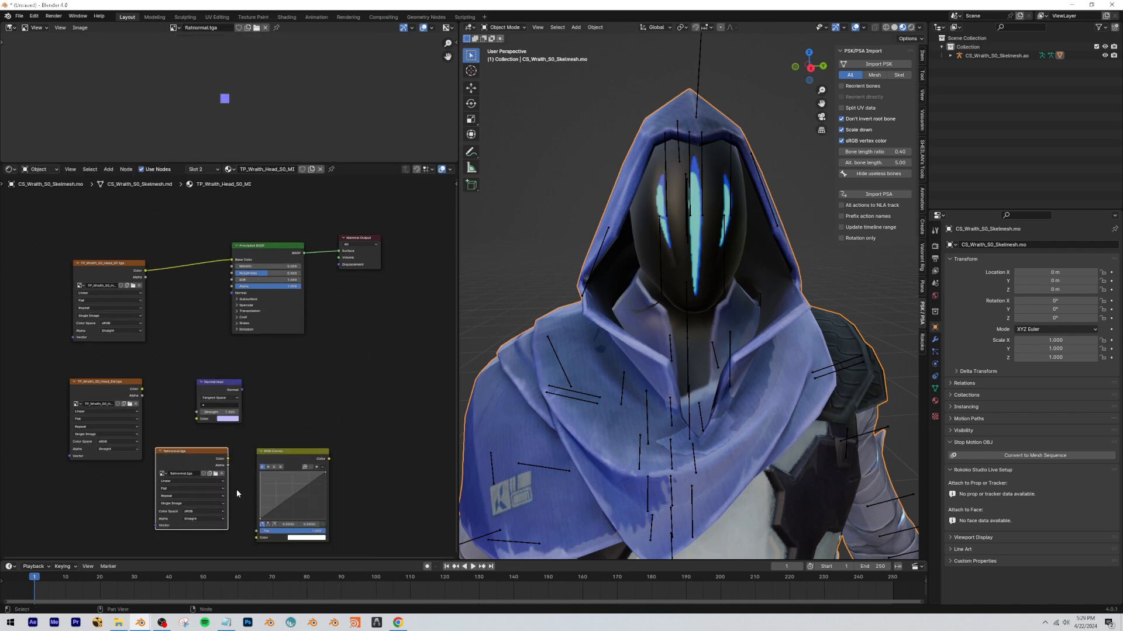
drag(235, 474, 256, 538)
click(273, 467)
drag(260, 518, 324, 519)
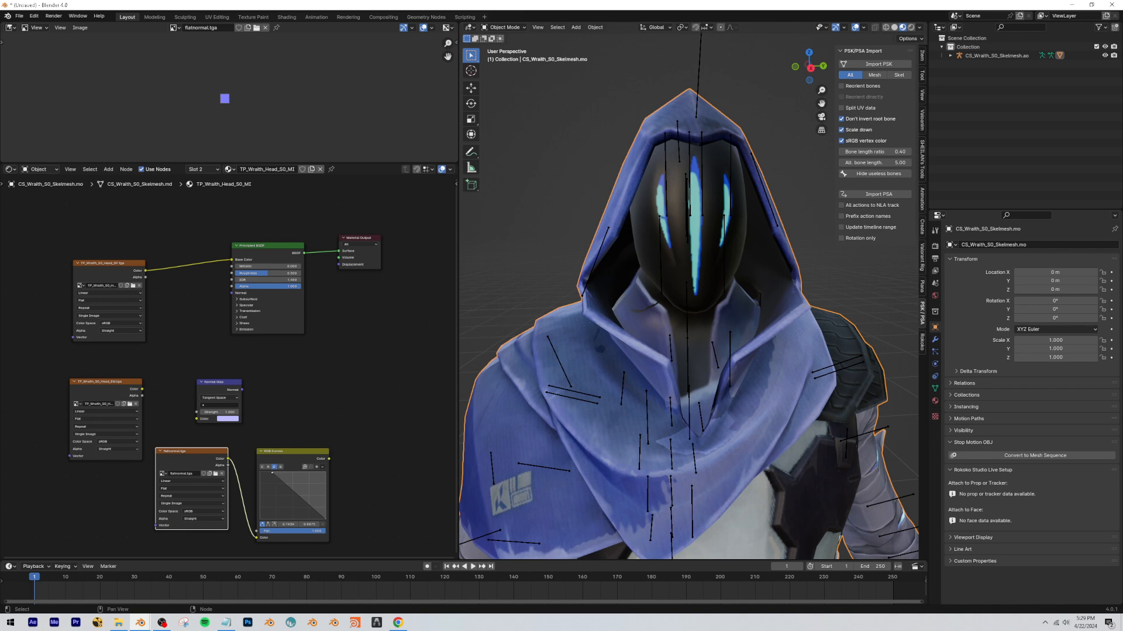
drag(311, 427, 212, 470)
drag(317, 455, 164, 471)
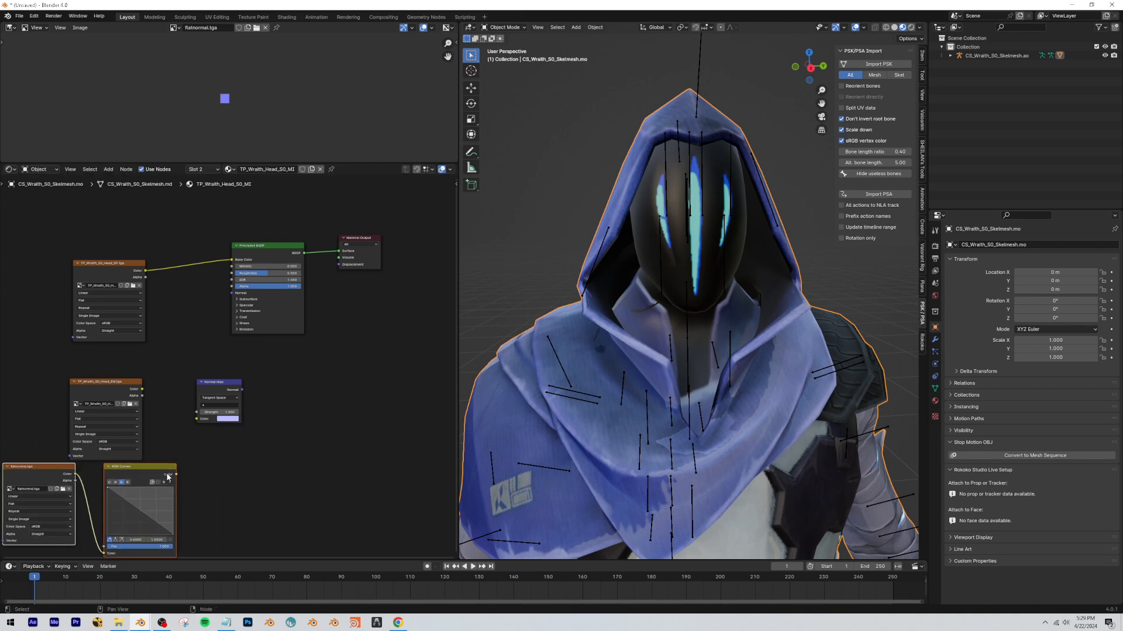
Connect RGB Curves to the Normal Map's Color and the Normal Map's output to the Principled BSDF's Normal.
click(171, 439)
drag(117, 383, 385, 374)
drag(176, 474, 197, 419)
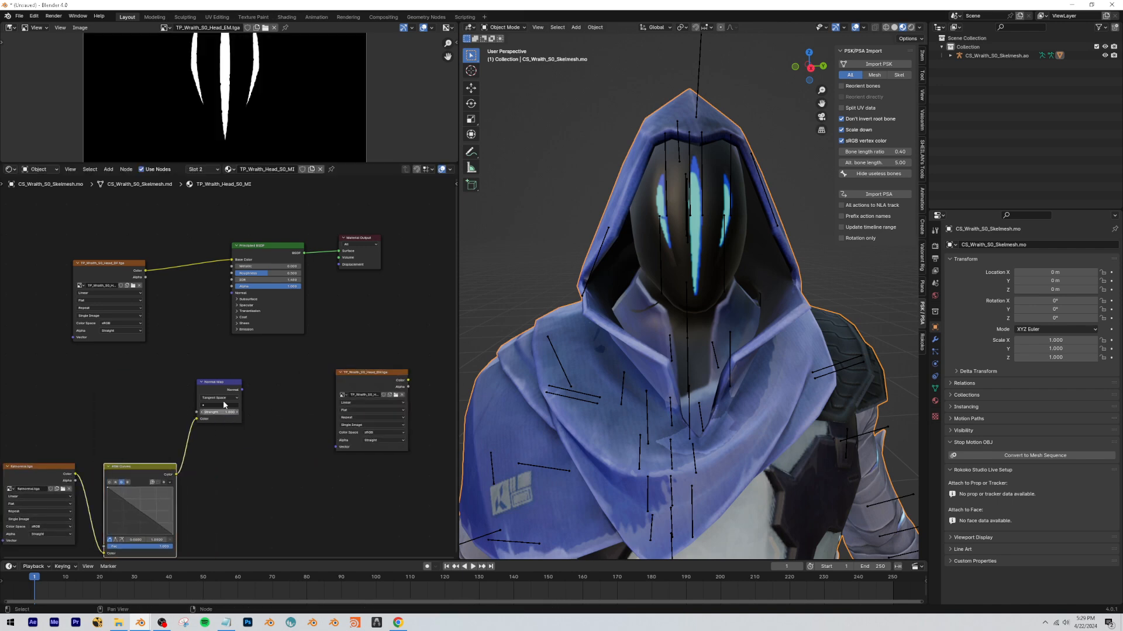
drag(241, 390, 235, 292)
drag(373, 374, 69, 363)
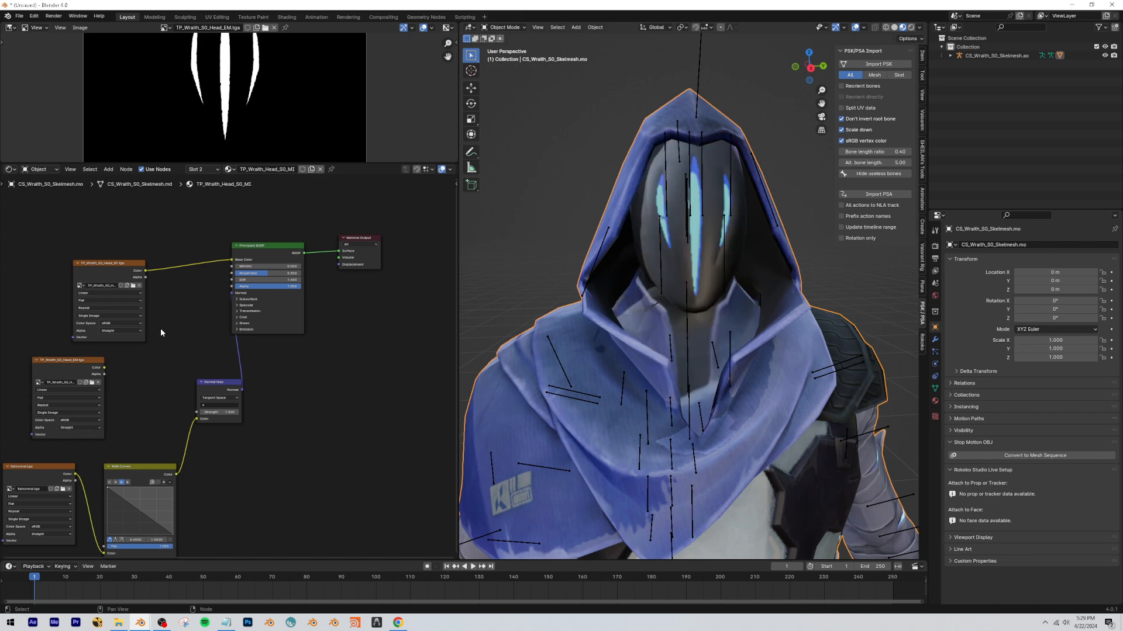
middle_drag(575, 263, 710, 381)
Delete the flatnormal texture, RGB Curves and Normal Map nodes from the head material.
middle_drag(128, 470, 158, 411)
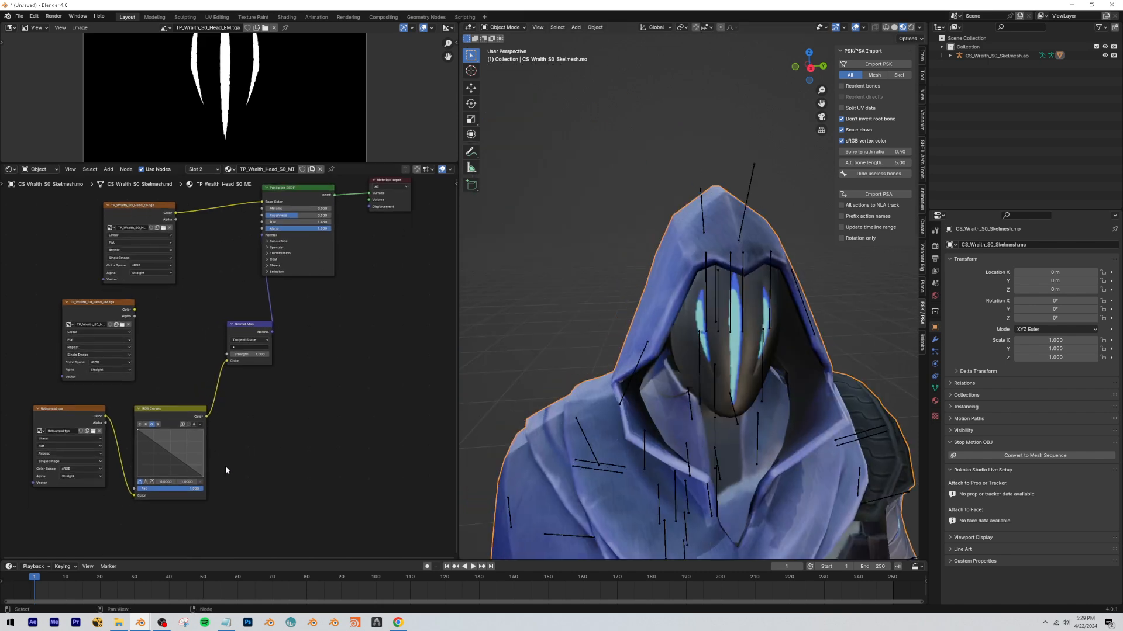
drag(225, 467, 79, 442)
key(x)
click(234, 325)
key(x)
middle_drag(324, 363, 266, 477)
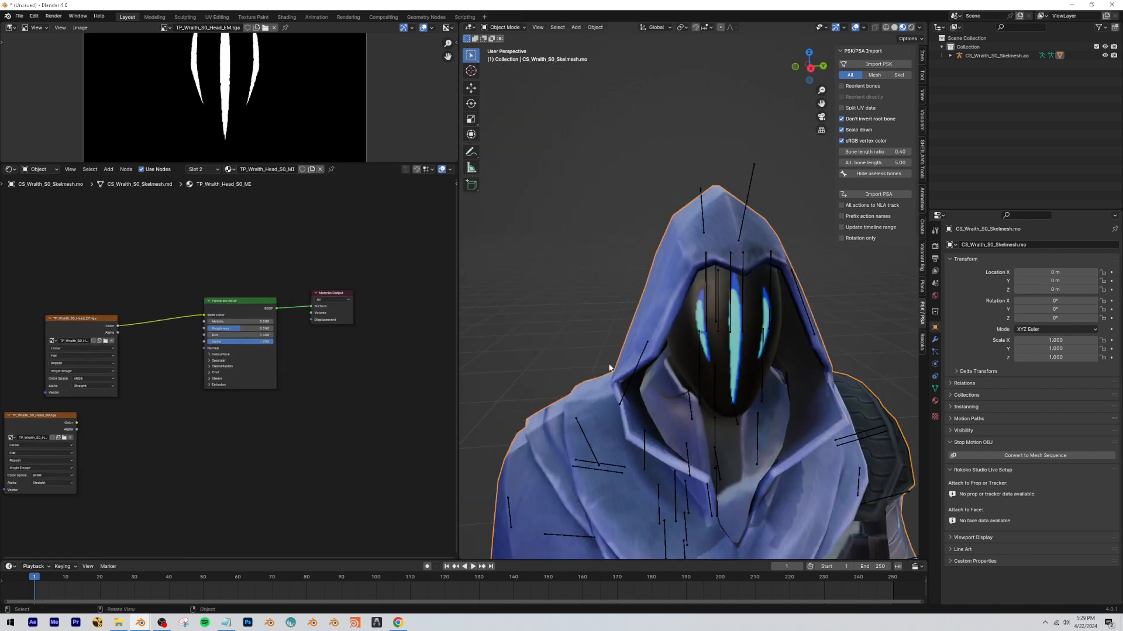
Try a specular IOR Level of 0 on the head's Principled BSDF.
key(z)
key(shift+grave)
key(w)
key(q)
click(689, 297)
click(903, 27)
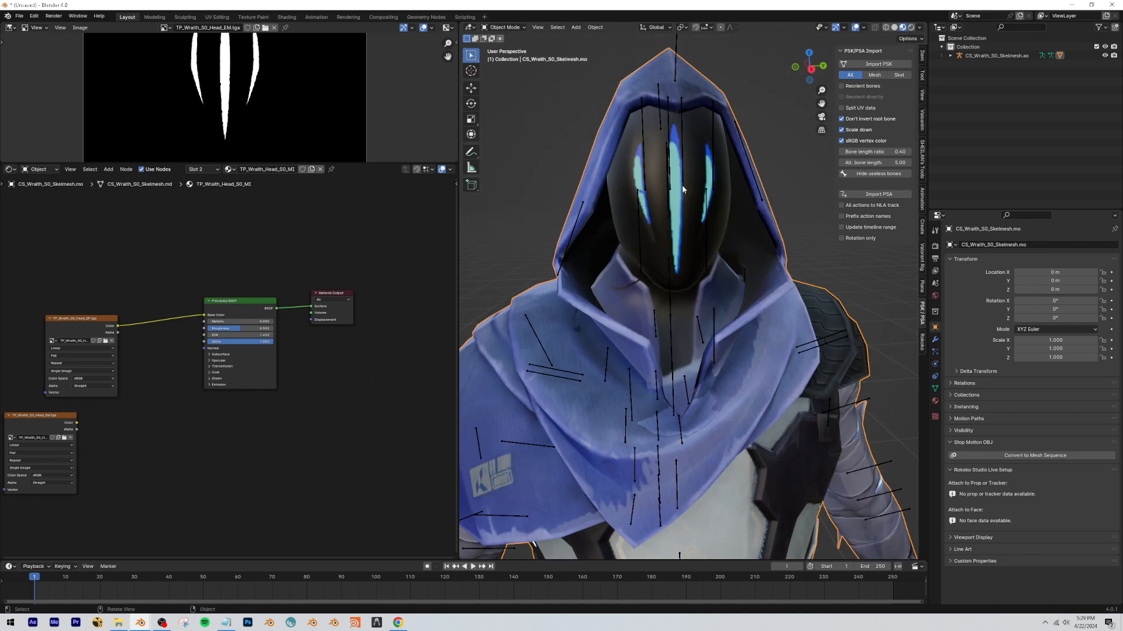
scroll(200, 345, up, 1)
mouse_move(242, 318)
mouse_down()
mouse_move(200, 318)
mouse_move(242, 318)
mouse_up()
click(221, 360)
drag(227, 377, 193, 377)
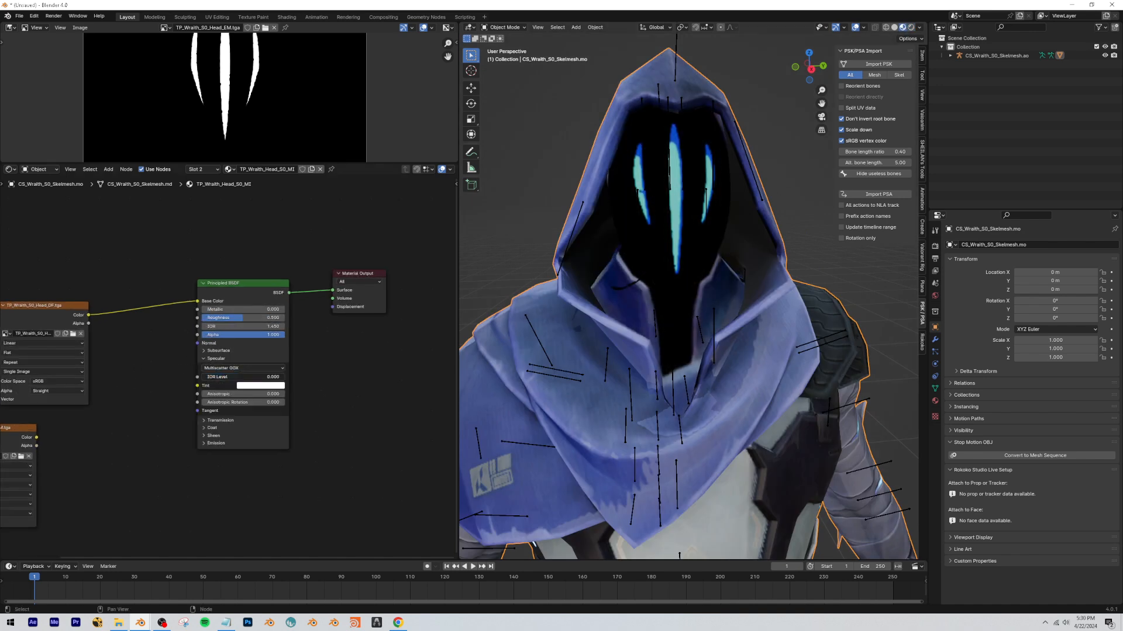
middle_drag(261, 325, 243, 350)
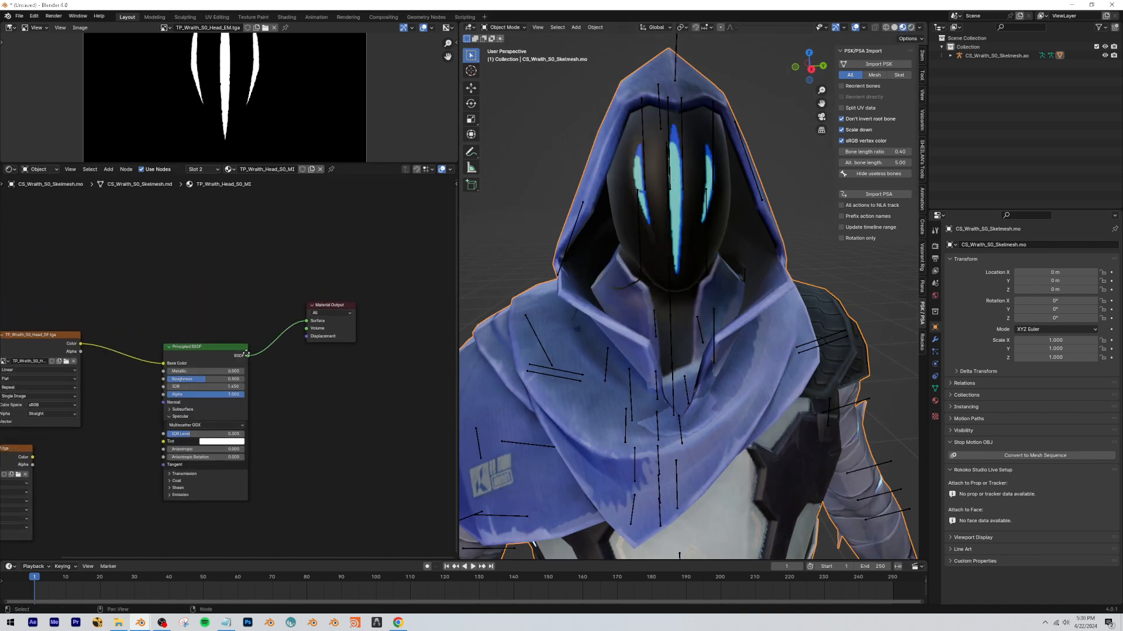
Make room before the Material Output and insert an Add Shader node after the Principled BSDF.
drag(327, 305, 444, 290)
click(297, 298)
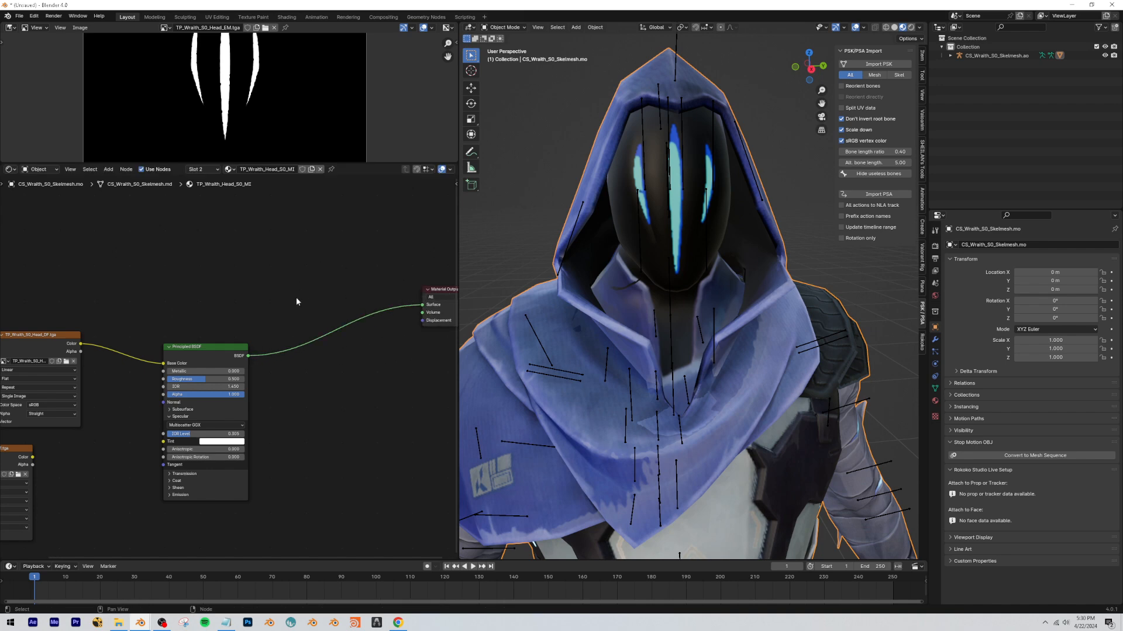
key(shift+a)
mouse_move(285, 334)
click(320, 342)
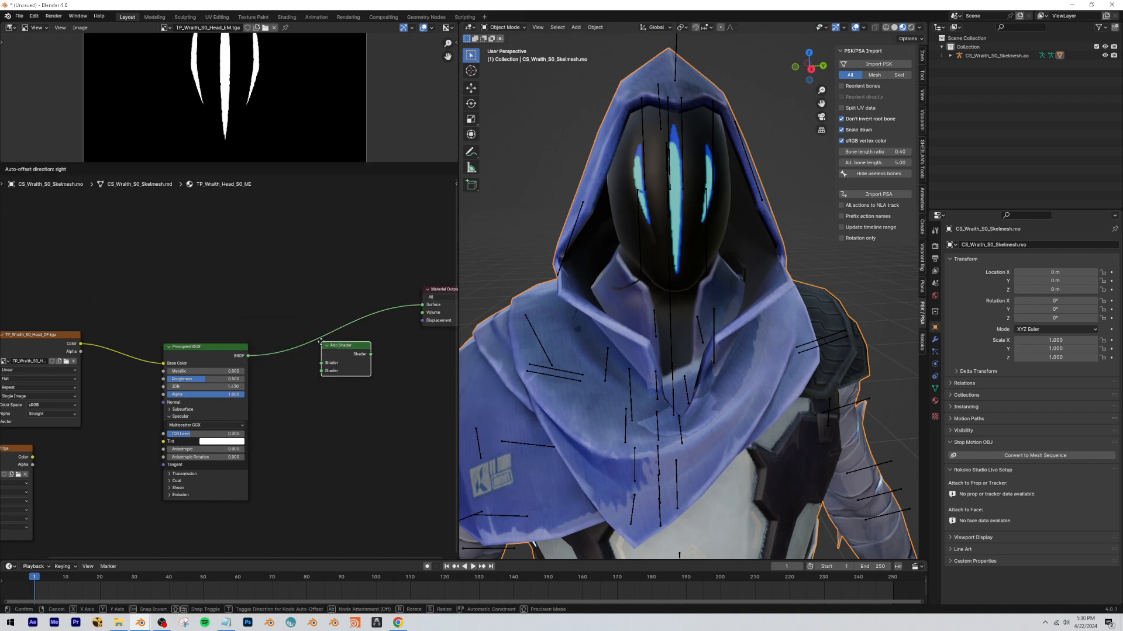
click(316, 325)
Add an Emission shader feeding the Add Shader, with the Head_EM texture driving Strength and the Head_DF texture driving Color.
key(shift+a)
mouse_move(236, 285)
click(258, 304)
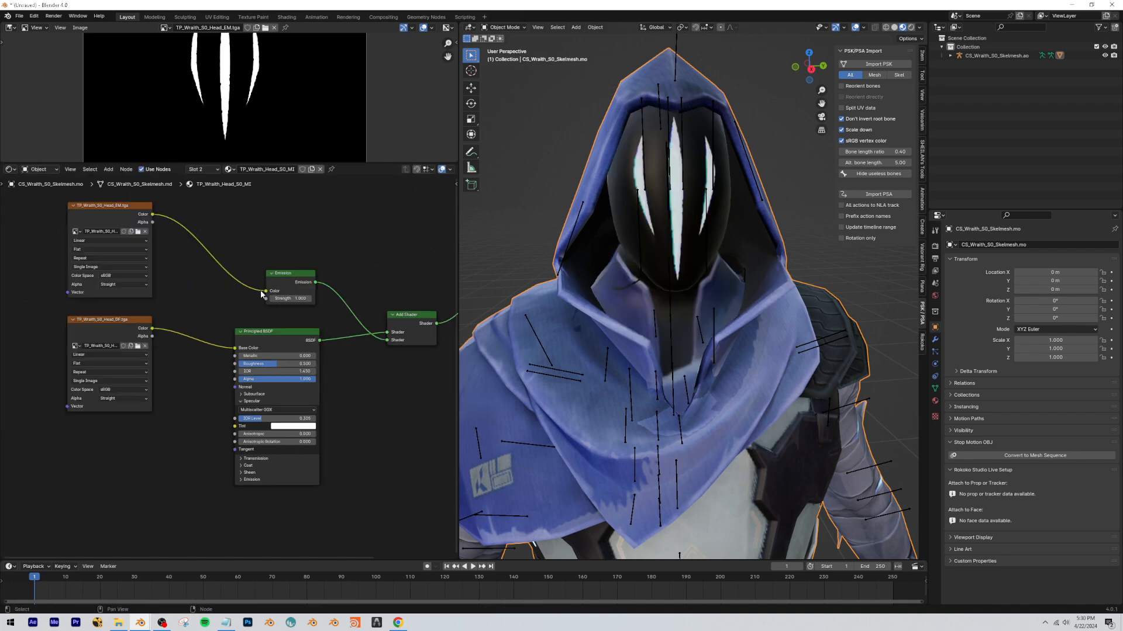
mouse_move(264, 291)
mouse_down()
mouse_move(252, 300)
mouse_move(265, 299)
mouse_up()
drag(153, 329, 265, 291)
Insert a Math node set to Multiply between the Head_EM texture and the Emission Strength.
key(shift+a)
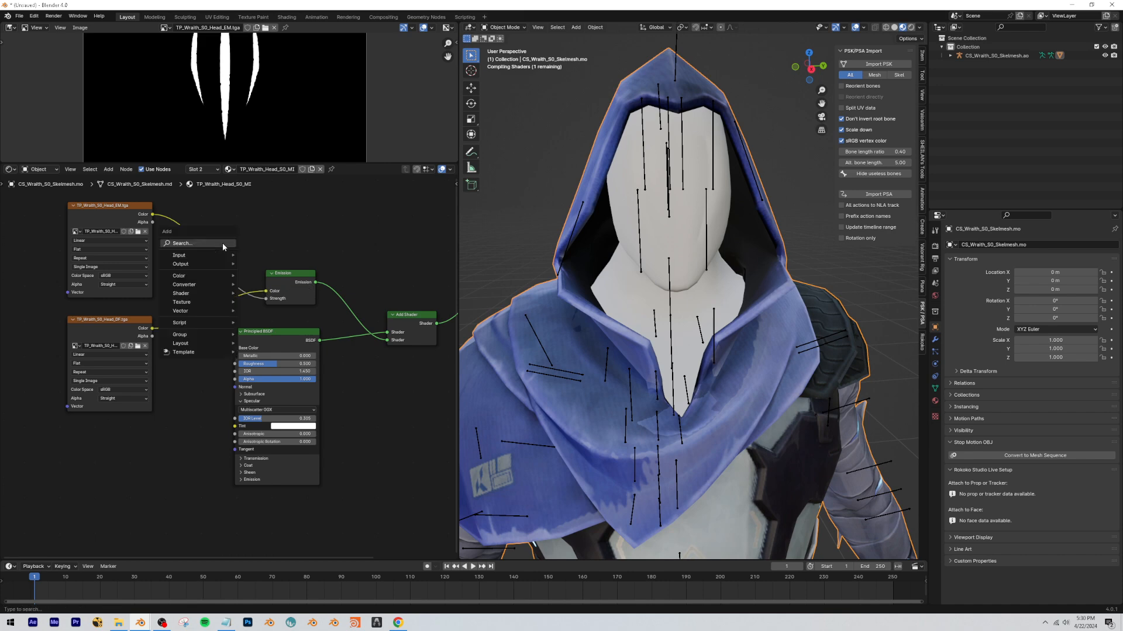
text(math)
key(Return)
click(200, 239)
click(227, 254)
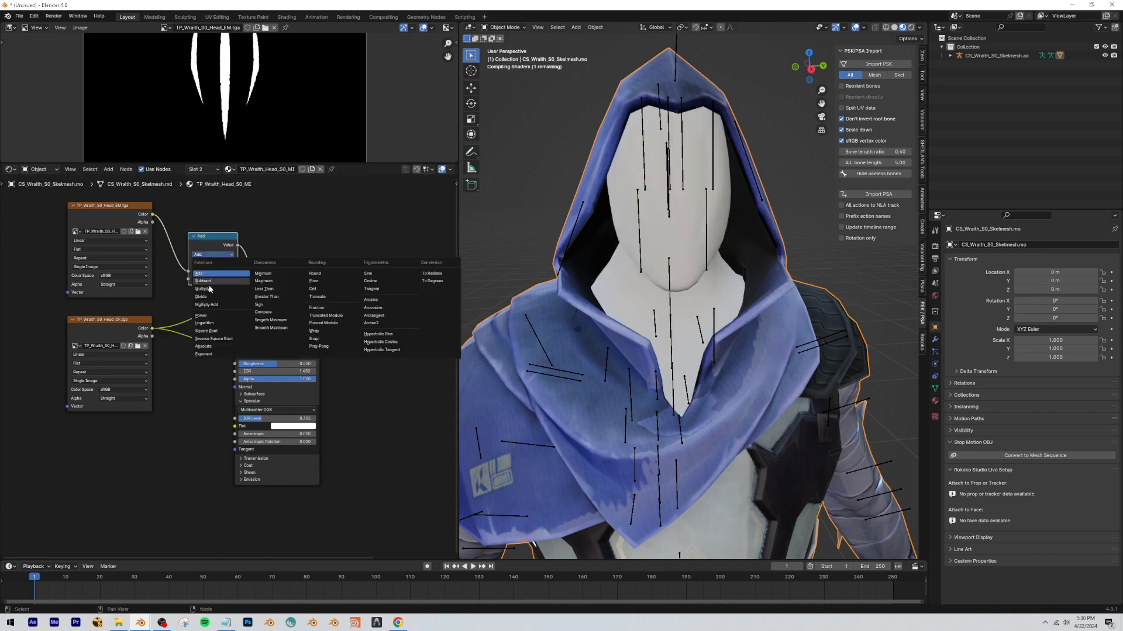
click(206, 289)
Enable Bloom in the Eevee render settings and set the Multiply node's value to about 12.8.
click(934, 245)
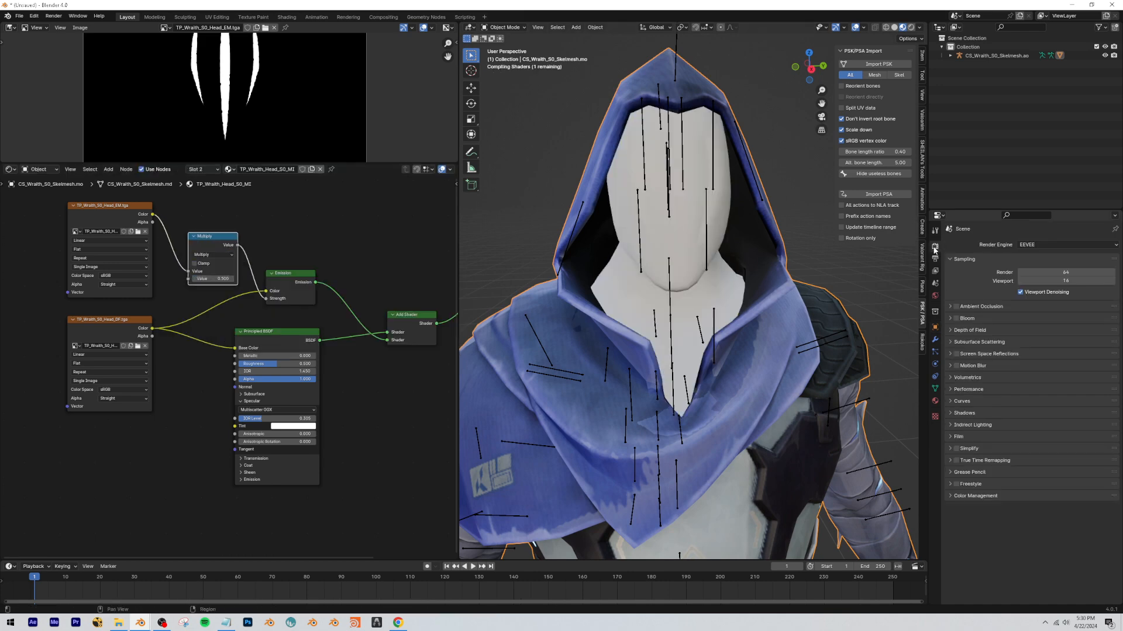
click(956, 318)
drag(212, 279, 284, 279)
Hide the viewport overlays, check the glow on the whole character, and set the Multiply node's value to 5.8.
click(855, 28)
scroll(735, 190, down, 10)
middle_drag(716, 221, 715, 222)
scroll(715, 222, up, 4)
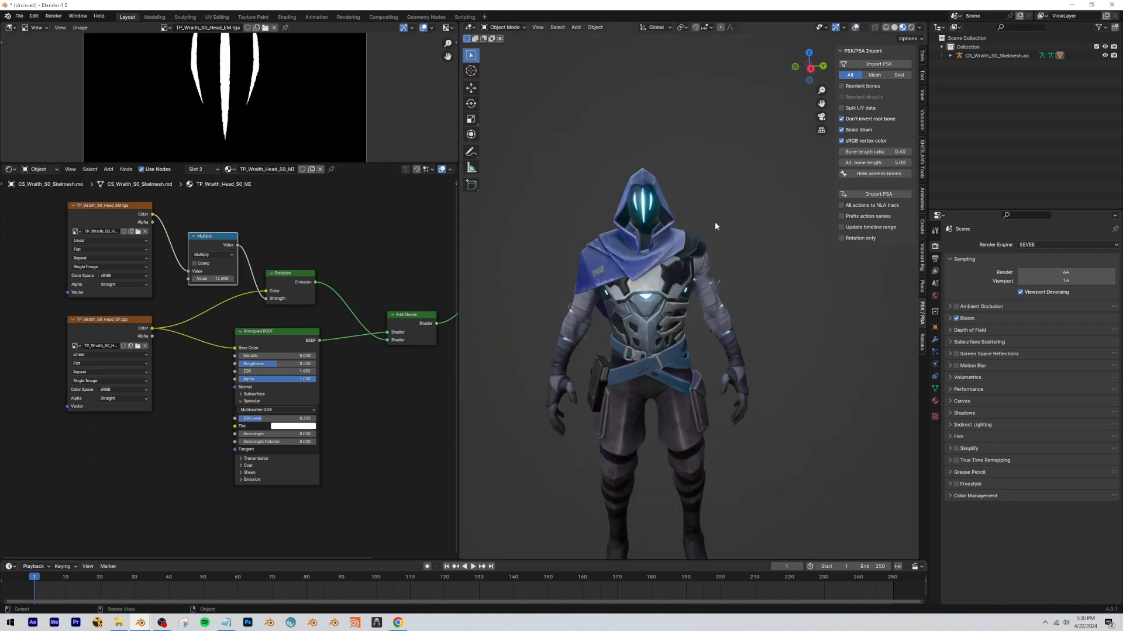
drag(213, 279, 172, 279)
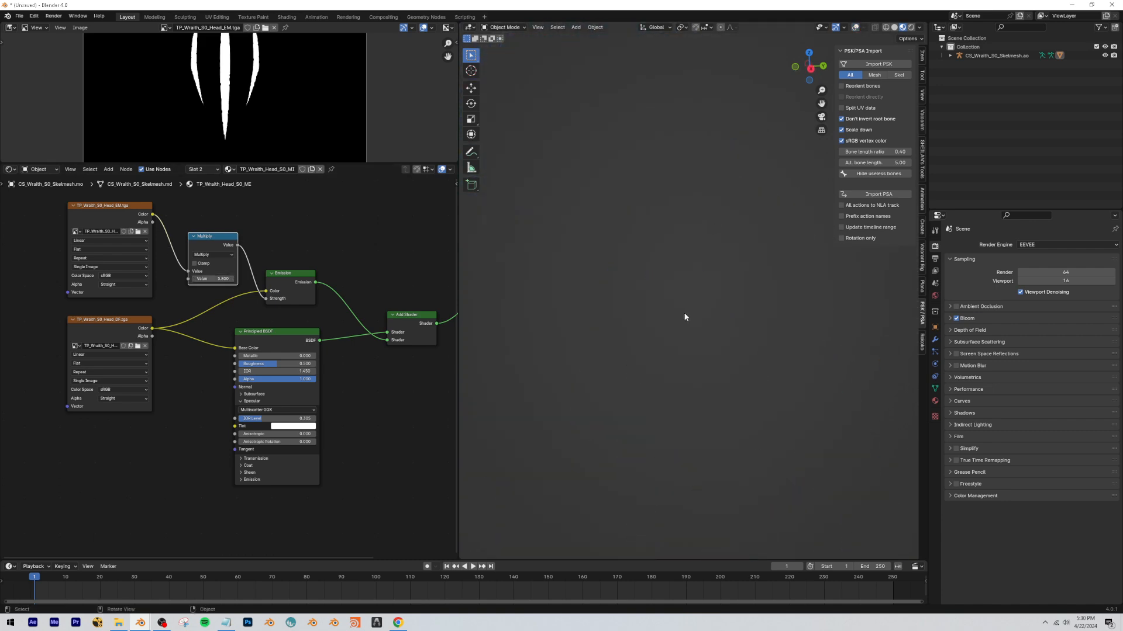
Check the character in rendered shading and set the head Principled BSDF's Roughness to 1.
click(911, 27)
scroll(719, 167, down, 3)
middle_drag(719, 167, 740, 177)
scroll(721, 163, up, 3)
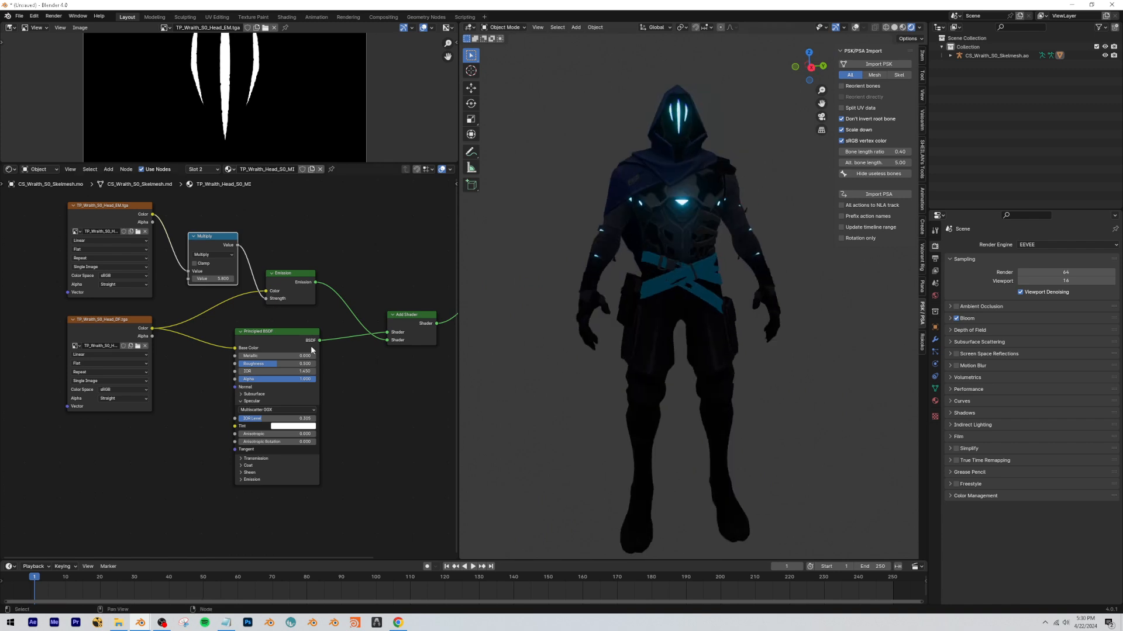
drag(304, 364, 342, 363)
scroll(678, 175, up, 9)
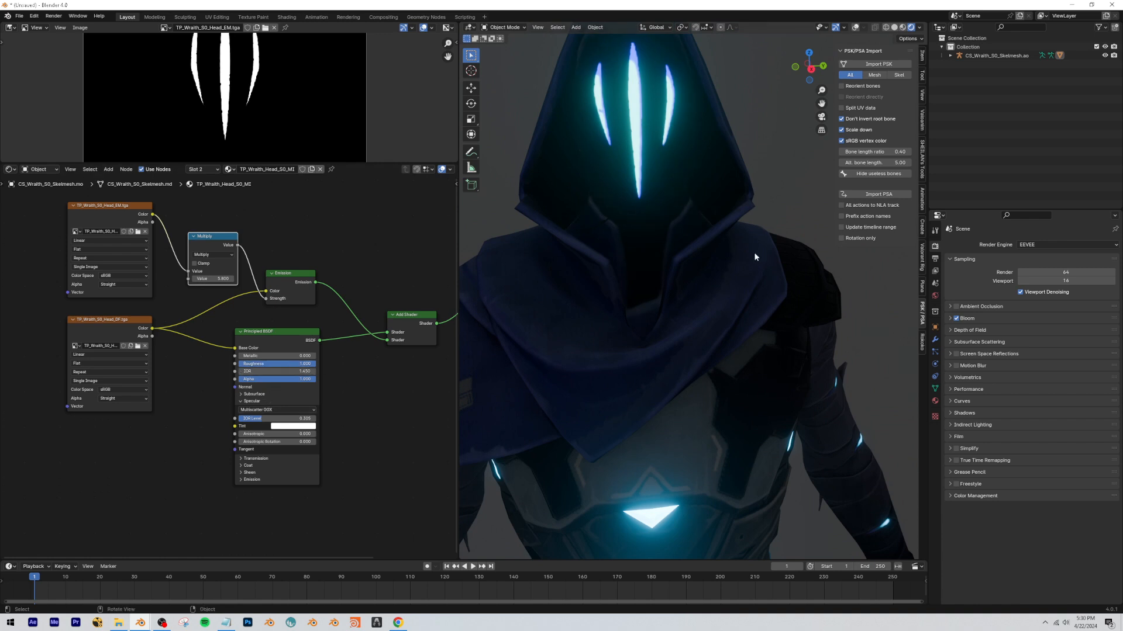
Return the viewport to material preview shading and view the character from the front.
scroll(755, 258, down, 8)
click(902, 28)
middle_drag(656, 302, 604, 344)
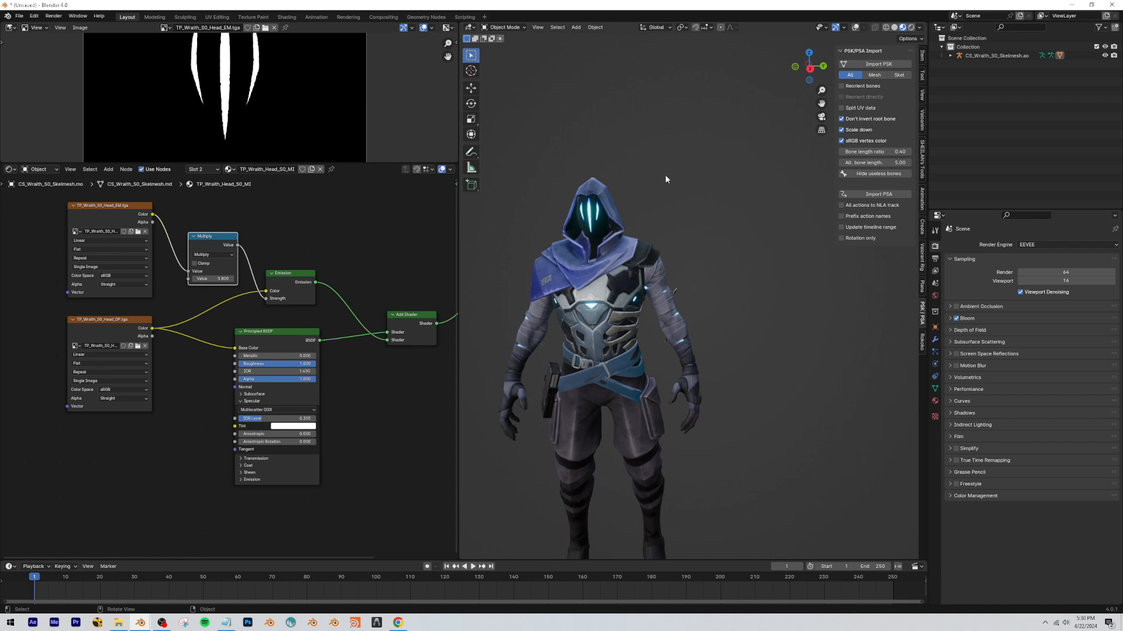
Hide the 3D viewport's sidebar and show the viewport overlays again around the character.
key(shift+h)
key(alt+h)
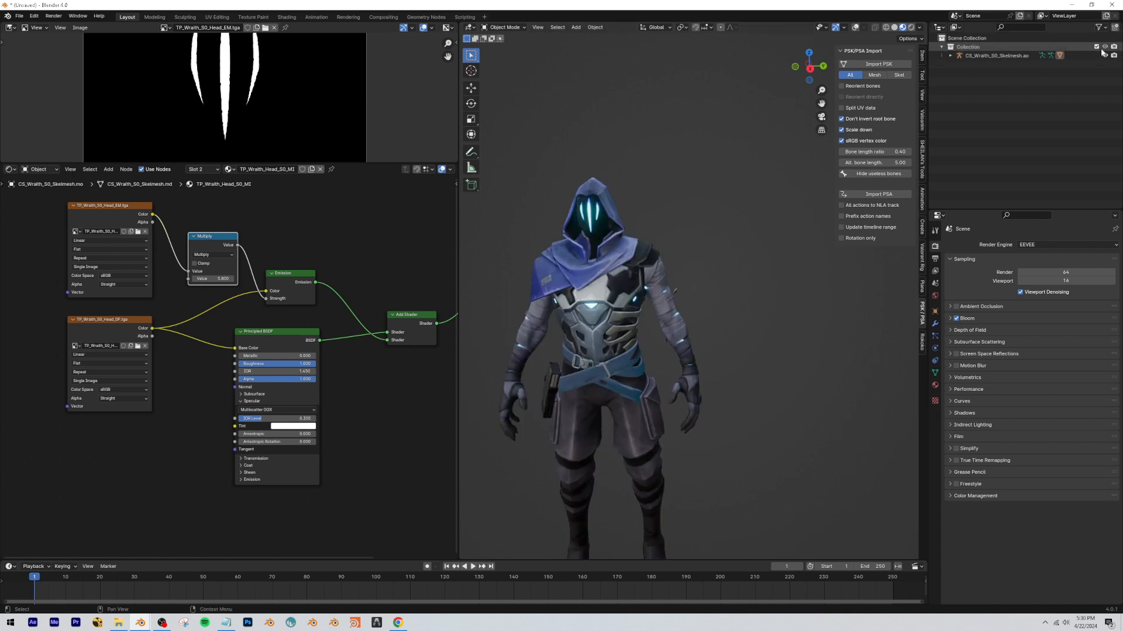
key(shift+grave)
click(693, 291)
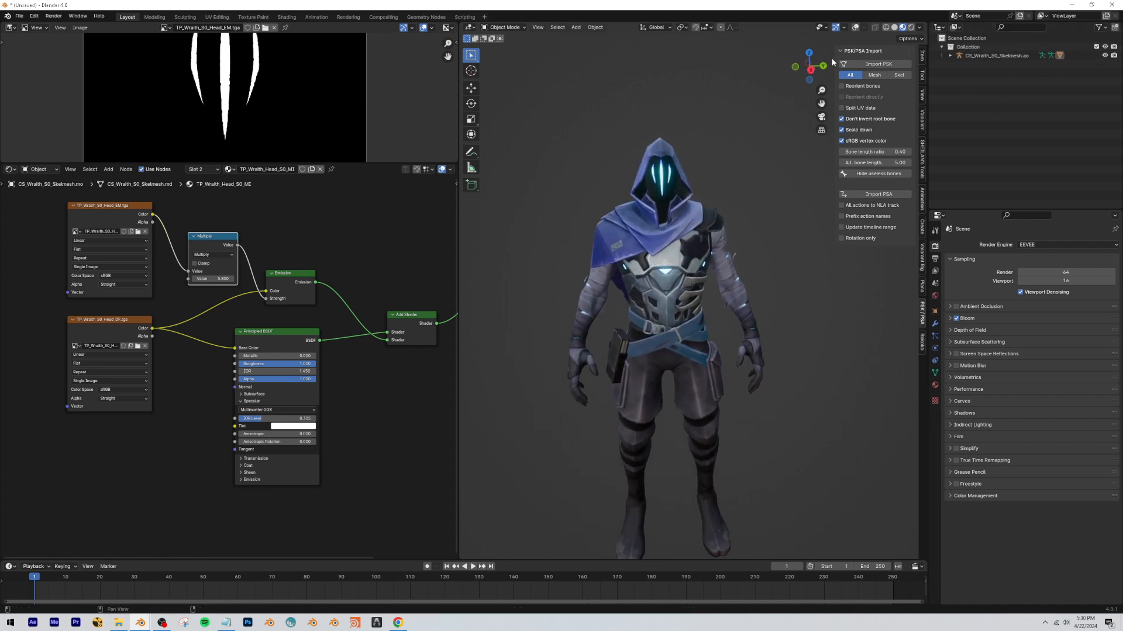
key(n)
key(shift+alt+z)
key(shift+grave)
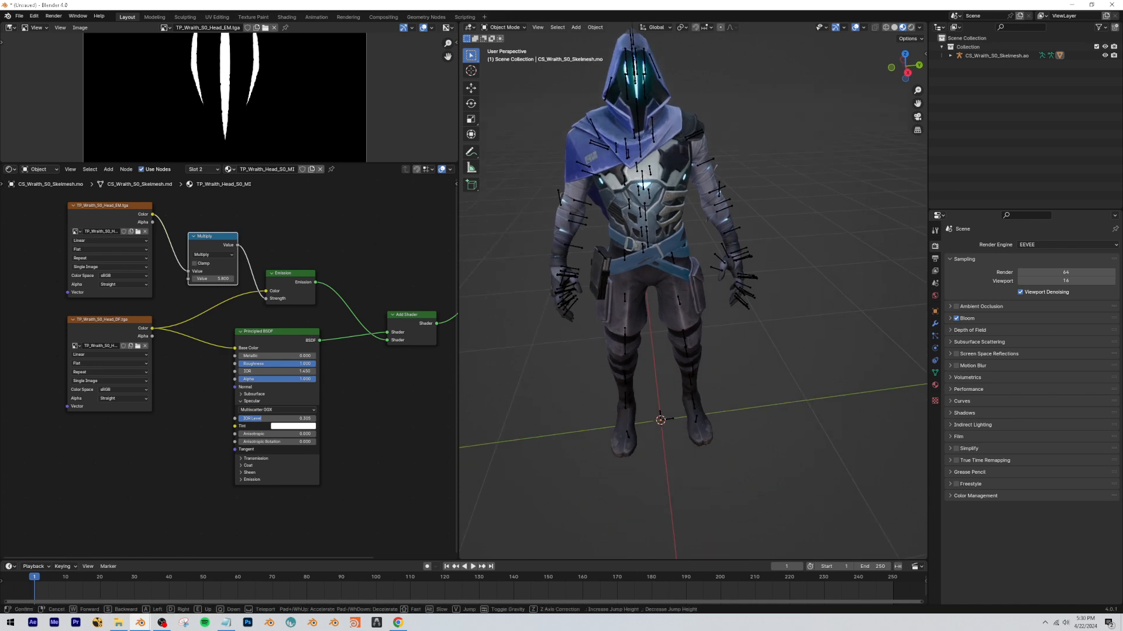
key(s)
click(693, 291)
Save the project as OmenVFX.blend in the Downloads folder.
key(ctrl+s)
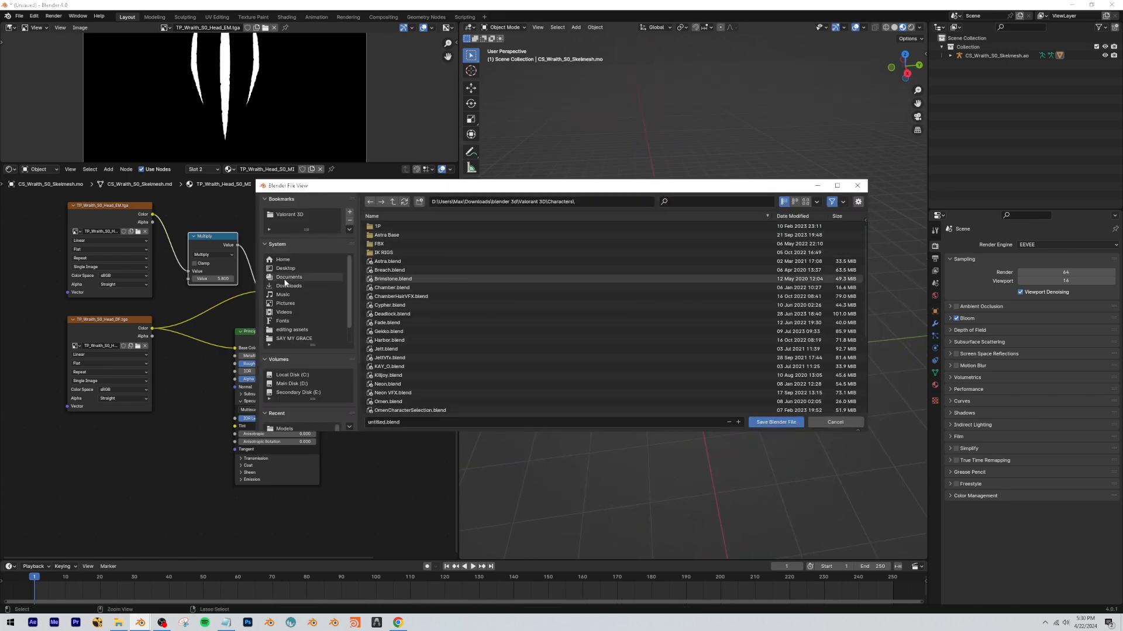
click(286, 285)
double_click(649, 358)
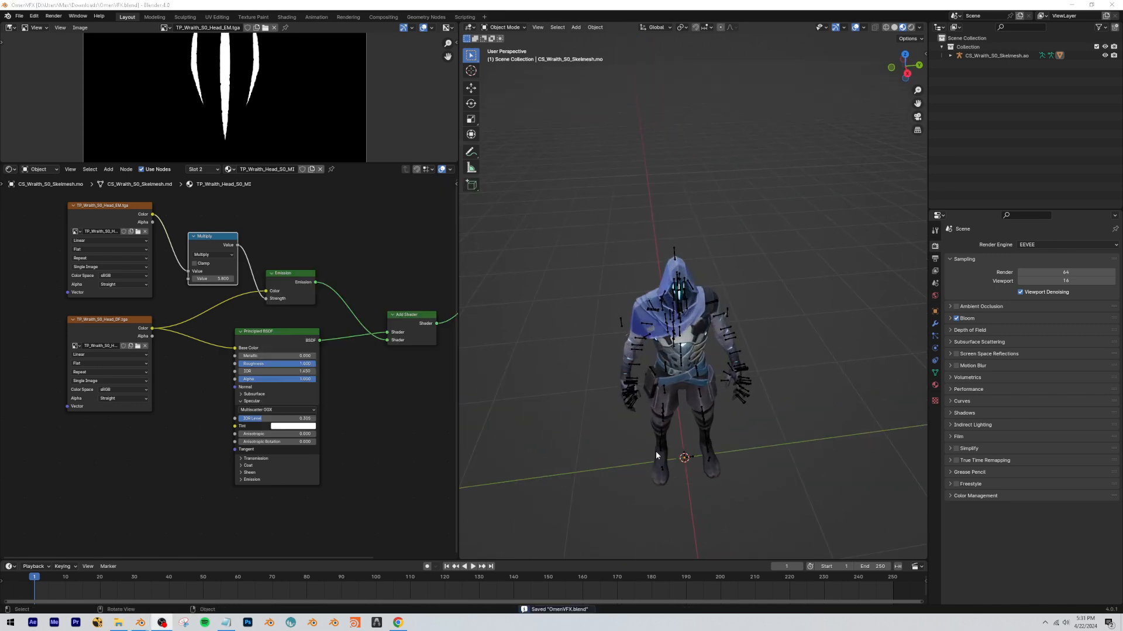
click(672, 4)
key(shift+grave)
key(q)
key(w)
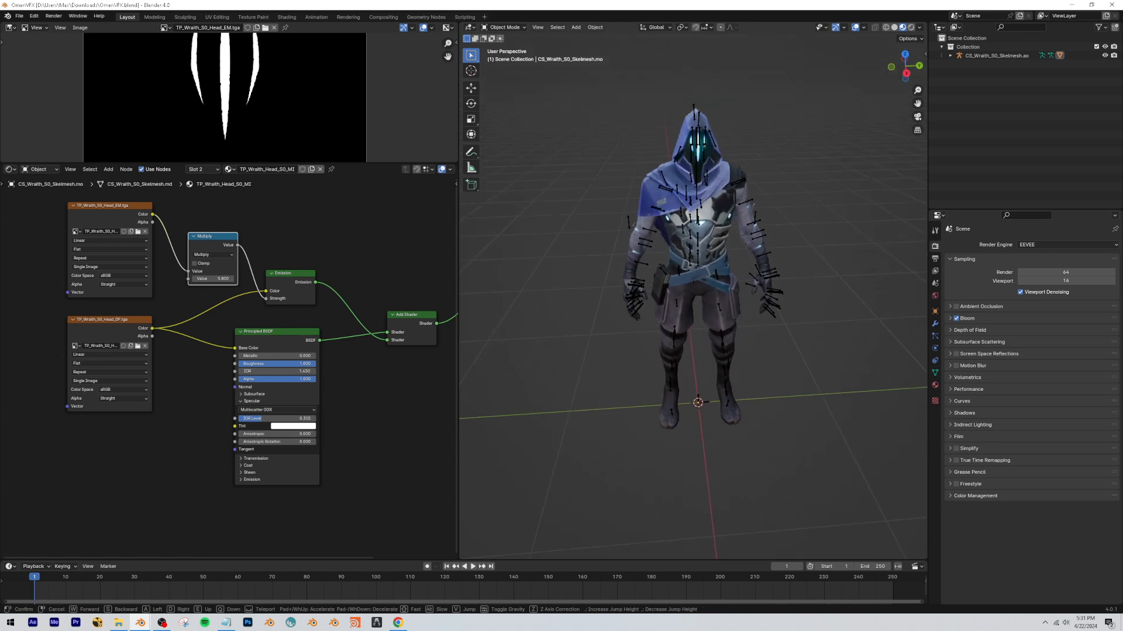
click(678, 261)
Switch to File Explorer, open the Wraith S0 CharSelect Anims folder and copy its path.
key(alt+Tab)
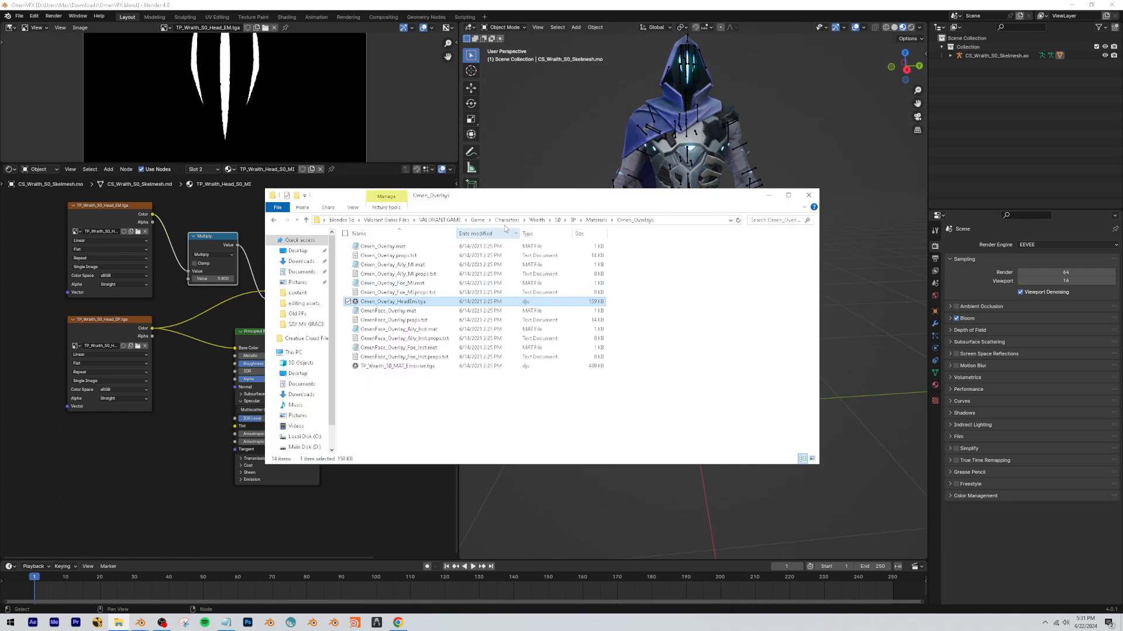
click(542, 222)
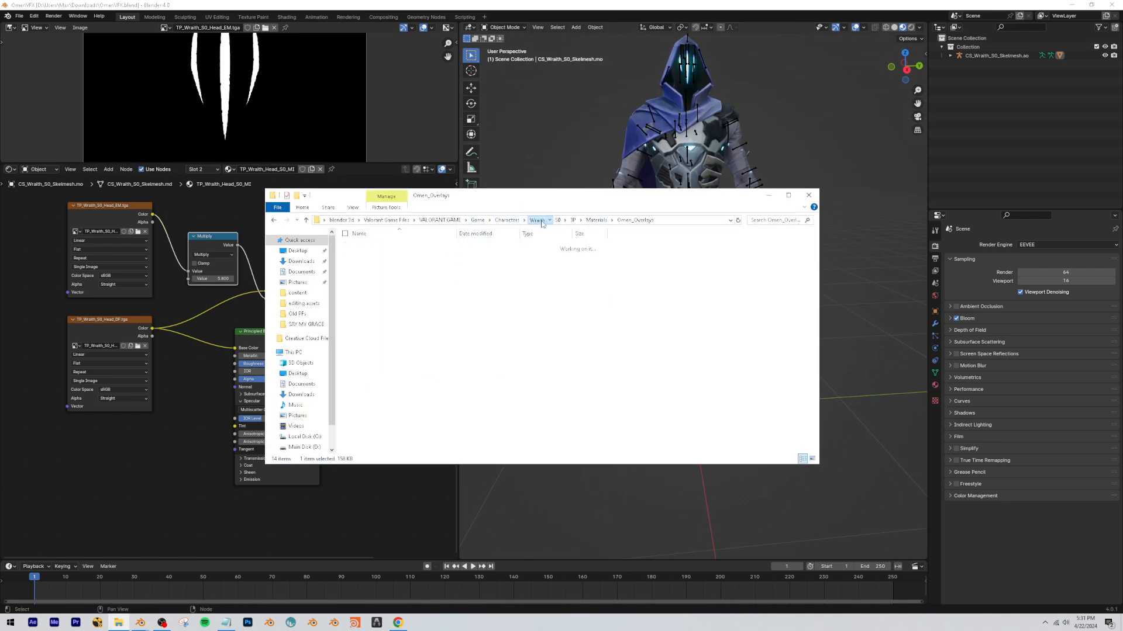
double_click(363, 246)
drag(395, 373, 404, 325)
double_click(382, 303)
click(386, 247)
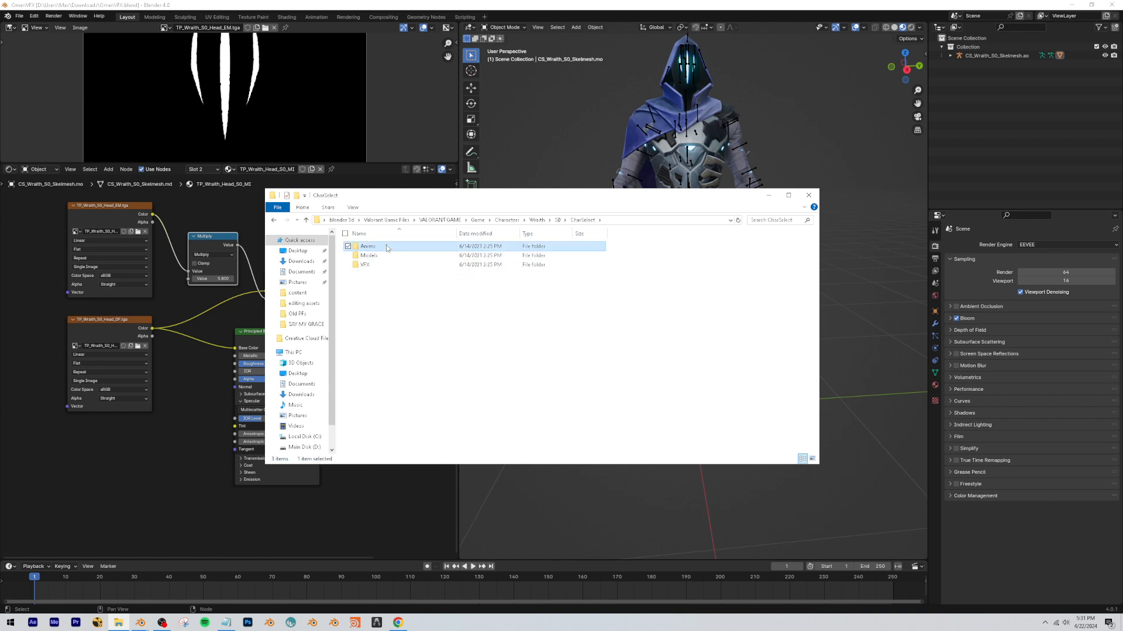
double_click(386, 249)
click(671, 221)
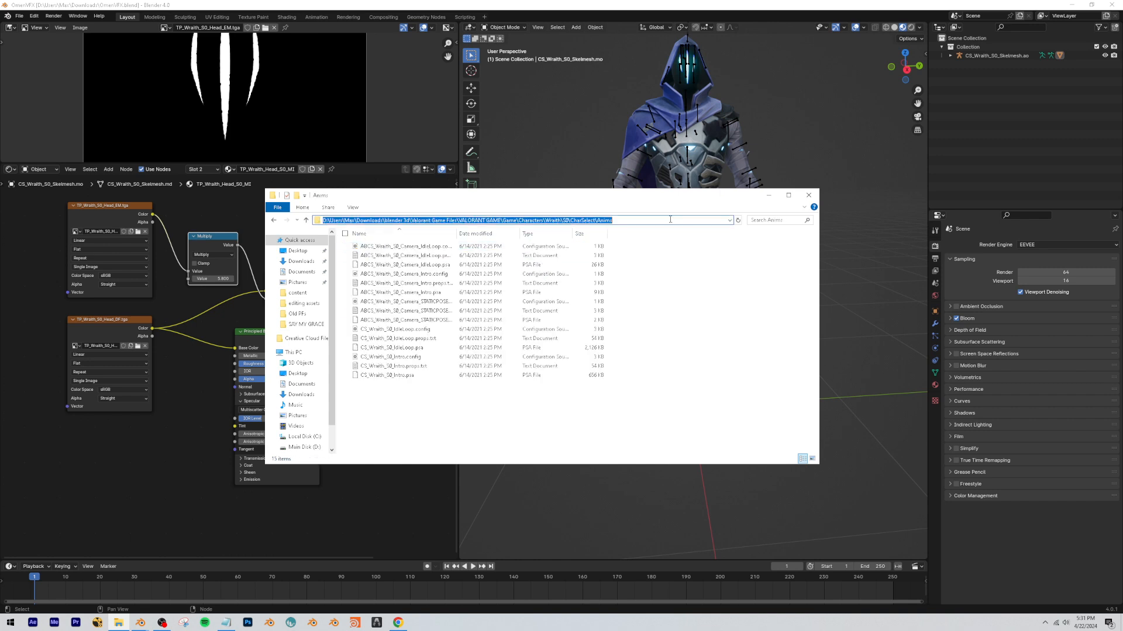
In Blender, import the CS_Wraith_S0_Intro.psa animation from the copied Anims folder path onto the character's armature.
click(659, 4)
click(694, 70)
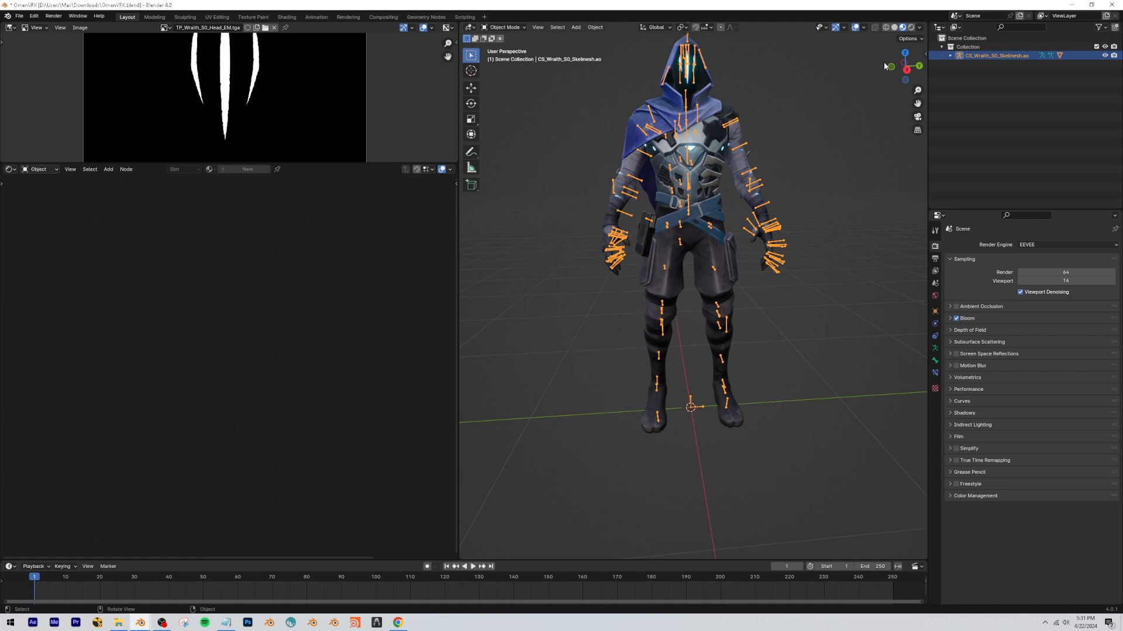
click(925, 54)
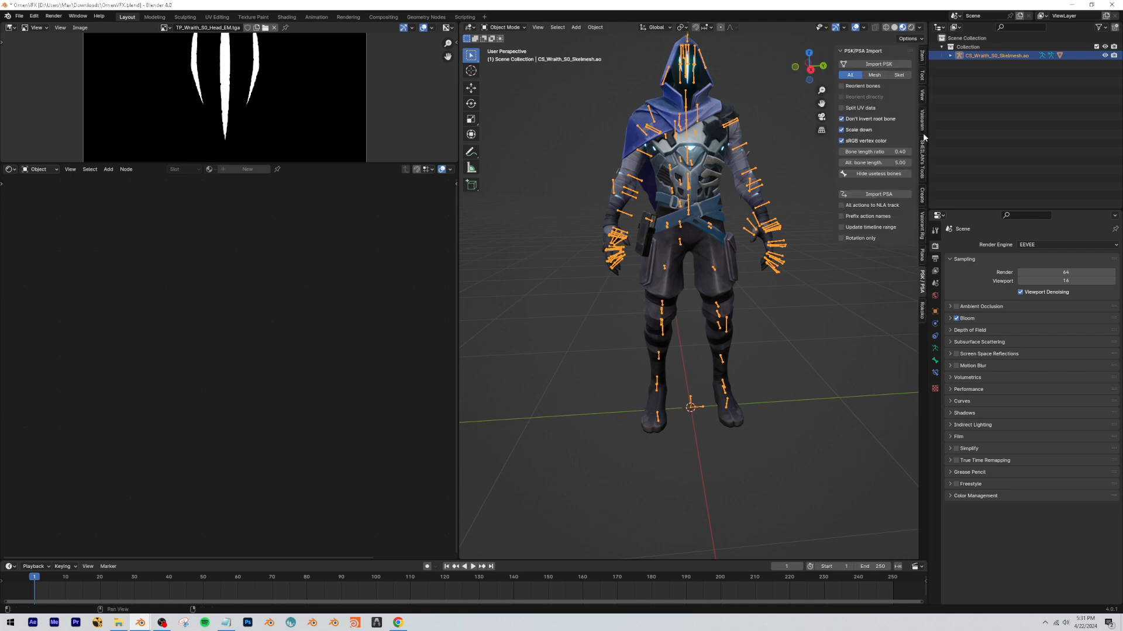
click(894, 195)
click(627, 200)
key(Return)
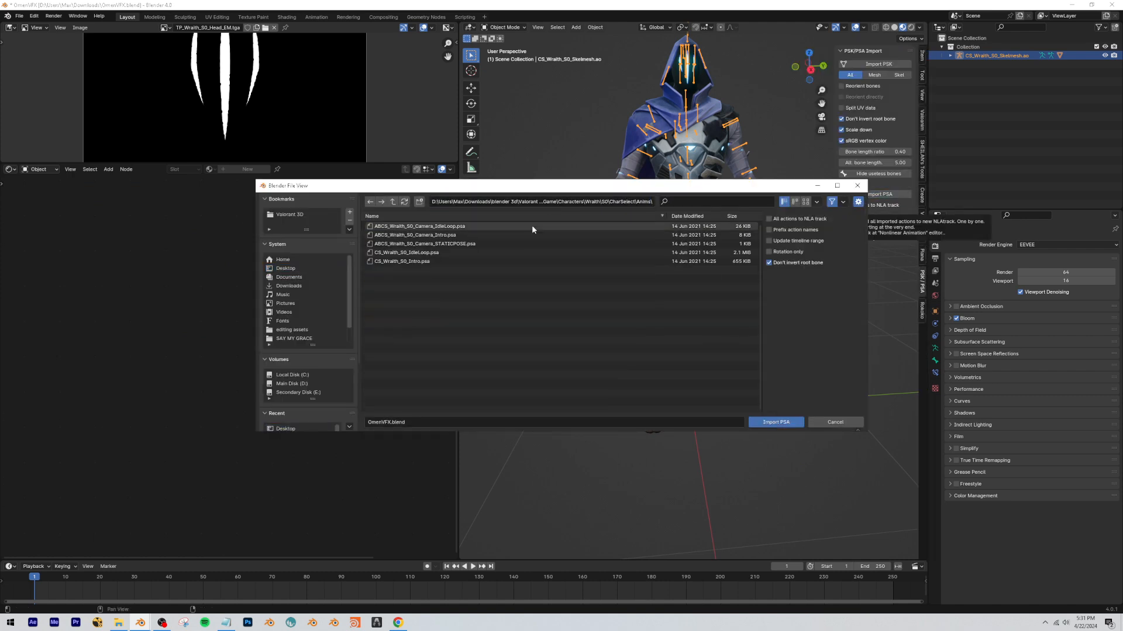
click(377, 262)
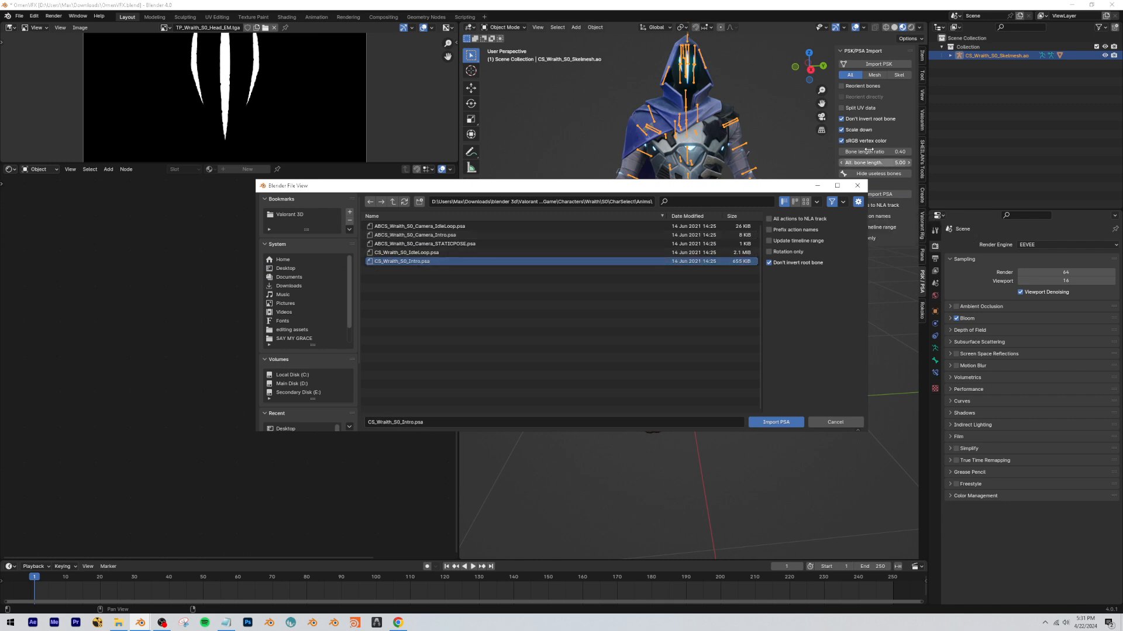
key(Return)
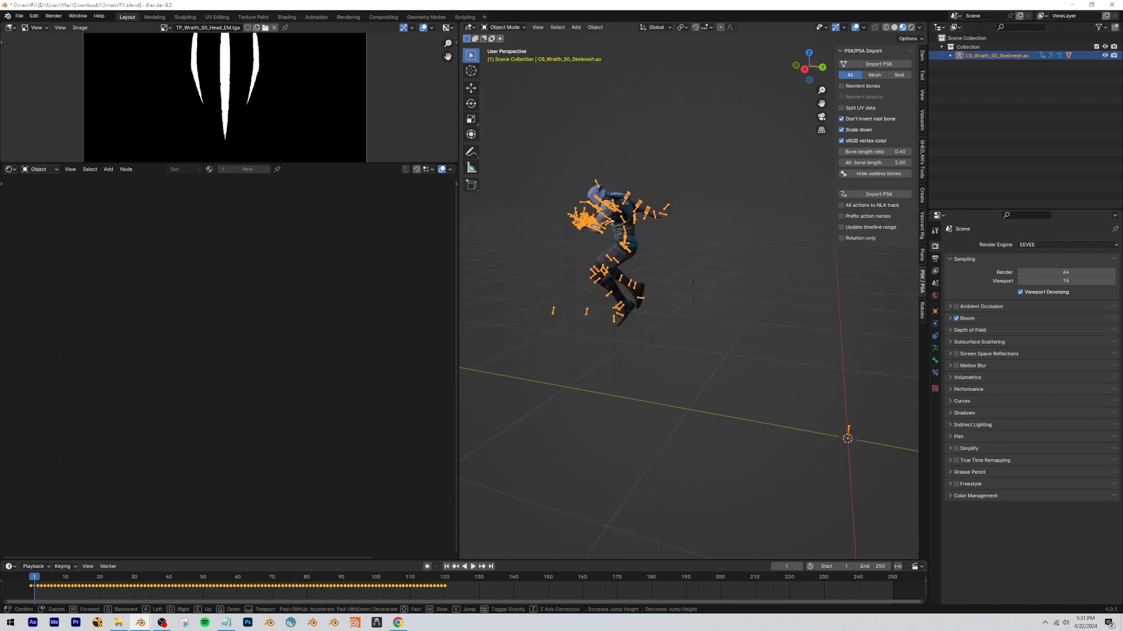
Play the imported intro animation and examine the character's movement and pose from several distances and angles.
key(space)
click(649, 329)
middle_drag(649, 330, 801, 364)
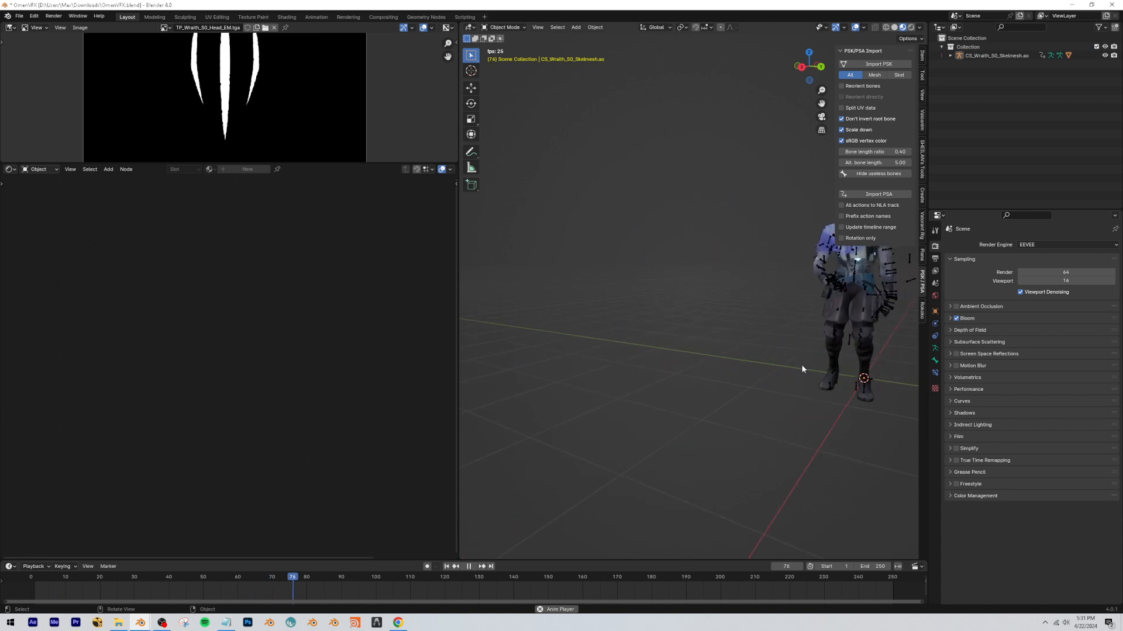
middle_drag(705, 325, 777, 317)
key(space)
scroll(679, 366, down, 3)
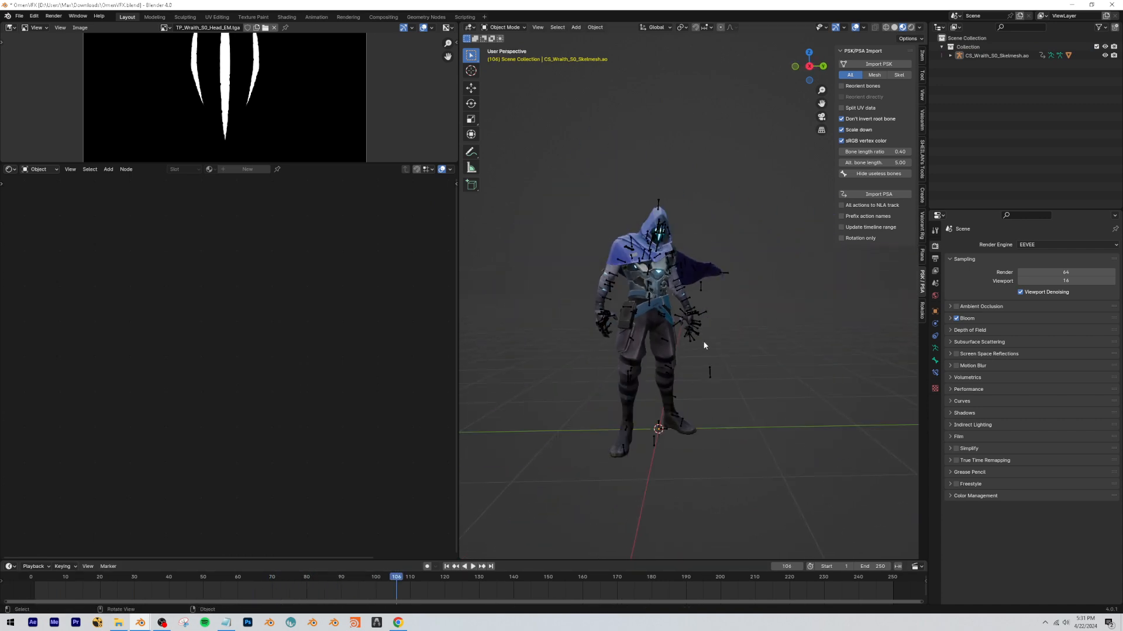
scroll(664, 311, down, 3)
scroll(654, 309, up, 4)
scroll(653, 309, down, 3)
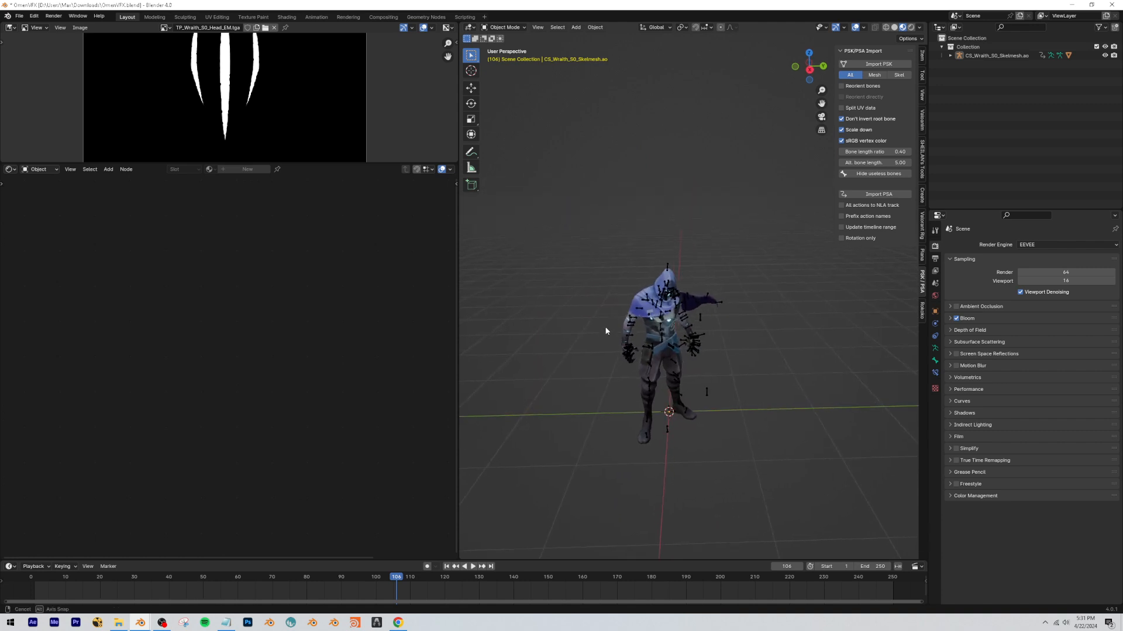
scroll(651, 290, up, 1)
drag(660, 297, 614, 297)
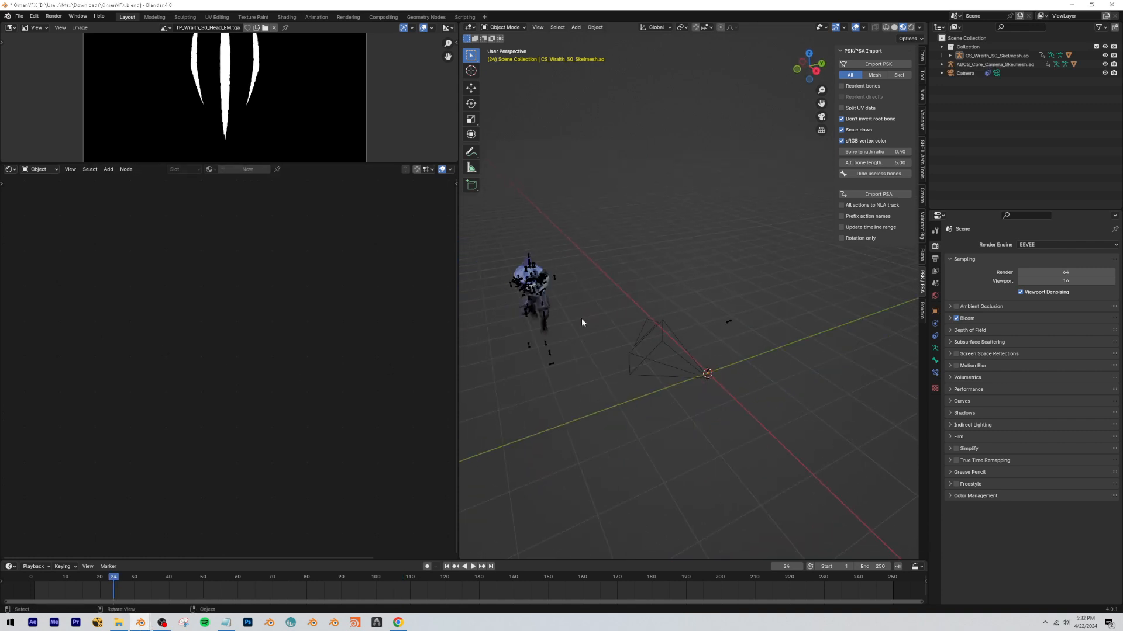
Select the ABCS_Core_Camera_Skelmesh armature and play its animation together with the character's.
key(w)
click(693, 291)
drag(94, 578, 128, 579)
click(699, 374)
key(space)
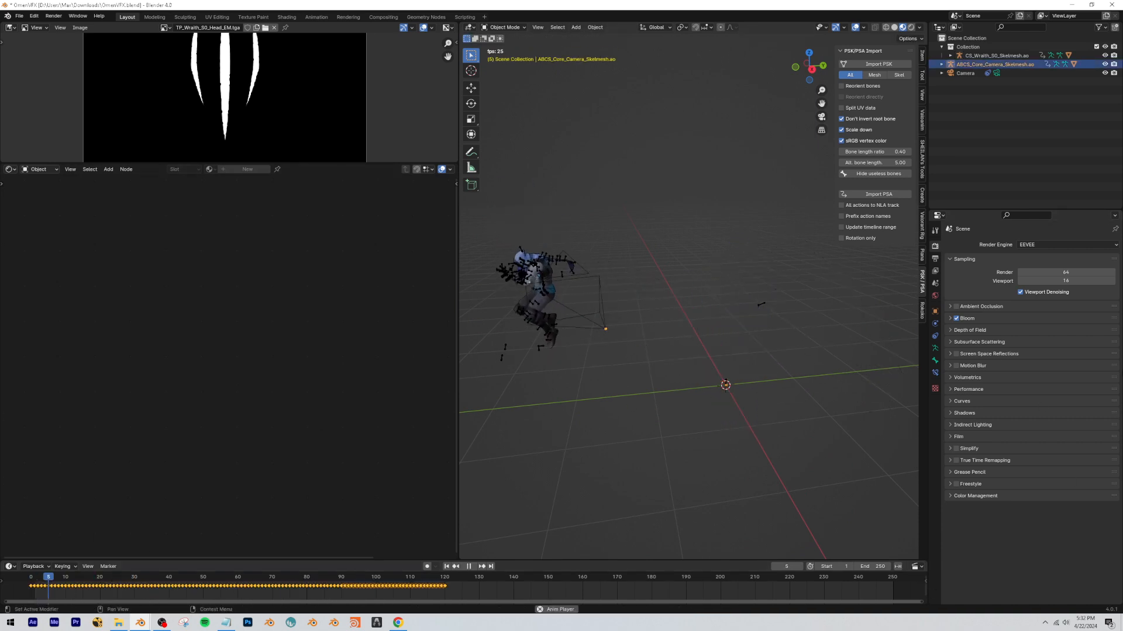
Review the intro animation through the scene camera with the overlays hidden, scrubbing back and replaying it.
click(821, 116)
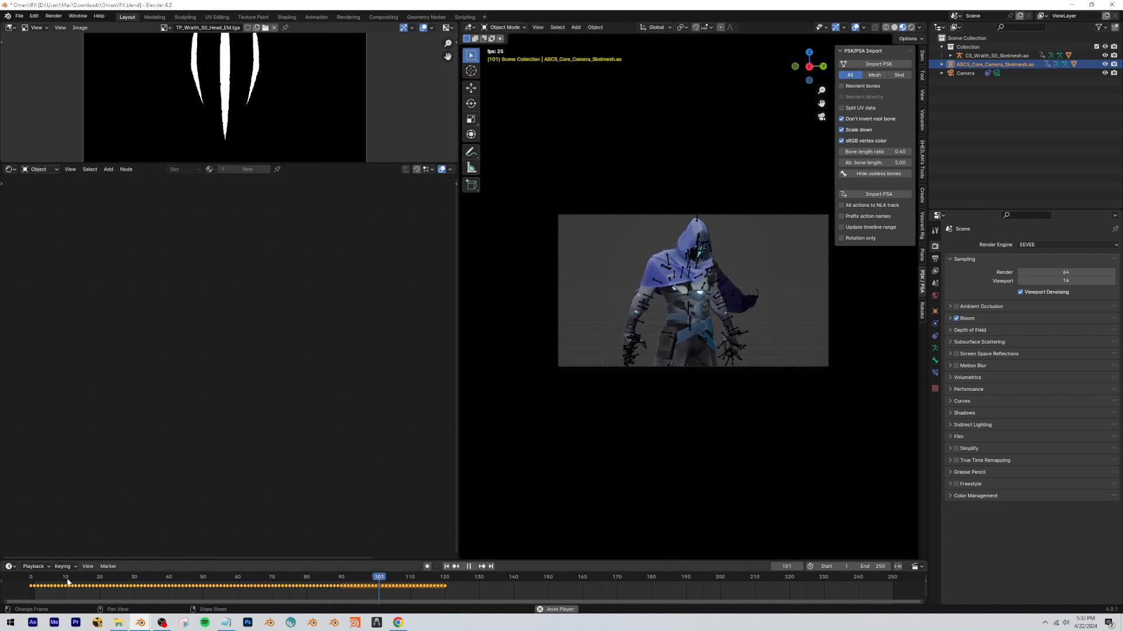
scroll(796, 136, up, 2)
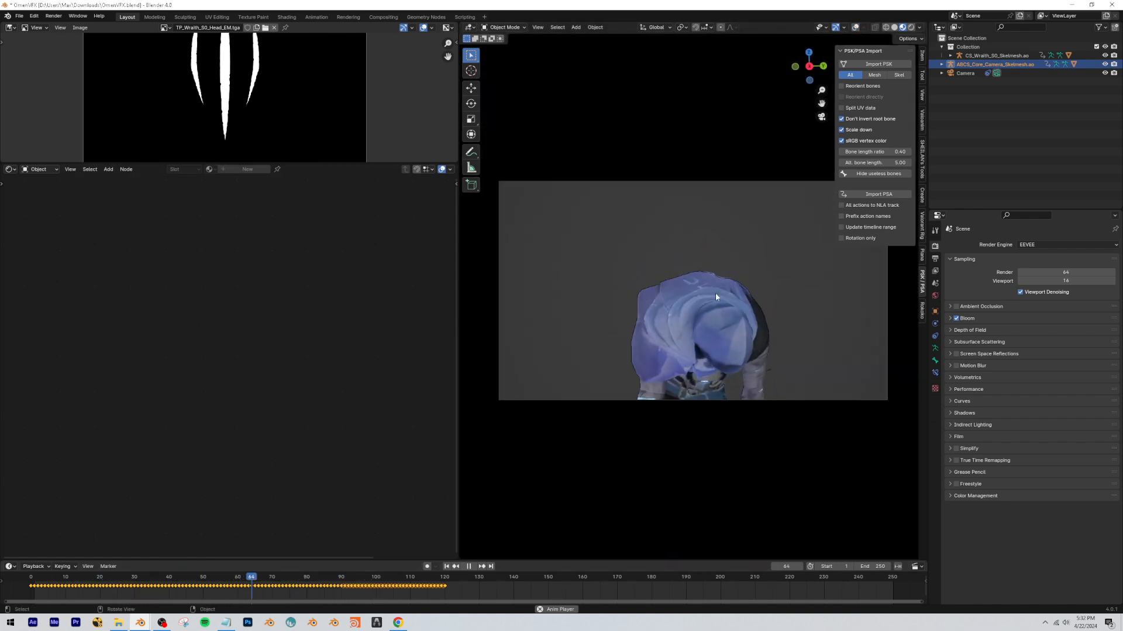
scroll(744, 352, up, 1)
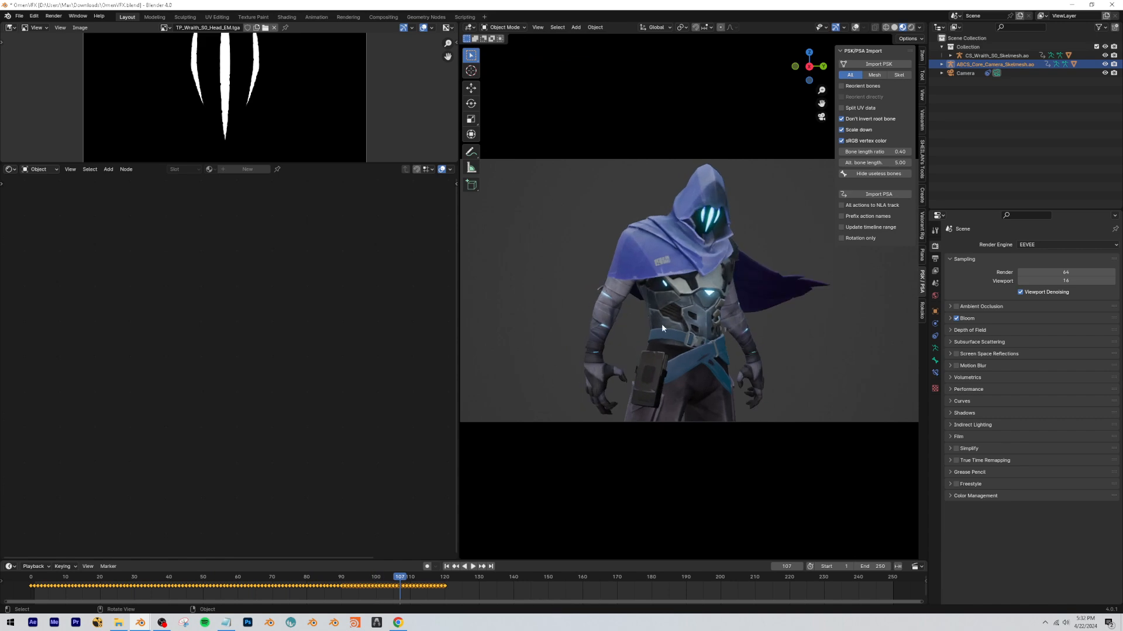
click(323, 581)
drag(324, 581, 96, 574)
key(space)
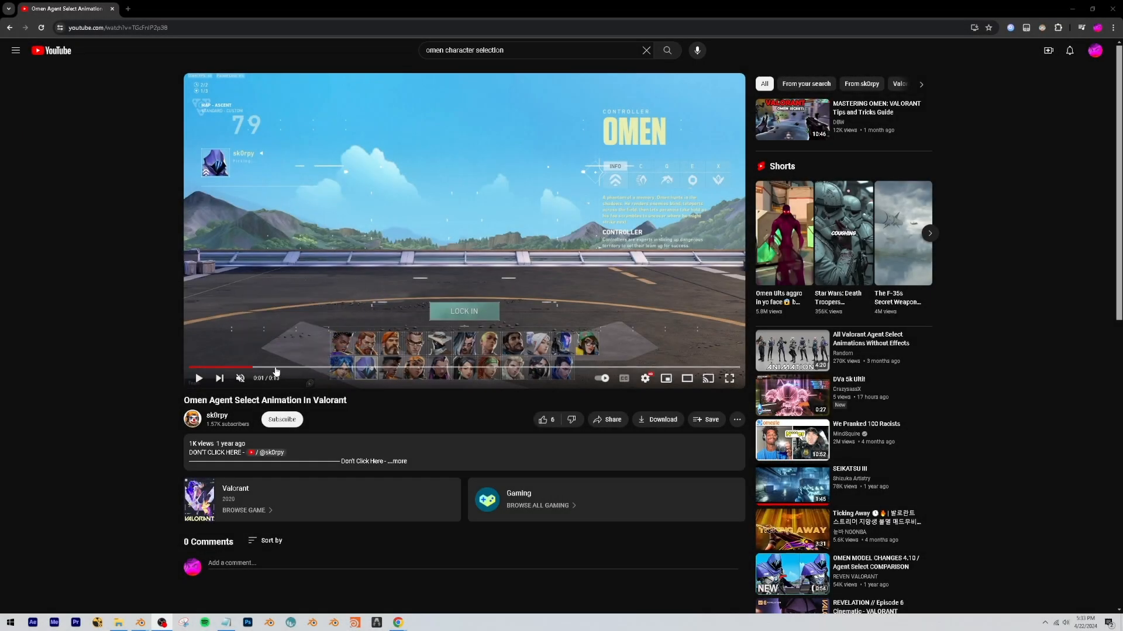
Switch to the browser and examine the background and silhouette effects in the Omen Agent Select Animation video on YouTube.
mouse_move(276, 372)
mouse_down()
mouse_move(252, 370)
mouse_move(318, 371)
mouse_move(279, 371)
mouse_up()
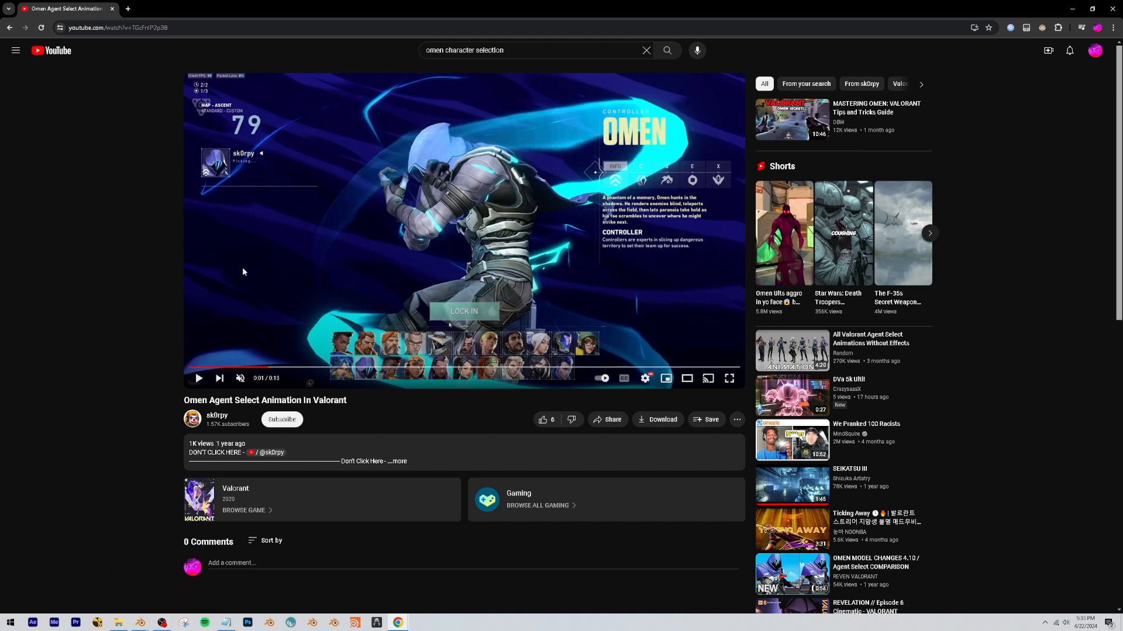
drag(541, 7, 497, 1)
click(646, 51)
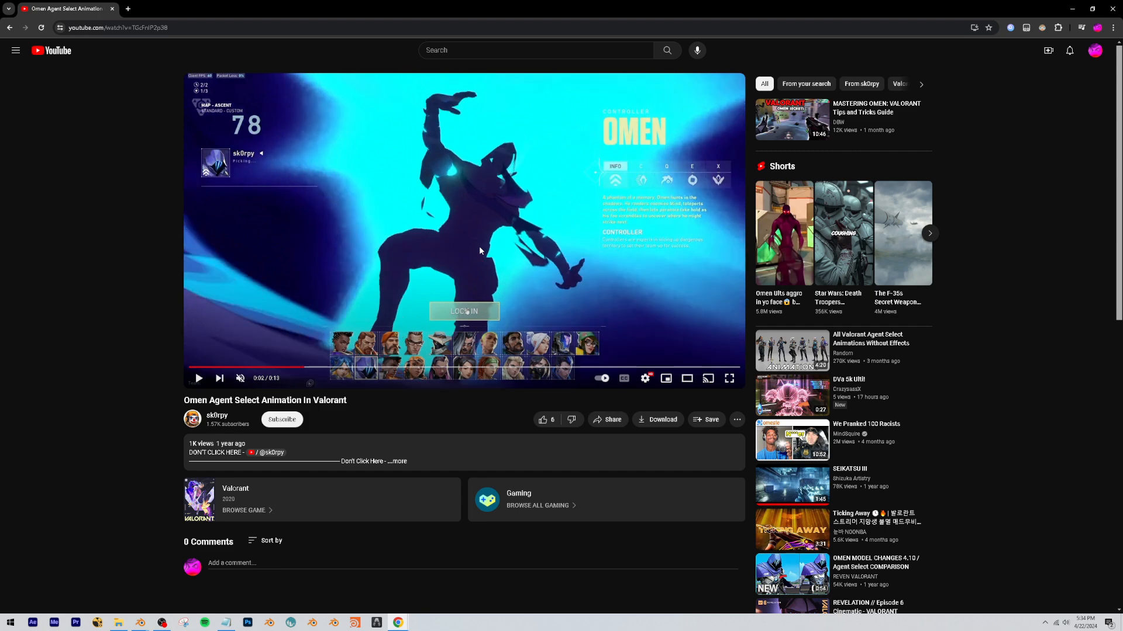
click(334, 368)
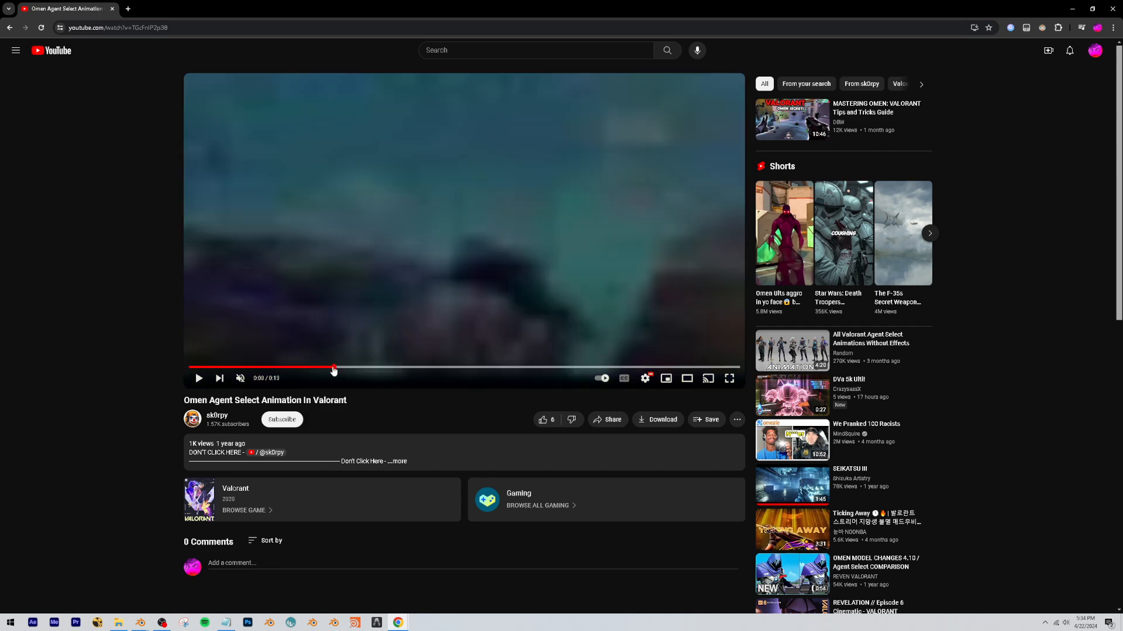
click(328, 368)
click(1092, 9)
Back in Blender, add a Mix Shader node to the CS_Wraith_V5_S0_MI body material.
click(736, 211)
scroll(369, 358, down, 3)
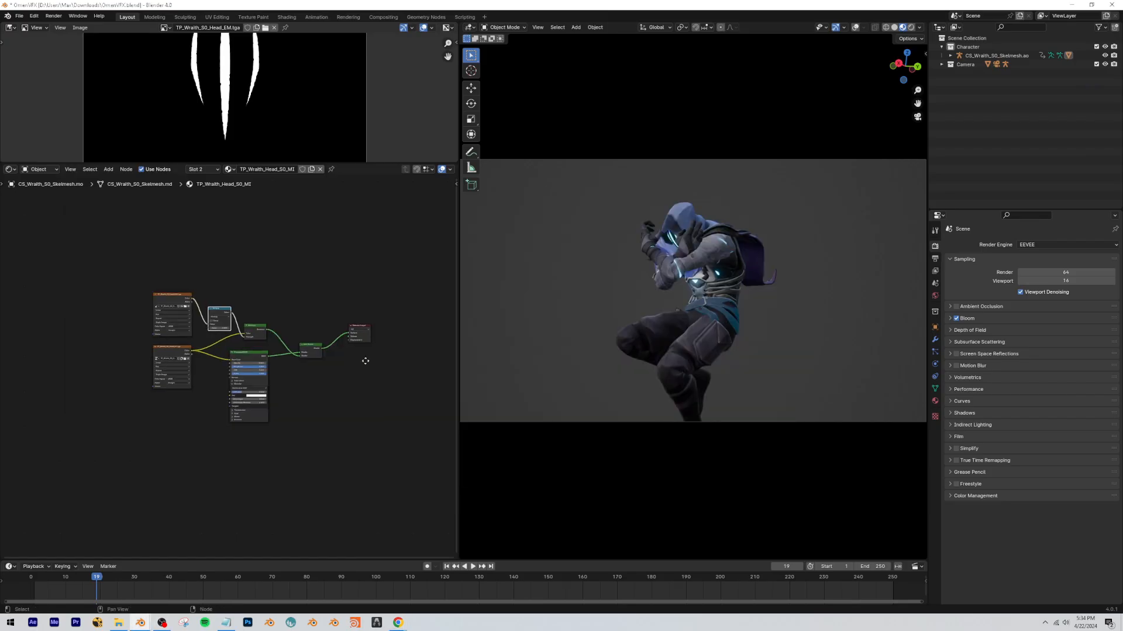
middle_drag(369, 359, 266, 378)
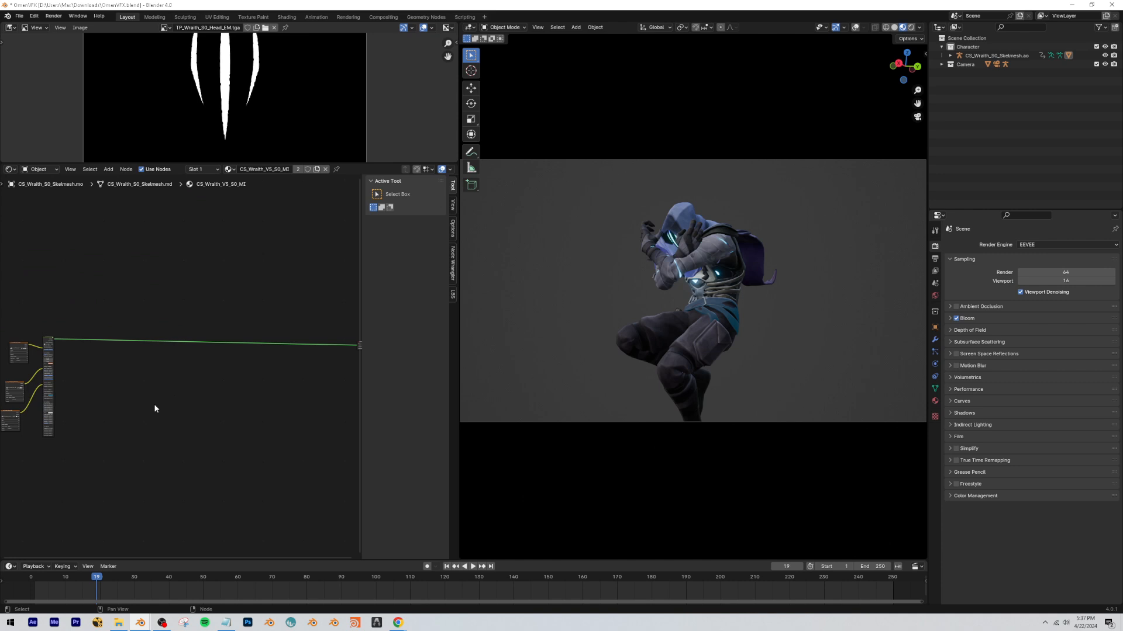
middle_drag(156, 409, 85, 381)
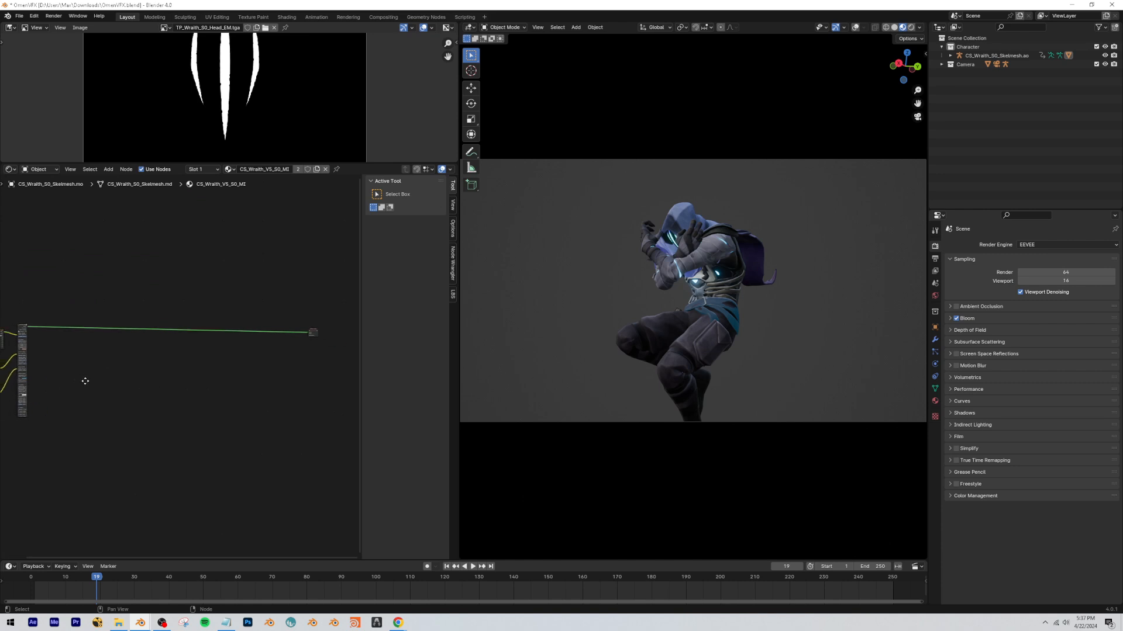
scroll(136, 386, up, 4)
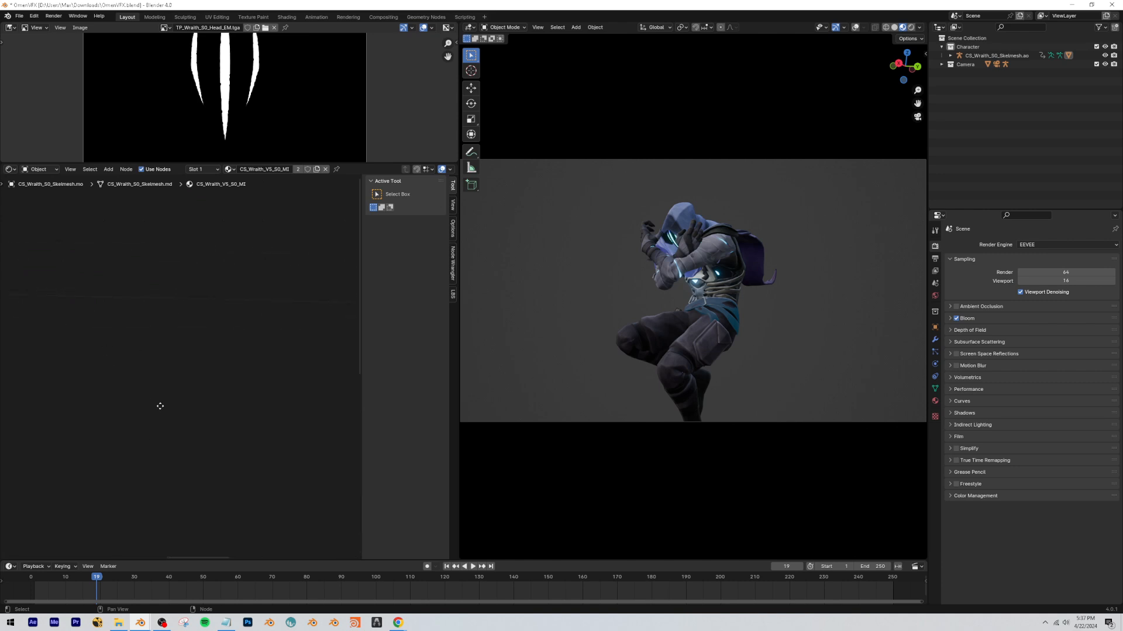
key(shift+a)
text(mix sh)
key(Return)
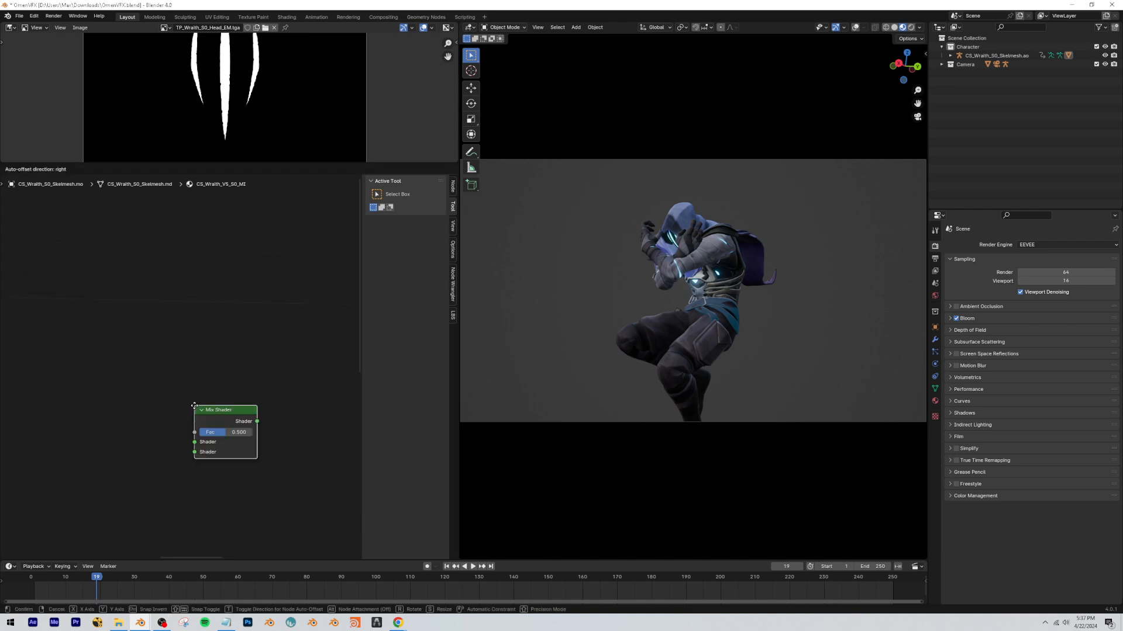
click(266, 370)
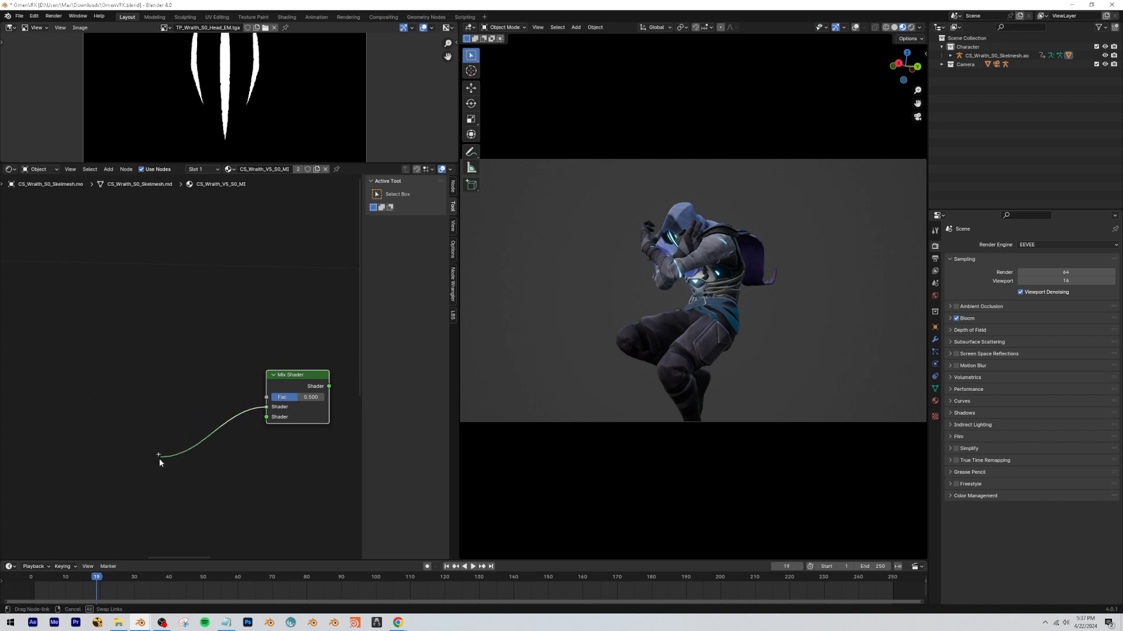
Insert the Mix Shader before the Material Output, linking the existing body shader into its first Shader input.
drag(132, 434, 90, 353)
scroll(155, 386, down, 2)
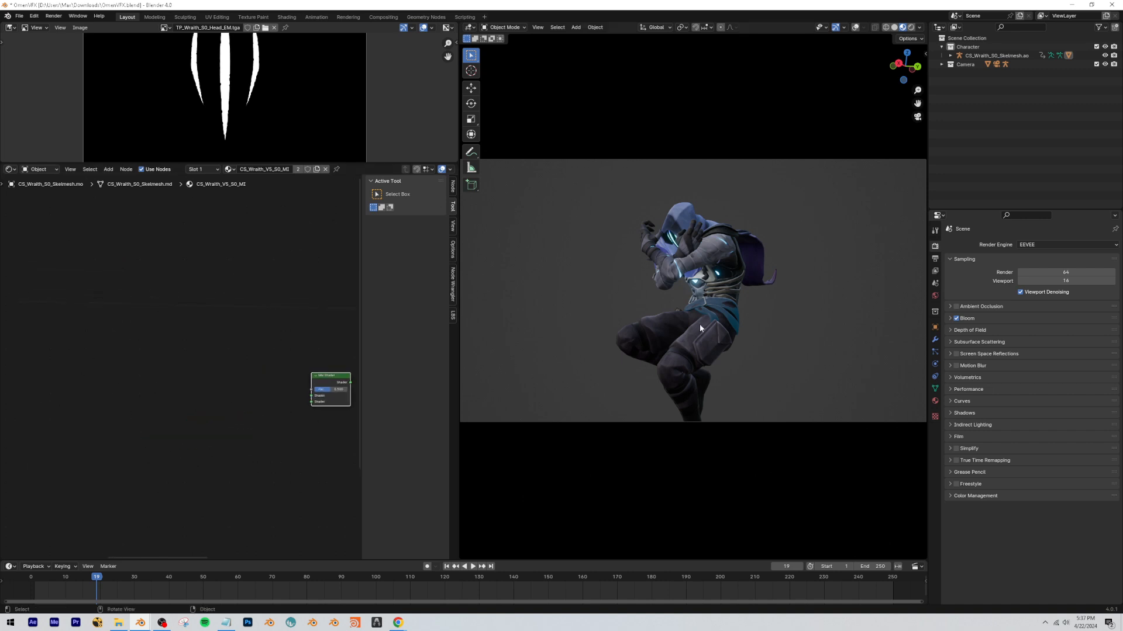
scroll(280, 394, down, 6)
middle_drag(108, 332, 243, 332)
scroll(243, 332, down, 1)
drag(107, 331, 256, 346)
scroll(225, 354, up, 6)
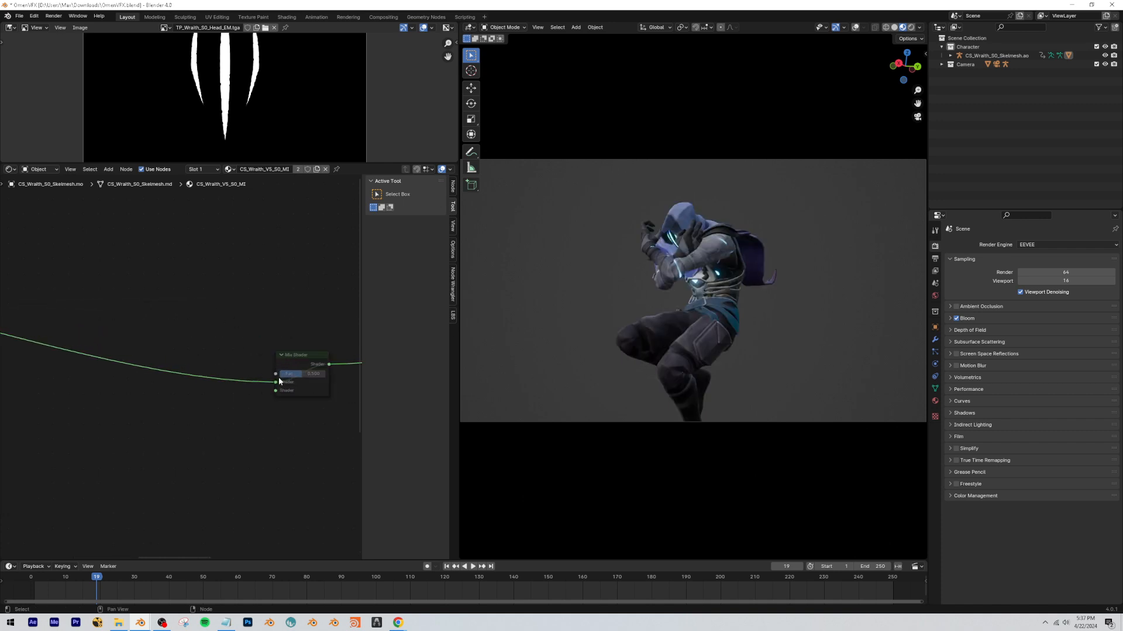
middle_drag(301, 369, 246, 338)
scroll(194, 357, up, 6)
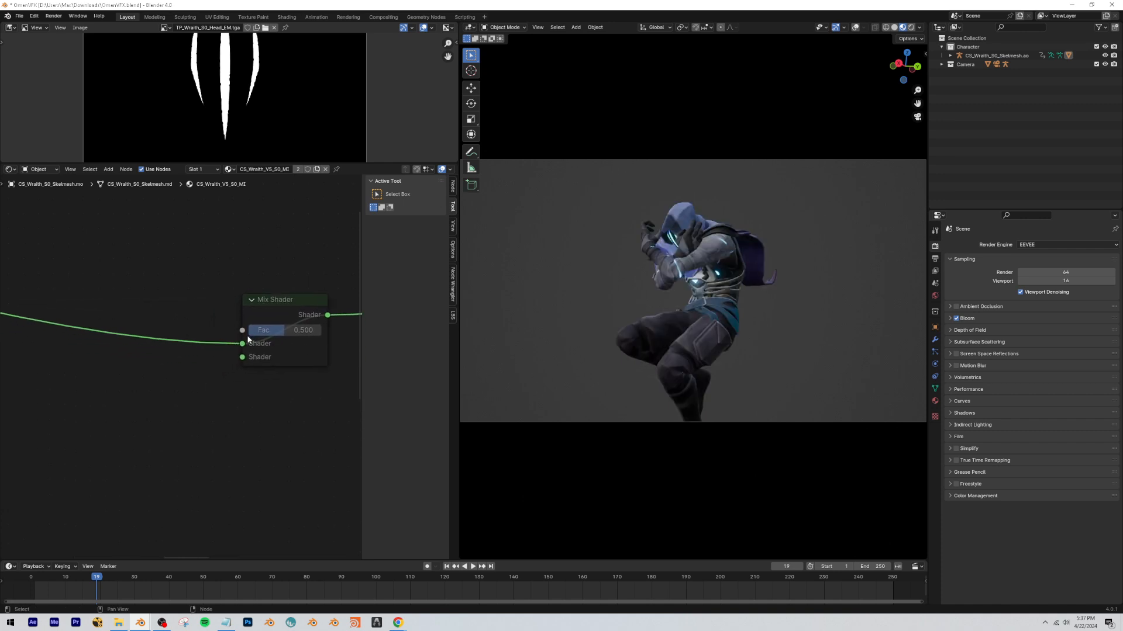
Handwrite a "Purple Color" note beside the Mix Shader's second Shader input and check the purple effect in the YouTube video.
scroll(198, 383, down, 3)
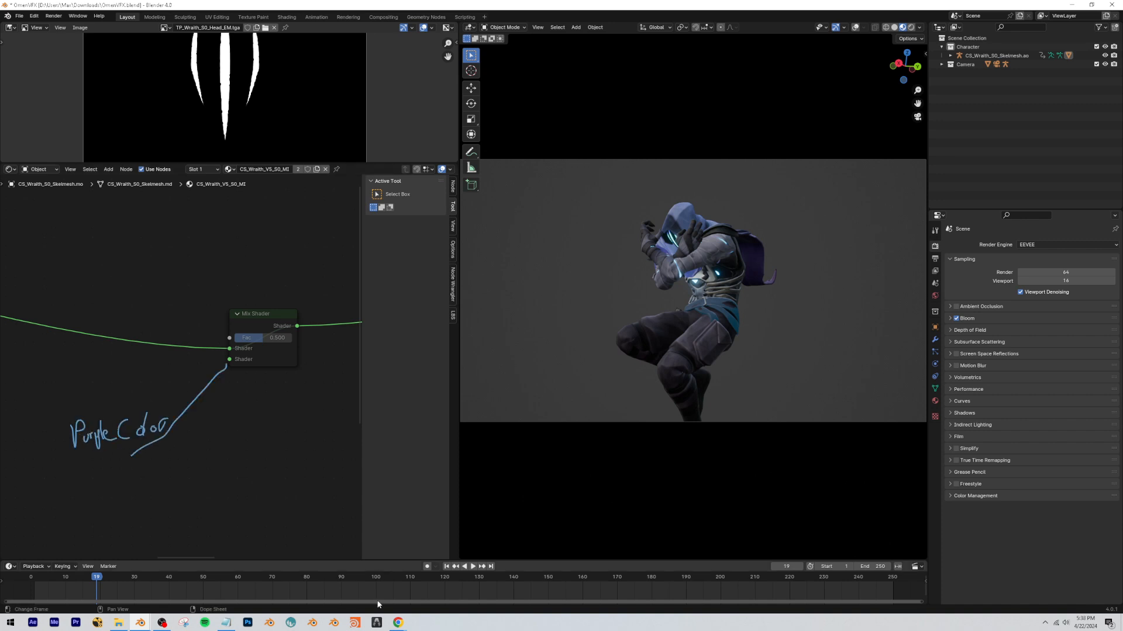
mouse_move(398, 622)
click(412, 583)
key(Left)
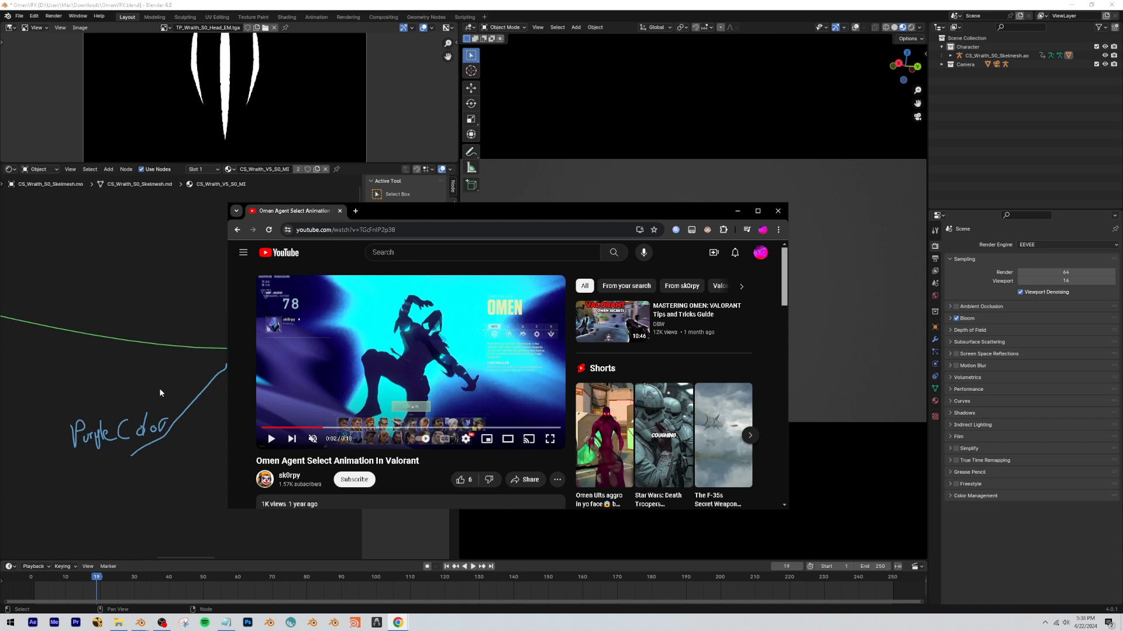
click(160, 390)
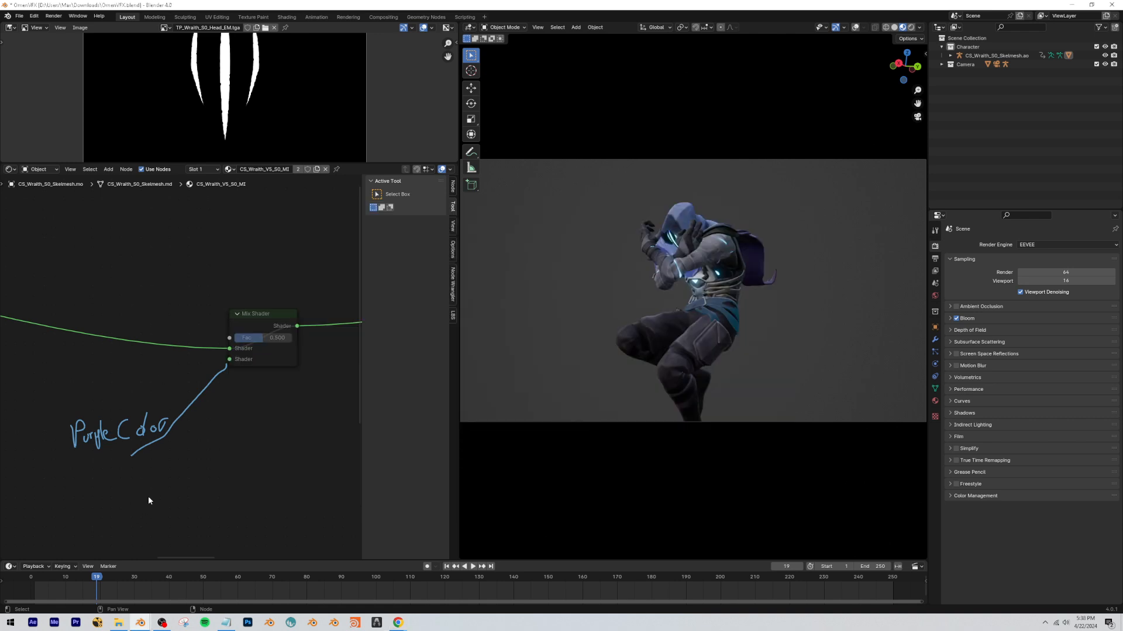
middle_drag(149, 497, 195, 438)
scroll(158, 481, down, 3)
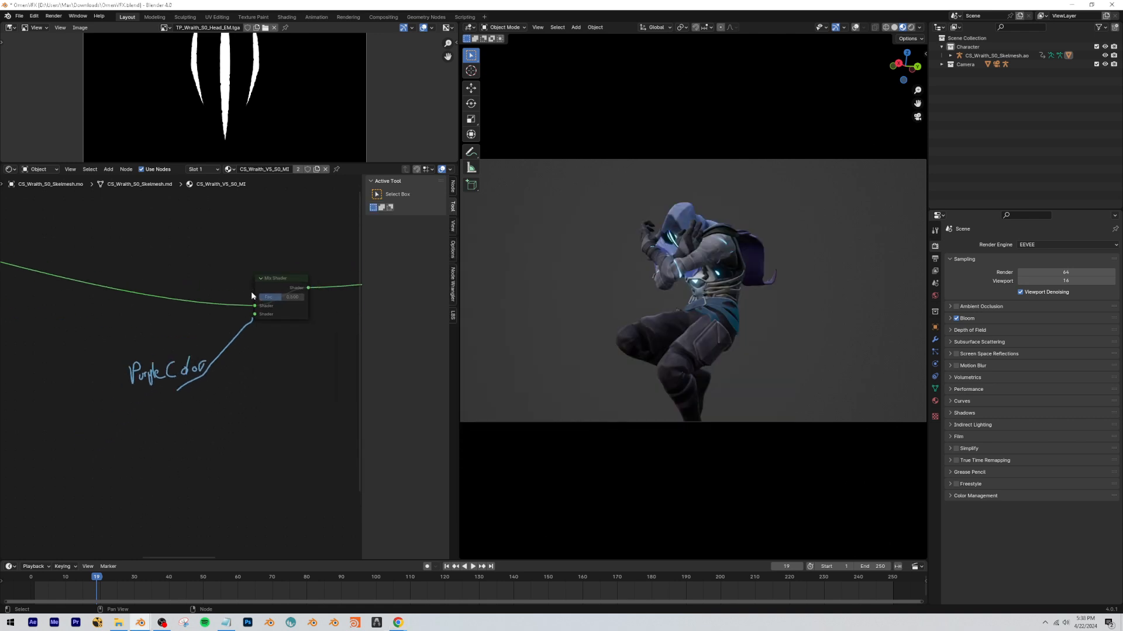
Annotate the Mix Shader's Fac input with a handwritten "Color Mask" label and a connecting line.
drag(251, 296, 222, 269)
middle_drag(257, 306, 163, 323)
scroll(166, 335, down, 1)
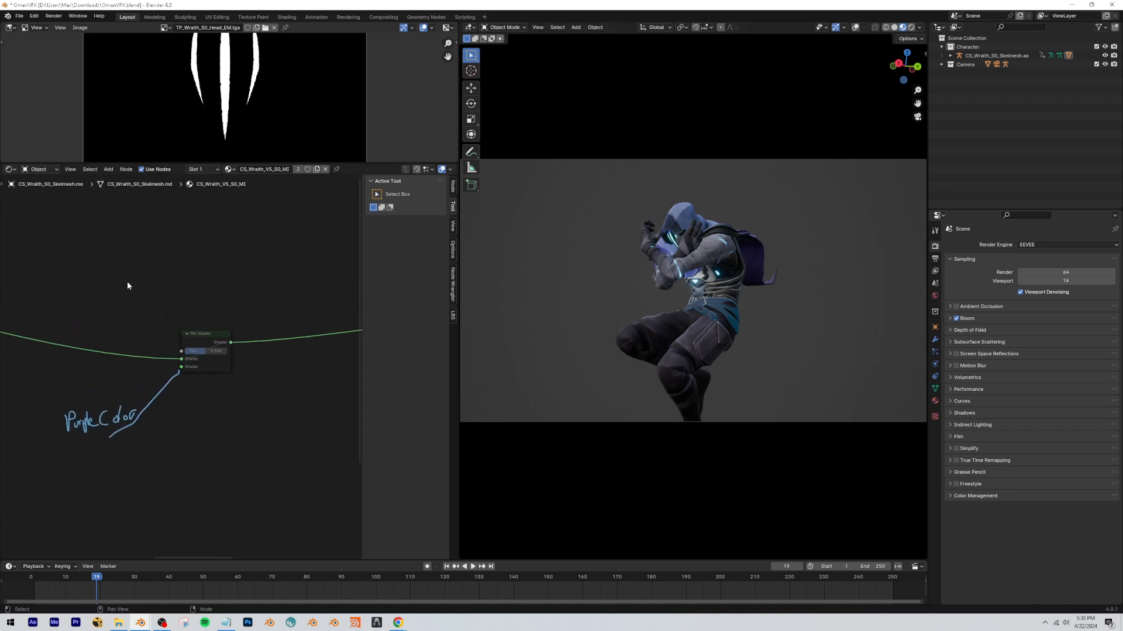
mouse_move(133, 233)
mouse_down()
mouse_move(124, 249)
mouse_move(146, 247)
mouse_up()
middle_drag(182, 347, 83, 362)
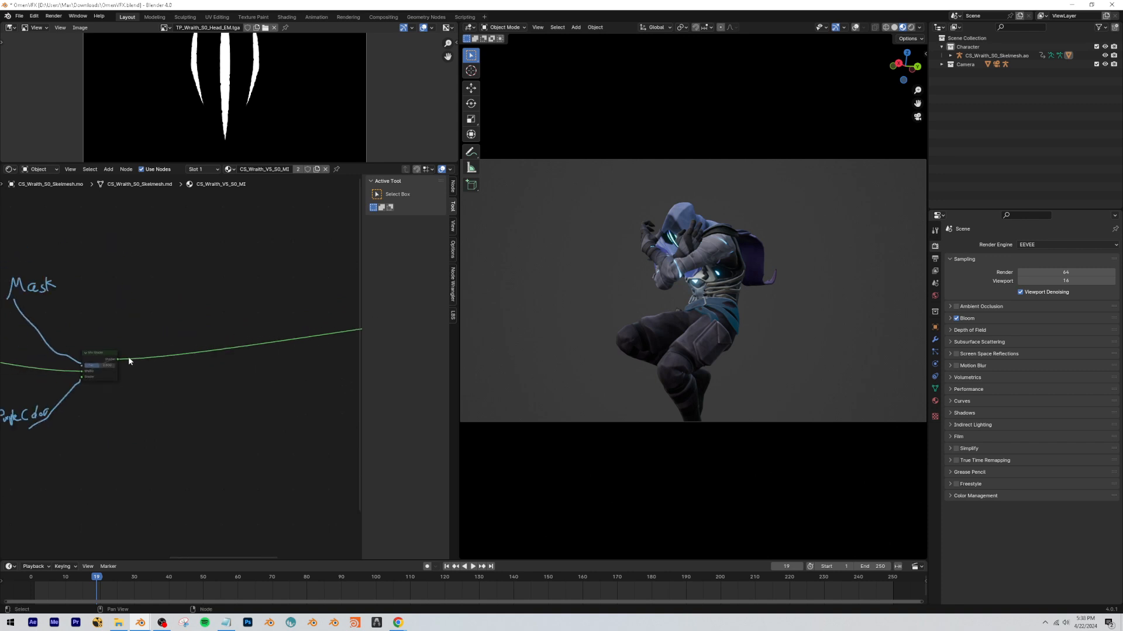
Duplicate the Mix Shader and insert the copy on the link between the first one and the Material Output.
key(shift+d)
click(337, 333)
click(120, 400)
scroll(119, 401, down, 4)
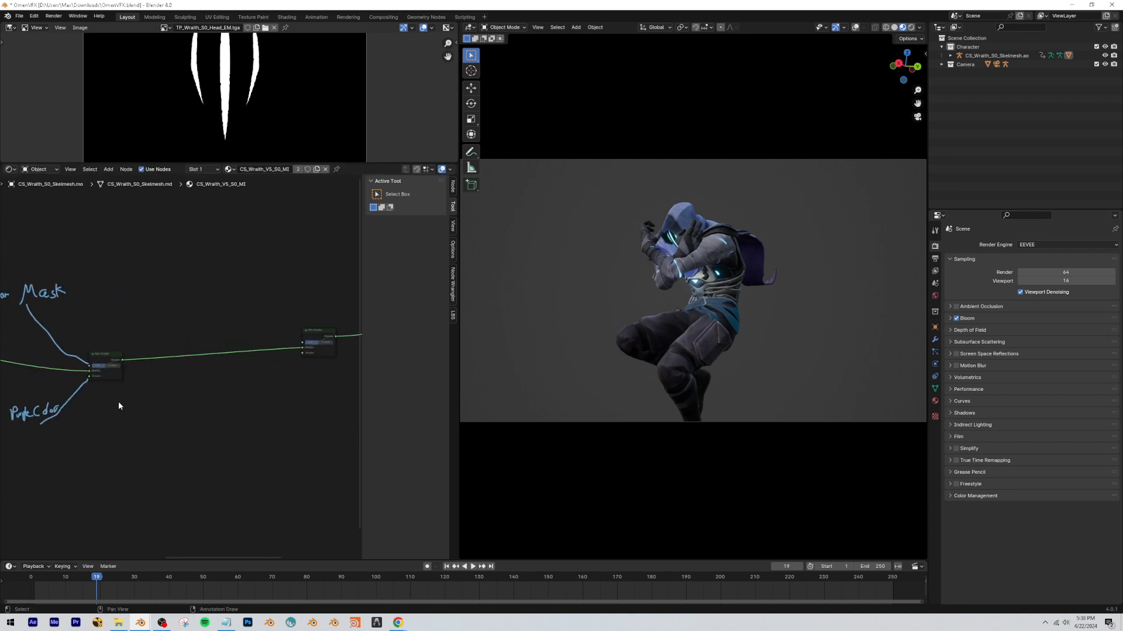
scroll(176, 387, up, 4)
Annotate the second Mix Shader with a "Transp." note at its second Shader input and "Transp. Mask" at Fac.
mouse_move(335, 369)
middle_down()
mouse_move(232, 358)
mouse_move(283, 331)
middle_up()
scroll(211, 355, up, 1)
mouse_move(137, 291)
mouse_down()
mouse_move(78, 353)
mouse_move(170, 285)
mouse_up()
middle_drag(304, 346, 233, 380)
scroll(228, 384, up, 4)
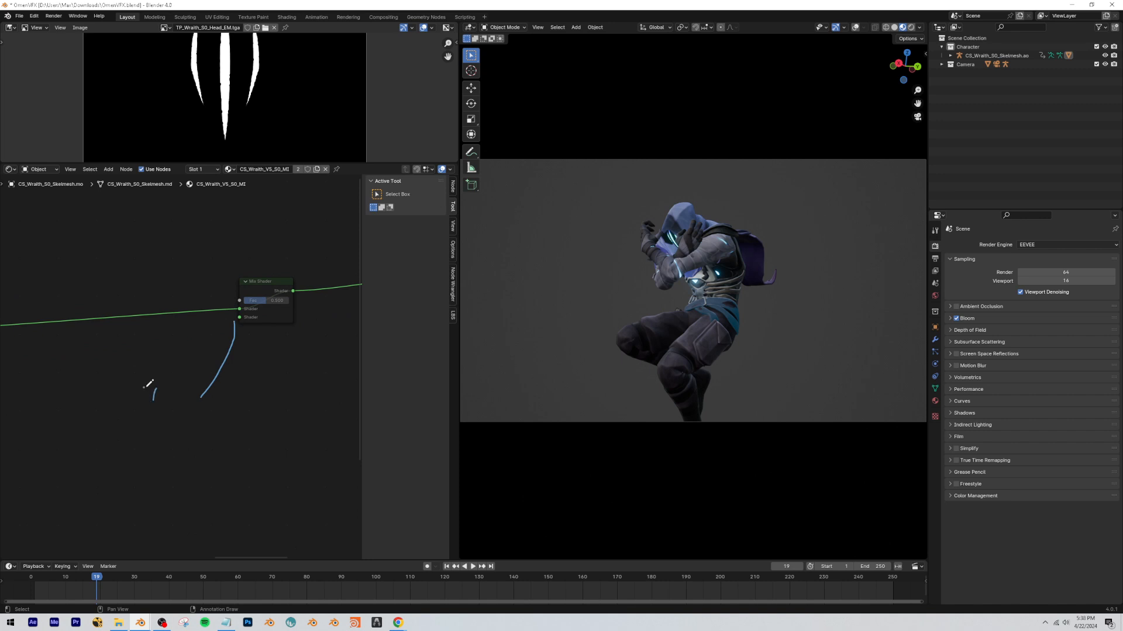
middle_drag(206, 341, 250, 452)
scroll(200, 405, down, 2)
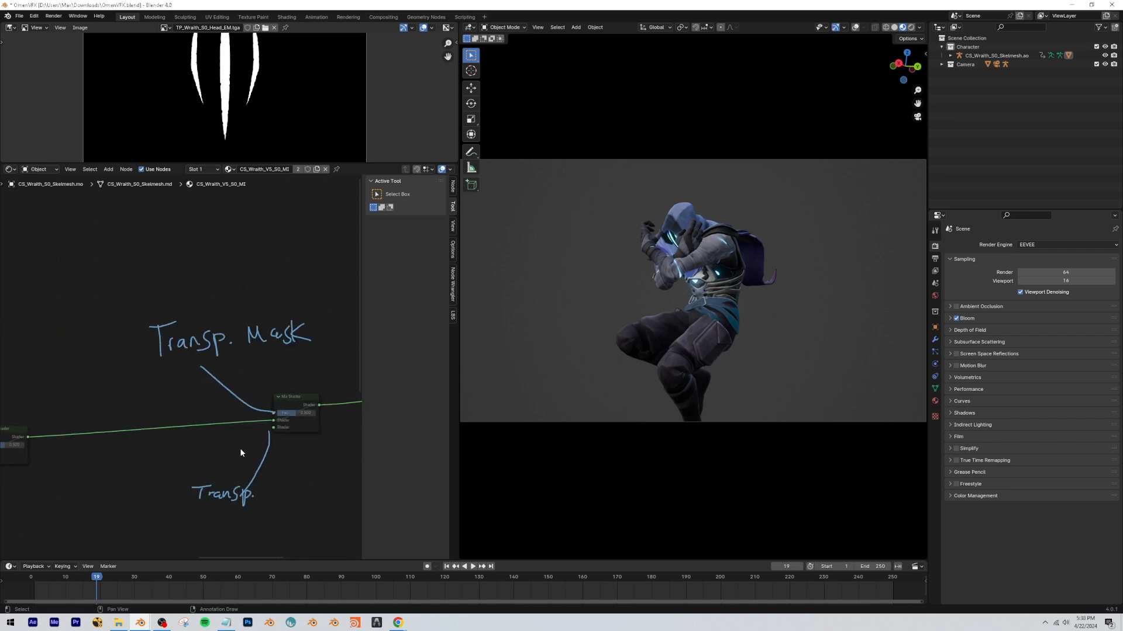
scroll(237, 447, down, 4)
drag(266, 455, 162, 474)
Browse to the Wraith S0 folder in File Explorer and look over the annotated node layout back in Blender.
click(118, 623)
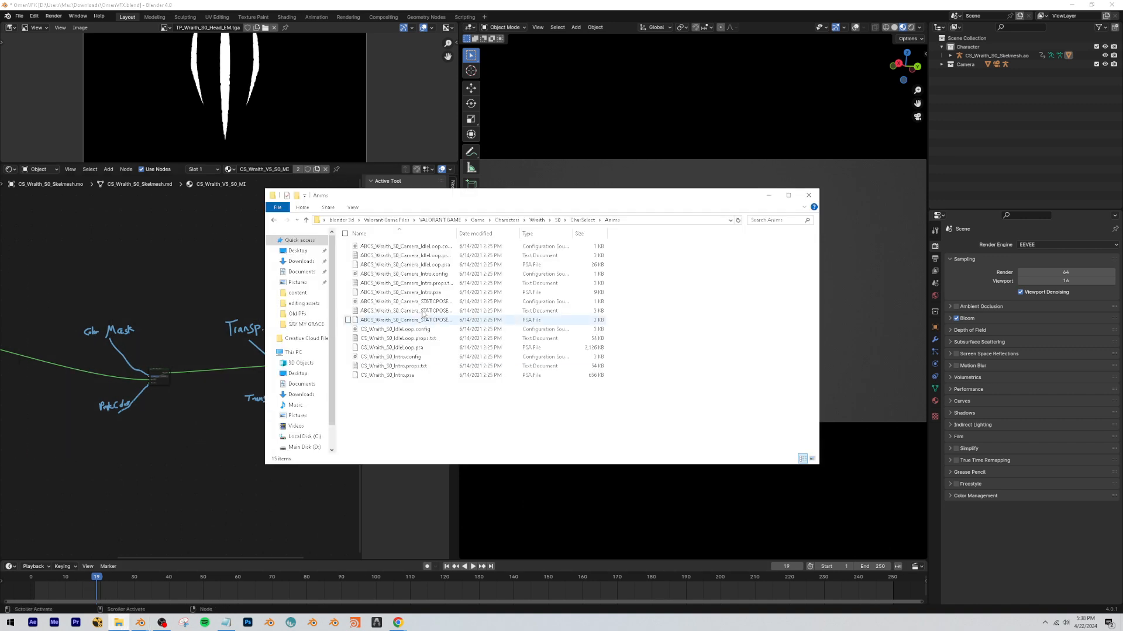
click(559, 222)
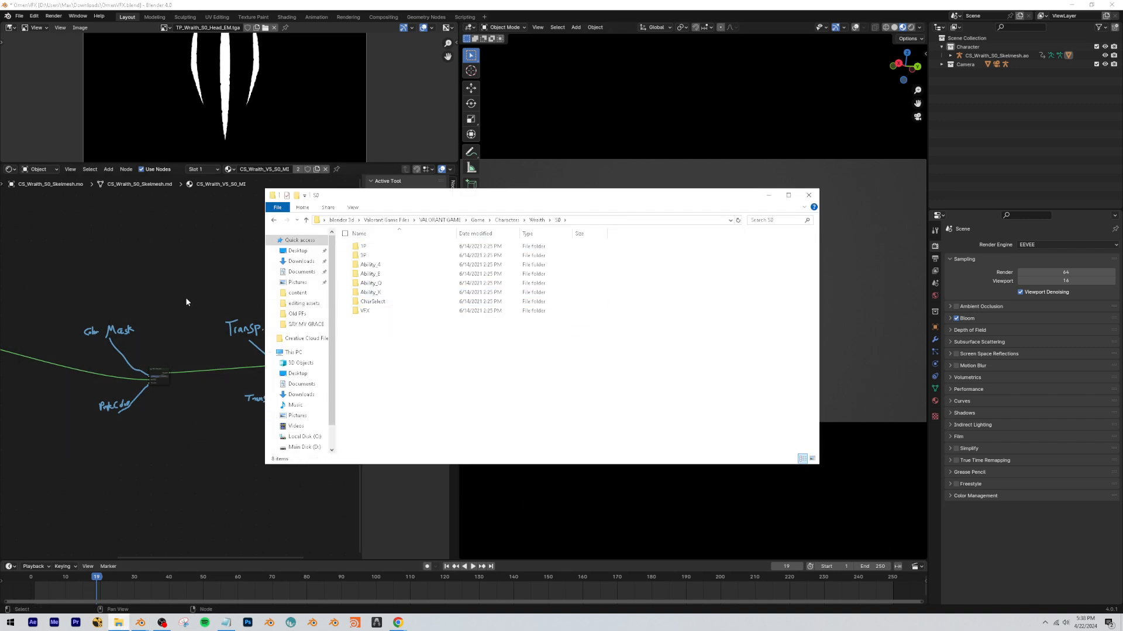
click(152, 292)
scroll(29, 344, down, 4)
scroll(172, 385, down, 3)
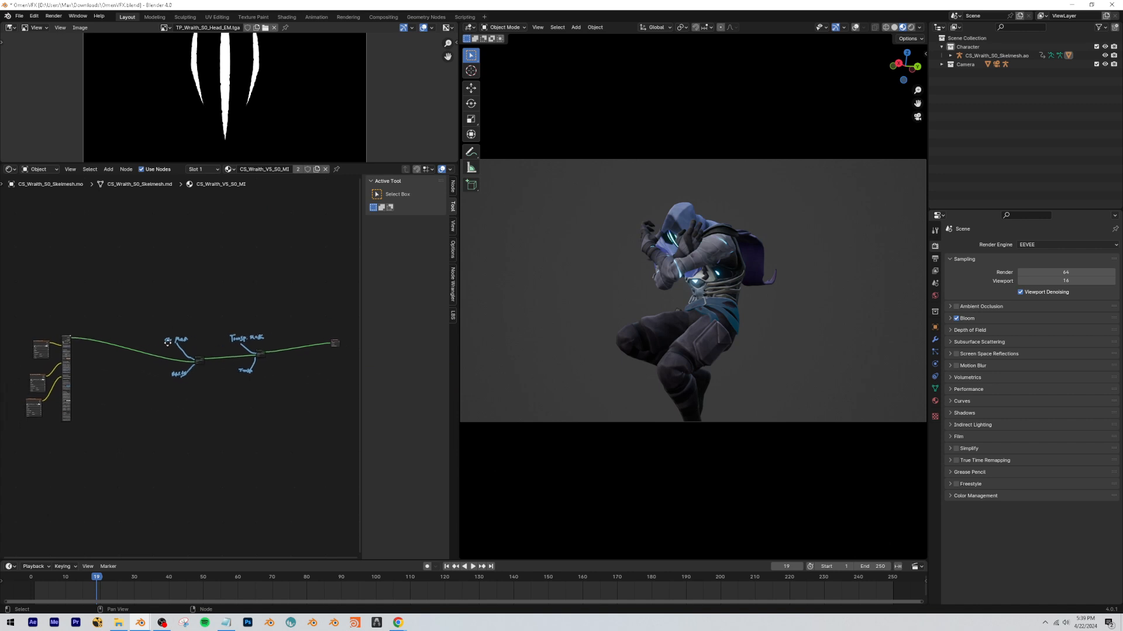
scroll(200, 352, up, 2)
drag(121, 304, 298, 443)
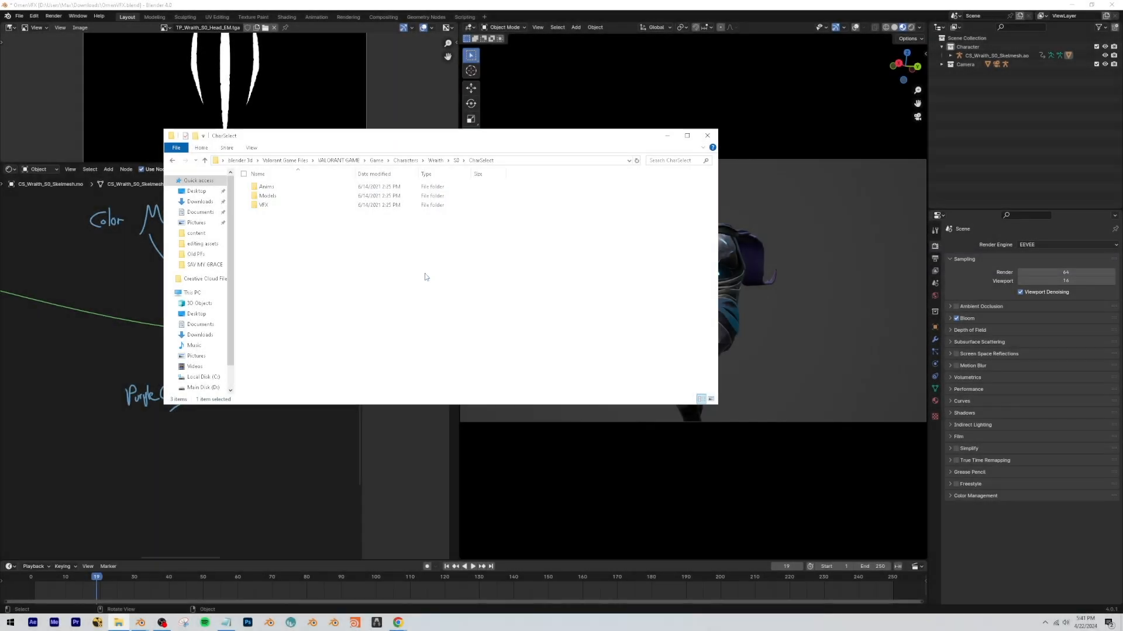
drag(636, 132, 561, 126)
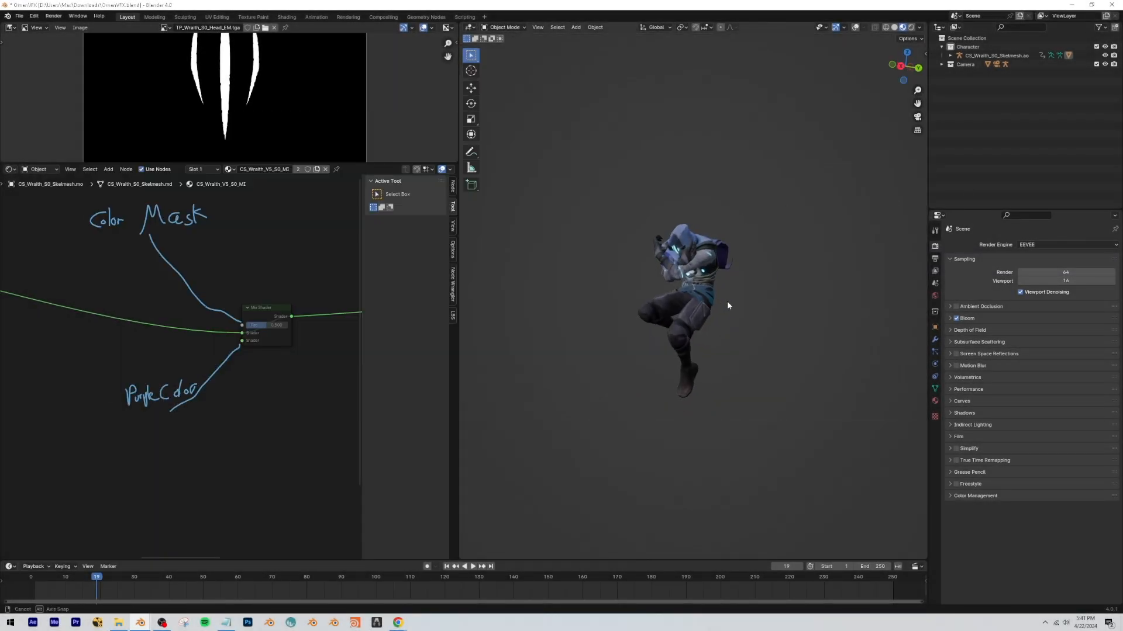
scroll(671, 293, up, 3)
click(918, 118)
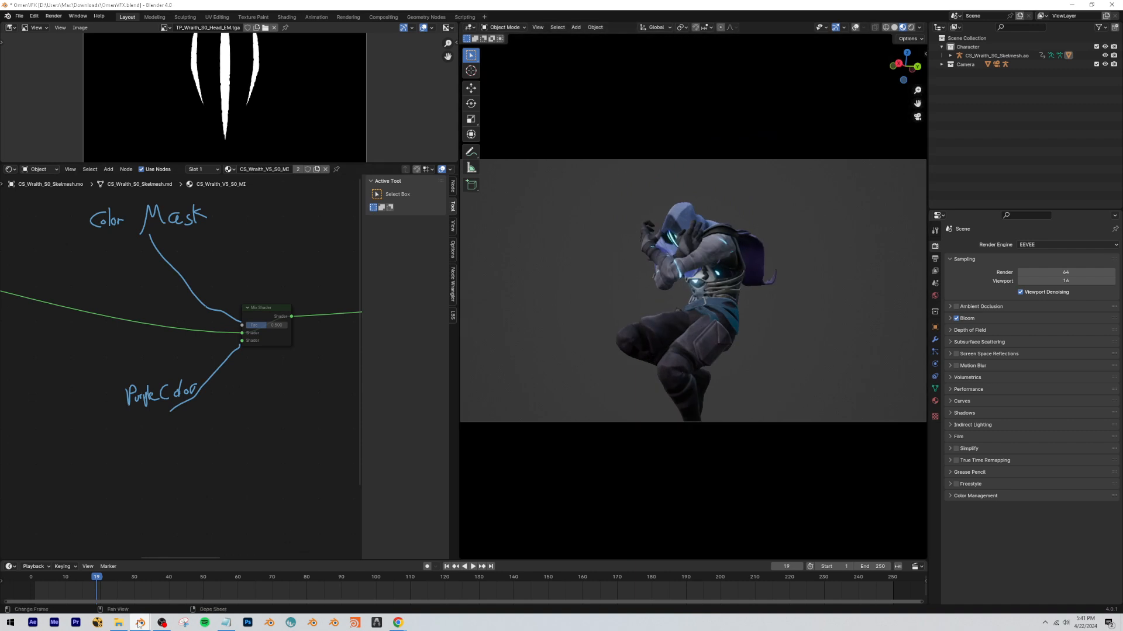
Switch to File Explorer and look through the material files in the CharSelect folder's VFX\Materials subfolder.
click(118, 623)
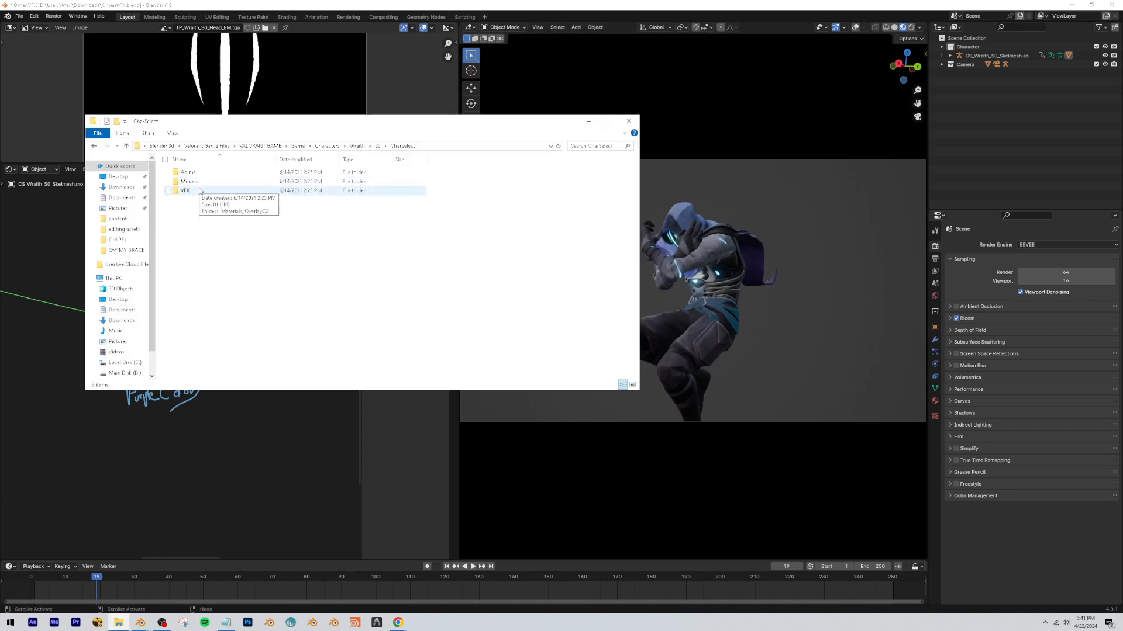
double_click(190, 190)
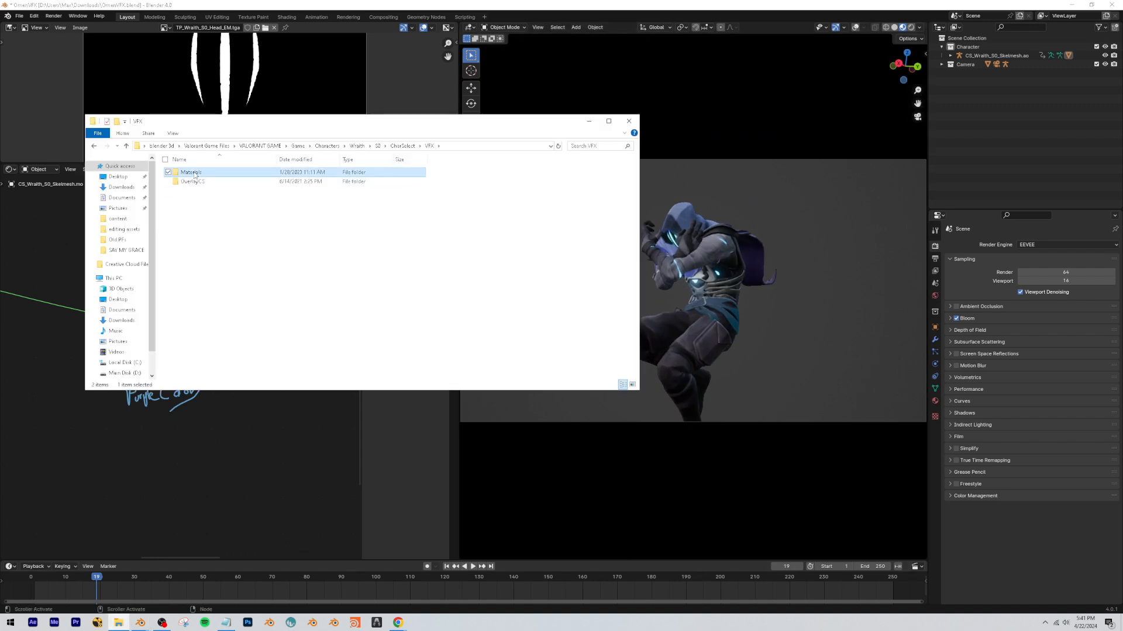
double_click(193, 173)
scroll(235, 181, down, 5)
scroll(236, 276, up, 4)
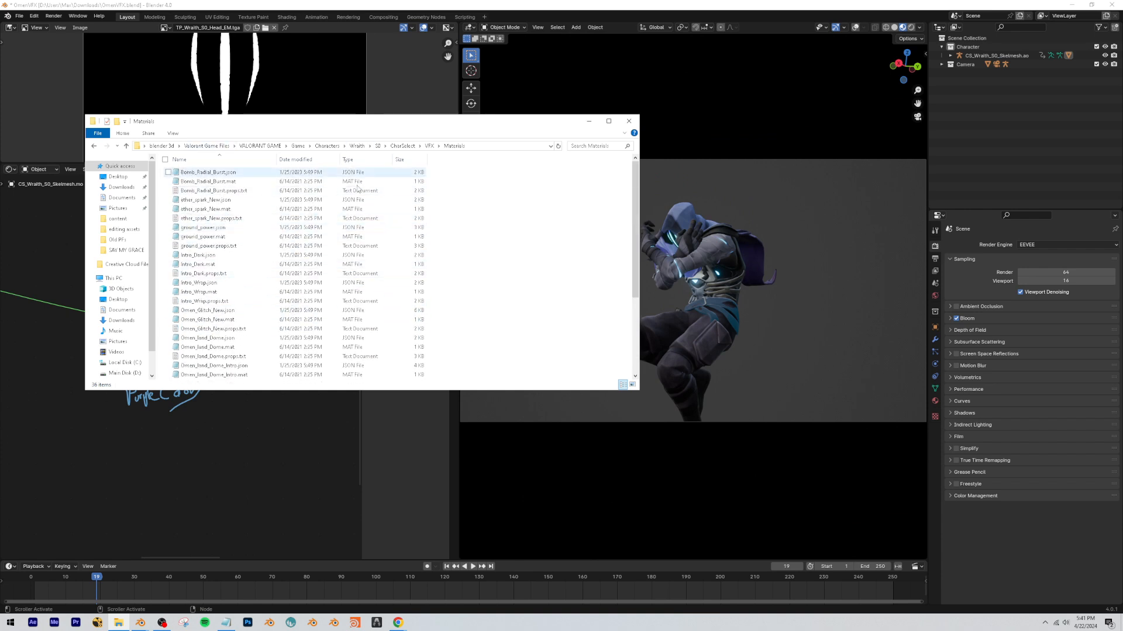
drag(538, 204, 398, 324)
click(494, 248)
drag(506, 276, 483, 262)
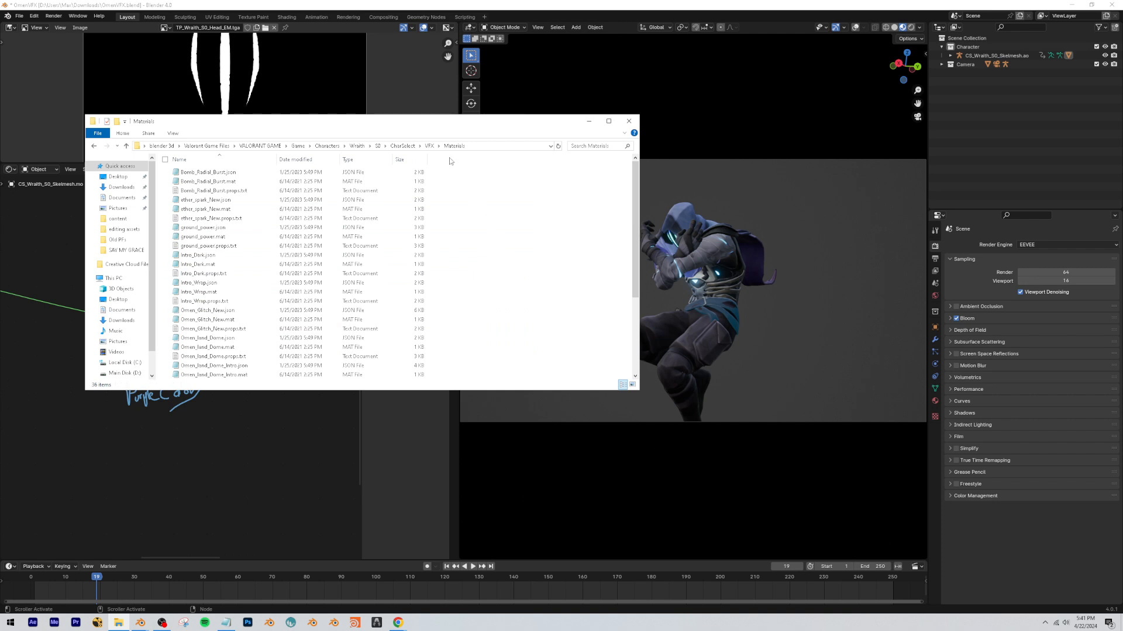
Open the neighbouring OverlayCS folder, skim through OmenOverlayCS_MI.props.txt in Notepad and close it.
click(430, 147)
click(188, 182)
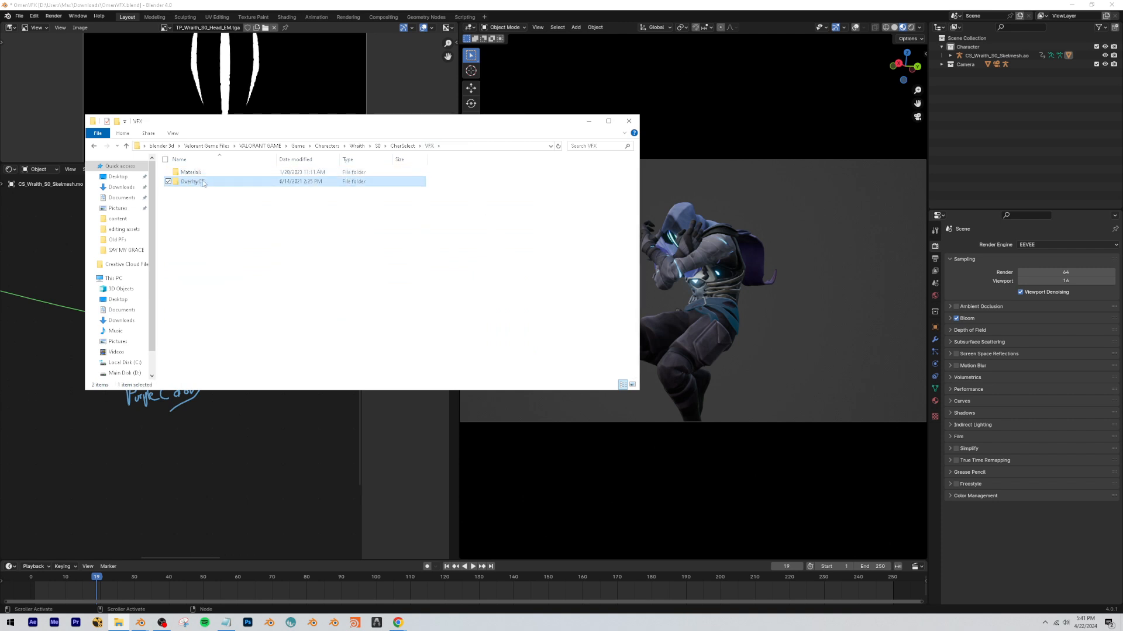
double_click(198, 184)
drag(286, 259, 159, 304)
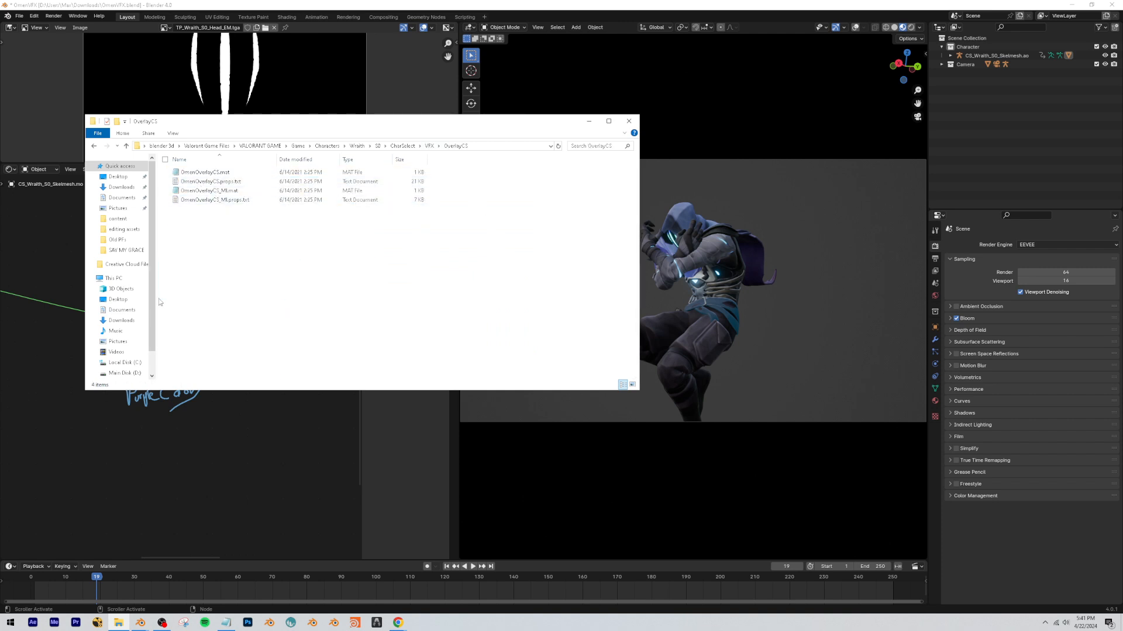
click(216, 182)
click(230, 200)
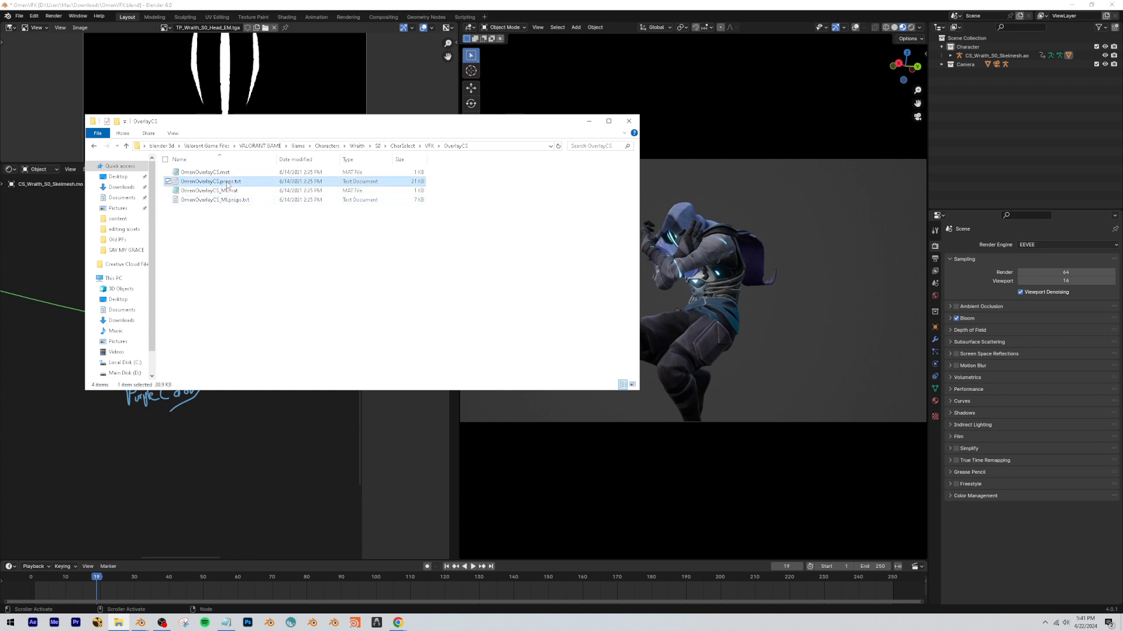
double_click(223, 201)
drag(942, 153, 941, 428)
click(936, 98)
Open OmenOverlayCS.props.txt in Notepad, read through its parameters and minimize File Explorer.
double_click(211, 181)
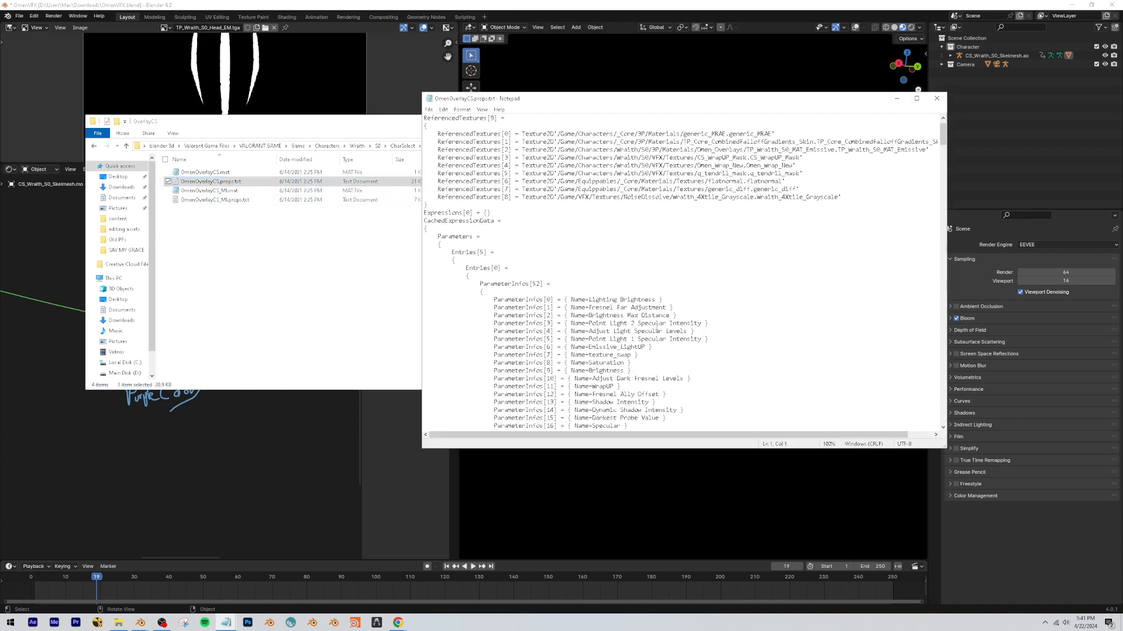
scroll(922, 202, down, 15)
drag(942, 169, 771, 143)
drag(314, 220, 253, 255)
click(237, 181)
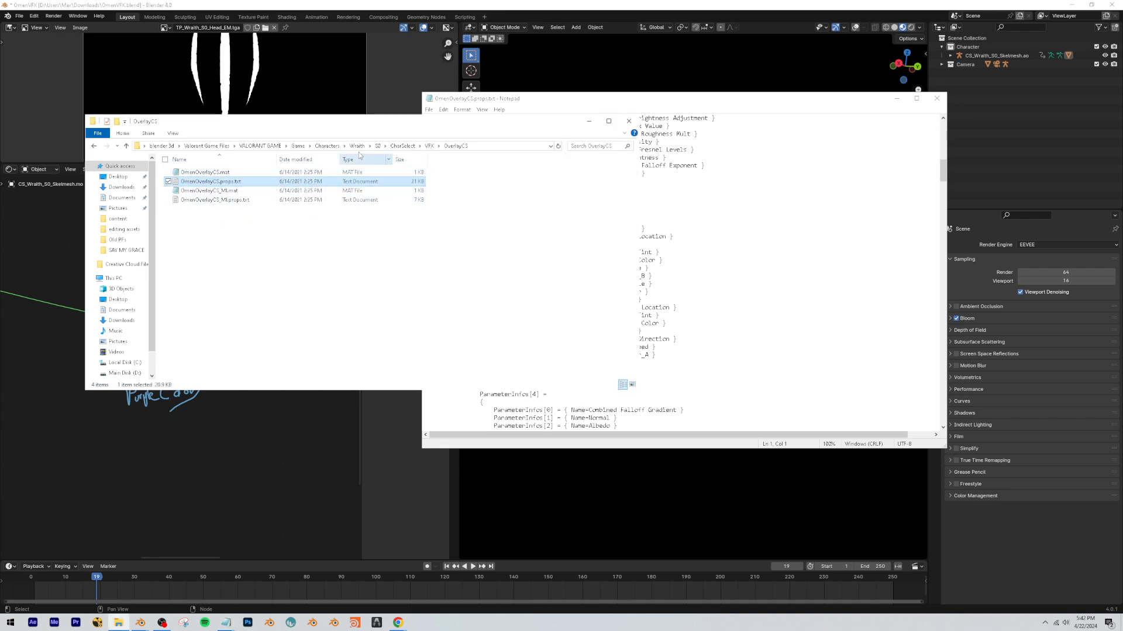
click(589, 121)
scroll(664, 314, up, 20)
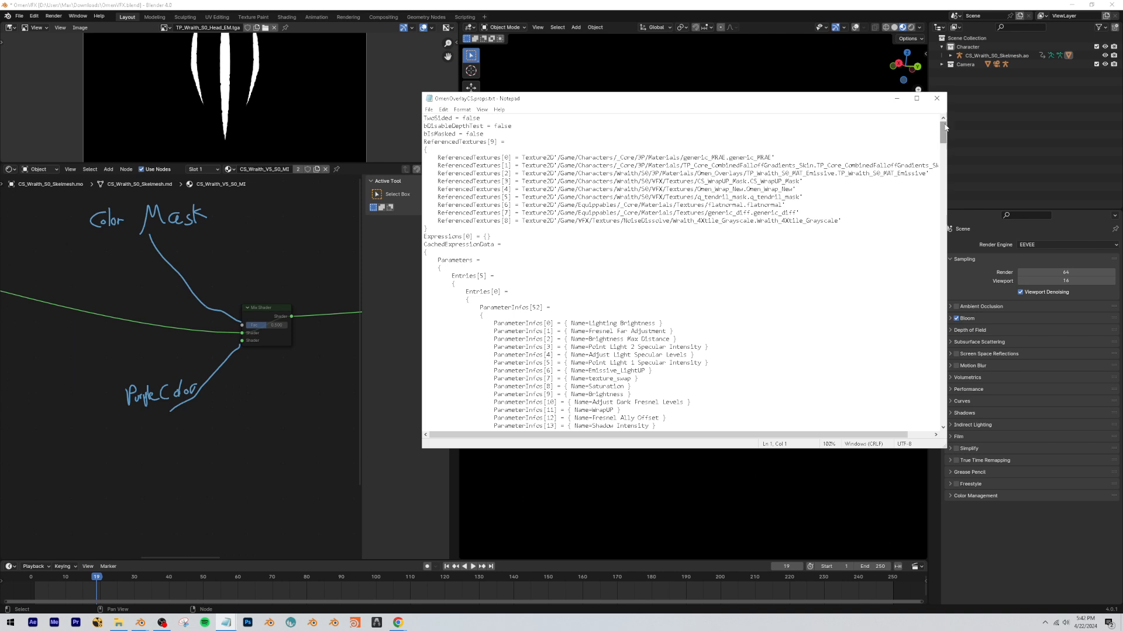
Examine the ReferencedTextures entries in OmenOverlayCS.props.txt, including the falloff gradient, emissive, mask and grayscale textures, against the annotated nodes.
drag(436, 158, 508, 220)
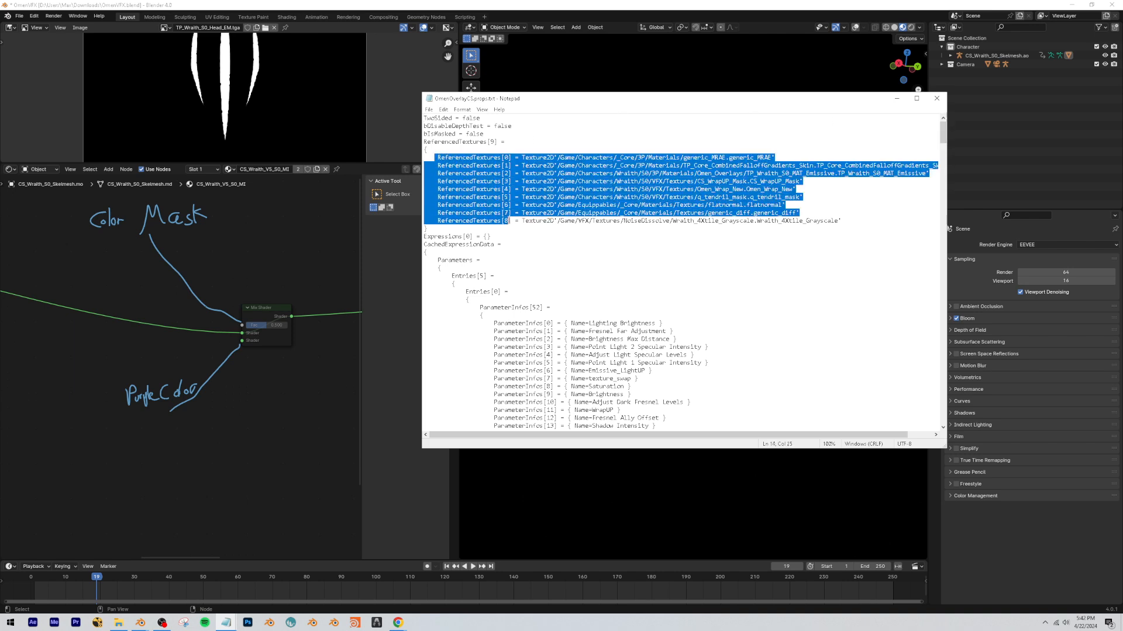
click(510, 221)
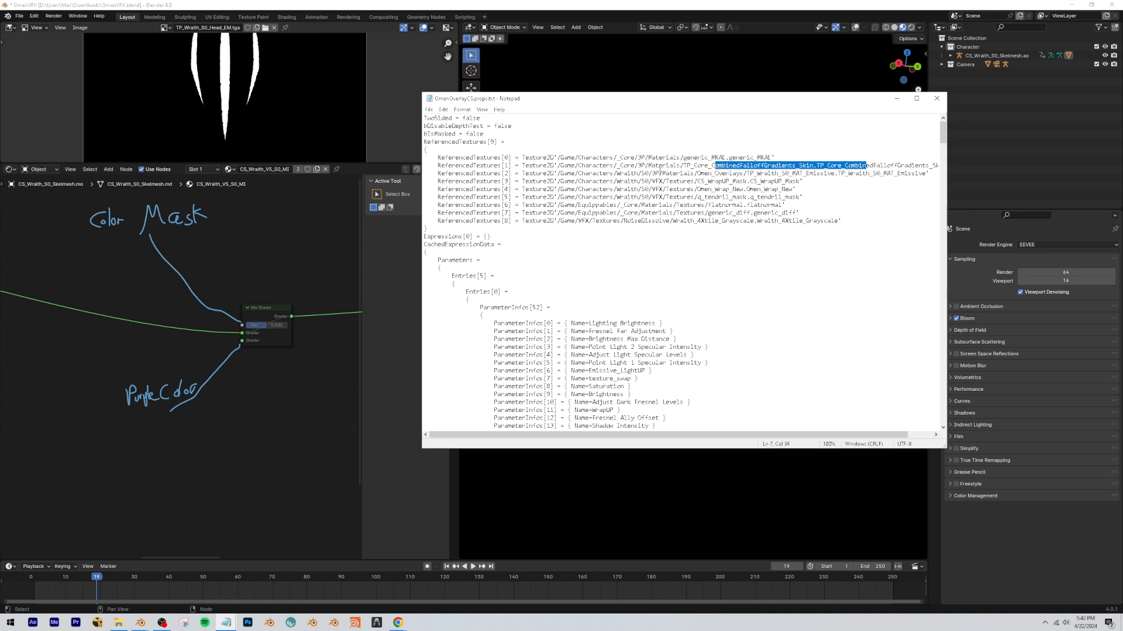
drag(665, 173, 812, 174)
drag(824, 175, 701, 182)
drag(698, 198, 744, 222)
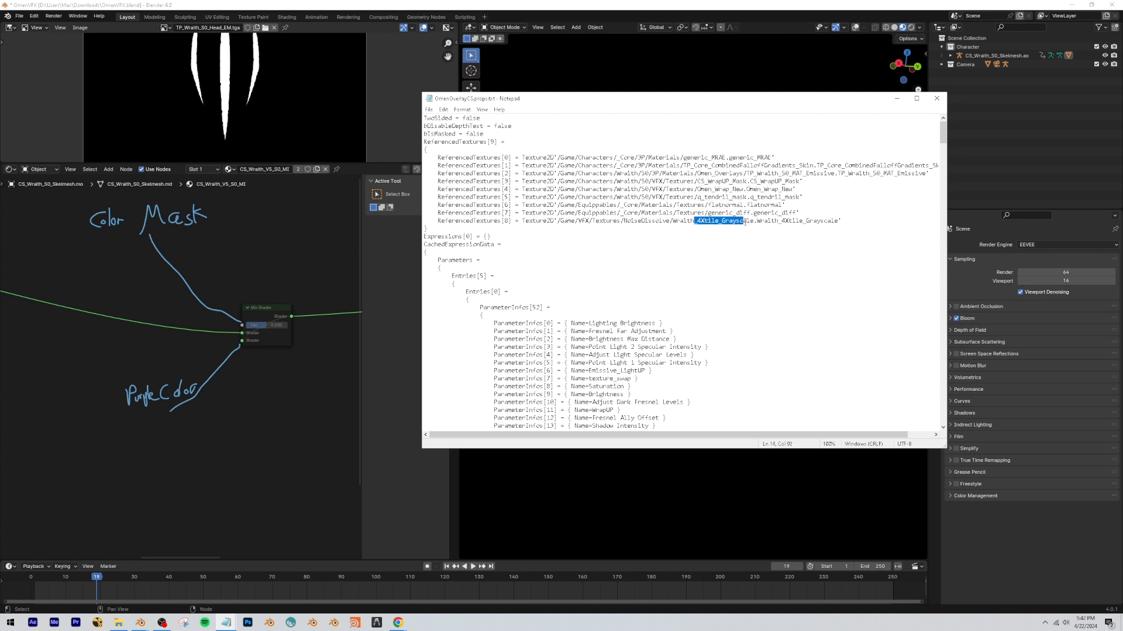
click(694, 207)
drag(705, 214, 734, 213)
click(729, 205)
scroll(230, 408, down, 8)
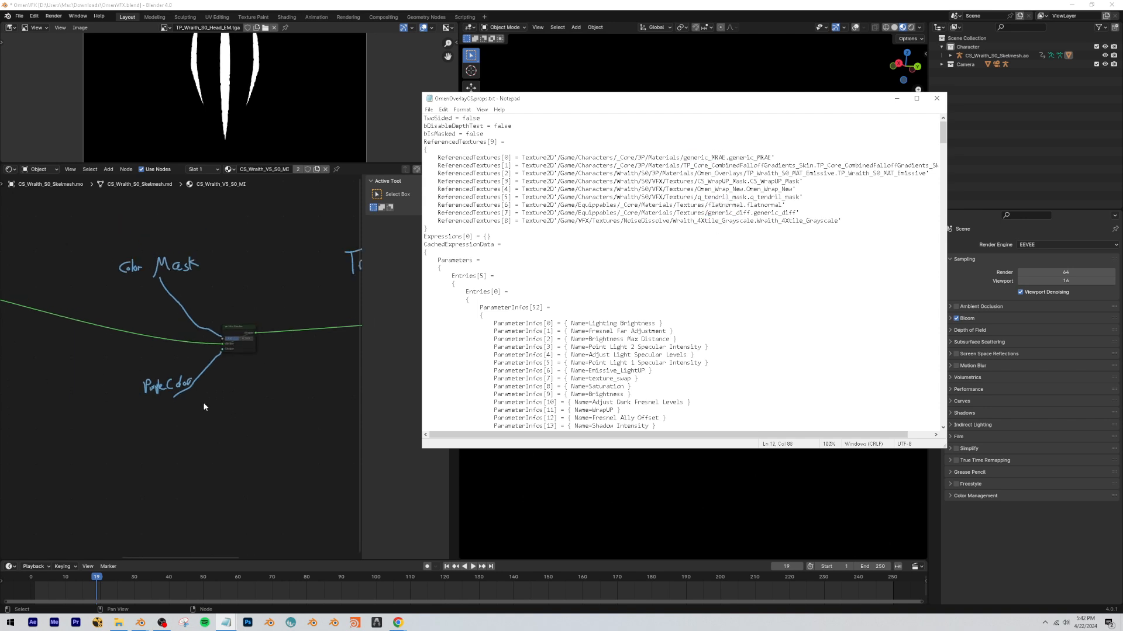
scroll(150, 413, up, 6)
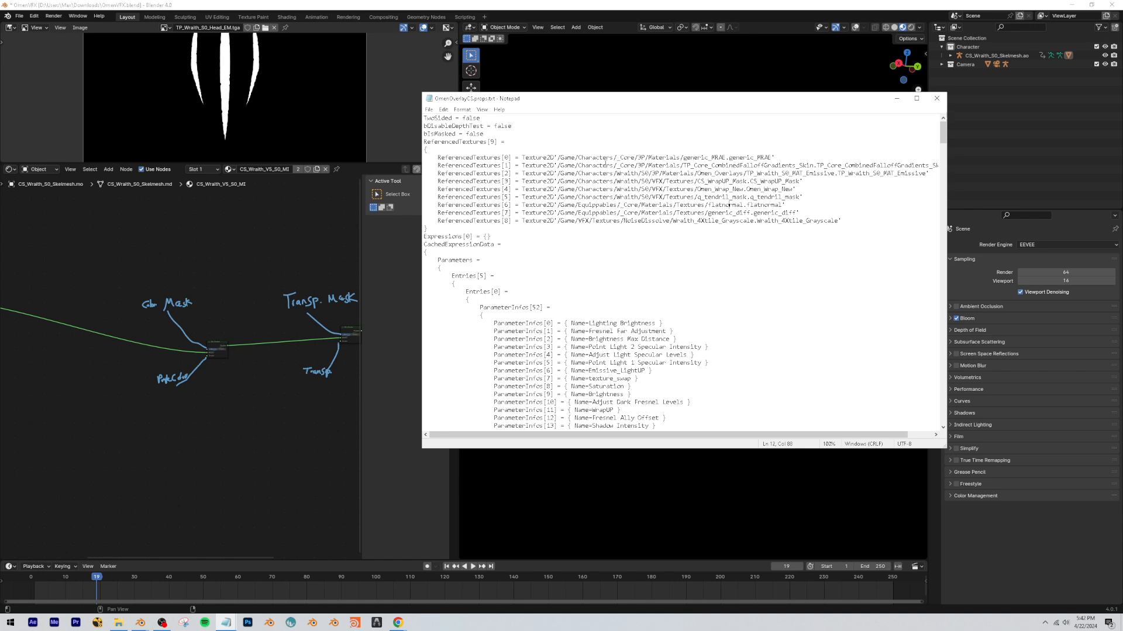
Copy the emissive texture's folder path from the properties file and go to S0/3P/Materials/Omen_Overlays in File Explorer.
drag(557, 173, 751, 174)
key(ctrl+c)
click(119, 623)
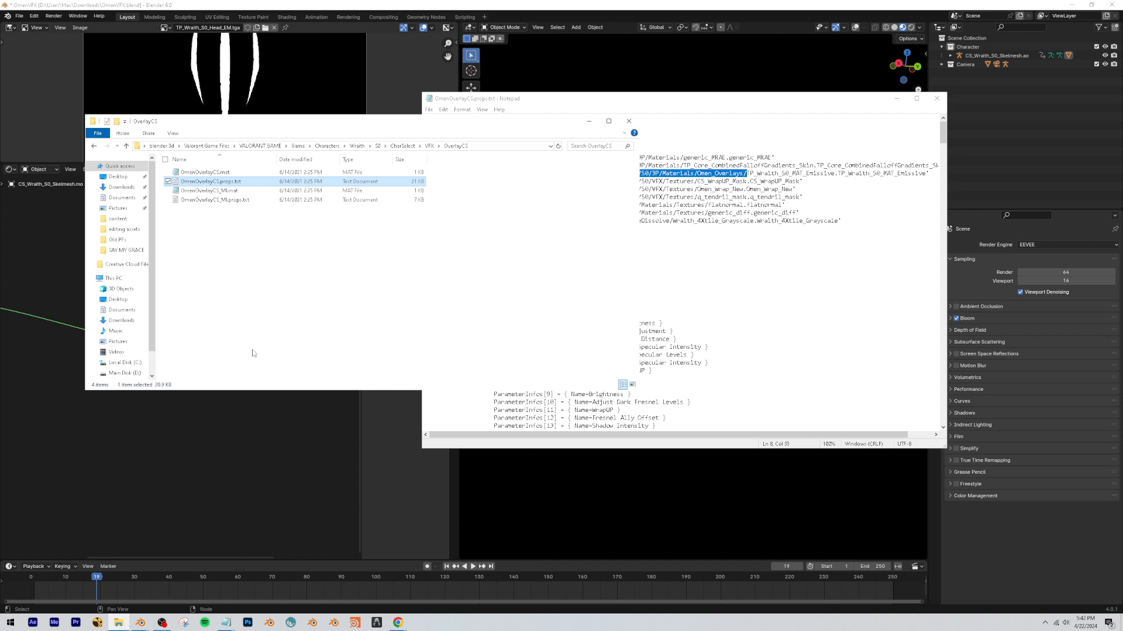
click(497, 146)
drag(452, 147, 358, 149)
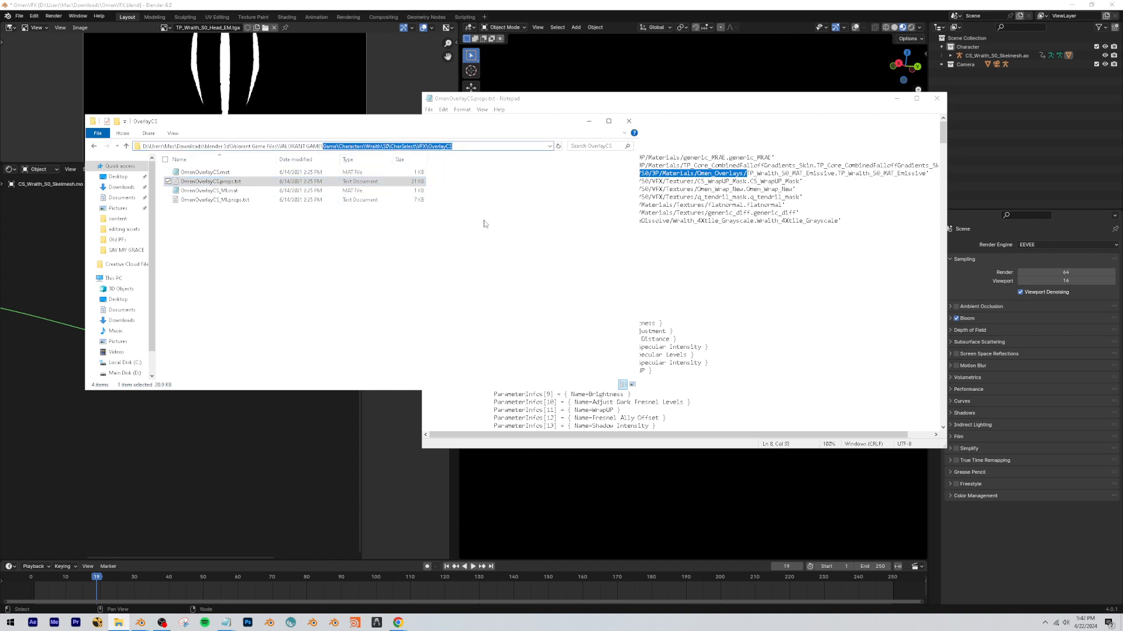
key(ctrl+v)
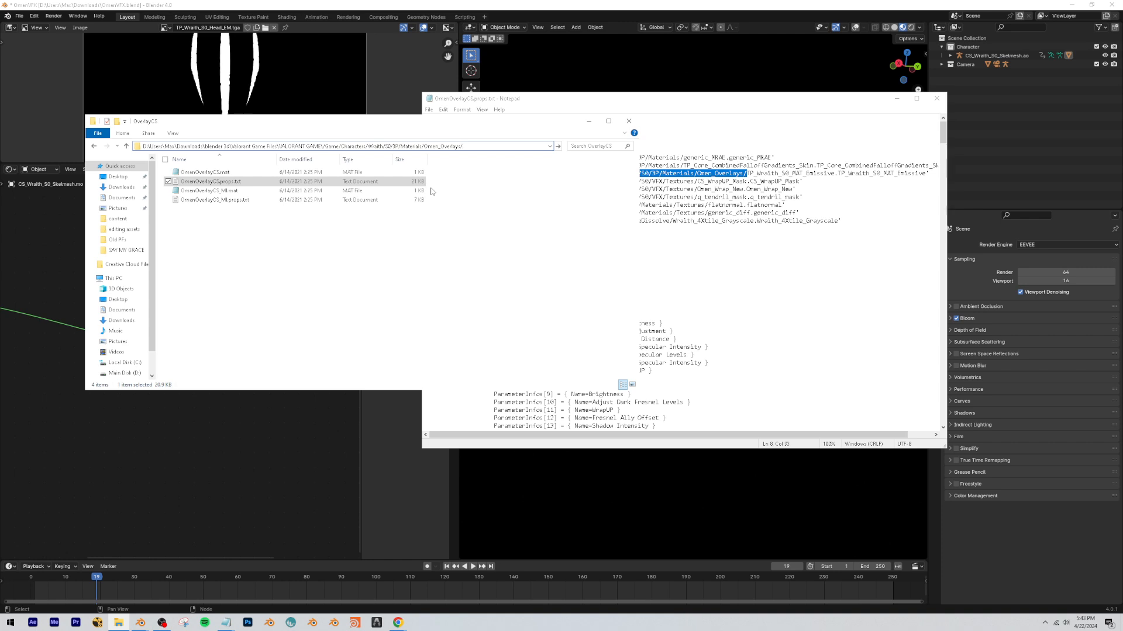
key(Return)
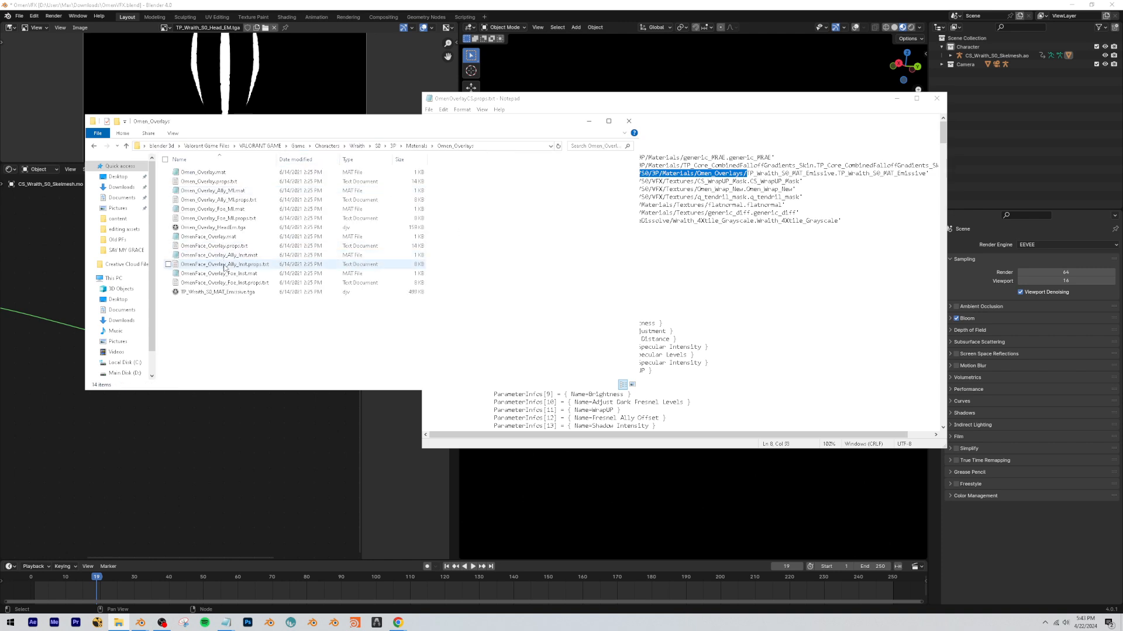
Add TP_Wraith_S0_MAT_Emissive.tga to the body material as an Image Texture node below the annotated Mix Shaders.
click(220, 293)
drag(234, 412, 148, 402)
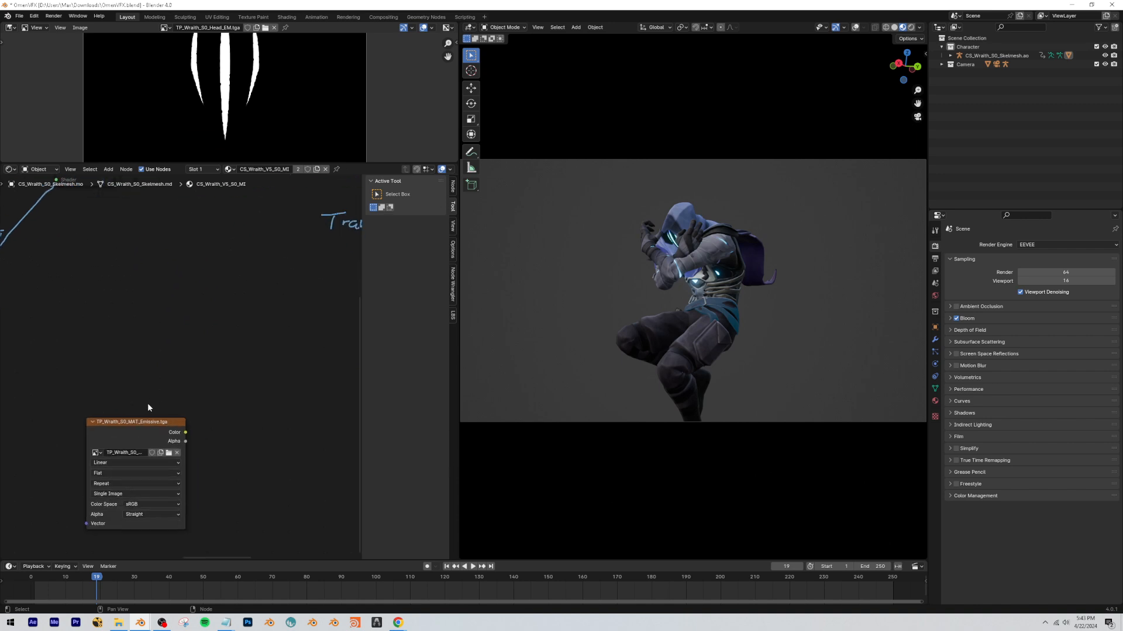
Preview the emissive texture on the model and inspect its white markings up close.
ctrl+shift+click(144, 433)
middle_drag(638, 378, 741, 328)
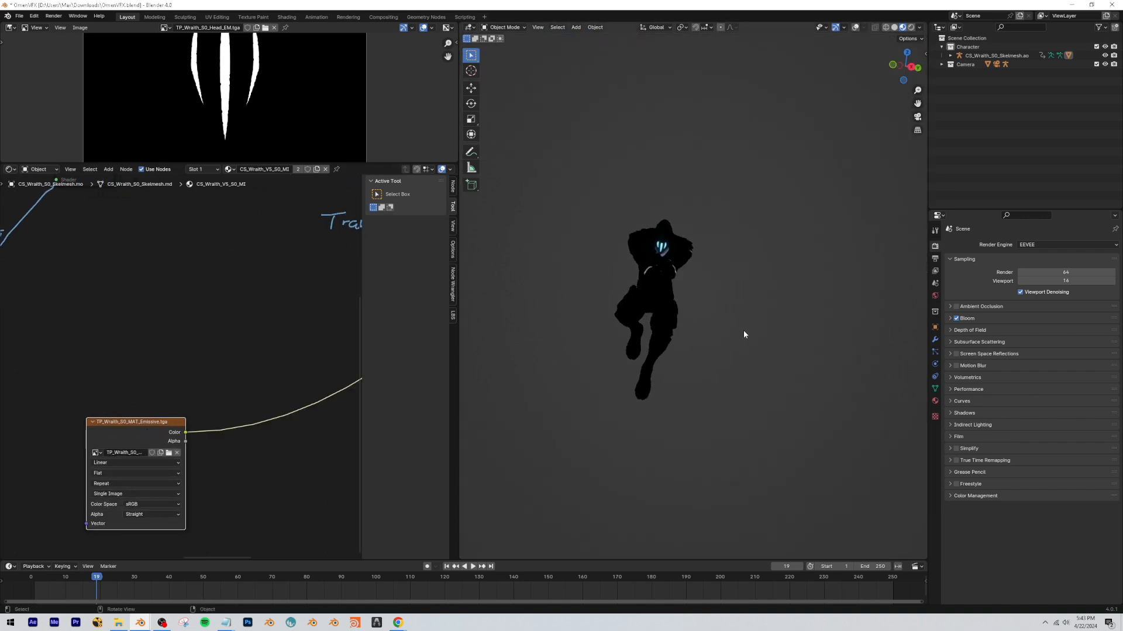
scroll(676, 281, up, 6)
middle_drag(677, 281, 764, 169)
scroll(765, 169, up, 4)
scroll(163, 393, down, 10)
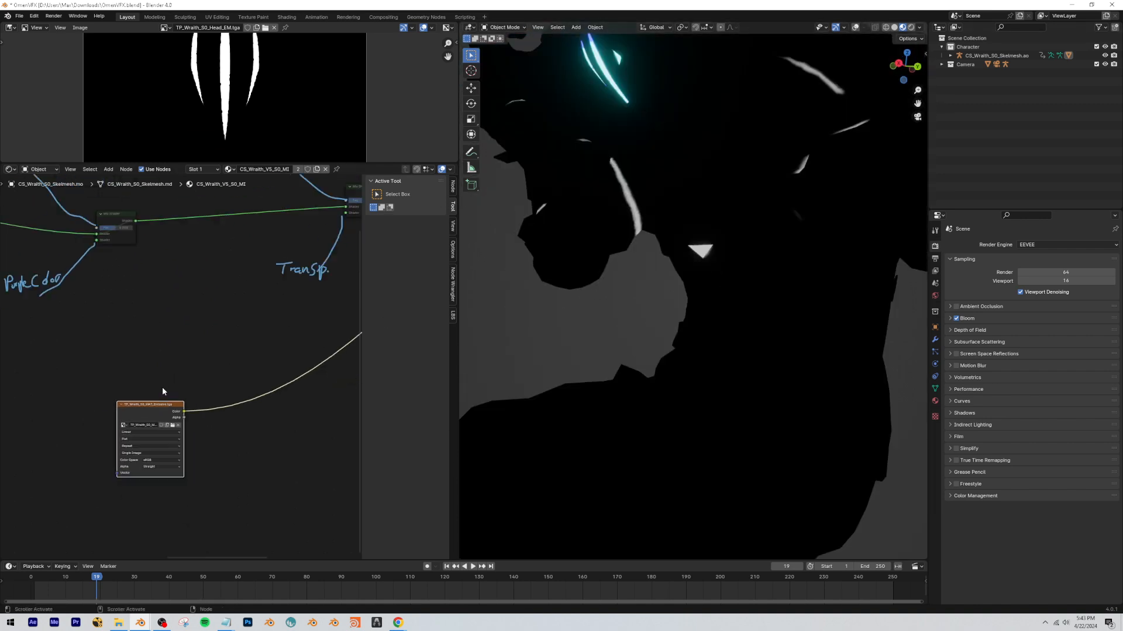
Move the emissive texture node well below the main shader tree and hide the node editor's sidebar.
drag(186, 431, 118, 522)
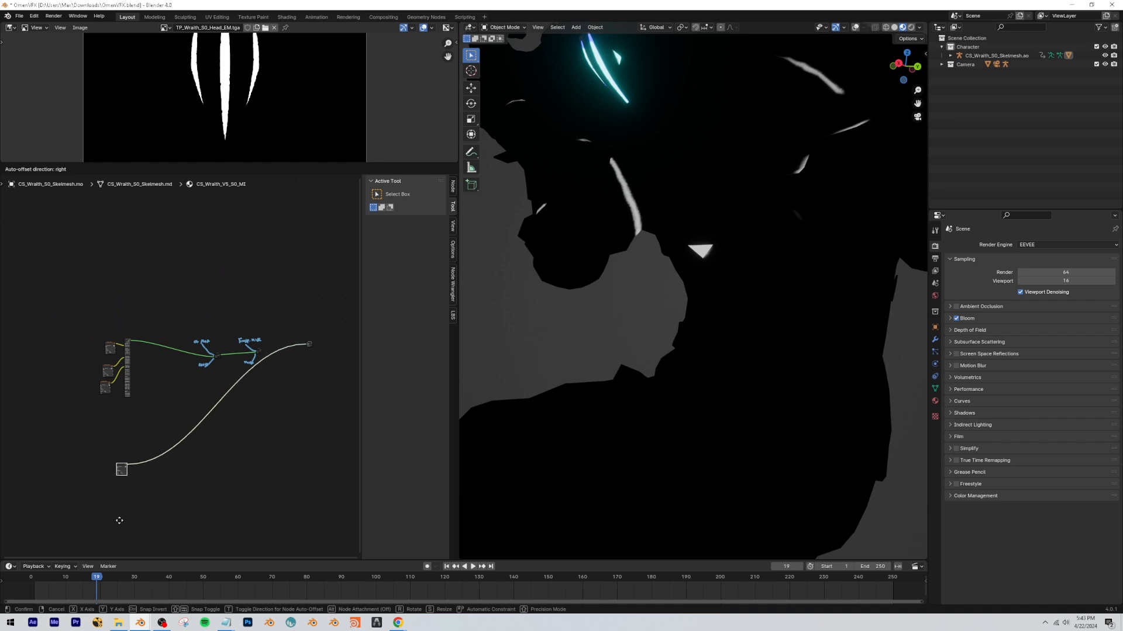
scroll(113, 501, up, 3)
middle_drag(113, 501, 247, 339)
scroll(134, 389, up, 2)
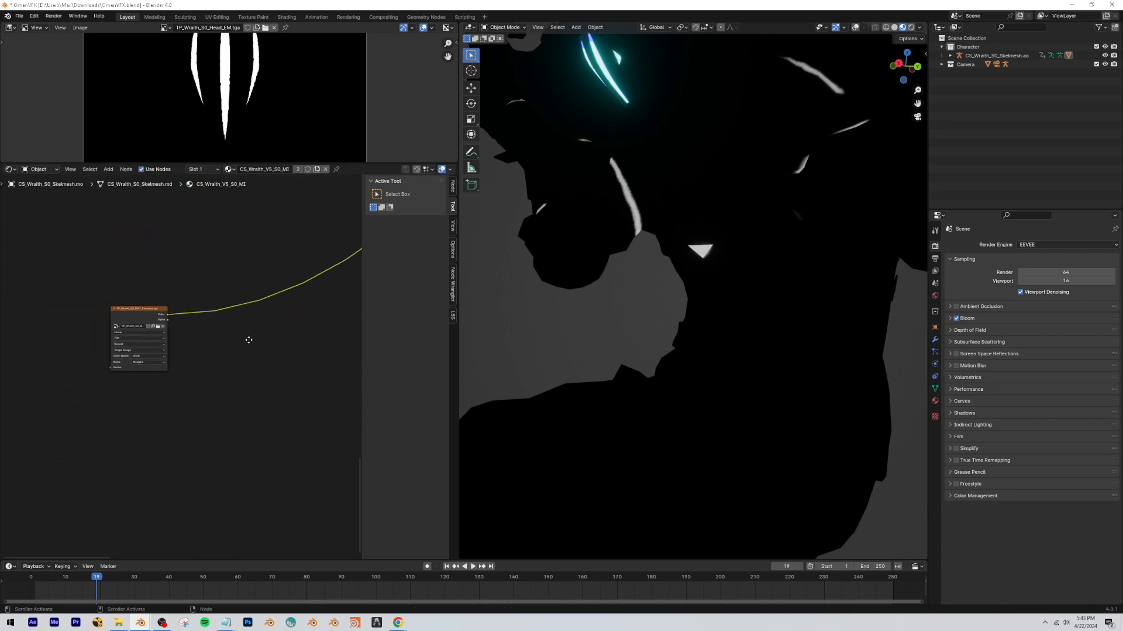
key(n)
scroll(288, 346, up, 2)
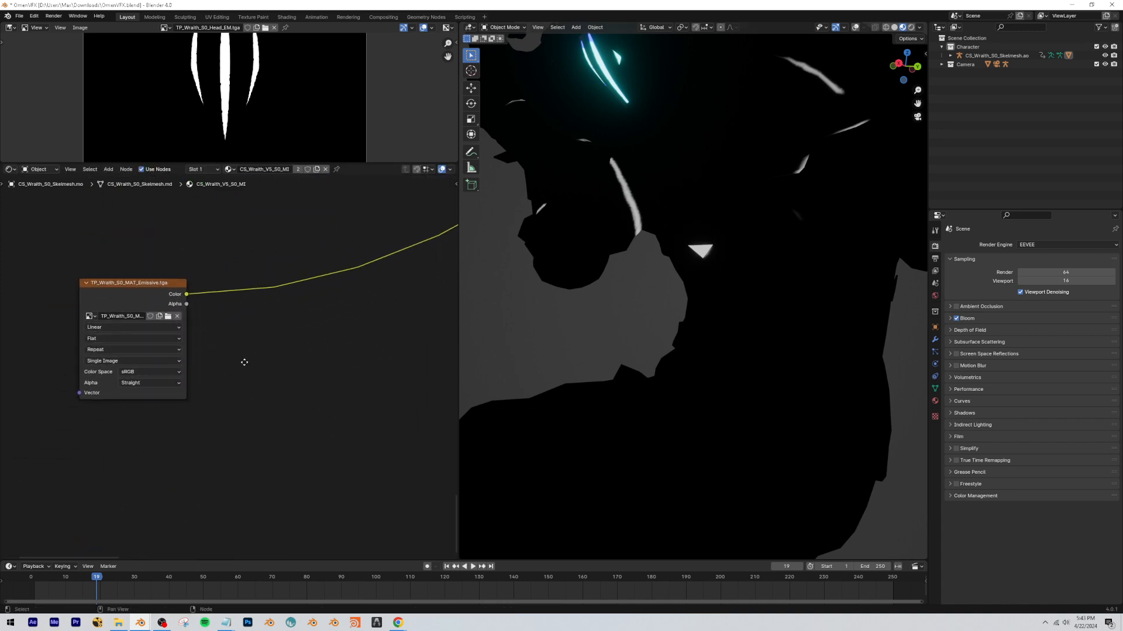
scroll(244, 363, down, 2)
scroll(738, 361, down, 5)
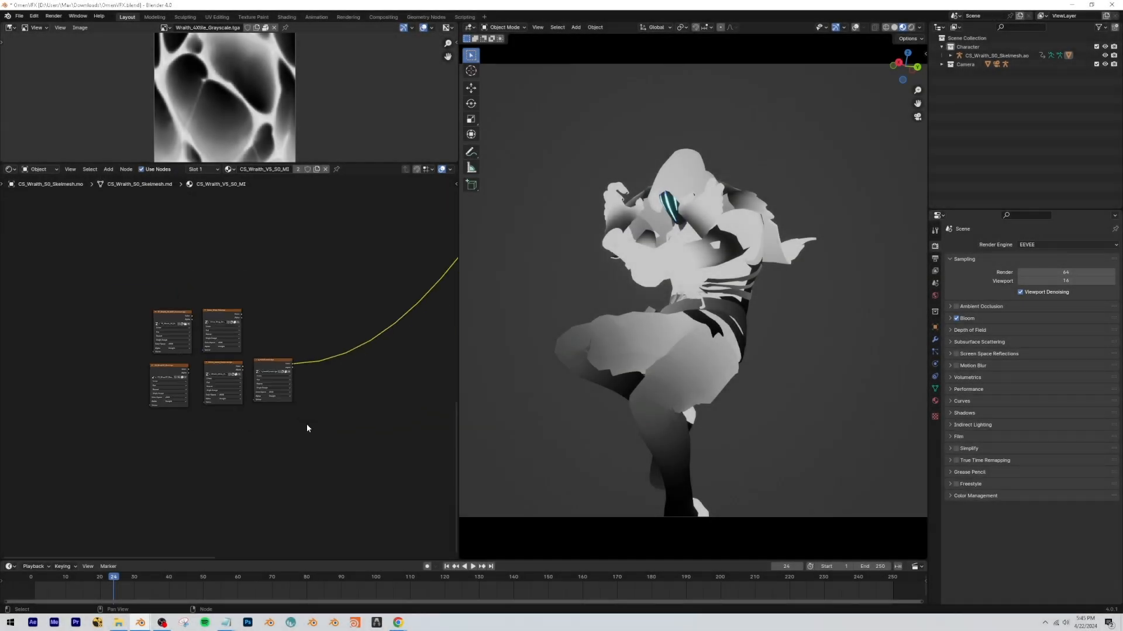
scroll(307, 426, down, 5)
middle_drag(361, 408, 287, 398)
Bring up OmenOverlayCS.props.txt and read through its parameter names, scalar values and vector values.
click(227, 622)
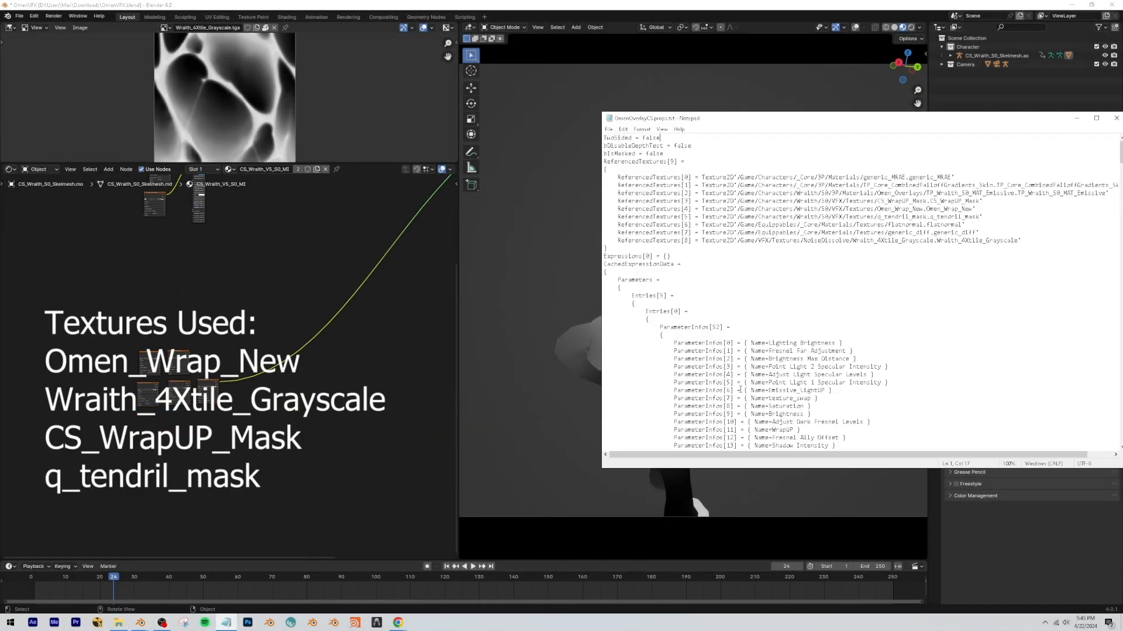
scroll(804, 280, down, 10)
scroll(804, 281, up, 10)
scroll(818, 291, down, 20)
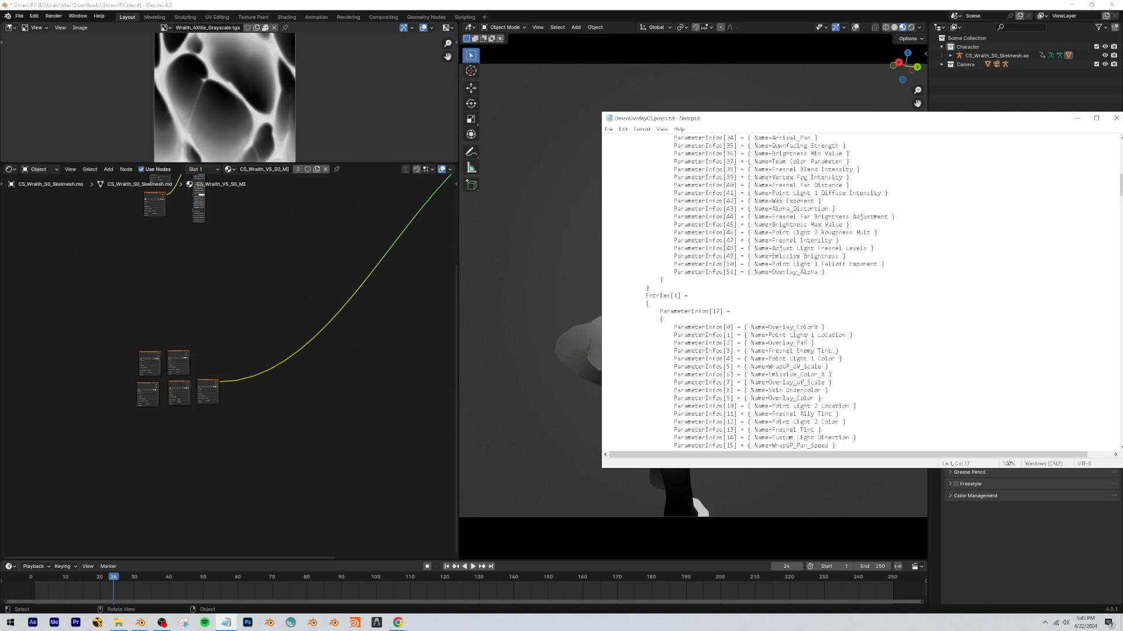
scroll(727, 354, down, 13)
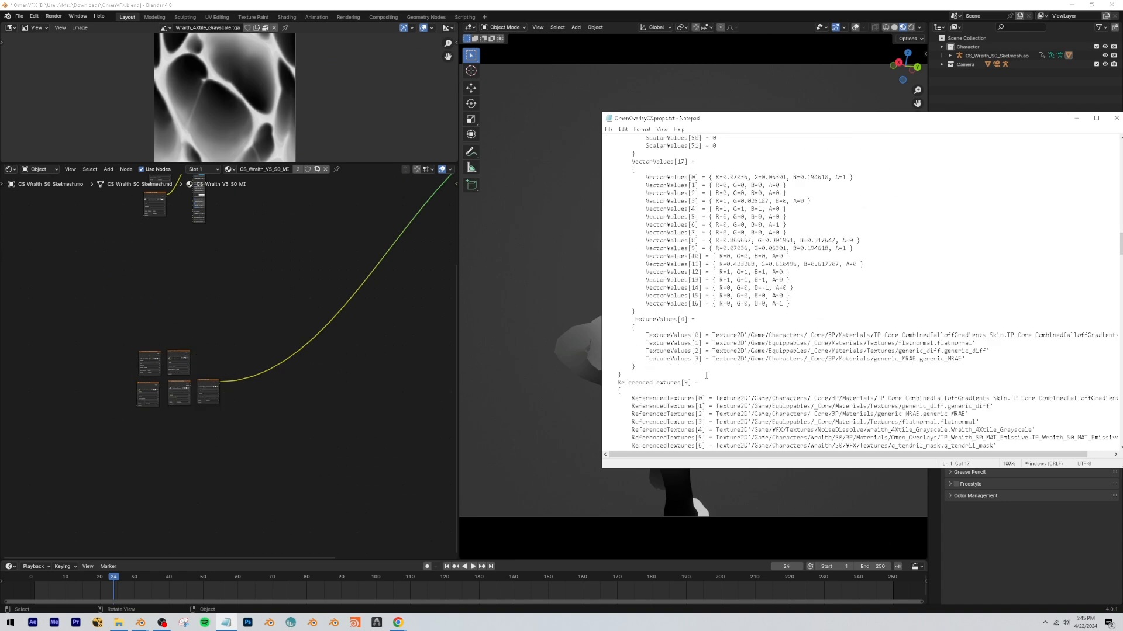
scroll(763, 225, up, 3)
drag(667, 249, 694, 320)
scroll(692, 304, up, 6)
click(675, 155)
drag(675, 159, 677, 280)
scroll(736, 329, down, 6)
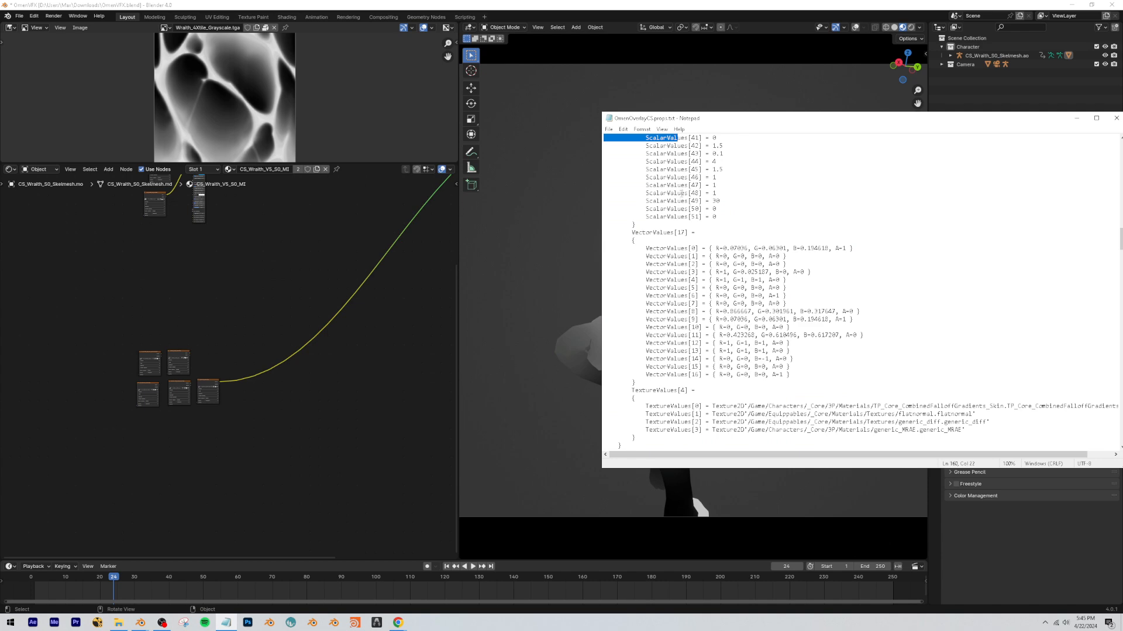
Read through the collected texture and scalar parameters down to the collected vector parameters in the properties file.
scroll(719, 281, down, 12)
scroll(725, 316, up, 3)
scroll(715, 335, down, 5)
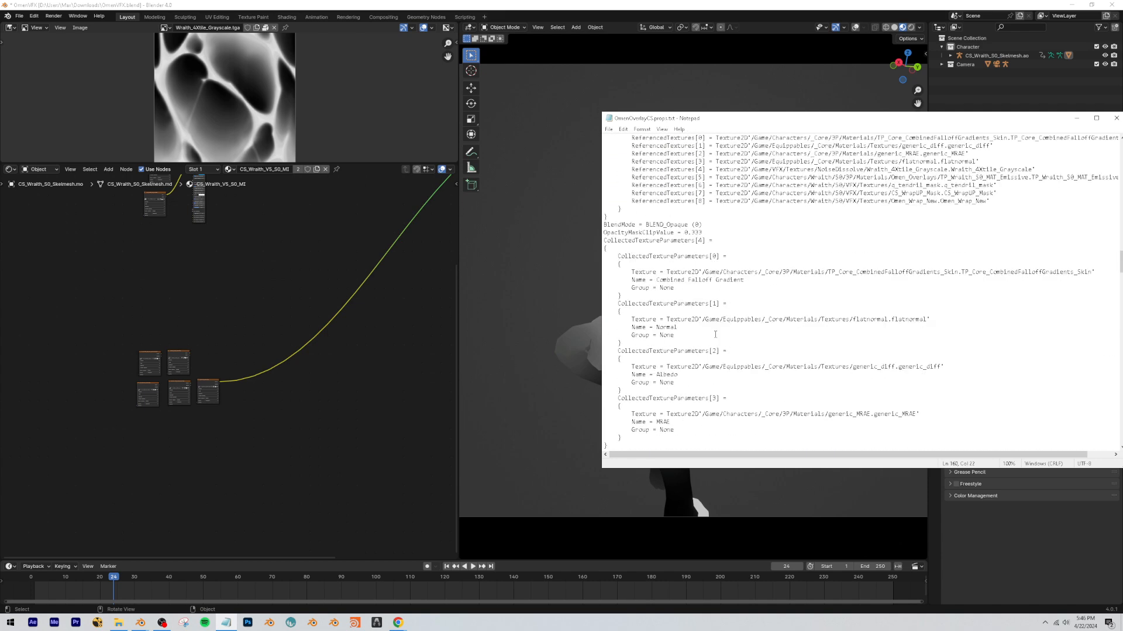
scroll(722, 330, down, 5)
scroll(725, 318, down, 20)
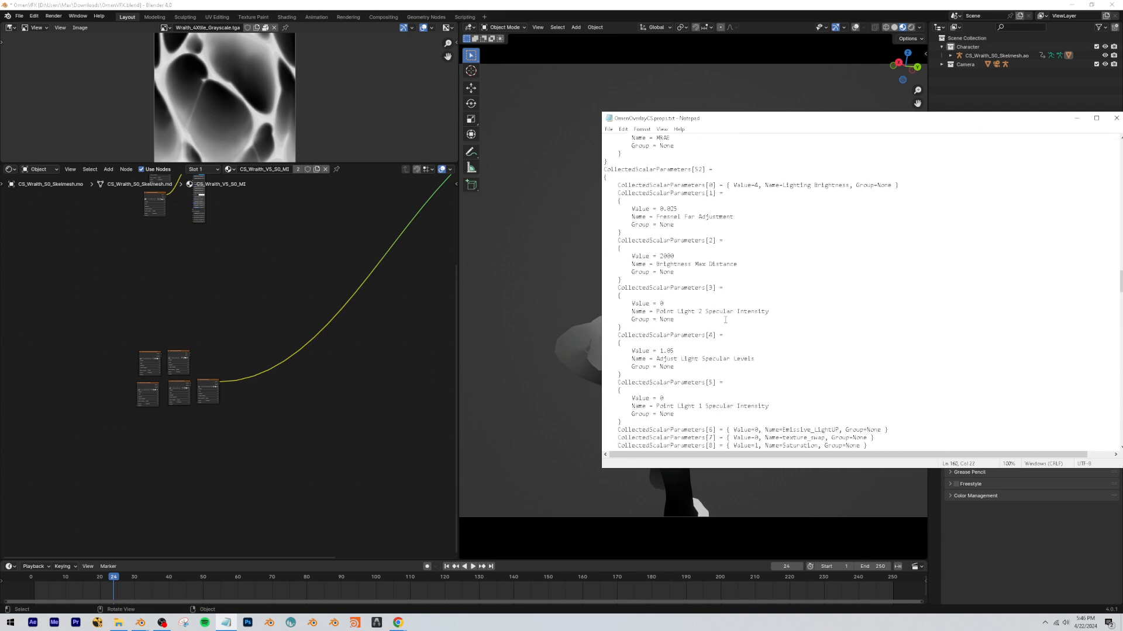
scroll(712, 324, down, 20)
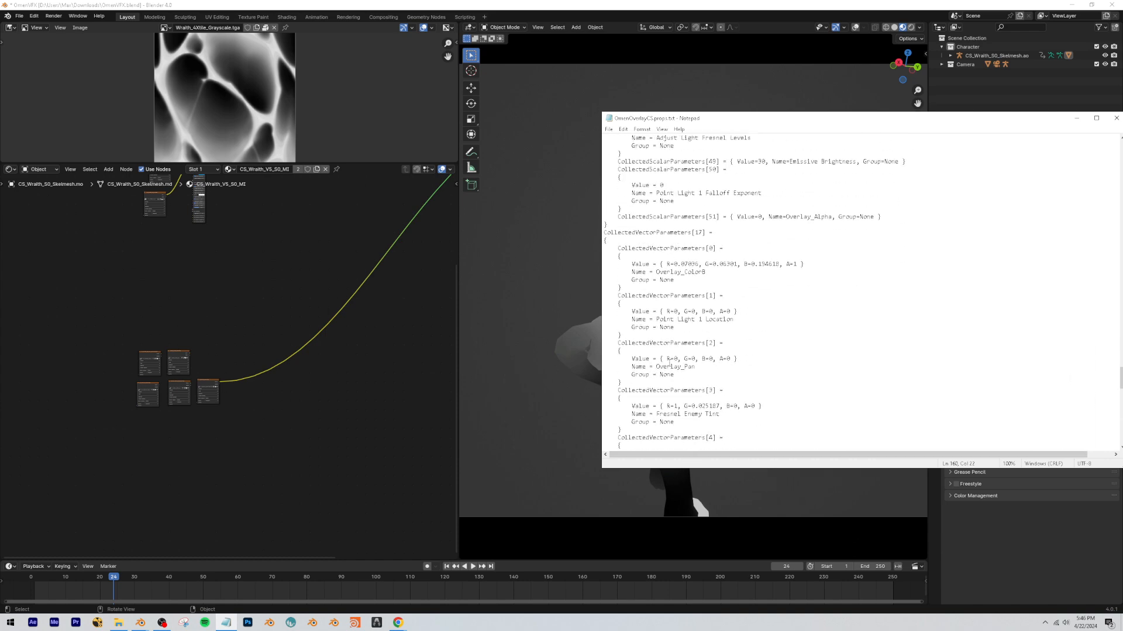
scroll(702, 290, down, 5)
Highlight the Overlay_ColorB value in the properties file and arrange Notepad side by side with Blender.
drag(660, 116, 506, 114)
scroll(604, 320, up, 7)
drag(513, 308, 637, 309)
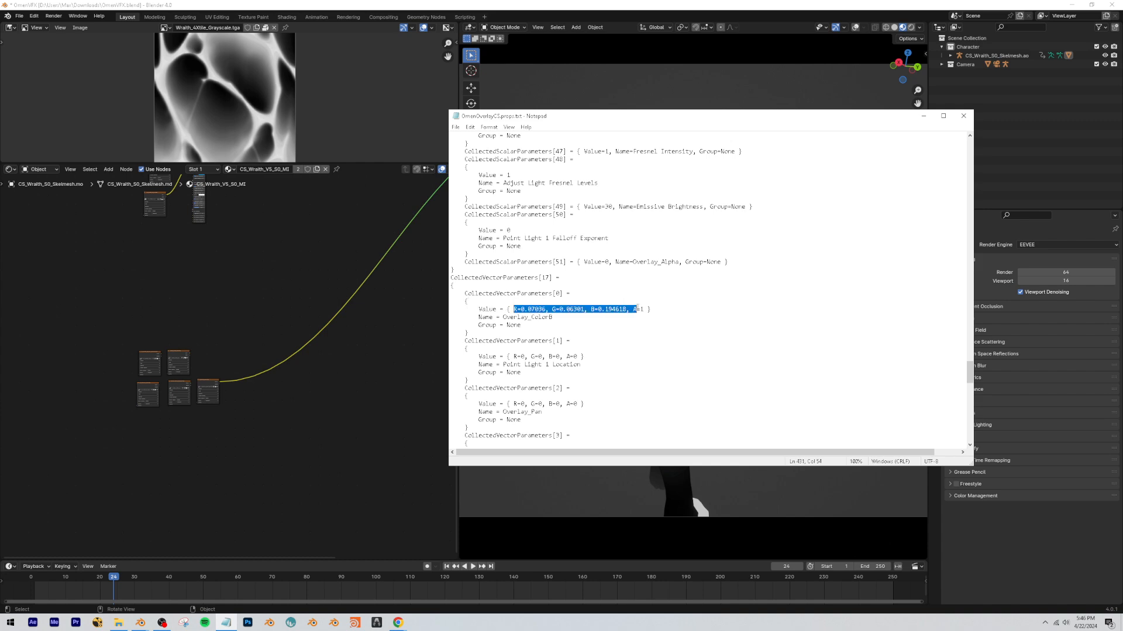
click(643, 309)
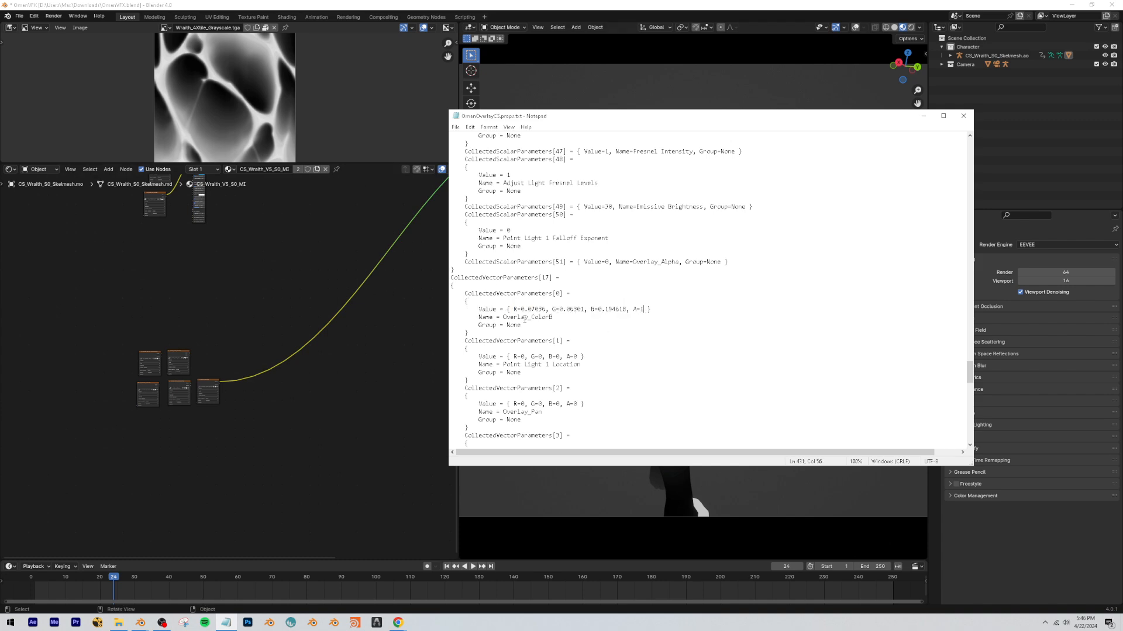
drag(558, 312, 647, 316)
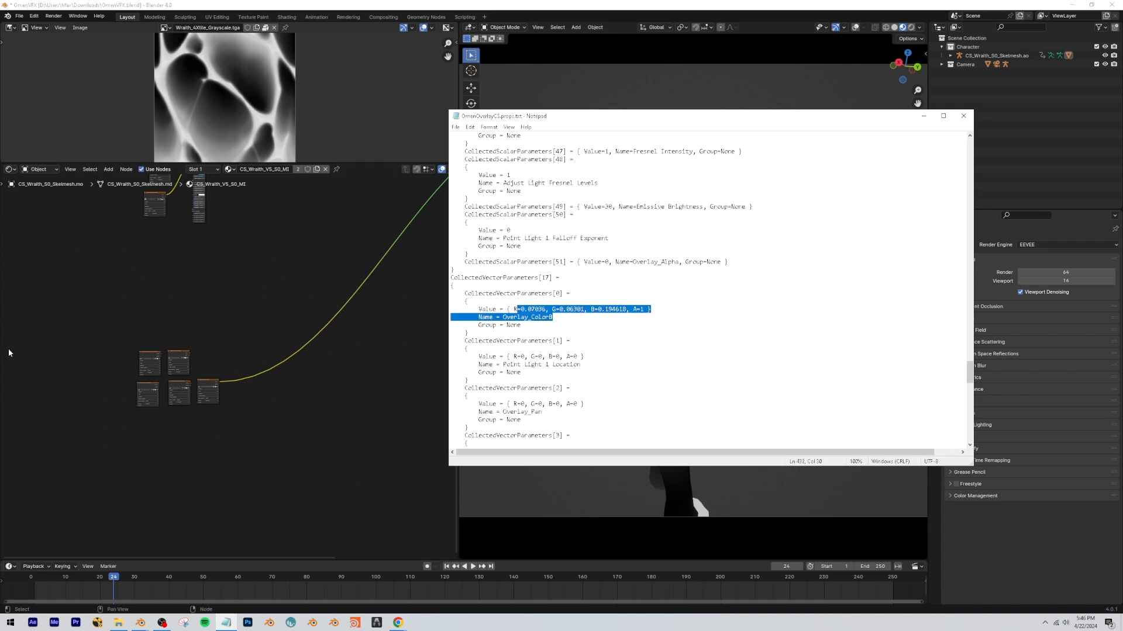
middle_drag(133, 334, 165, 325)
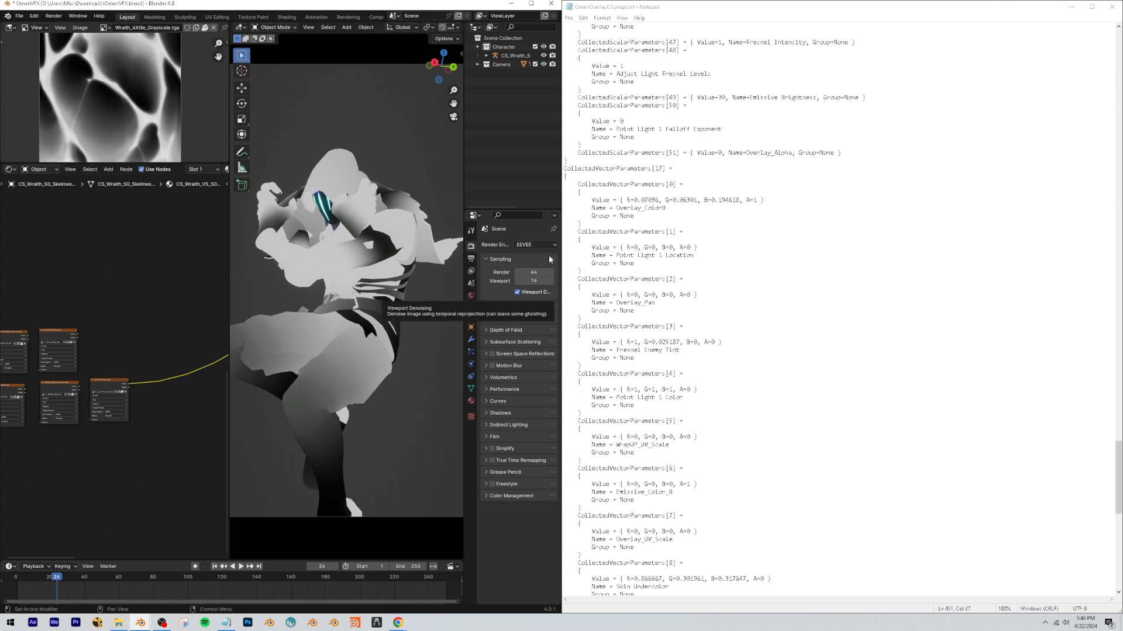
Add an RGB node above the overlay image texture nodes.
scroll(56, 319, up, 2)
middle_drag(56, 318, 75, 352)
scroll(78, 256, up, 4)
key(shift+a)
text(rgb)
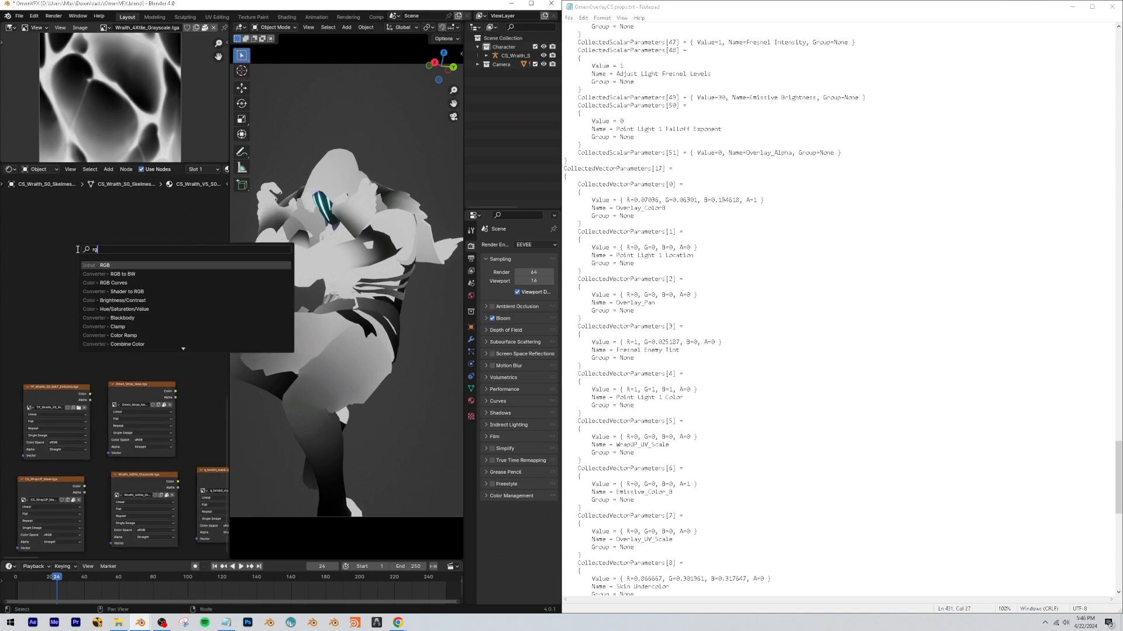
key(Return)
click(72, 253)
Copy Overlay_ColorB's red value from the properties file and set the RGB node's red to 0.07036.
scroll(101, 329, up, 7)
scroll(656, 202, down, 2)
drag(634, 154, 656, 156)
key(ctrl+c)
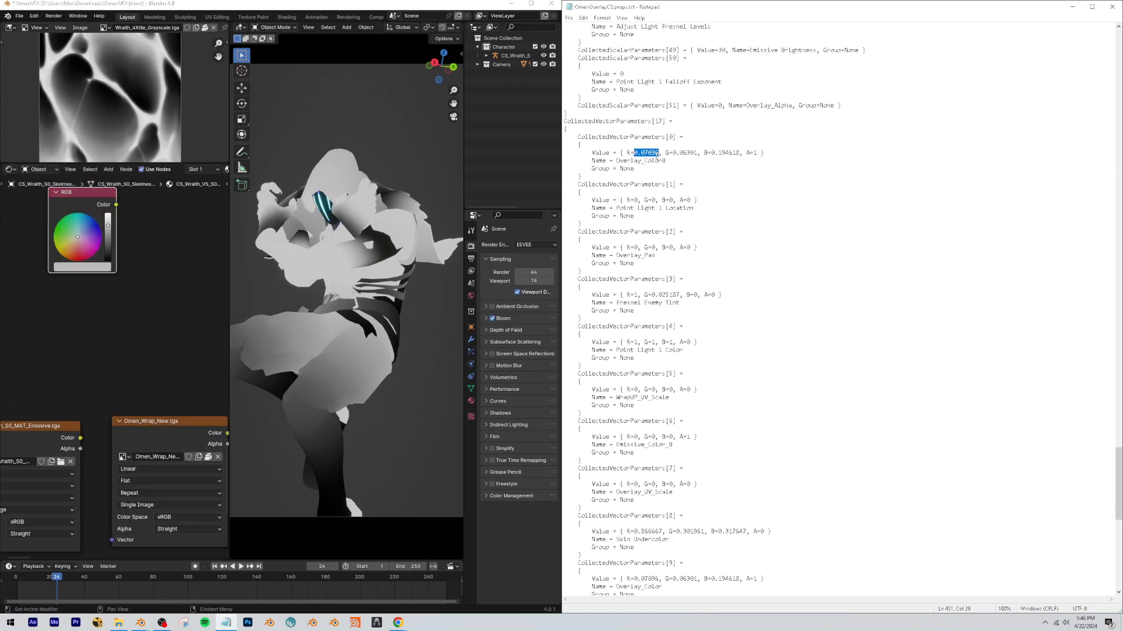
click(84, 265)
click(88, 223)
key(ctrl+v)
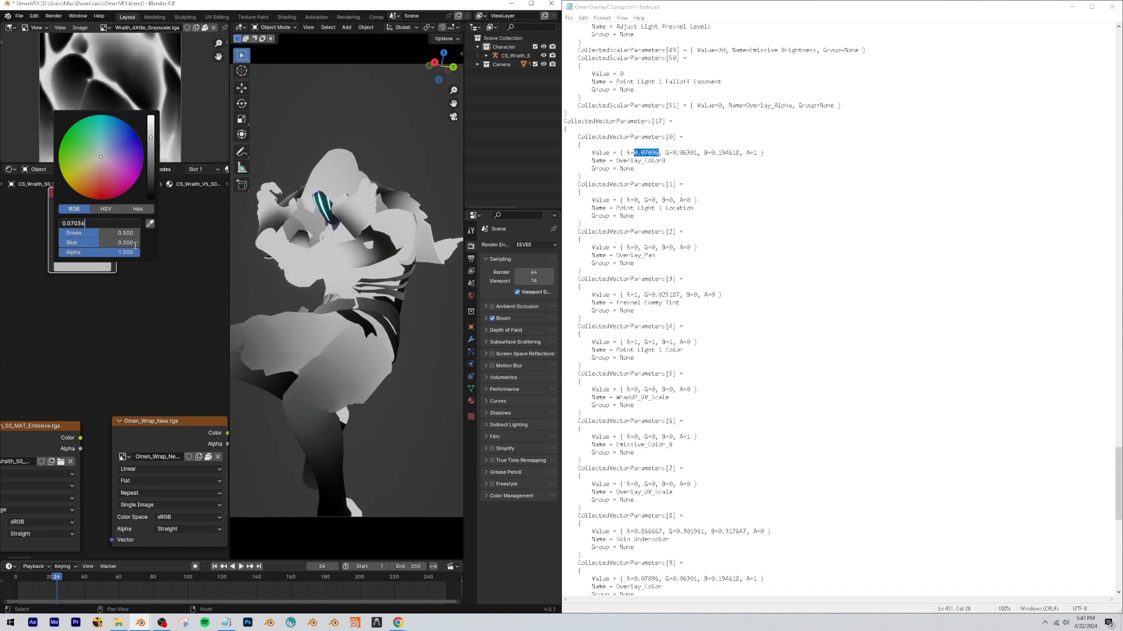
key(Return)
Set the RGB node's green to 0.06301 and blue to 0.194618 from Overlay_ColorB, and move the node slightly lower.
drag(673, 153, 739, 154)
click(98, 265)
click(87, 232)
text(0.06301)
key(Return)
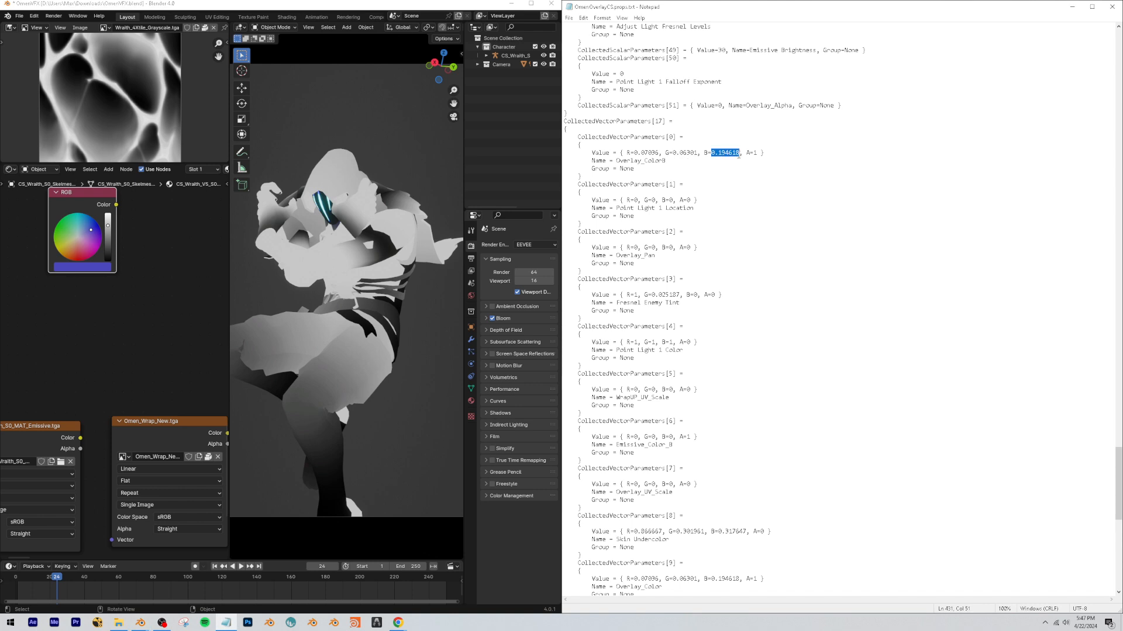
drag(72, 203, 62, 242)
middle_drag(88, 276, 84, 294)
scroll(84, 293, down, 1)
key(shift+d)
click(163, 298)
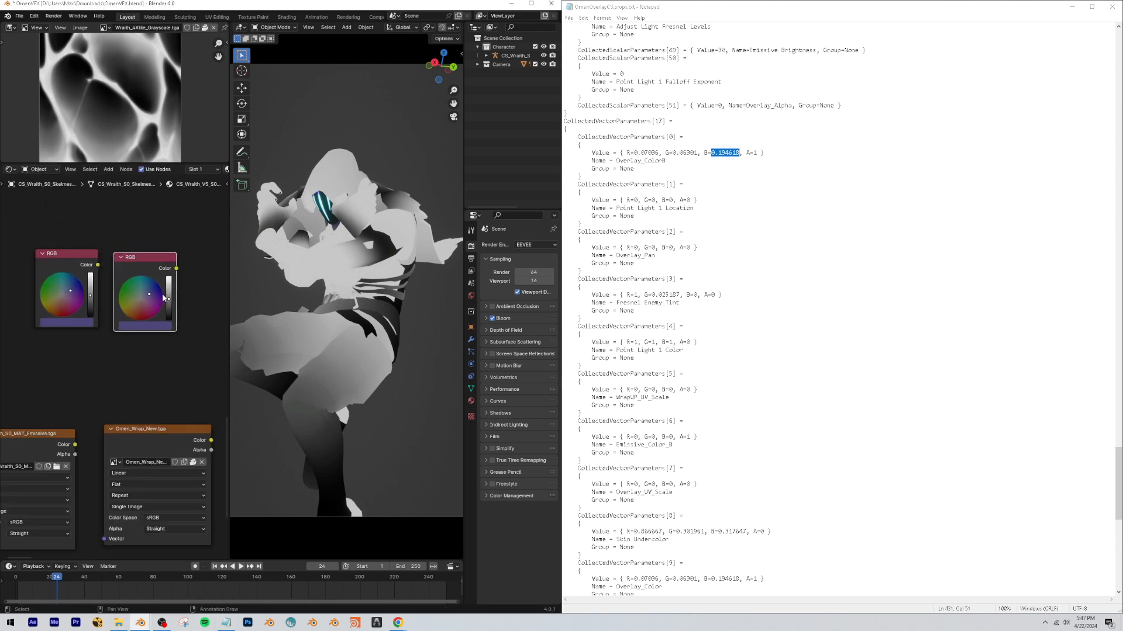
scroll(690, 319, down, 5)
scroll(689, 428, down, 2)
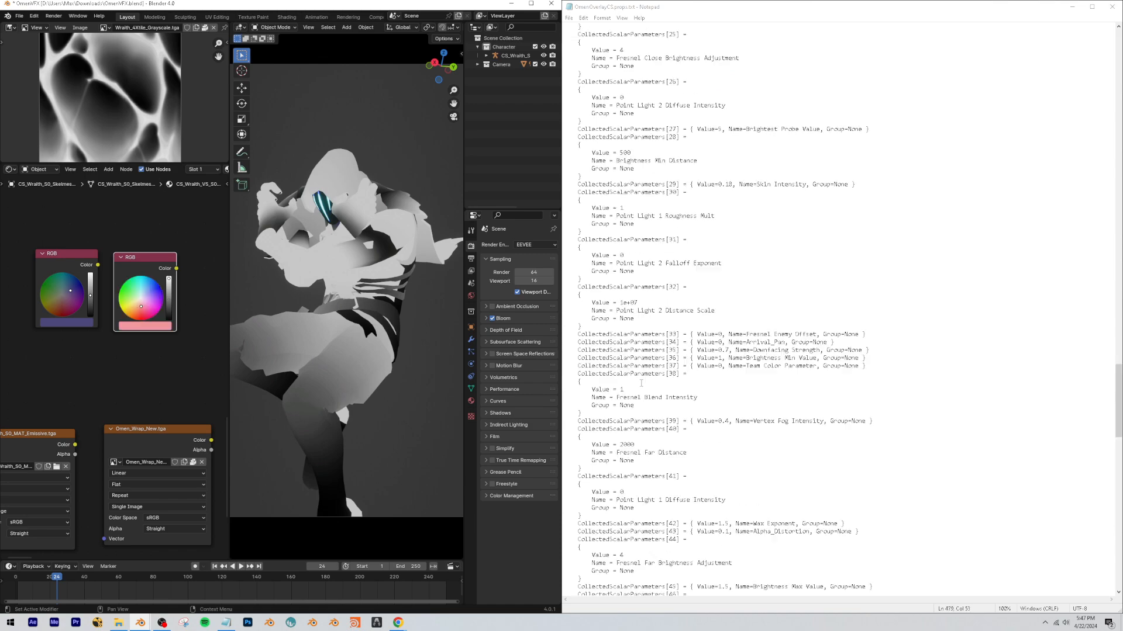
scroll(637, 386, up, 20)
scroll(637, 386, down, 20)
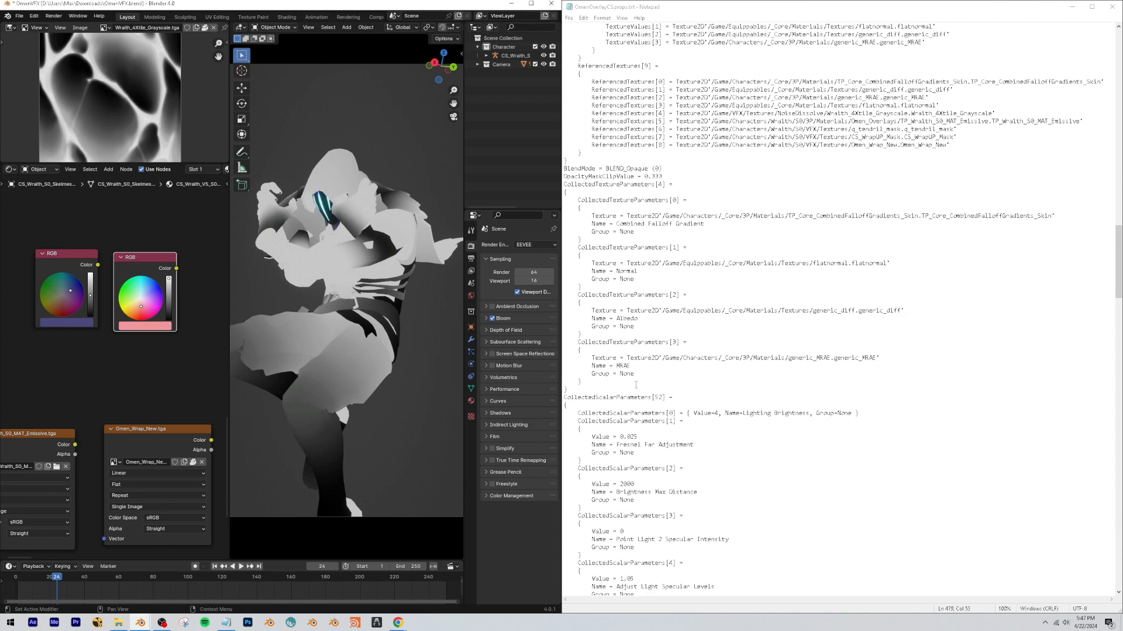
scroll(163, 283, down, 1)
scroll(163, 282, down, 5)
drag(166, 258, 82, 338)
mouse_move(126, 309)
mouse_down()
mouse_move(128, 287)
mouse_move(127, 308)
mouse_up()
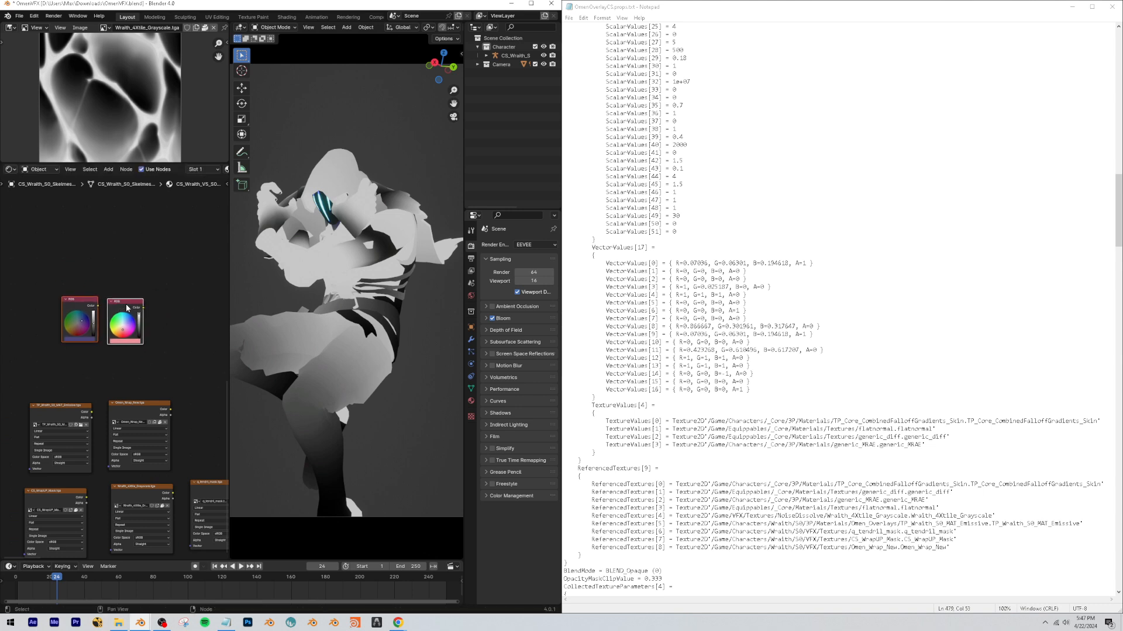
key(x)
scroll(135, 316, down, 1)
scroll(122, 394, down, 6)
drag(66, 335, 175, 477)
click(127, 317)
scroll(127, 351, down, 11)
scroll(85, 354, up, 10)
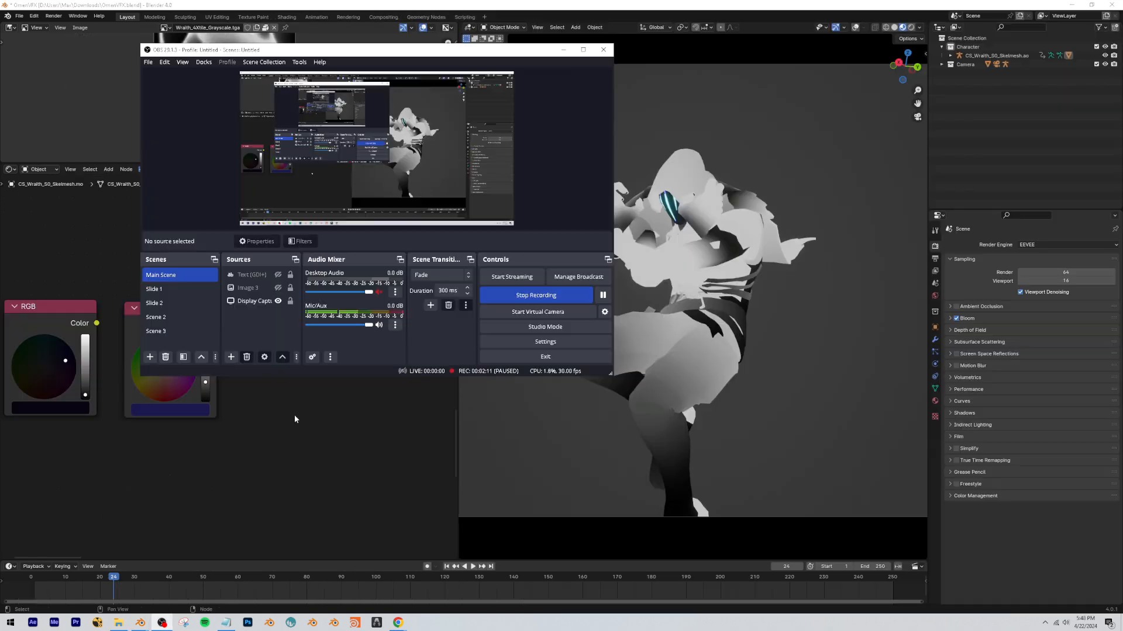
Check the hex codes of the dark and bright RGB nodes' colors.
middle_drag(222, 397, 226, 401)
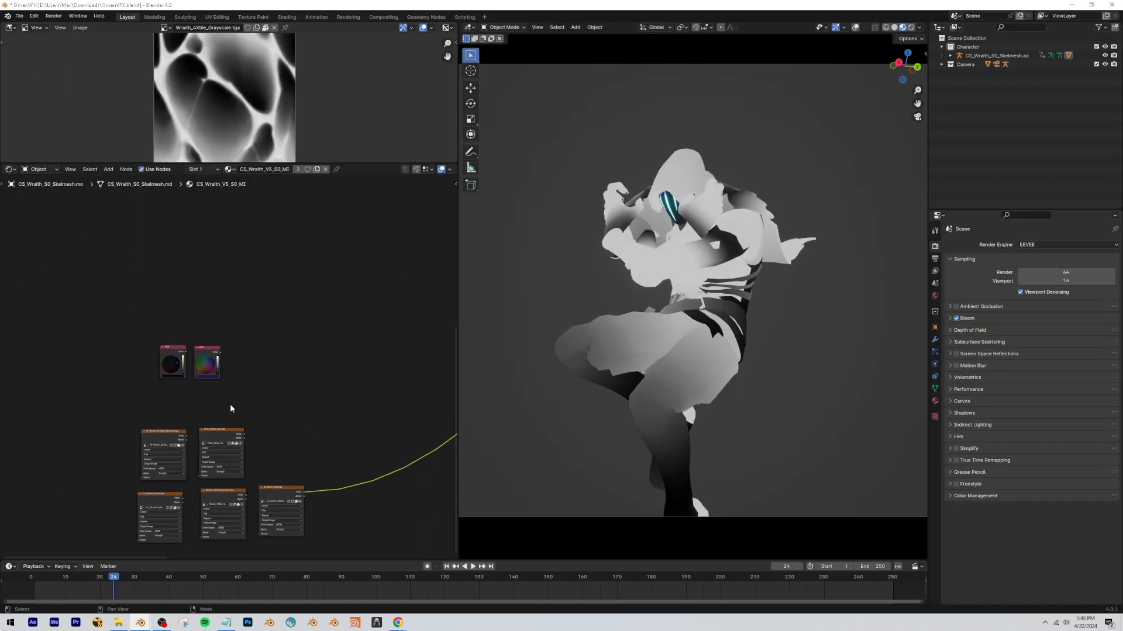
scroll(268, 316, up, 2)
scroll(229, 376, up, 4)
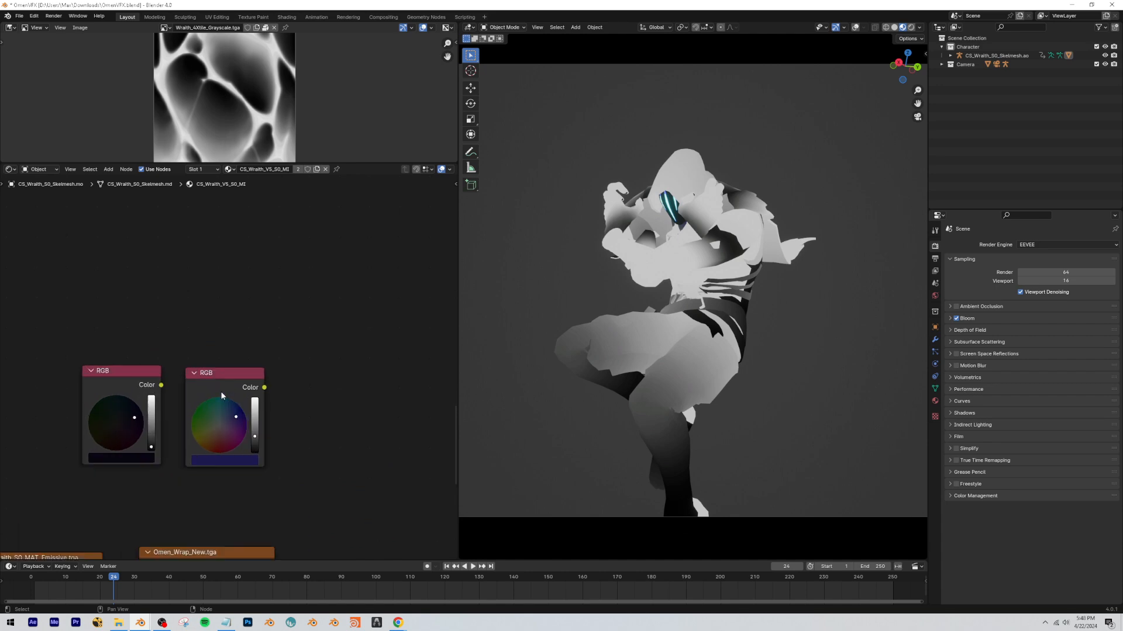
click(226, 622)
click(292, 305)
scroll(204, 422, down, 5)
scroll(199, 430, up, 5)
click(119, 466)
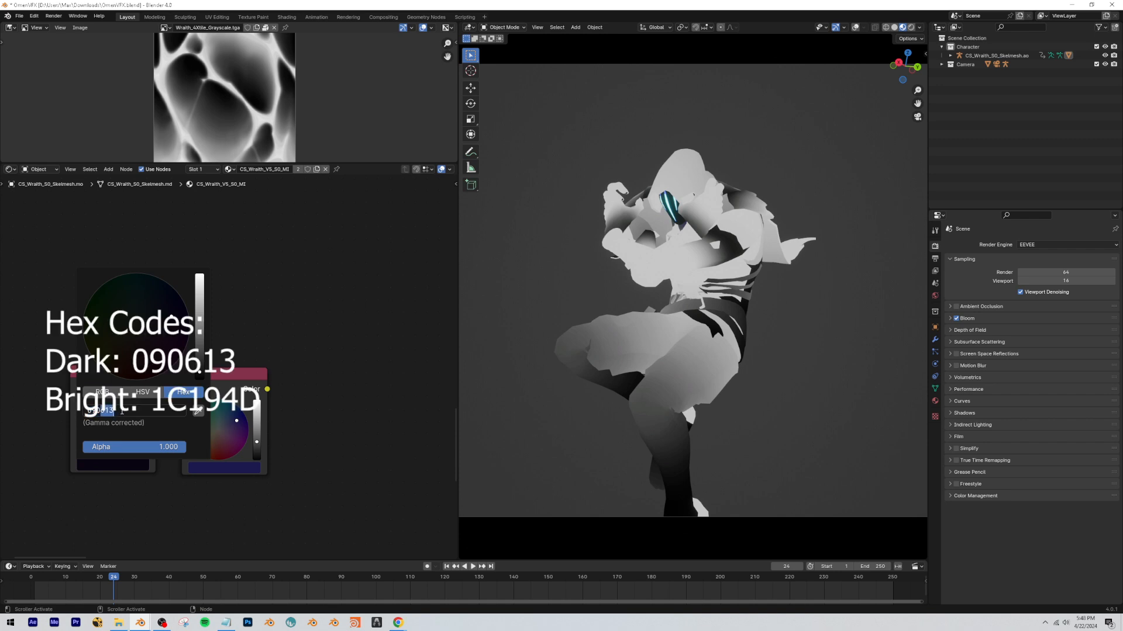
click(226, 468)
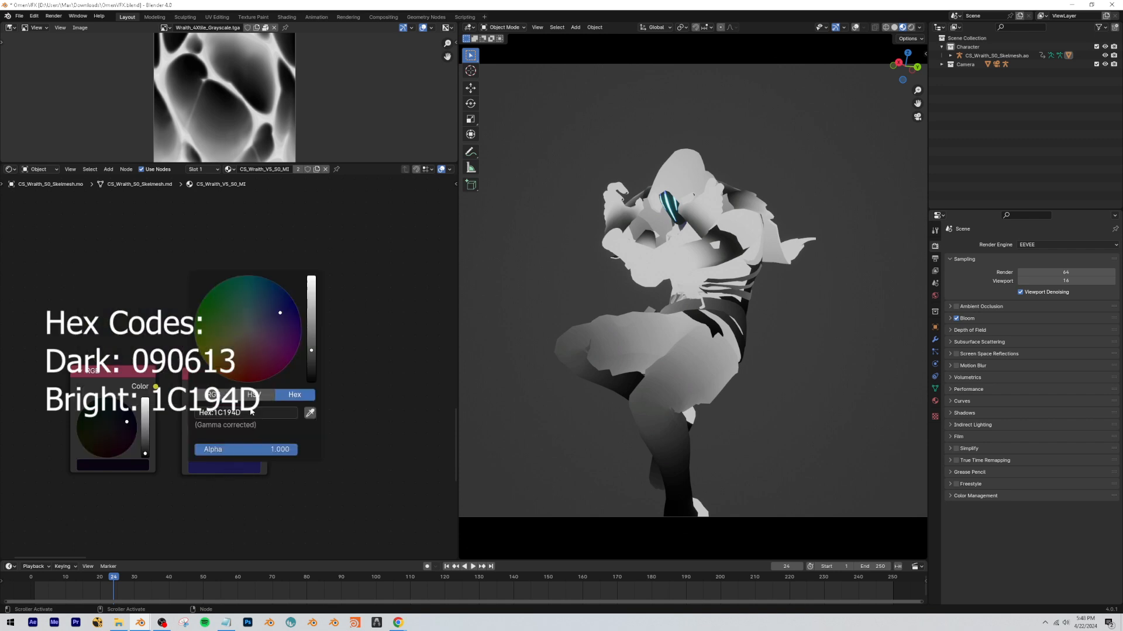
click(232, 413)
key(ctrl+c)
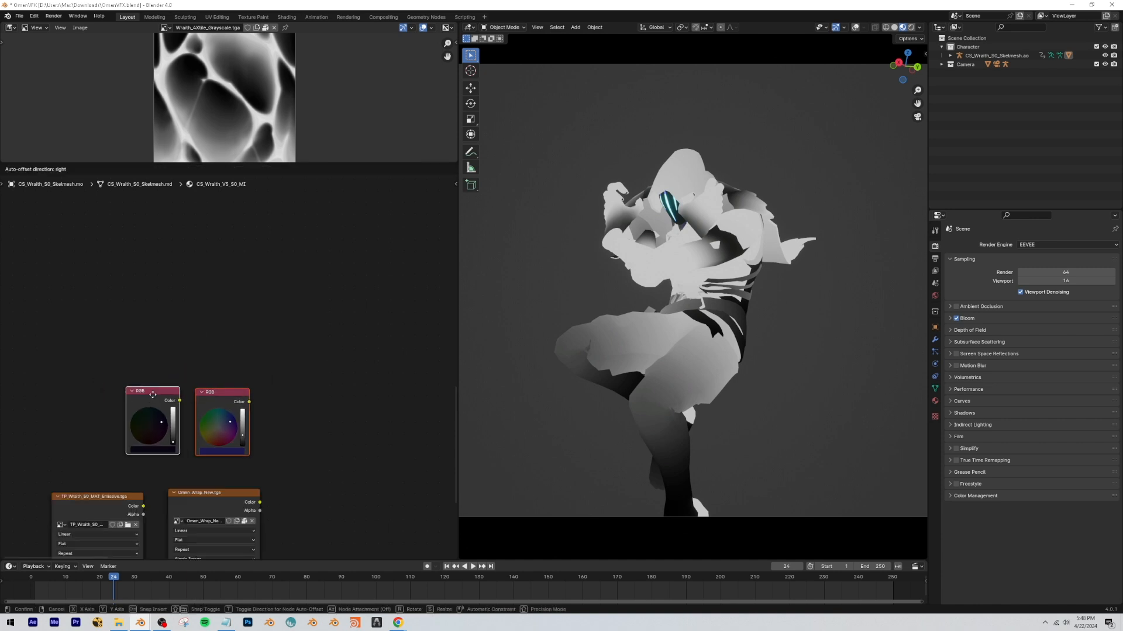
Move both RGB nodes down just above the image texture nodes and preview Omen_Wrap_New.tga on the model.
drag(146, 391, 70, 417)
click(116, 353)
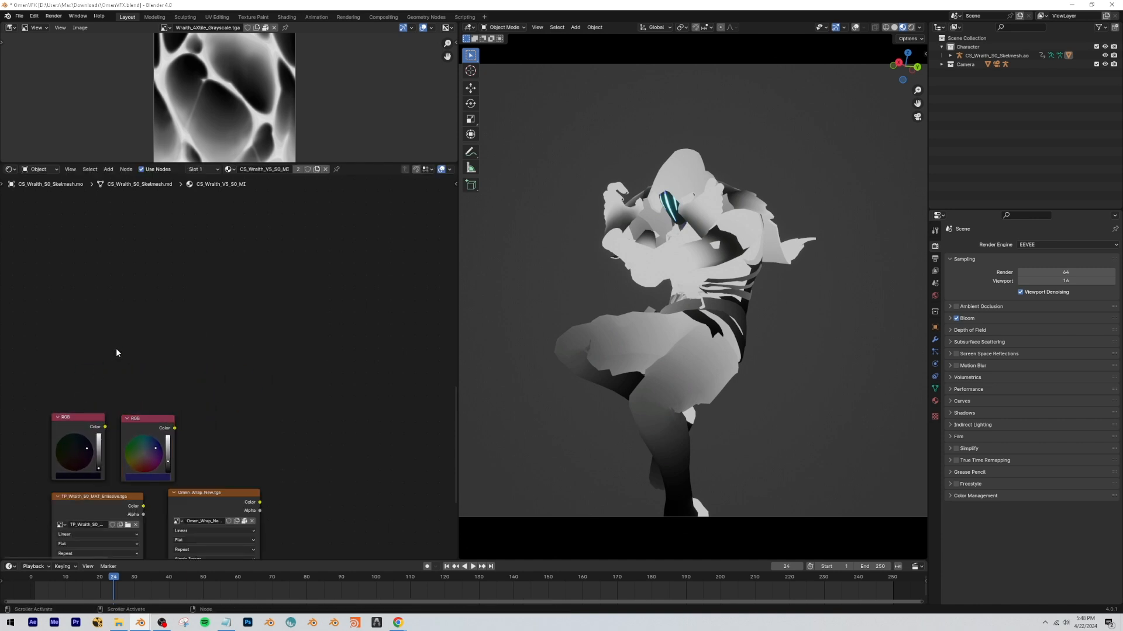
scroll(176, 383, down, 7)
middle_drag(309, 431, 274, 368)
scroll(274, 369, up, 1)
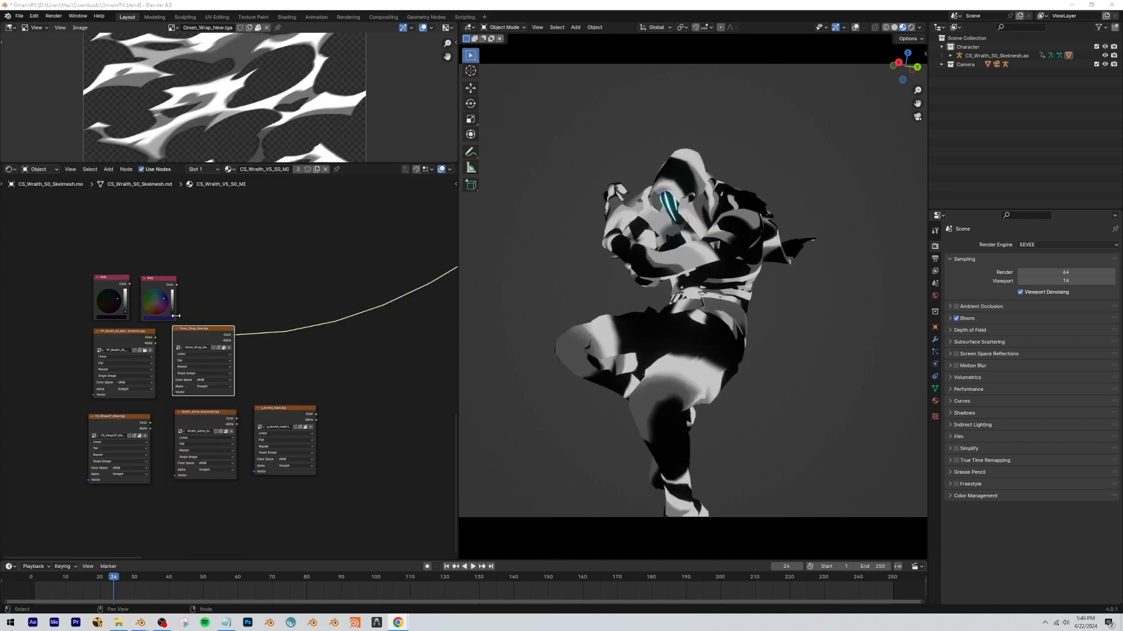
scroll(228, 365, up, 3)
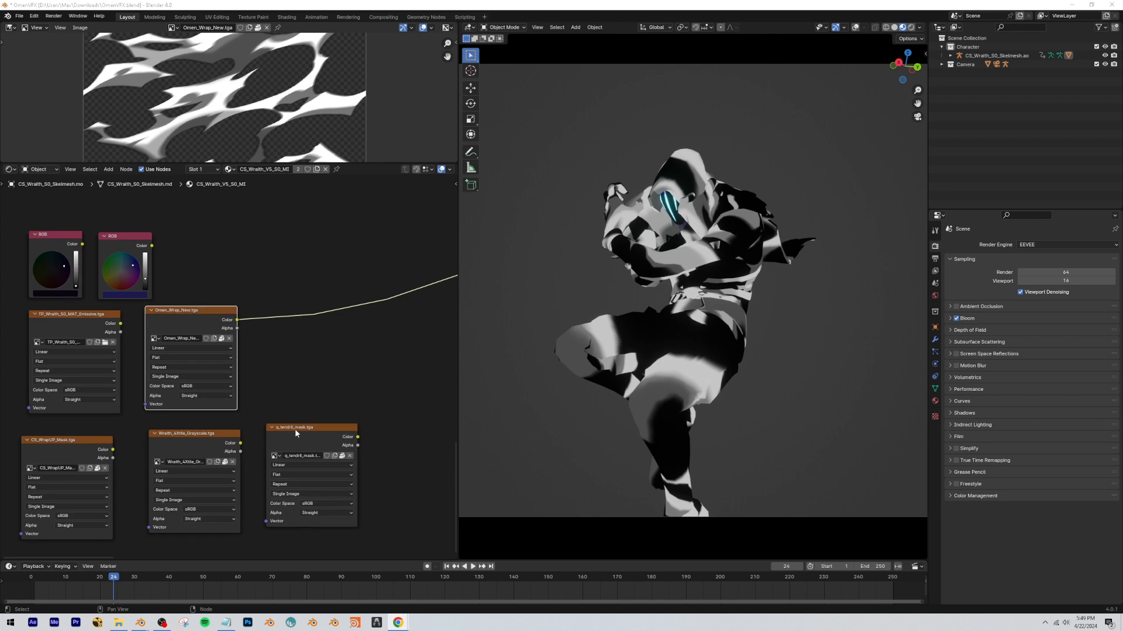
Preview q_tendril_mask.tga on the model, move its node away from the other textures, and add Texture Coordinate and Mapping nodes to it.
ctrl+shift+click(295, 429)
drag(298, 438, 333, 428)
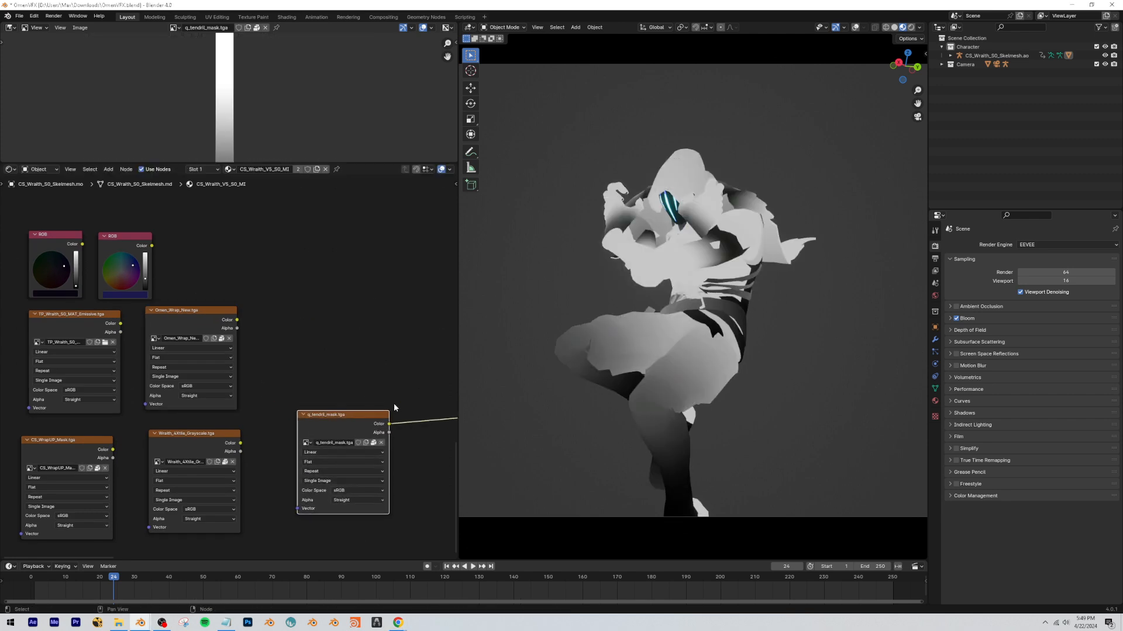
middle_drag(370, 402, 233, 328)
key(ctrl+t)
click(262, 348)
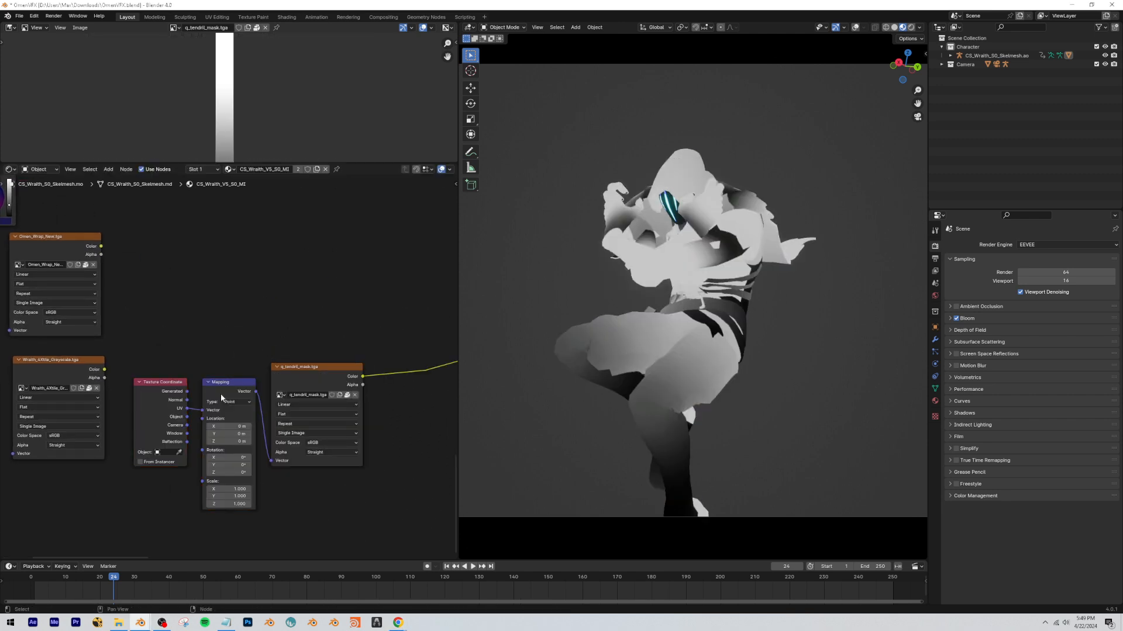
mouse_move(231, 433)
mouse_down()
mouse_move(249, 433)
mouse_move(211, 433)
mouse_move(251, 434)
mouse_up()
key(ctrl+z)
key(ctrl+z)
Drive the Mapping node's Y location with the expression #frame/50 and play the animation to test the scrolling mask.
click(233, 434)
text(#frame/)
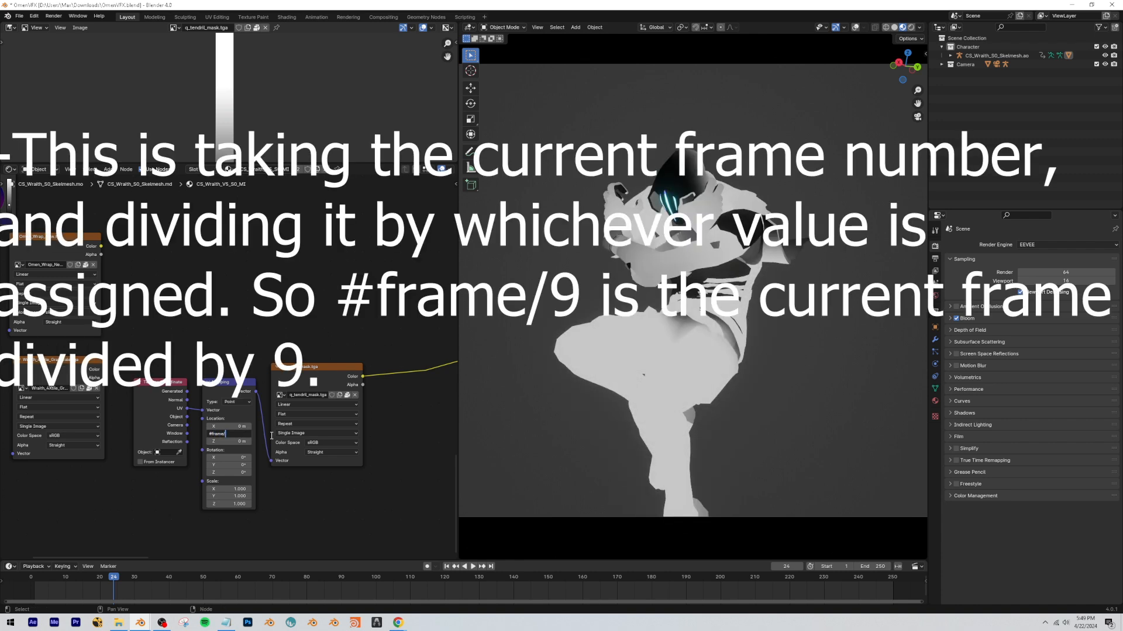
text(50)
key(Return)
key(space)
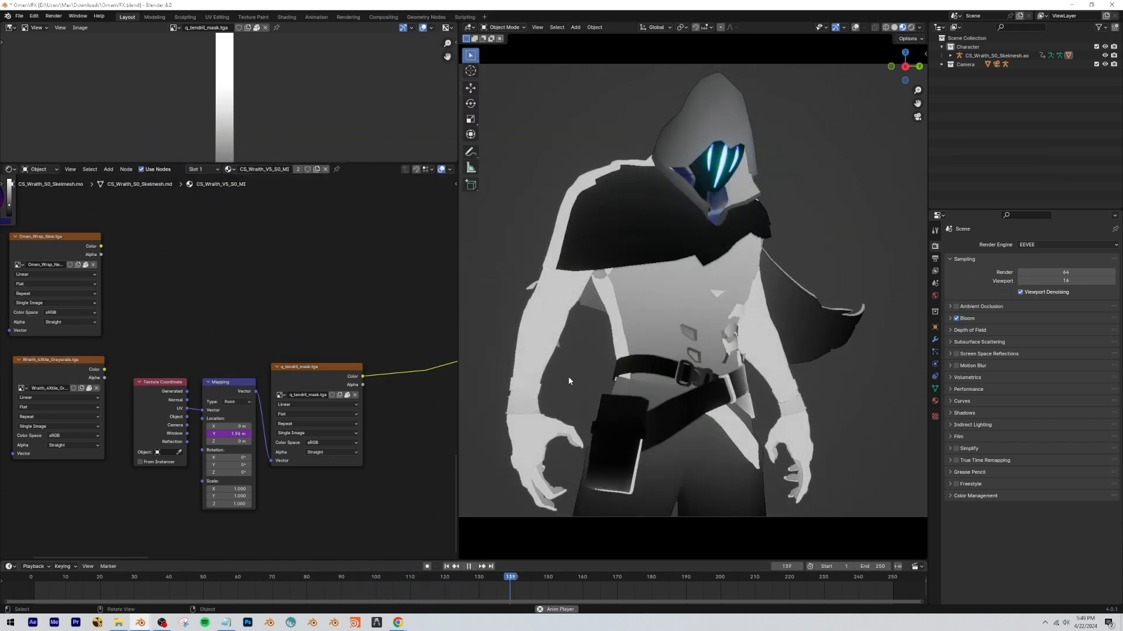
key(space)
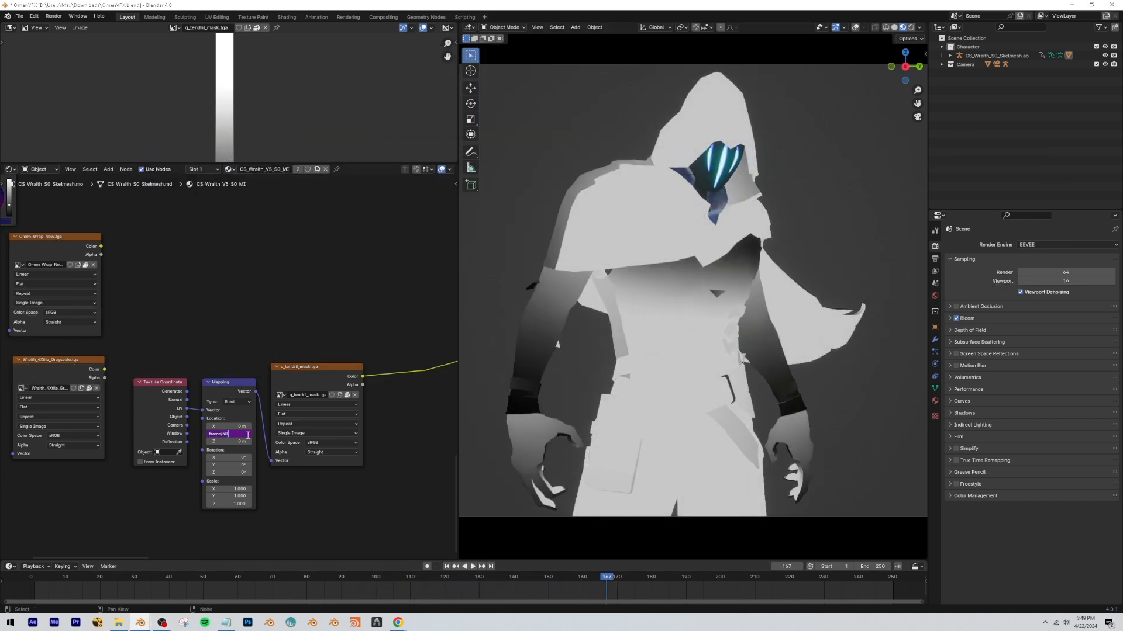
Change the Y location driver expression to frame/9 and replay the animation from near the start.
key(Return)
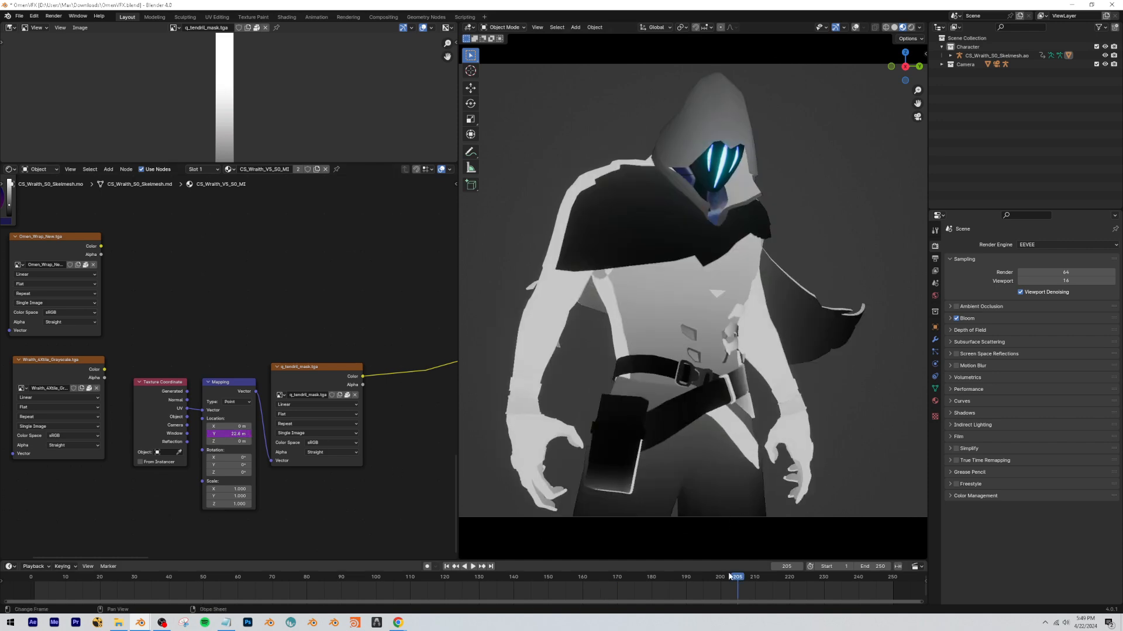
drag(730, 577, 34, 527)
key(space)
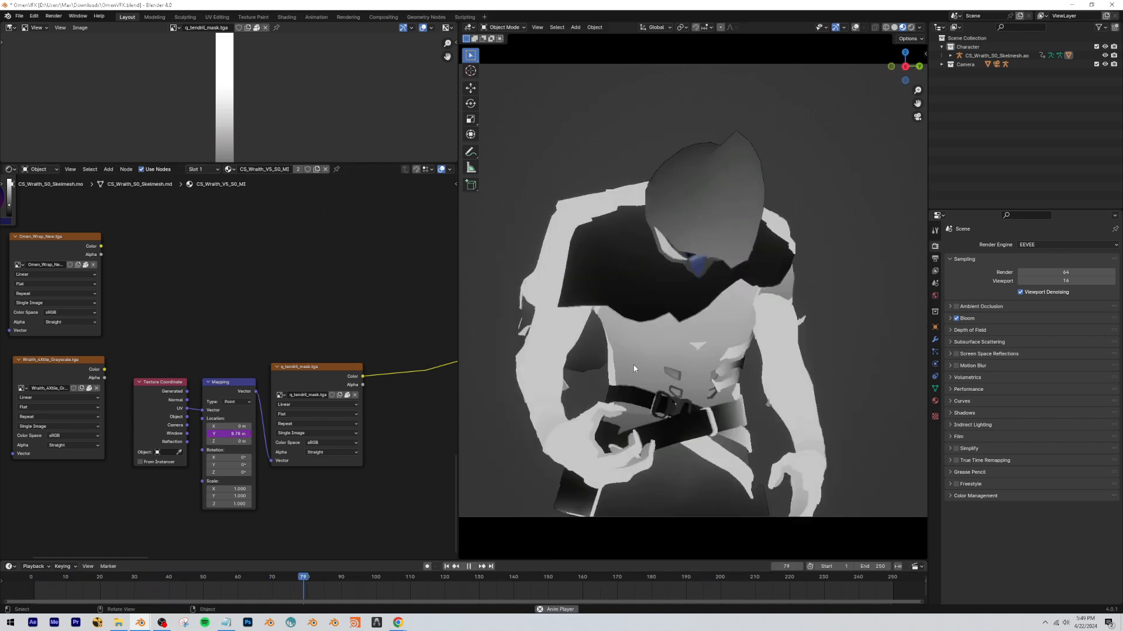
key(space)
Move the tendril mask node group further down, the Wraith grayscale texture node up, and the Omen_Wrap_New.tga node down beside CS_WrapUP_Mask.tga.
scroll(179, 419, down, 2)
drag(179, 419, 114, 506)
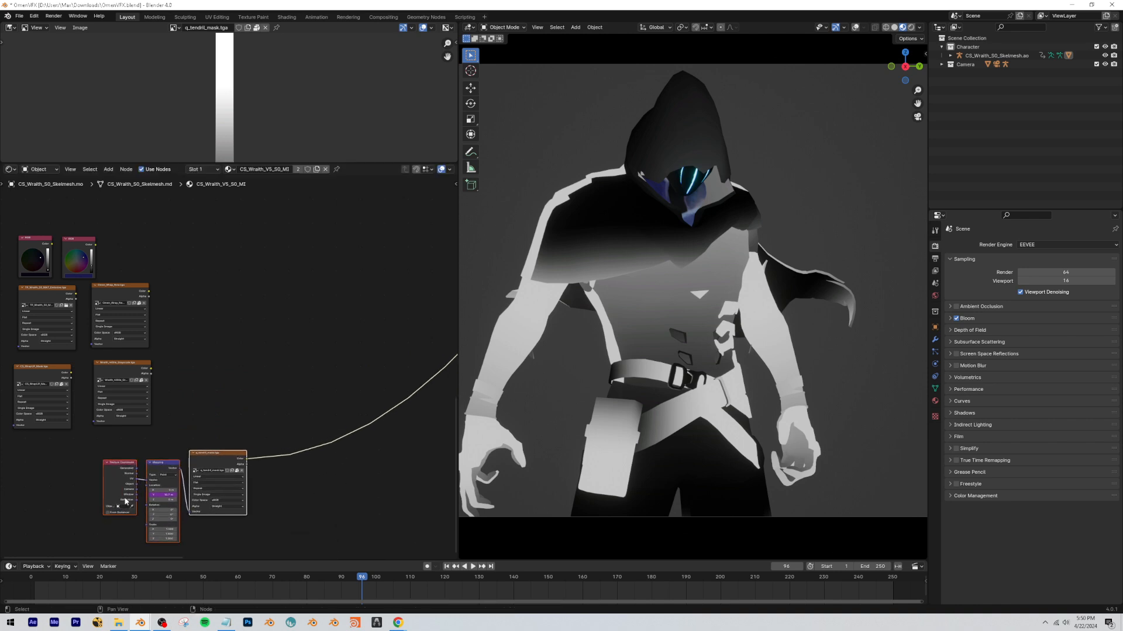
click(199, 413)
scroll(297, 433, up, 2)
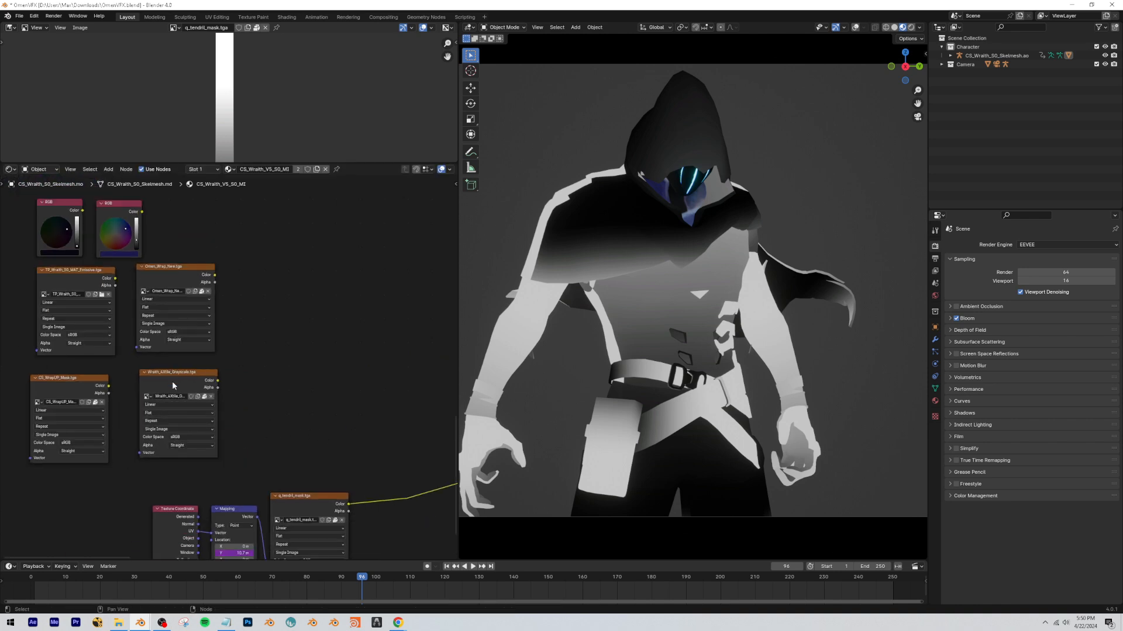
drag(172, 386, 223, 255)
drag(158, 274, 163, 406)
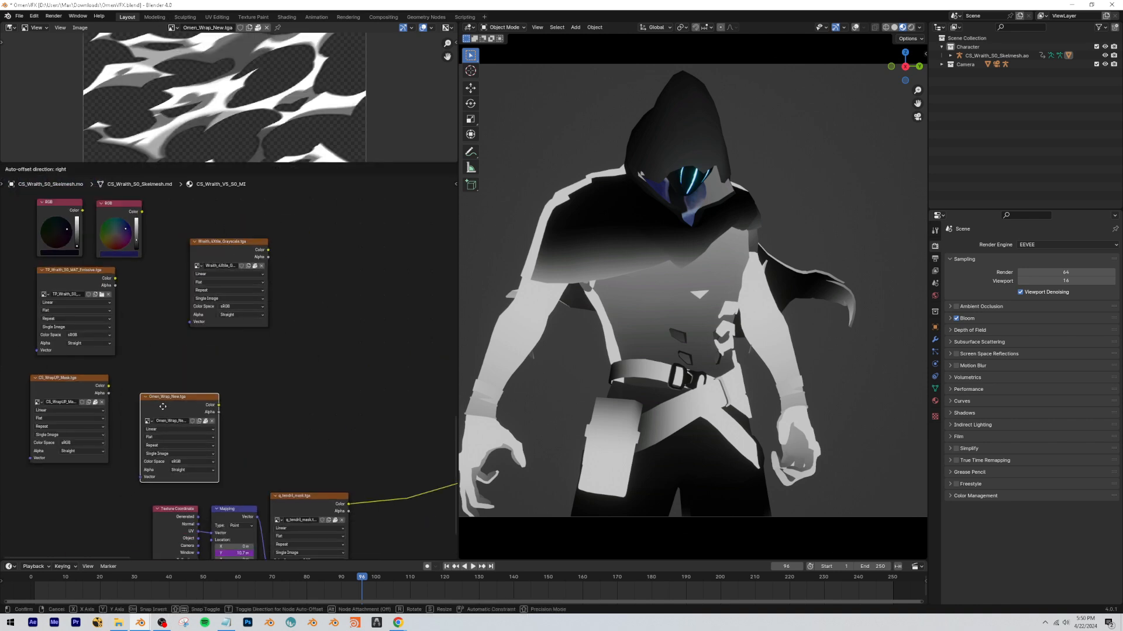
click(251, 419)
Add a color Mix node after q_tendril_mask.tga and set its blending mode to Add.
scroll(254, 420, up, 1)
middle_drag(253, 420, 176, 389)
key(shift+a)
text(mix)
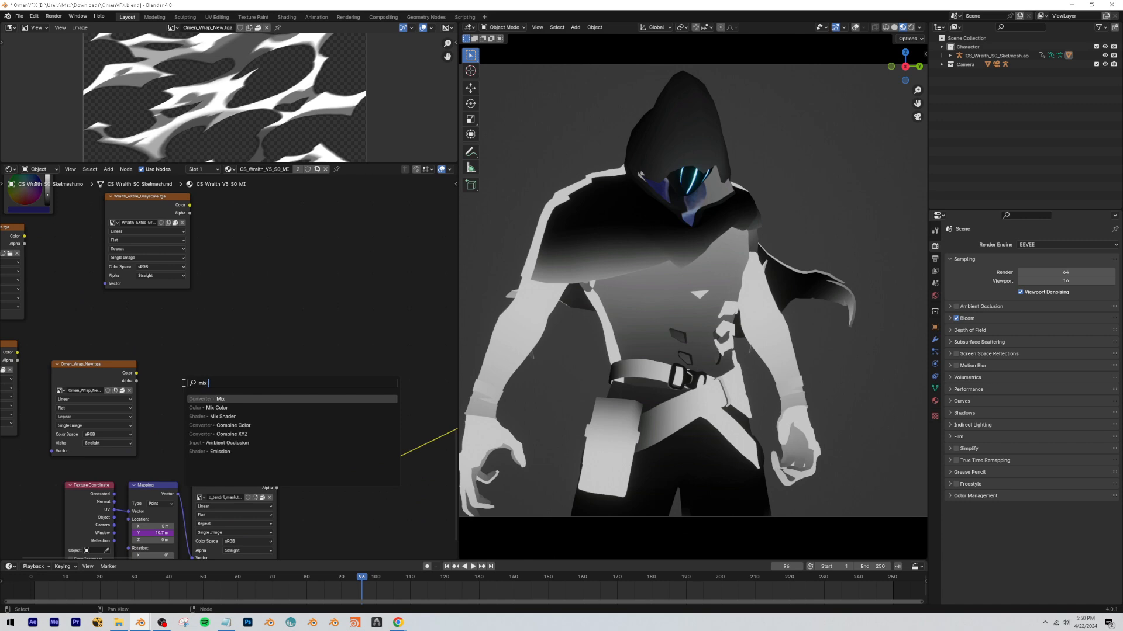
key(Return)
click(325, 409)
click(344, 438)
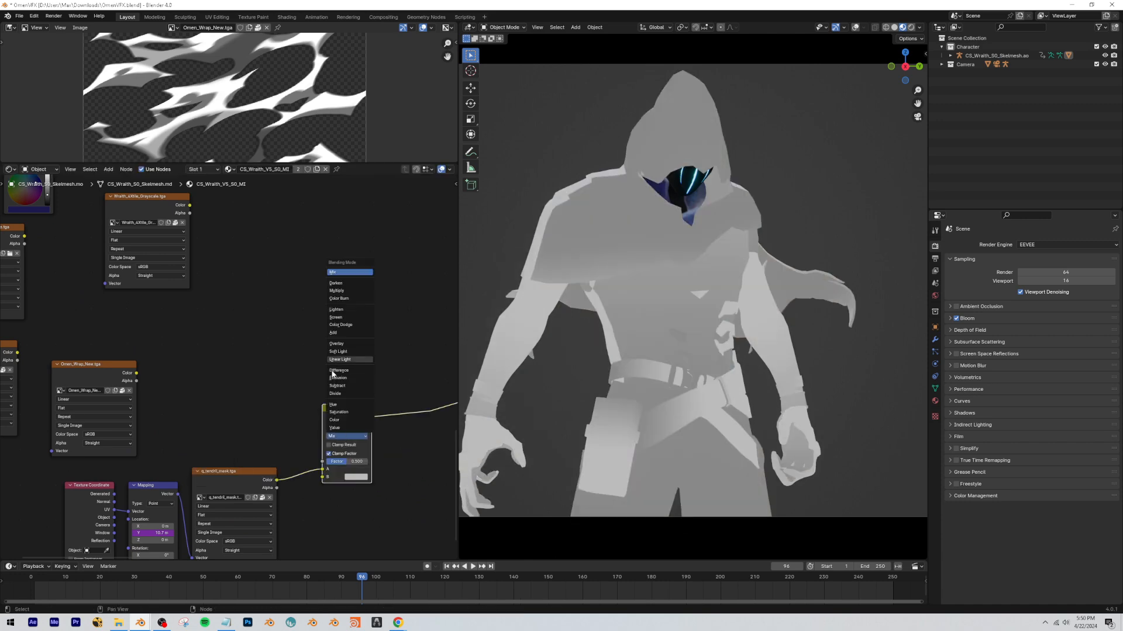
click(332, 332)
Feed CS_WrapUP_Mask.tga into the Add node's B input, set the factor to 1.000, and place the mask node above the tendril mask.
ctrl+shift+click(94, 371)
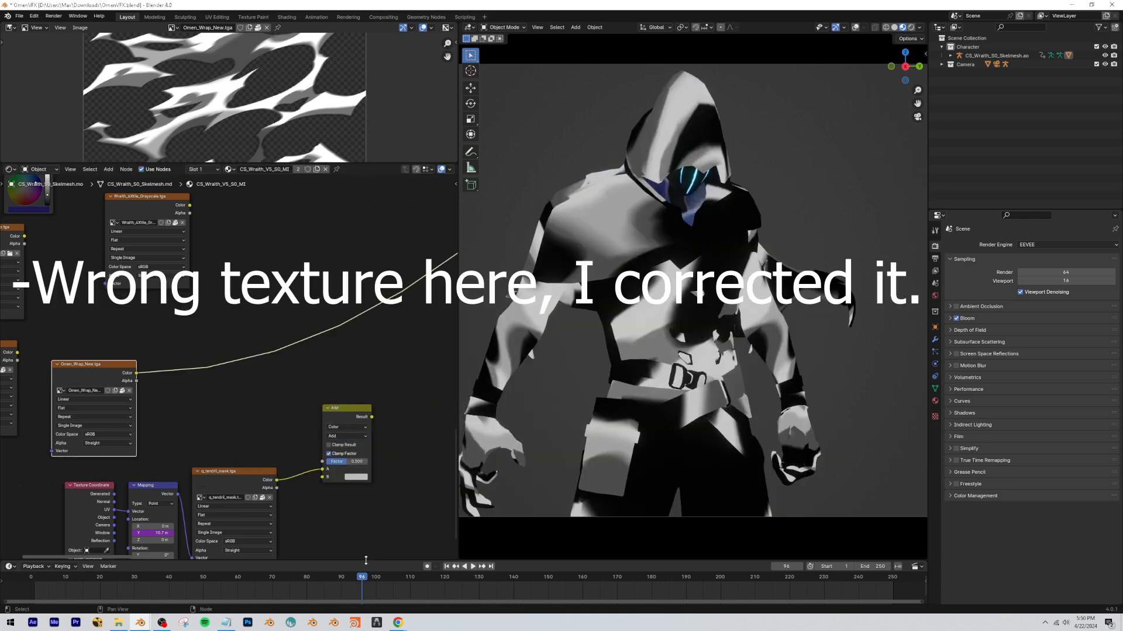
drag(362, 577, 321, 577)
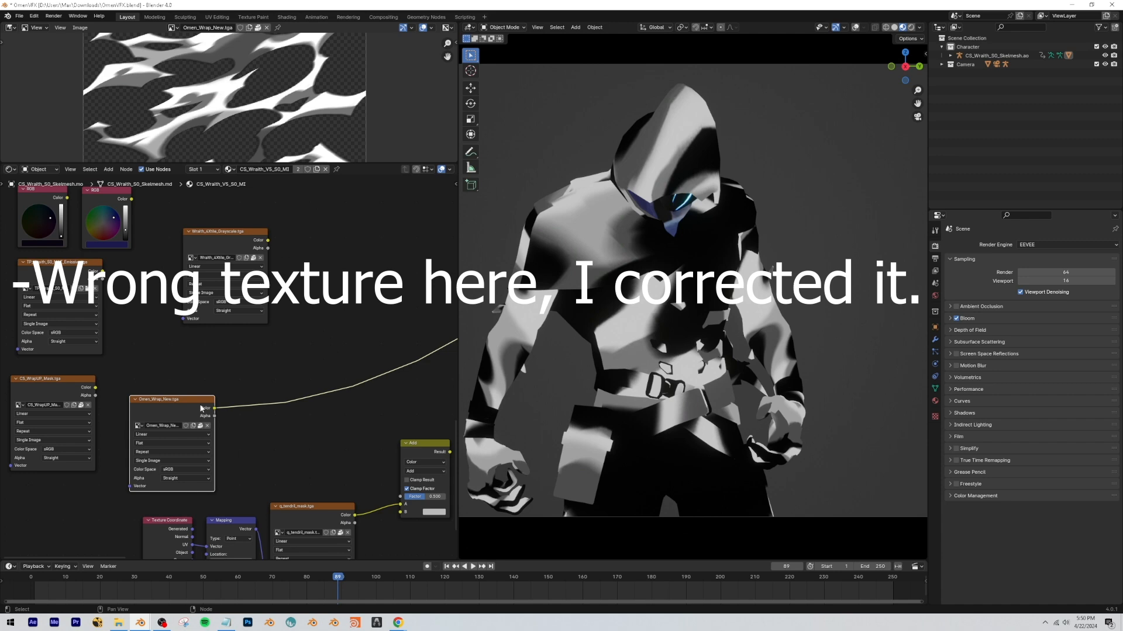
ctrl+shift+click(404, 445)
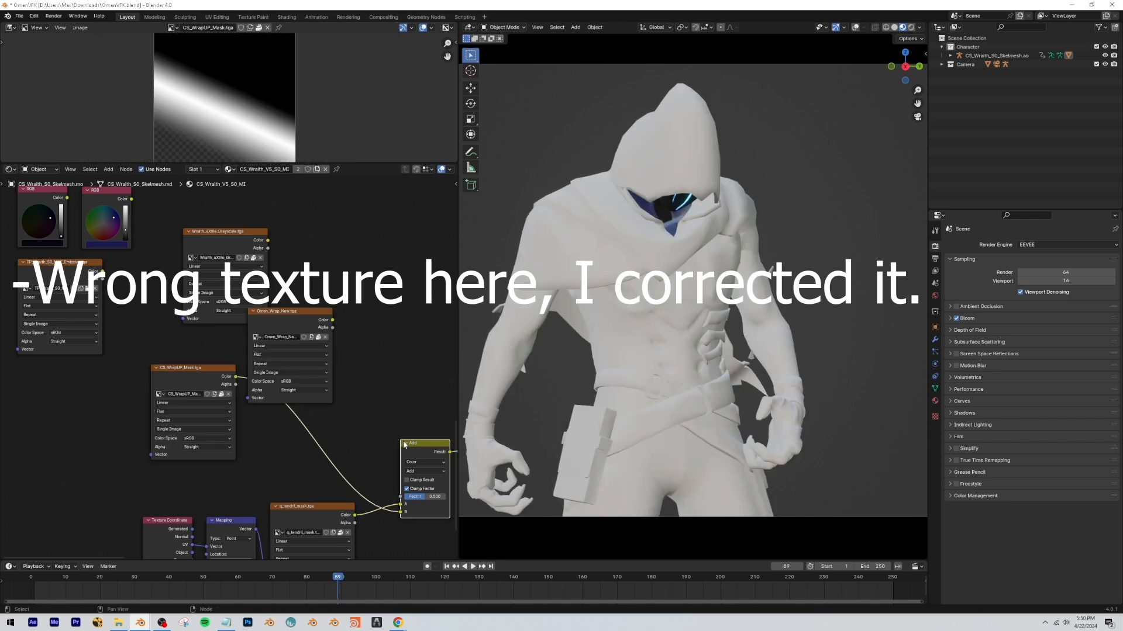
middle_drag(403, 445, 313, 421)
drag(337, 479, 360, 479)
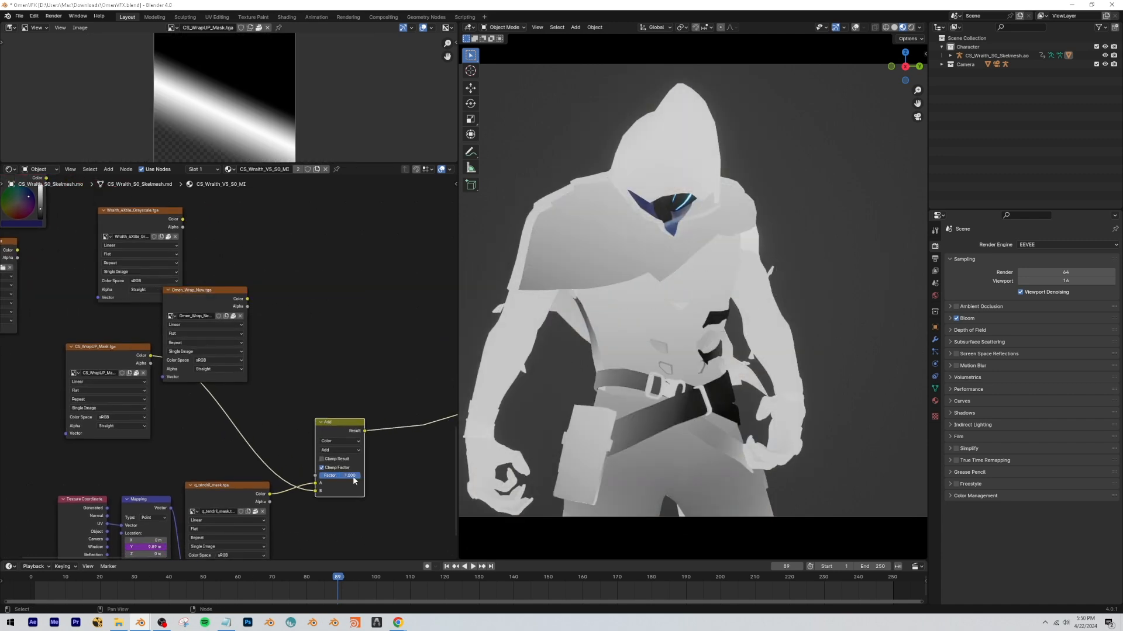
drag(110, 356, 182, 398)
Compare the model with the Add node muted and unmuted, and play the animation to check the combined masks.
click(317, 356)
drag(338, 577, 306, 572)
click(349, 429)
key(m)
key(m)
key(m)
key(m)
key(m)
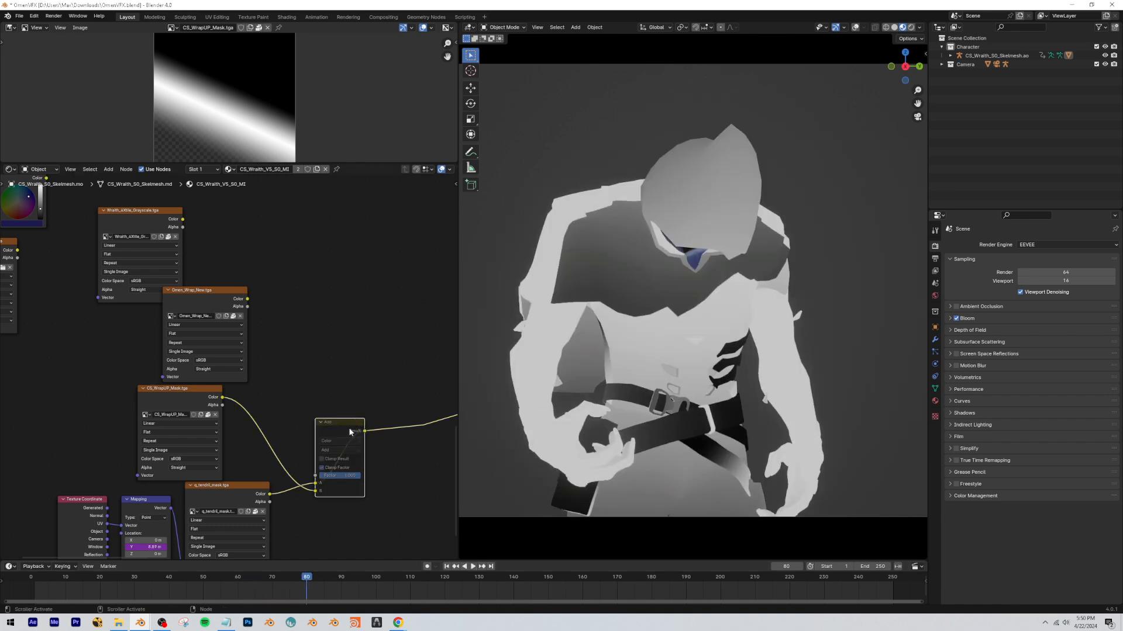
key(m)
drag(310, 579, 108, 574)
key(space)
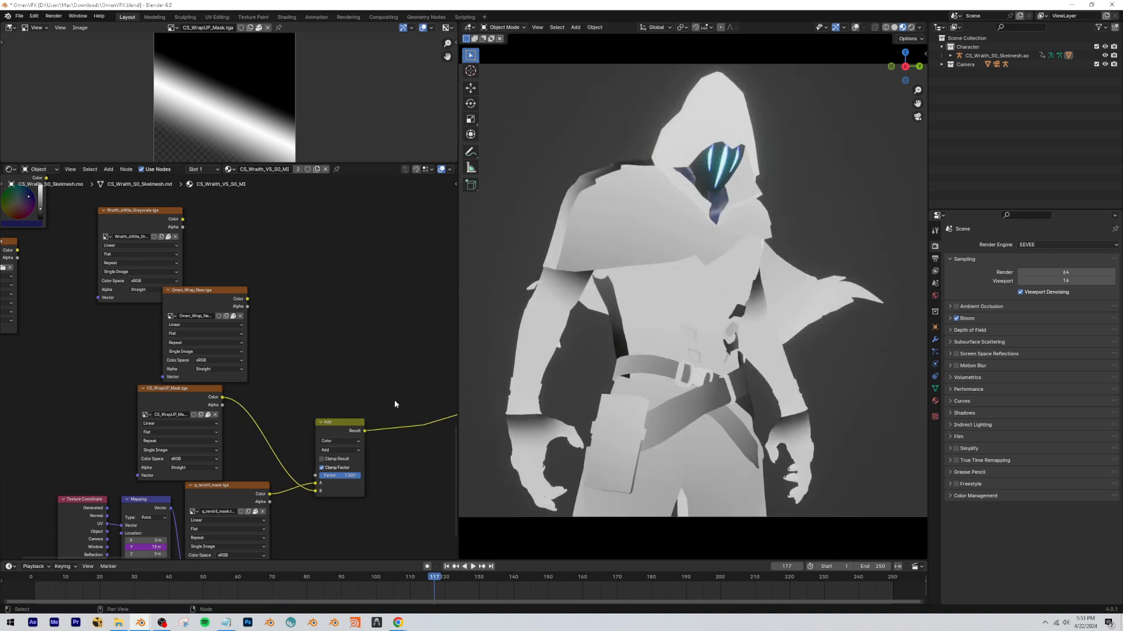
Move the Omen_Wrap_New.tga node back beside the other unused textures, away from the combined mask nodes.
scroll(390, 411, down, 7)
drag(201, 334, 88, 356)
middle_drag(321, 345, 161, 326)
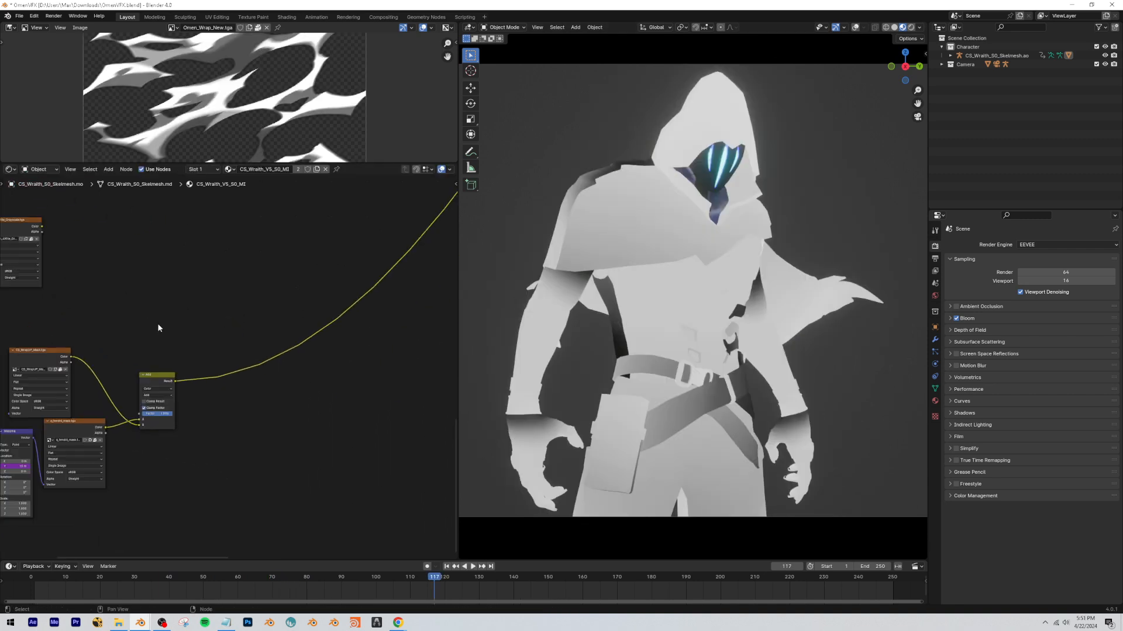
scroll(160, 326, down, 5)
click(384, 408)
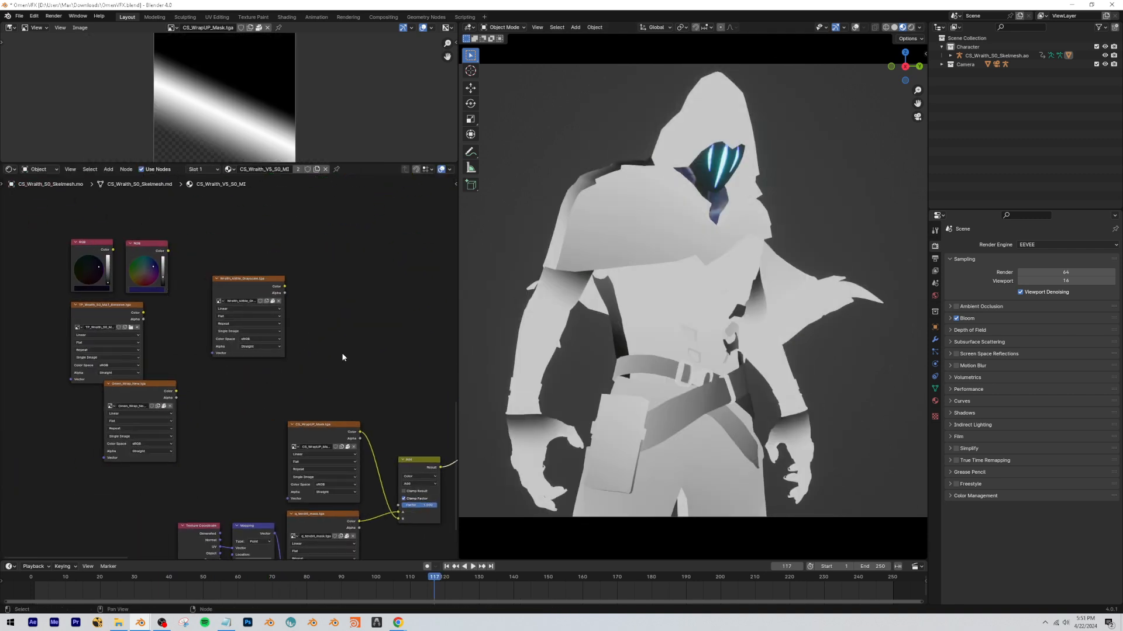
Add a Color Ramp after the Add node and paste the bright RGB node's color into its white stop.
click(148, 289)
click(303, 319)
middle_drag(379, 333, 164, 280)
click(297, 394)
click(292, 369)
key(ctrl+v)
click(302, 427)
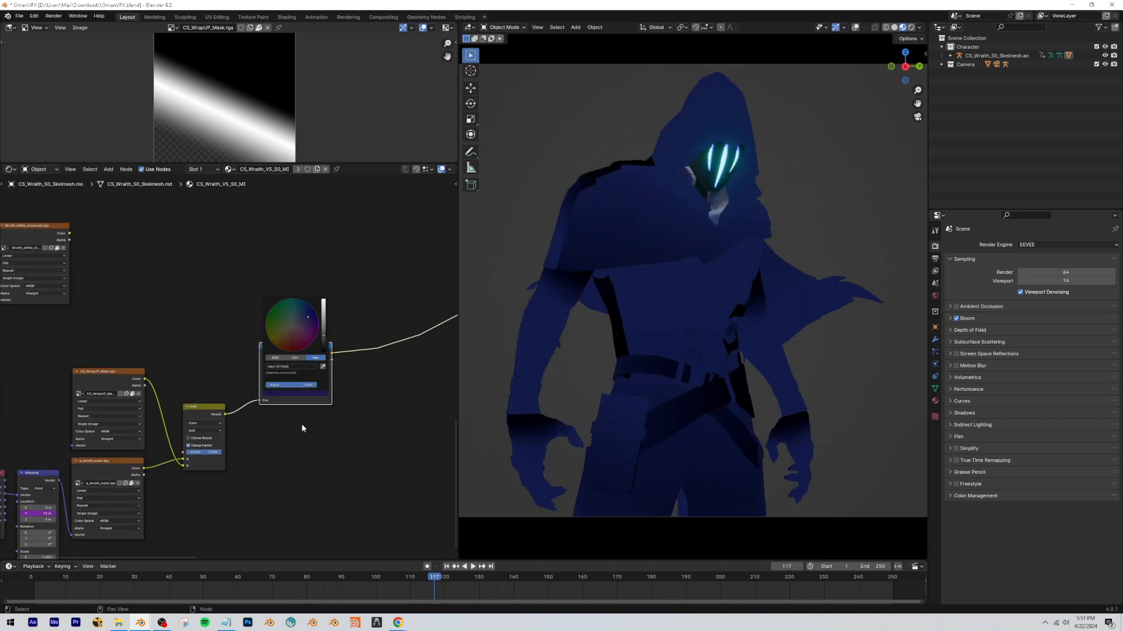
Paste the dark RGB node's color into the Color Ramp's black stop and move the bright stop to about position 0.736.
middle_drag(102, 321, 293, 367)
click(53, 281)
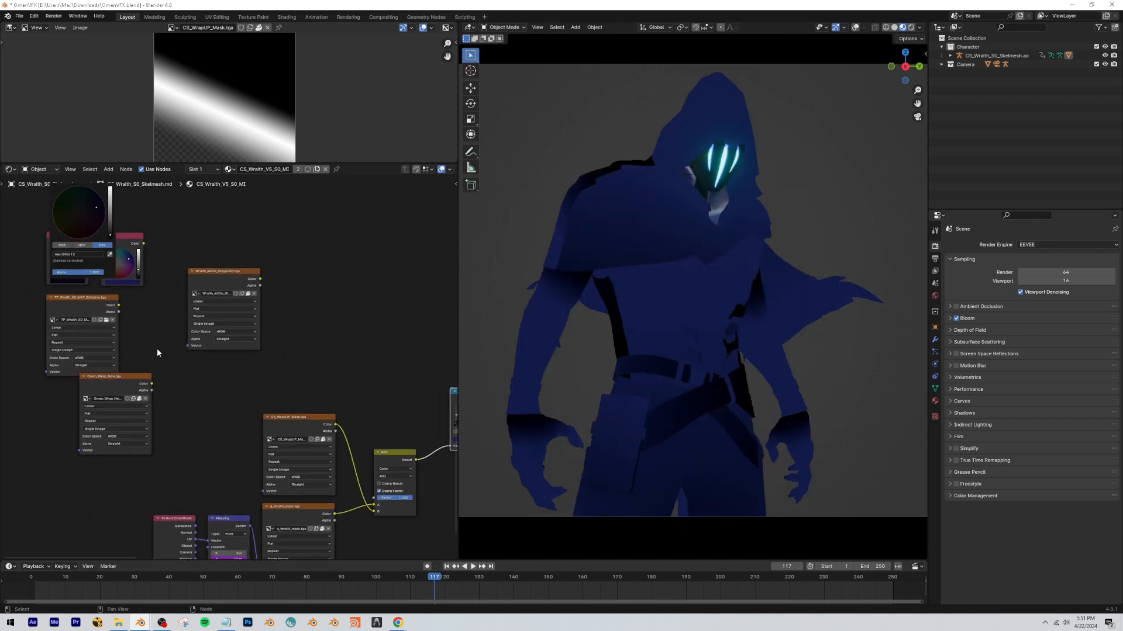
middle_drag(362, 383, 201, 346)
click(299, 395)
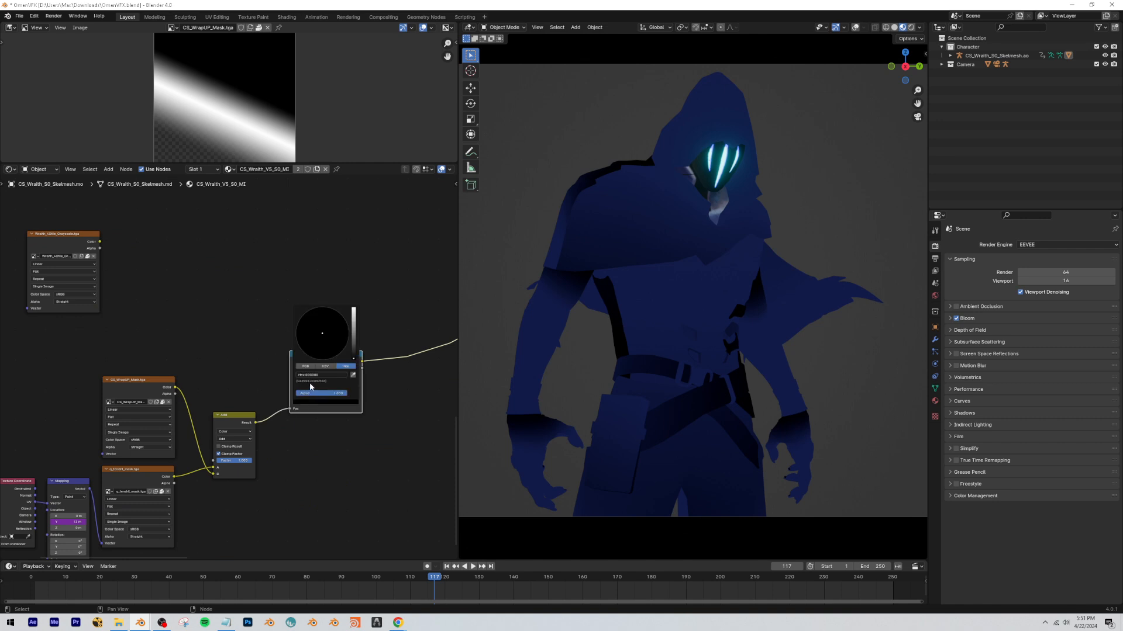
key(Return)
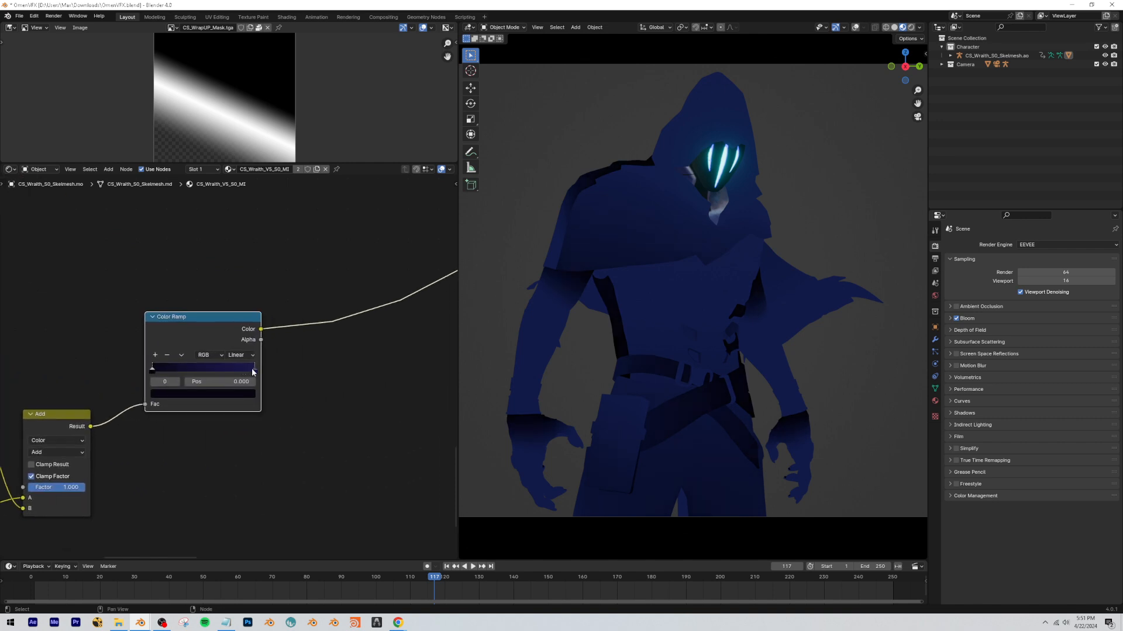
drag(227, 371, 224, 369)
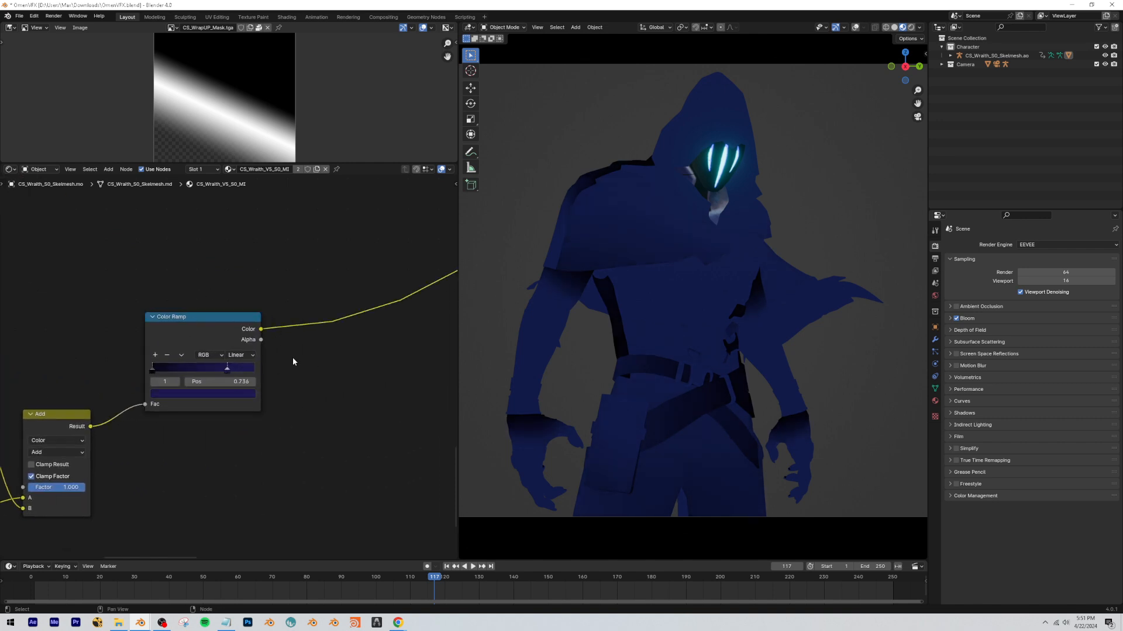
Duplicate the Add node, insert the copy after the Color Ramp above the node chain, and mute it.
scroll(239, 299, down, 9)
middle_drag(237, 296, 214, 416)
scroll(206, 427, down, 5)
click(157, 471)
key(shift+d)
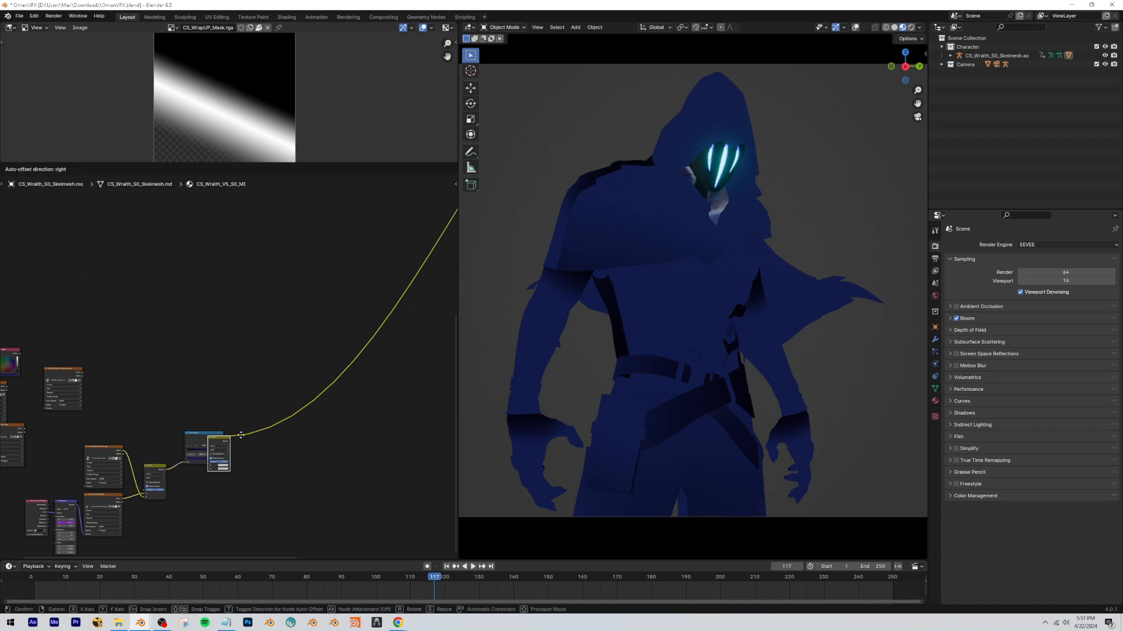
click(241, 435)
drag(245, 421, 243, 348)
scroll(325, 310, up, 2)
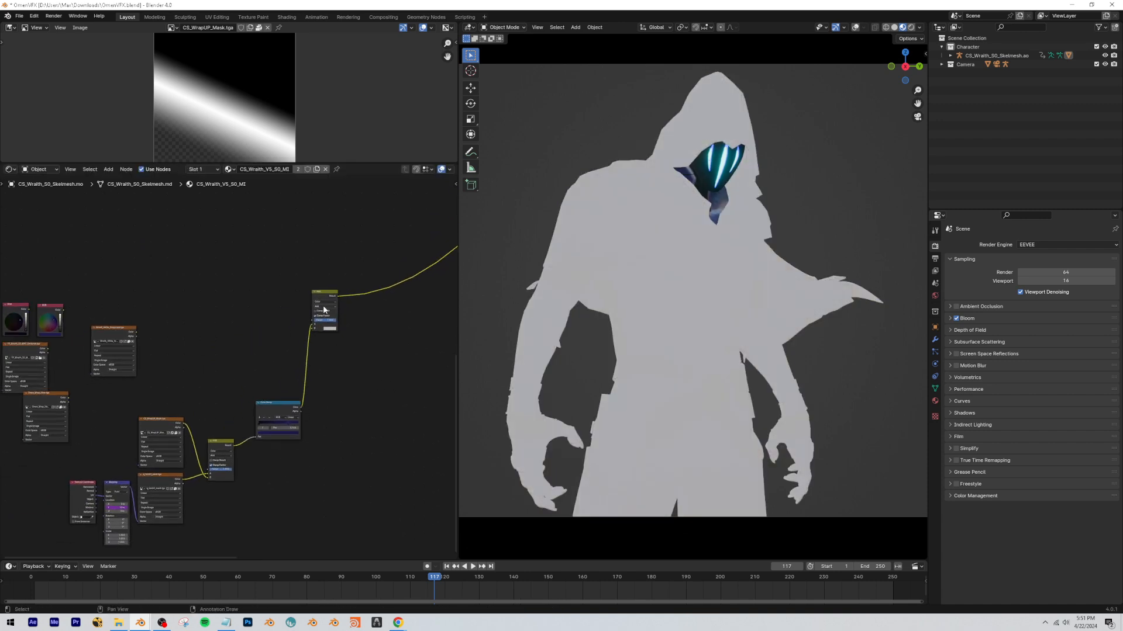
key(m)
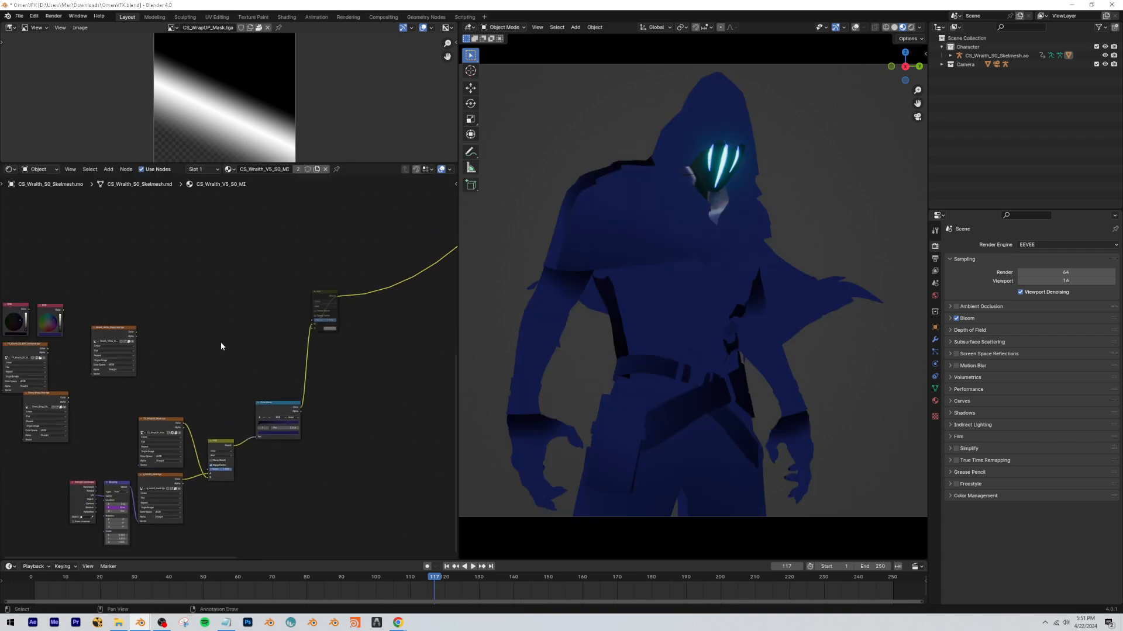
Move Omen_Wrap_New.tga beside the Wraith grayscale texture, preview it on the model, and add Texture Coordinate and Mapping nodes to it.
middle_drag(175, 401, 318, 381)
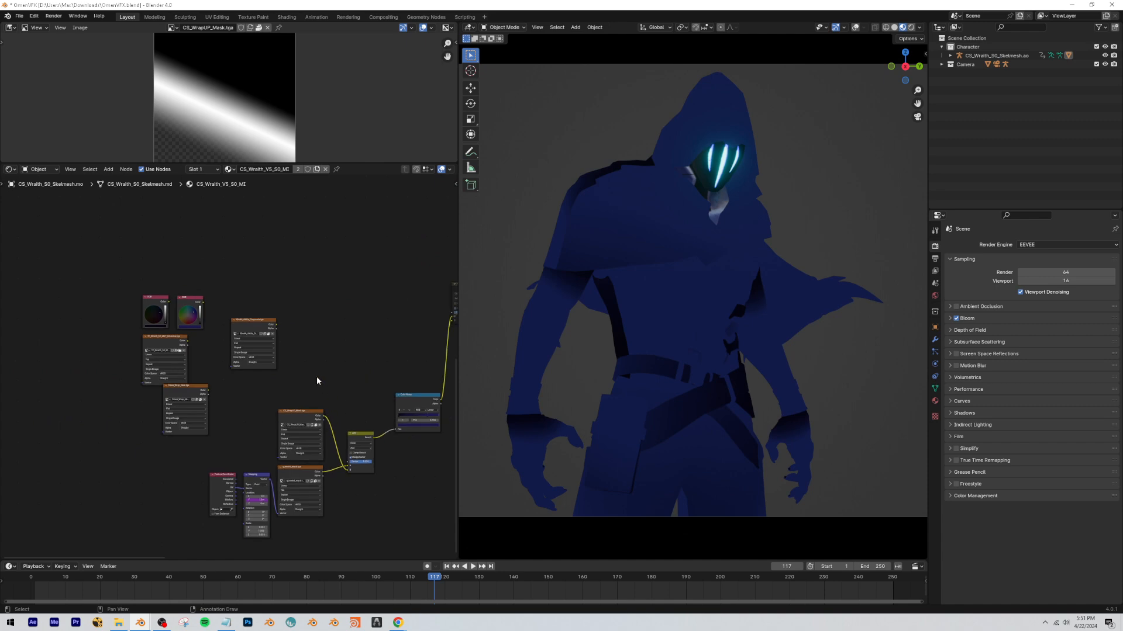
drag(220, 403, 114, 311)
scroll(326, 431, up, 2)
mouse_move(113, 370)
mouse_down()
mouse_move(301, 368)
mouse_move(321, 339)
mouse_up()
click(321, 339)
scroll(261, 410, up, 2)
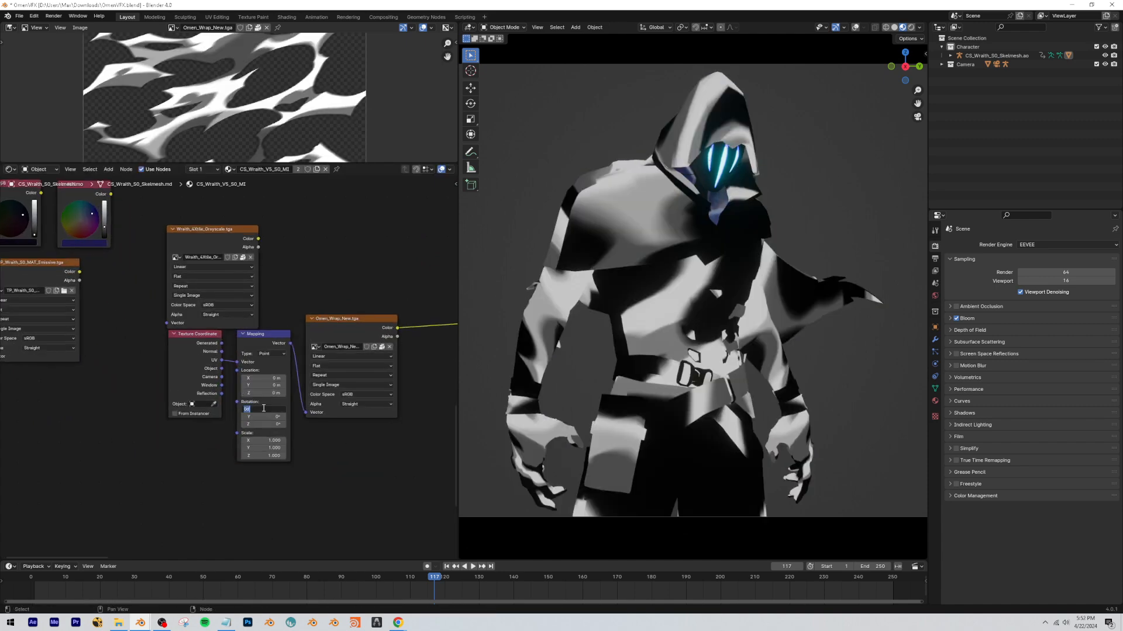
Set the X rotation of the Omen_Wrap_New.tga Mapping node to -90°.
text(-90)
key(Return)
middle_drag(263, 409, 216, 414)
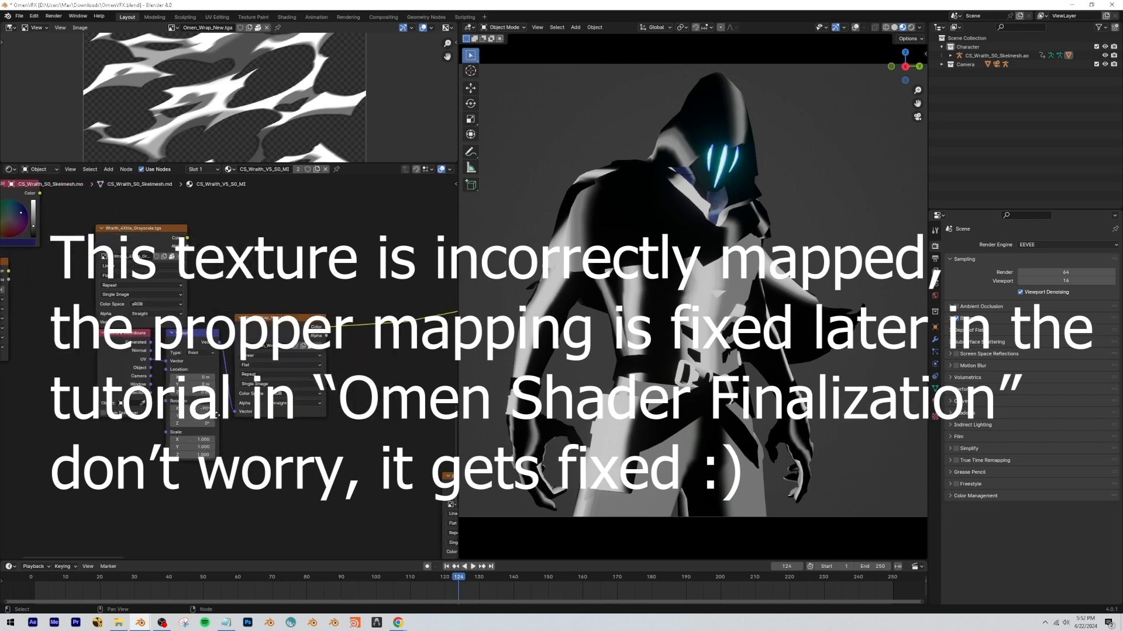
middle_drag(322, 301, 262, 299)
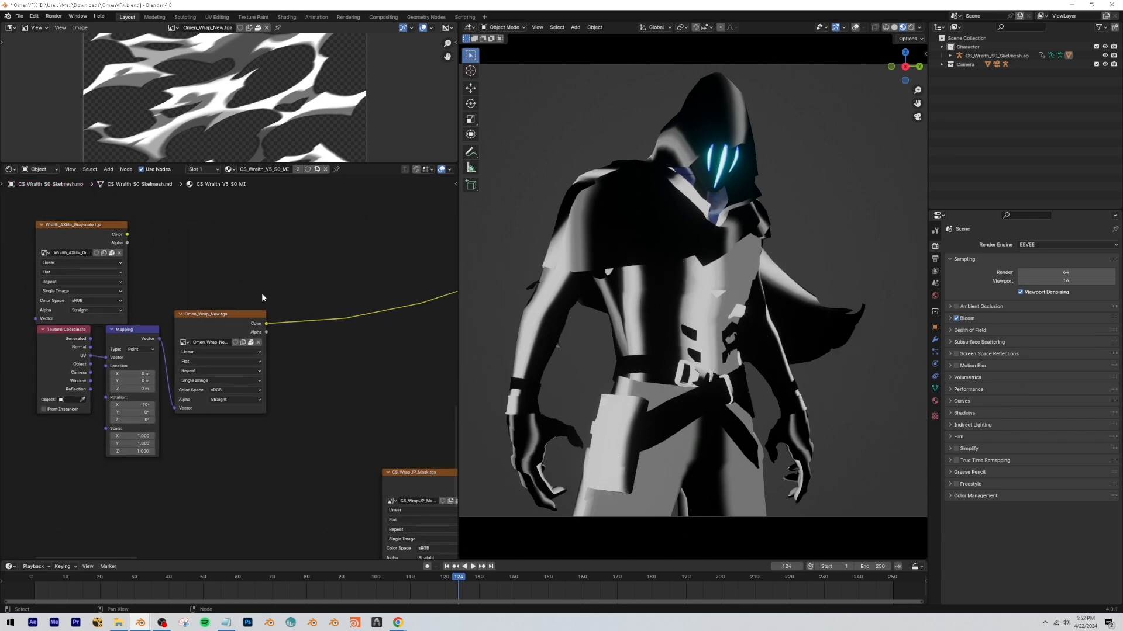
Preview the Wraith grayscale texture on the model and move its node below Omen_Wrap_New.tga.
scroll(115, 306, down, 2)
ctrl+shift+click(121, 283)
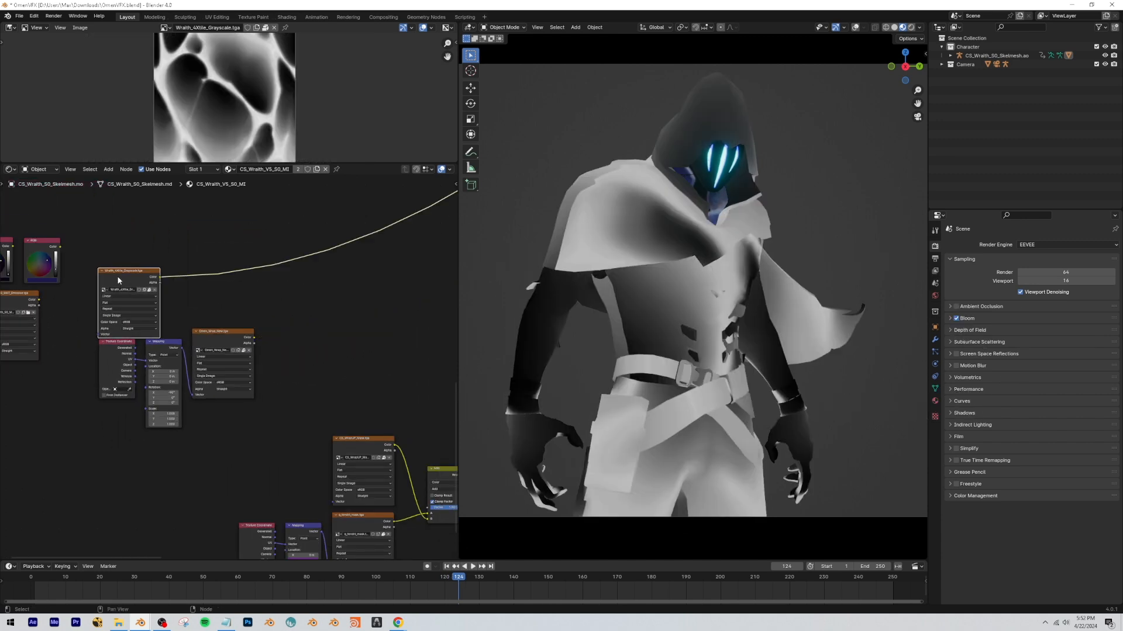
drag(121, 283, 214, 426)
middle_drag(236, 368, 192, 363)
scroll(328, 327, down, 1)
ctrl+scroll(304, 310, right, 5)
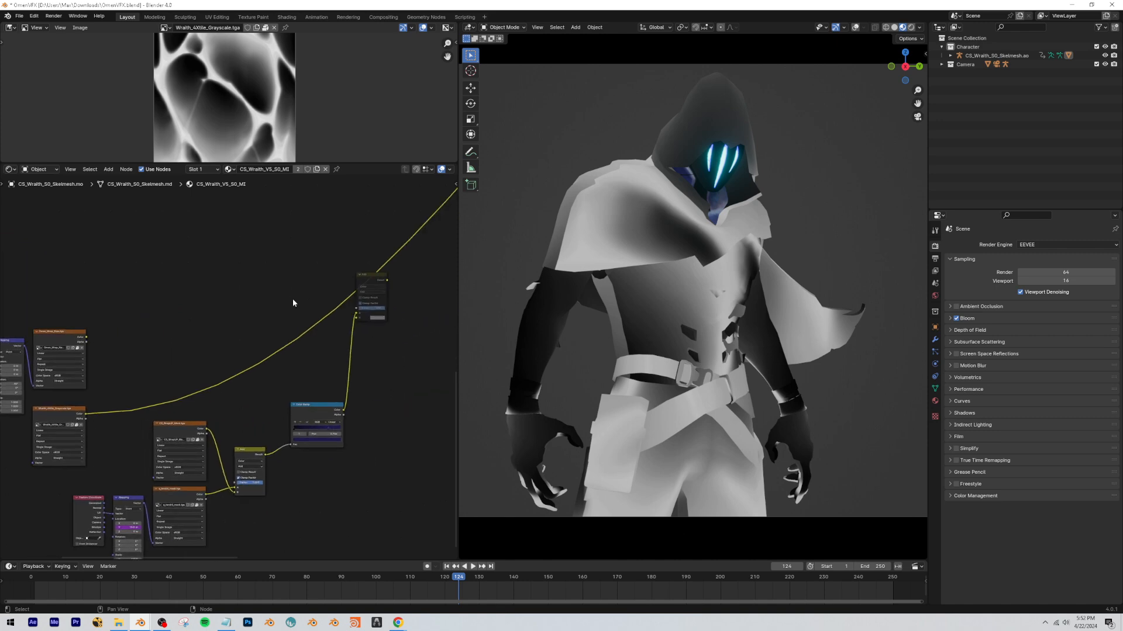
Duplicate the muted Add node, unmute the copy, set it to Multiply, and connect the Wraith grayscale and Omen_Wrap_New.tga textures to it.
key(shift+d)
click(144, 383)
key(m)
scroll(140, 389, up, 2)
click(168, 359)
click(166, 393)
drag(78, 283, 157, 397)
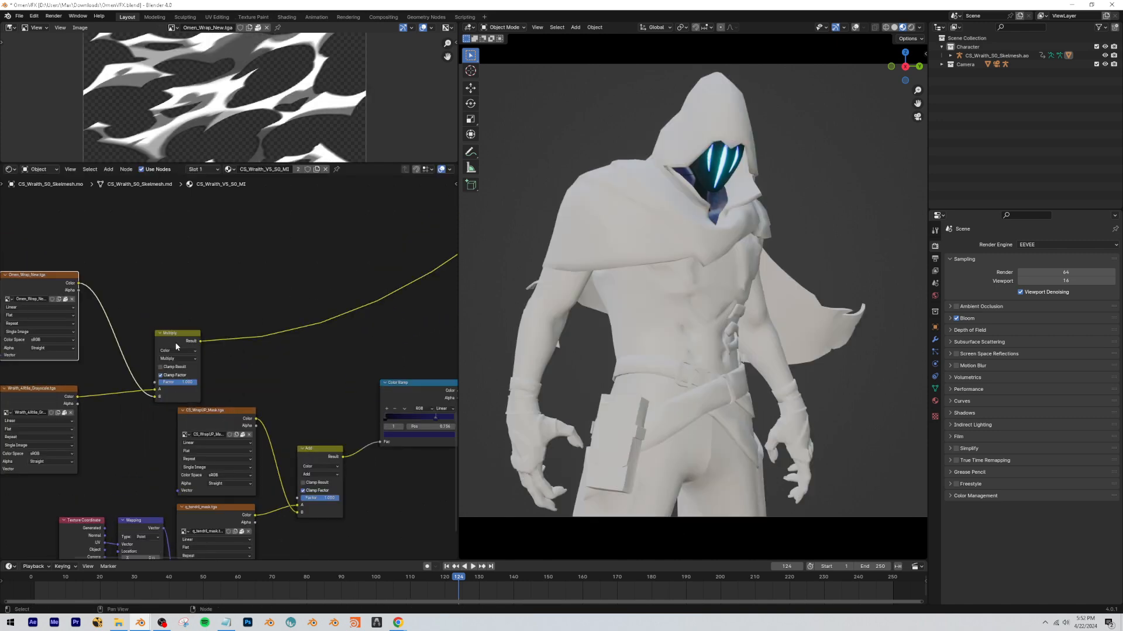
drag(175, 344, 160, 314)
Compare the texture combination on the model with the Multiply node muted and unmuted.
key(m)
key(m)
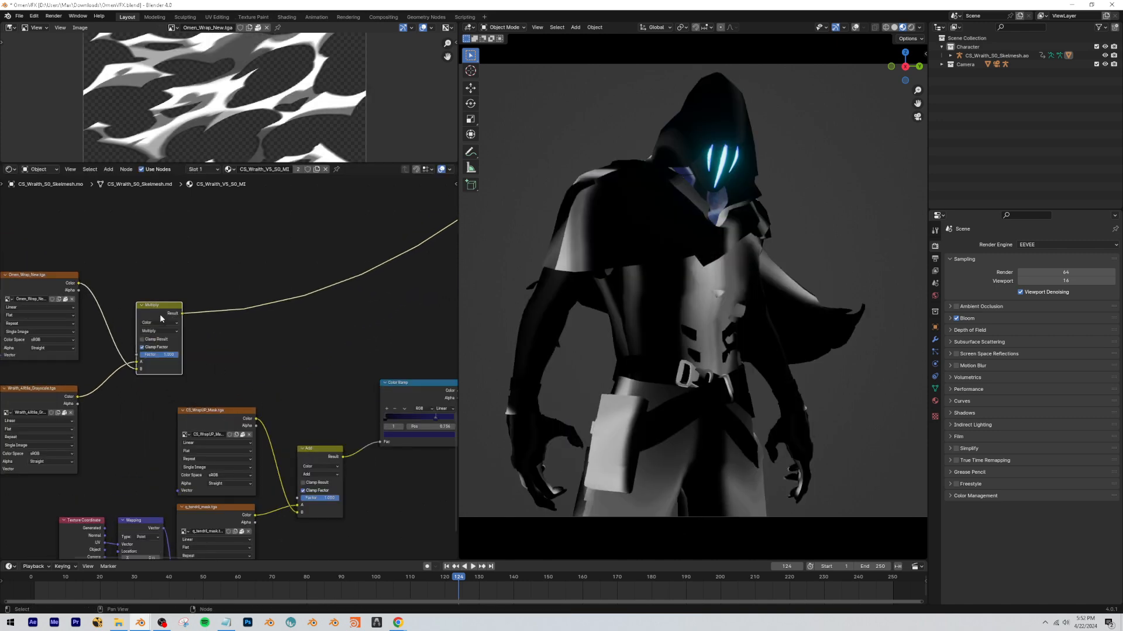
key(m)
key(m)
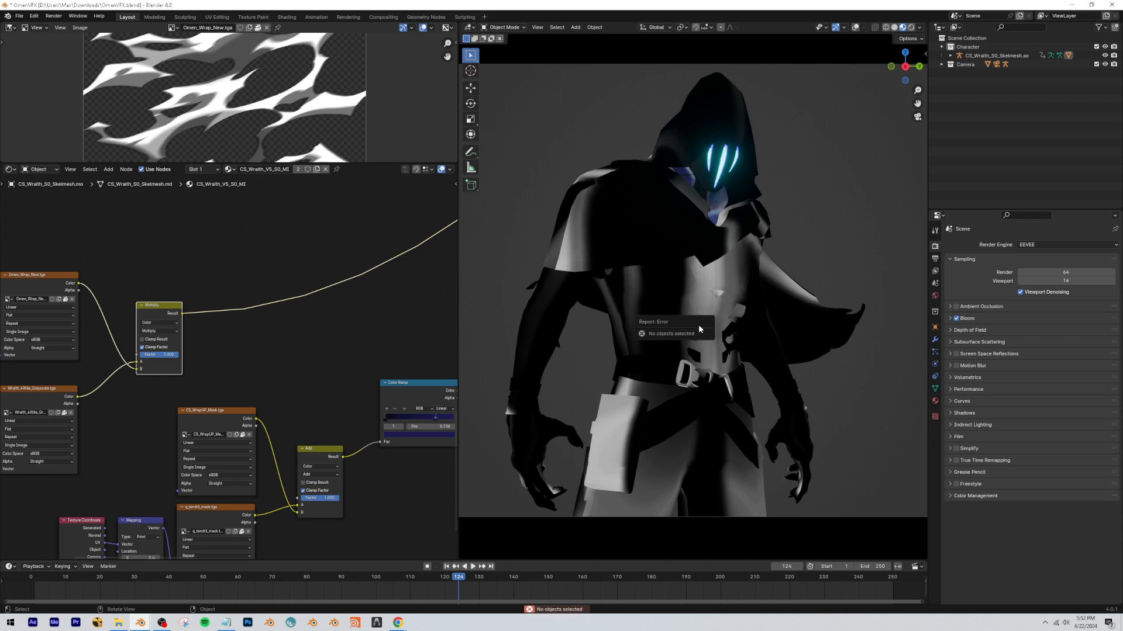
key(m)
key(m)
Duplicate the Multiply node and chain the copy after the first one, feeding its result into the copy's A input.
key(shift+d)
click(258, 302)
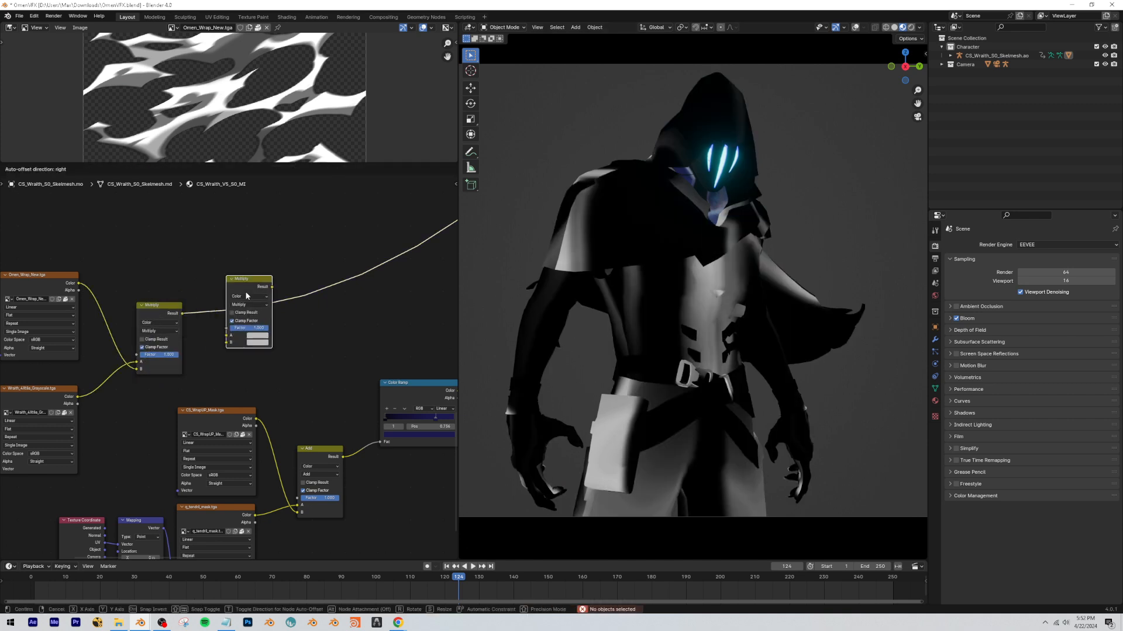
middle_drag(183, 357, 289, 328)
click(361, 312)
scroll(206, 343, down, 1)
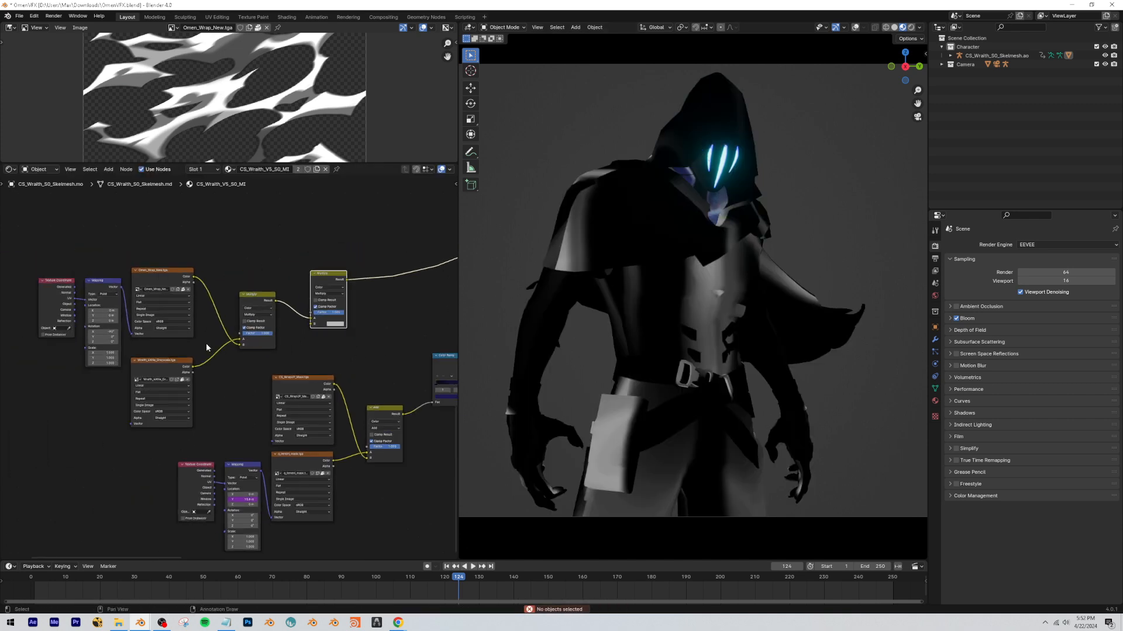
scroll(47, 251, down, 1)
Copy the dark purple color from the Color Ramp and paste it into the second Multiply node's B input.
key(ctrl+c)
click(352, 336)
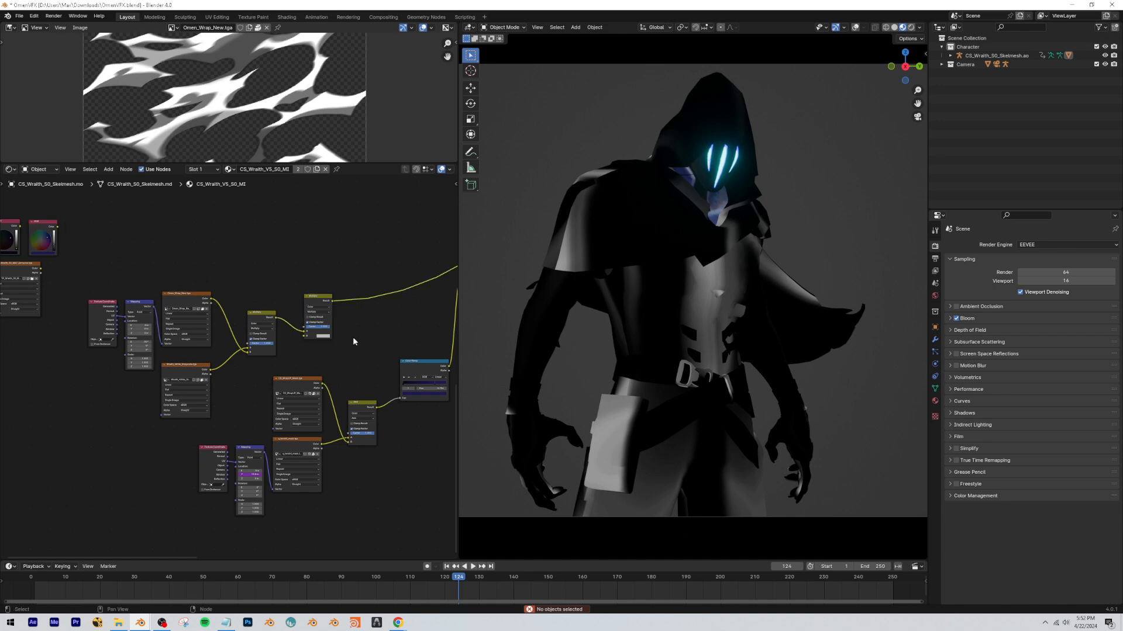
scroll(352, 336, up, 5)
click(368, 320)
click(374, 297)
key(ctrl+v)
click(369, 344)
scroll(377, 336, up, 4)
scroll(377, 335, up, 1)
middle_drag(377, 335, 275, 372)
scroll(295, 352, up, 5)
Play part of the animation to check the purple-tinted textures on the model.
click(387, 576)
key(space)
key(space)
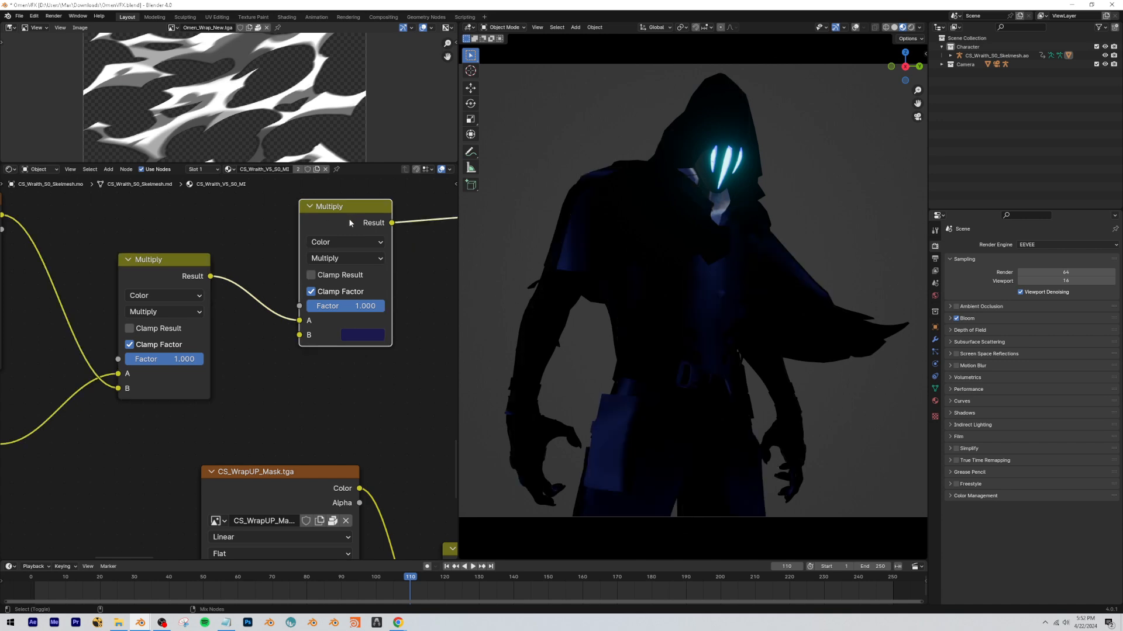
Connect the second Multiply's result to the muted Add node's B input alongside the Color Ramp, and unmute the Add node.
scroll(162, 401, down, 3)
scroll(161, 397, down, 1)
drag(376, 248, 384, 254)
right_click(384, 254)
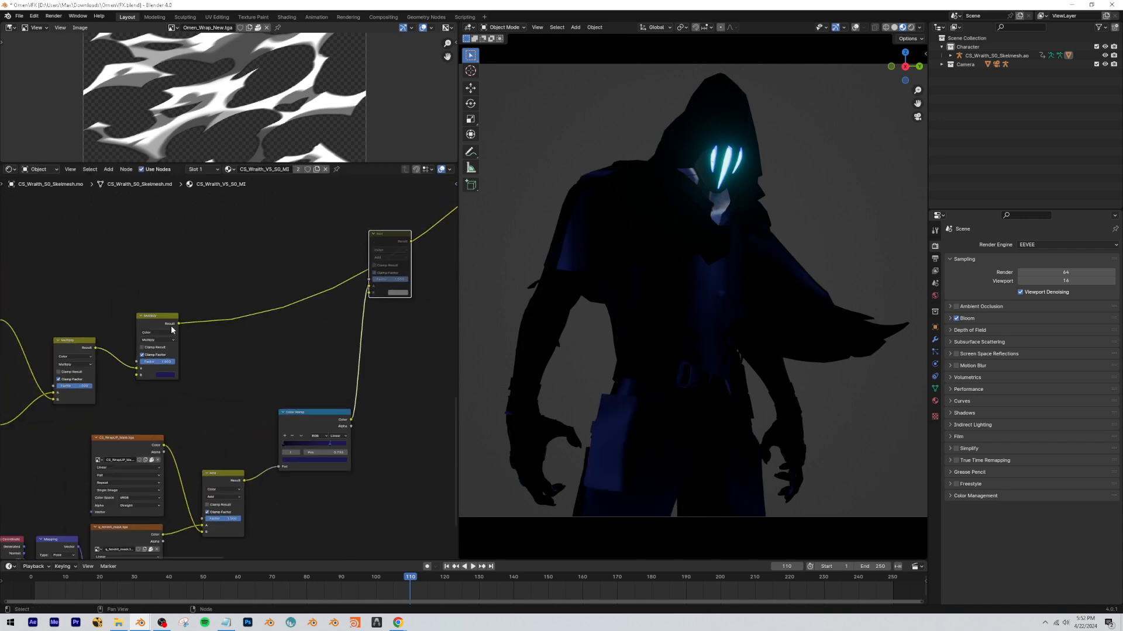
mouse_move(179, 324)
mouse_down()
mouse_move(364, 307)
mouse_move(377, 276)
mouse_up()
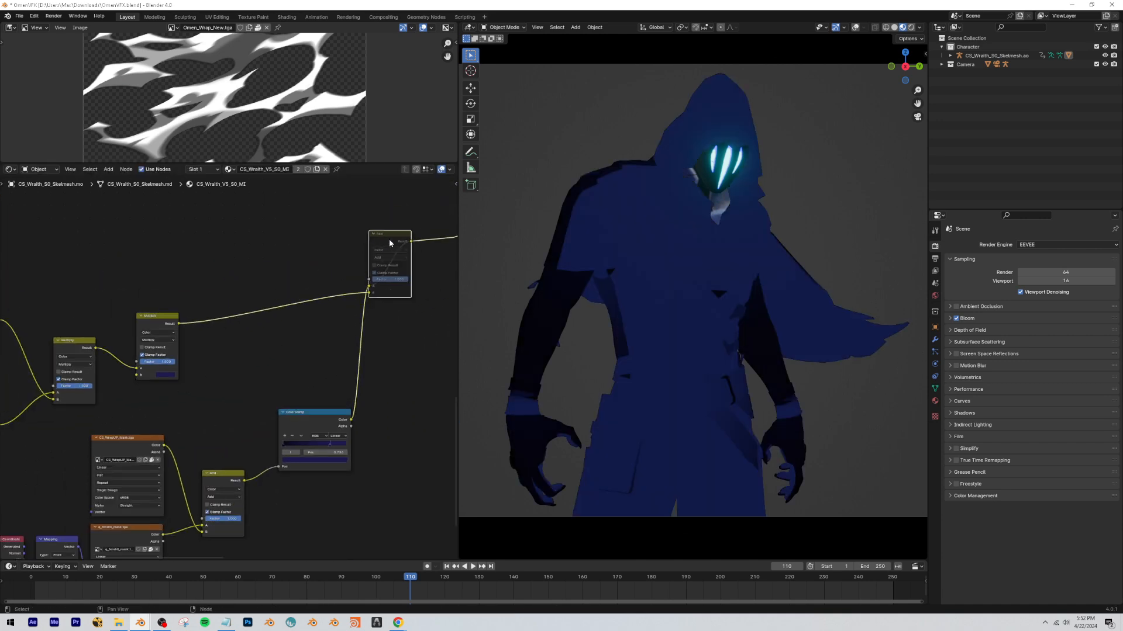
Play the animation from around frame 90 to review the combined Multiply and Color Ramp effect.
drag(413, 578, 346, 580)
key(space)
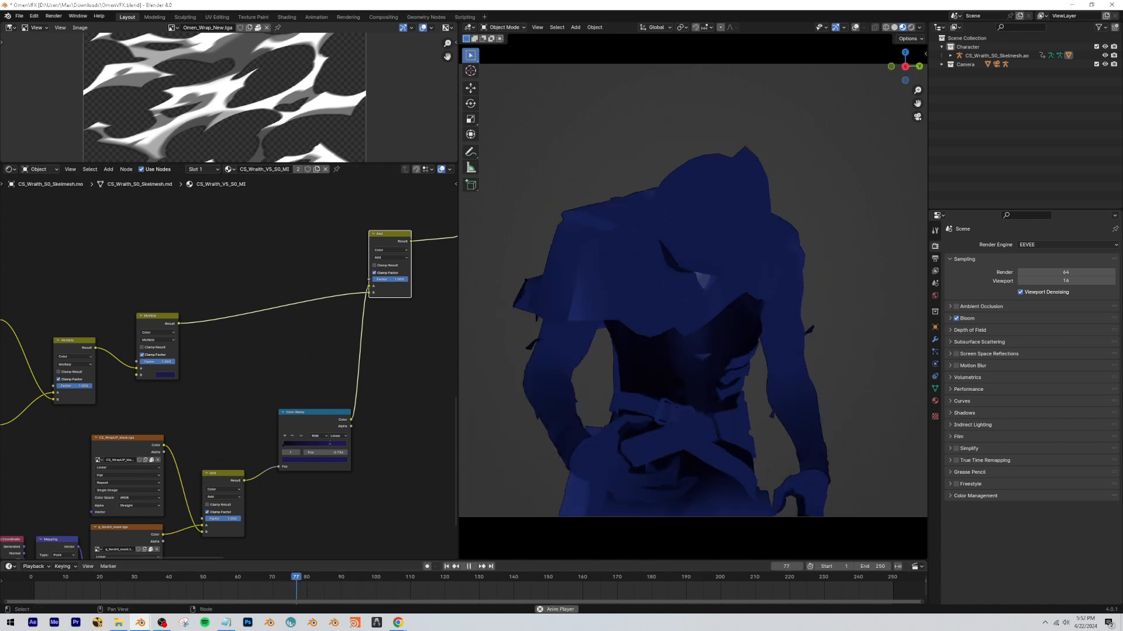
key(space)
Switch to the YouTube reference video in Chrome and examine Omen's coloring in the agent select animation.
scroll(226, 367, down, 3)
drag(333, 501, 57, 316)
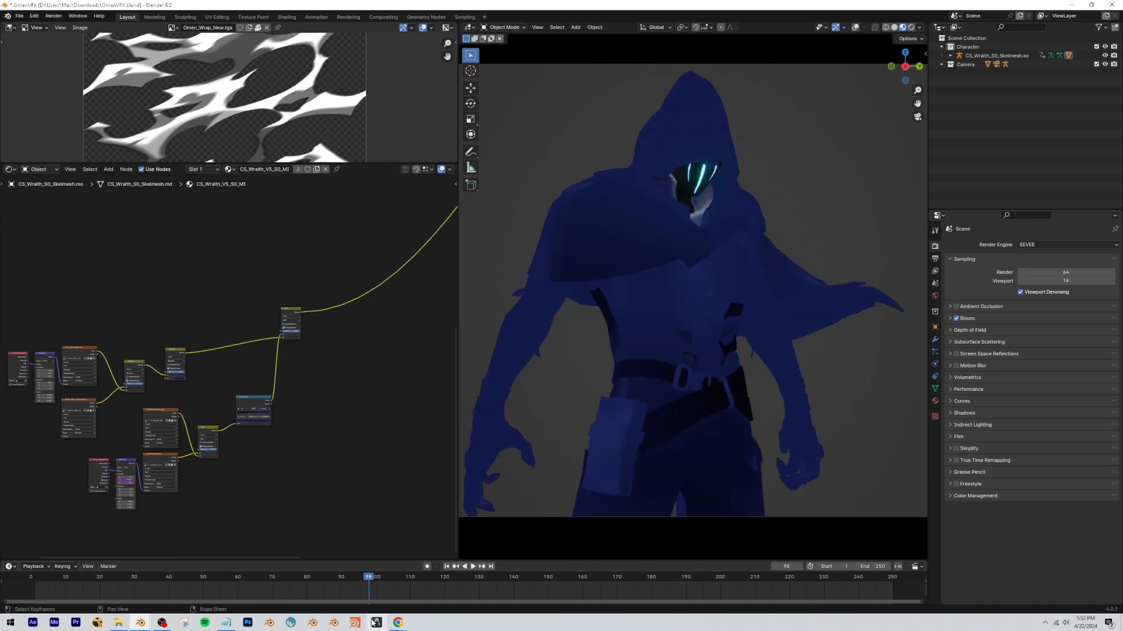
mouse_move(397, 623)
click(393, 581)
click(466, 4)
mouse_move(409, 622)
click(393, 597)
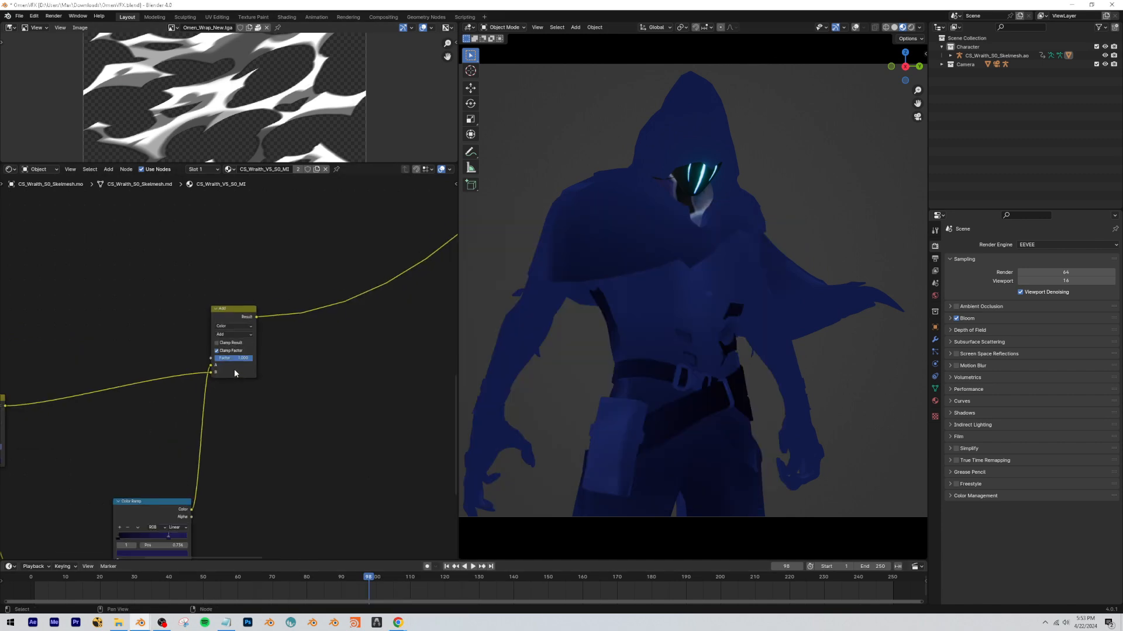
Switch back to Blender and insert an Emission node on the link after the Add node, with the Add result as its color.
scroll(235, 373, up, 3)
middle_drag(220, 371, 212, 356)
drag(216, 278, 228, 262)
right_click(227, 260)
click(219, 250)
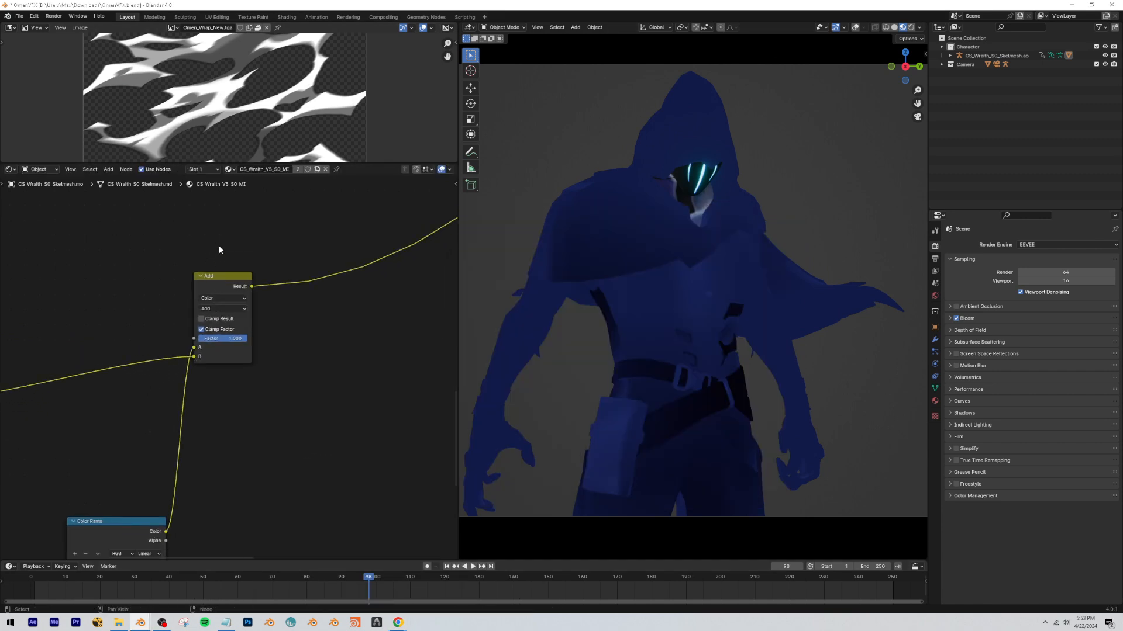
middle_drag(355, 269, 254, 326)
key(shift+a)
click(256, 315)
text(em)
key(Return)
click(269, 325)
drag(271, 321, 274, 301)
scroll(307, 320, up, 6)
drag(286, 251, 314, 250)
click(291, 315)
scroll(289, 314, down, 6)
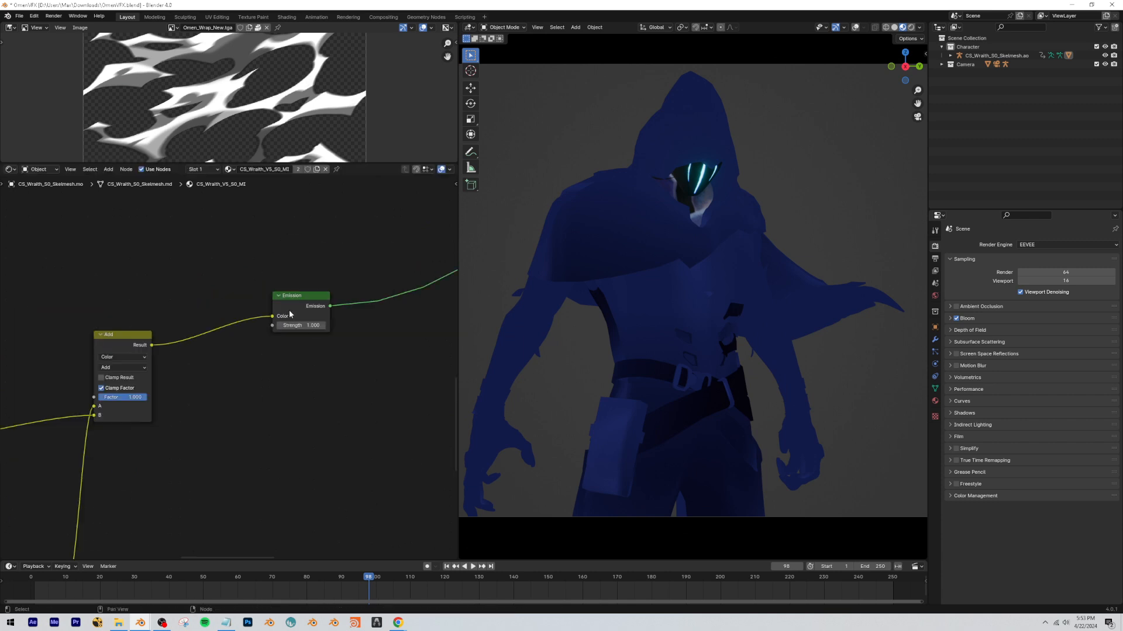
Check the YouTube reference again for Omen's glow and shading, and return to the Emission node in Blender.
mouse_move(398, 623)
click(403, 583)
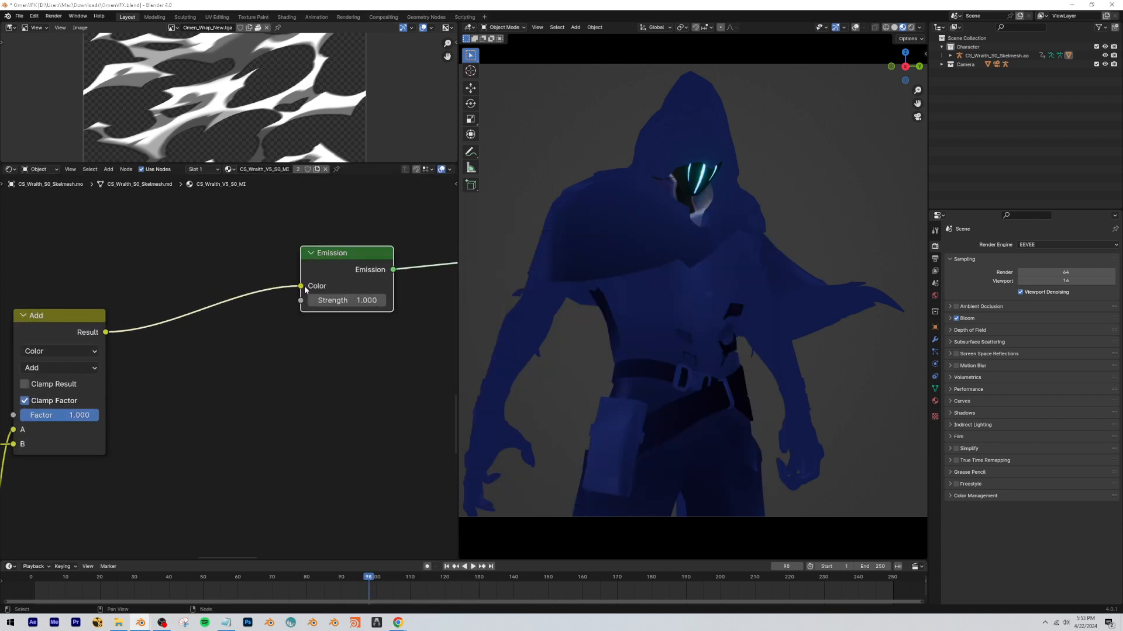
drag(325, 266, 369, 255)
click(403, 325)
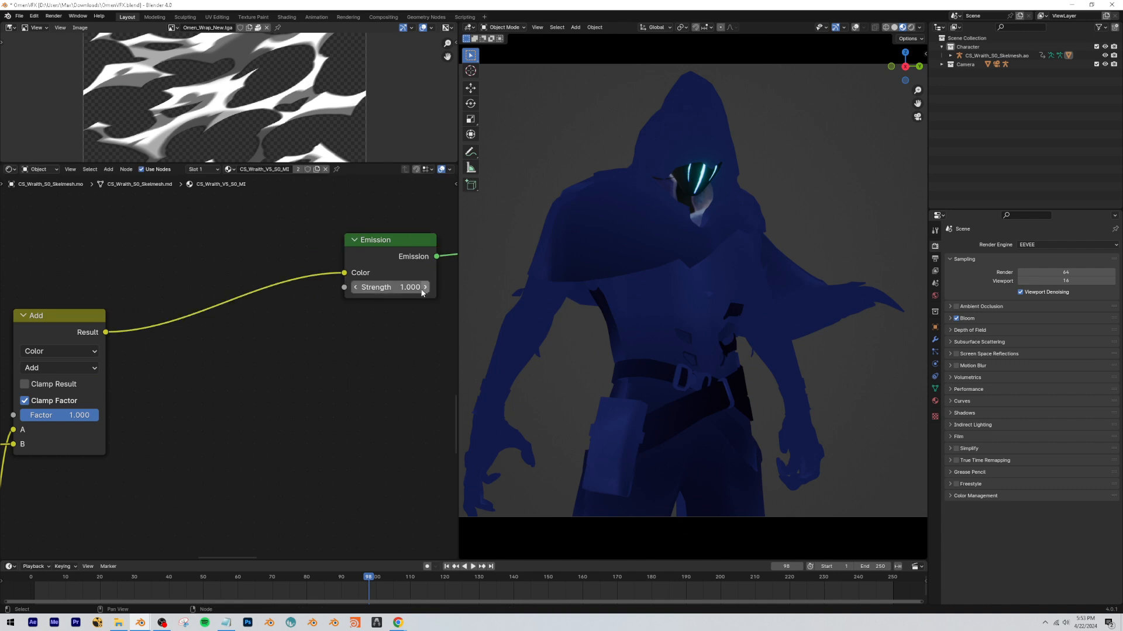
Add a Mix node below the Emission output link.
scroll(293, 316, down, 3)
key(shift+a)
text(mix col)
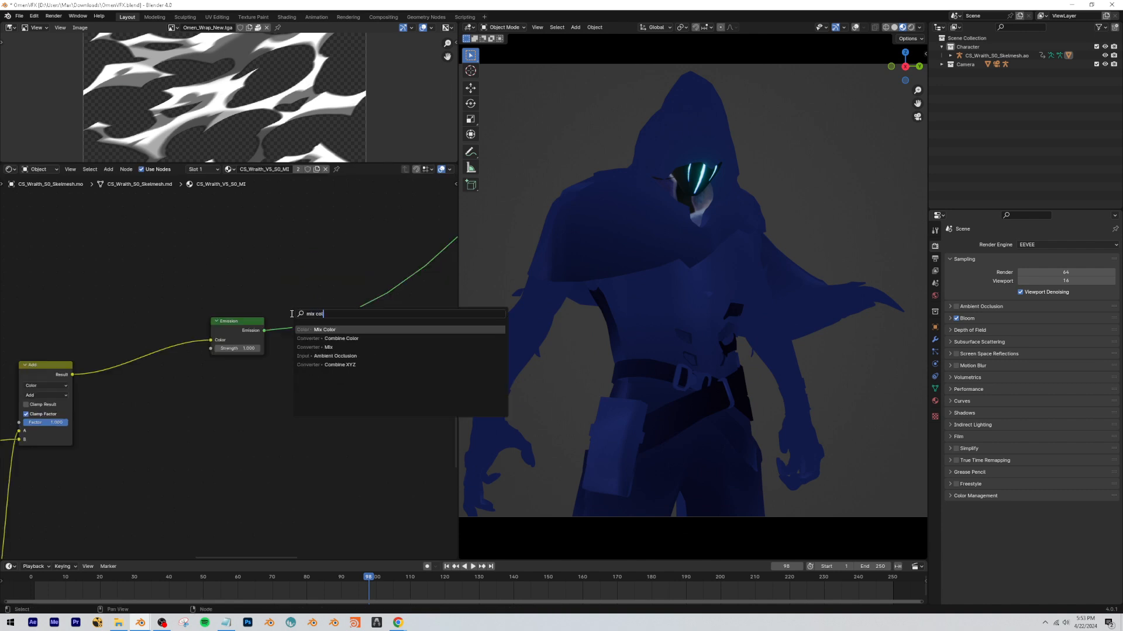
key(Return)
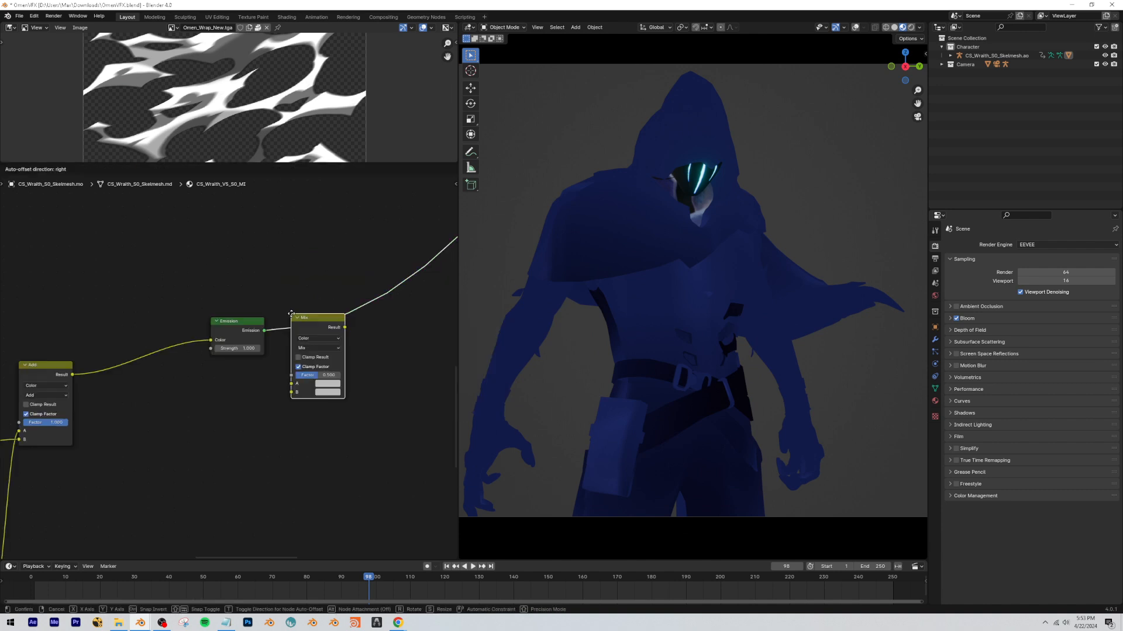
click(347, 432)
Insert a Mix Shader on the link after the Emission node and delete the unused Mix node.
key(shift+a)
text(mix s)
key(Return)
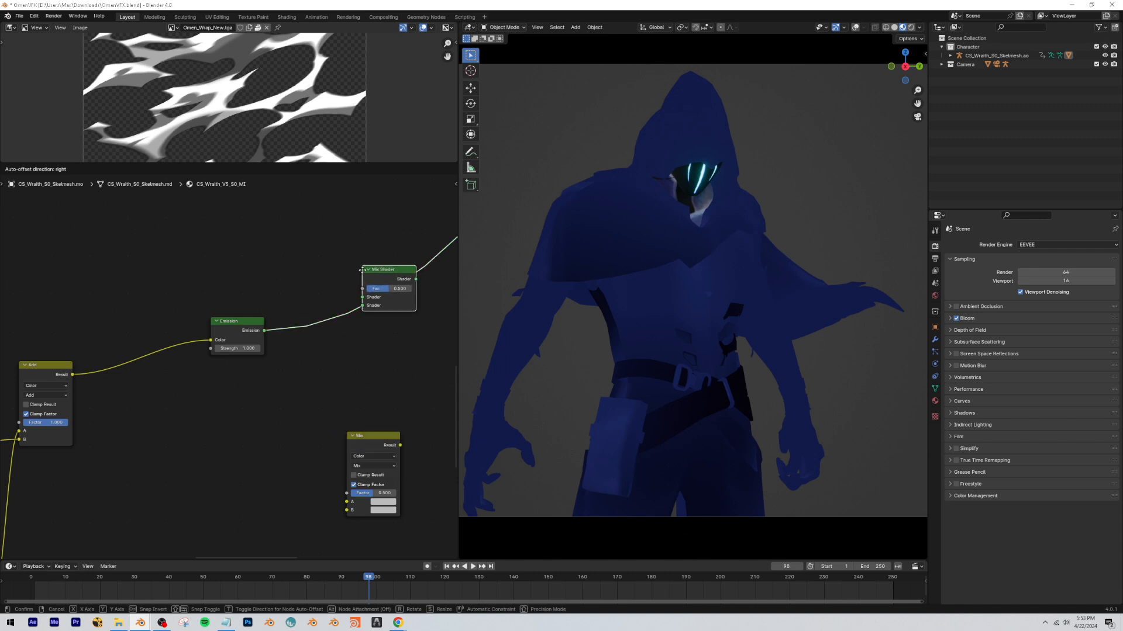
click(366, 296)
click(373, 436)
text(x)
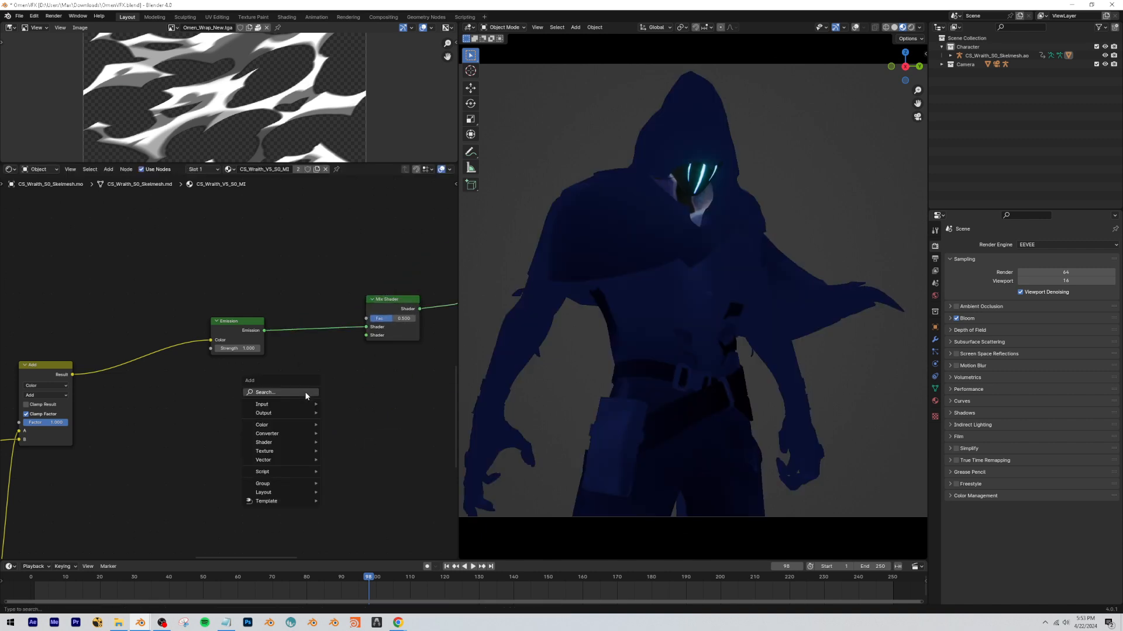
text(em)
Add a second Emission node below the first one.
key(Return)
click(294, 401)
Paste a dark color copied from the existing nodes into the second Emission and connect it to the Mix Shader's second shader input.
scroll(211, 418, down, 7)
middle_drag(121, 446, 386, 430)
middle_drag(146, 351, 100, 330)
key(ctrl+c)
middle_drag(354, 344, 228, 341)
scroll(228, 341, up, 6)
click(228, 342)
key(ctrl+v)
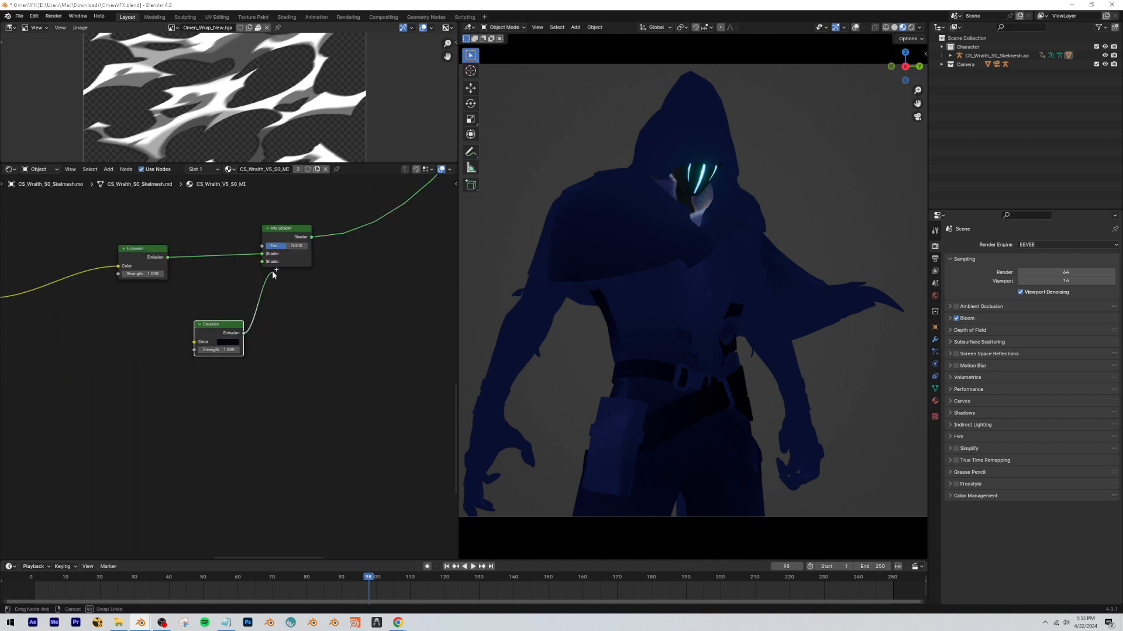
drag(273, 275, 262, 261)
Add a Layer Weight node above the emission setup.
scroll(258, 413, down, 4)
key(shift+a)
text(laye)
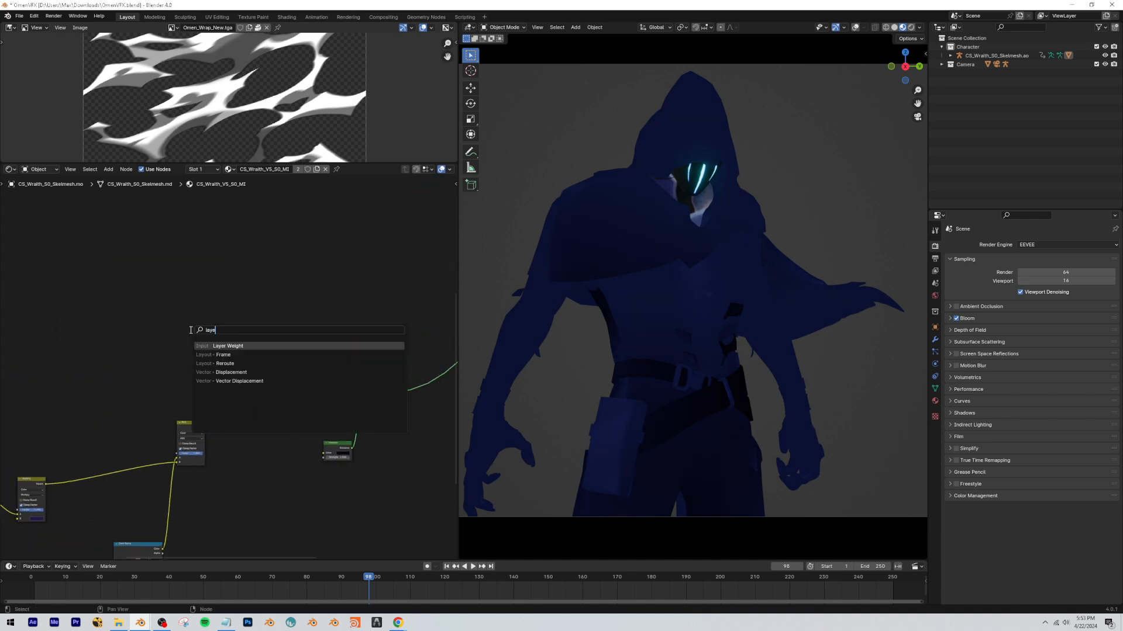
text(r wei)
key(Return)
click(73, 295)
Add a Color Ramp driven by the Layer Weight's Fresnel output, preview it on the model, and move its black stop to about 0.14.
key(shift+a)
text(color)
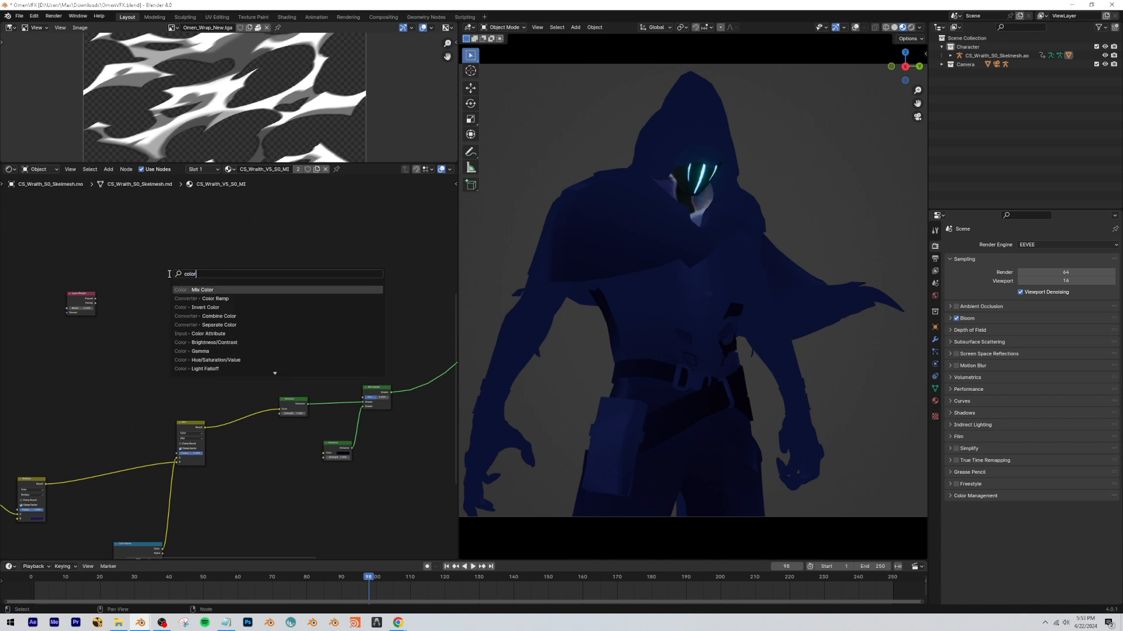
key(Down)
key(Return)
click(169, 274)
scroll(111, 293, up, 2)
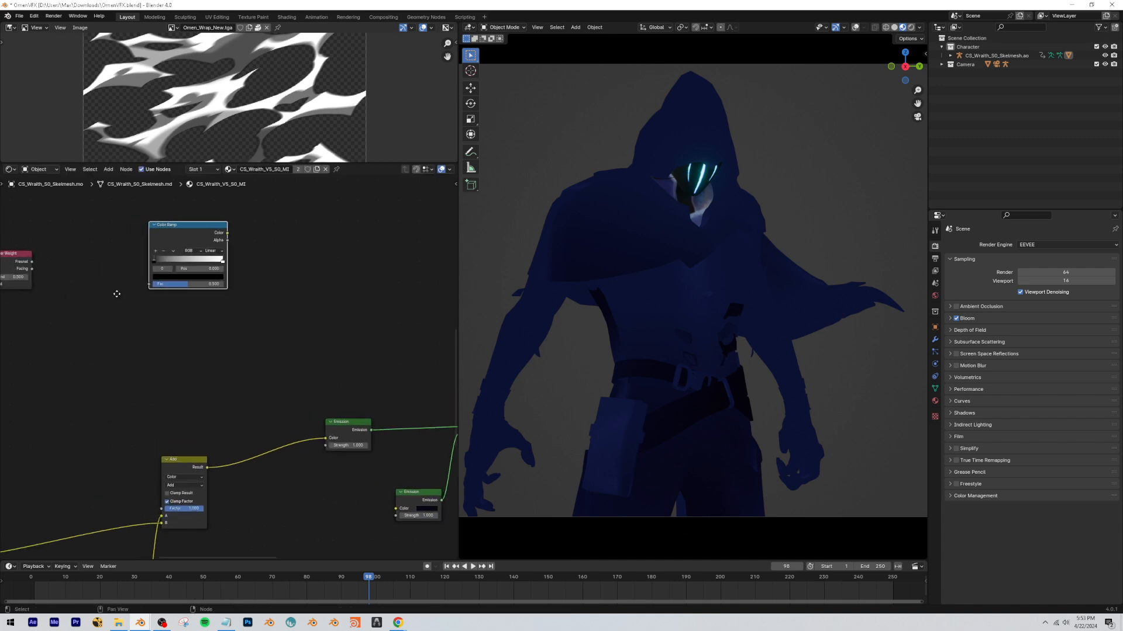
drag(61, 266, 169, 285)
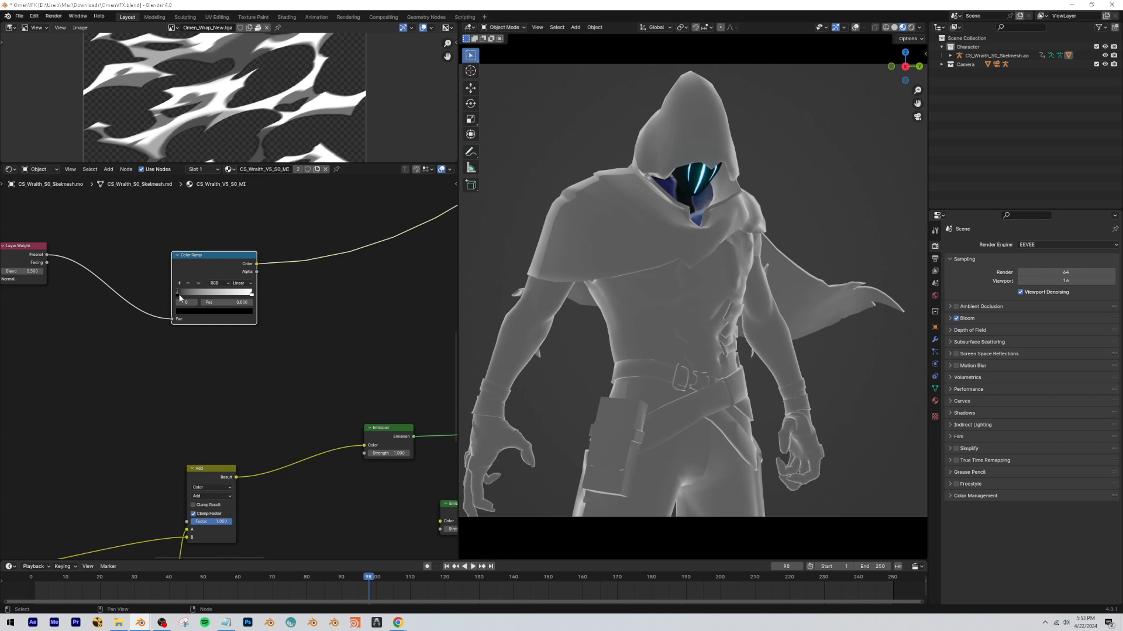
drag(179, 295, 187, 296)
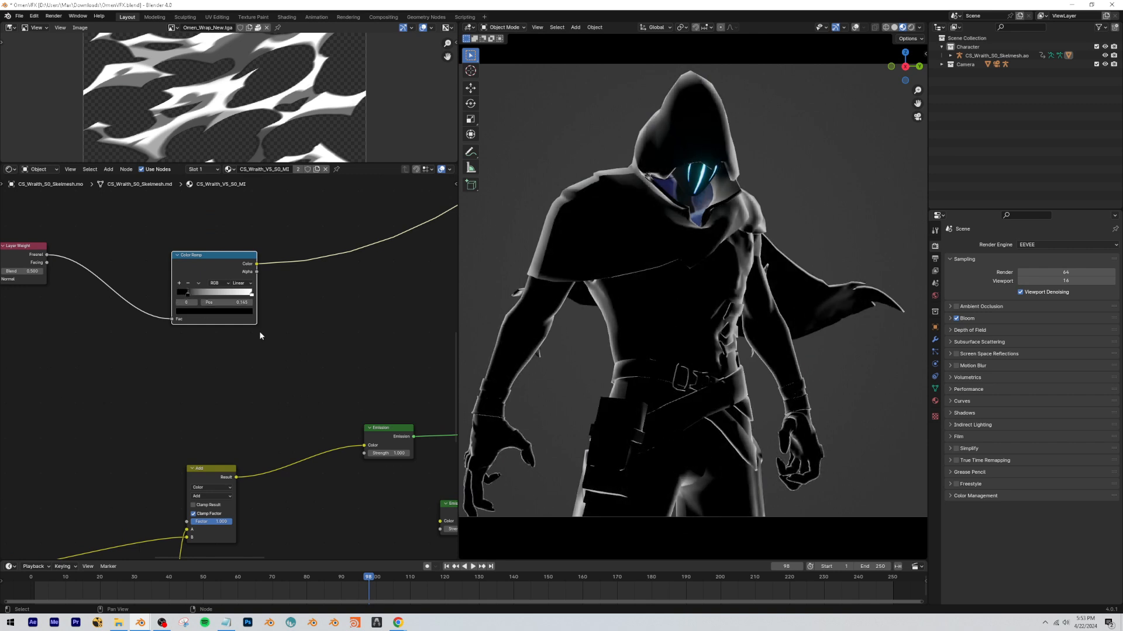
Connect the Fresnel Color Ramp to the Mix Shader's Fac, preview the Mix Shader, and compare it muted and unmuted.
middle_drag(260, 336, 177, 325)
scroll(177, 325, down, 2)
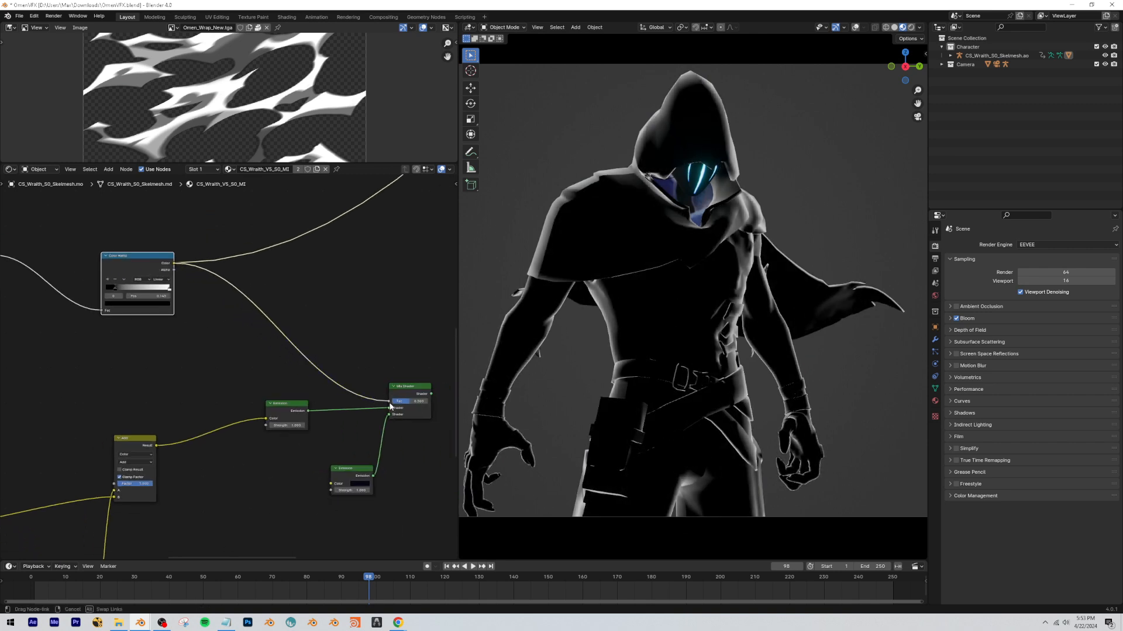
ctrl+shift+click(404, 391)
drag(403, 386, 395, 381)
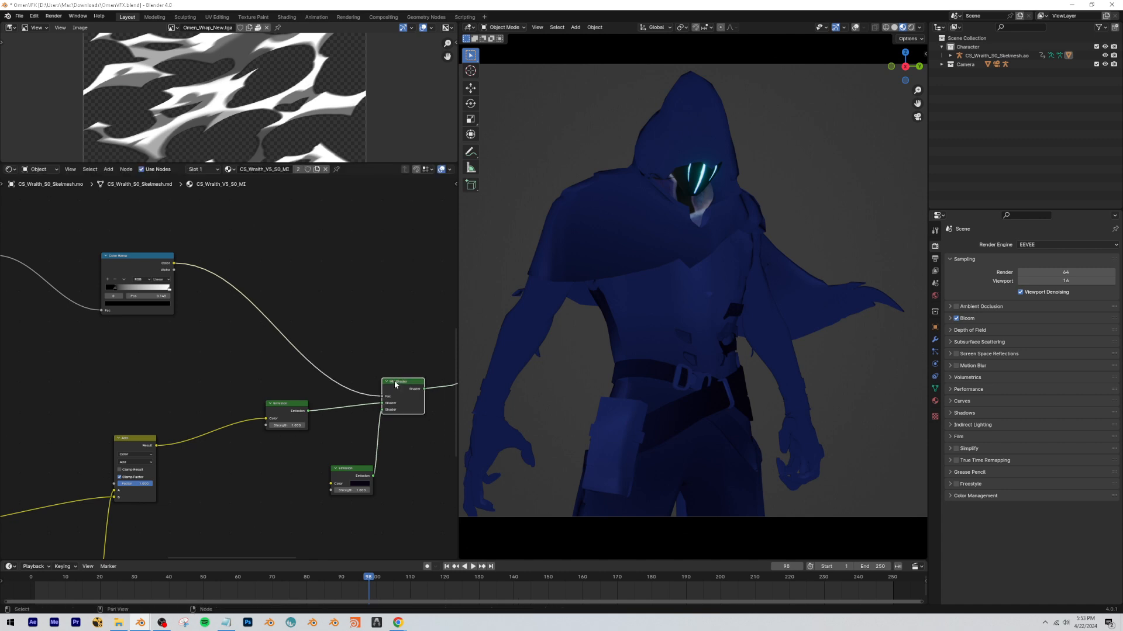
key(m)
key(m)
Move the Fresnel Color Ramp and its Layer Weight node closer to the Mix Shader.
drag(125, 256, 271, 314)
click(243, 256)
scroll(134, 318, down, 6)
drag(66, 293, 191, 354)
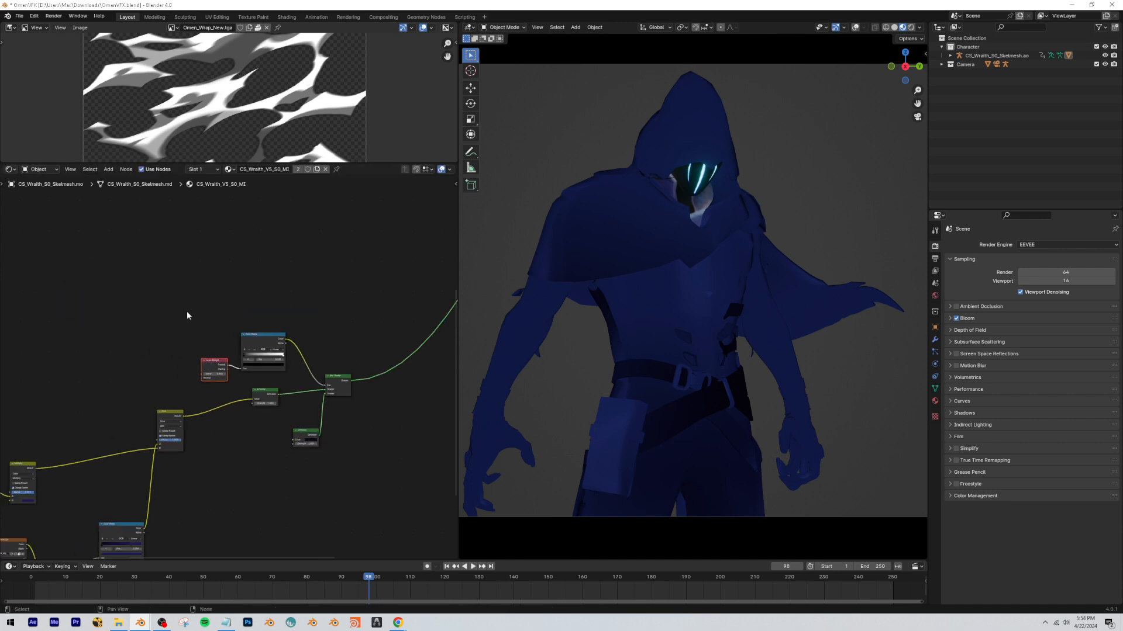
Reposition the Omen_Wrap_New.tga and Wraith grayscale texture branch to tidy the node tree.
click(188, 316)
scroll(197, 380, down, 12)
drag(211, 492, 83, 391)
drag(82, 391, 122, 383)
drag(121, 383, 149, 402)
key(g)
click(211, 474)
shift+click(151, 405)
key(g)
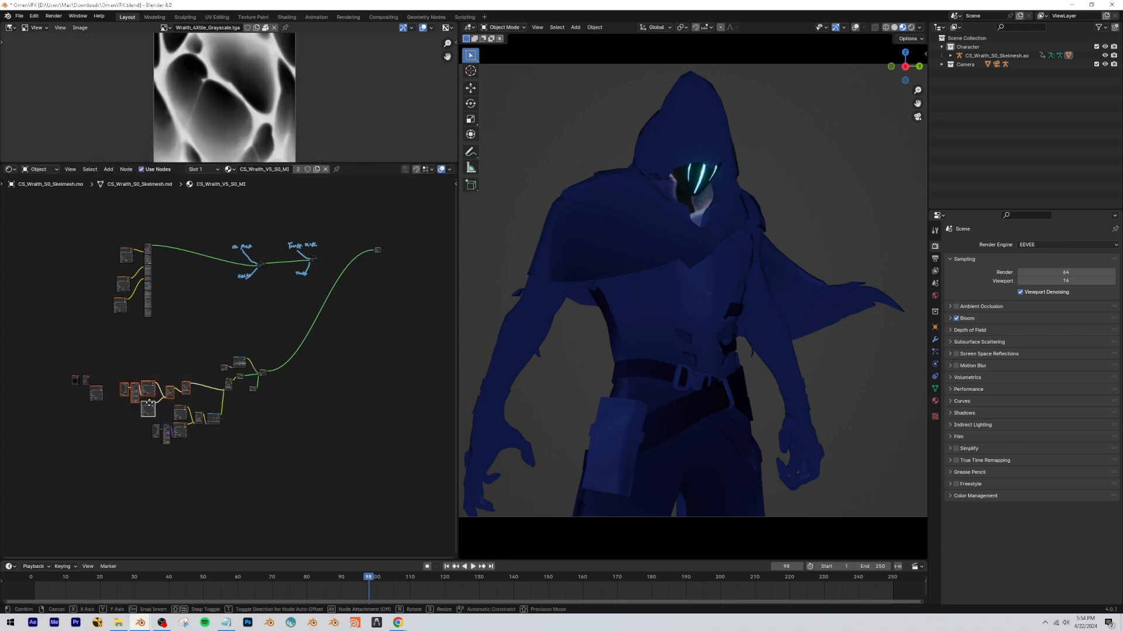
key(ctrl+space)
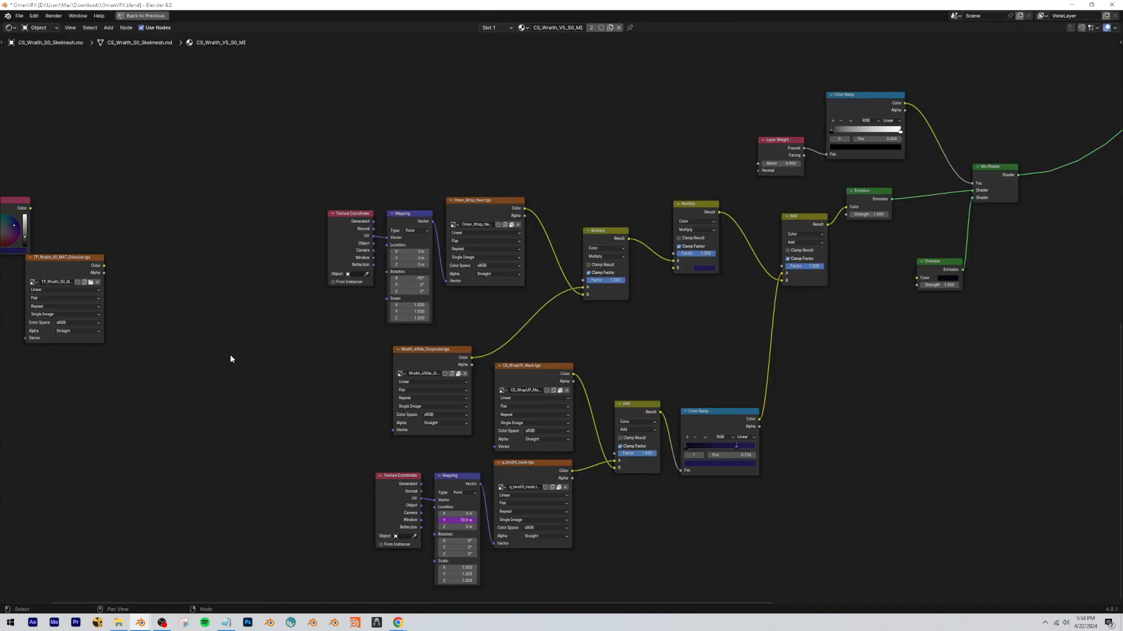
key(ctrl+space)
scroll(289, 340, up, 6)
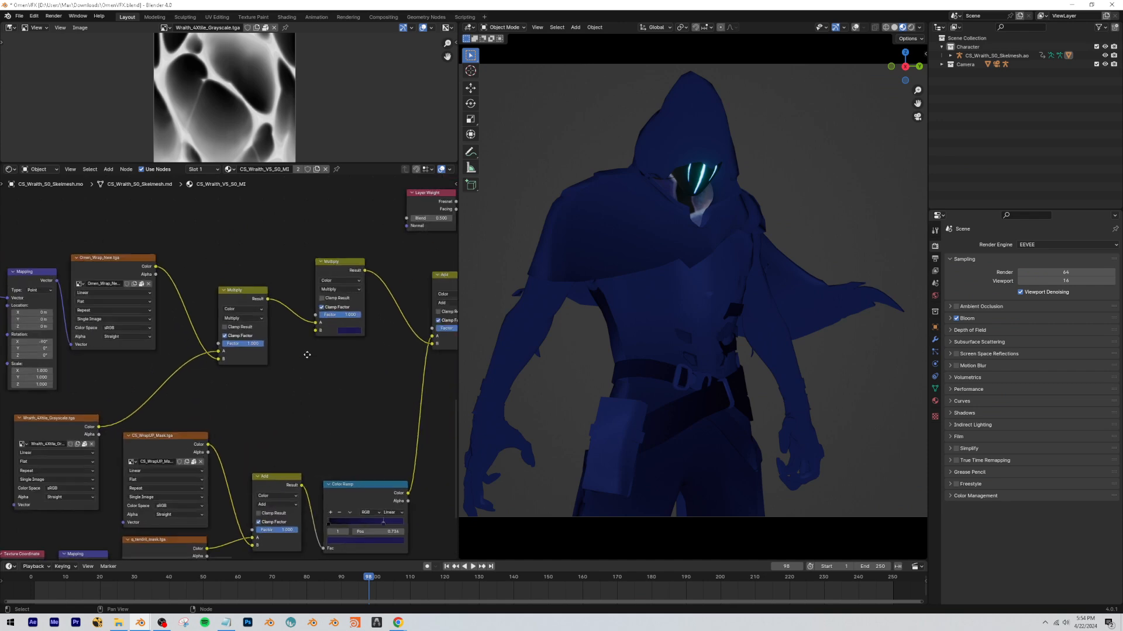
Move the second Multiply node right beside the first one and tidy the surrounding node layout.
middle_drag(307, 351, 242, 364)
scroll(242, 365, down, 8)
drag(241, 316, 218, 329)
click(170, 347)
scroll(159, 349, up, 4)
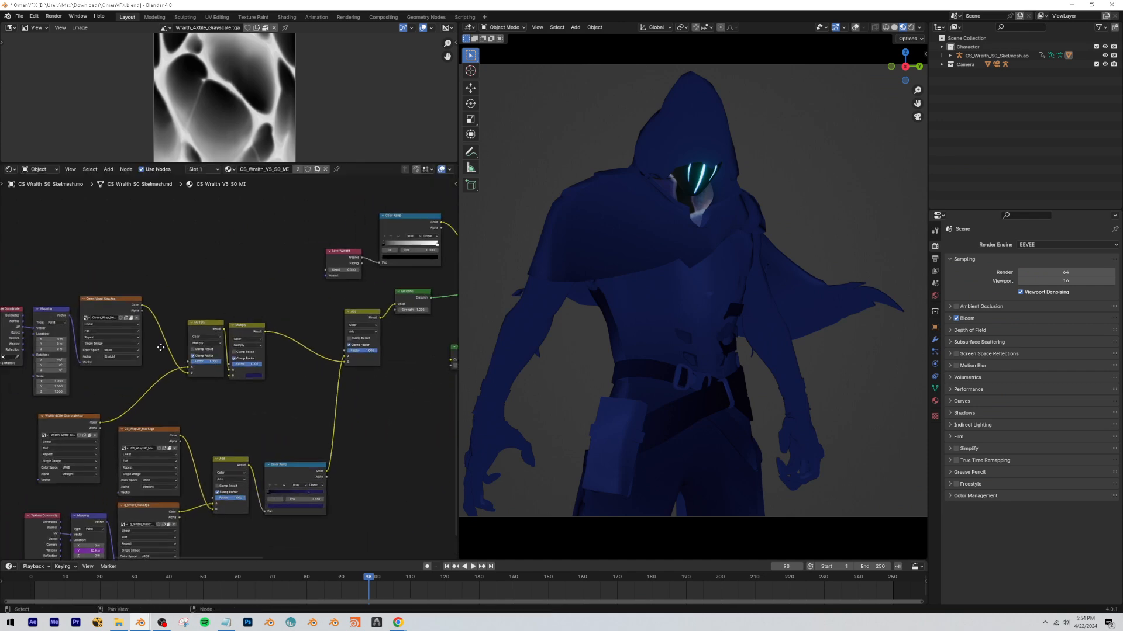
middle_drag(158, 349, 162, 280)
drag(358, 250, 356, 252)
drag(332, 229, 327, 230)
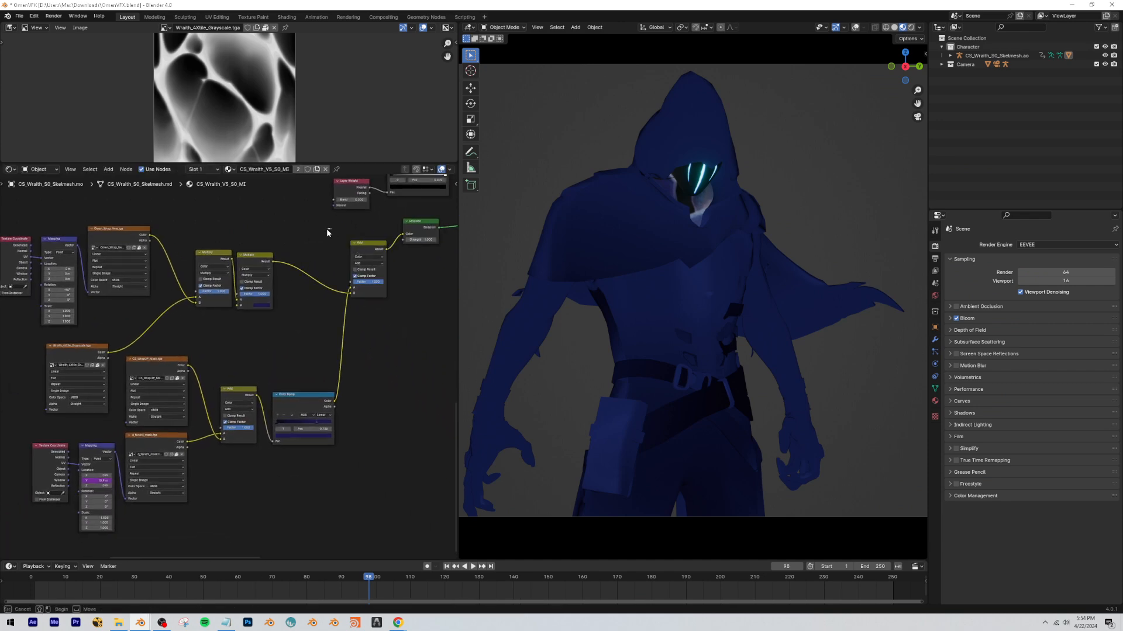
scroll(266, 394, up, 2)
ctrl+shift+click(296, 399)
Inspect the model up close at frame 130, comparing the Fresnel Mix Shader muted and unmuted.
drag(370, 579, 277, 587)
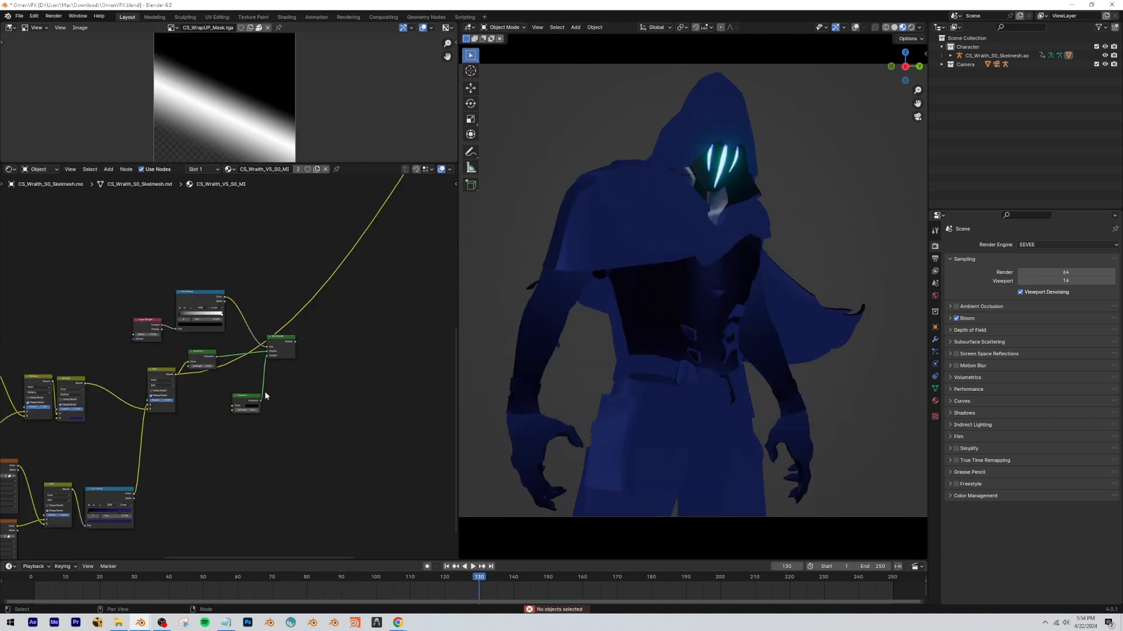
click(282, 343)
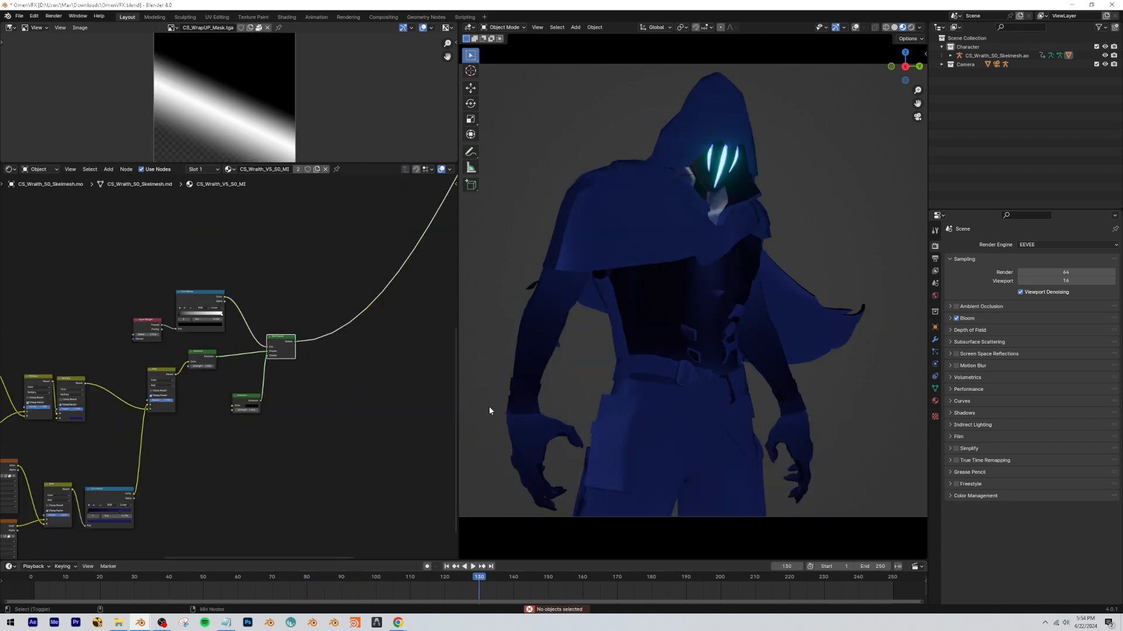
scroll(719, 286, up, 5)
scroll(778, 334, down, 6)
scroll(700, 358, up, 7)
mouse_move(700, 360)
middle_down()
mouse_move(693, 369)
mouse_move(703, 358)
middle_up()
scroll(693, 369, up, 8)
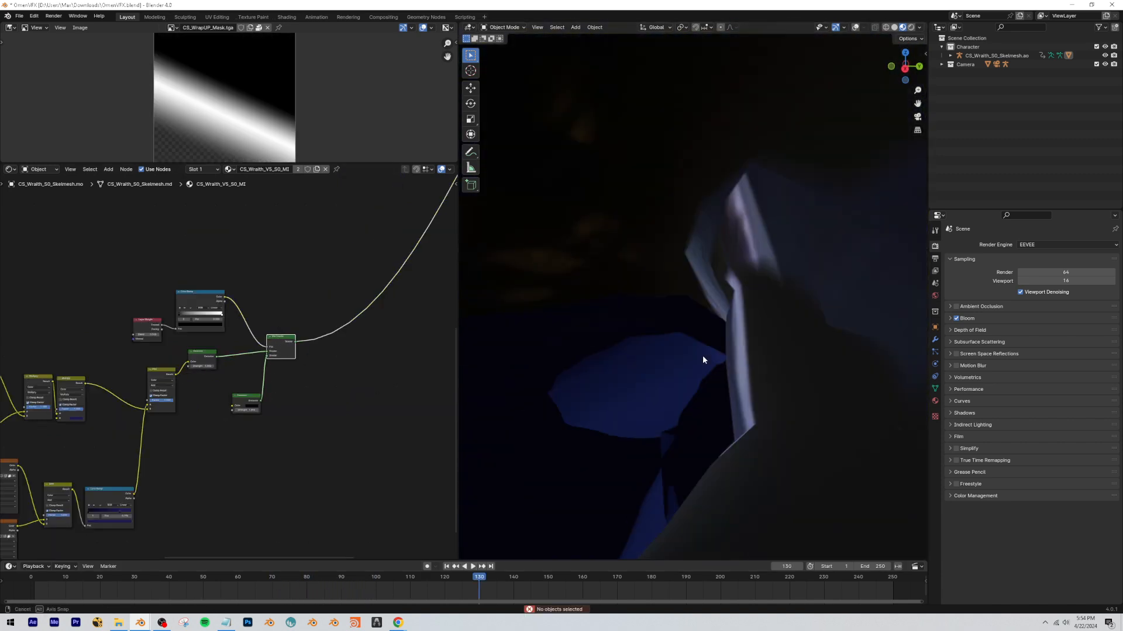
scroll(702, 358, down, 8)
scroll(712, 295, up, 3)
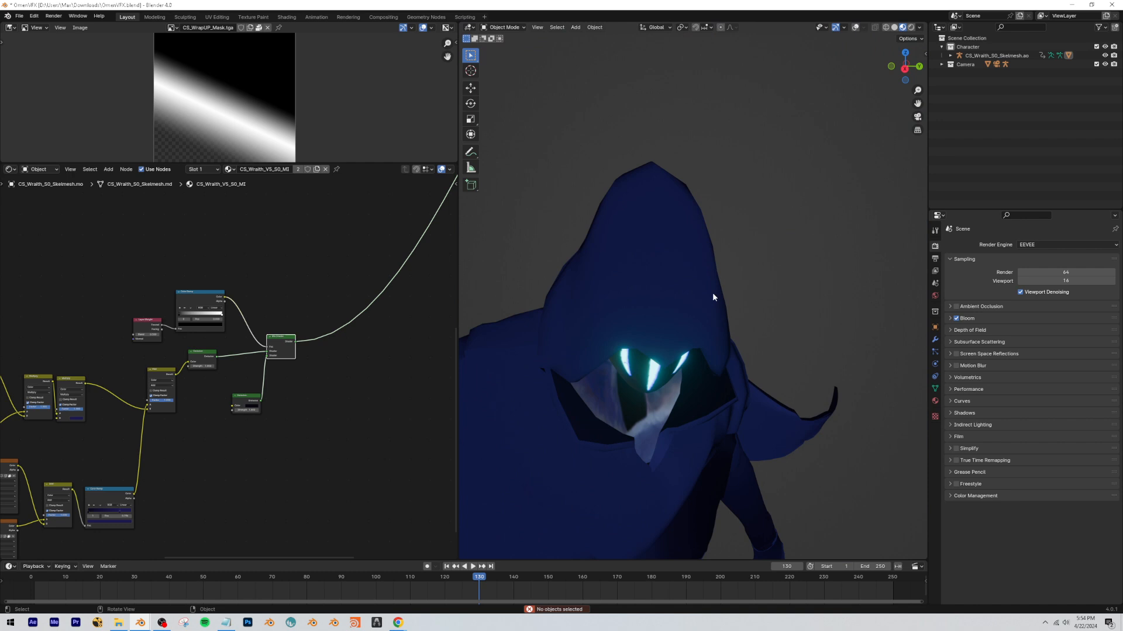
click(917, 117)
key(m)
scroll(669, 334, down, 9)
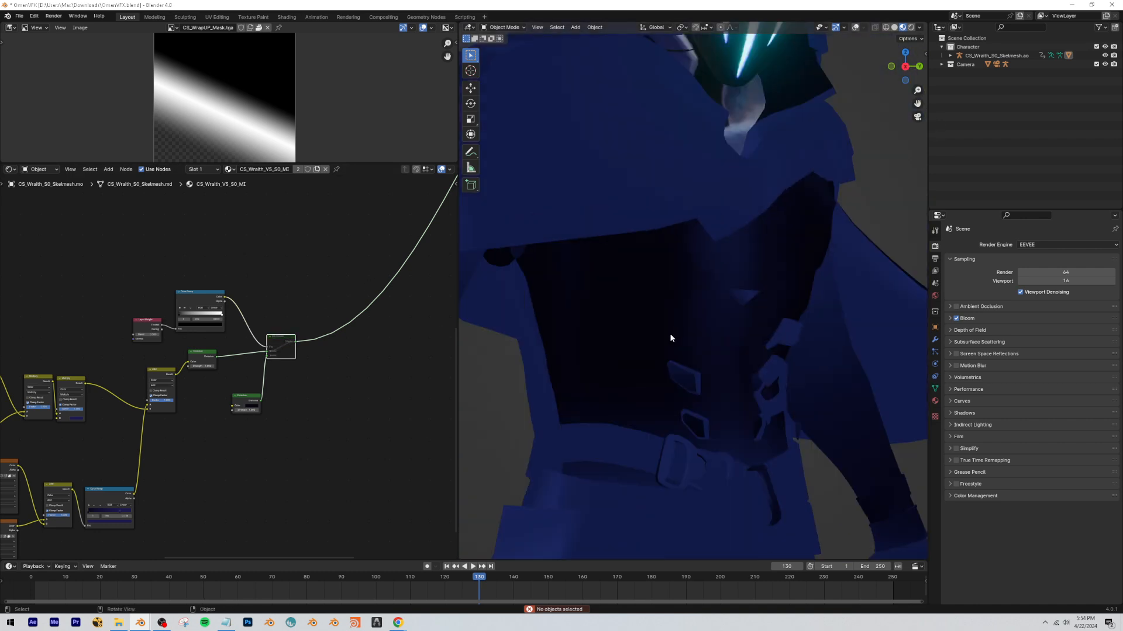
mouse_move(670, 335)
middle_down()
mouse_move(702, 349)
mouse_move(661, 339)
middle_up()
key(m)
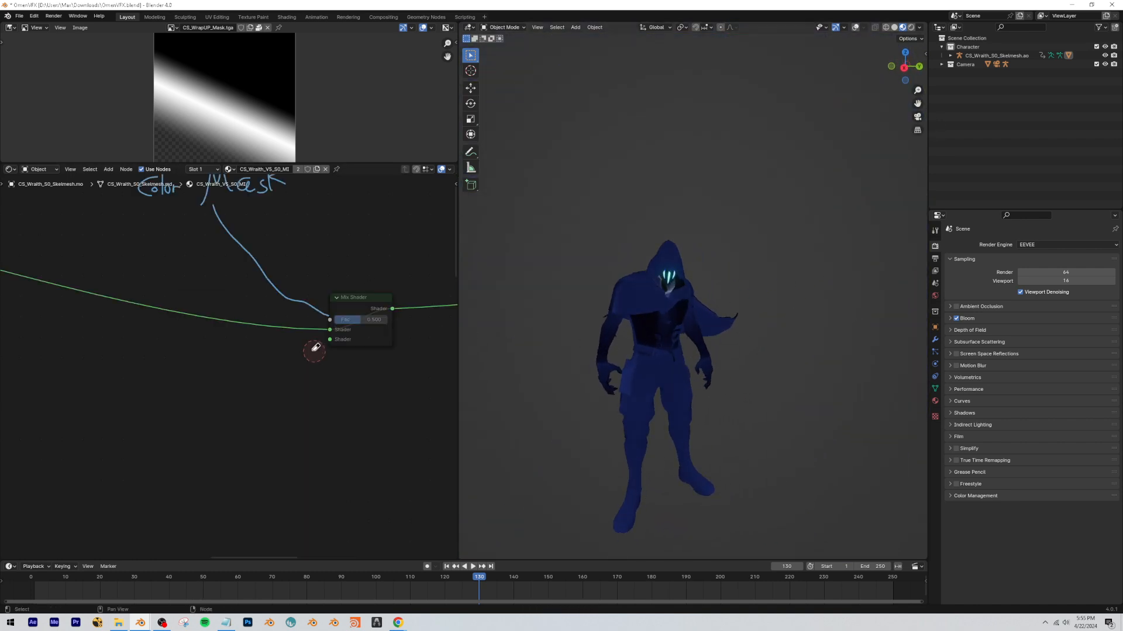
Connect the Fresnel Mix Shader's output to the second shader input of the Color Mask Mix Shader.
scroll(340, 409, down, 4)
scroll(346, 433, down, 3)
middle_drag(346, 433, 274, 314)
drag(221, 447, 197, 245)
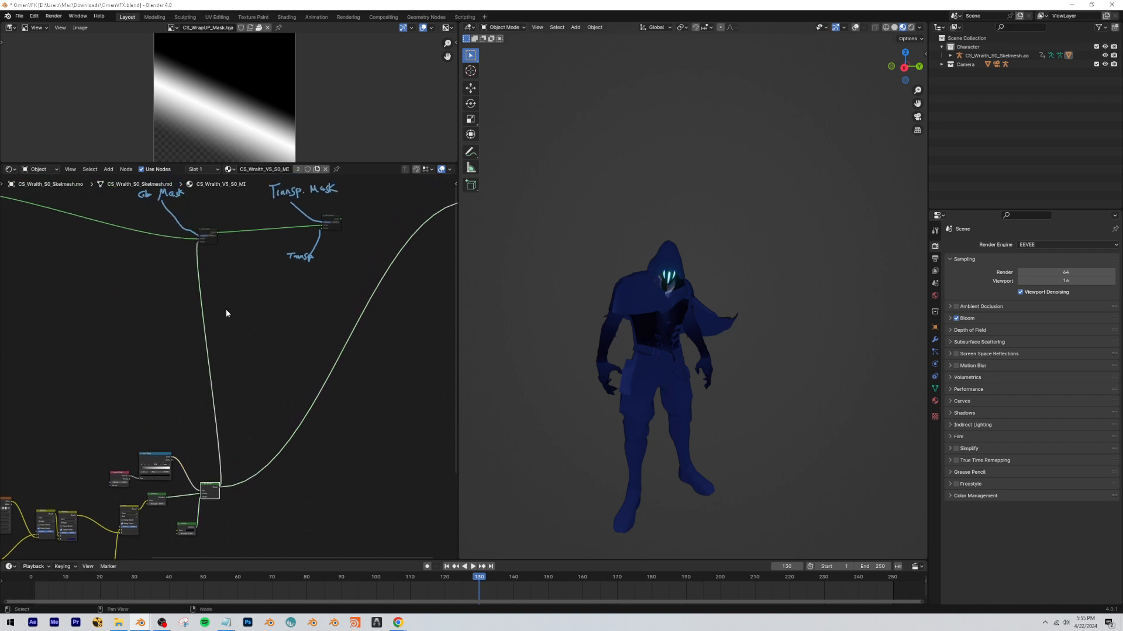
Unmute the Color Mask Mix Shader and preview its output on the model.
ctrl+shift+click(140, 328)
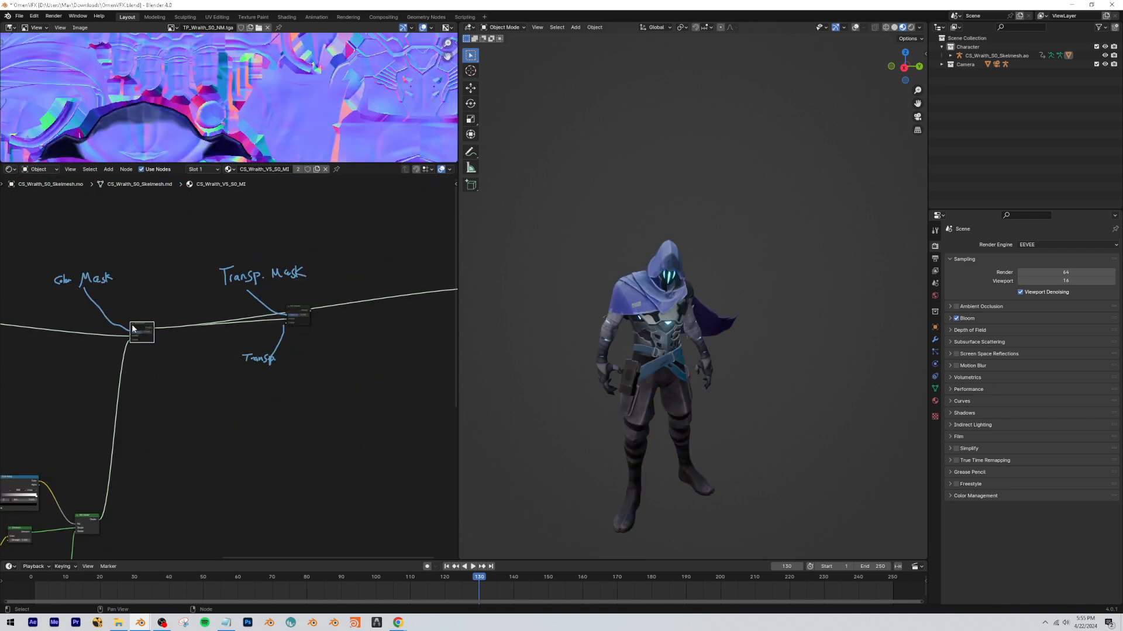
key(m)
scroll(201, 348, up, 5)
middle_drag(238, 369, 324, 379)
scroll(324, 379, up, 3)
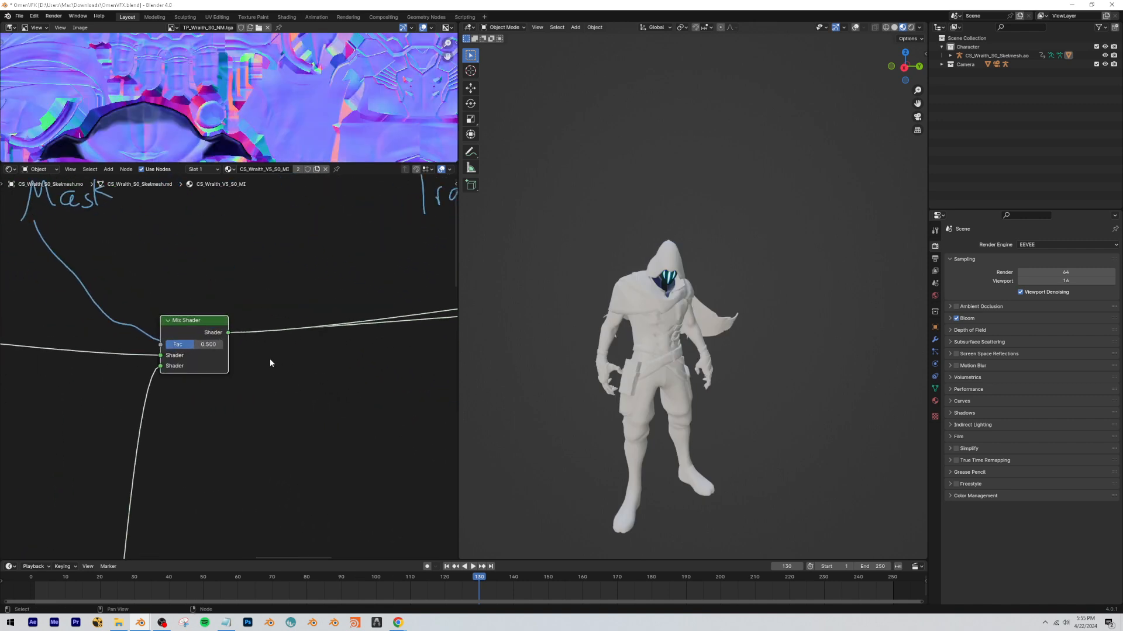
Vary the Color Mask Mix Shader's Fac to preview the blend between the original shading and the purple effect.
drag(199, 345, 234, 344)
middle_drag(193, 316, 310, 400)
drag(214, 302, 131, 293)
drag(324, 428, 281, 428)
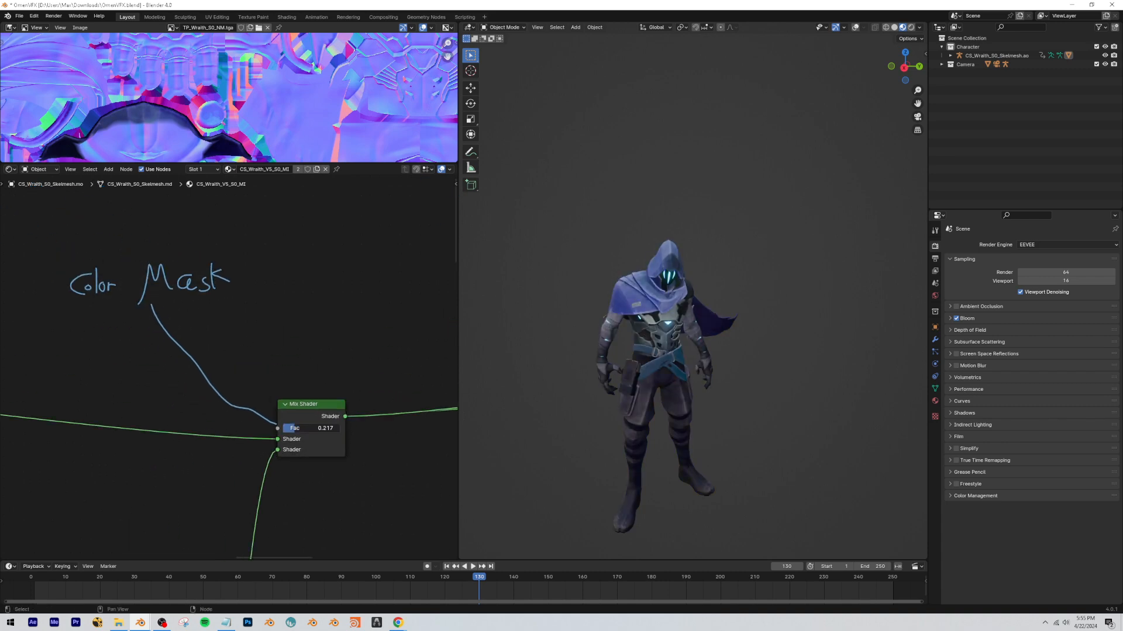
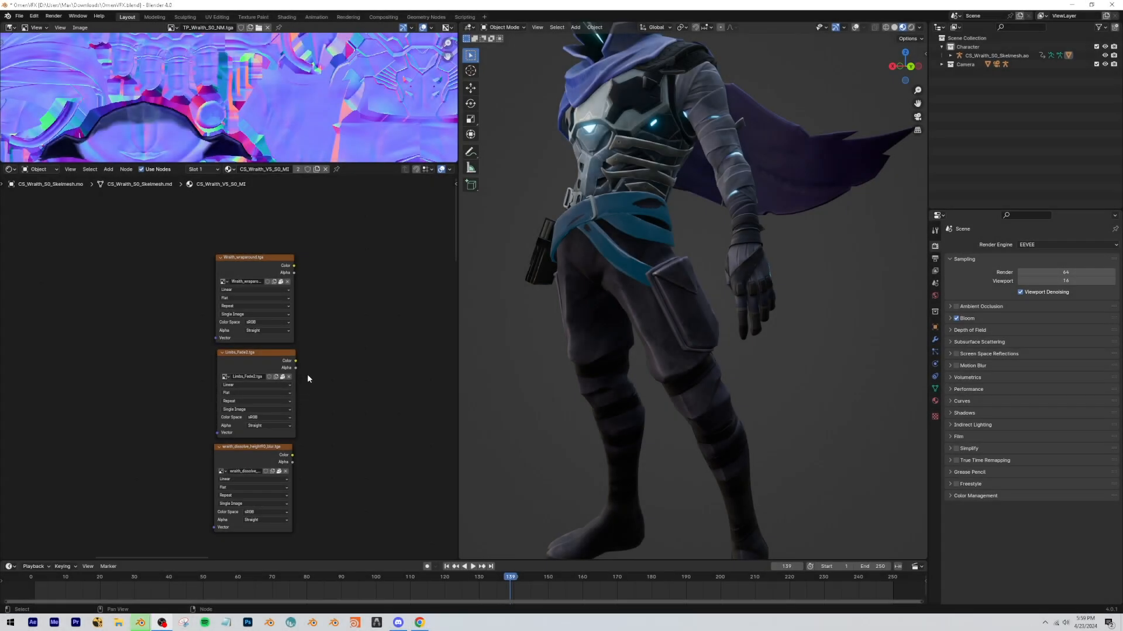
Look over the node tree around the color and transparency mask Mix Shaders and the three unconnected image textures.
scroll(304, 418, down, 4)
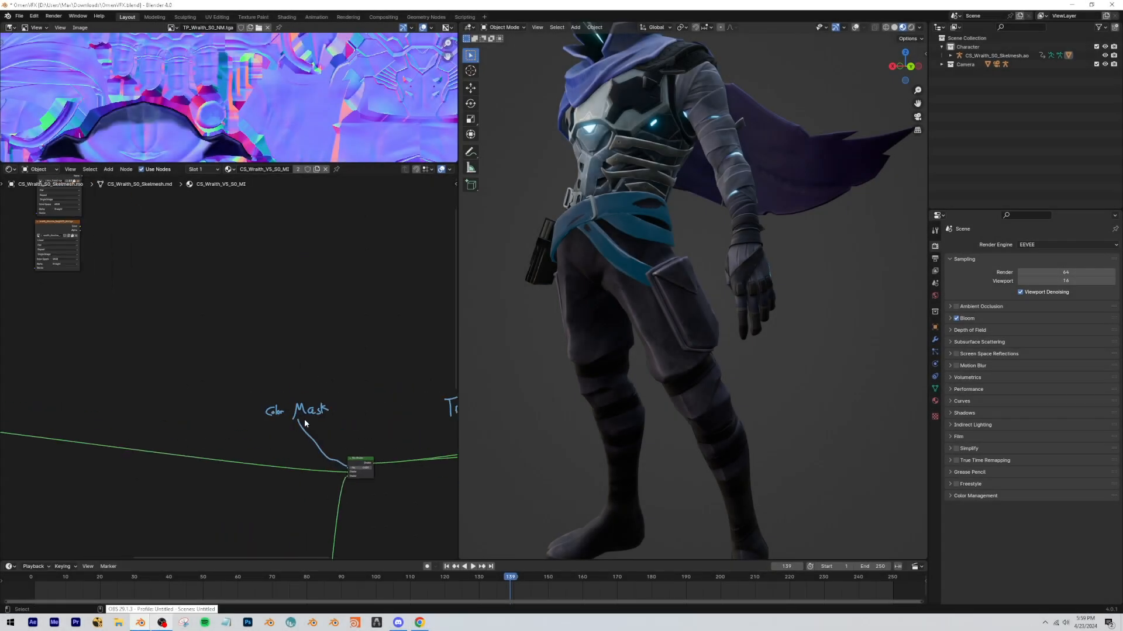
scroll(310, 426, up, 4)
middle_drag(323, 439, 211, 368)
scroll(208, 366, down, 4)
scroll(169, 350, down, 5)
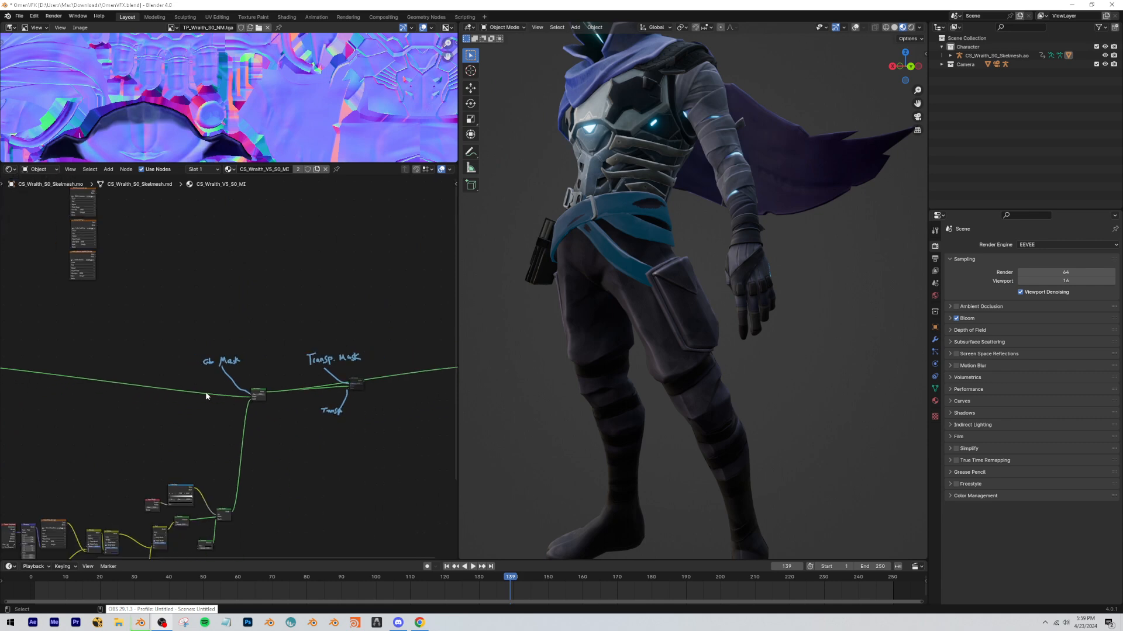
middle_drag(202, 418, 236, 407)
middle_drag(208, 453, 269, 544)
scroll(244, 388, up, 5)
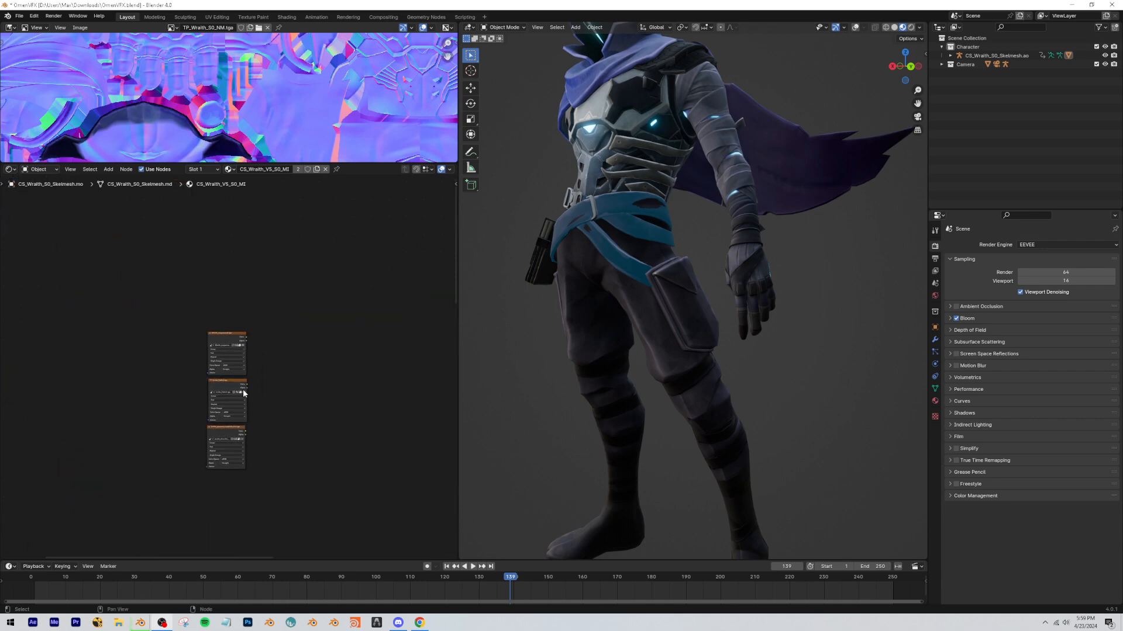
View the images in Wraith_wraparound.tga, Limbs_Fade2.tga and wraith_dissolve_height90_blur.tga one after another.
scroll(239, 364, up, 4)
drag(267, 316, 186, 531)
click(299, 336)
scroll(204, 380, up, 4)
drag(199, 387, 205, 390)
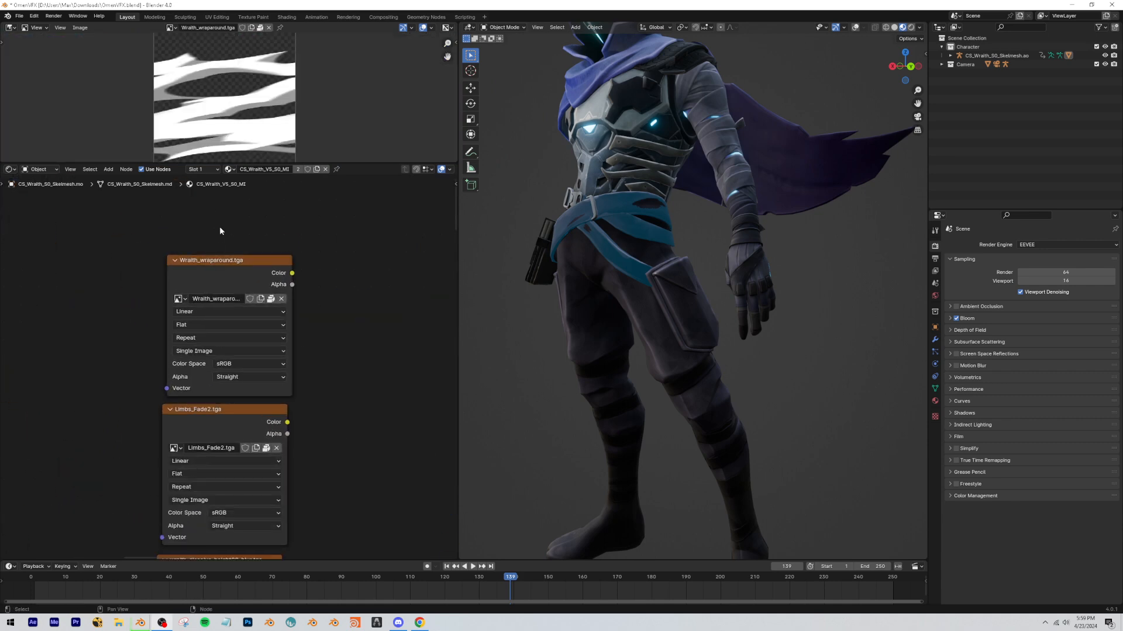
click(196, 430)
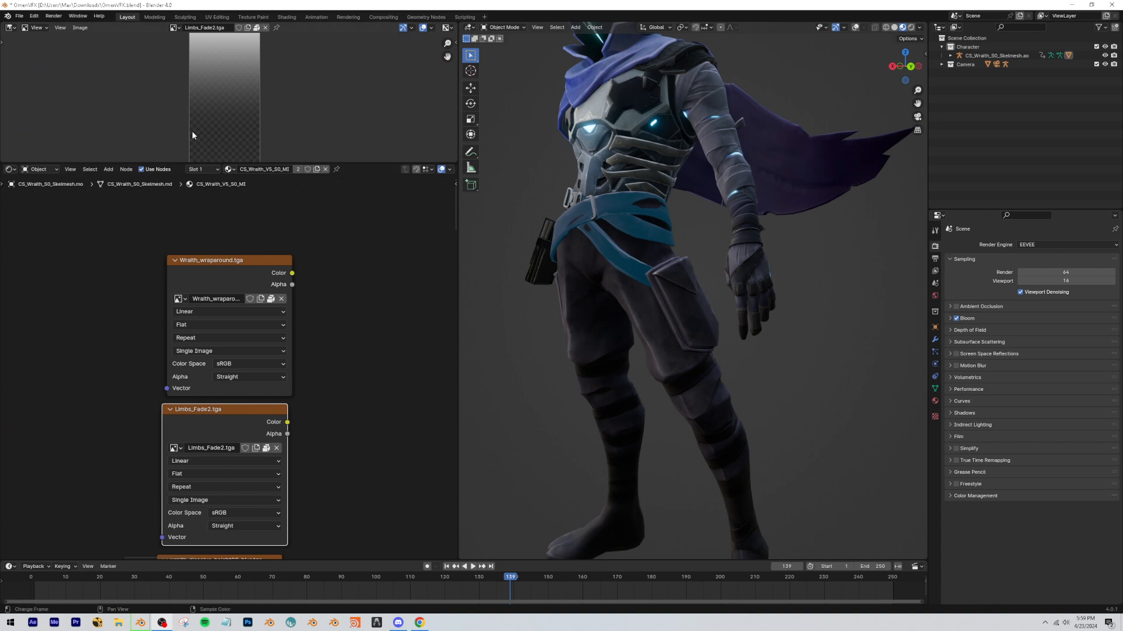
scroll(236, 450, down, 3)
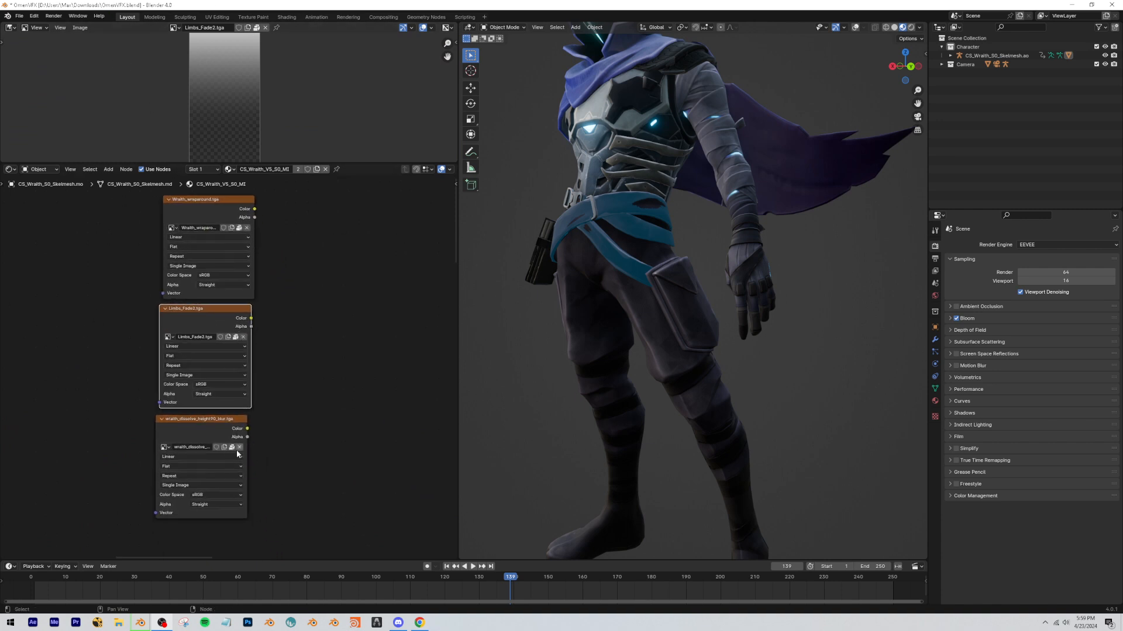
click(236, 456)
scroll(345, 412, down, 6)
drag(329, 458, 145, 250)
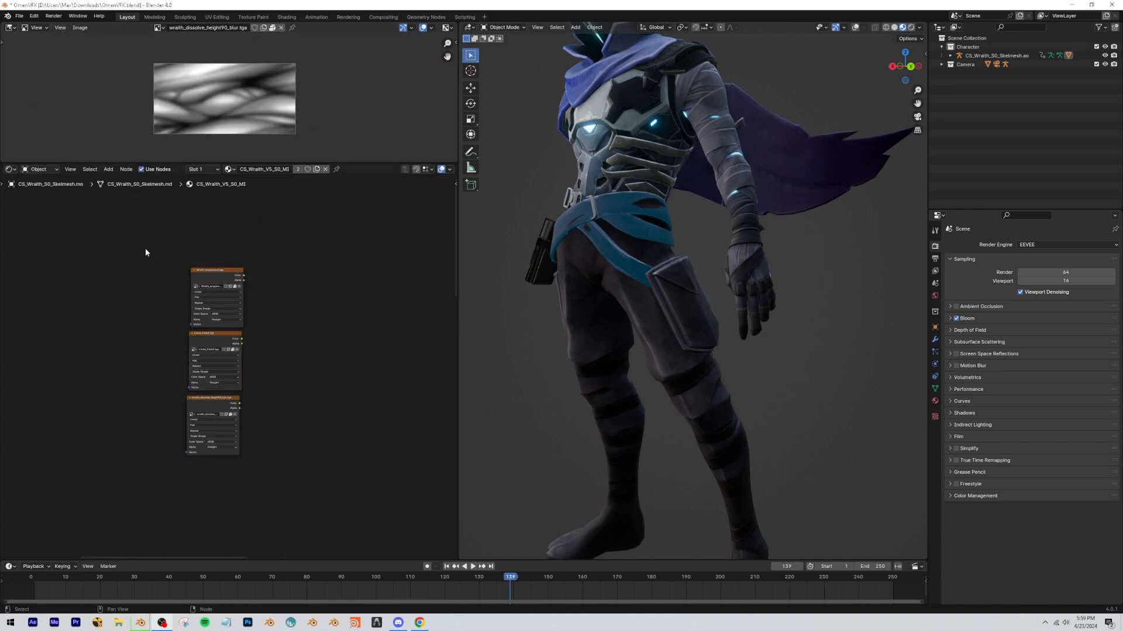
scroll(204, 282, up, 5)
click(214, 253)
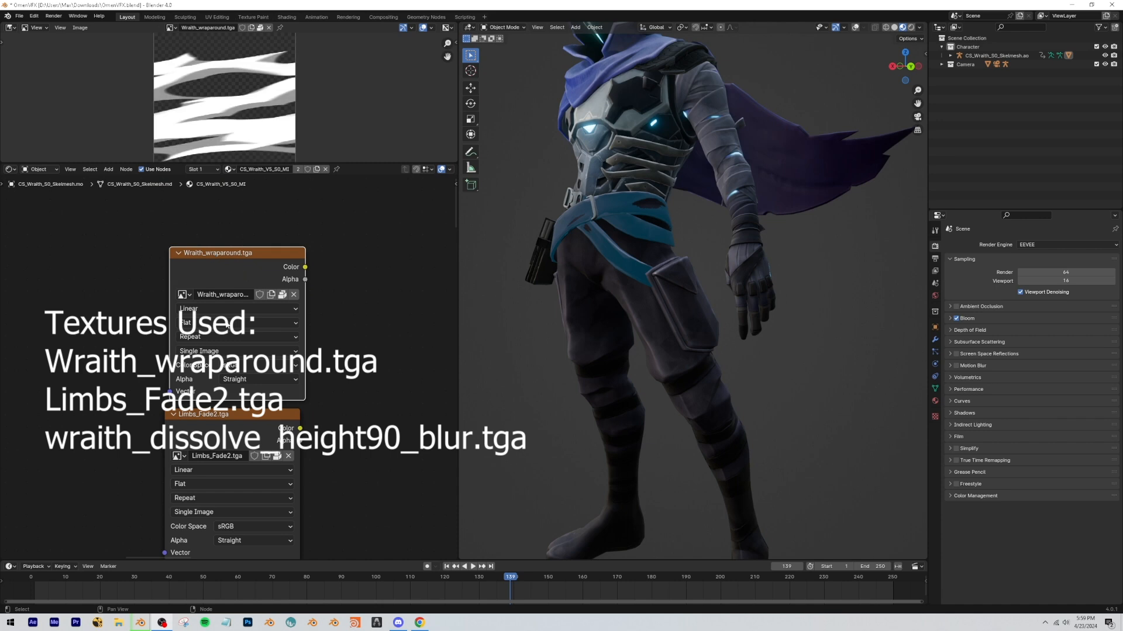
click(207, 414)
middle_drag(332, 475, 309, 363)
click(263, 466)
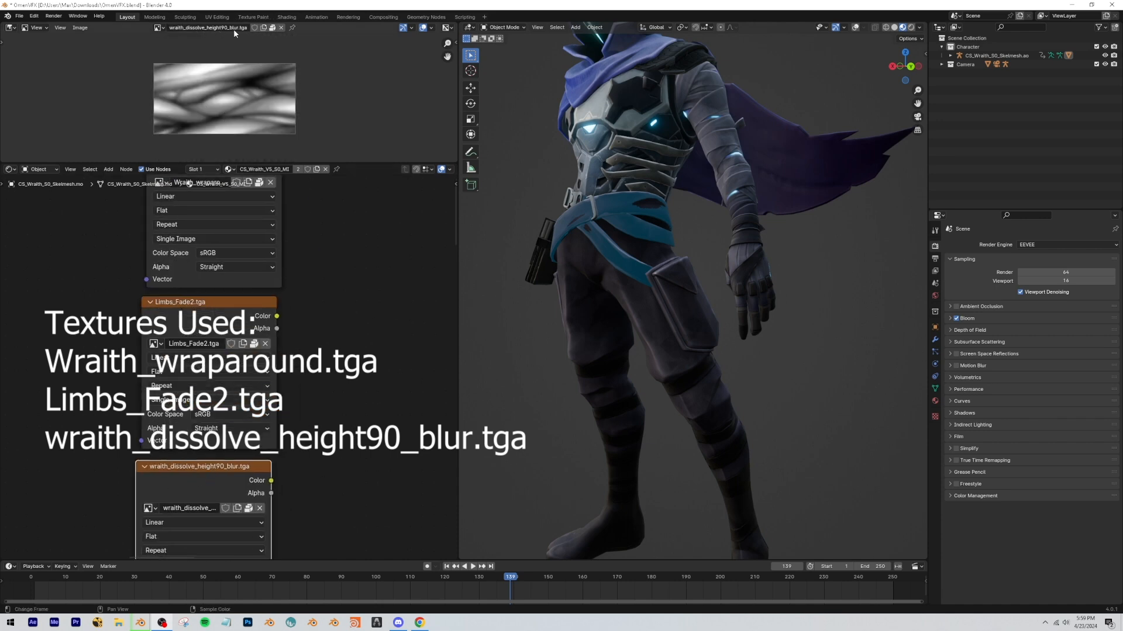
scroll(176, 273, down, 4)
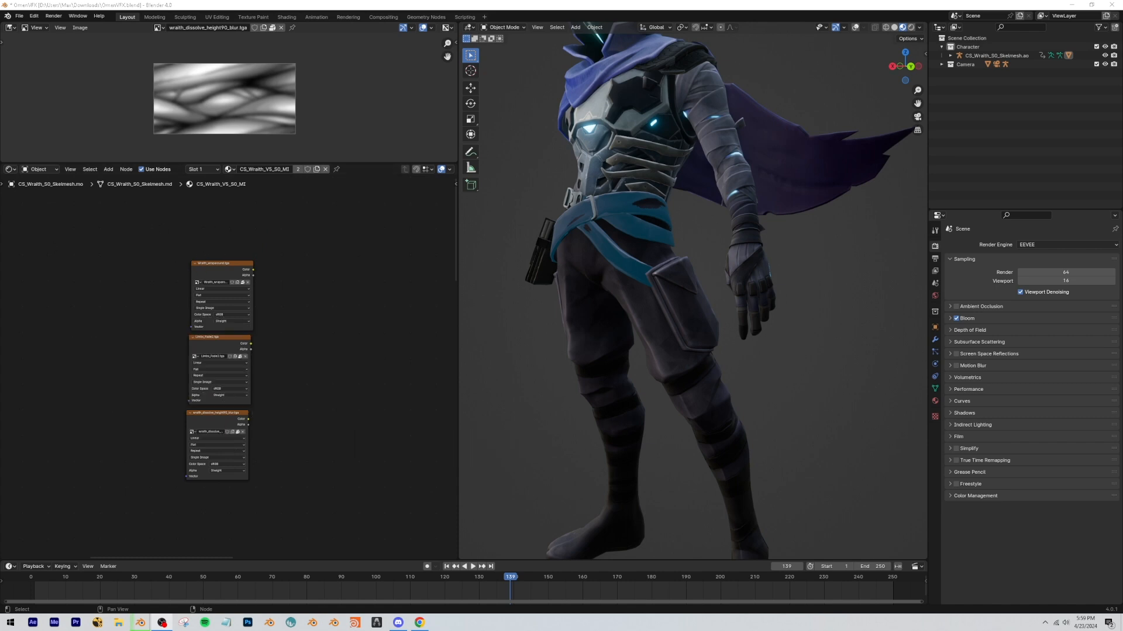
Add Texture Coordinate and Mapping nodes to the Wraith_wraparound.tga texture and space them away from it.
click(205, 277)
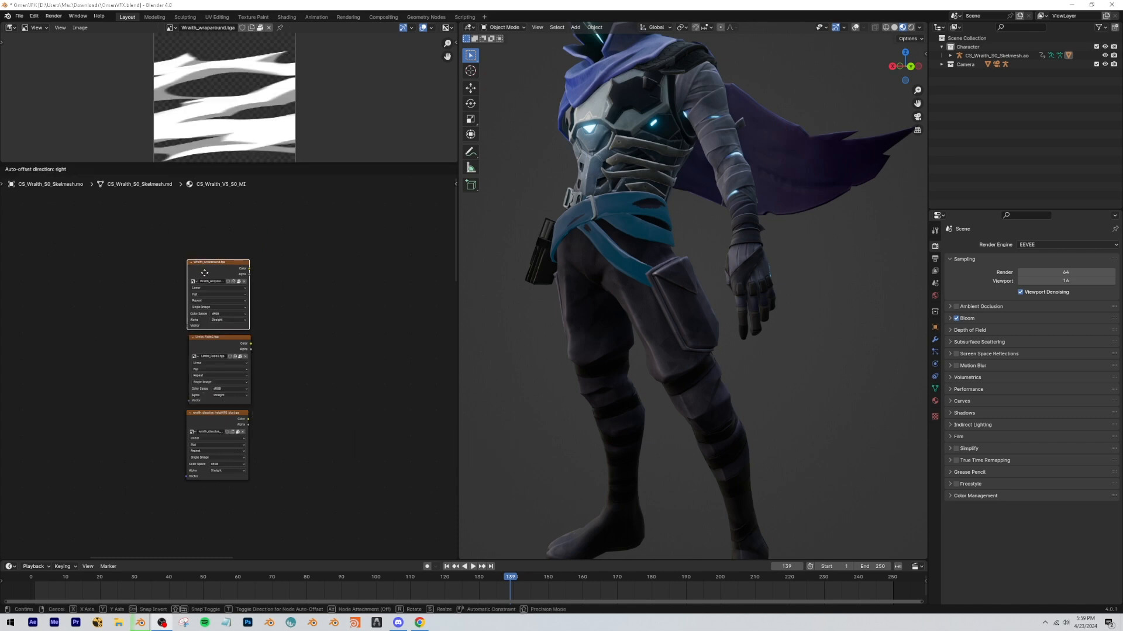
key(ctrl+t)
click(190, 246)
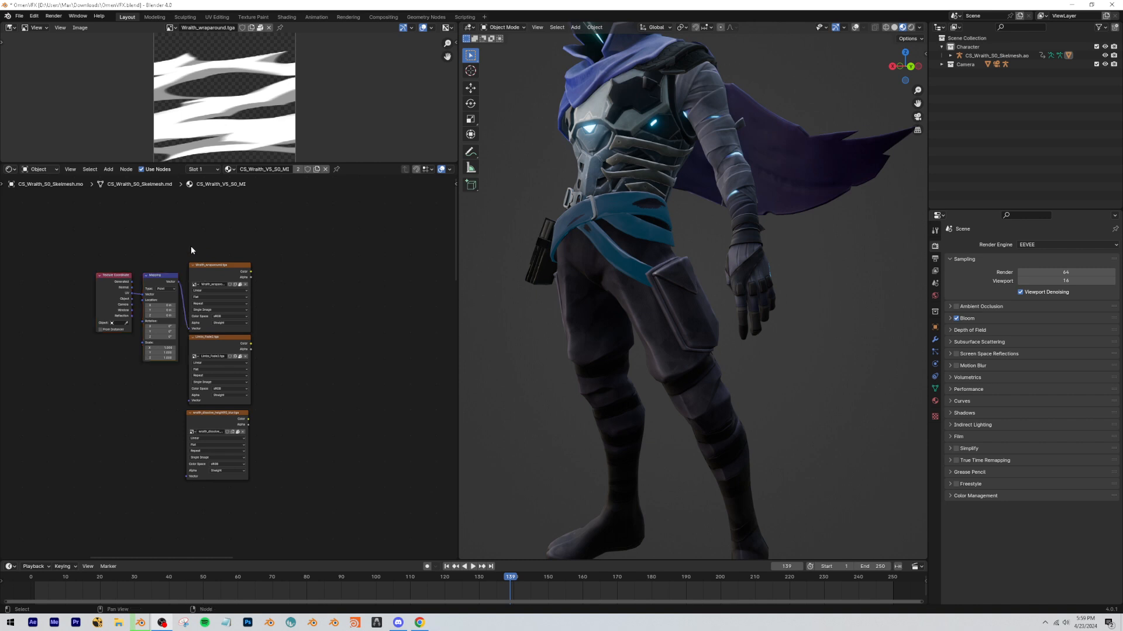
drag(167, 261, 96, 303)
key(g)
click(80, 300)
click(103, 258)
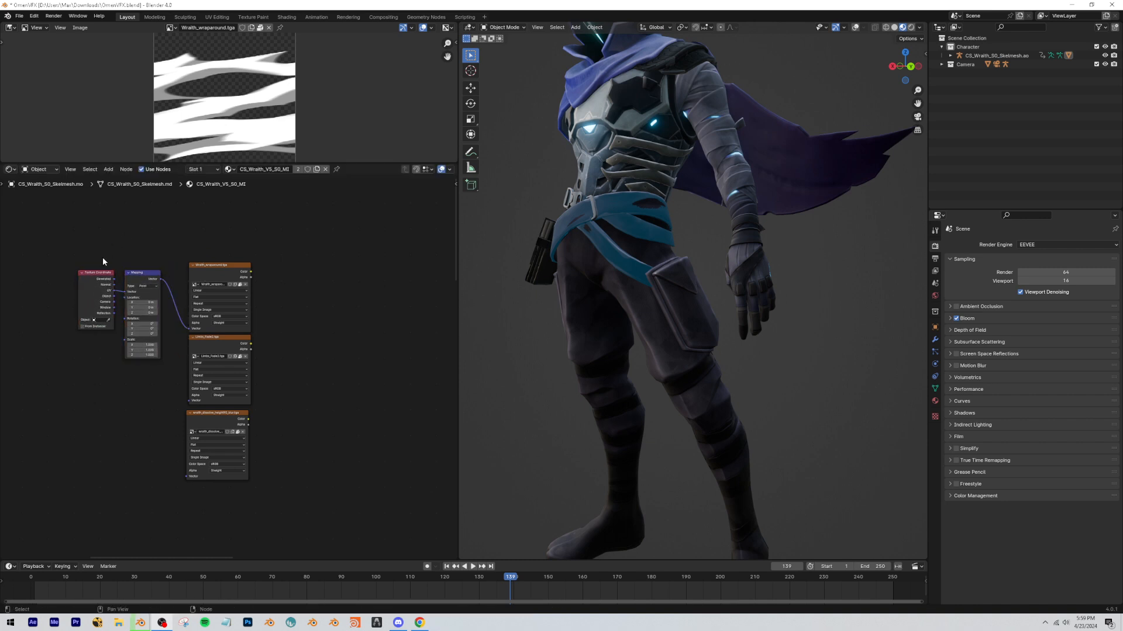
middle_drag(83, 306, 188, 300)
scroll(188, 300, up, 4)
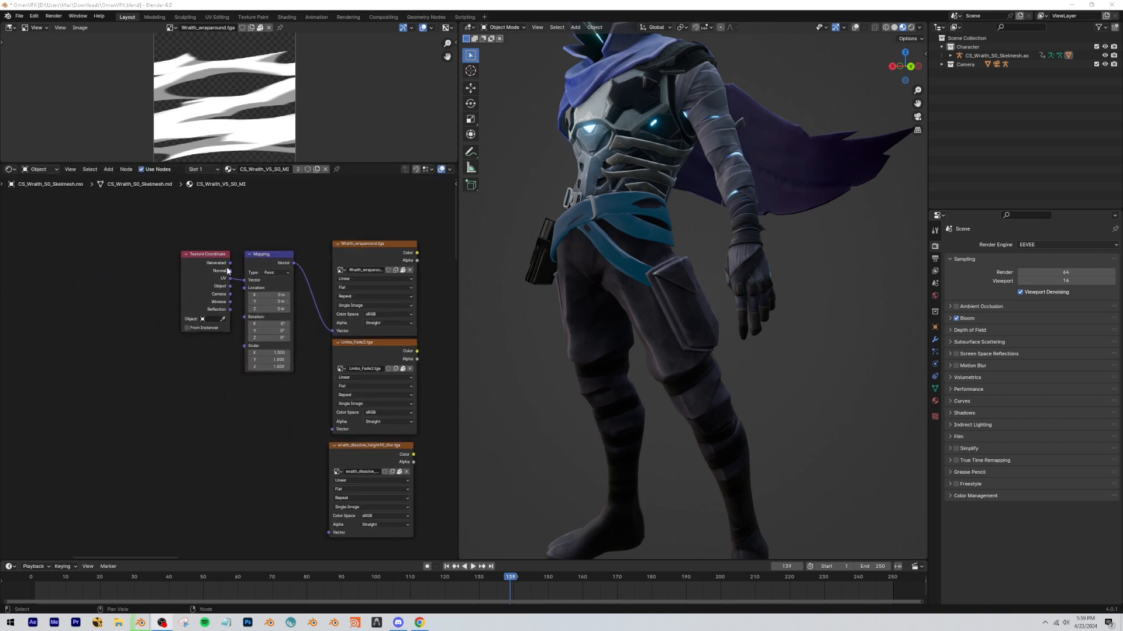
Add a Value node set to 5 and connect it to the Scale of the Wraith_wraparound Mapping node.
scroll(226, 267, up, 1)
key(shift+a)
text(val)
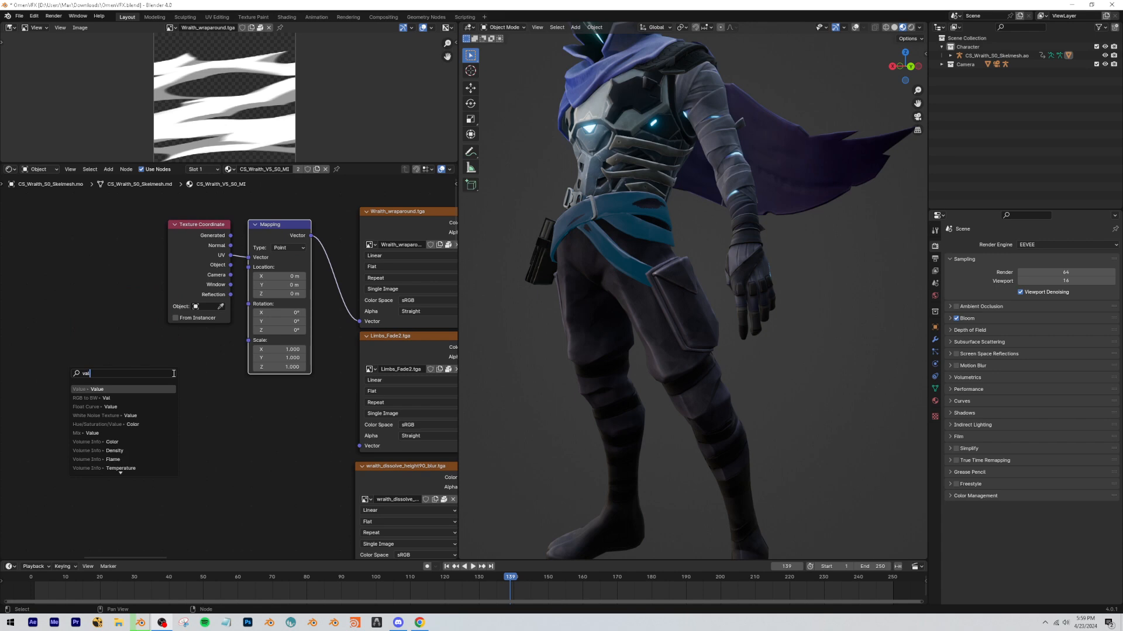
key(Return)
click(193, 366)
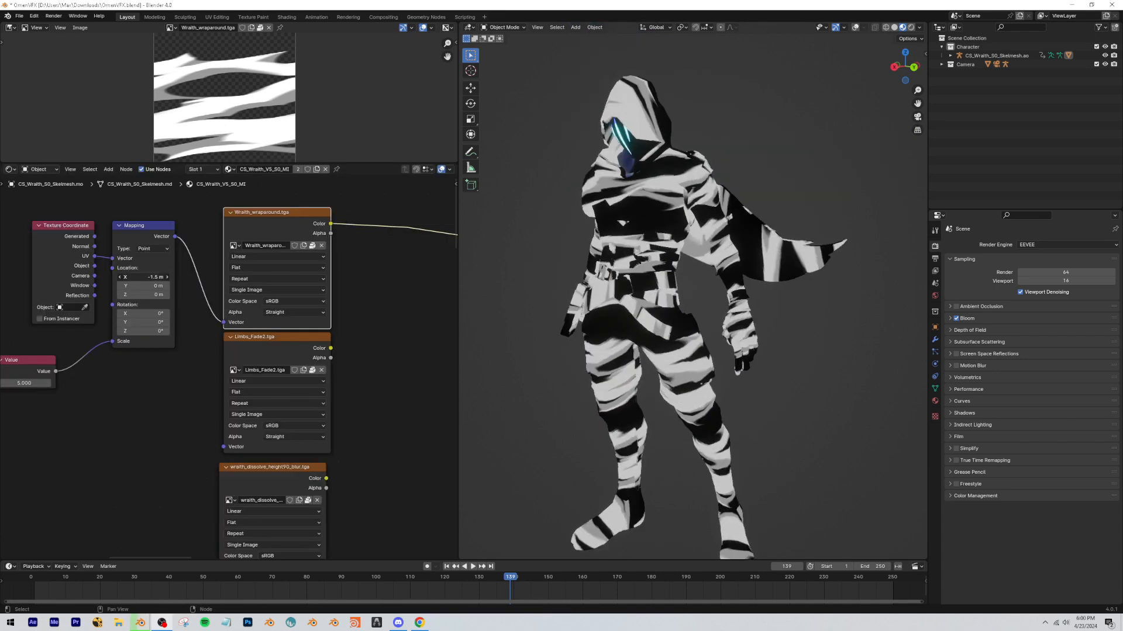
Drive the X location of the Wraith_wraparound Mapping node with the expression #frame/9.
mouse_move(144, 278)
mouse_down()
mouse_move(154, 277)
mouse_move(144, 277)
mouse_move(149, 295)
mouse_move(142, 276)
mouse_up()
right_click(145, 286)
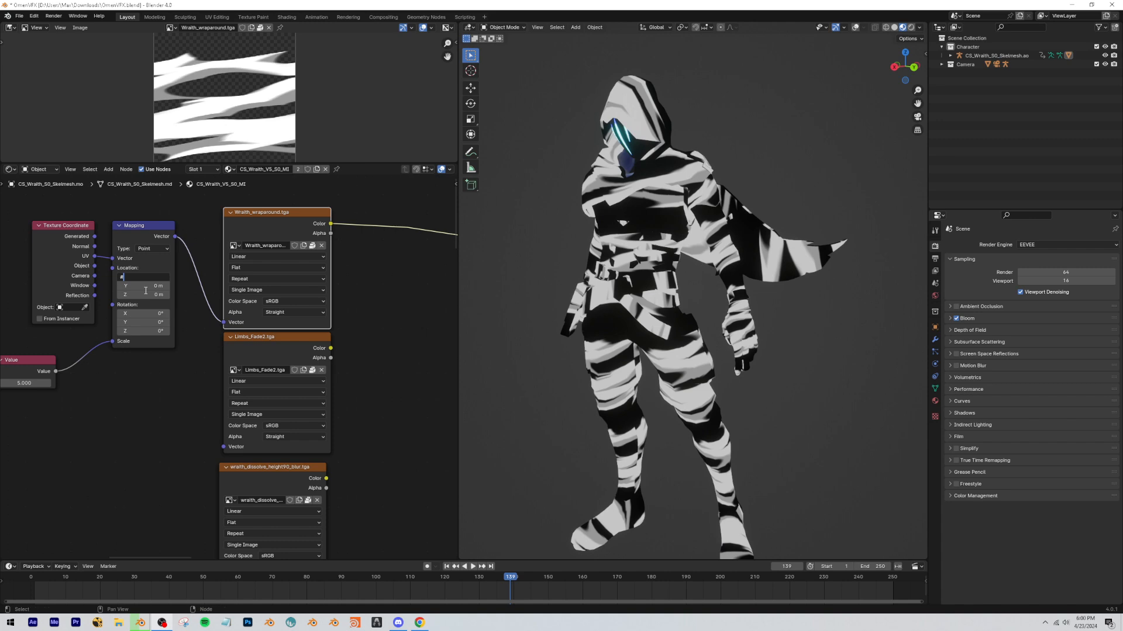
text(#frame/9)
key(Return)
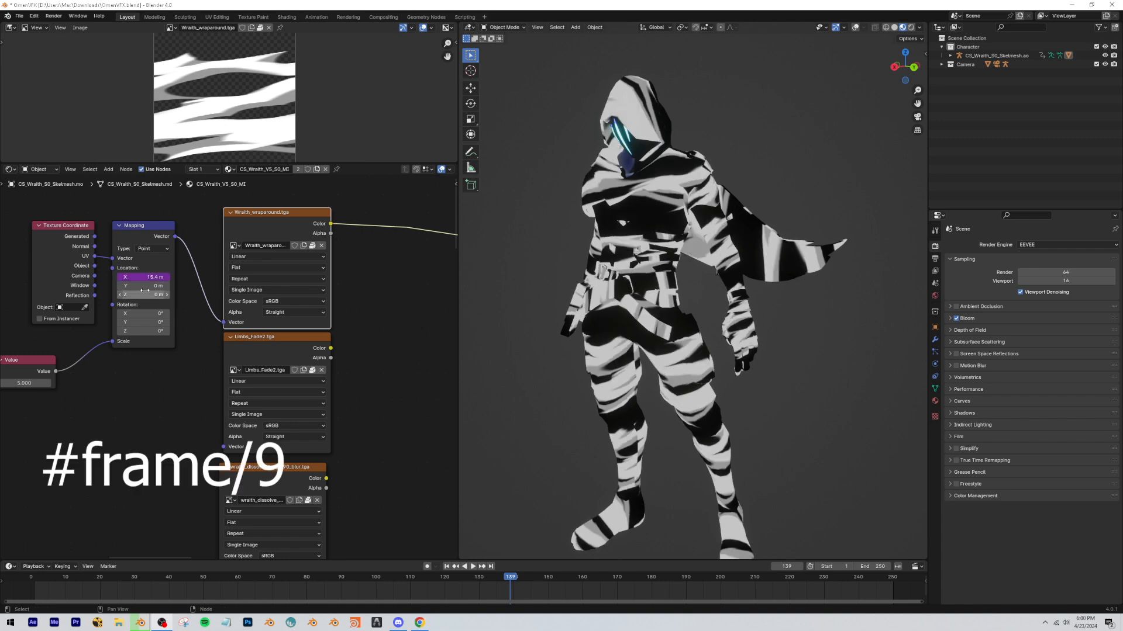
Play back the moving wraparound pattern on the model and look over the other animated texture nodes in the material.
key(space)
scroll(293, 413, down, 6)
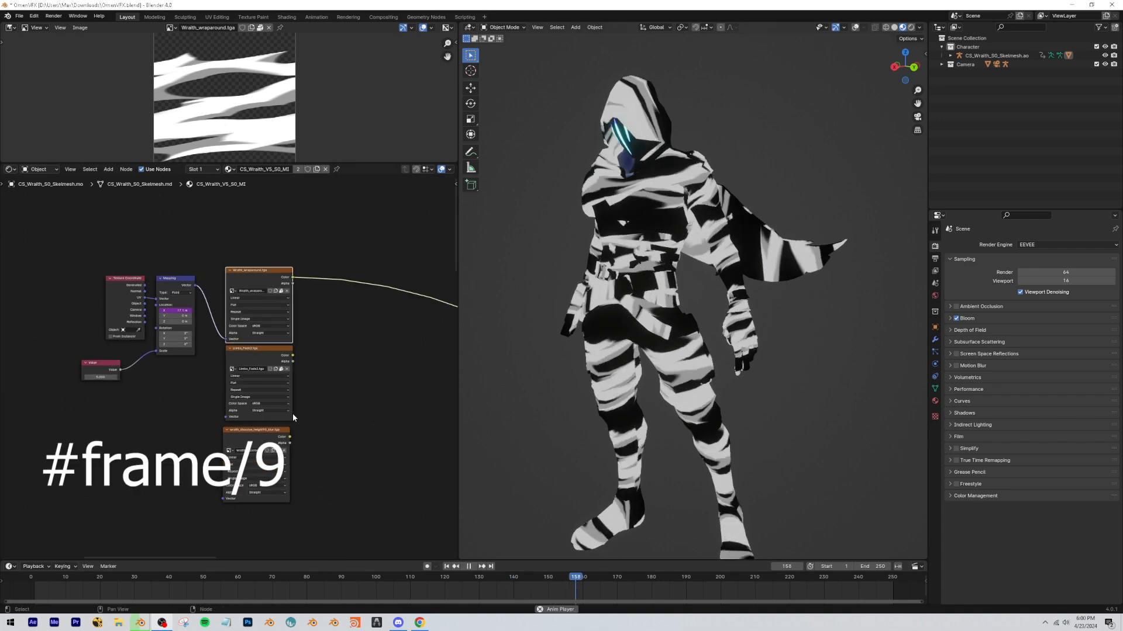
mouse_move(293, 415)
middle_down()
mouse_move(188, 311)
mouse_move(153, 230)
middle_up()
middle_drag(124, 372, 238, 284)
scroll(191, 460, up, 5)
middle_drag(135, 501, 197, 333)
scroll(173, 411, down, 3)
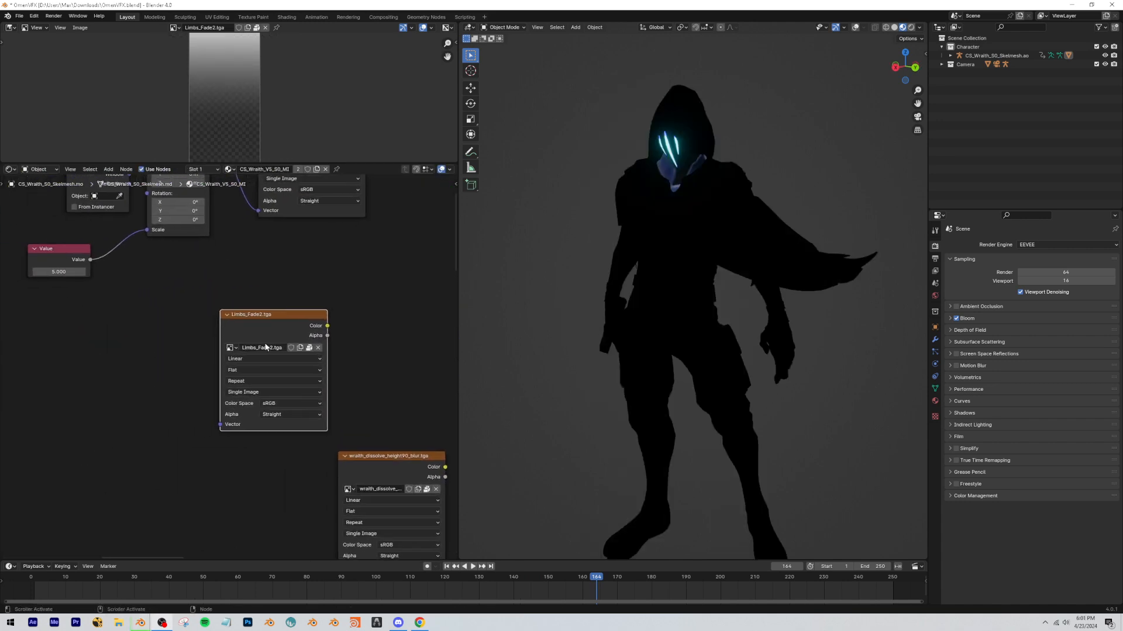
Add Texture Coordinate and Mapping nodes to Limbs_Fade2.tga and set the Mapping's Z rotation to 180°.
key(ctrl+t)
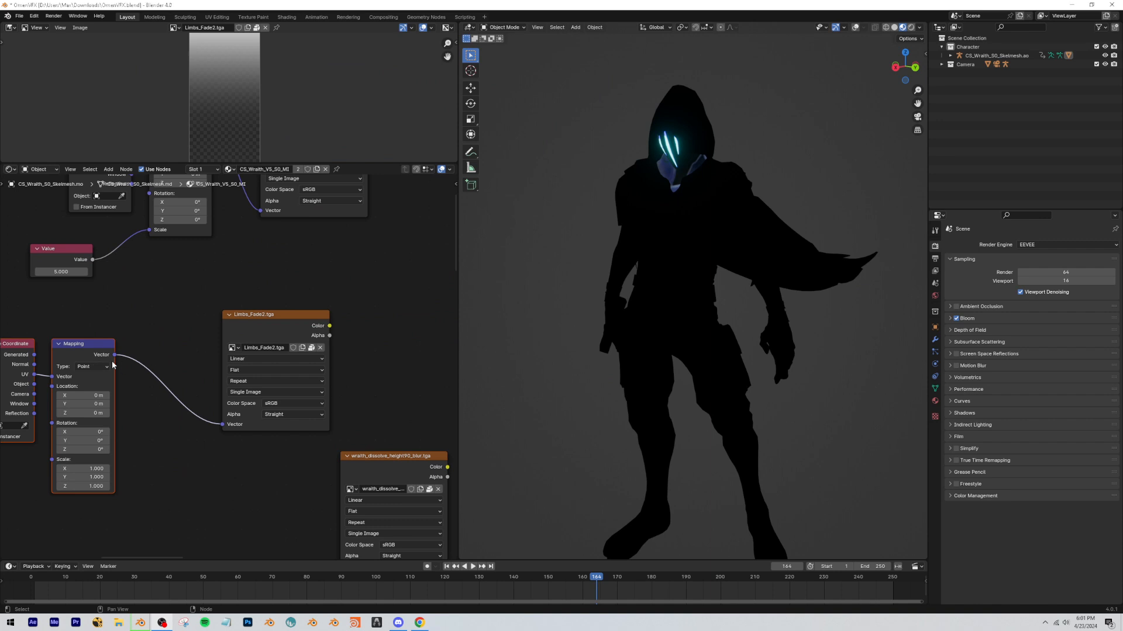
middle_drag(130, 326, 216, 299)
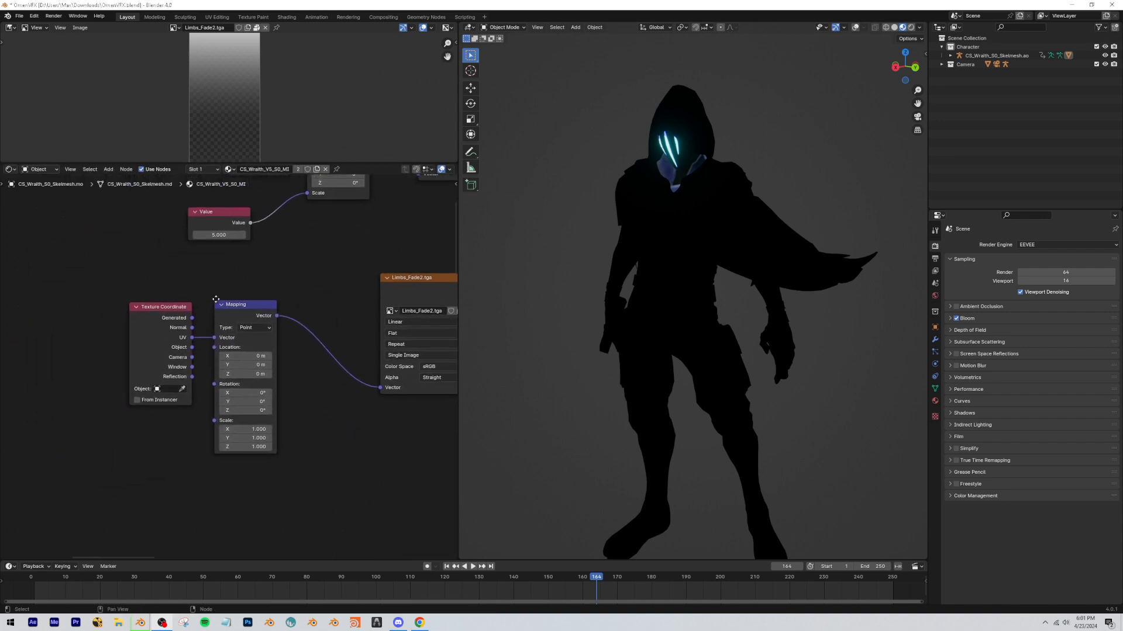
scroll(246, 409, up, 1)
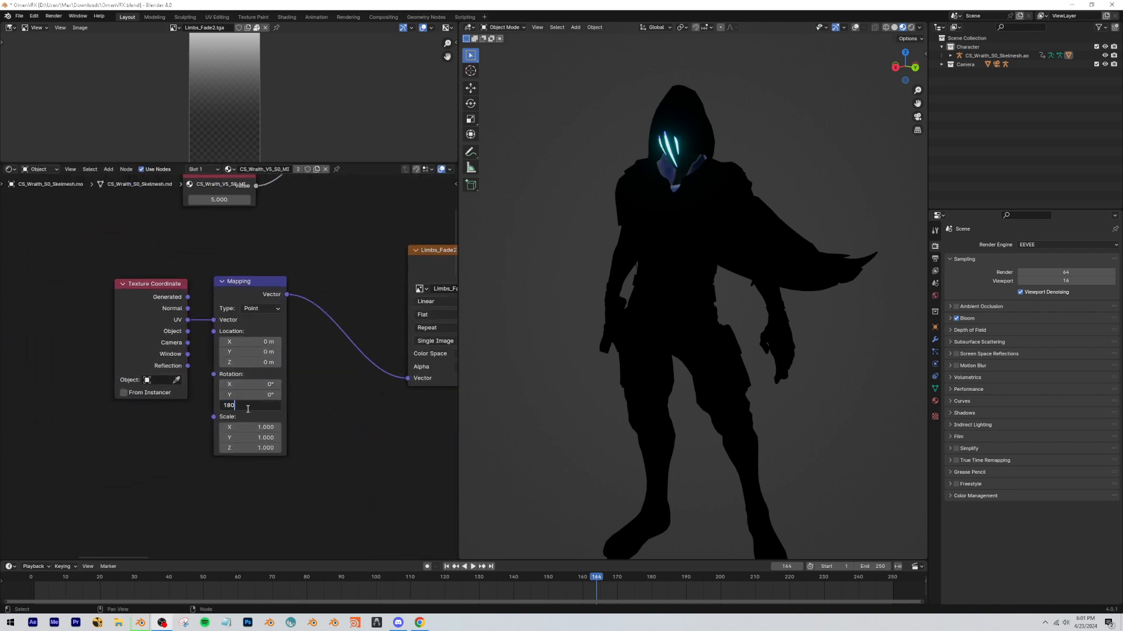
middle_drag(381, 345, 298, 346)
scroll(298, 346, down, 1)
Preview the Limbs_Fade2.tga output on the model.
ctrl+shift+click(362, 279)
mouse_move(696, 334)
middle_down()
mouse_move(690, 348)
mouse_move(722, 340)
mouse_move(711, 342)
middle_up()
click(252, 252)
mouse_move(250, 252)
middle_down()
mouse_move(229, 257)
mouse_move(250, 242)
middle_up()
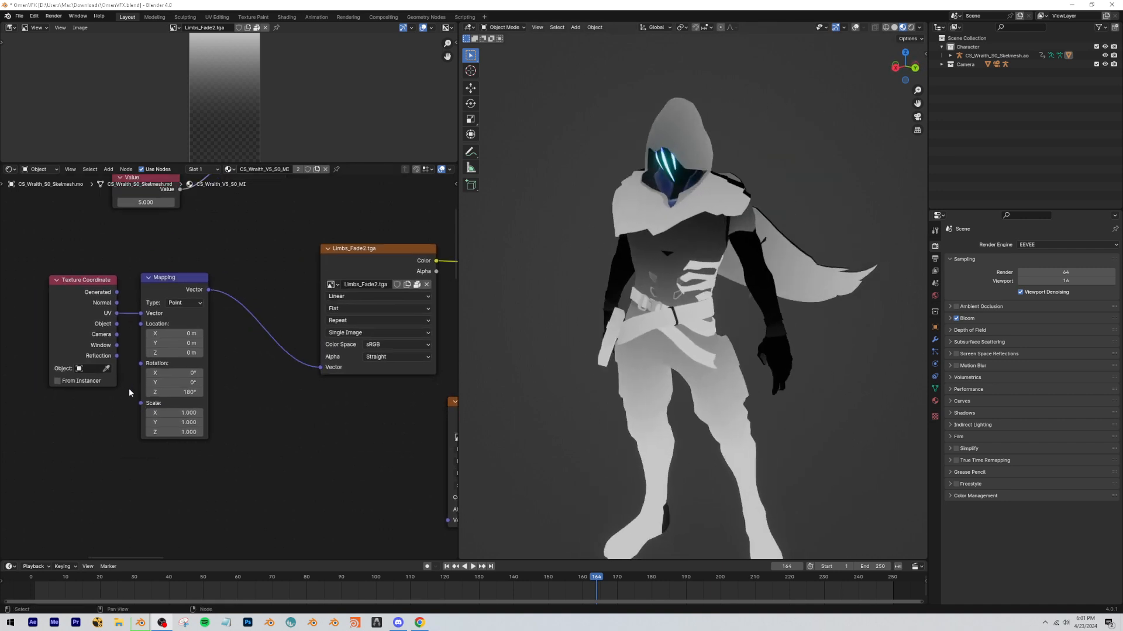
Try scaling the Limbs_Fade2 Mapping with a duplicated Value node set to 0.5.
middle_drag(129, 388, 135, 420)
click(140, 223)
key(shift+d)
click(36, 501)
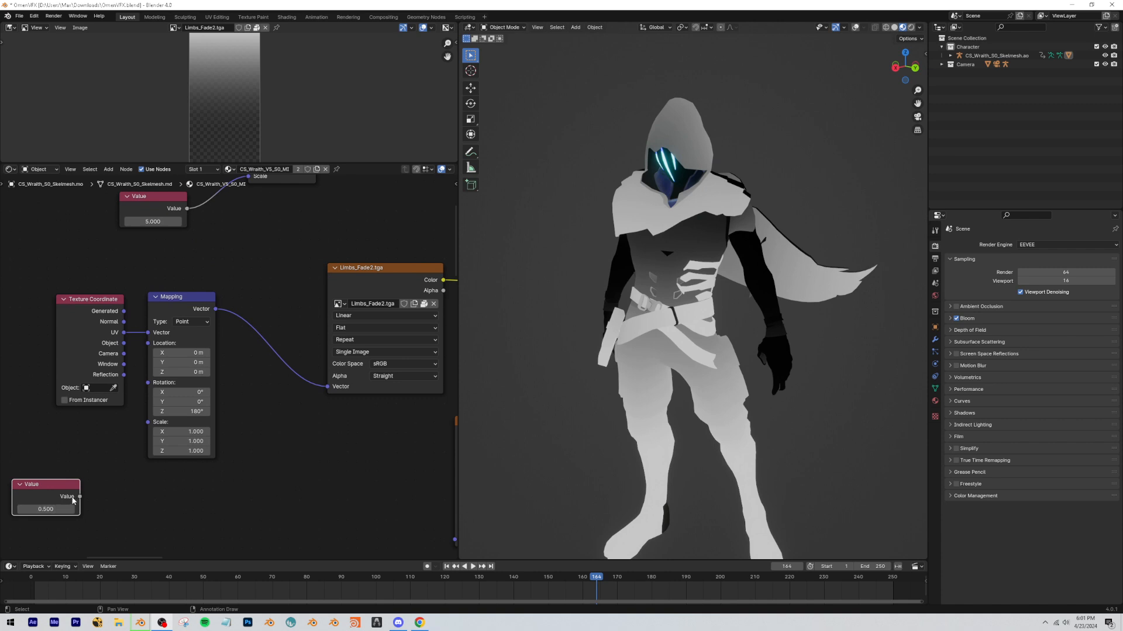
drag(74, 499, 148, 422)
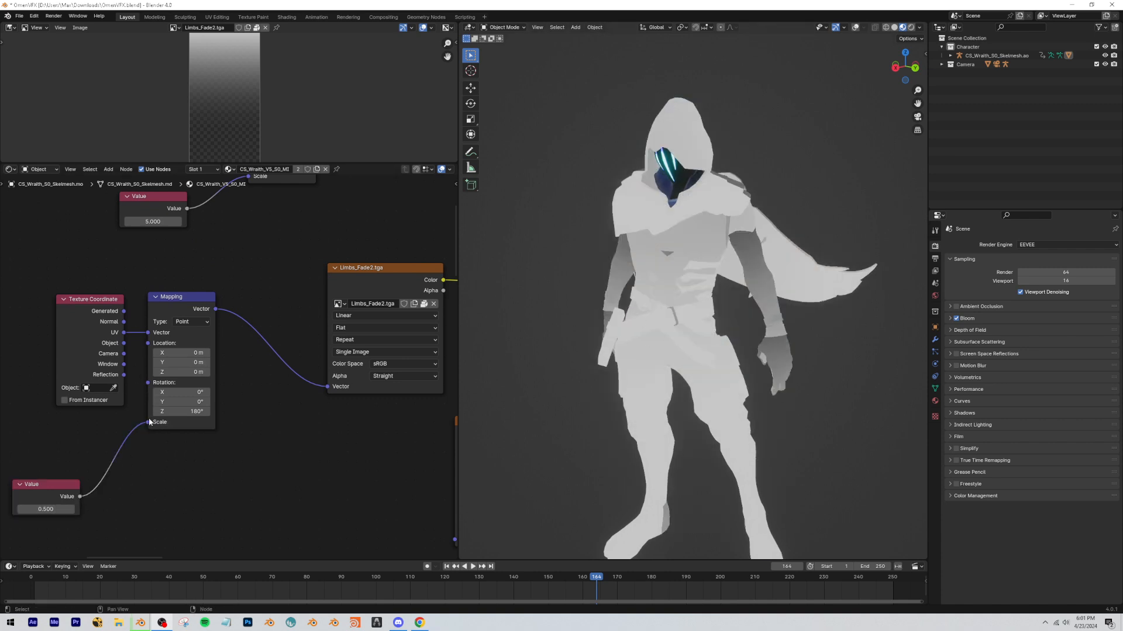
click(153, 422)
Insert a Vector Math node between the Mapping and Limbs_Fade2.tga, using the Scale operation with a factor of 0.5.
key(shift+a)
text(add)
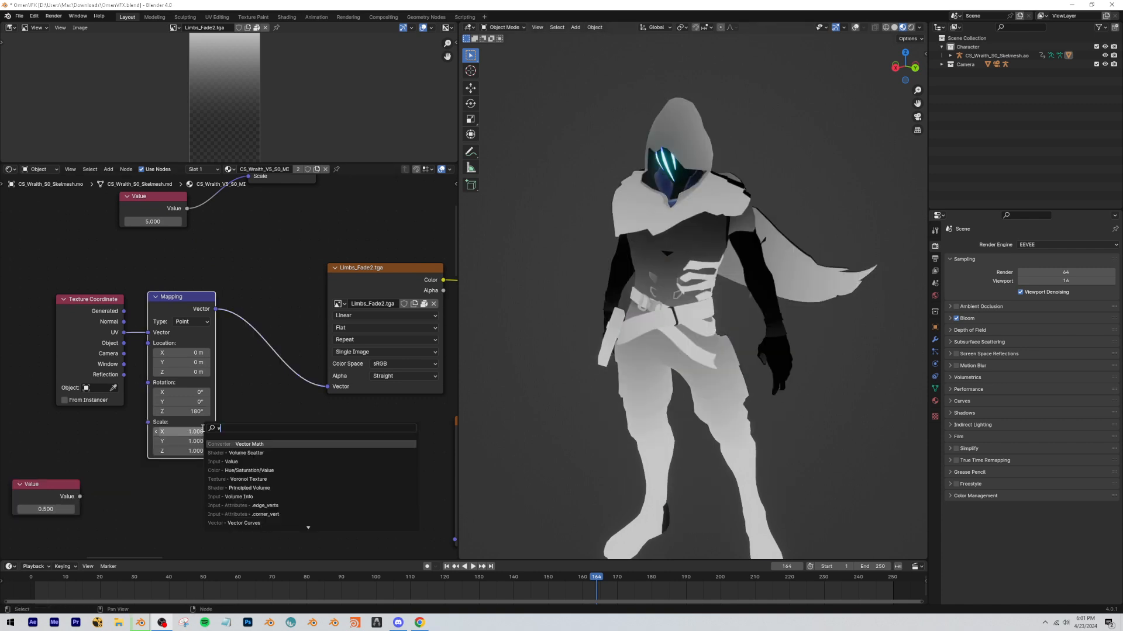
key(Return)
click(276, 360)
click(275, 357)
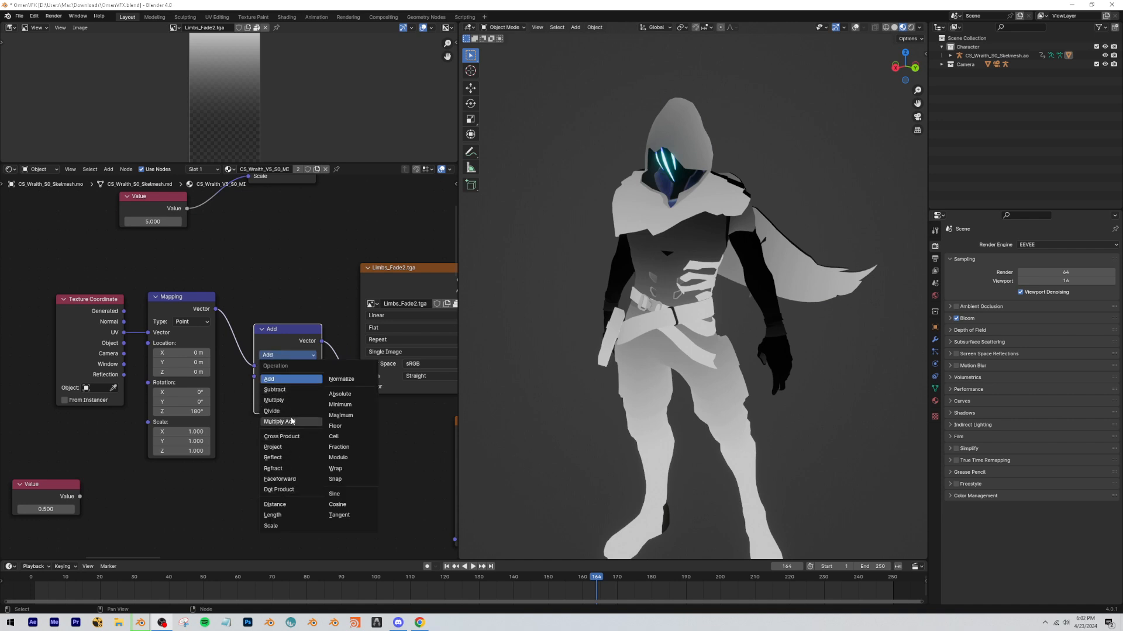
click(270, 526)
click(291, 375)
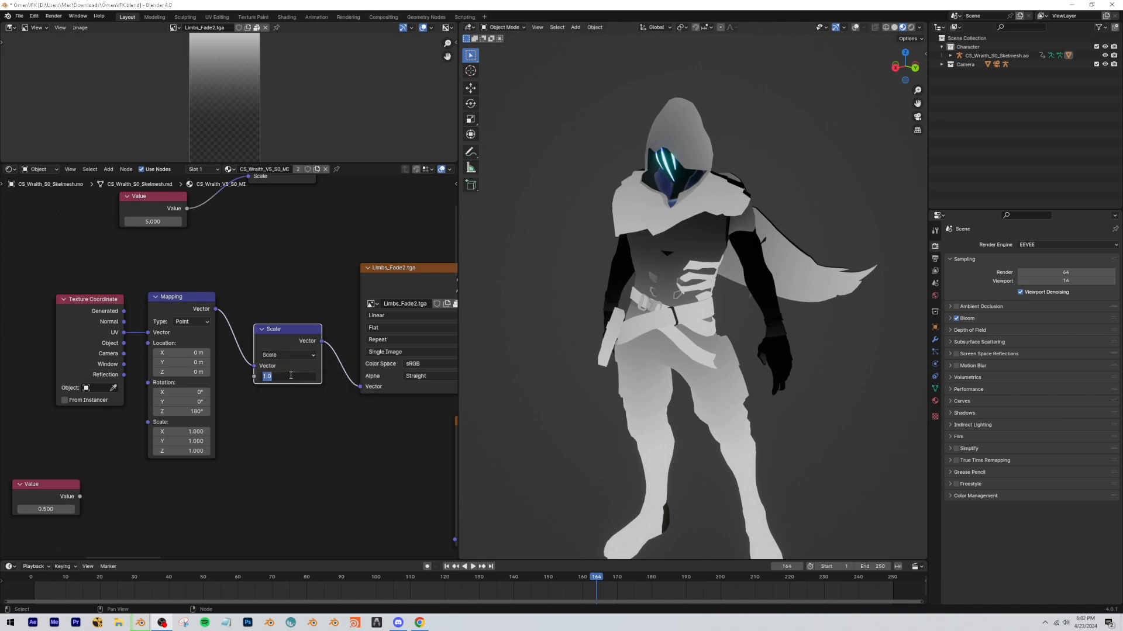
text(0.5)
key(Return)
Delete the unused Value node and move the Scale node closer to the Limbs_Fade2 Mapping node.
mouse_move(41, 485)
mouse_down()
mouse_move(94, 470)
mouse_move(33, 470)
mouse_up()
scroll(158, 454, down, 2)
drag(255, 345, 240, 335)
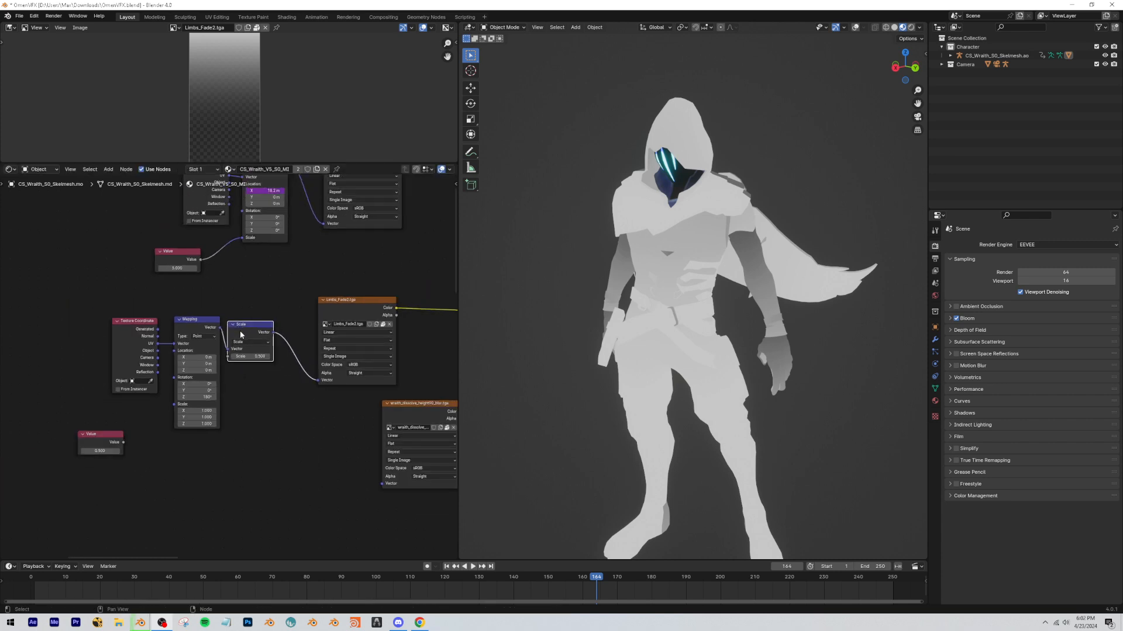
click(122, 430)
key(x)
middle_drag(123, 431, 70, 451)
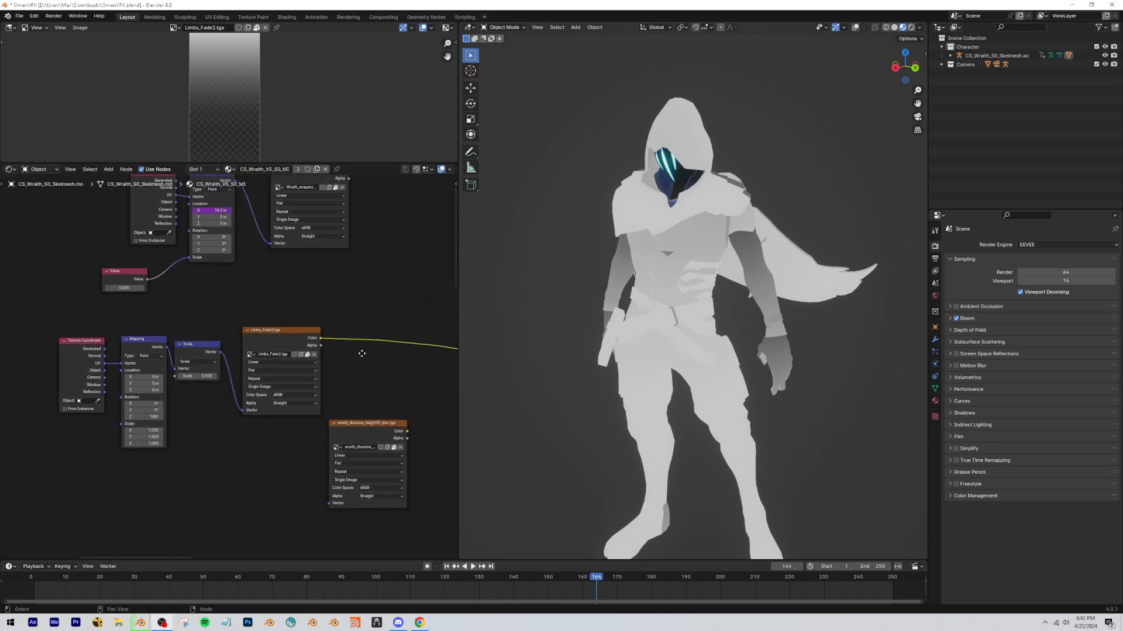
Insert a Color Ramp after Limbs_Fade2.tga and bring its stops close together, with the white stop at 0.414.
middle_drag(362, 353, 265, 300)
key(shift+a)
text(color ramp)
key(Return)
scroll(252, 316, up, 2)
click(223, 325)
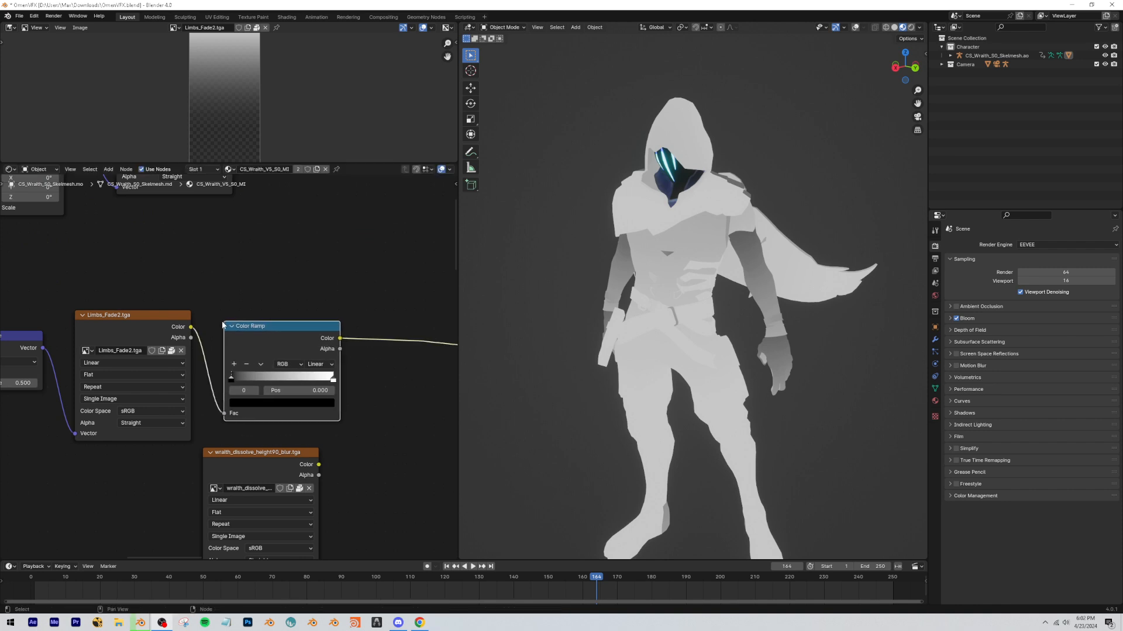
drag(223, 325, 240, 327)
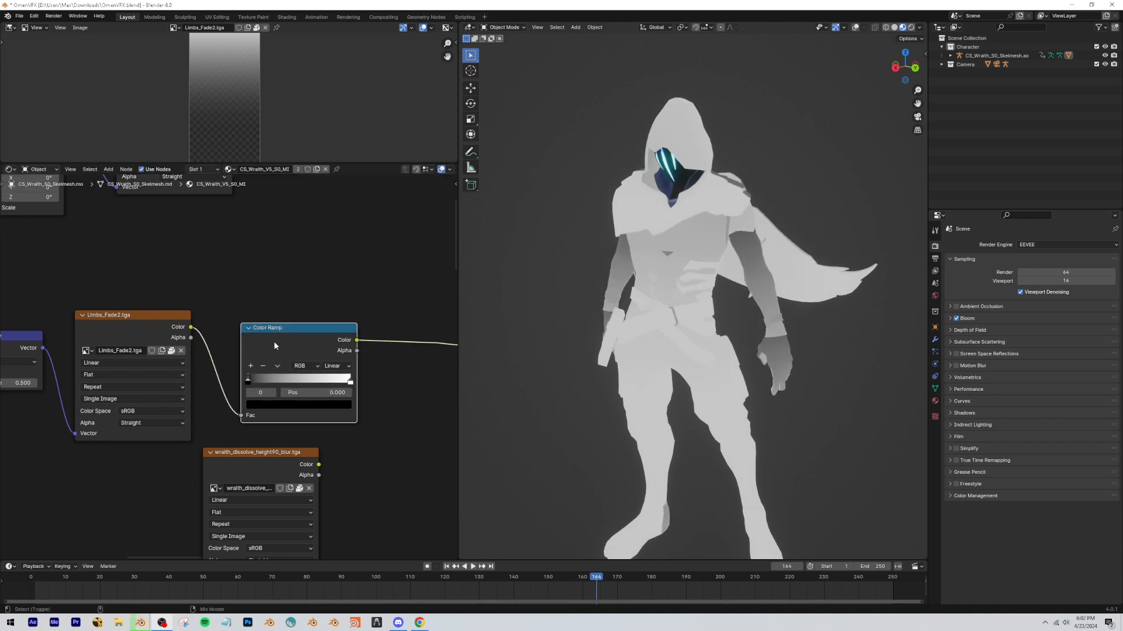
drag(248, 380, 269, 391)
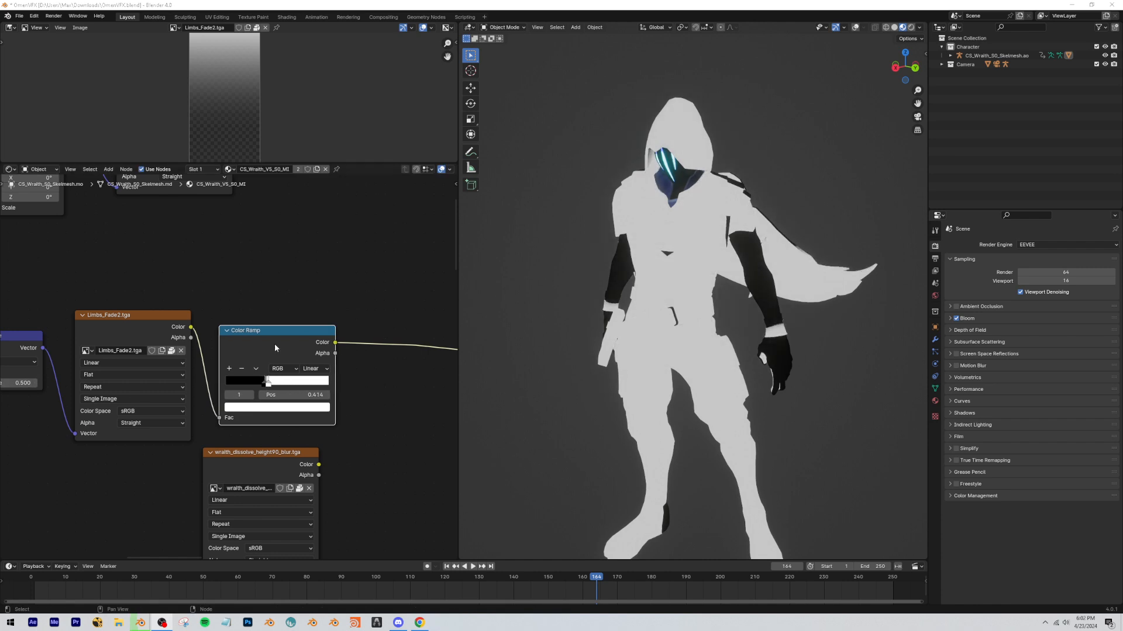
Add a Mix Color node set to Multiply that combines the Limbs_Fade2 Color Ramp with the Wraith_wraparound texture's color.
scroll(263, 357, down, 3)
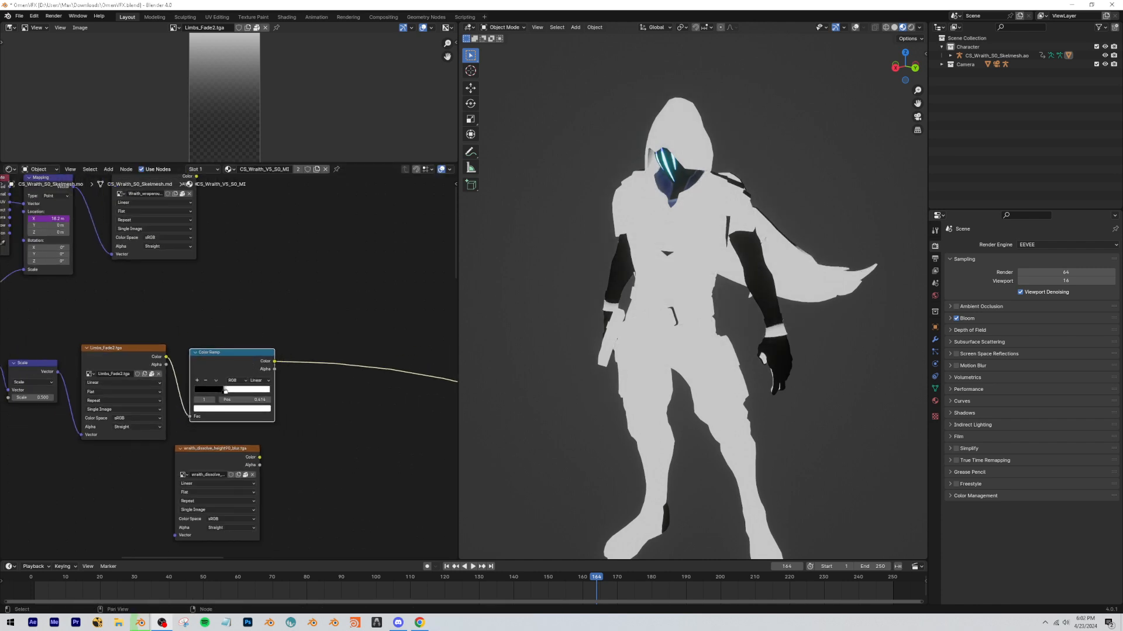
key(shift+a)
text(mix c)
key(Return)
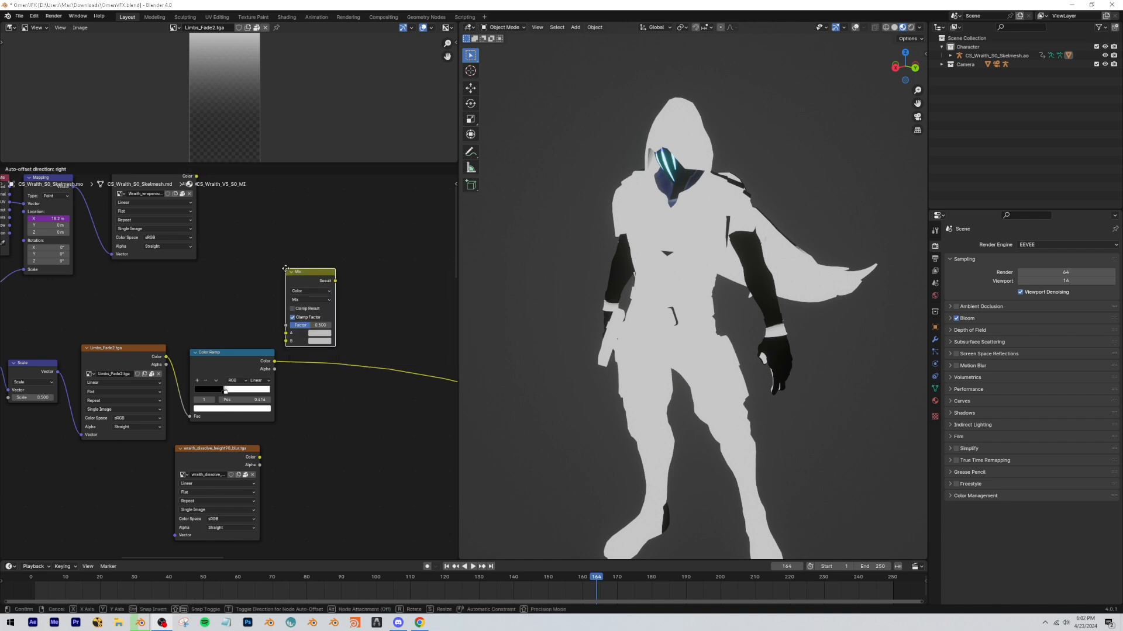
click(305, 316)
click(329, 347)
click(317, 383)
drag(202, 196, 343, 391)
Set the Multiply node's factor to 0.672.
click(348, 390)
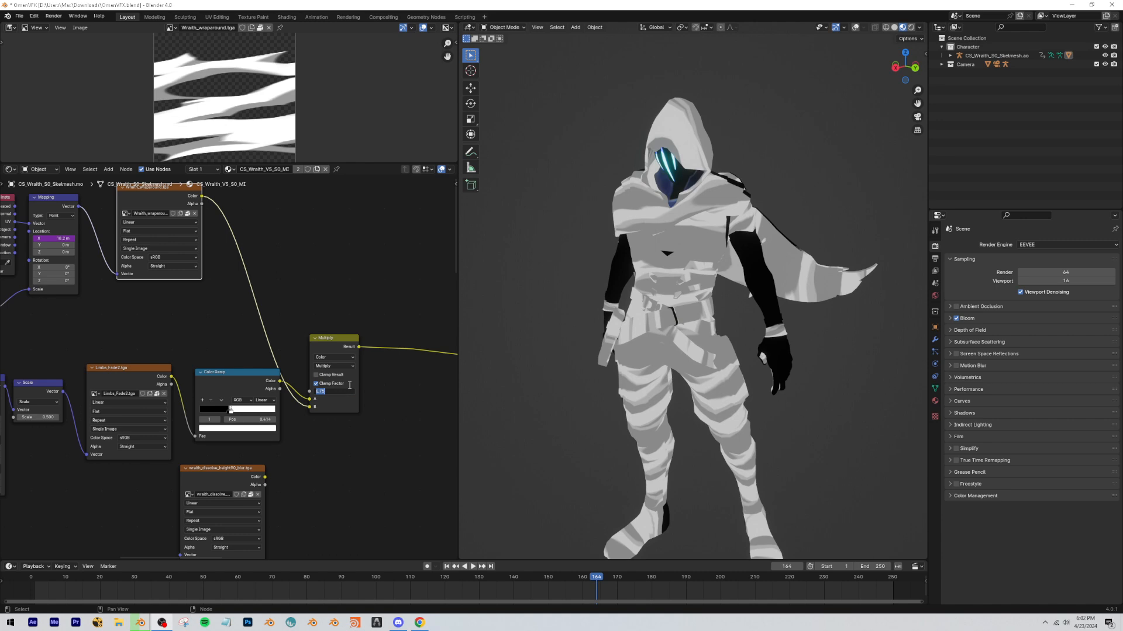
text(.672)
key(Return)
scroll(350, 387, up, 10)
drag(215, 266, 223, 219)
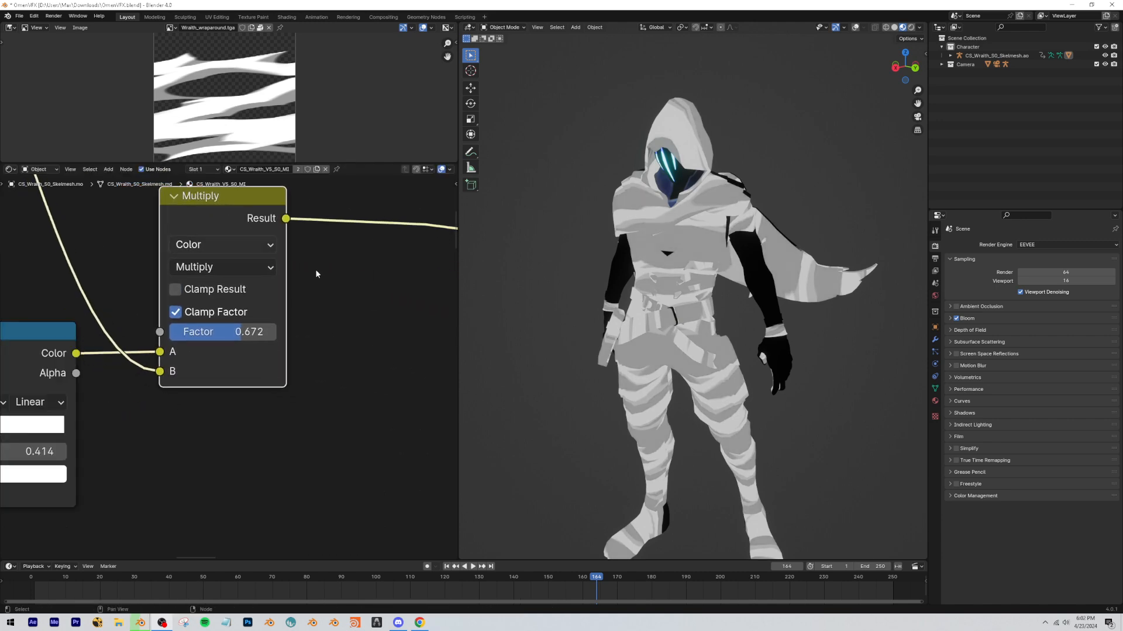
Play the animation to examine how the multiplied mask moves over the character.
scroll(753, 325, up, 2)
scroll(753, 325, up, 2)
mouse_move(753, 325)
middle_down()
mouse_move(769, 325)
mouse_move(742, 331)
middle_up()
scroll(742, 331, down, 6)
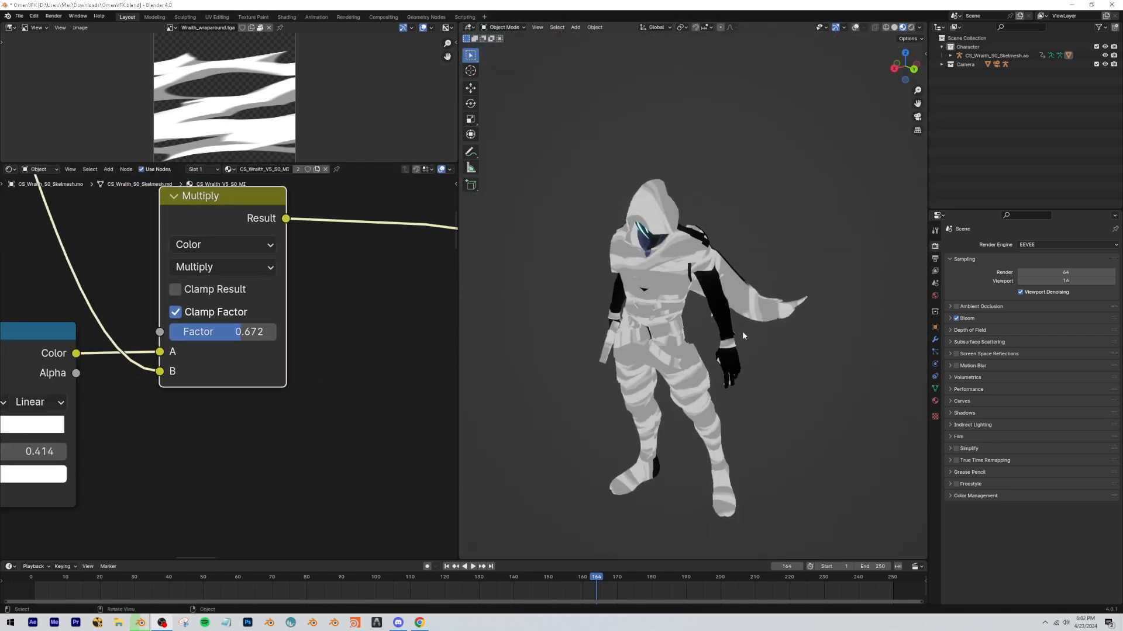
click(236, 576)
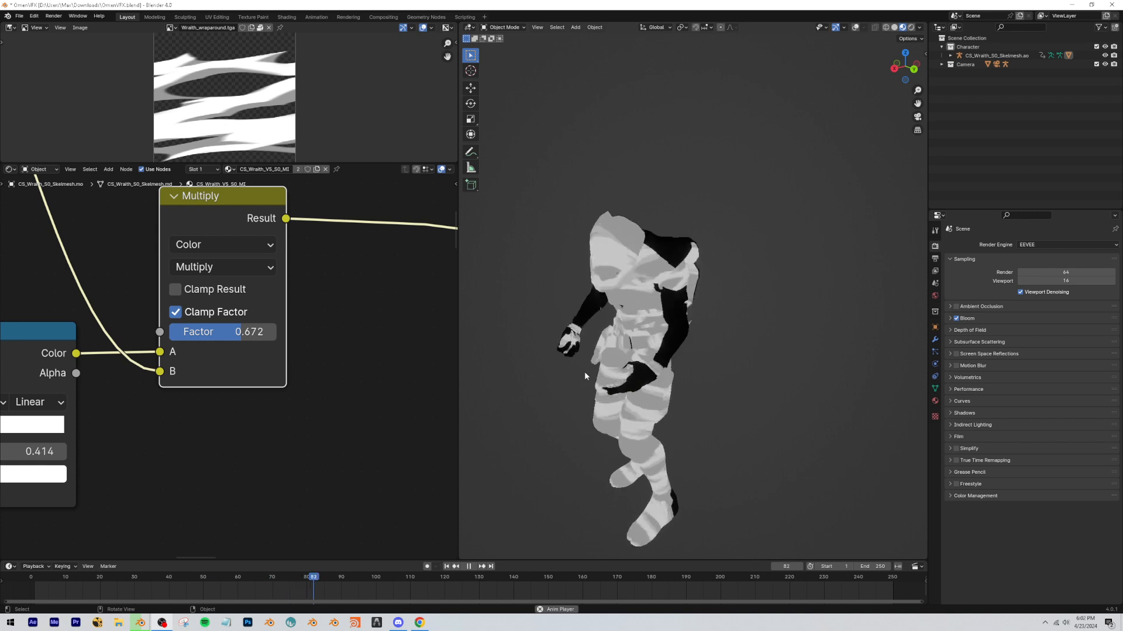
key(space)
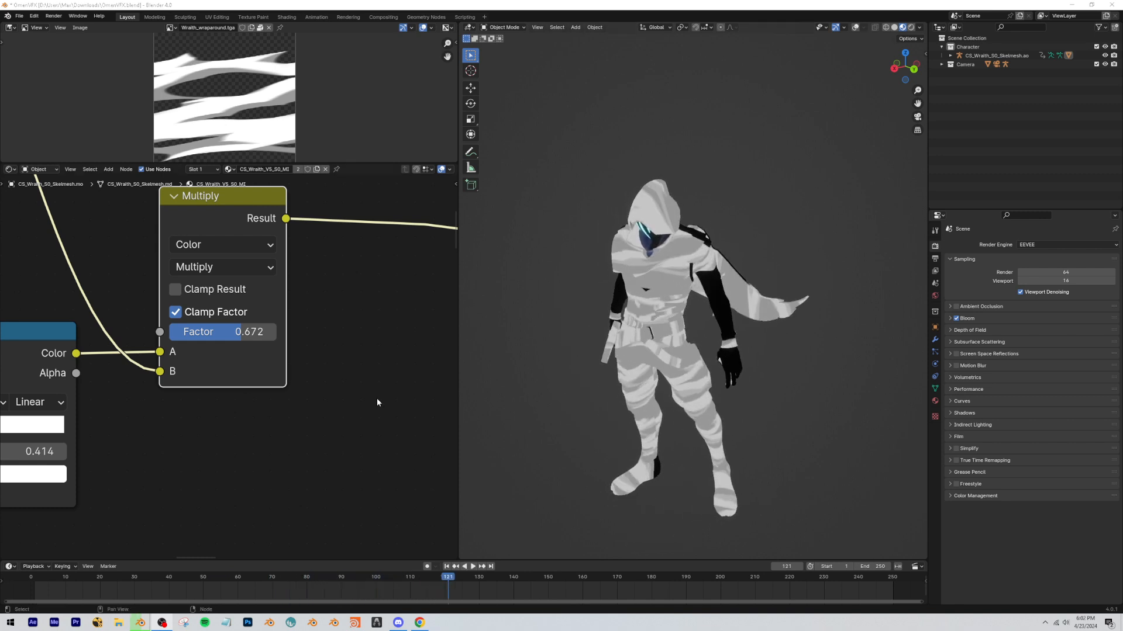
Move the wraith_dissolve_height90_blur.tga node aside and add a Gradient Texture node below the Limbs_Fade2 Color Ramp.
scroll(345, 420, down, 18)
middle_drag(216, 430, 234, 374)
drag(196, 367, 304, 448)
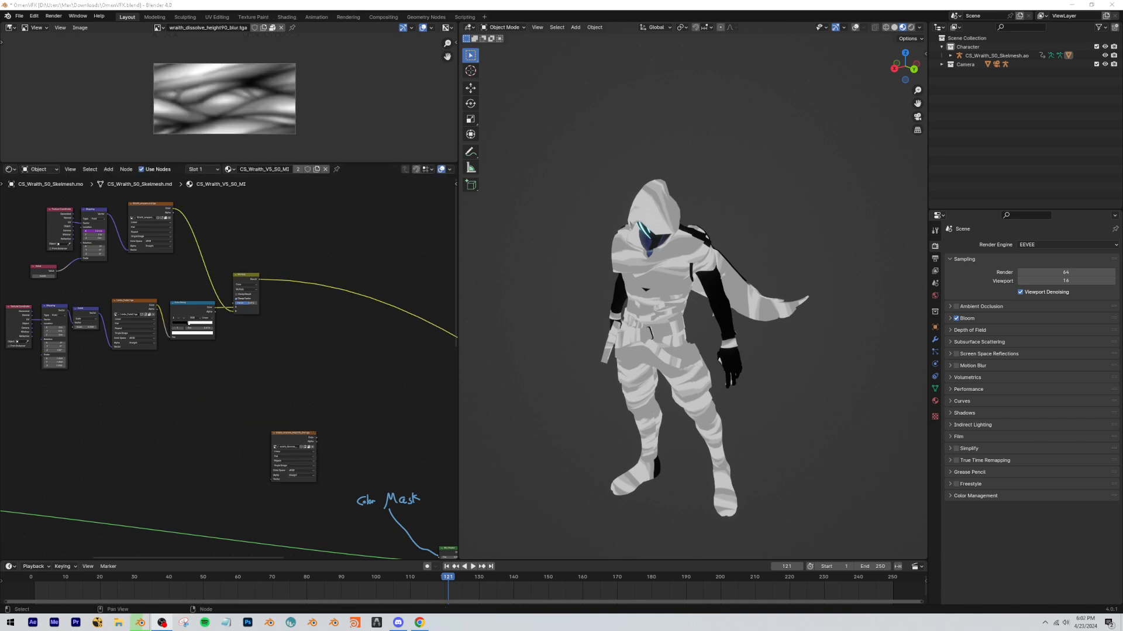
scroll(208, 421, up, 2)
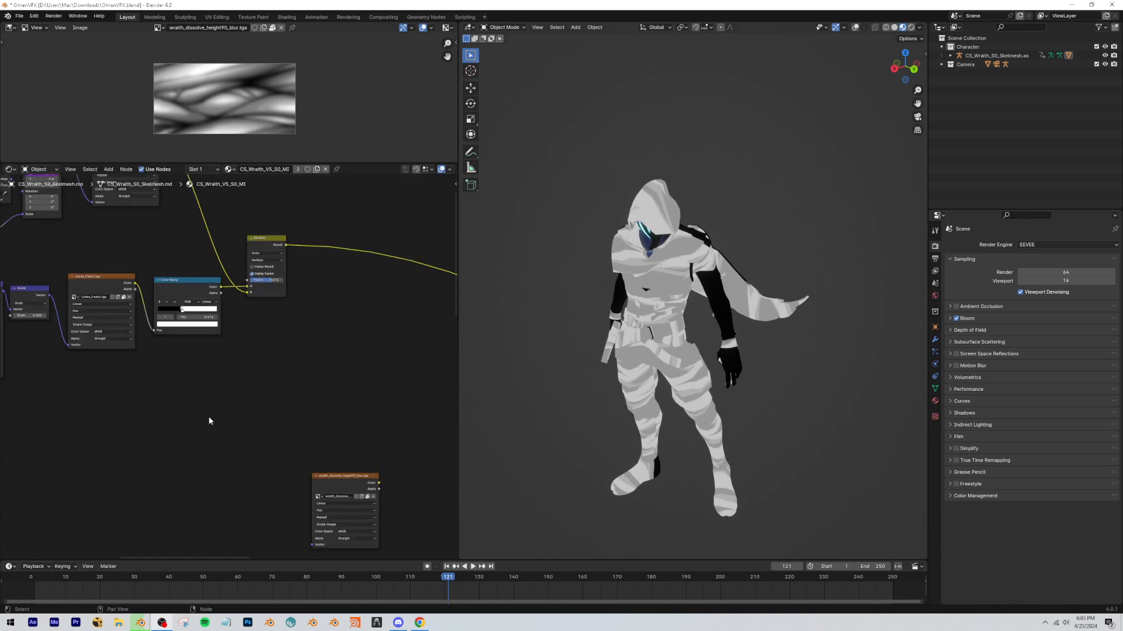
key(shift+a)
text(gradient)
key(Return)
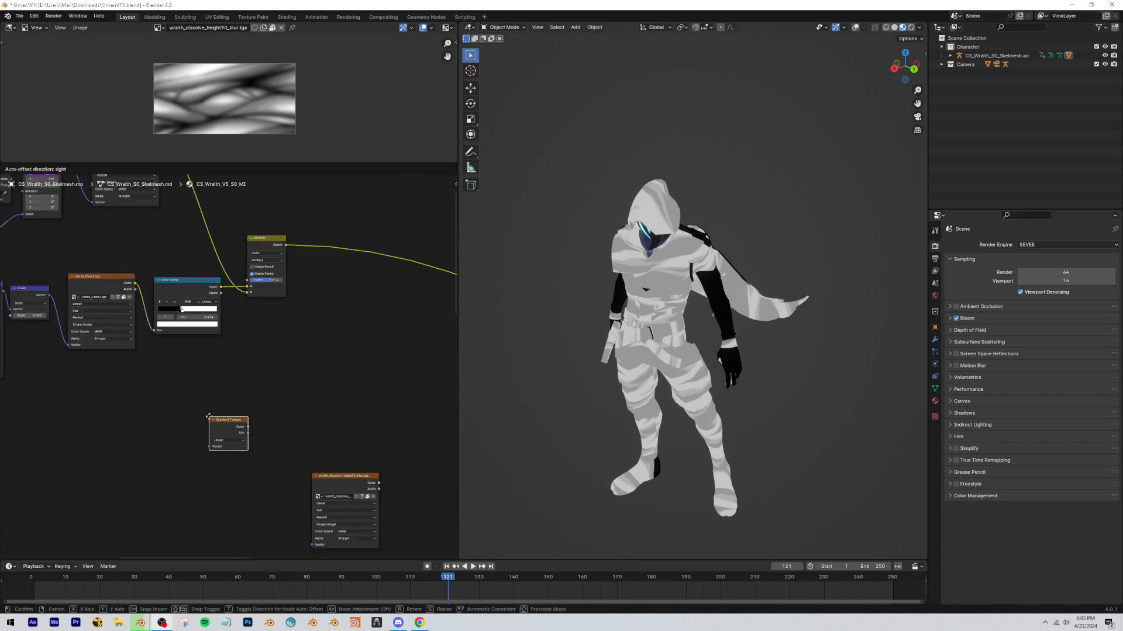
click(251, 418)
Attach Texture Coordinate and Mapping nodes to the Gradient Texture and space them out to its left.
key(shift+a)
text(map)
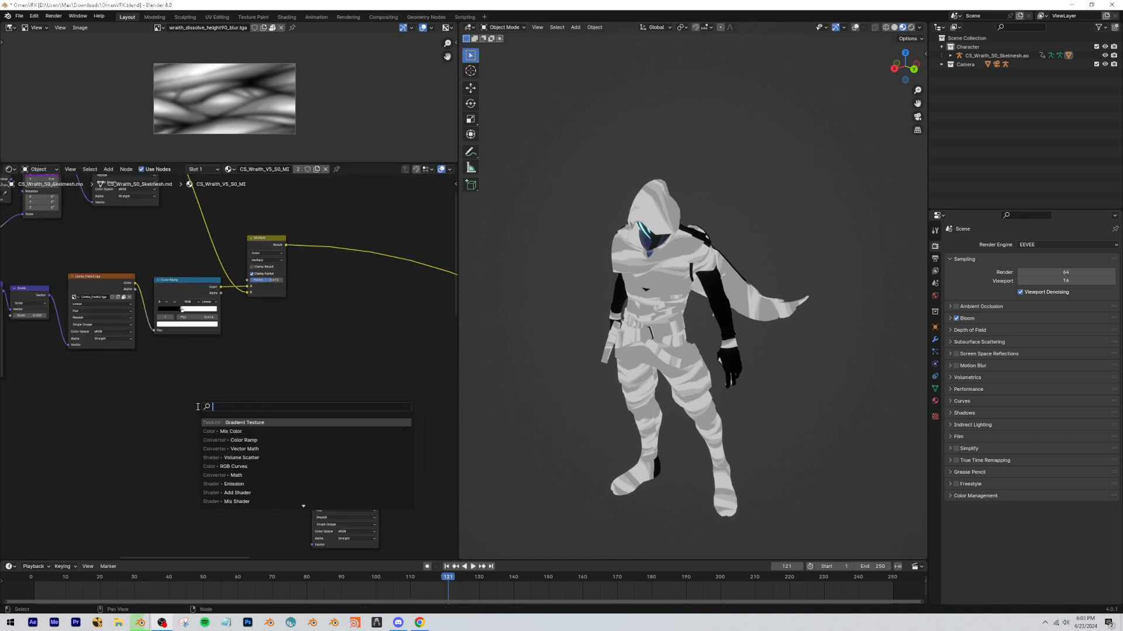
key(Escape)
click(256, 426)
key(ctrl+t)
drag(238, 408, 166, 450)
key(g)
click(101, 426)
Set the Gradient Texture's type to Quadratic.
scroll(224, 467, up, 4)
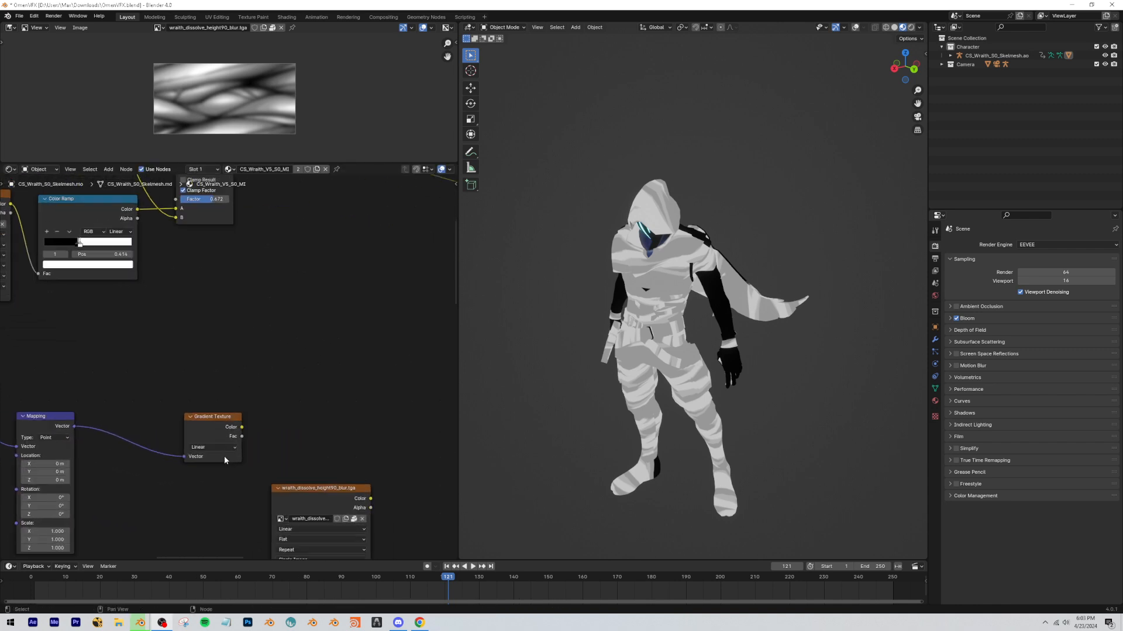
click(222, 476)
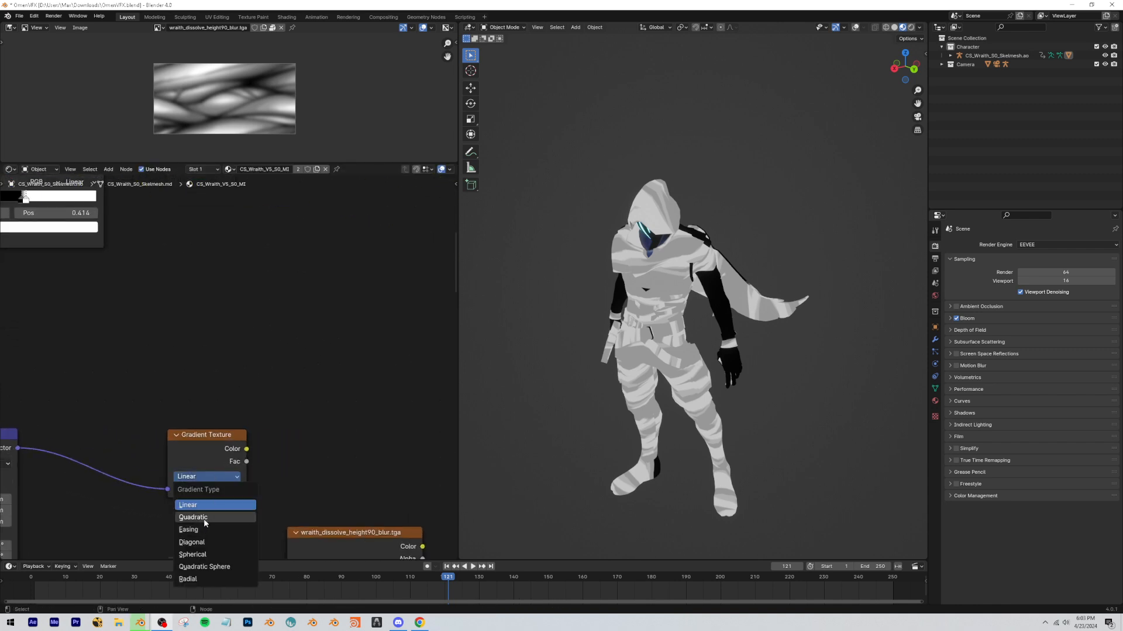
click(199, 518)
Add a Color Ramp beside the Gradient Texture and feed it the gradient's color.
middle_drag(313, 354, 241, 347)
key(shift+a)
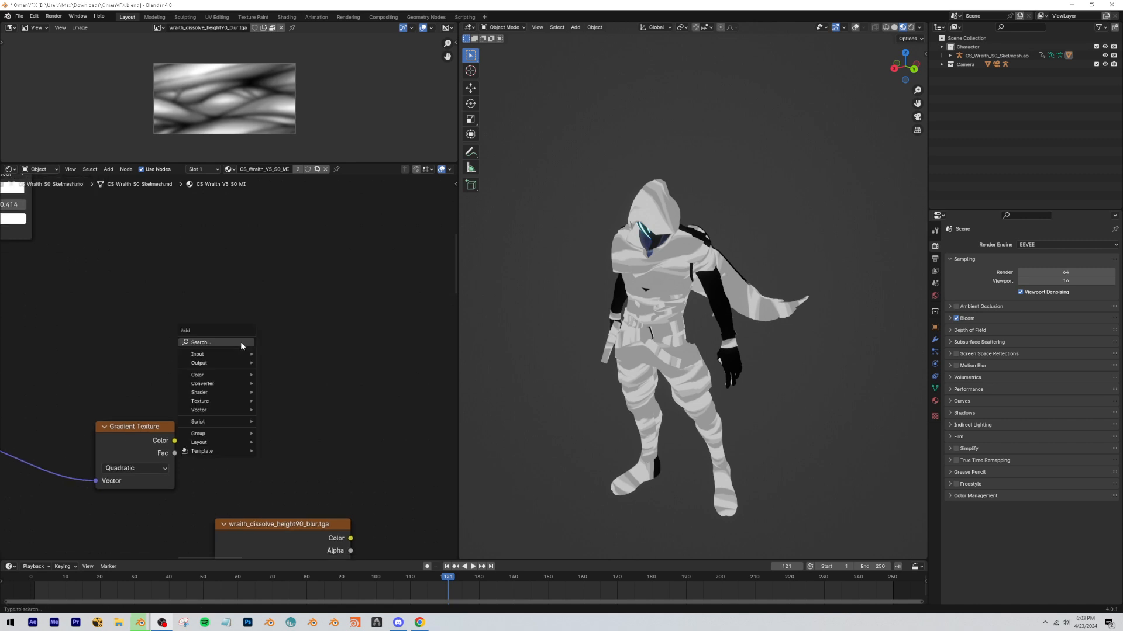
text(color ra)
key(Return)
click(242, 346)
drag(175, 441, 241, 450)
Make the gradient's Color Ramp run from white to black, with the black stop at 0.432, and preview it on the model.
drag(313, 374, 262, 375)
drag(317, 413, 261, 412)
ctrl+shift+click(258, 396)
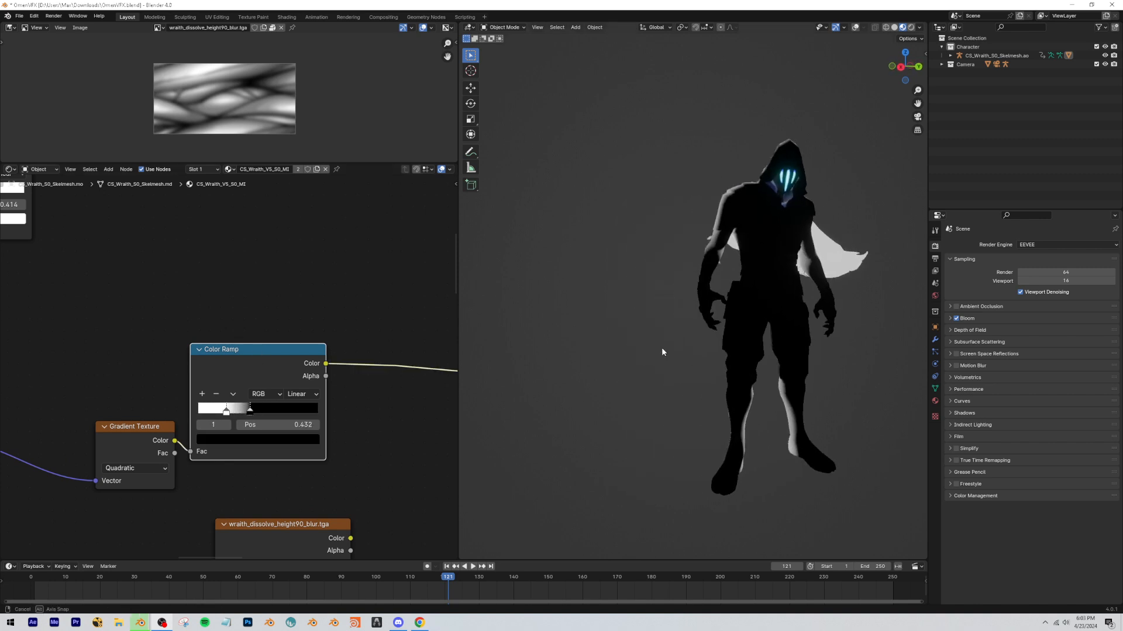
mouse_move(661, 347)
middle_down()
mouse_move(590, 351)
mouse_move(647, 347)
middle_up()
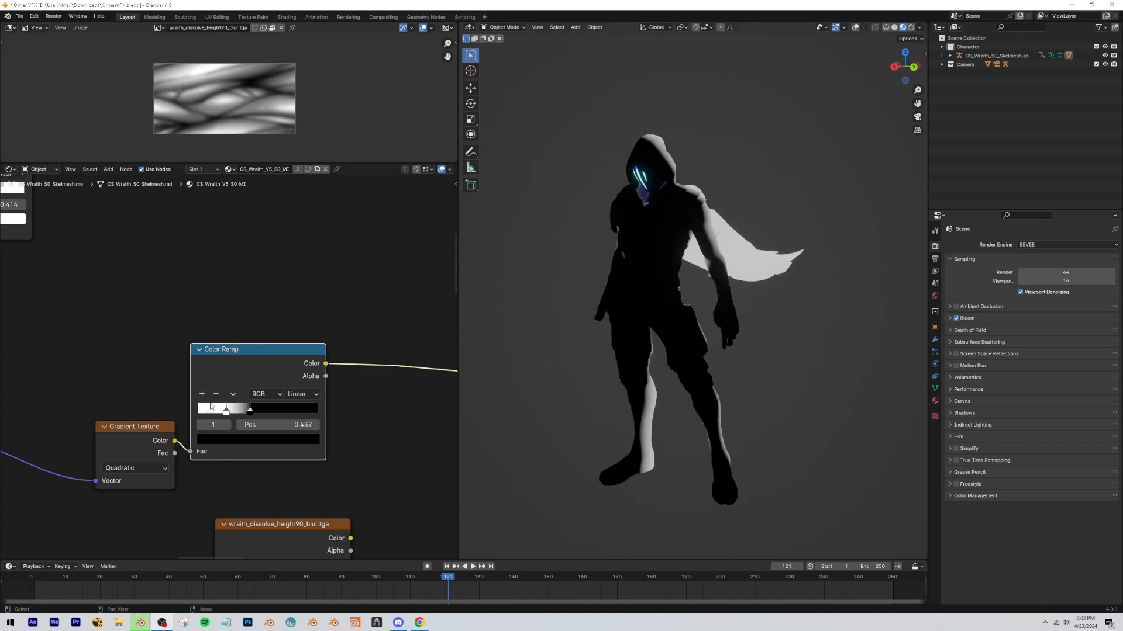
Set the gradient Mapping's Y rotation to 90° and its X location to about 0.1 m.
middle_drag(173, 411, 391, 369)
middle_drag(190, 386, 196, 337)
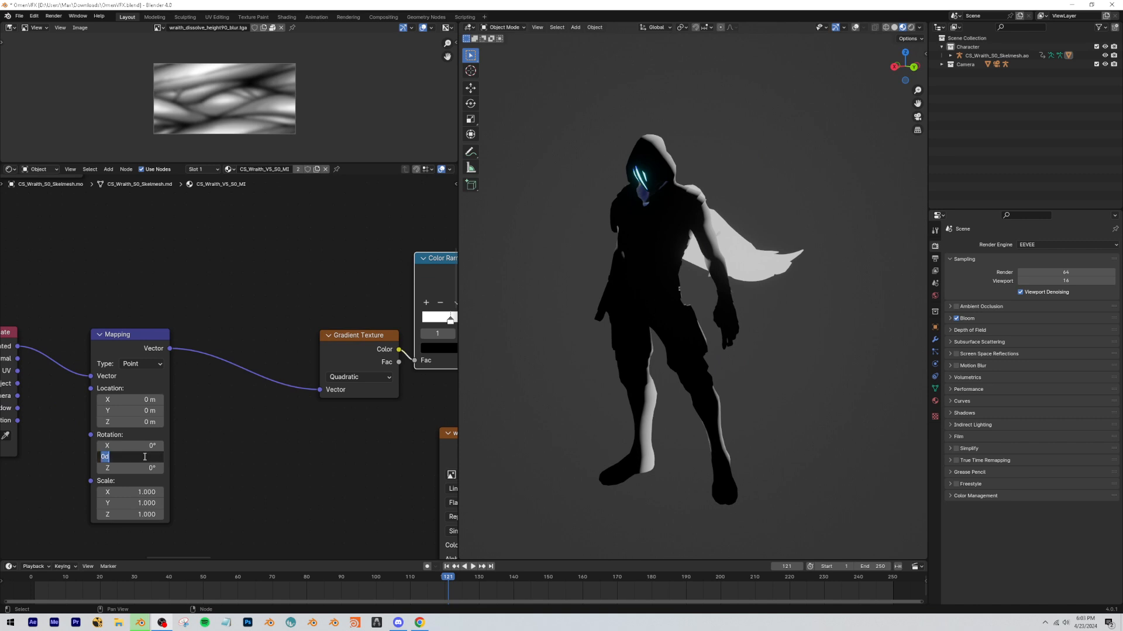
key(Return)
middle_drag(271, 301, 236, 283)
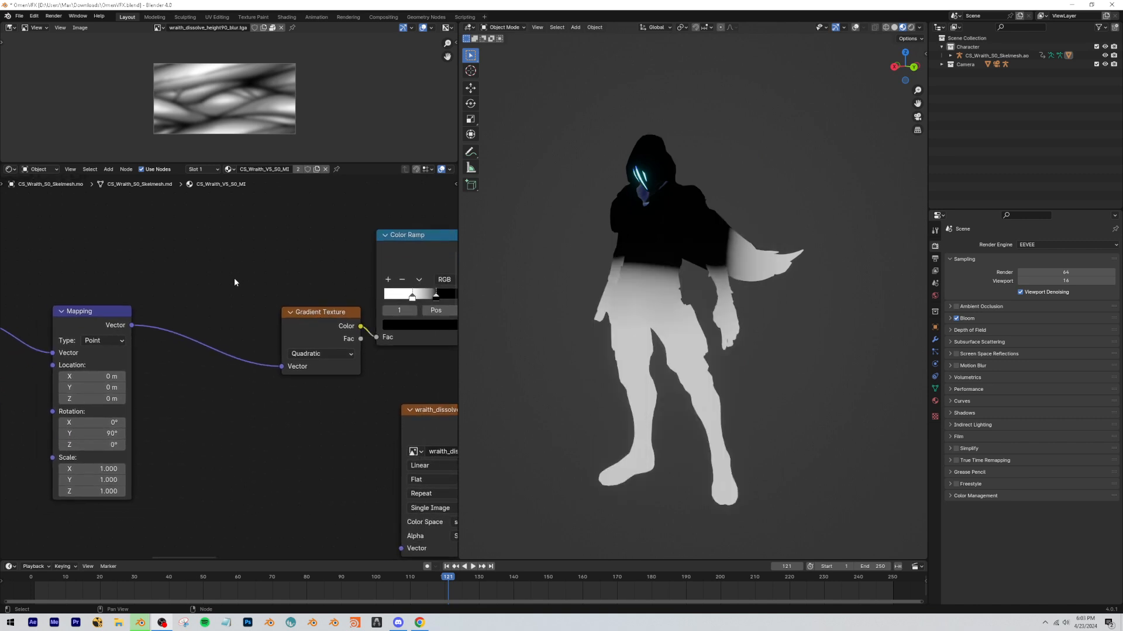
mouse_move(86, 376)
mouse_down()
mouse_move(111, 376)
mouse_move(70, 376)
mouse_move(116, 376)
mouse_up()
Tidy the node layout by placing the gradient chain beneath the Limbs_Fade2 nodes, clear of the dissolve texture.
scroll(269, 410, down, 6)
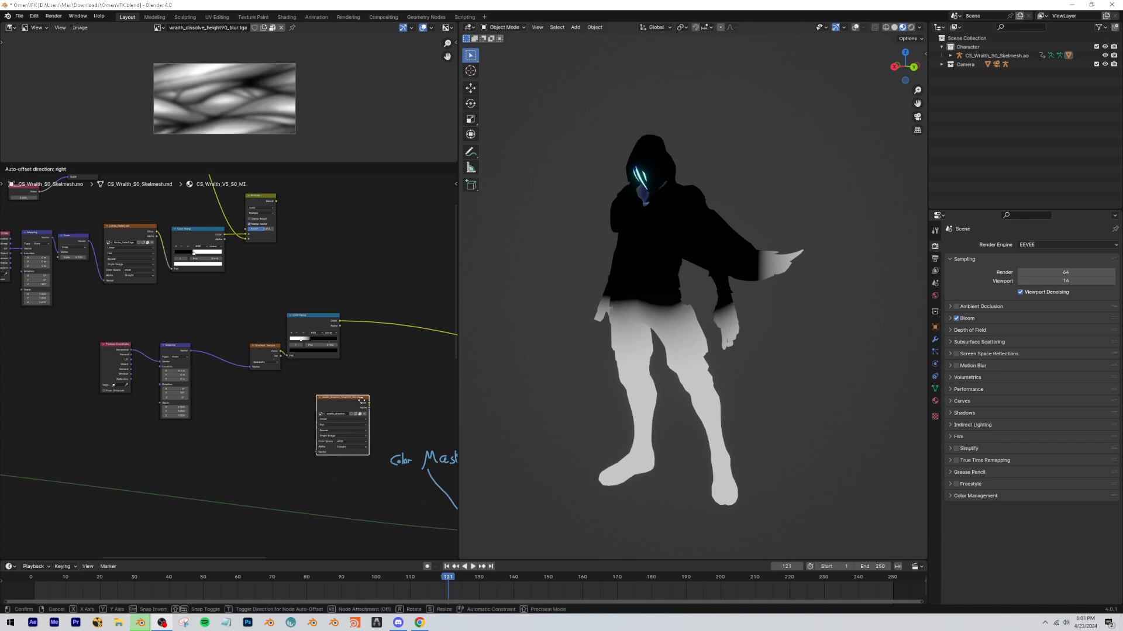
scroll(269, 411, down, 3)
drag(245, 409, 147, 356)
key(g)
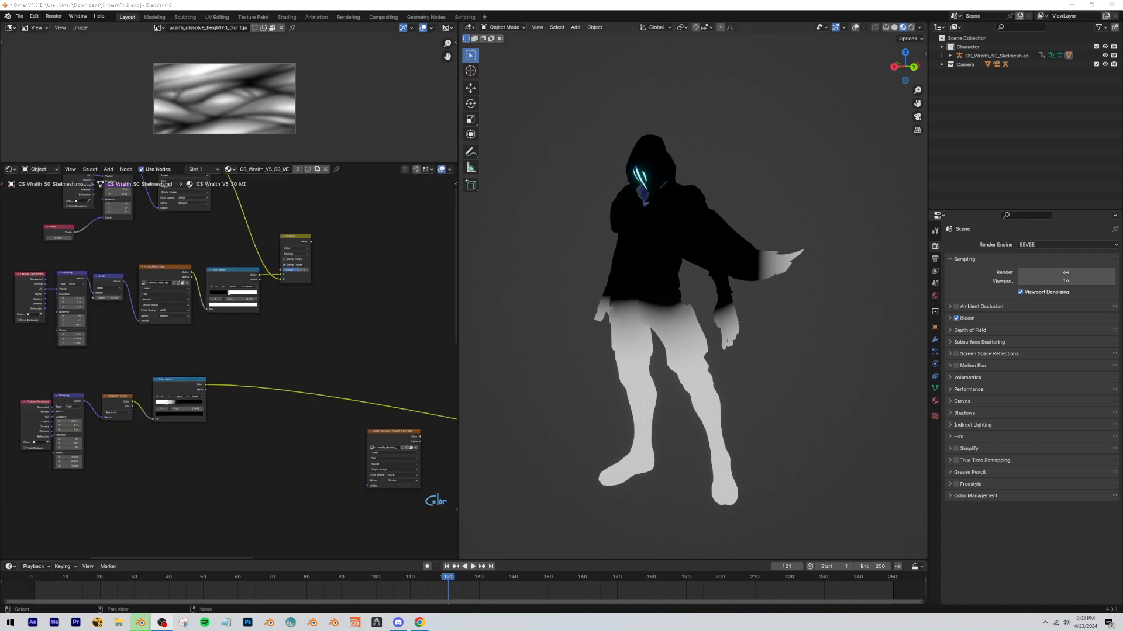
Duplicate the Multiply node, connect the gradient Color Ramp and the first Multiply result to it, and set its factor to 1.000.
key(shift+d)
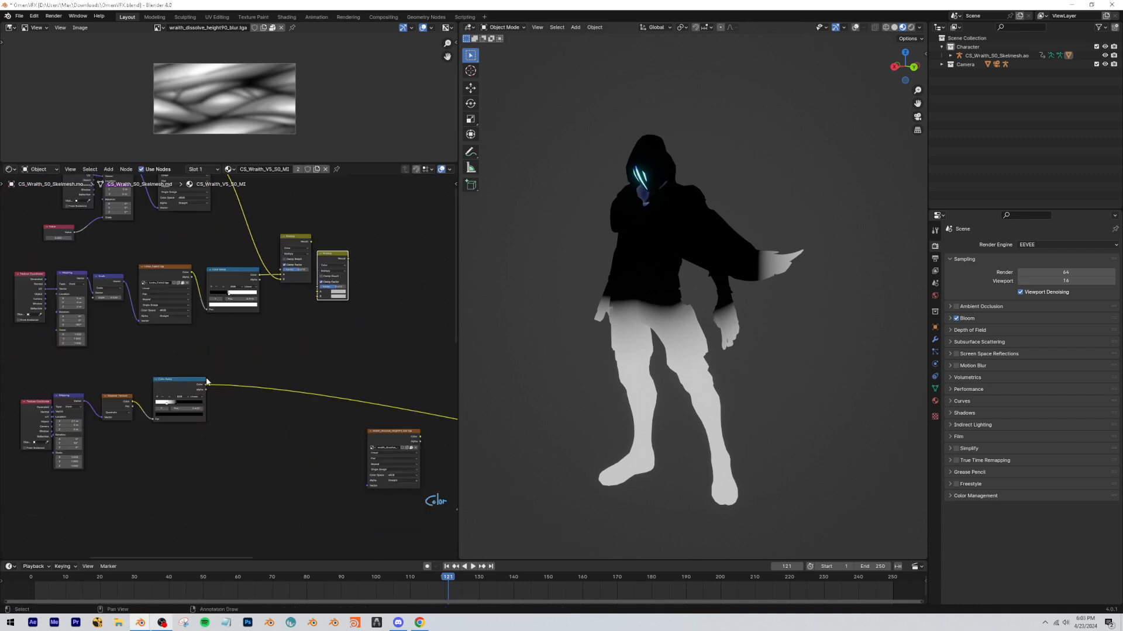
drag(207, 382, 292, 334)
drag(311, 245, 311, 303)
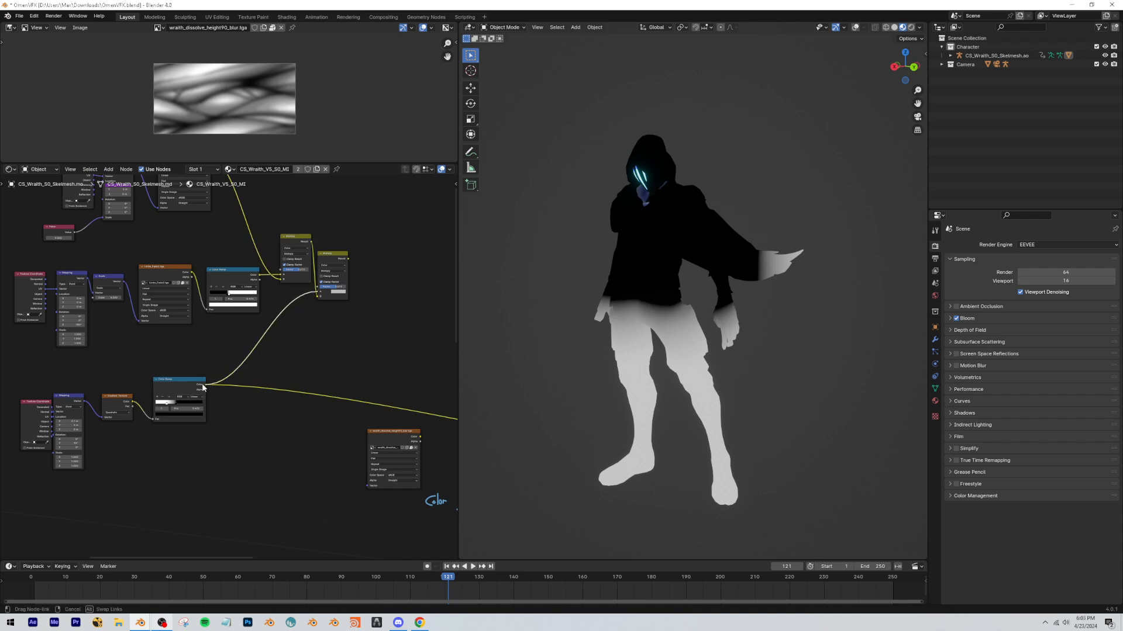
ctrl+shift+click(337, 287)
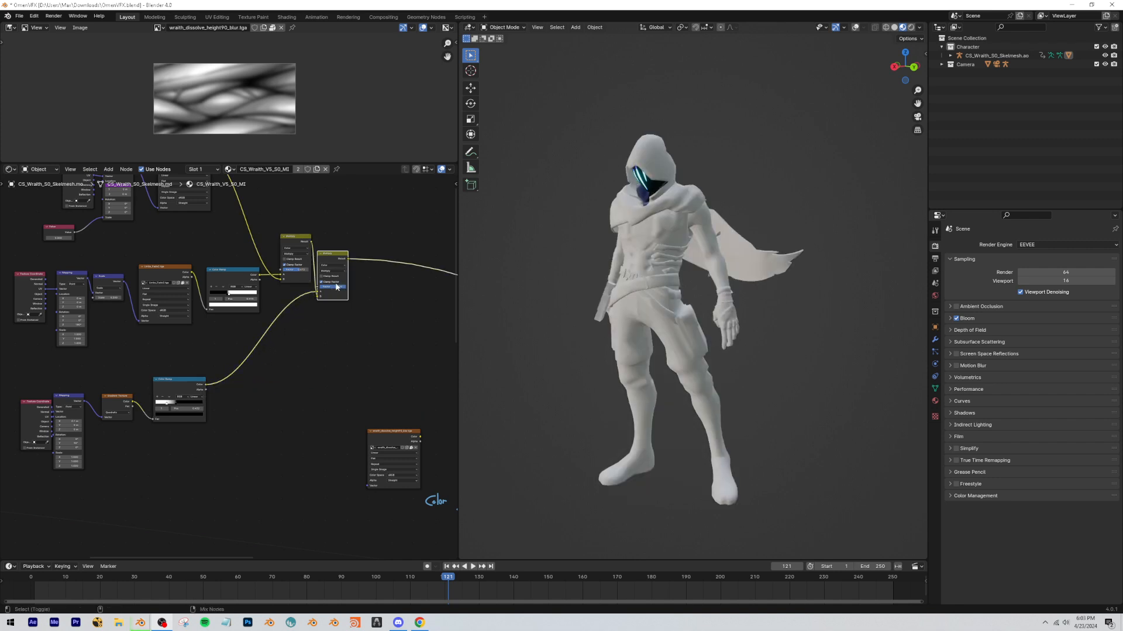
ctrl+shift+click(296, 241)
scroll(286, 262, up, 4)
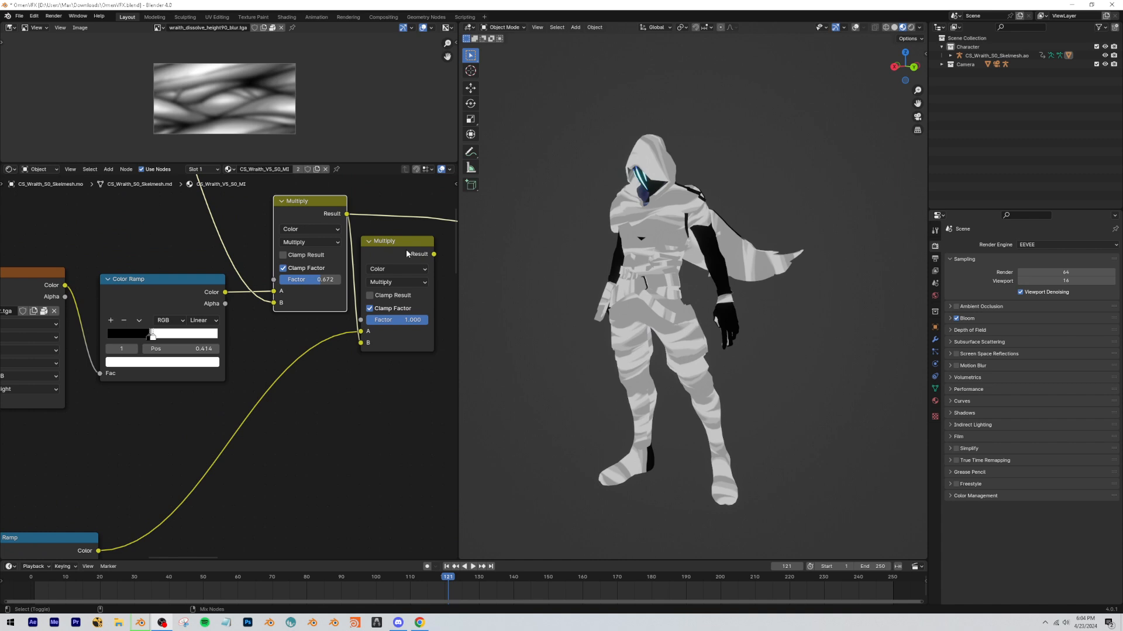
ctrl+shift+click(405, 250)
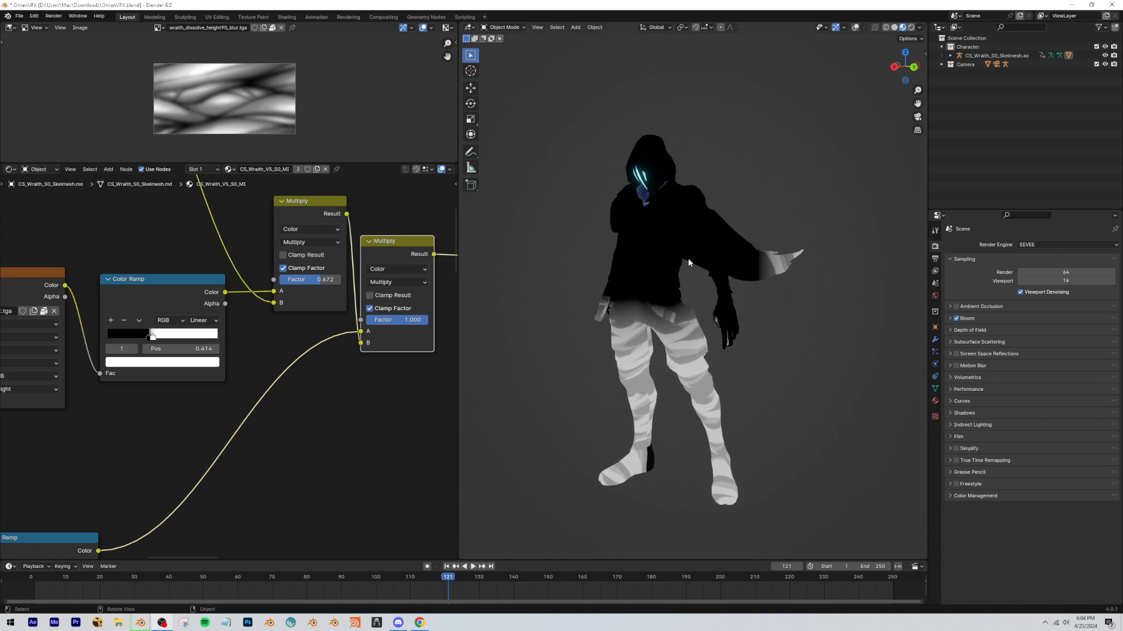
Compare the gradient Color Ramp alone with the second Multiply node's combined result on the model.
middle_drag(169, 443, 217, 392)
ctrl+shift+click(101, 510)
middle_drag(422, 295, 293, 325)
ctrl+shift+click(299, 245)
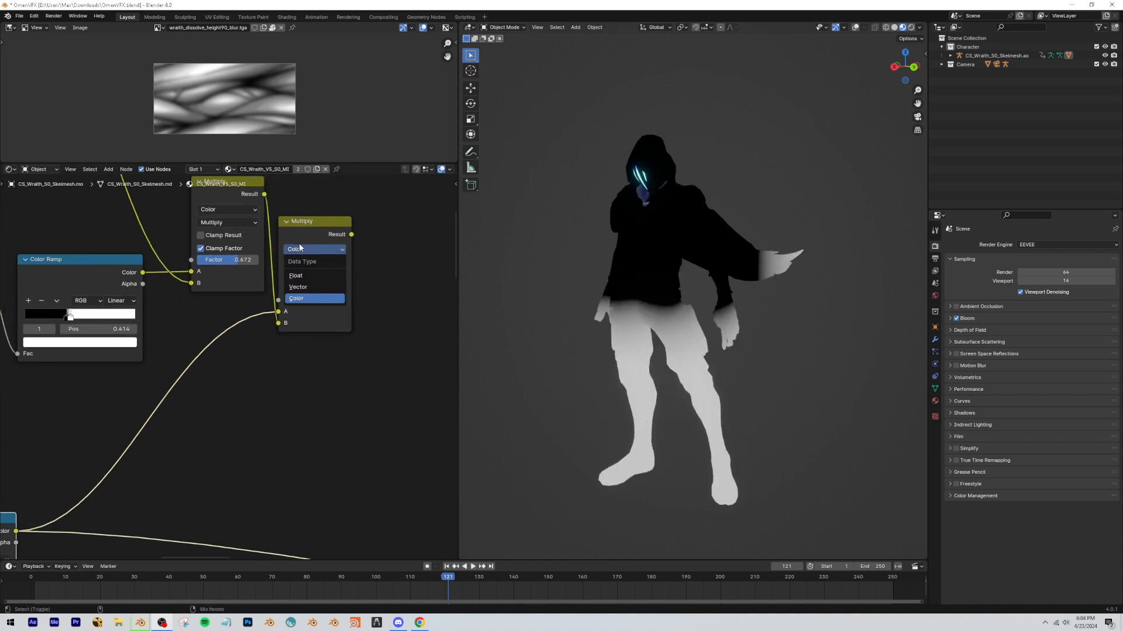
ctrl+shift+click(314, 234)
drag(310, 225, 332, 219)
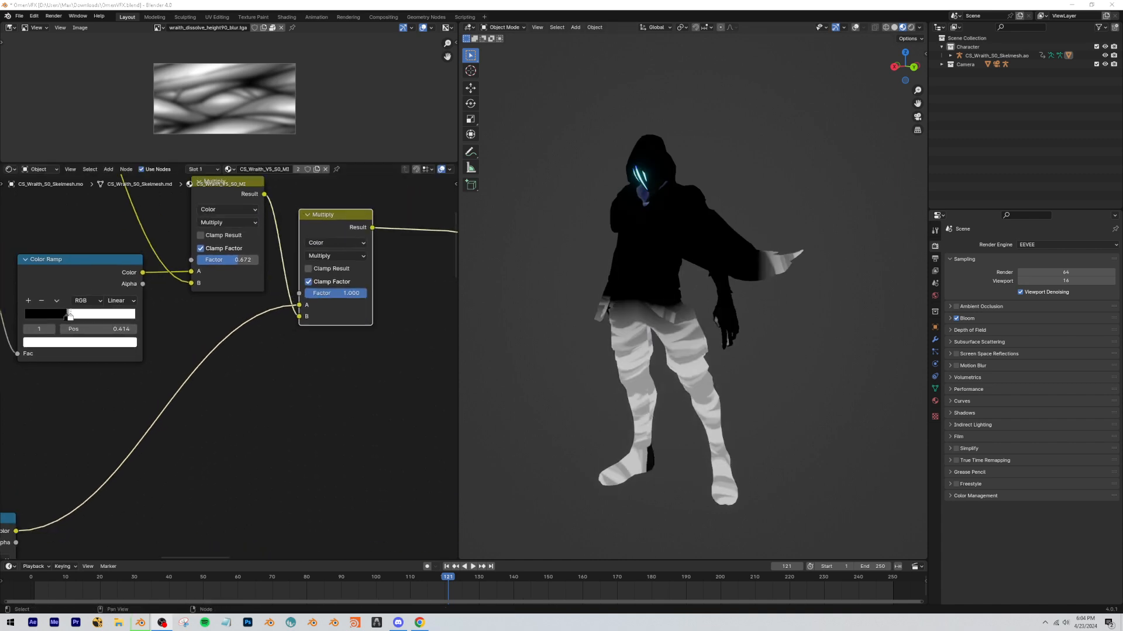
Place the wraith_dissolve_height90_blur.tga node beneath the gradient chain and preview it on the model.
scroll(158, 373, down, 12)
middle_drag(262, 435, 302, 409)
scroll(310, 424, up, 2)
middle_drag(318, 434, 285, 323)
click(336, 349)
drag(336, 349, 79, 352)
ctrl+shift+click(148, 374)
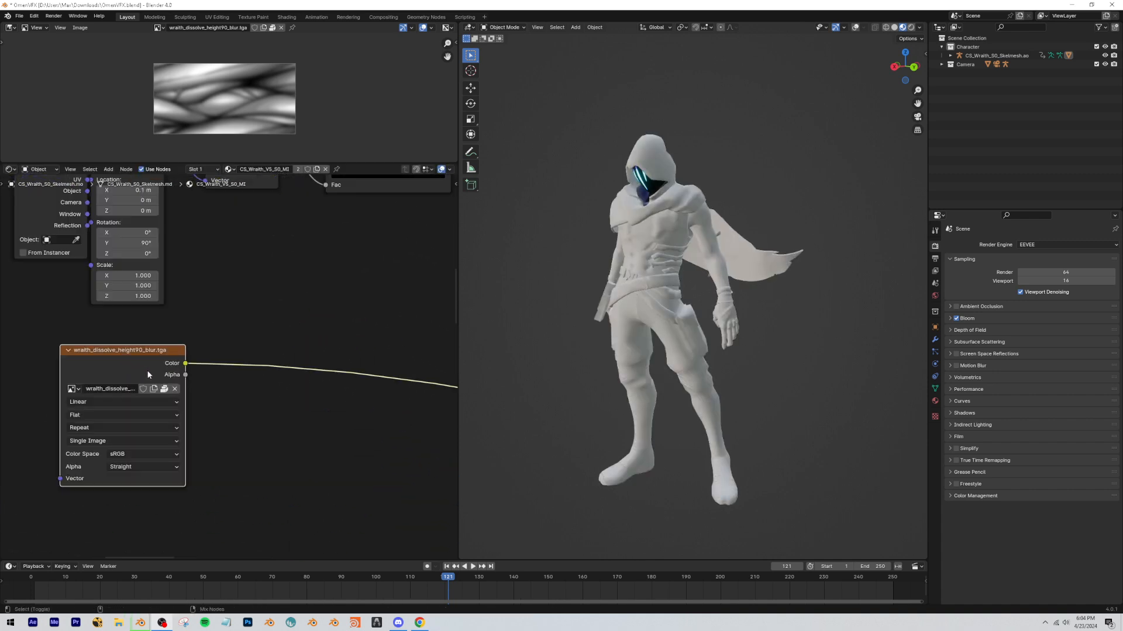
Attach Texture Coordinate and Mapping nodes to the wraith_dissolve_height90_blur.tga texture.
drag(87, 363, 252, 377)
key(ctrl+t)
scroll(254, 327, down, 9)
middle_drag(253, 328, 253, 373)
middle_drag(156, 234, 187, 400)
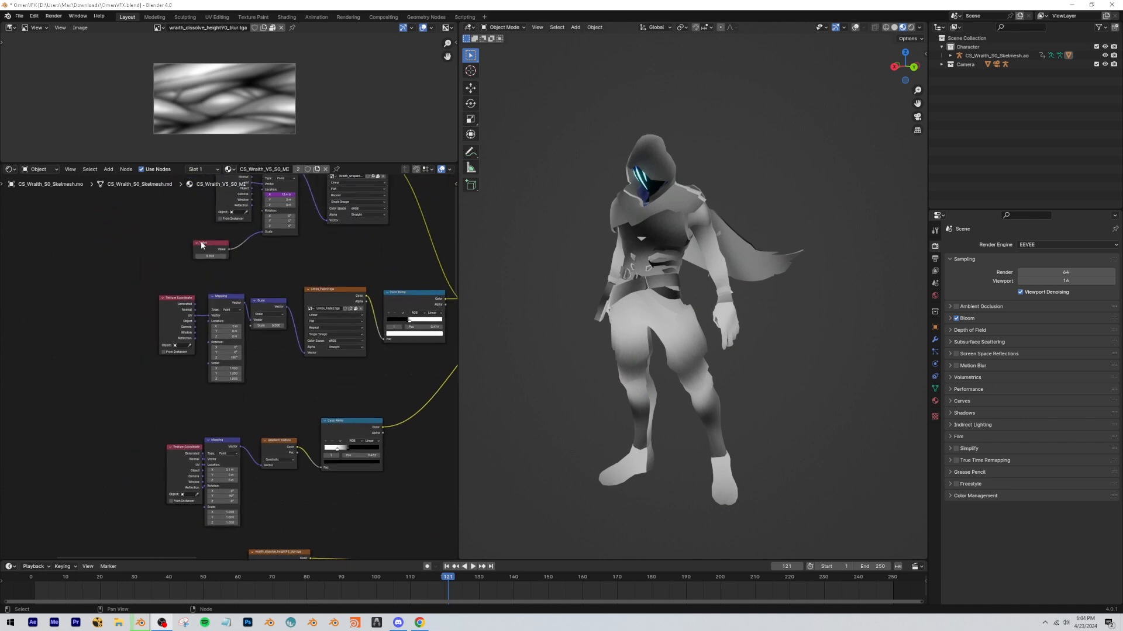
Duplicate the Value node, connect it to the dissolve texture Mapping's Scale, and set it to 1.000.
click(201, 246)
key(shift+d)
click(138, 508)
scroll(123, 512, up, 6)
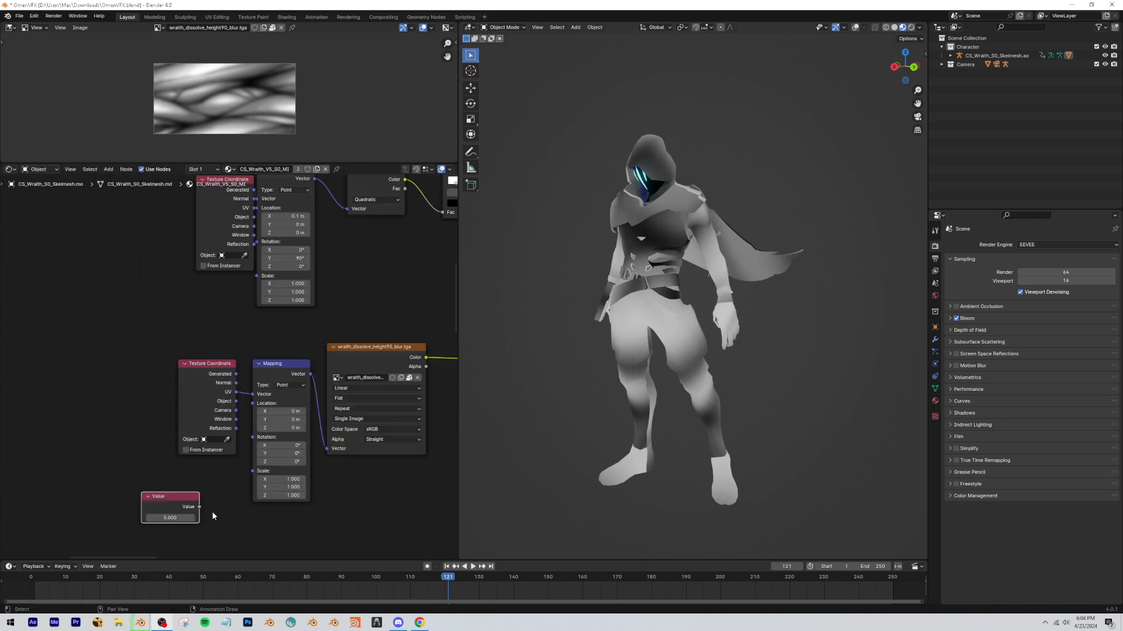
drag(246, 474, 254, 471)
mouse_move(176, 496)
mouse_down()
mouse_move(162, 495)
mouse_move(167, 484)
mouse_up()
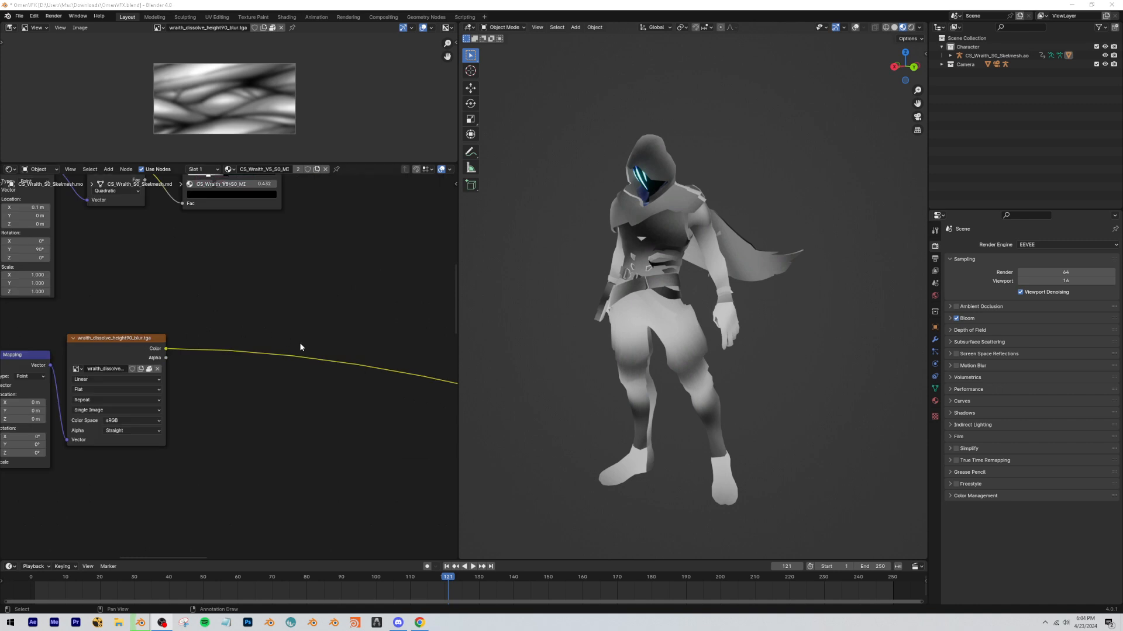
Try to copy the gradient node chain next to the wraith_dissolve_height90_blur.tga texture.
middle_drag(297, 345, 278, 406)
scroll(230, 339, down, 2)
scroll(279, 406, down, 3)
drag(268, 373, 36, 303)
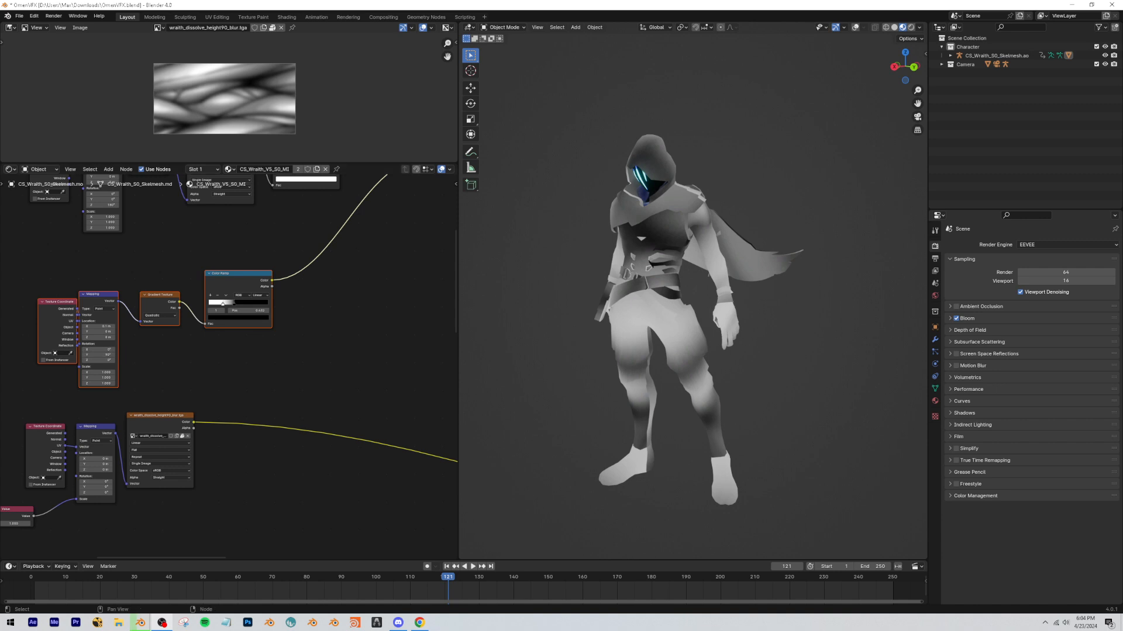
click(245, 467)
key(ctrl+v)
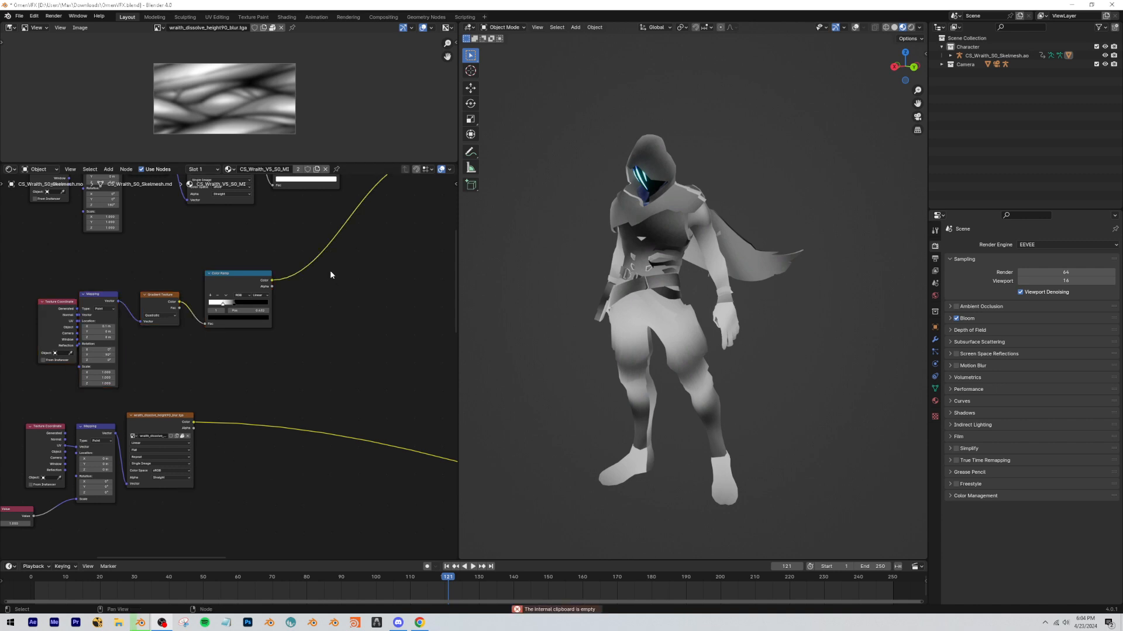
middle_drag(330, 435, 323, 416)
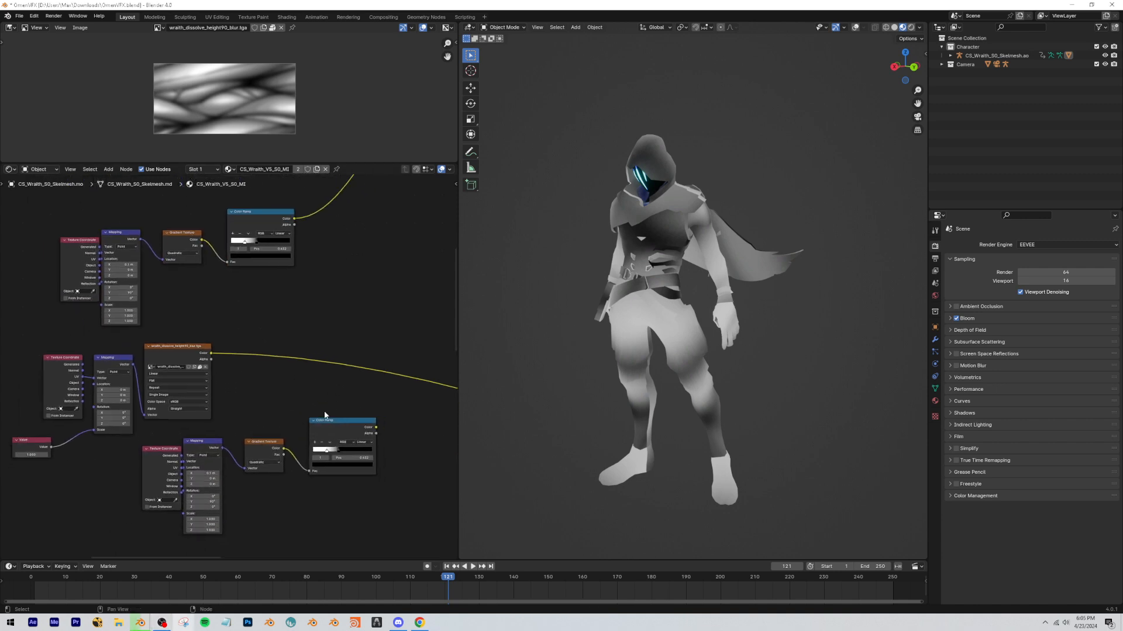
drag(391, 517, 153, 449)
key(x)
Preview the gradient Color Ramp on the model, go to frame 17 and switch out of the camera view.
scroll(238, 283, down, 2)
scroll(238, 320, up, 2)
middle_drag(238, 320, 245, 392)
ctrl+shift+click(241, 279)
drag(440, 581, 89, 581)
click(917, 116)
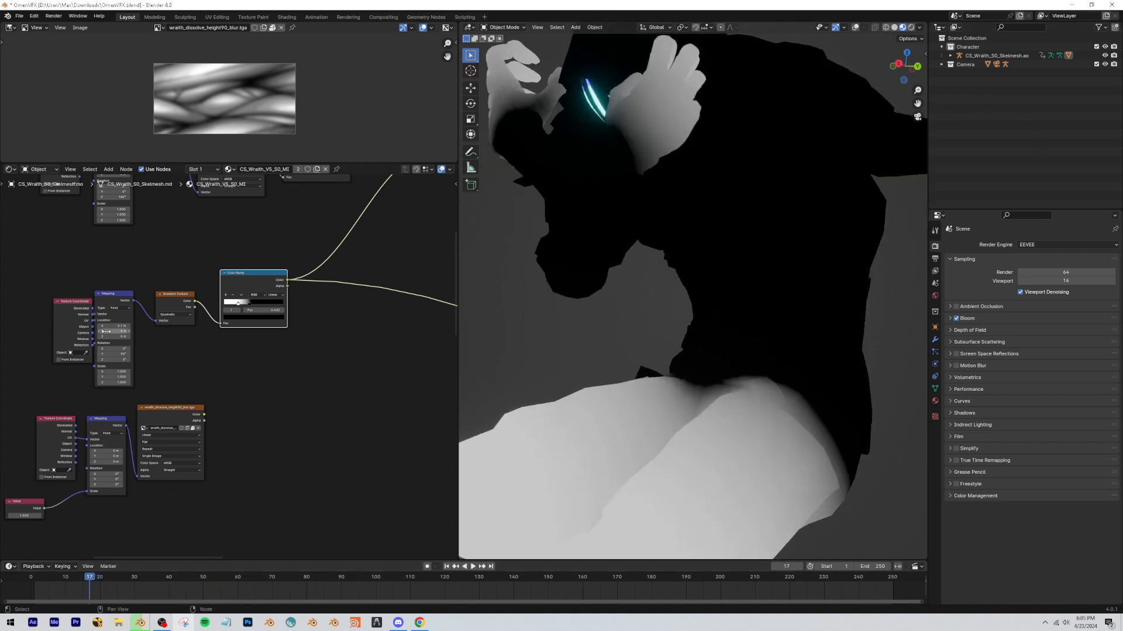
Set the gradient Mapping's X location to 0.66 m and keyframe its location at frame 17.
scroll(105, 342, up, 4)
middle_drag(105, 342, 216, 333)
scroll(219, 339, up, 5)
drag(224, 217, 250, 214)
mouse_move(245, 273)
mouse_down()
mouse_move(231, 273)
mouse_move(287, 273)
mouse_up()
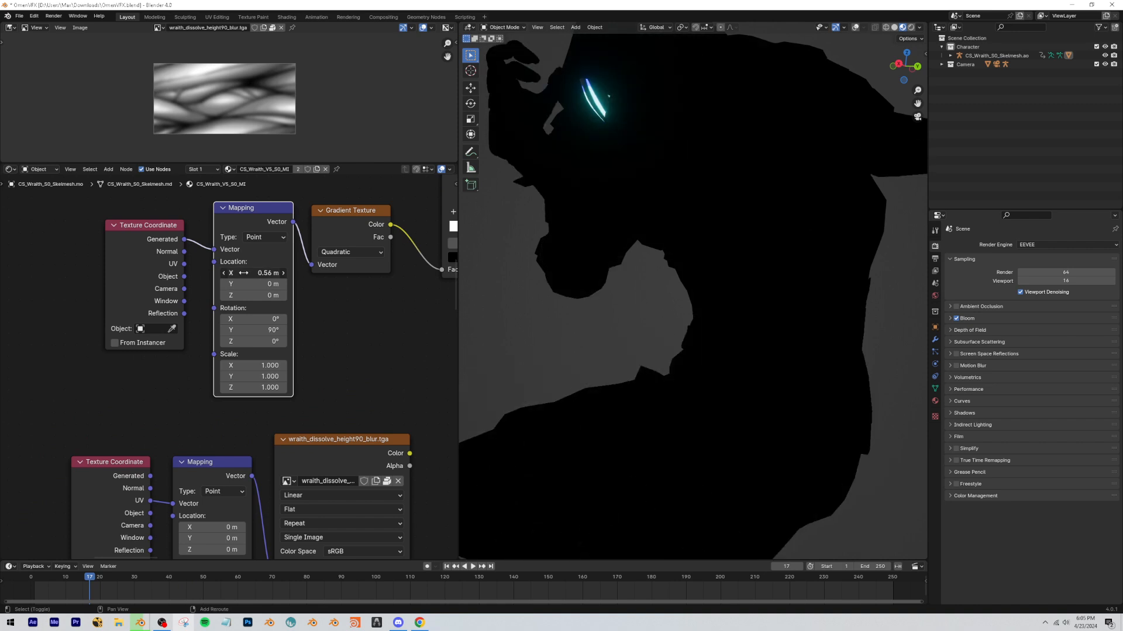
middle_drag(779, 328, 780, 319)
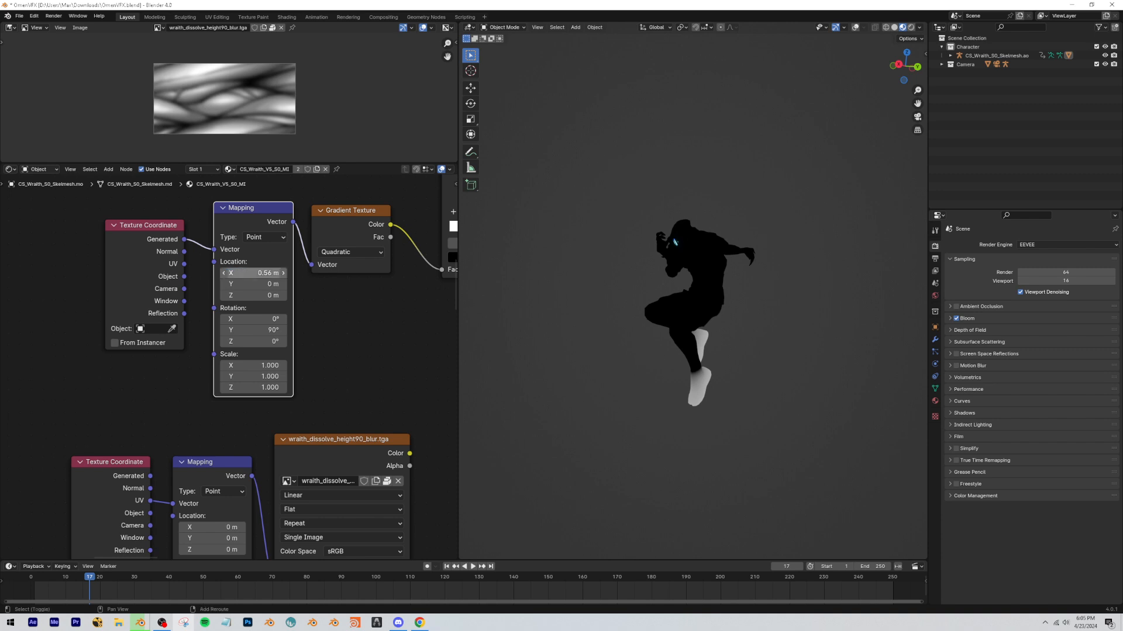
drag(254, 273, 275, 273)
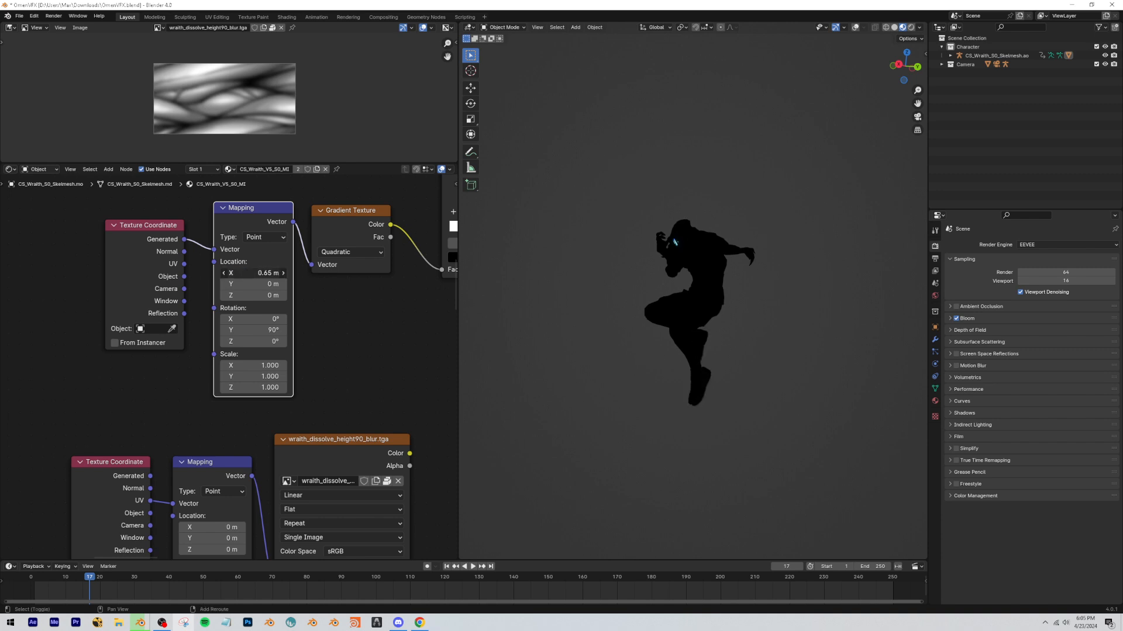
key(i)
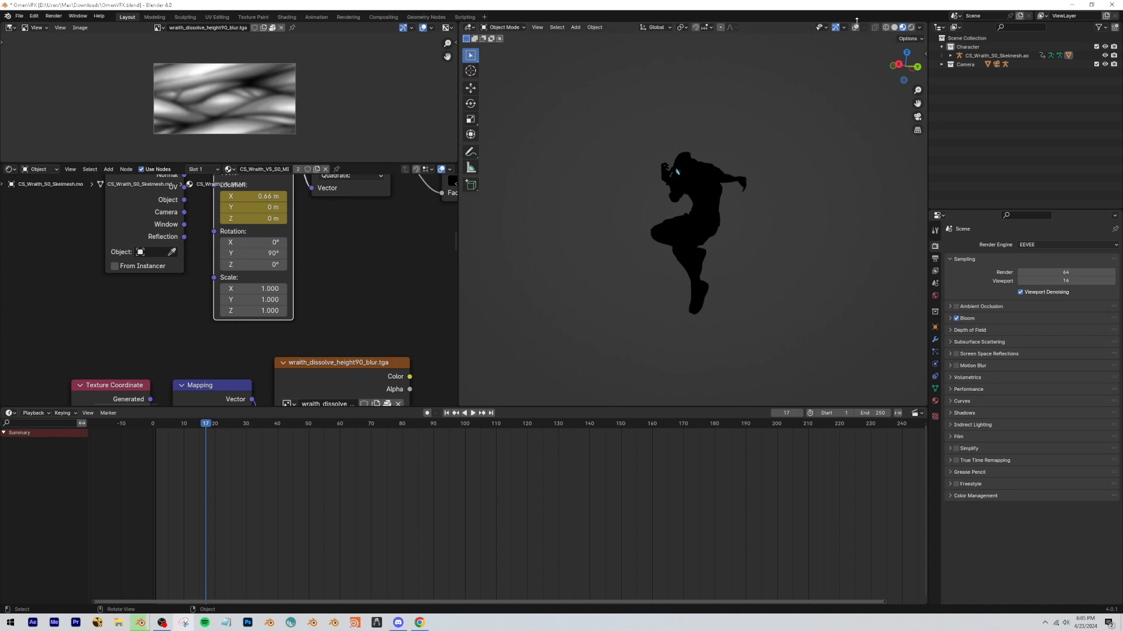
Show the viewport overlays, select the character, and move the gradient Mapping's location keyframes to frame 1.
click(855, 27)
click(712, 234)
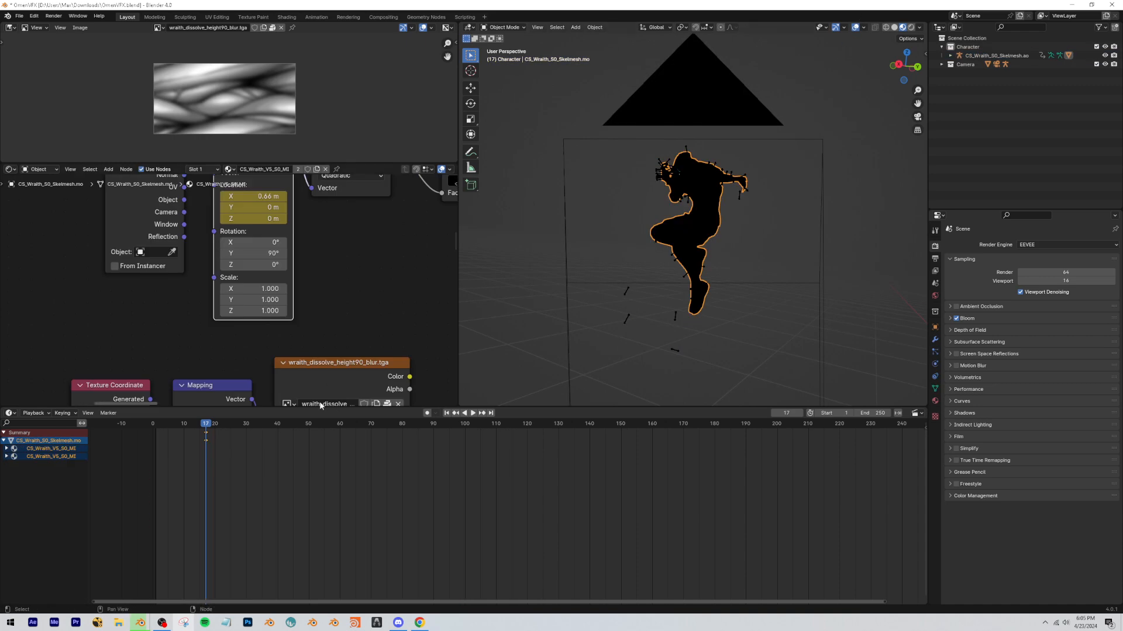
drag(223, 463, 200, 433)
key(g)
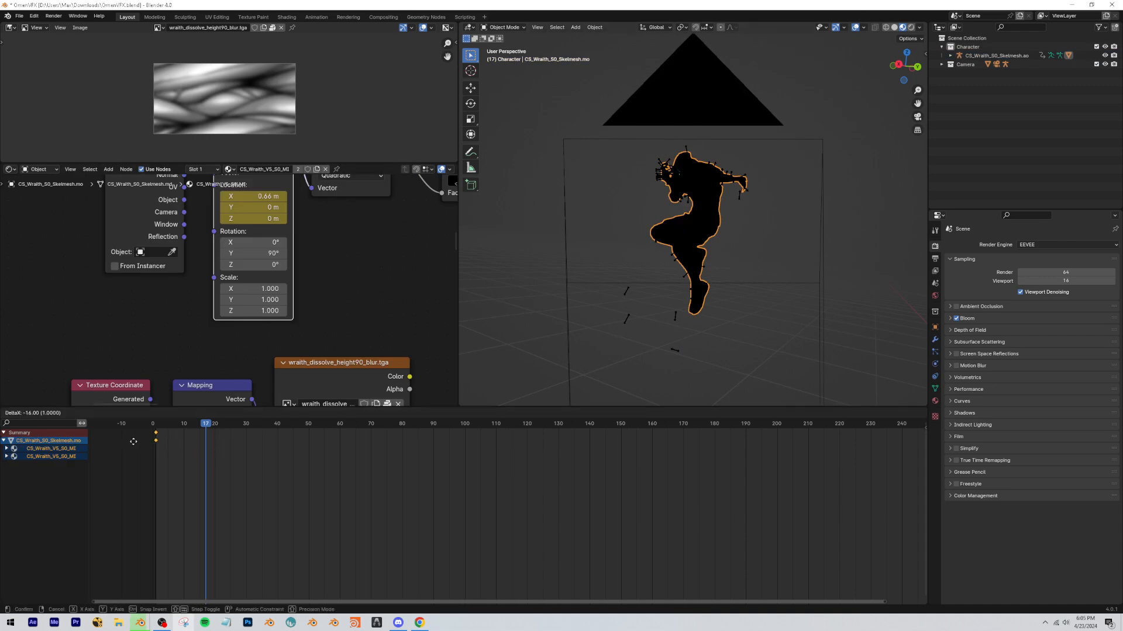
click(133, 441)
At frame 42 in the camera view, set the gradient Mapping's X location to -0.64 m and keyframe its location.
key(space)
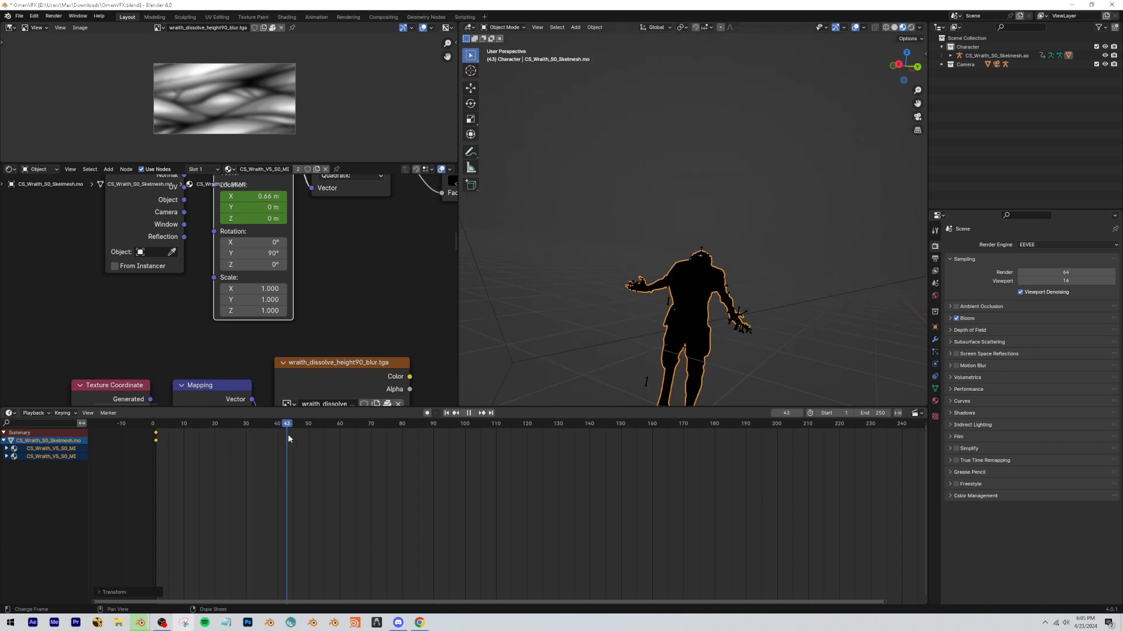
key(space)
key(Left)
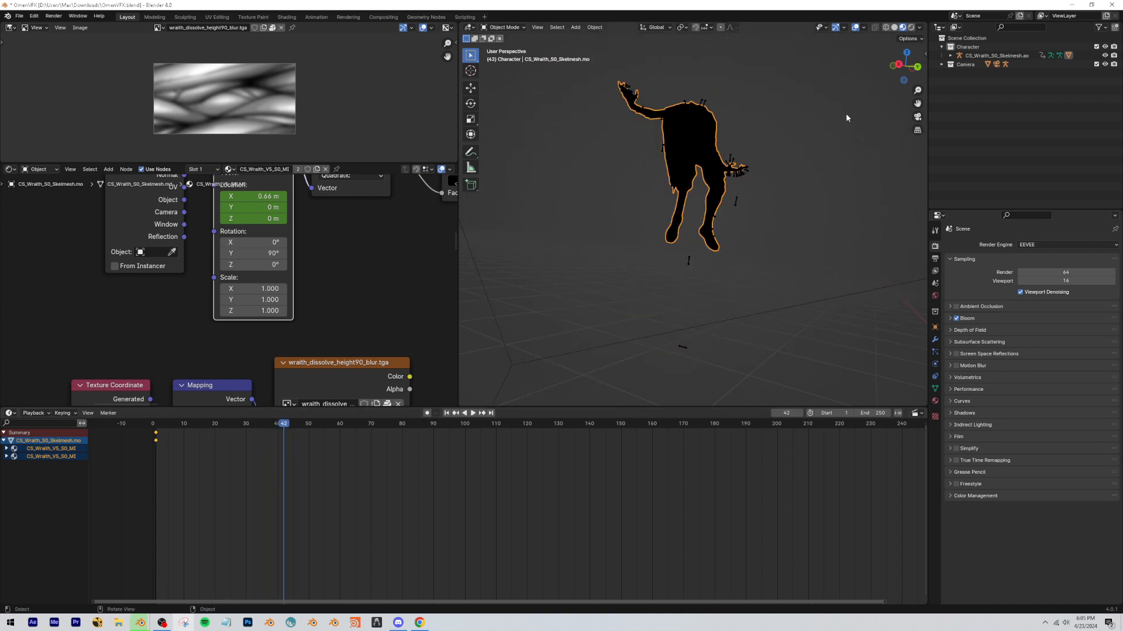
click(917, 119)
scroll(671, 212, down, 7)
shift+drag(253, 197, 179, 197)
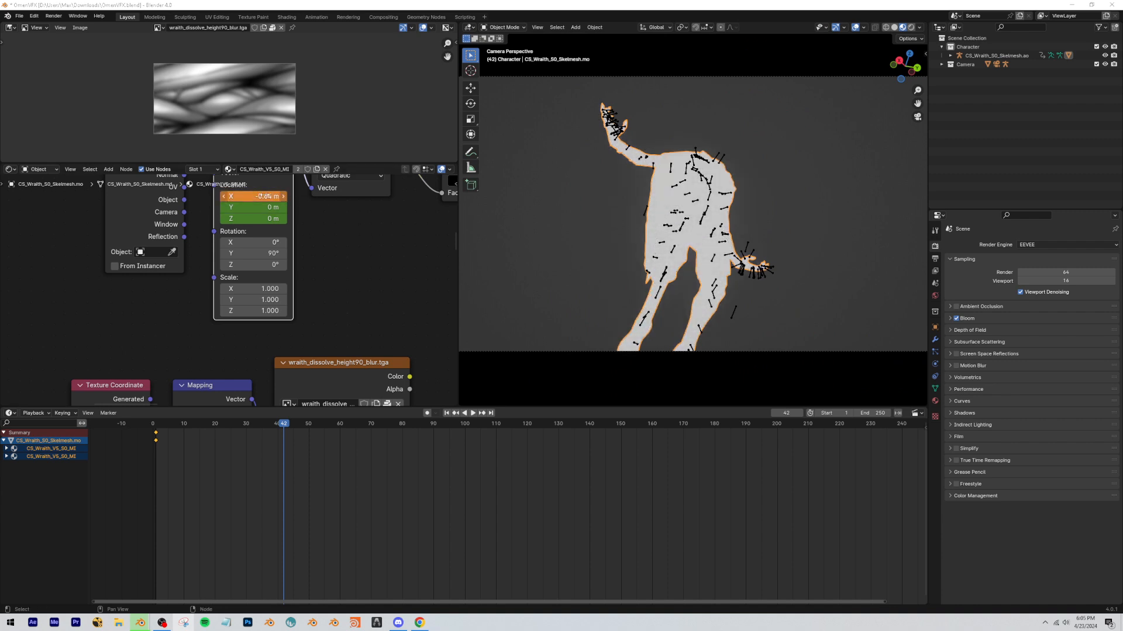
key(i)
Hide the overlays, play back the mask animation, and keyframe the gradient's X location back to 0.66 m at frame 43.
click(266, 423)
click(856, 28)
key(space)
click(148, 424)
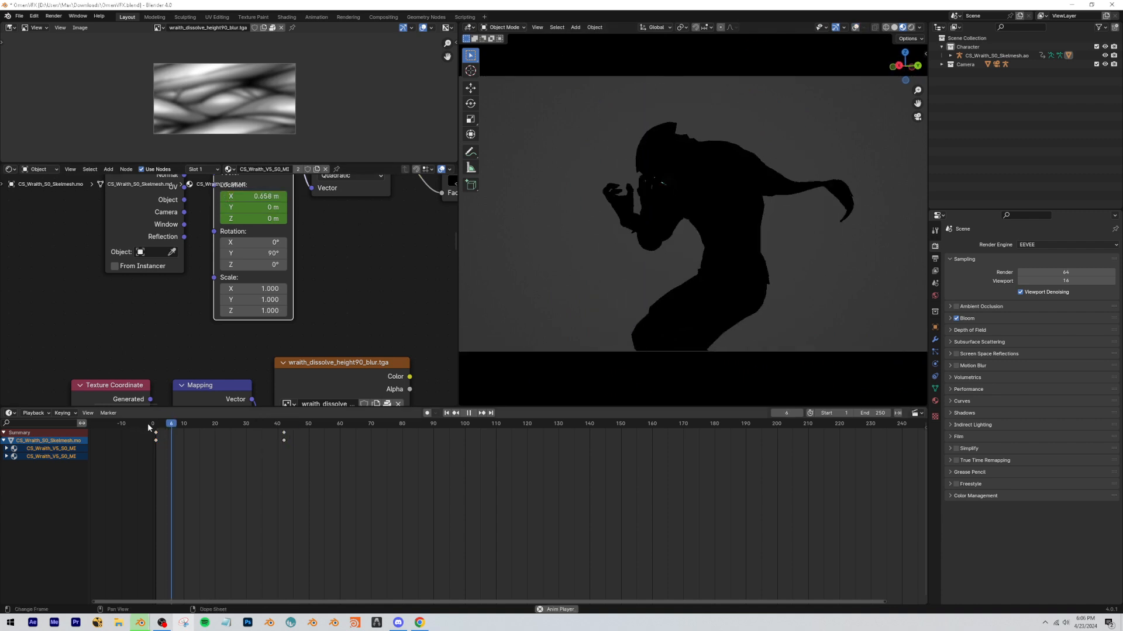
key(space)
key(space)
click(287, 424)
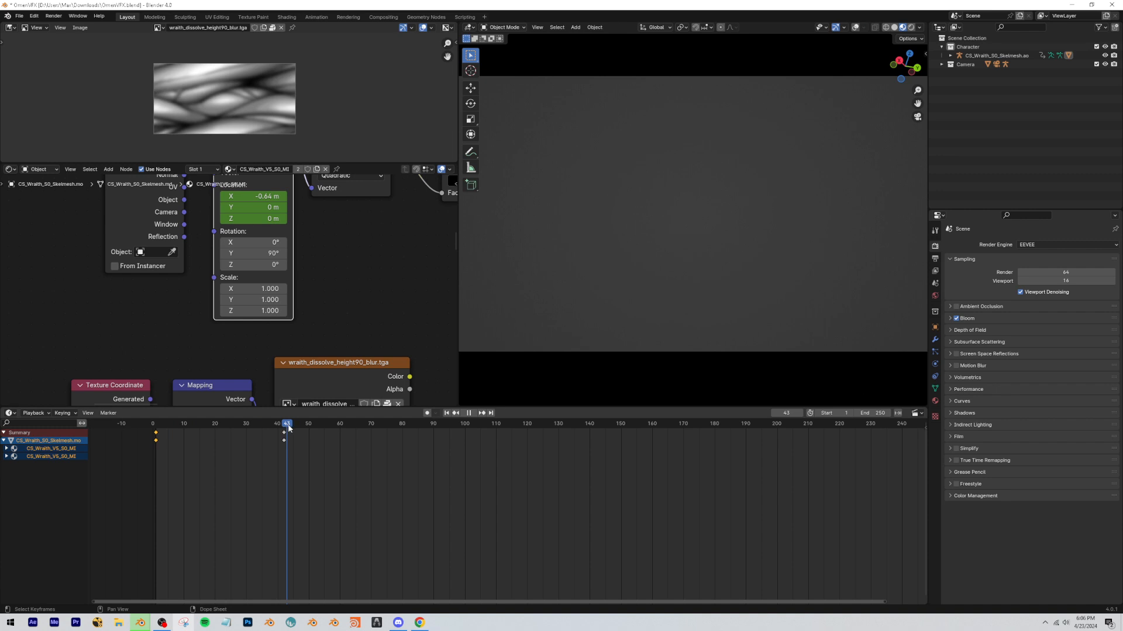
drag(289, 428, 375, 430)
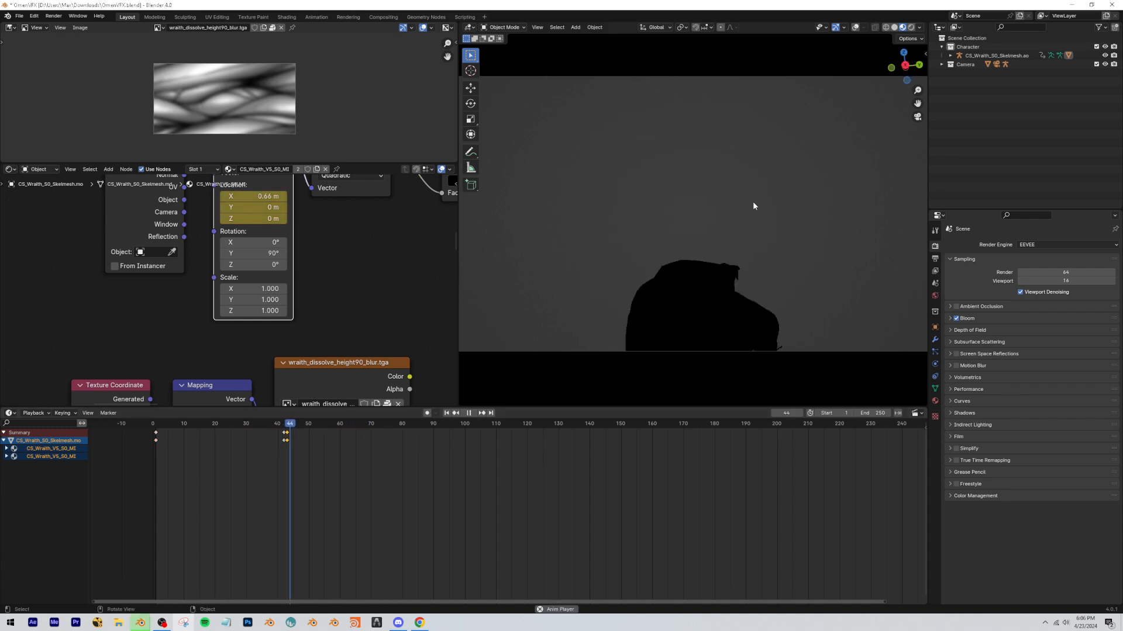
key(space)
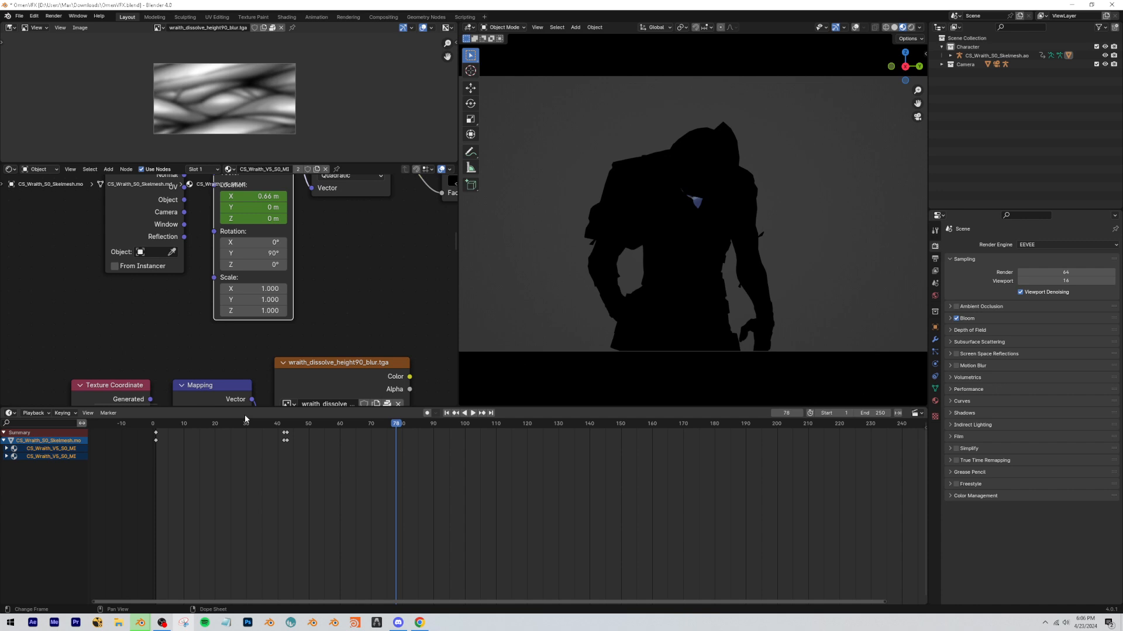
Replay the gradient mask animation from the start and stop at frame 39.
key(space)
click(160, 423)
drag(551, 481, 124, 442)
key(space)
Duplicate the gradient chain of Texture Coordinate, Mapping, Gradient Texture and Color Ramp, and place it below the dissolve texture nodes.
scroll(361, 300, down, 5)
drag(361, 299, 182, 233)
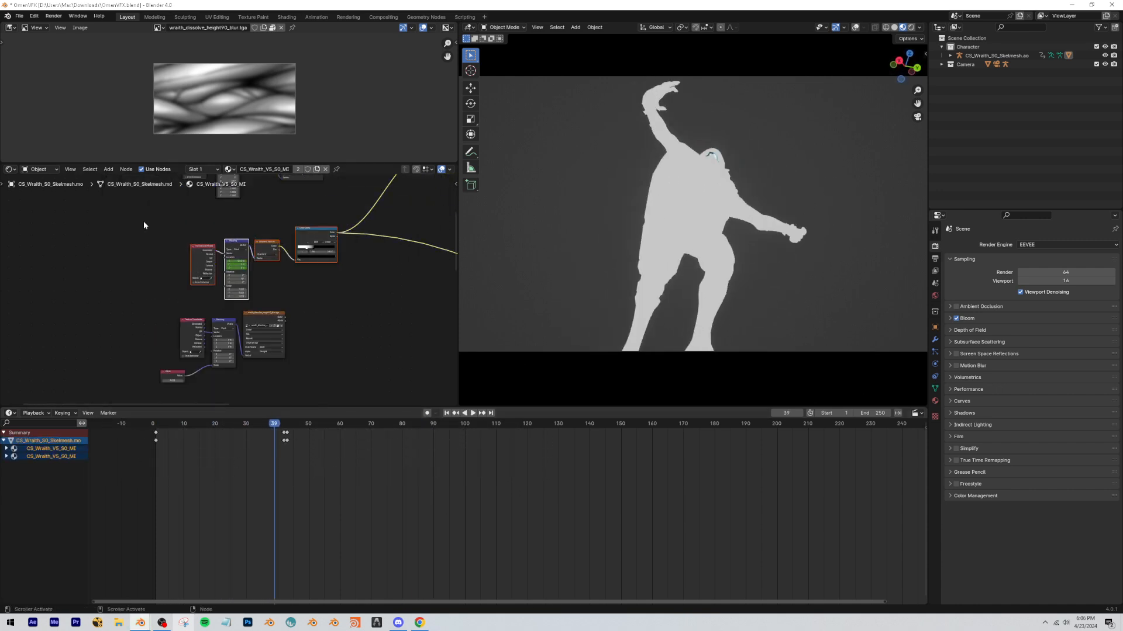
click(144, 223)
middle_drag(349, 303, 307, 293)
scroll(306, 292, down, 4)
drag(306, 292, 143, 244)
key(shift+d)
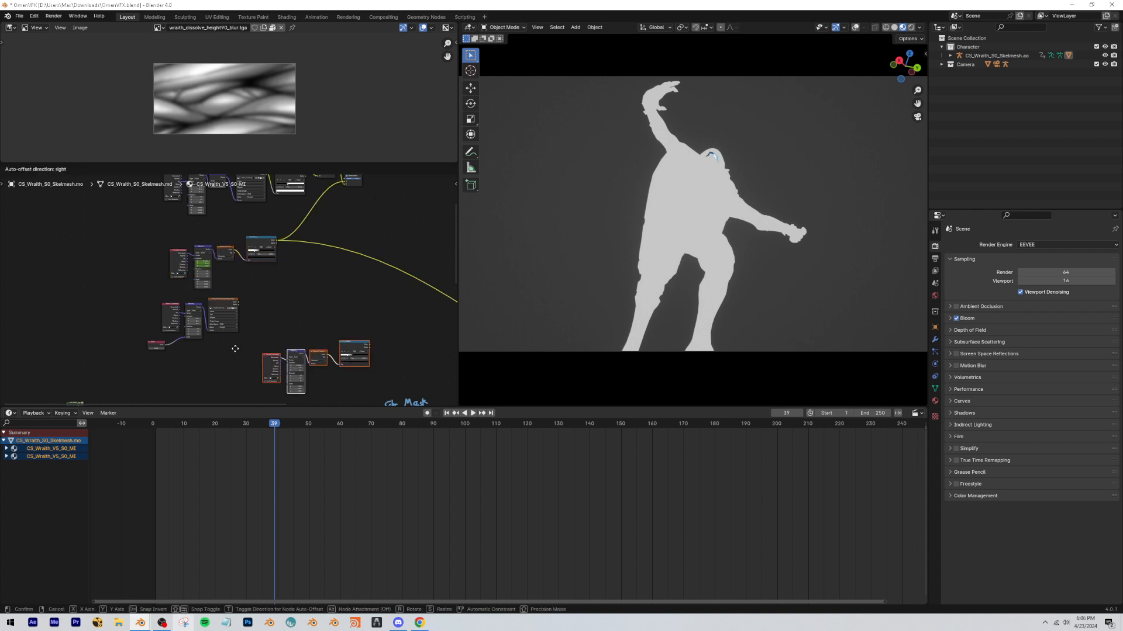
click(182, 364)
click(343, 384)
Copy the original gradient Mapping's location keyframes onto the duplicated Mapping and shift them to start at frame 1.
scroll(181, 296, up, 7)
mouse_move(241, 368)
middle_down()
mouse_move(181, 296)
mouse_move(253, 385)
middle_up()
click(189, 212)
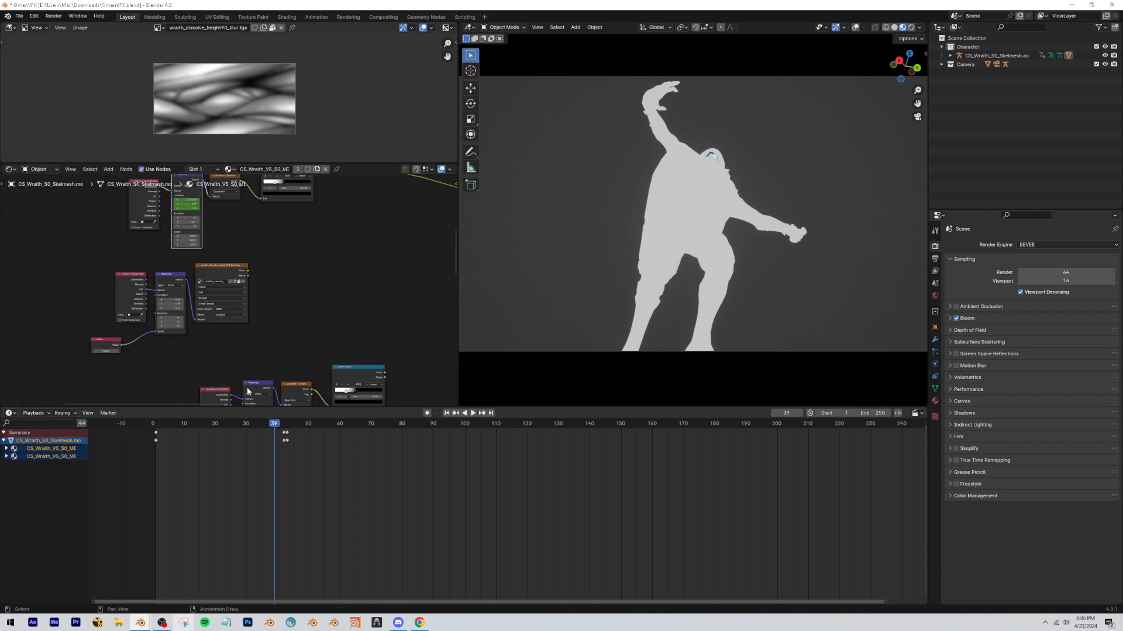
drag(331, 463, 141, 422)
middle_drag(292, 360, 276, 275)
scroll(276, 274, up, 6)
middle_drag(276, 275, 295, 191)
click(239, 261)
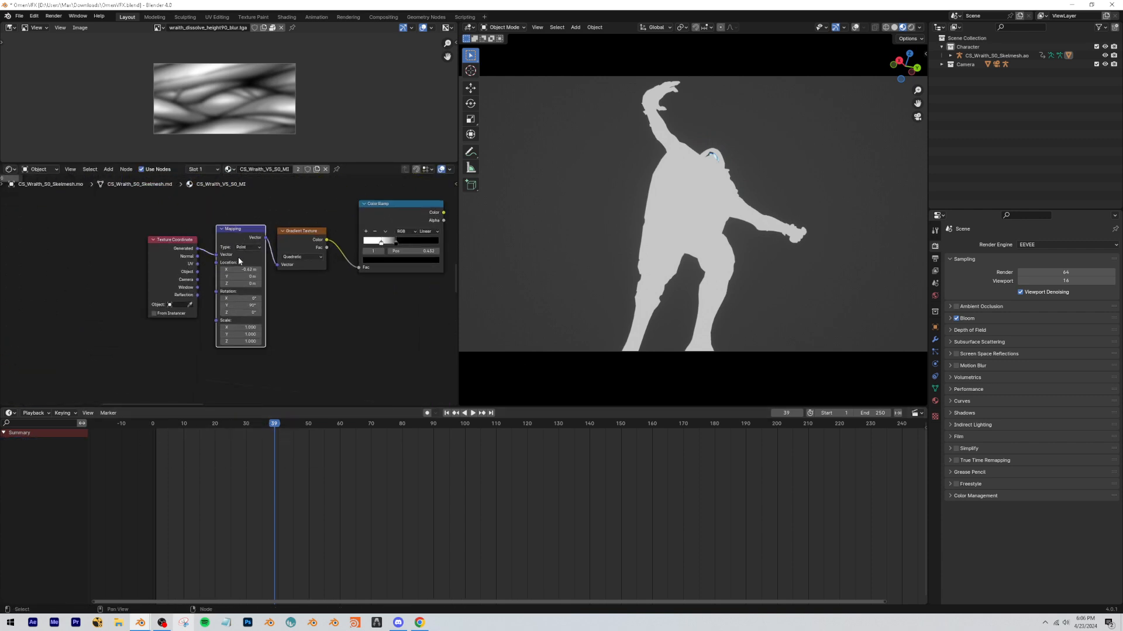
key(i)
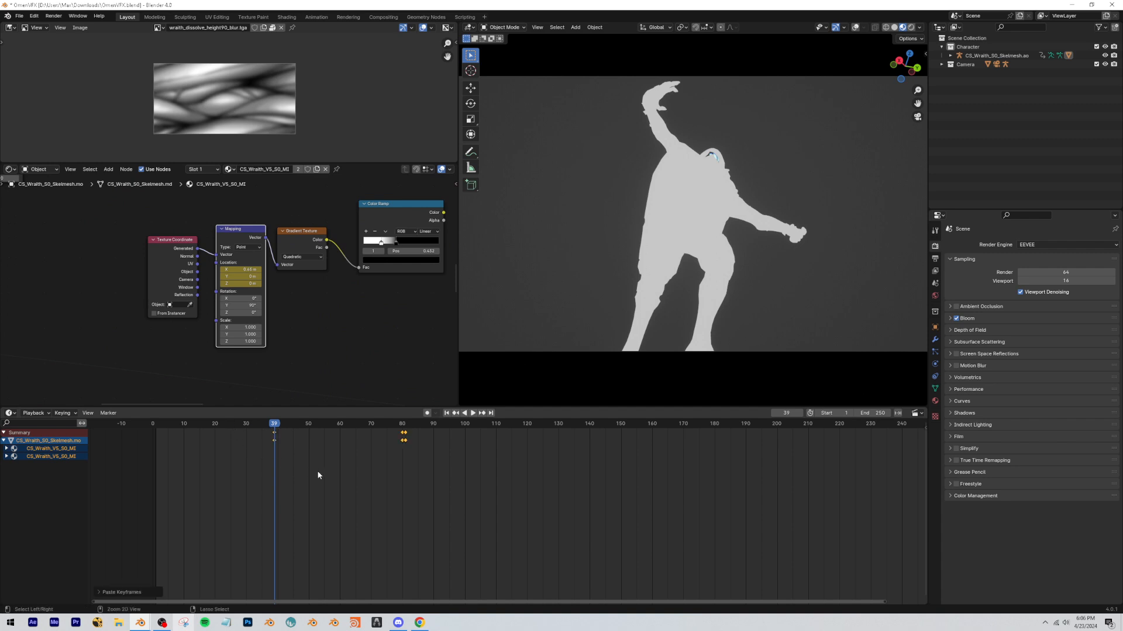
key(g)
click(228, 464)
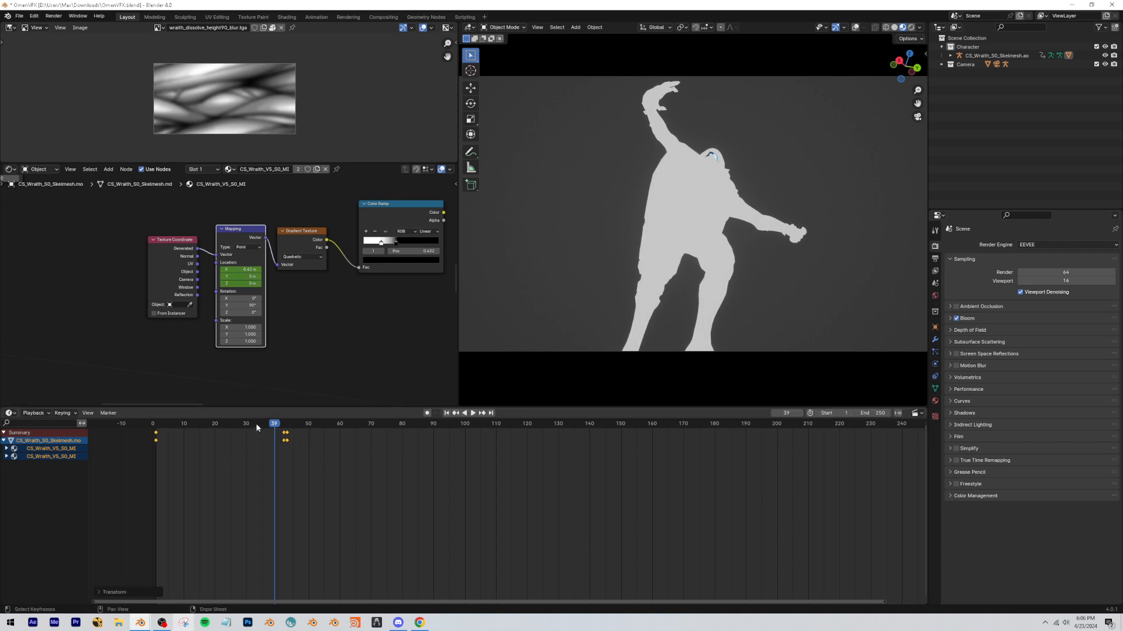
Preview the duplicated Color Ramp on the character and go to frame 29.
middle_drag(358, 279, 293, 290)
click(331, 226)
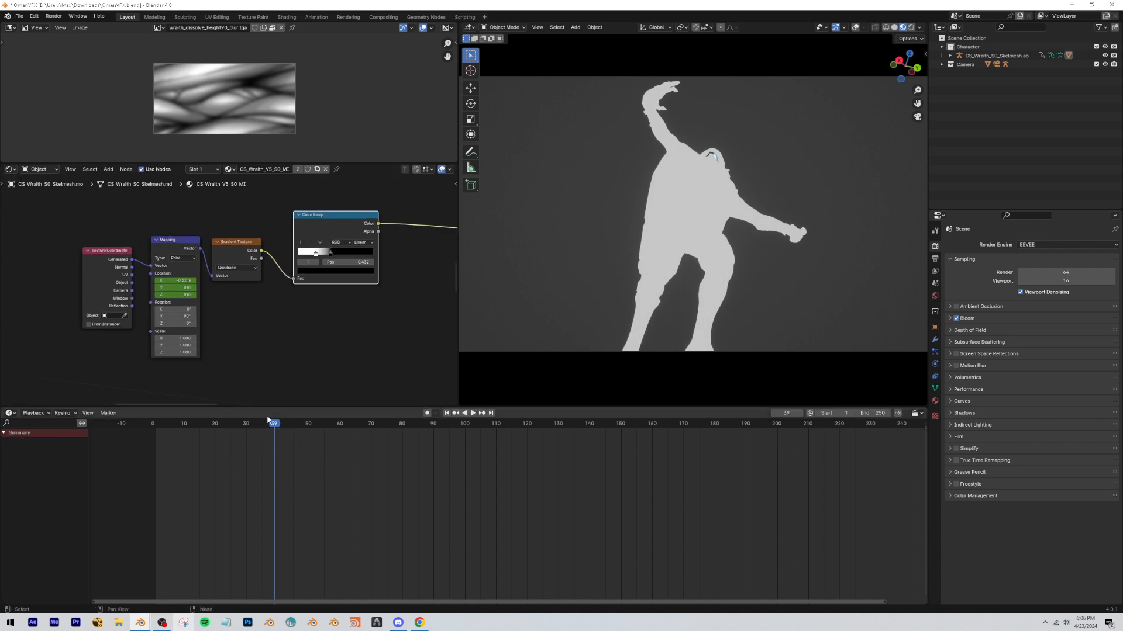
key(ctrl+shift+space)
scroll(313, 298, down, 4)
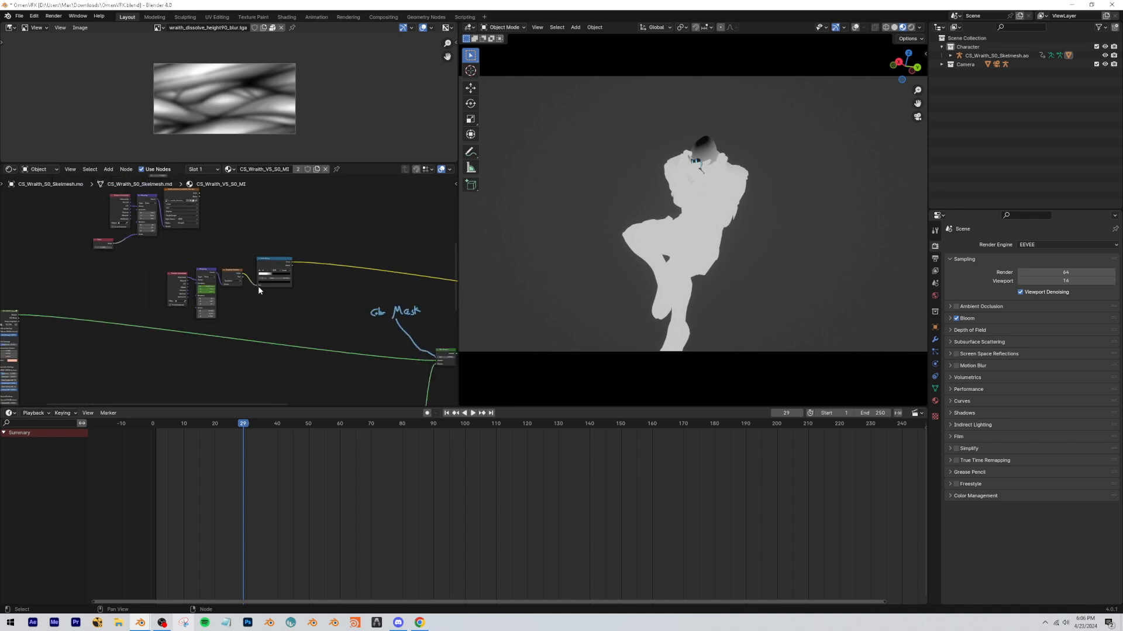
Add a Math node above the duplicated Color Ramp and set its operation to Multiply.
scroll(286, 249, up, 3)
middle_drag(304, 219, 273, 246)
key(shift+a)
text(math)
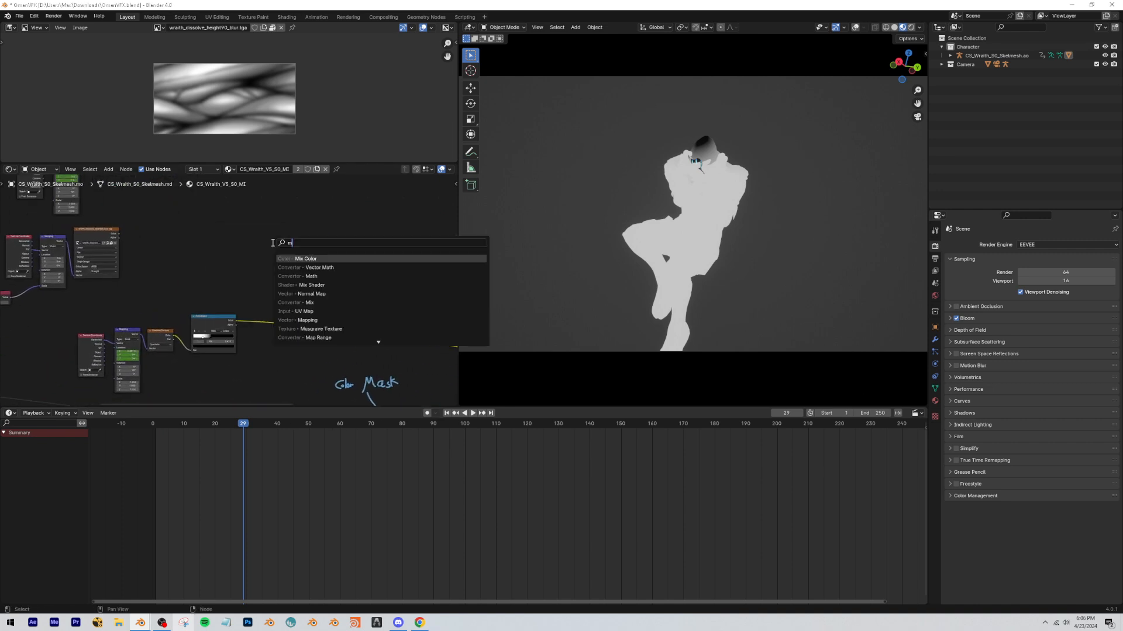
key(Return)
click(250, 241)
scroll(250, 241, up, 2)
click(284, 234)
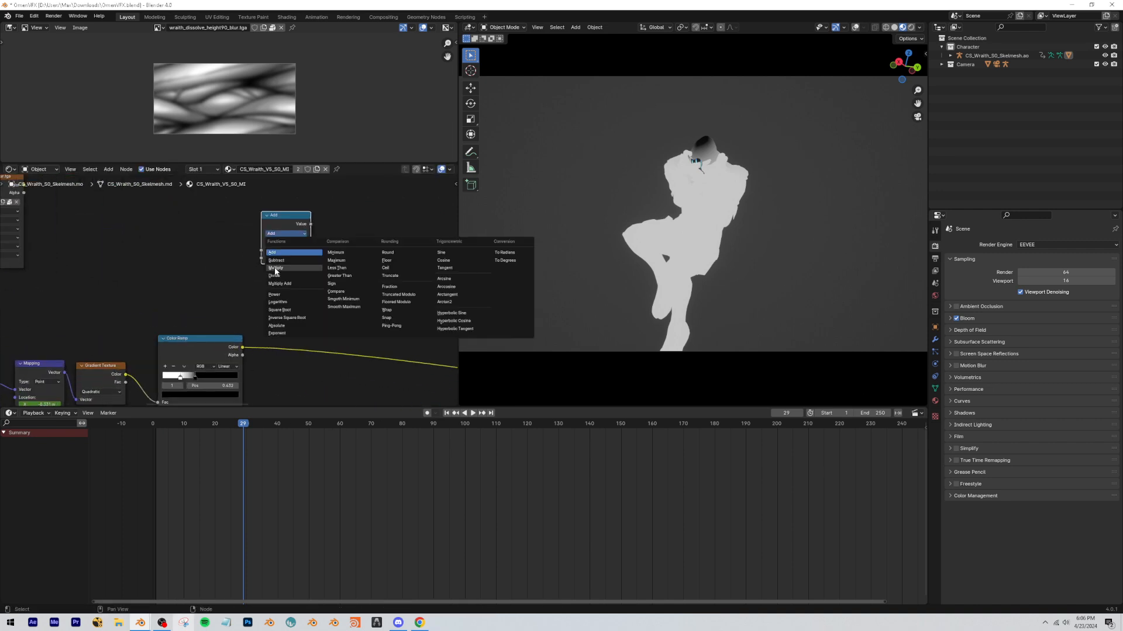
Connect the dissolve texture's Color and the duplicated Color Ramp's Color to the Multiply node, and preview the result.
scroll(231, 321, down, 2)
middle_drag(231, 321, 339, 372)
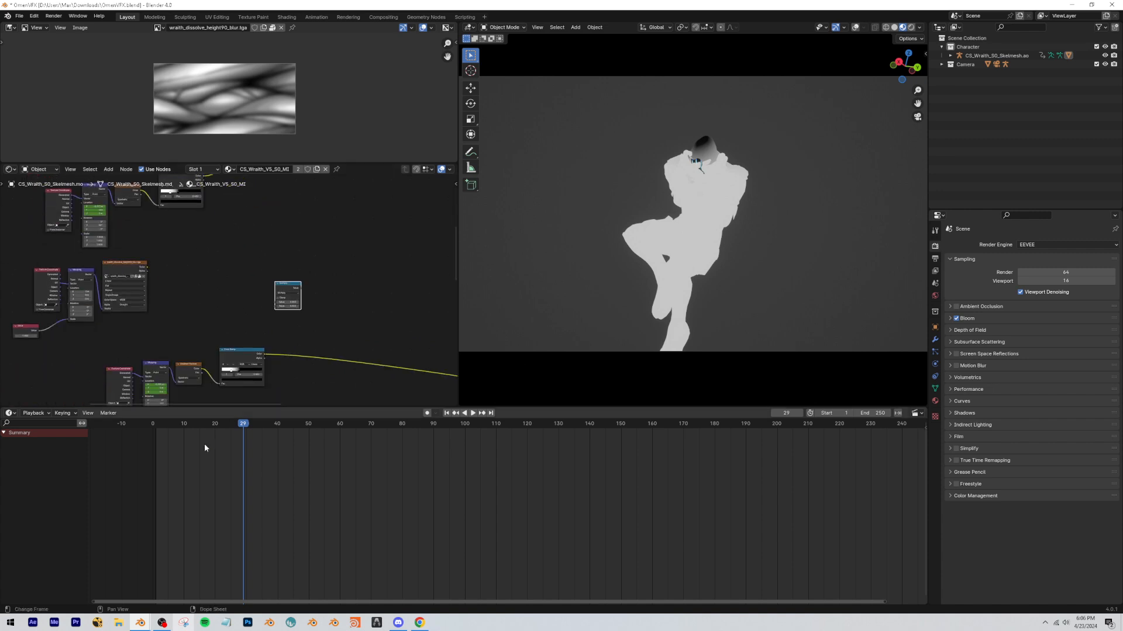
drag(146, 268, 275, 302)
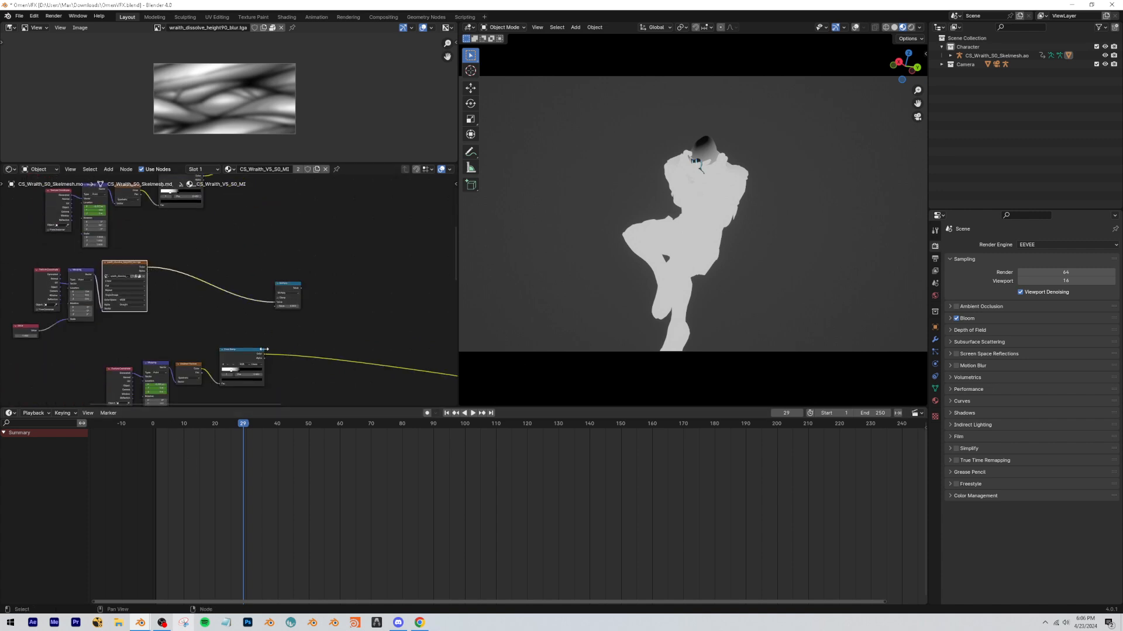
drag(264, 355, 266, 353)
drag(276, 308, 276, 306)
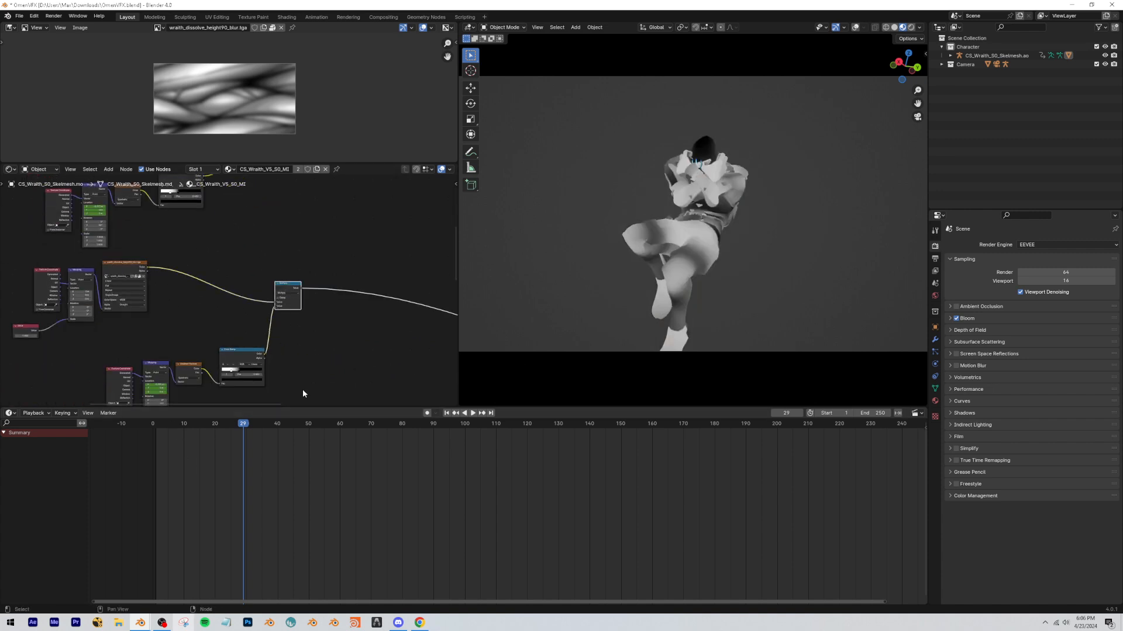
Move the duplicated gradient chain directly beneath the dissolve texture nodes.
drag(303, 393, 99, 373)
key(g)
click(38, 353)
click(271, 361)
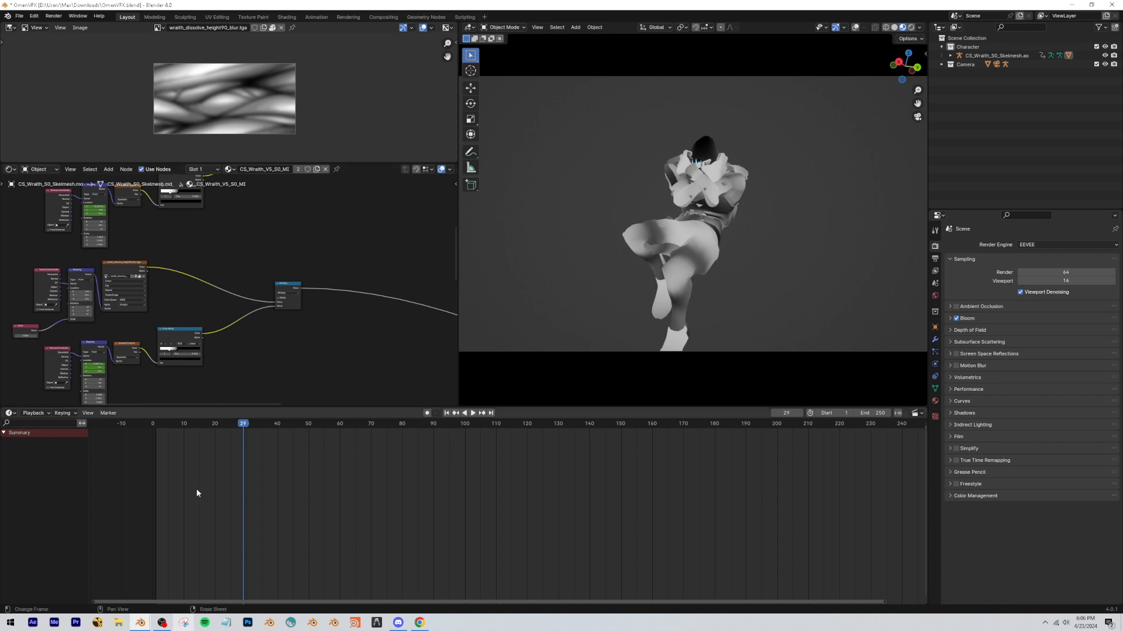
Go to frame 36 and shift the dissolve texture Mapping's X location to slide the pattern across the character.
mouse_move(244, 428)
mouse_down()
mouse_move(208, 427)
mouse_move(265, 427)
mouse_up()
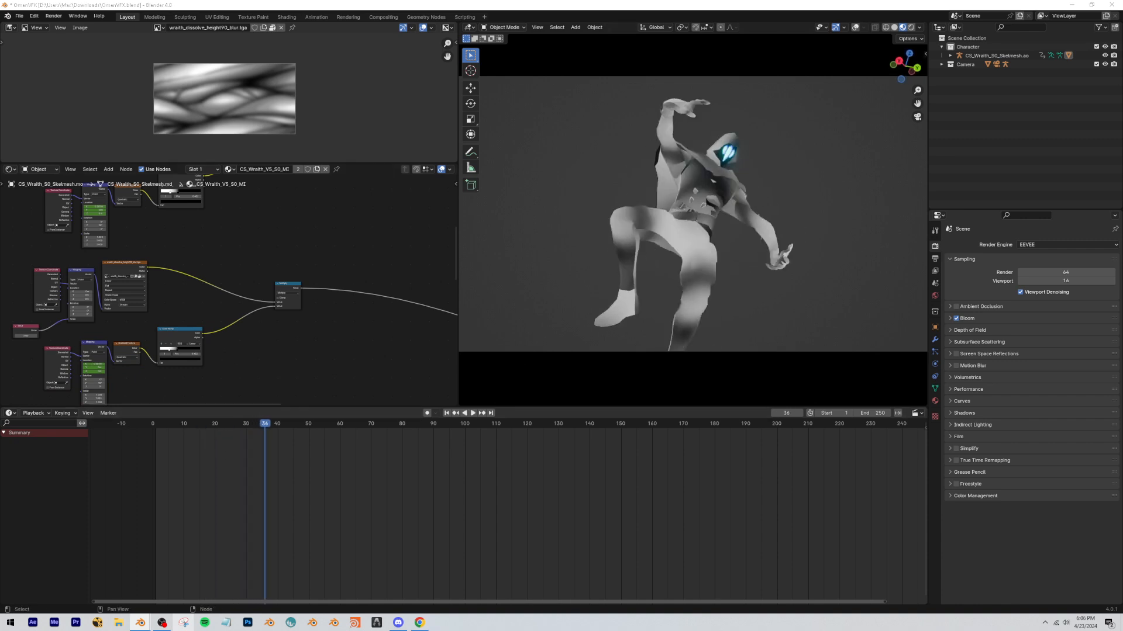
key(Home)
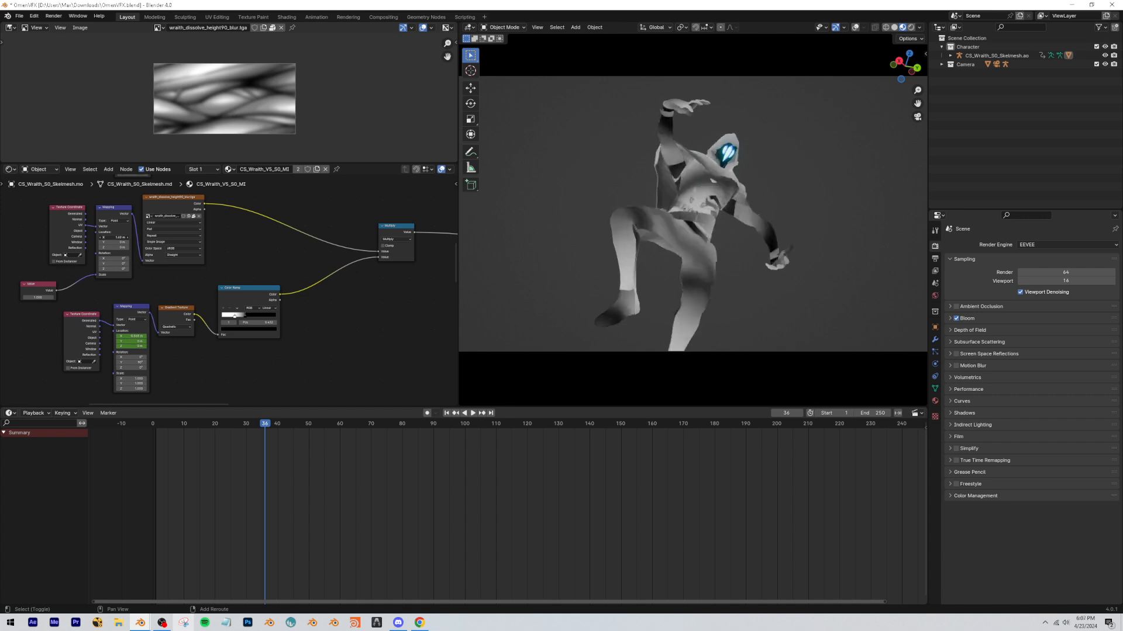
click(114, 237)
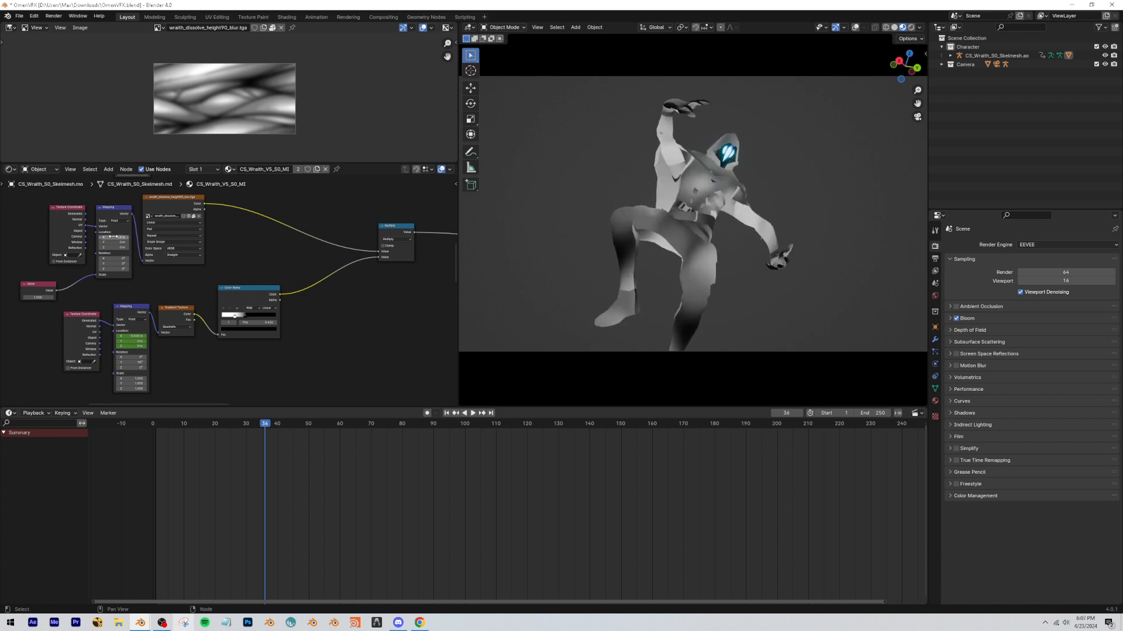
scroll(114, 236, up, 4)
scroll(241, 301, down, 8)
middle_drag(241, 301, 211, 300)
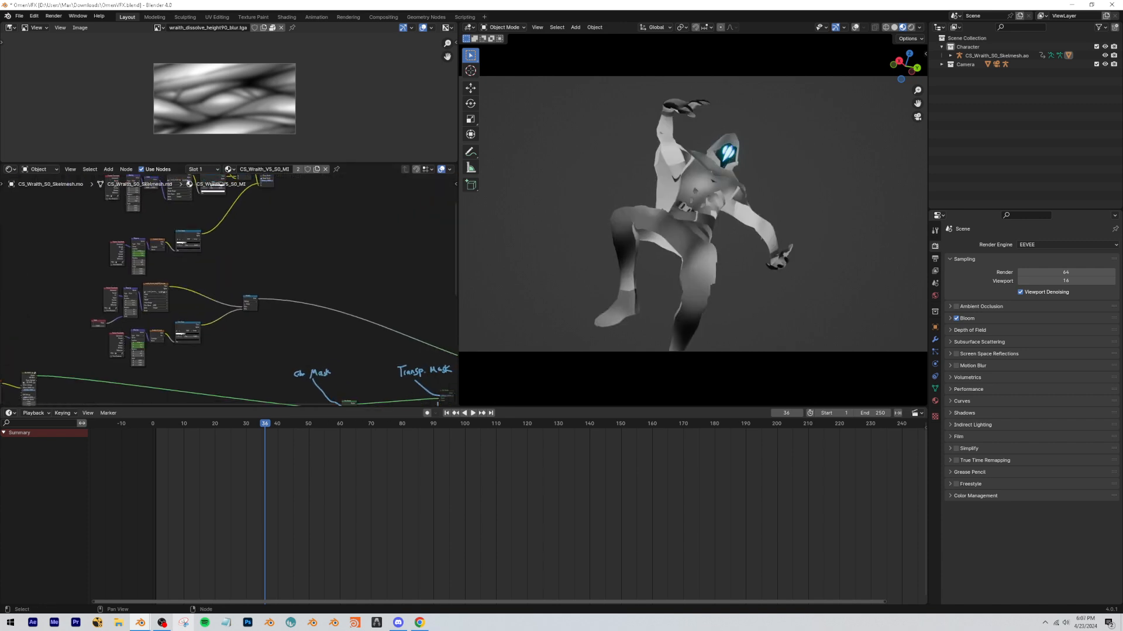
Duplicate the Multiply node and insert the copy on the first Multiply's output link.
scroll(310, 309, up, 4)
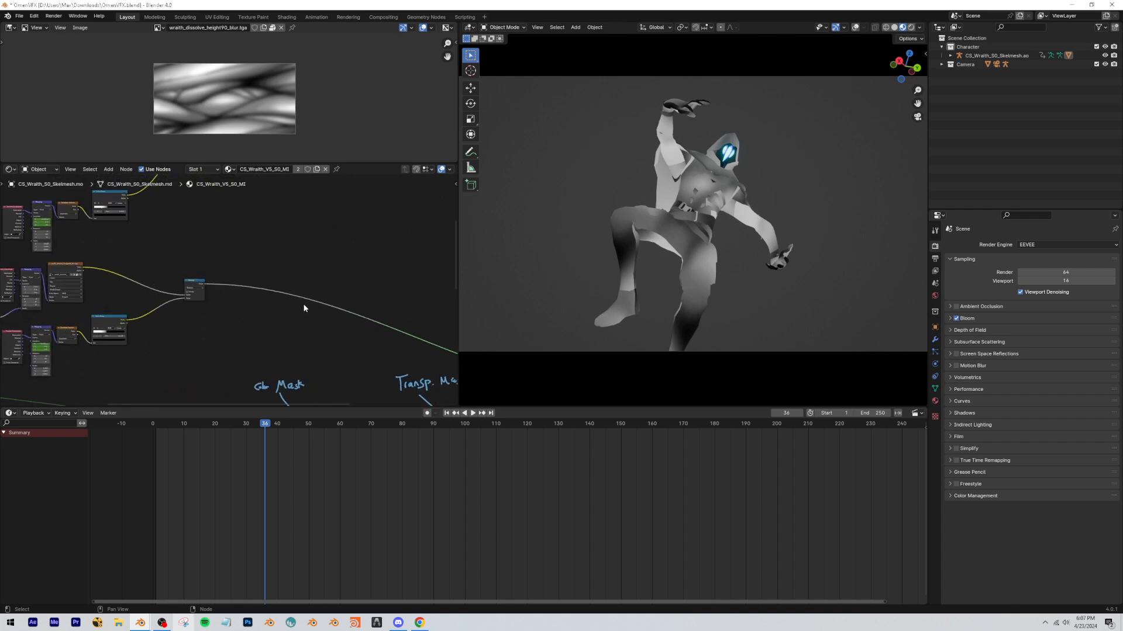
key(shift+d)
click(230, 260)
scroll(229, 261, up, 2)
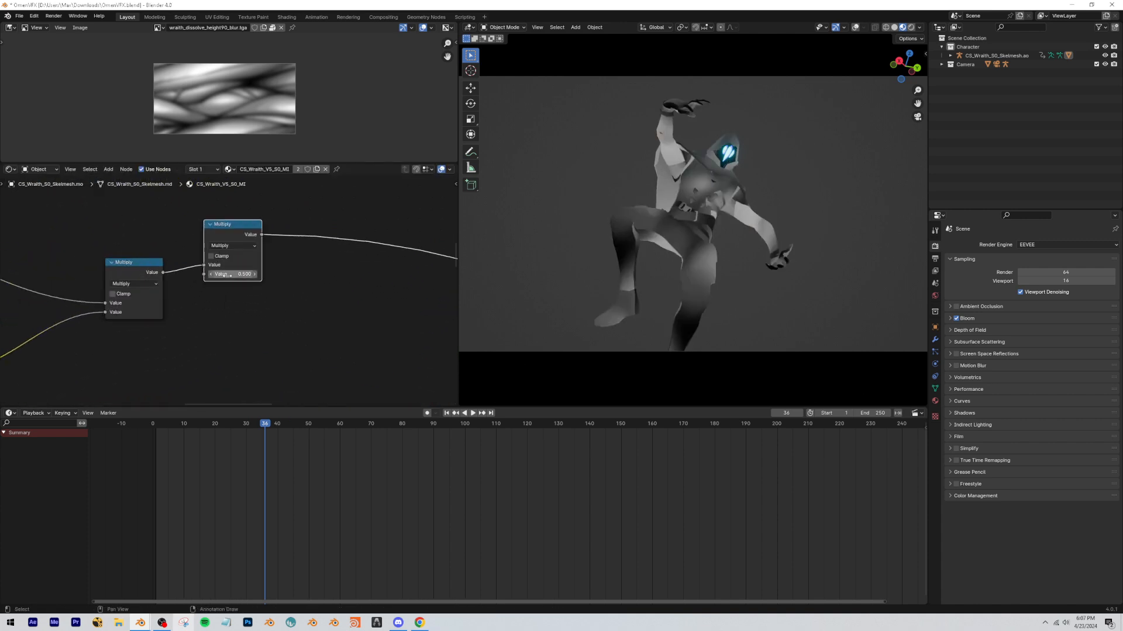
Raise the second Multiply's value to about 154 and enable its Clamp option.
drag(236, 274, 263, 274)
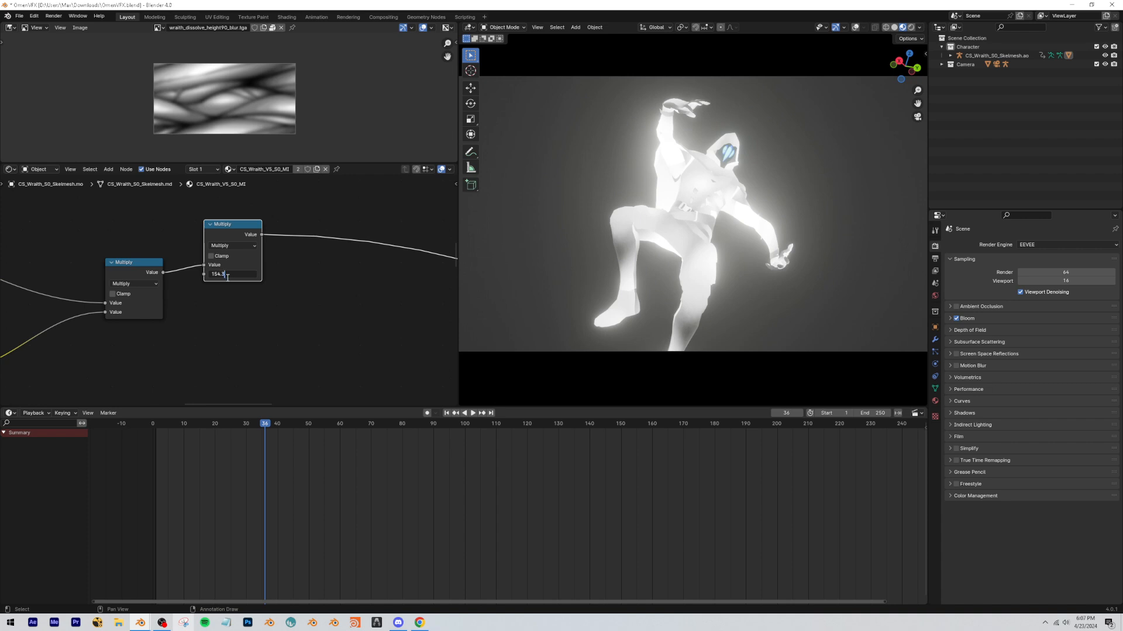
key(Return)
click(221, 257)
drag(231, 227, 236, 253)
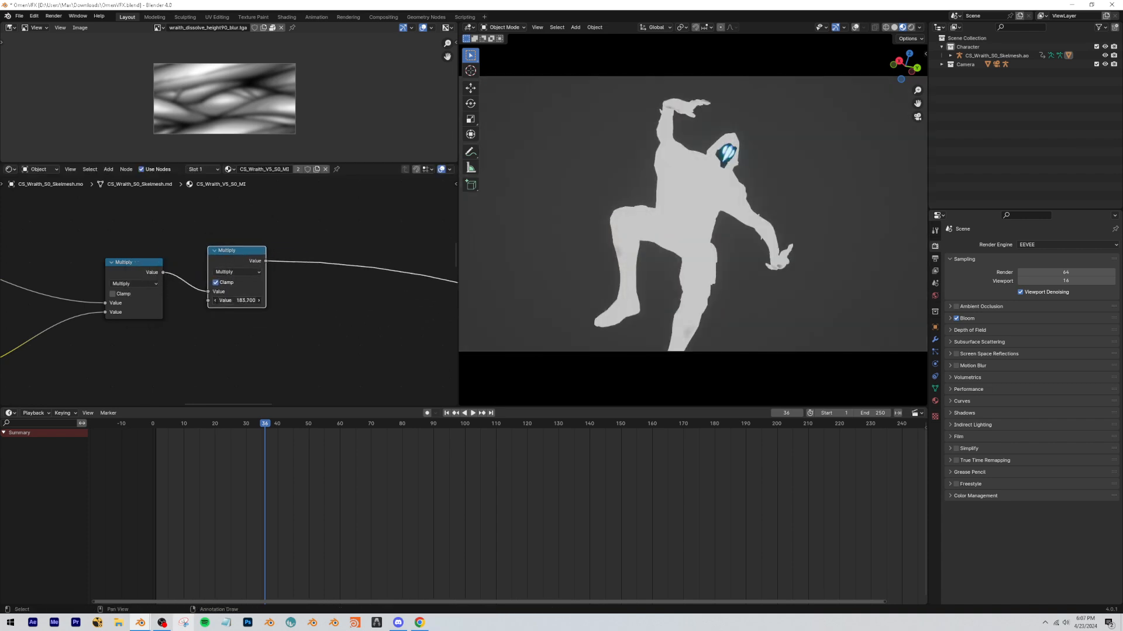
Set the second Multiply's value to 153 and place the node right beside the first Multiply.
drag(236, 300, 235, 300)
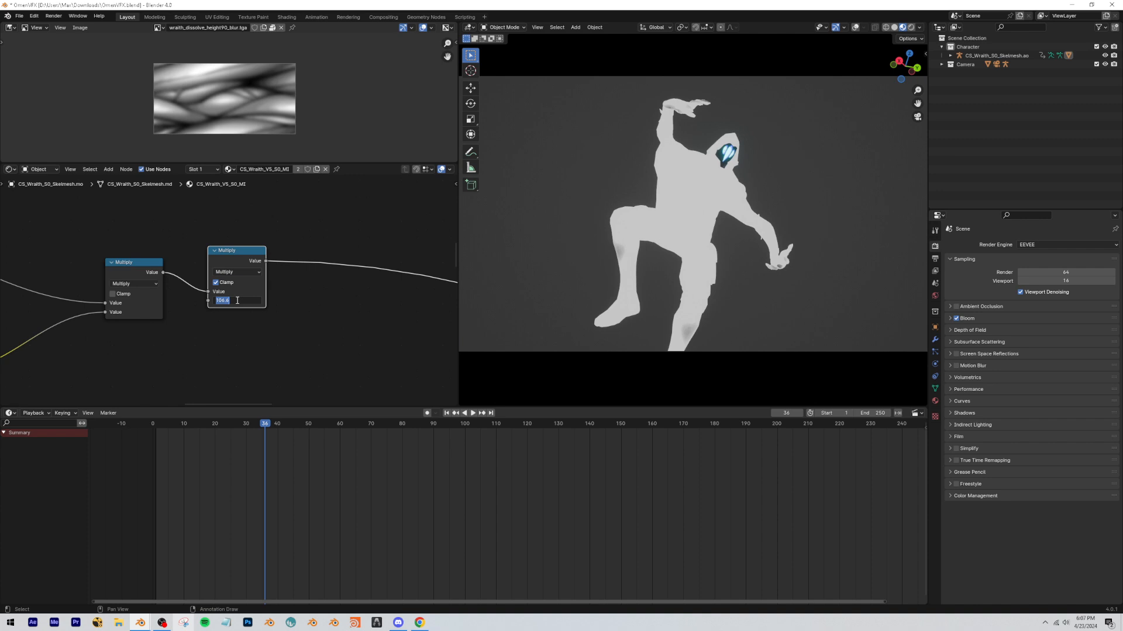
click(237, 301)
text(153)
key(Return)
drag(232, 278, 211, 290)
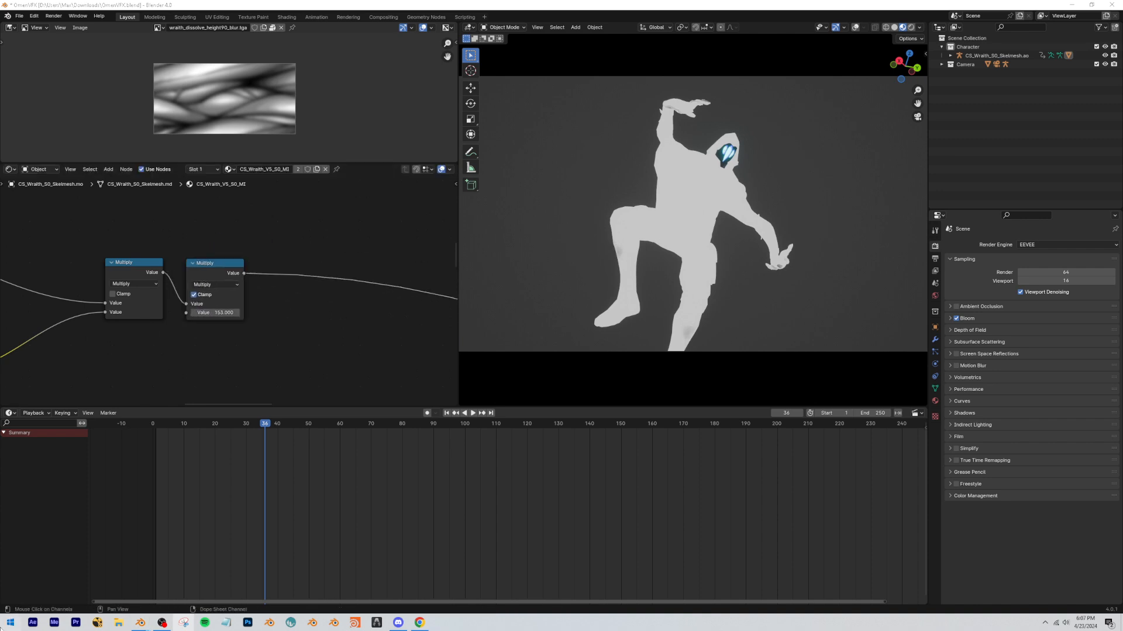
Open Paint, handwrite 0 above 0 and 1 above 154 to illustrate the multiplication, and close it without saving.
key(super)
text(paint)
key(Return)
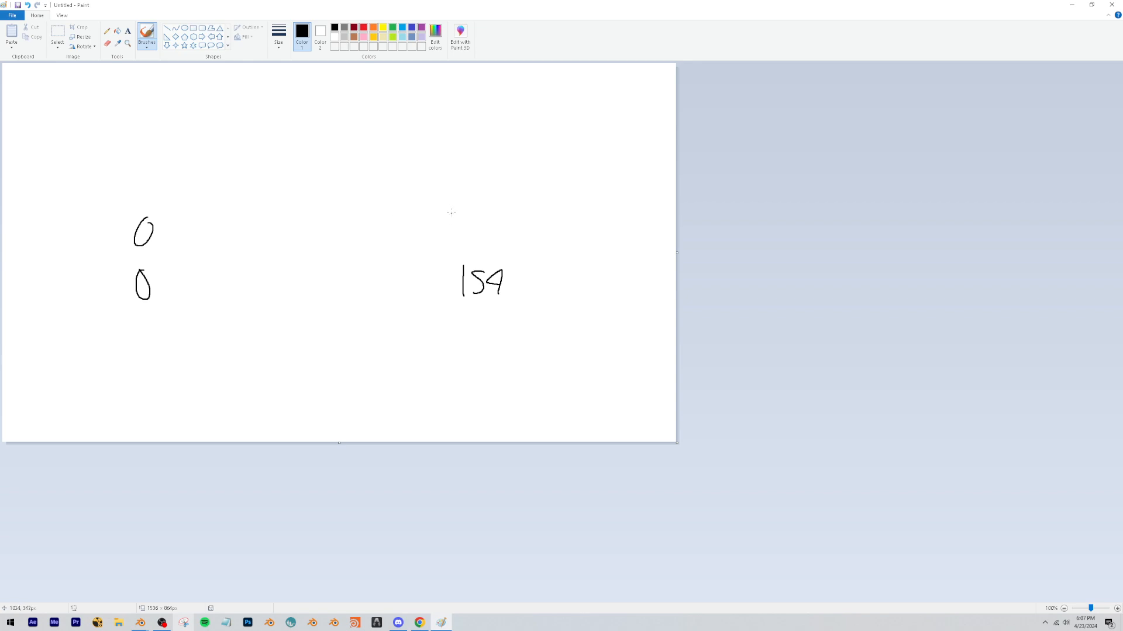
key(alt+F4)
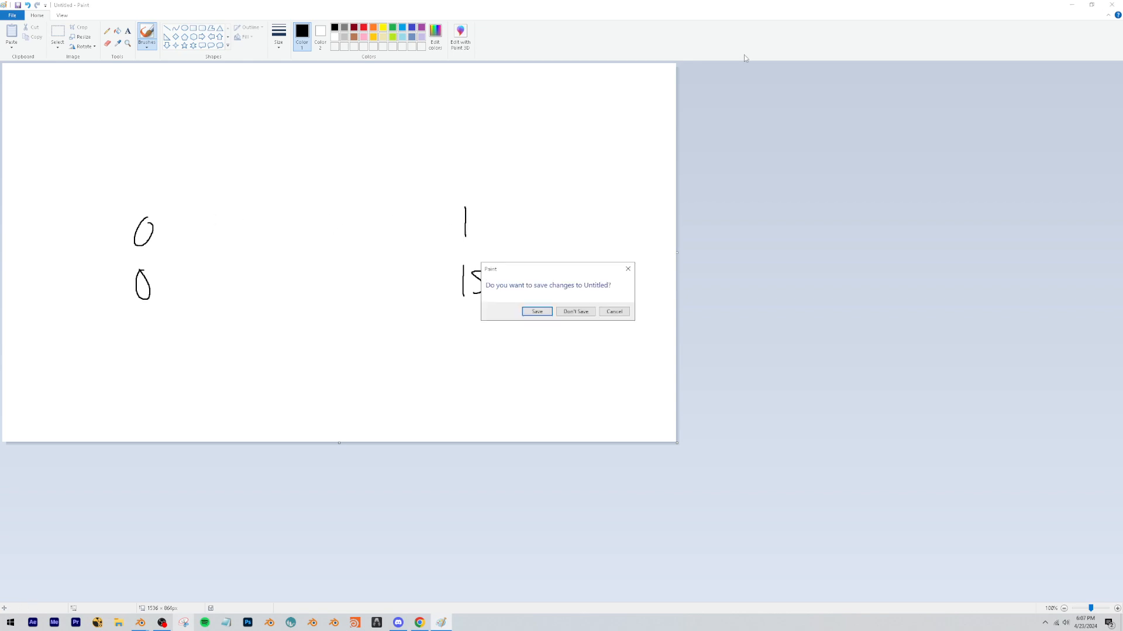
click(588, 316)
scroll(240, 315, down, 4)
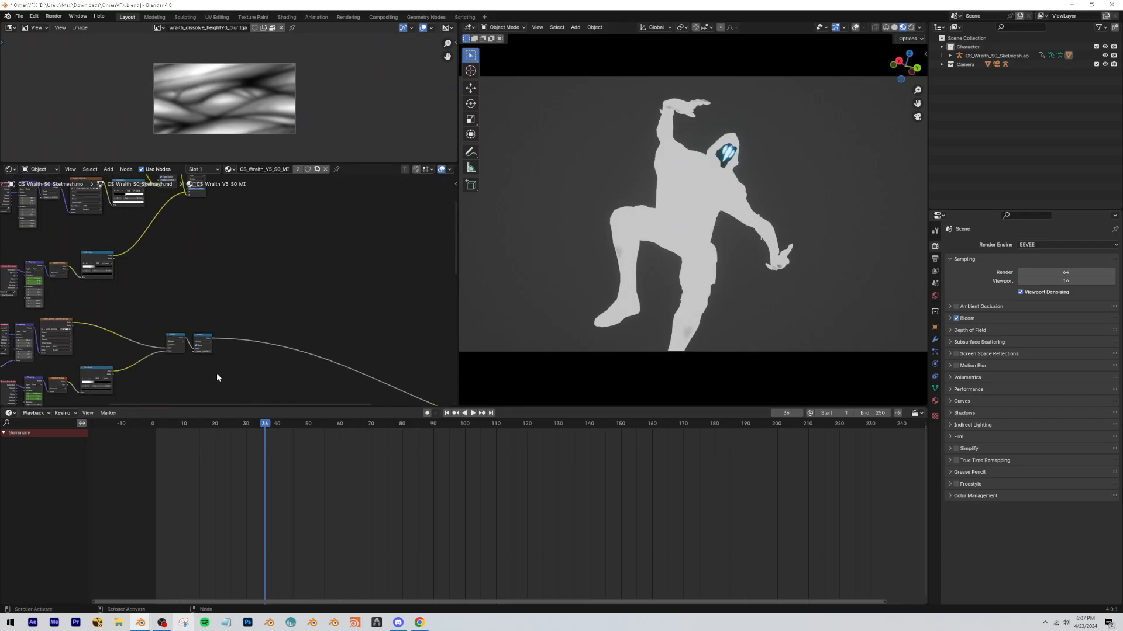
Duplicate the second color Multiply node and feed the copy with that node's result and the clamped Multiply math output.
middle_drag(370, 274, 343, 316)
click(170, 219)
key(shift+d)
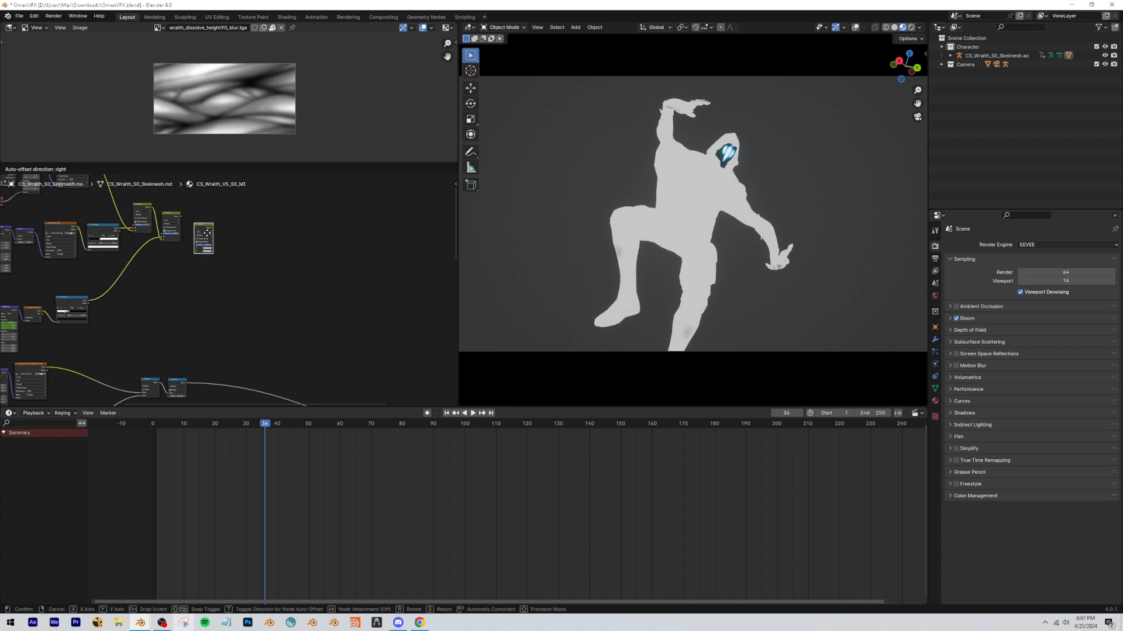
click(225, 242)
scroll(223, 245, up, 1)
drag(177, 210, 218, 256)
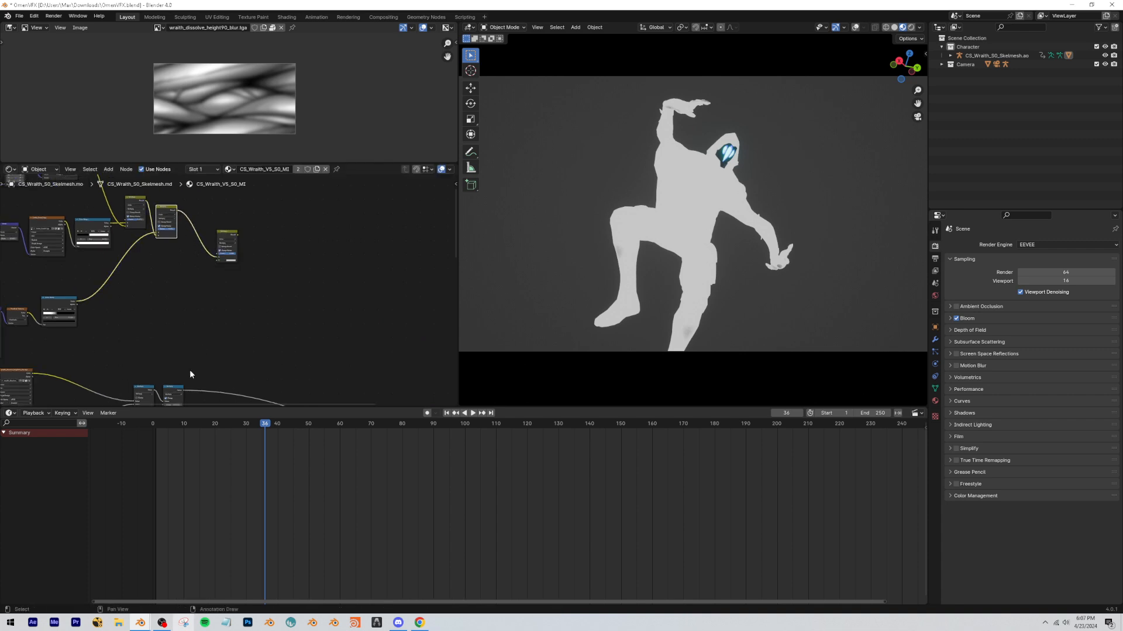
drag(181, 394, 218, 260)
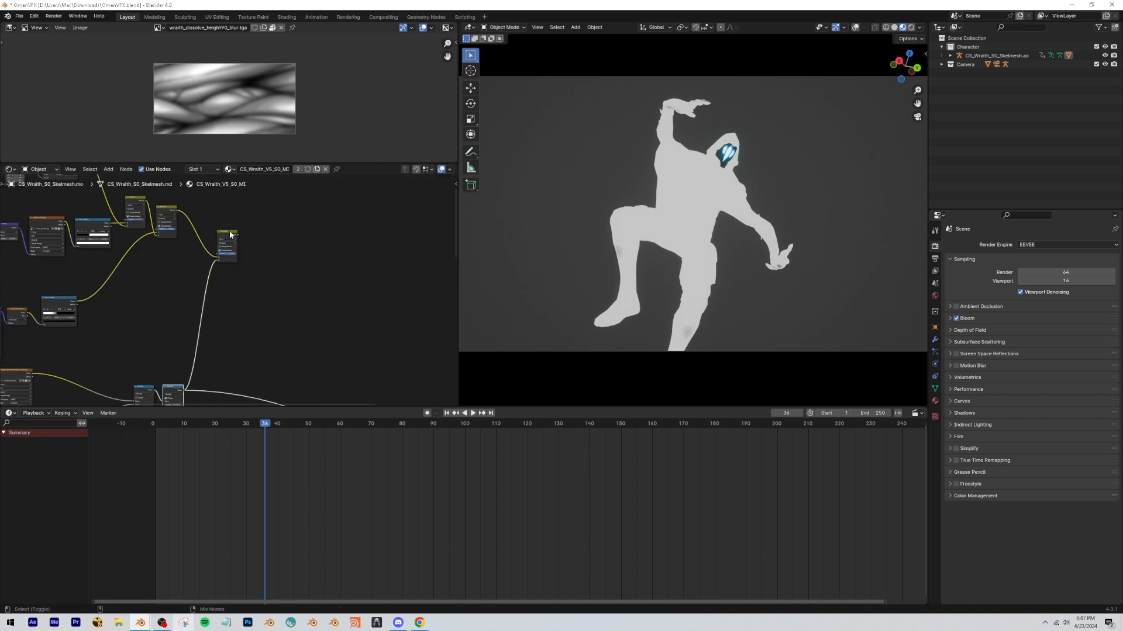
Preview the duplicated mix node, set its blending mode to Add, and play the animation to check the combined mask.
scroll(241, 364, up, 3)
scroll(240, 363, up, 3)
click(243, 341)
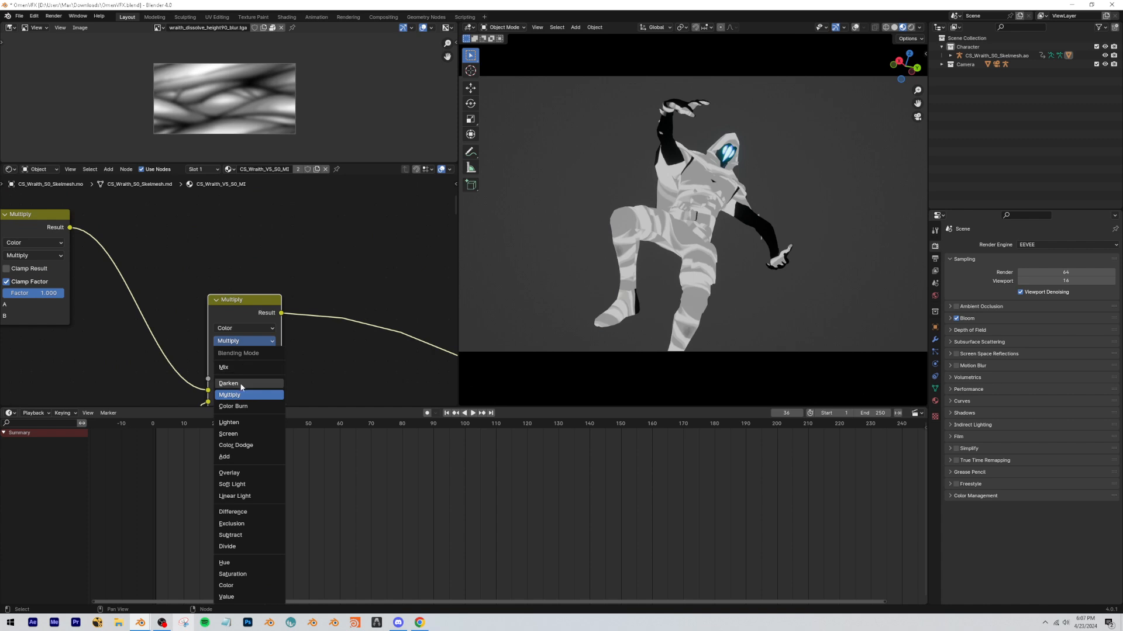
click(226, 458)
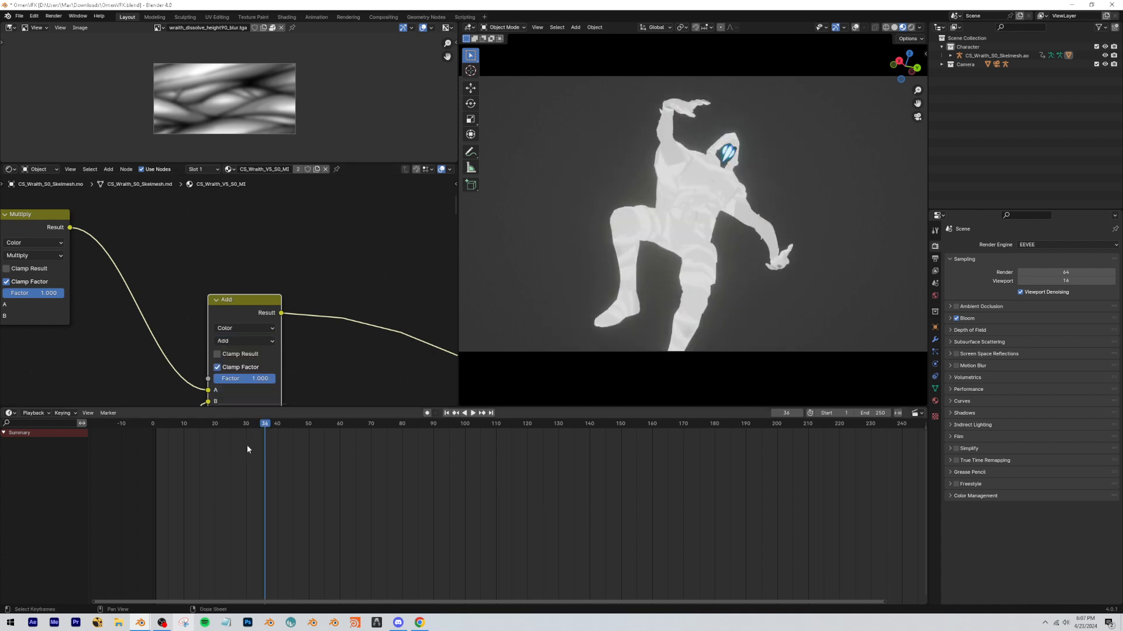
drag(259, 426, 171, 432)
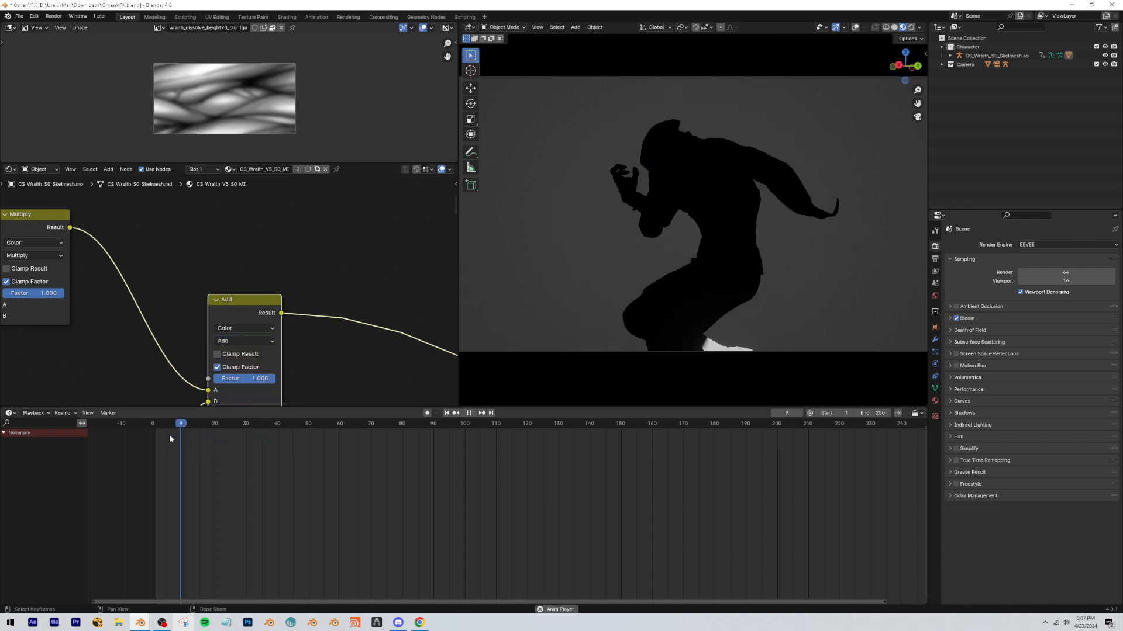
key(space)
key(space)
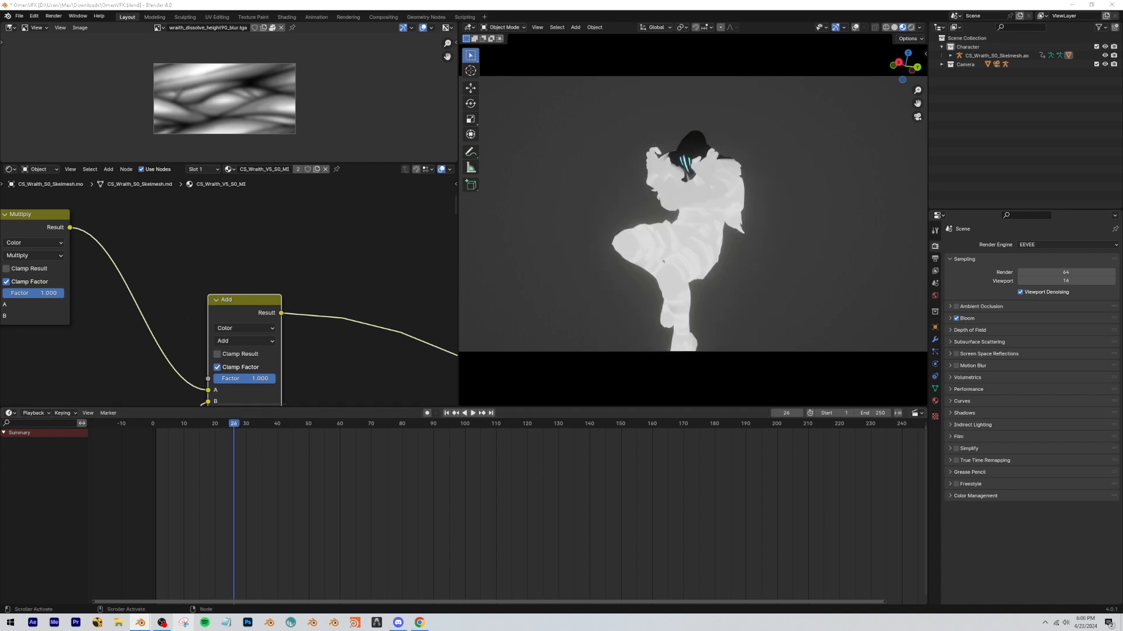
Insert an Invert Color node after the Add node's result.
scroll(281, 369, down, 2)
middle_drag(293, 357, 232, 314)
key(shift+a)
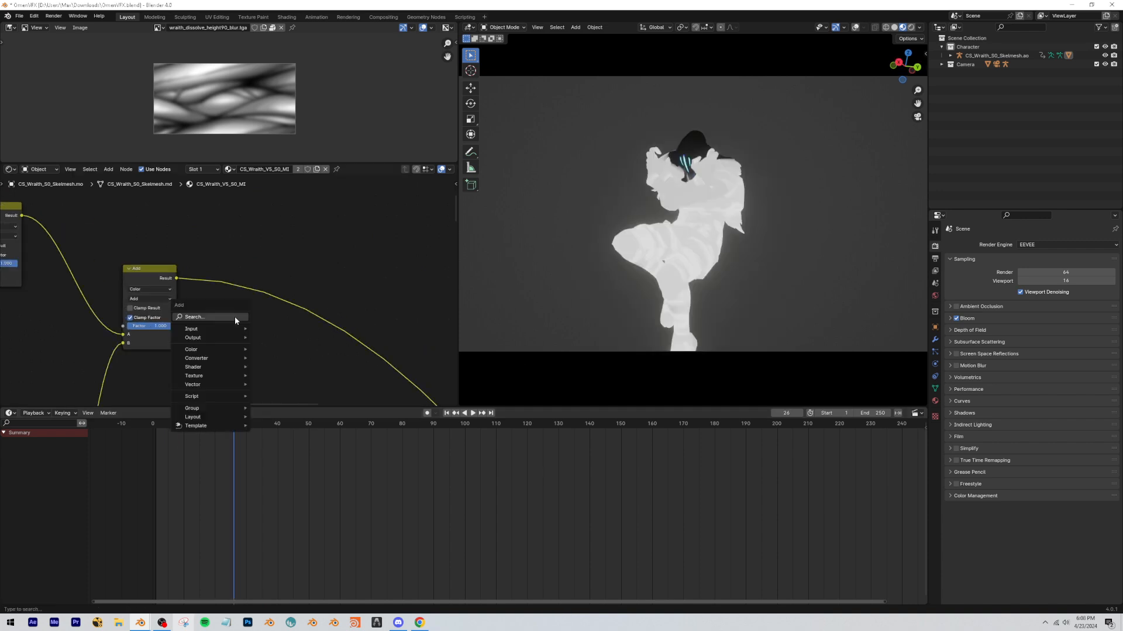
text(inv)
key(Return)
click(297, 303)
scroll(380, 250, down, 3)
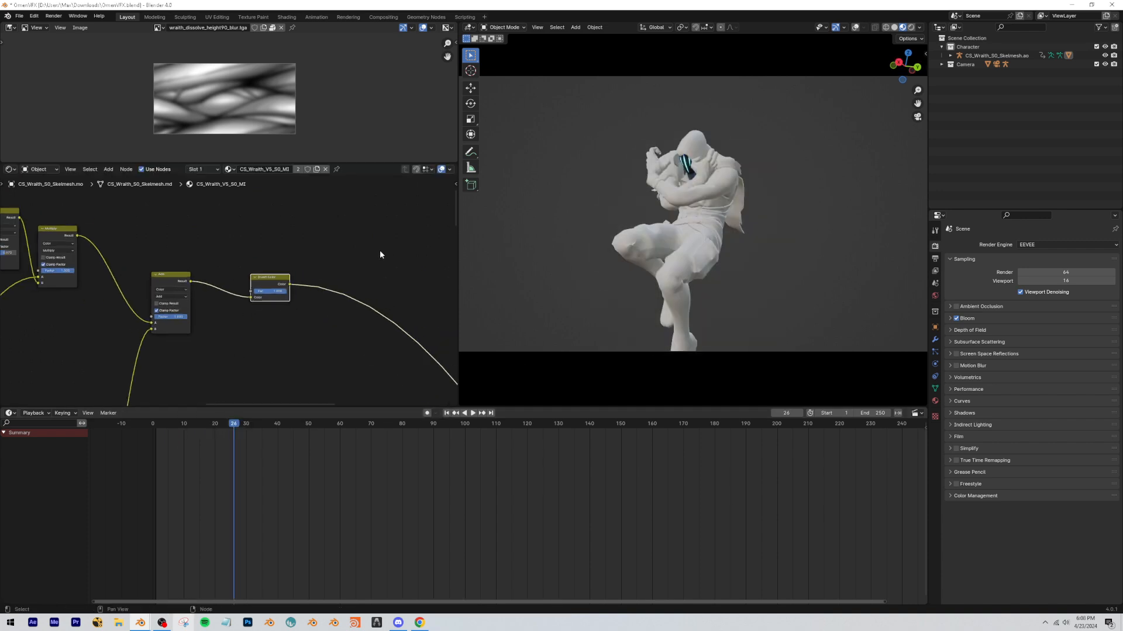
Link the Invert Color output to the color-mask Mix Shader's factor and preview that shader at frame 21.
middle_drag(291, 323, 249, 262)
scroll(250, 262, down, 1)
drag(226, 233, 218, 320)
scroll(220, 317, up, 1)
click(214, 326)
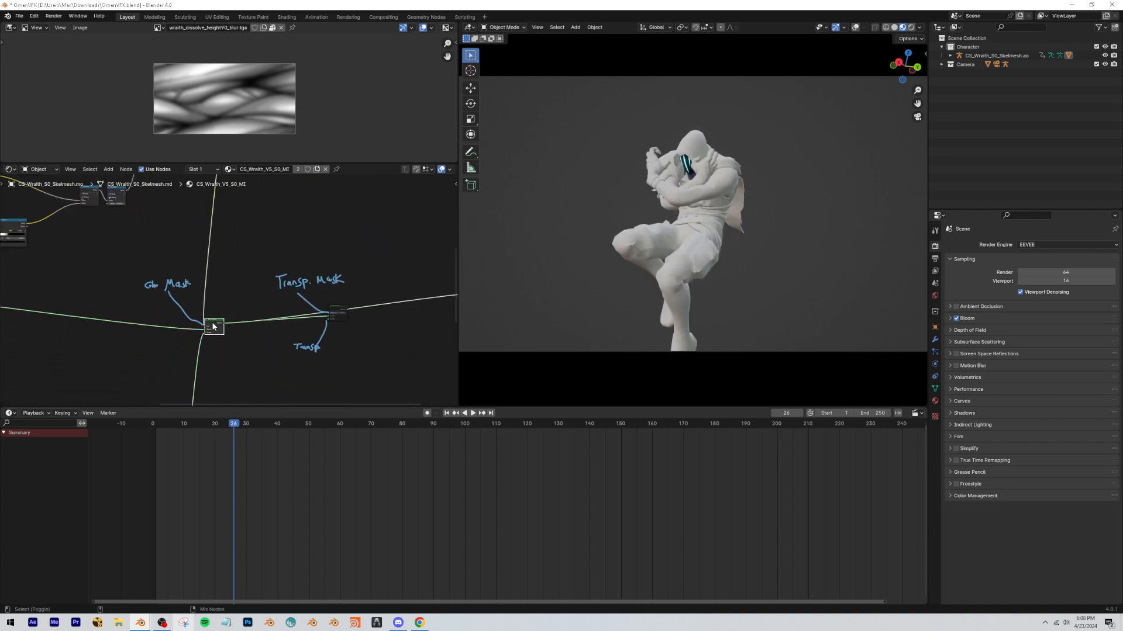
scroll(739, 242, up, 2)
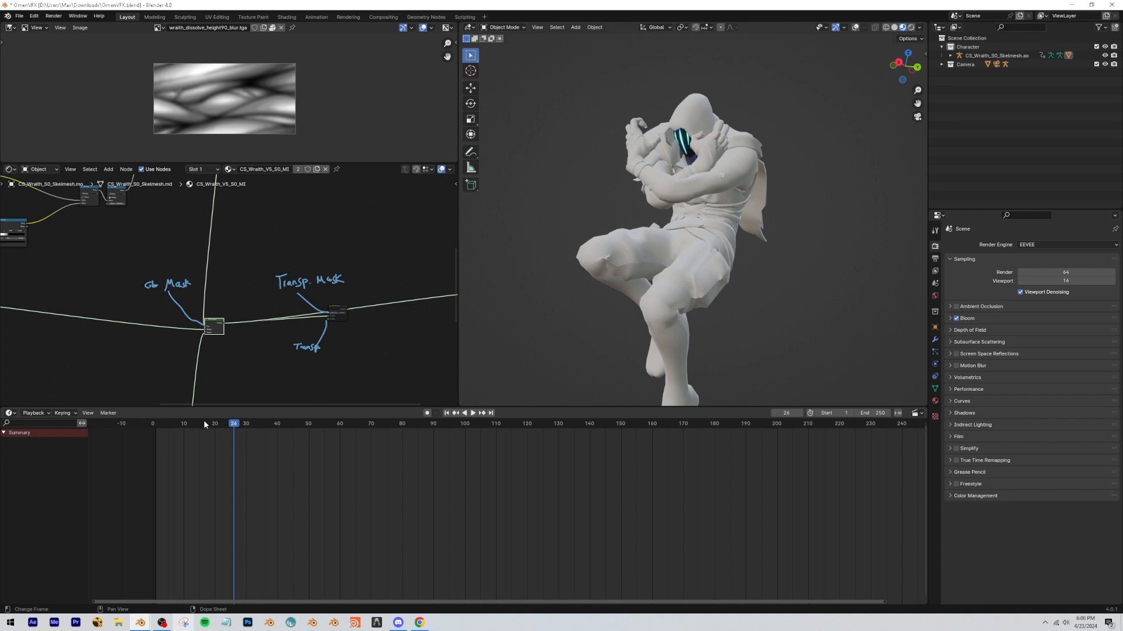
mouse_move(235, 422)
mouse_down()
mouse_move(171, 422)
mouse_move(218, 422)
mouse_up()
scroll(146, 380, up, 5)
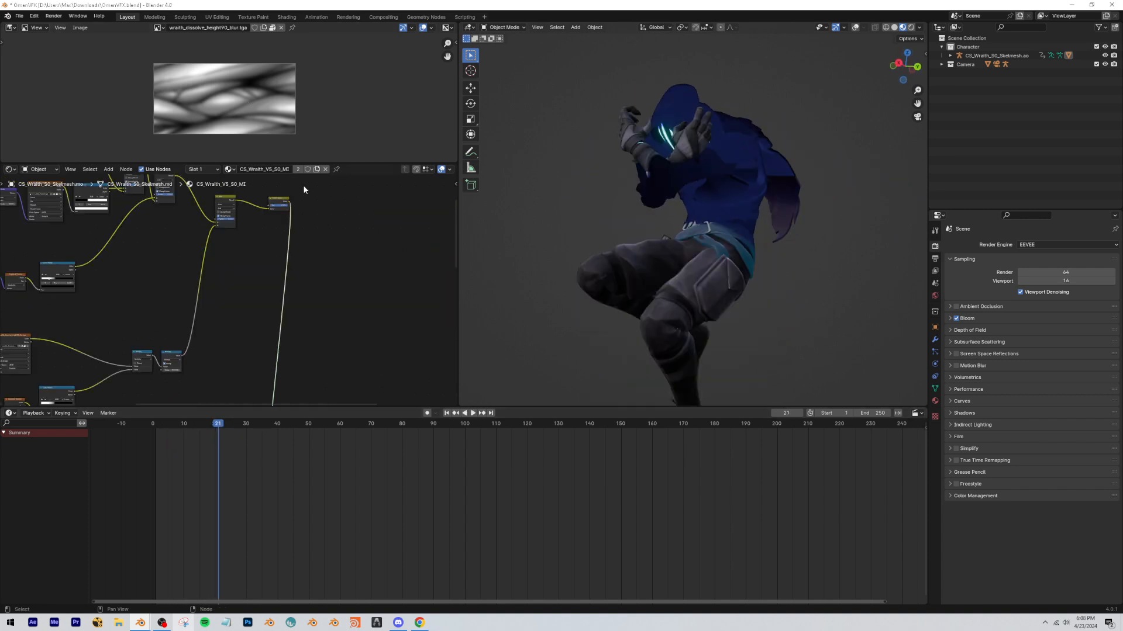
Delete the Invert Color node and link the Add node's result directly to the color-mask Mix Shader's factor.
key(x)
drag(236, 199, 255, 367)
drag(256, 368, 266, 337)
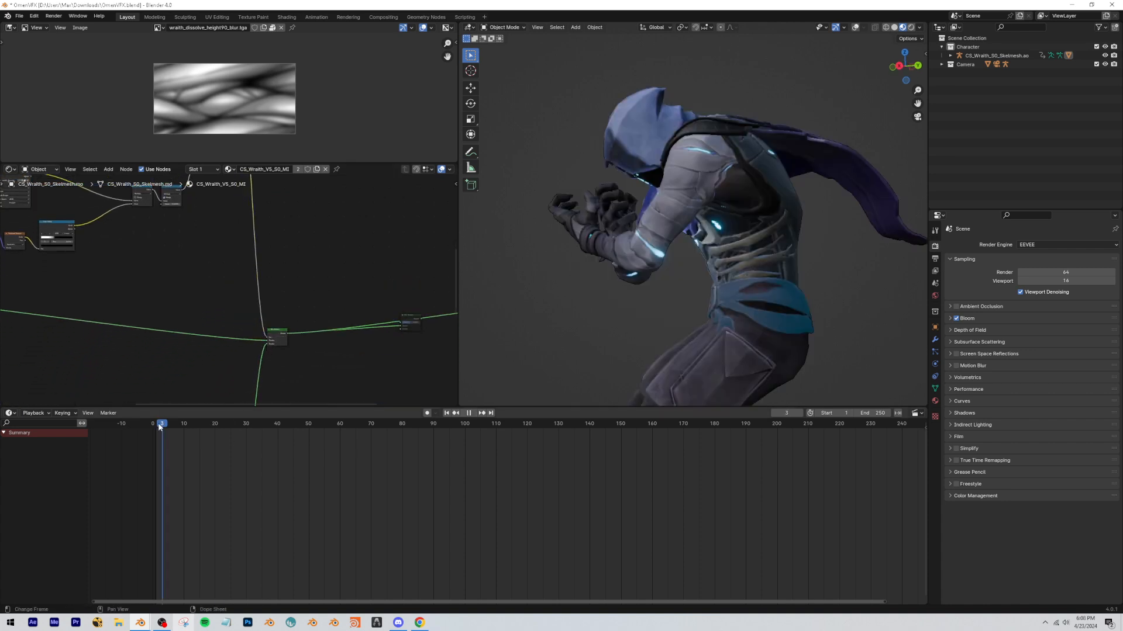
Play the animation and scrub back to frame 34 to examine how the blue color spreads over the character.
key(space)
key(KP_0)
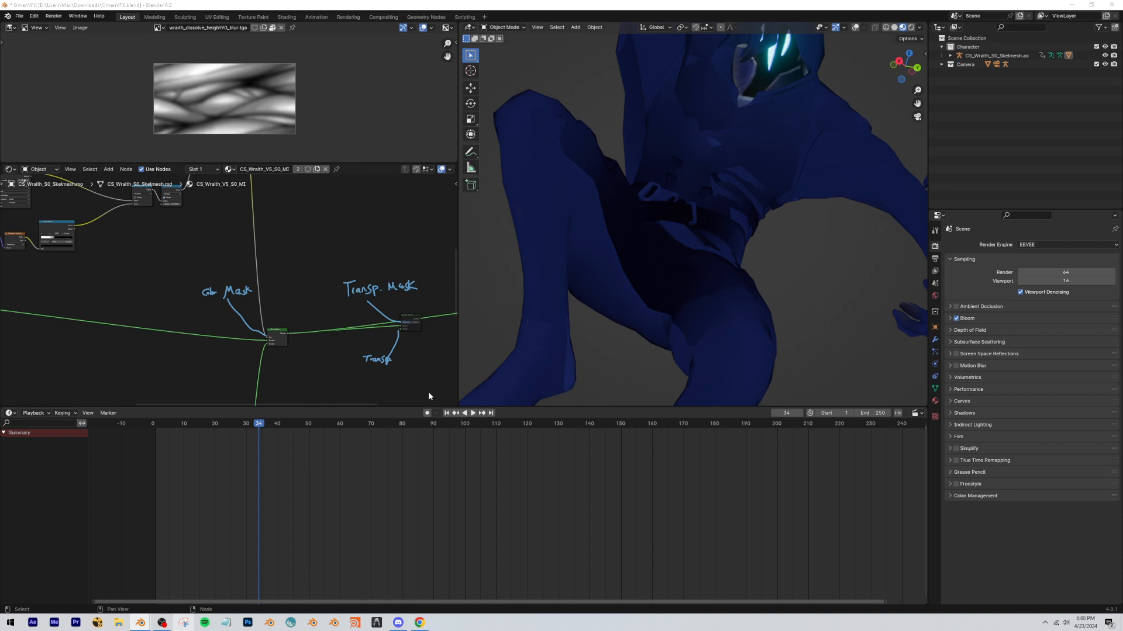
scroll(290, 350, down, 2)
scroll(616, 253, down, 5)
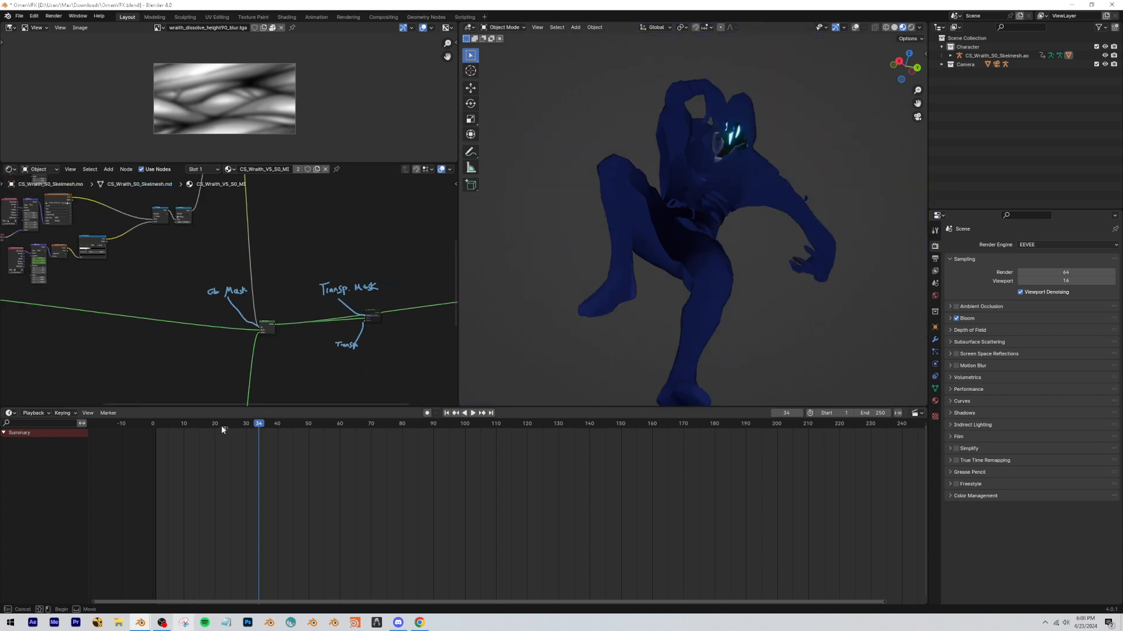
drag(221, 426, 170, 421)
key(space)
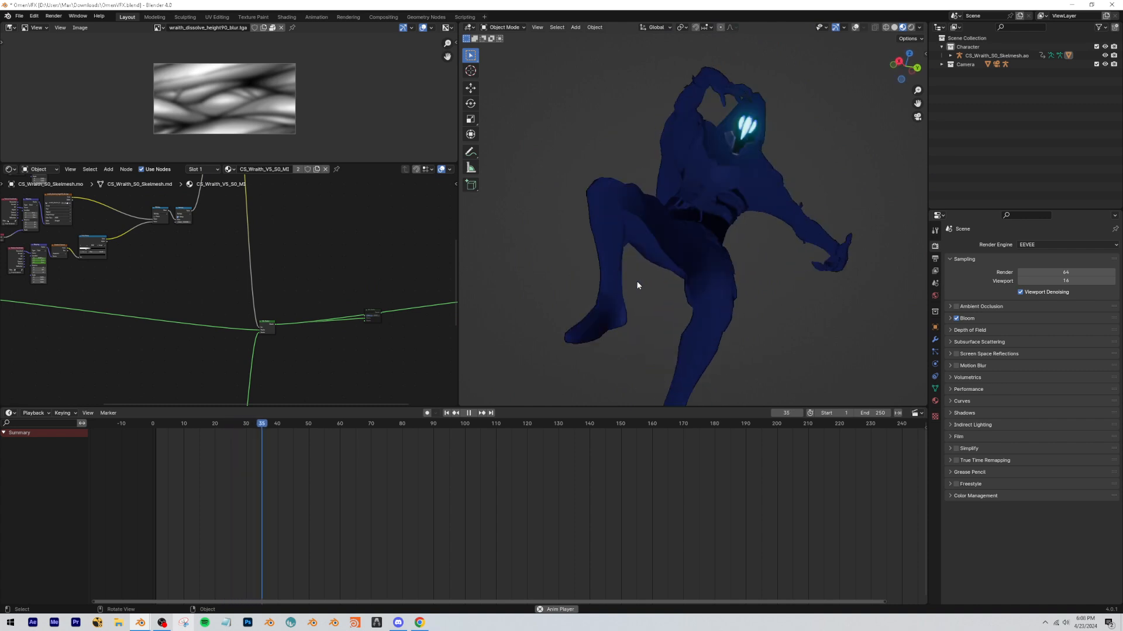
key(space)
drag(330, 427, 261, 452)
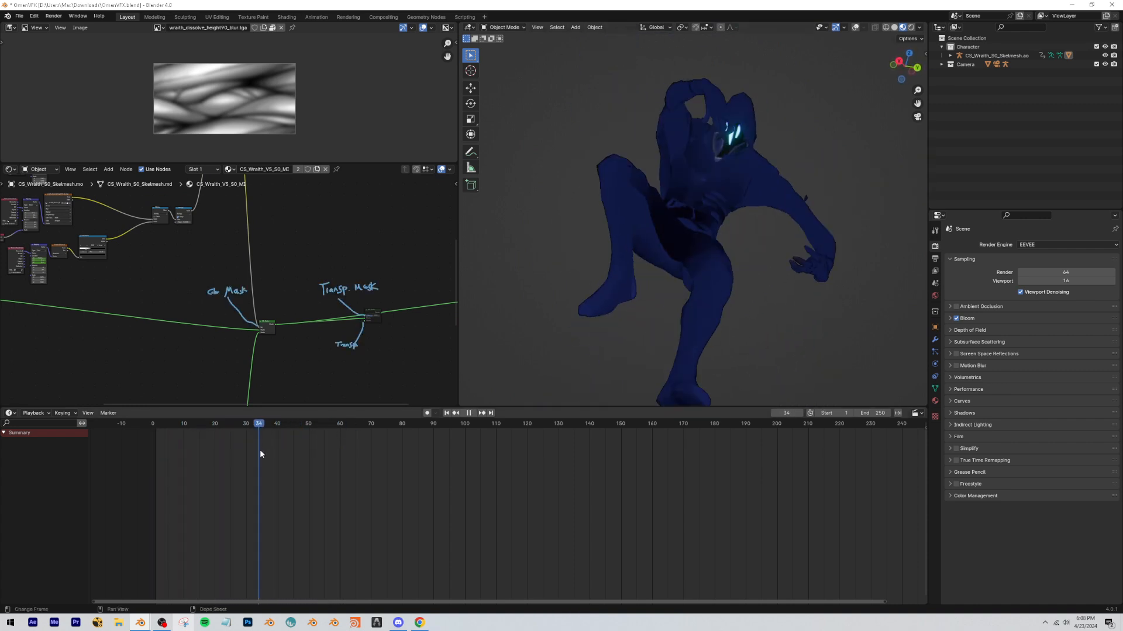
Examine the character's torso up close at frame 35 and look over the complete node tree.
scroll(232, 284, down, 9)
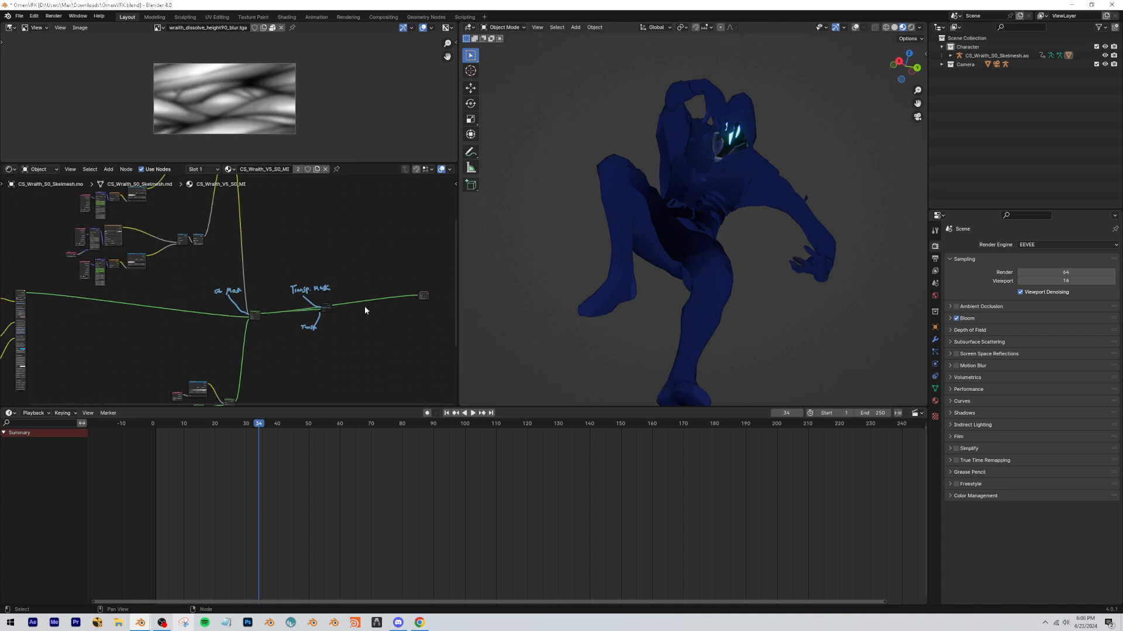
middle_drag(378, 319, 299, 325)
click(262, 427)
scroll(725, 201, down, 4)
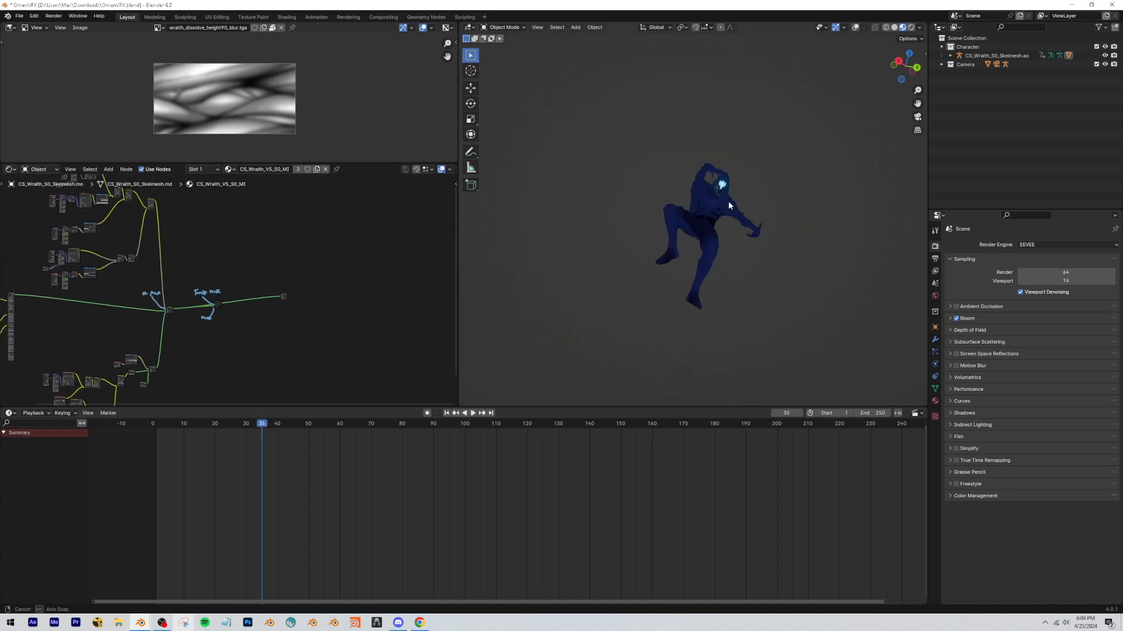
scroll(724, 202, up, 2)
key(shift+grave)
key(w)
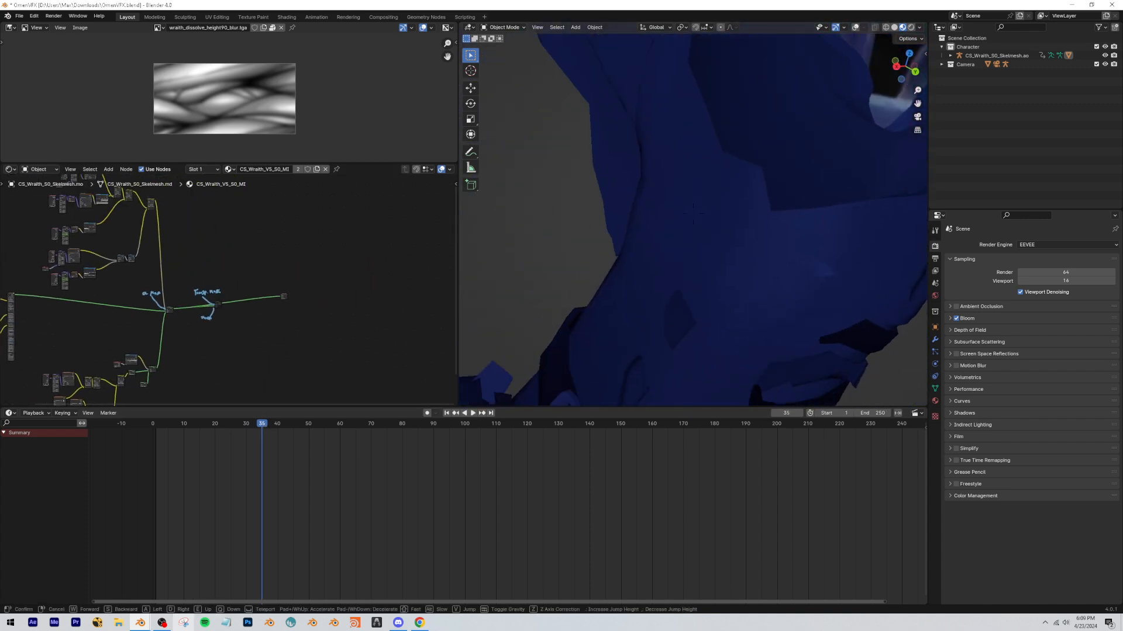
click(769, 183)
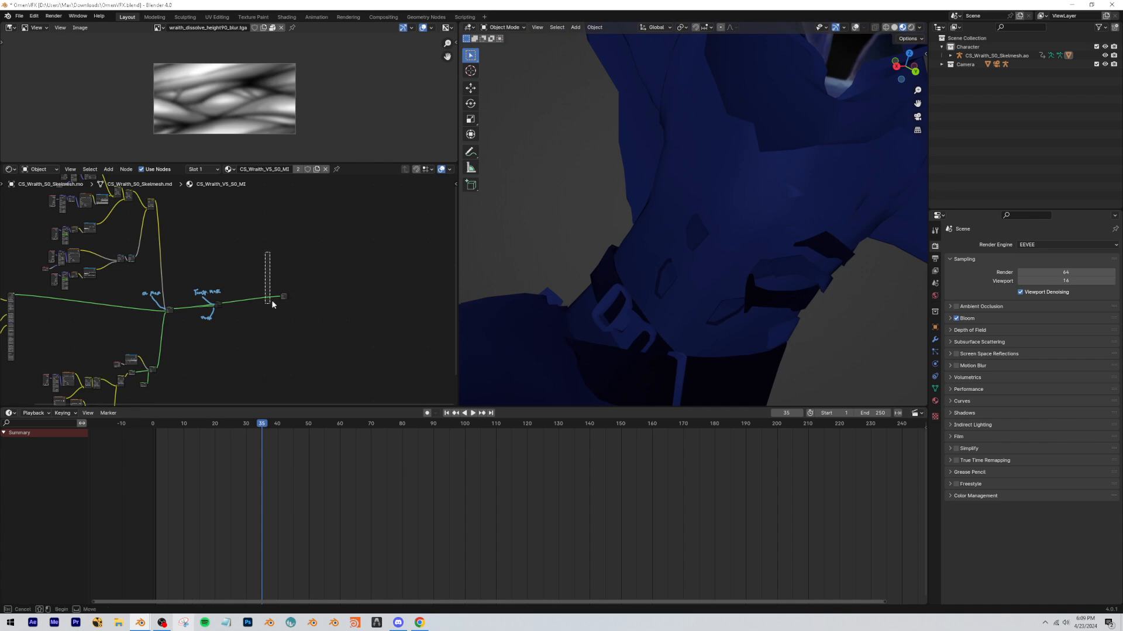
scroll(255, 276, down, 1)
scroll(279, 289, down, 2)
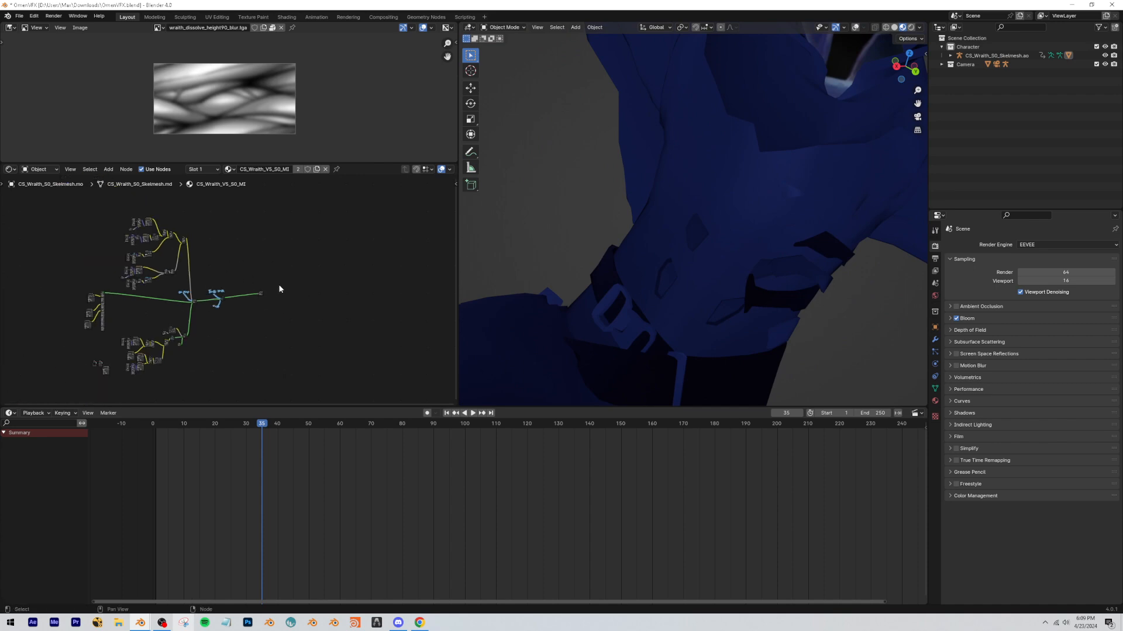
key(alt+Tab)
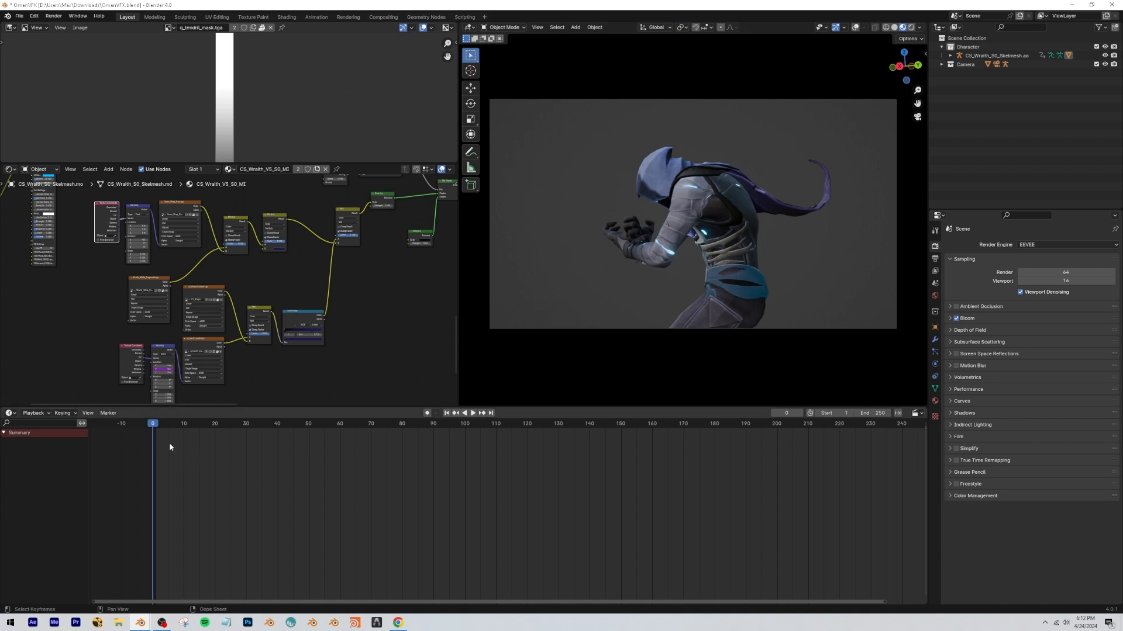
Play the animation from frame 0 to review the color transition.
drag(193, 425, 152, 437)
key(space)
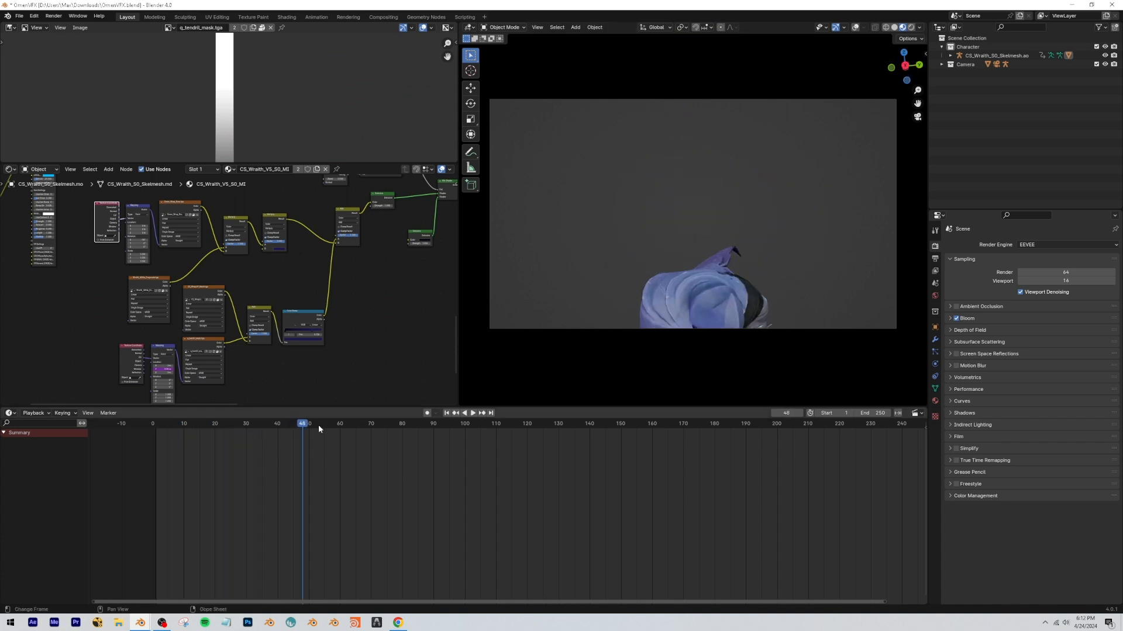
key(Escape)
Compare UV with Object coordinates on the Omen_Wrap_New.tga texture's Mapping node at frame 36, ending on the Object output.
scroll(238, 270, up, 6)
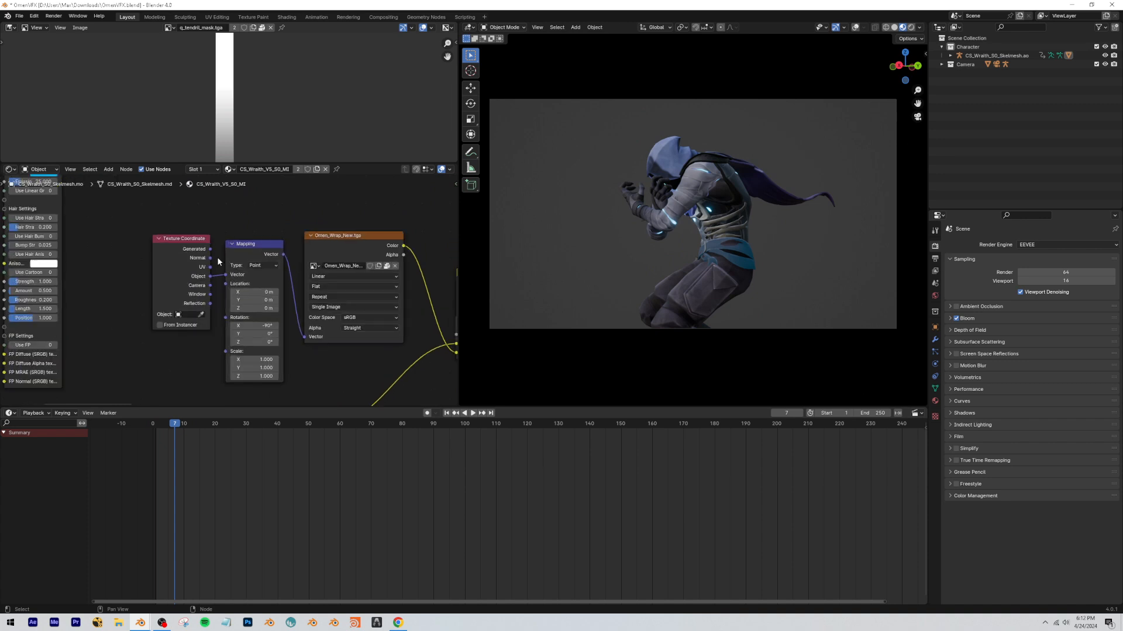
drag(211, 267, 226, 276)
scroll(263, 261, down, 8)
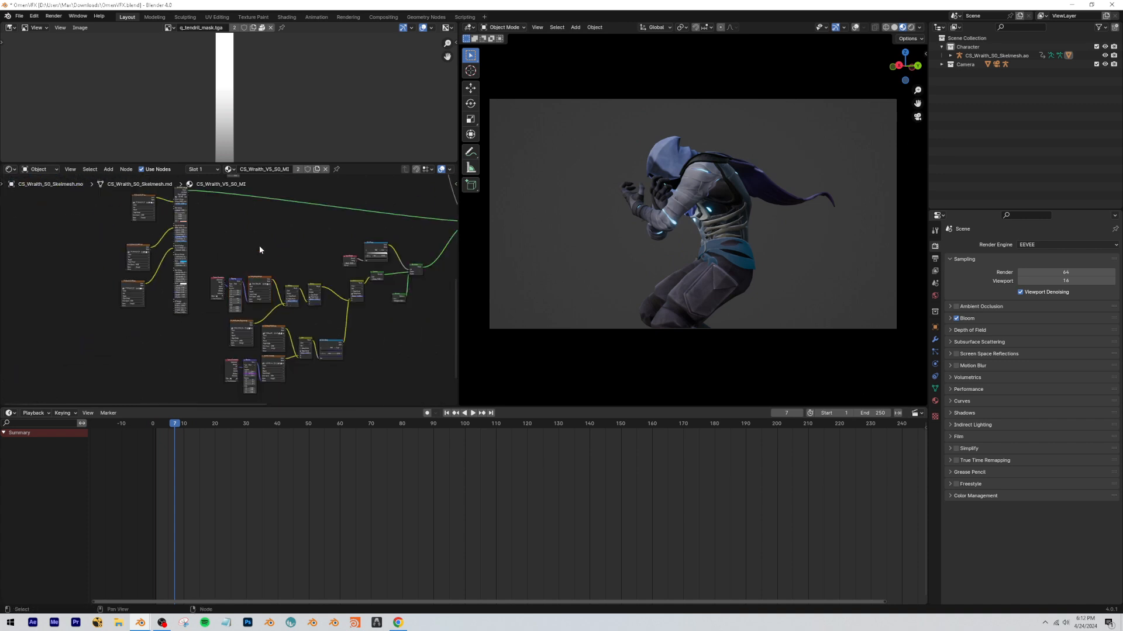
scroll(260, 250, up, 8)
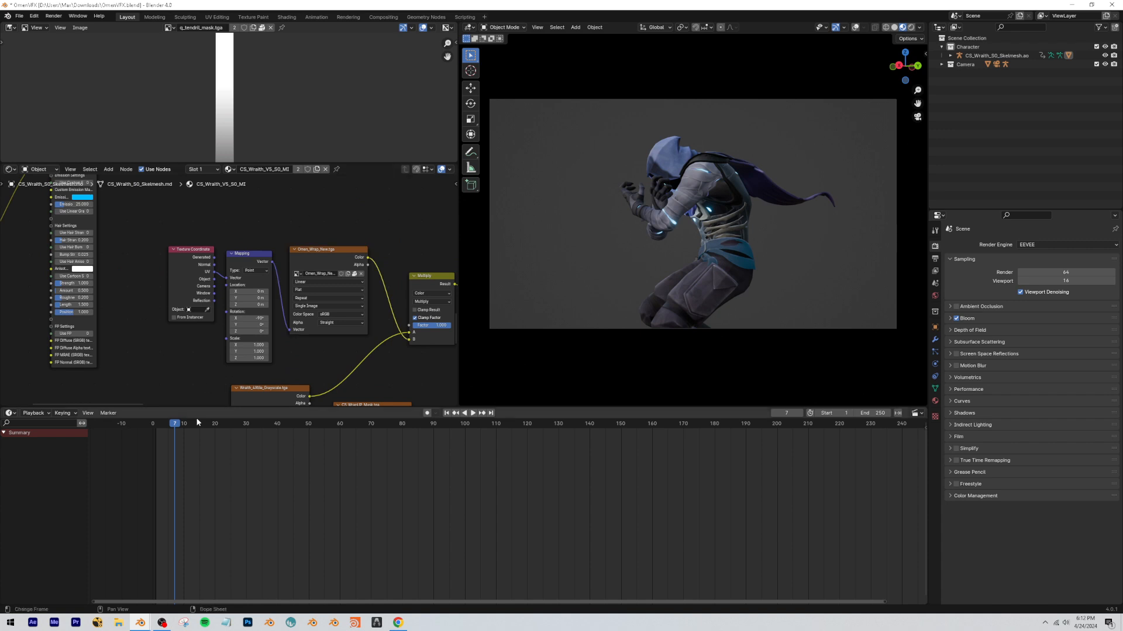
drag(198, 422, 265, 424)
middle_drag(652, 223, 640, 262)
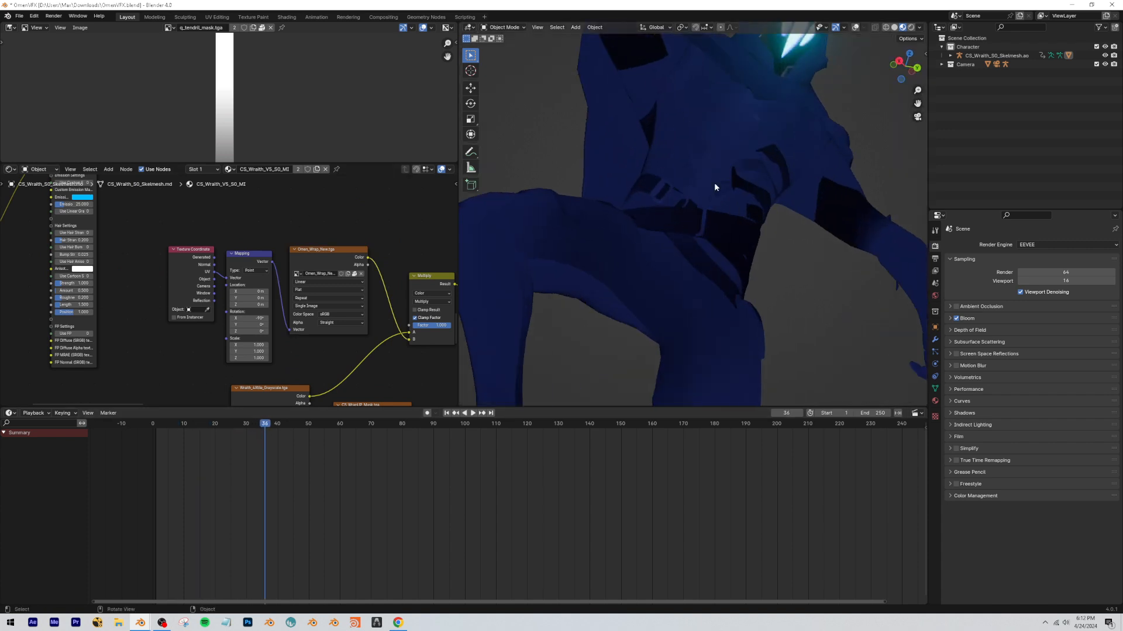
click(214, 282)
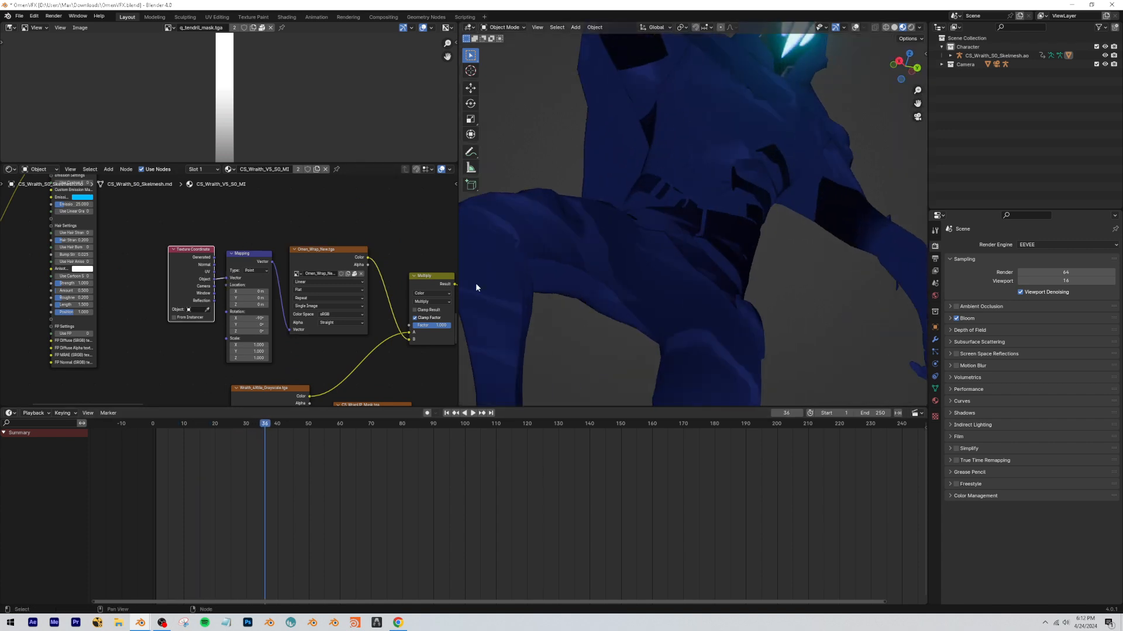
Play the animation through the camera view and scrub to frame 40.
scroll(645, 248, down, 5)
key(KP_0)
key(space)
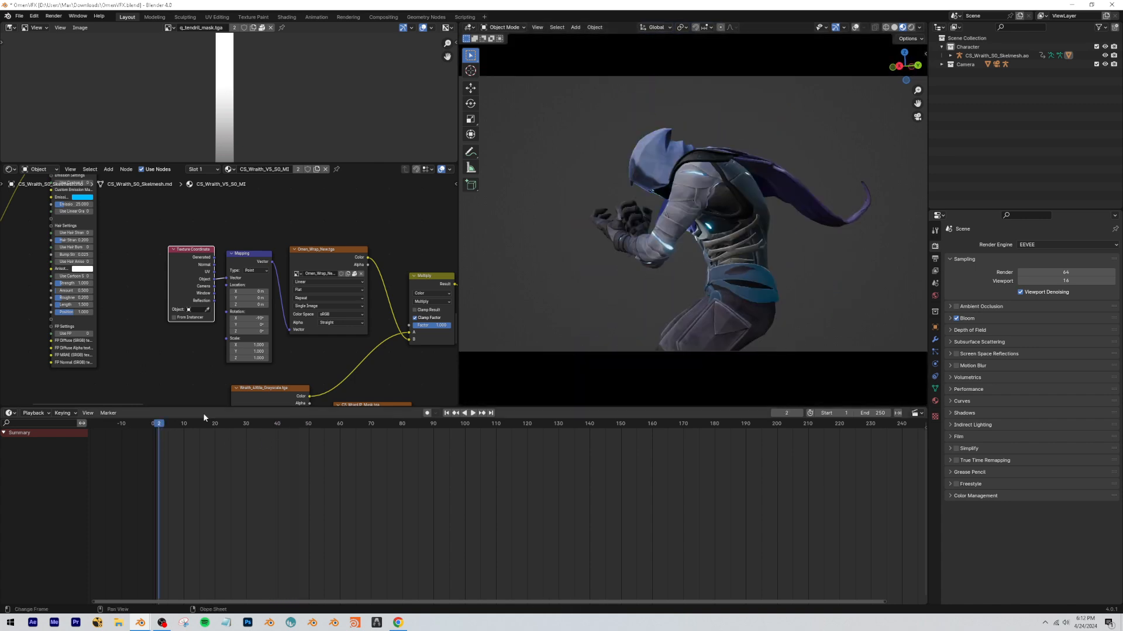
key(KP_0)
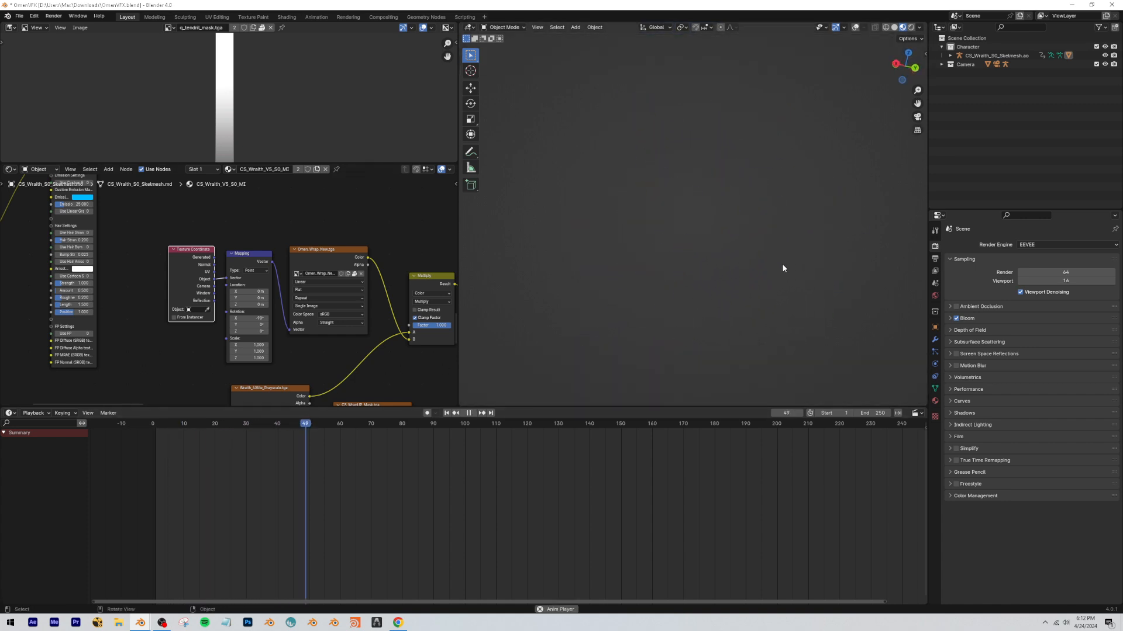
key(KP_0)
click(315, 422)
drag(315, 423, 277, 429)
Switch to Chrome, study the Omen agent select reference video on YouTube, and return to Blender.
click(398, 622)
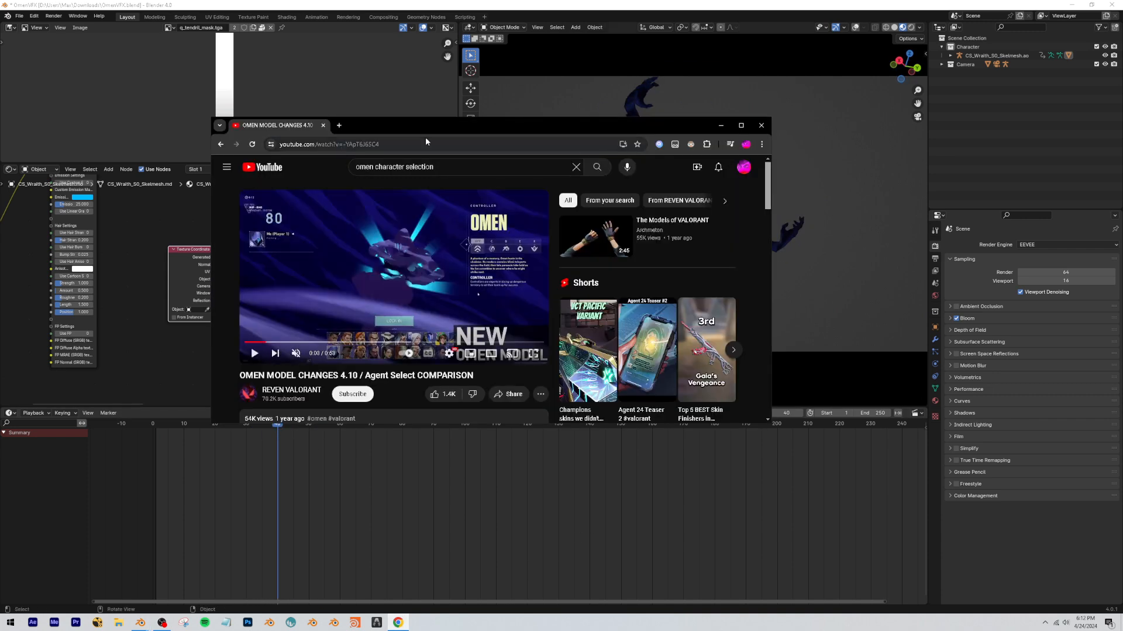
drag(429, 121, 423, 108)
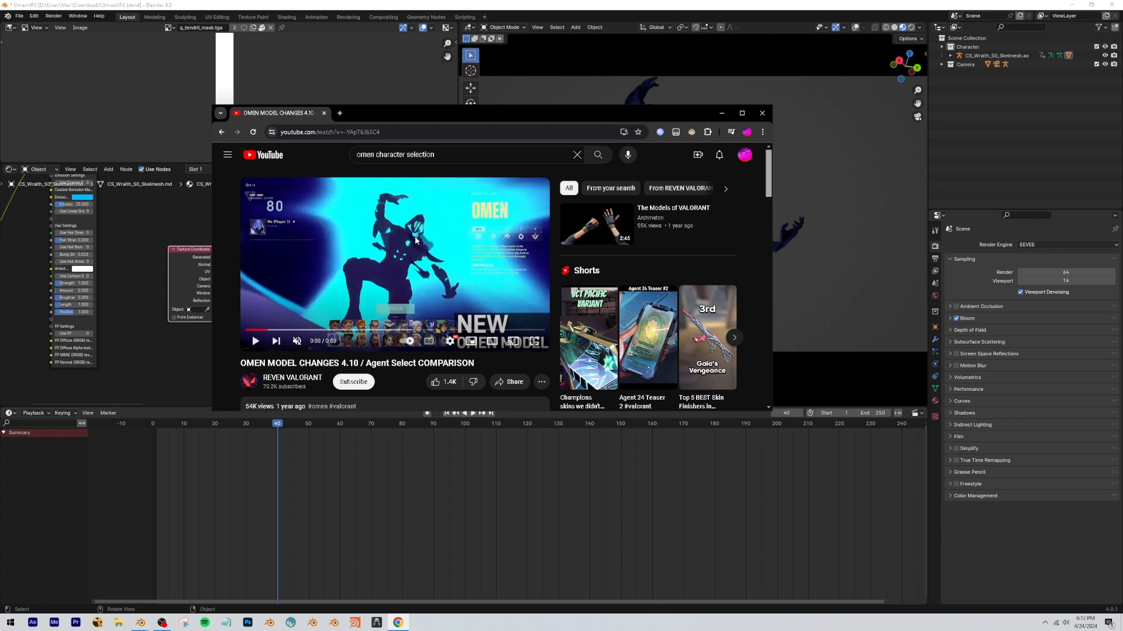
click(146, 239)
Switch from the YouTube reference to Blender and examine the planned transparency mask connection and the unconnected mask textures.
scroll(252, 301, down, 12)
scroll(397, 240, up, 7)
mouse_move(398, 240)
middle_down()
mouse_move(335, 277)
mouse_move(234, 291)
middle_up()
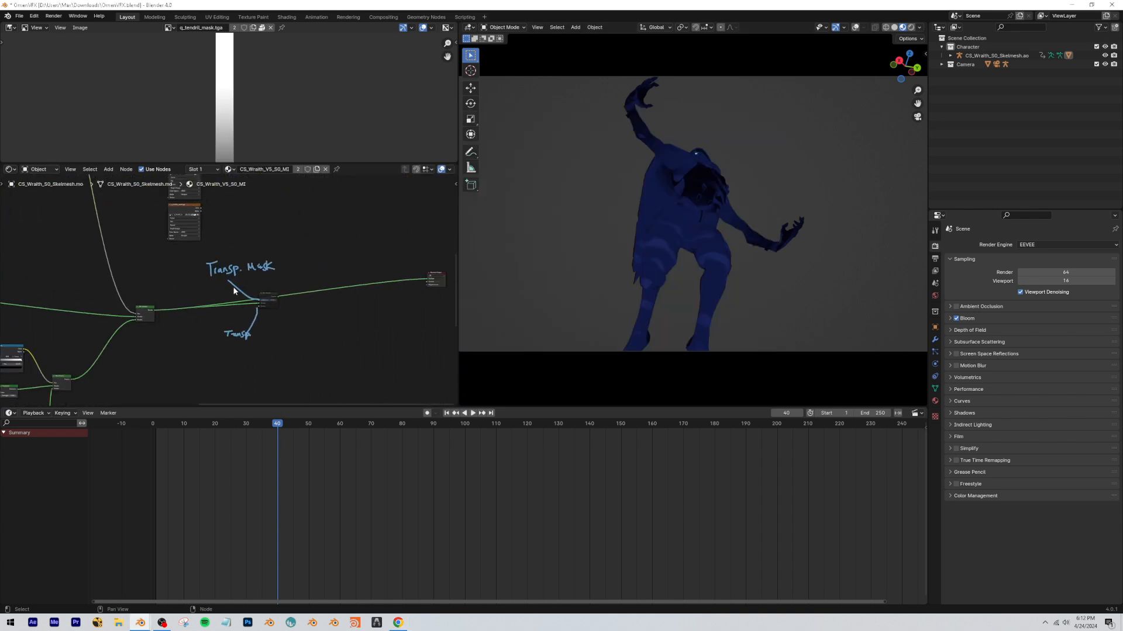
scroll(233, 291, up, 3)
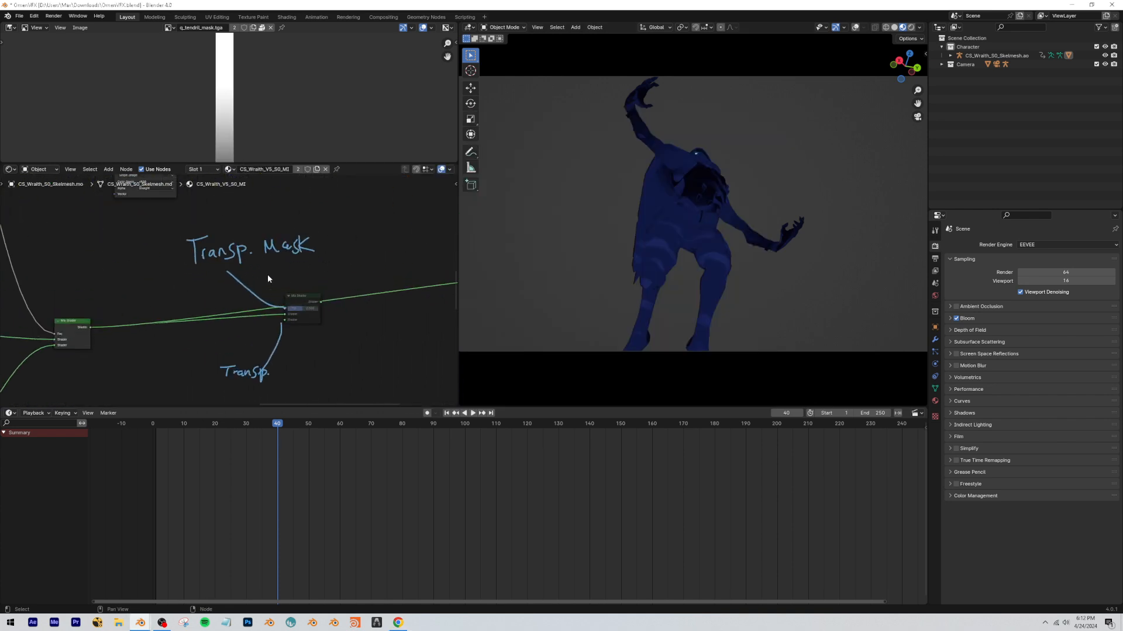
scroll(210, 287, up, 5)
middle_drag(210, 287, 157, 376)
scroll(29, 321, down, 7)
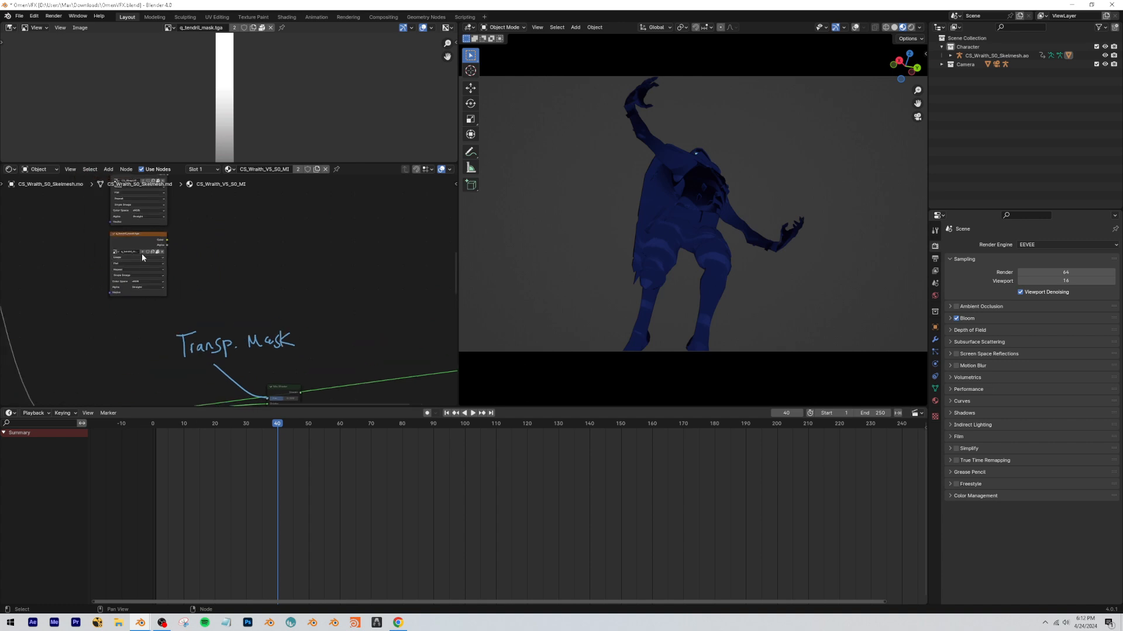
scroll(232, 291, down, 4)
scroll(232, 291, down, 2)
drag(272, 309, 228, 376)
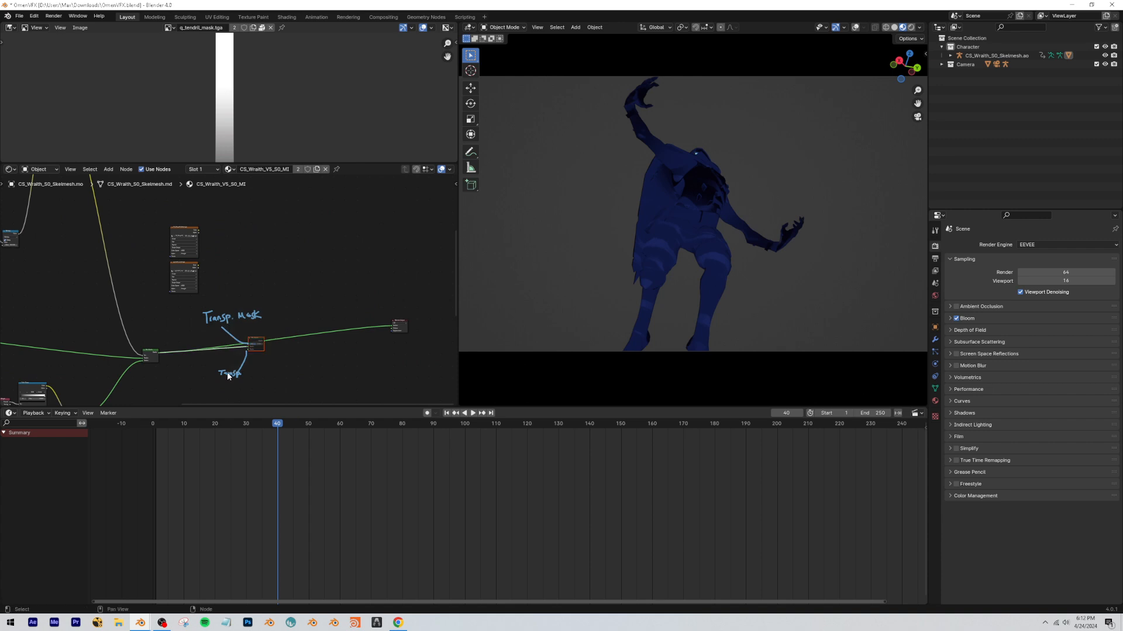
scroll(118, 298, up, 5)
middle_drag(257, 327, 377, 352)
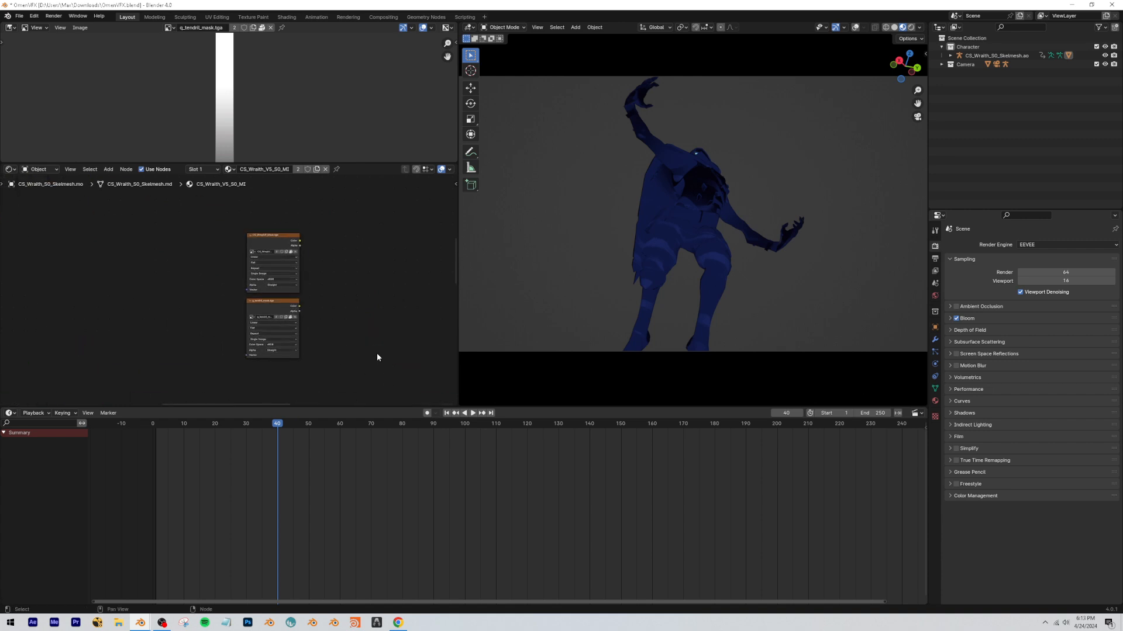
Preview the CS_WrapUP_Mask.tga and q_tendril_mask.tga image textures one after the other.
drag(363, 341, 279, 227)
click(279, 226)
scroll(264, 272, up, 5)
middle_drag(264, 272, 210, 307)
drag(239, 240, 237, 240)
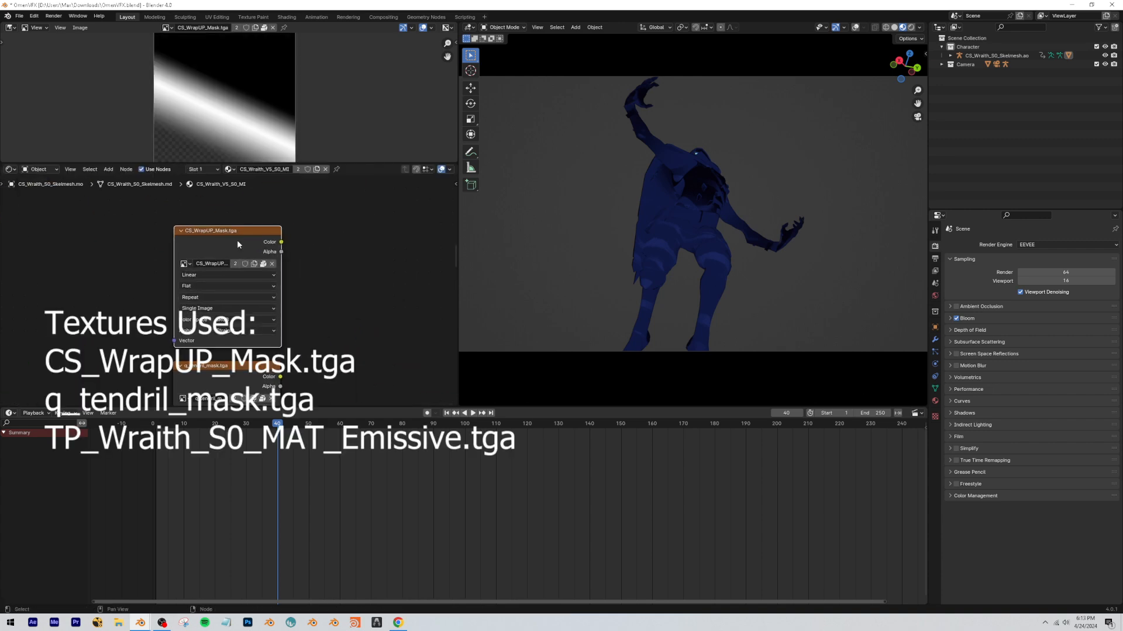
middle_drag(316, 295, 283, 218)
drag(191, 292, 192, 288)
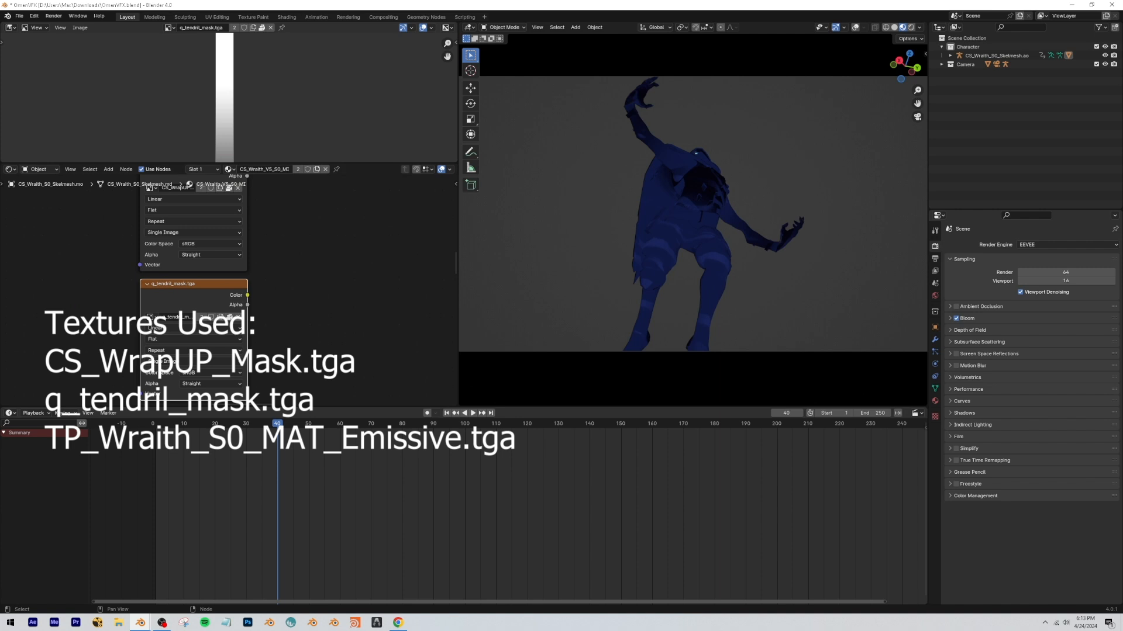
scroll(283, 304, down, 5)
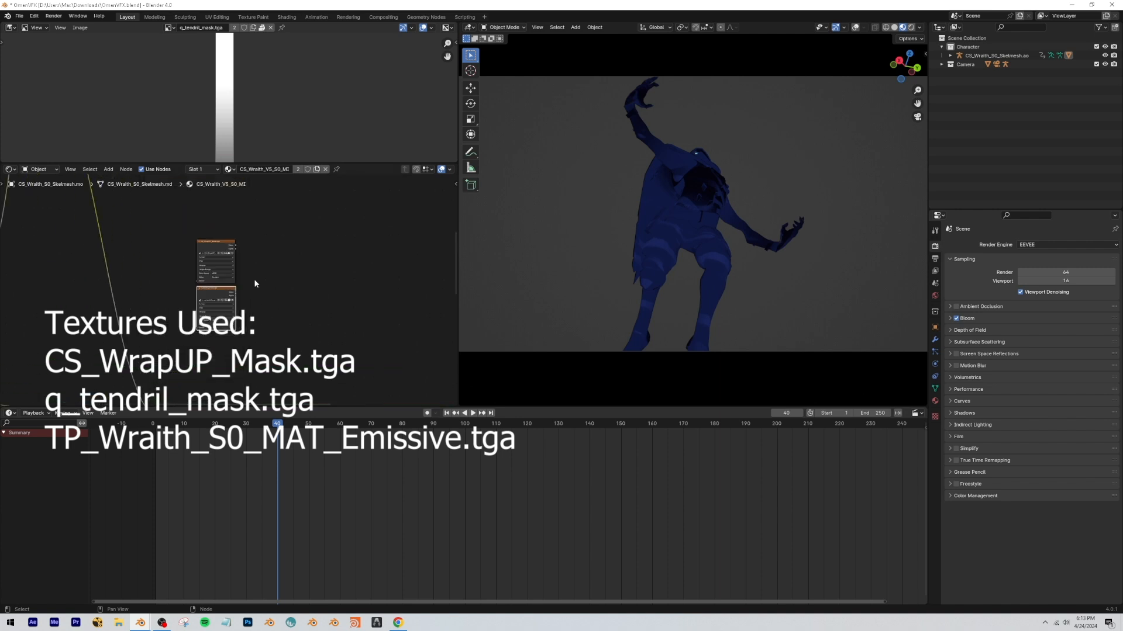
Add a Mix Color node beside the CS_WrapUP_Mask.tga and q_tendril_mask.tga texture nodes.
scroll(255, 284, up, 3)
key(shift+a)
text(mix)
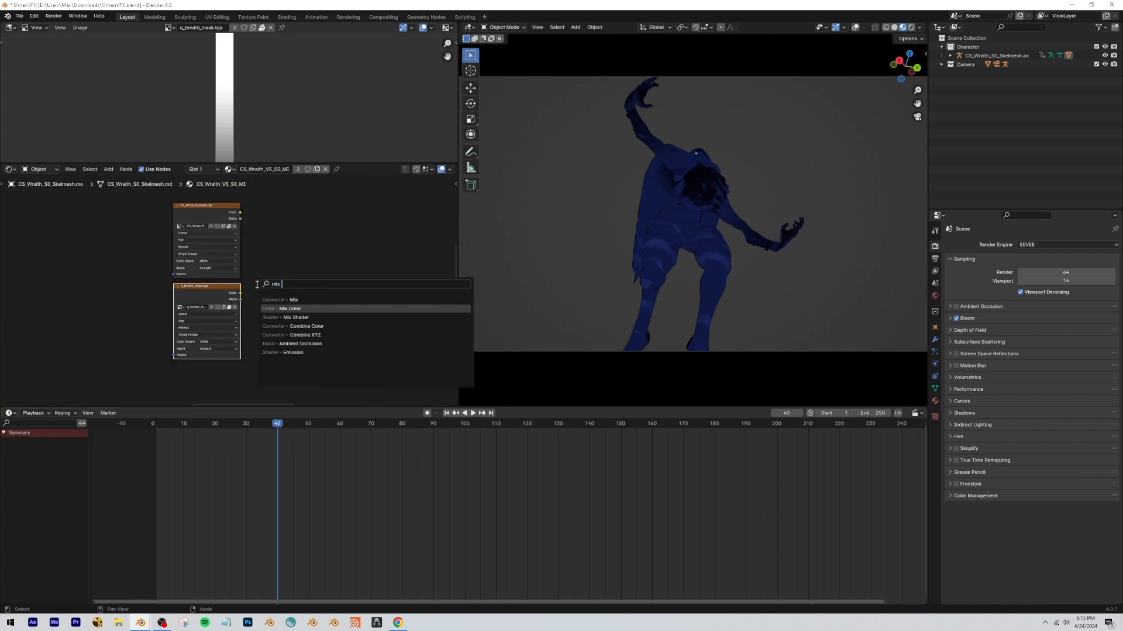
key(Return)
click(270, 236)
scroll(234, 271, up, 4)
middle_drag(246, 253, 191, 269)
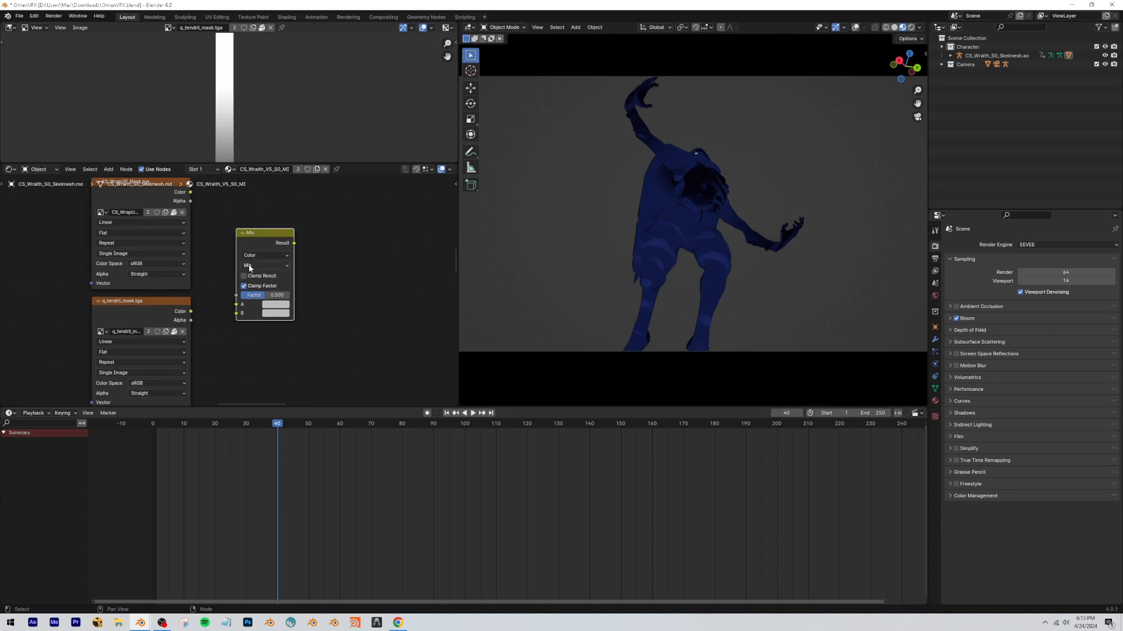
Set the Mix node to Add, connect CS_WrapUP_Mask.tga to A and q_tendril_mask.tga to B, and preview the result.
click(252, 266)
click(255, 356)
drag(190, 192, 237, 313)
ctrl+shift+click(255, 237)
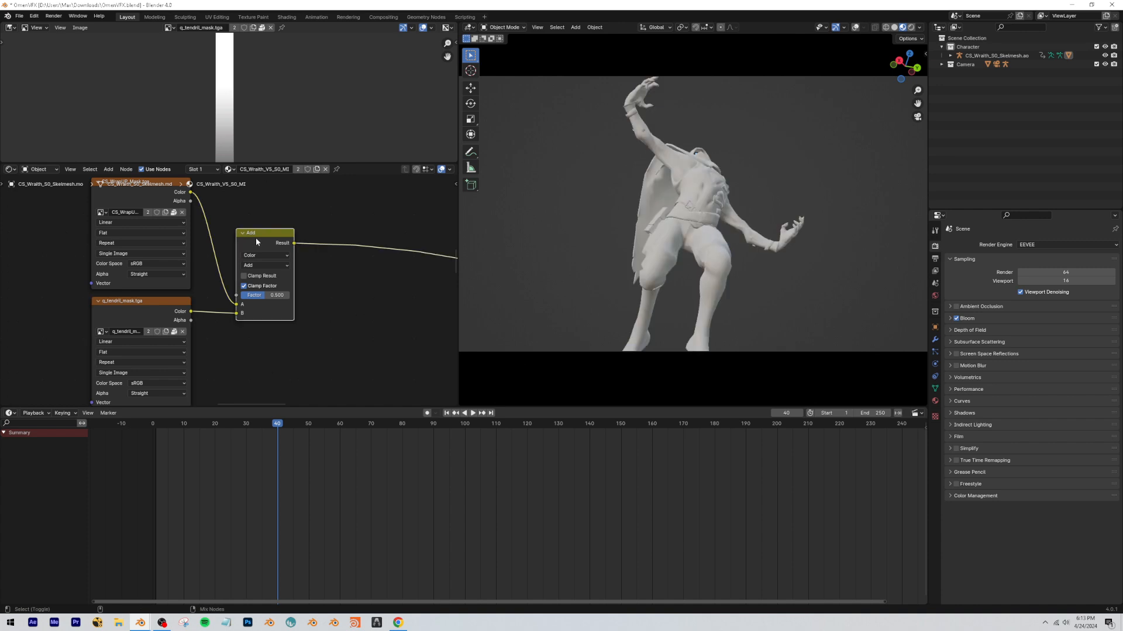
Add a Color Ramp fed by the Add node's result and set the Add node's factor to 1.000.
middle_drag(293, 245, 211, 236)
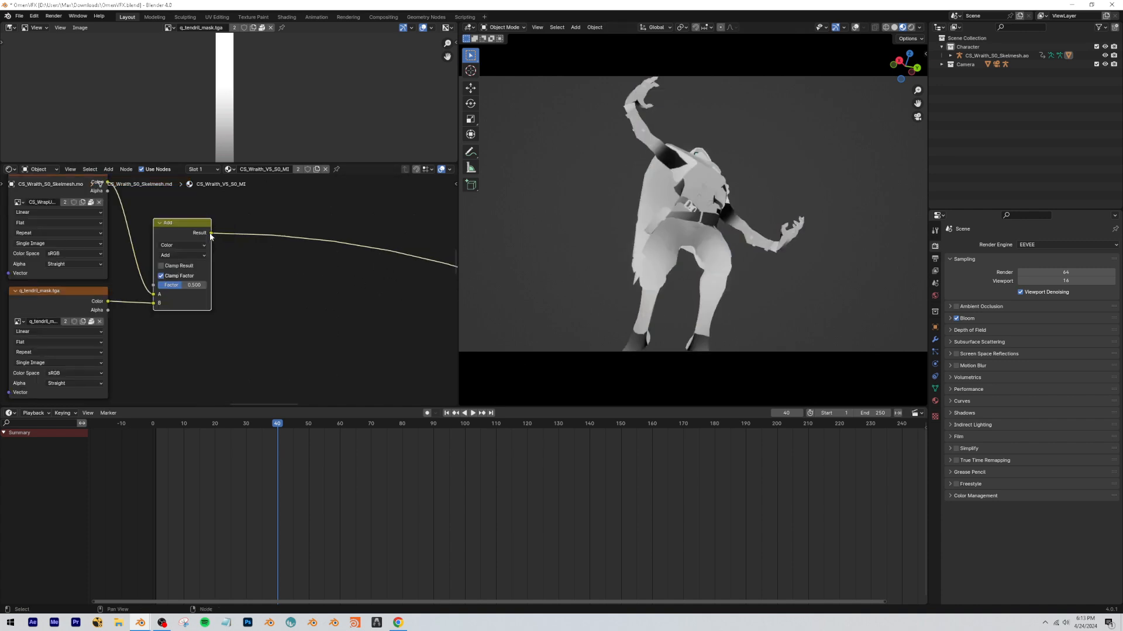
key(shift+a)
text(color ram)
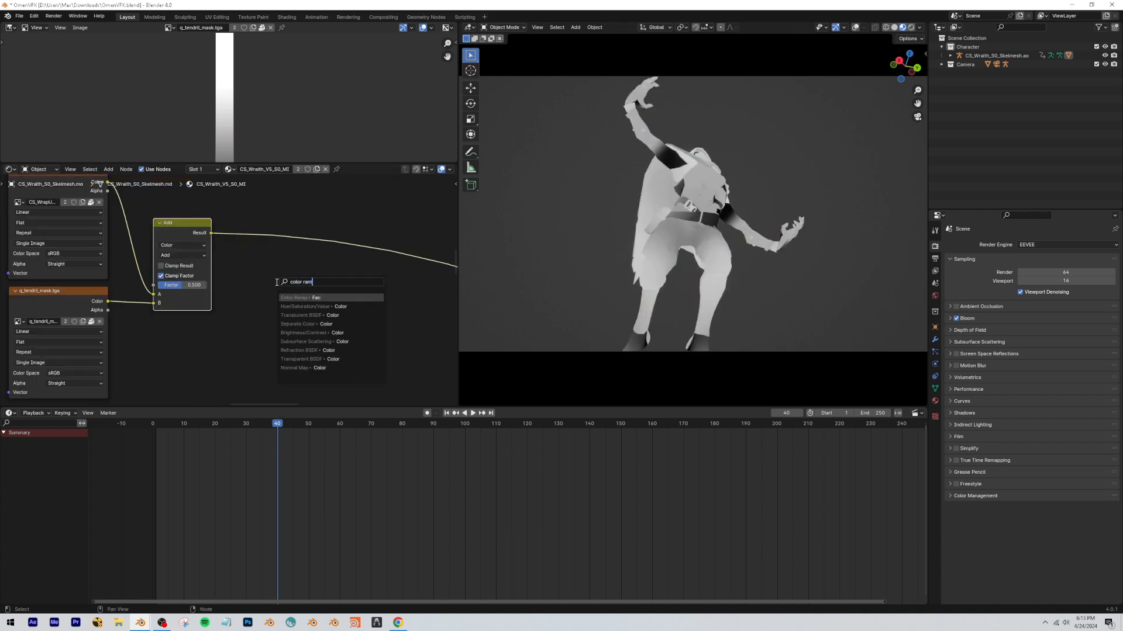
key(Return)
drag(177, 285, 208, 285)
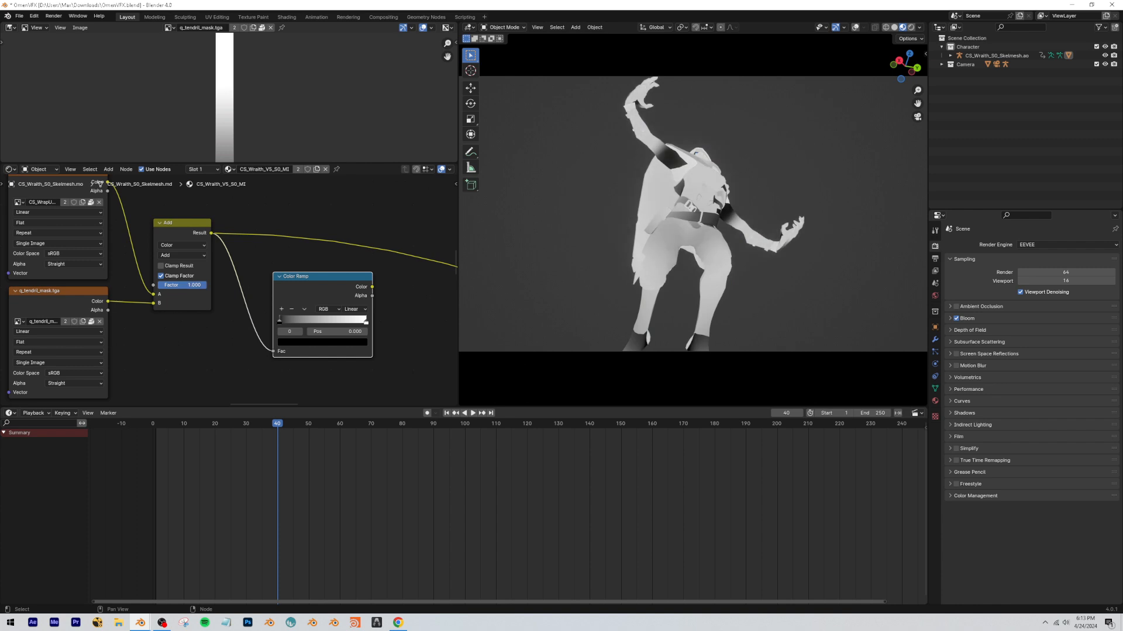
Preview the Color Ramp, flip it to run from white to black, and narrow its white band to match the Chrome reference video.
ctrl+shift+click(313, 285)
mouse_move(281, 320)
mouse_down()
mouse_move(301, 326)
mouse_move(228, 335)
mouse_up()
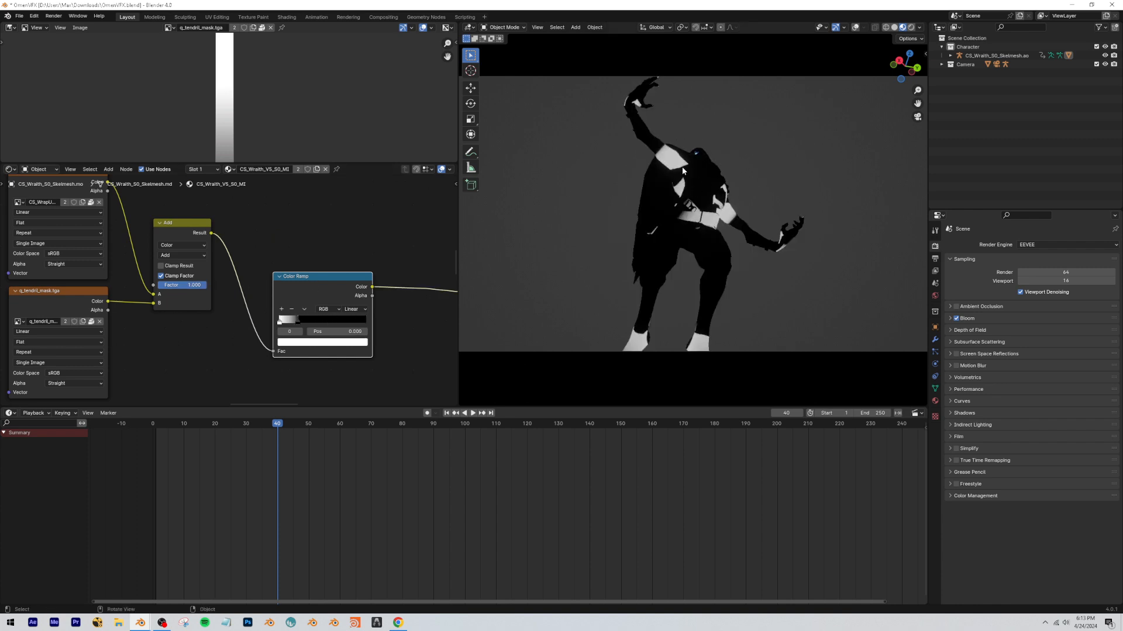
click(398, 622)
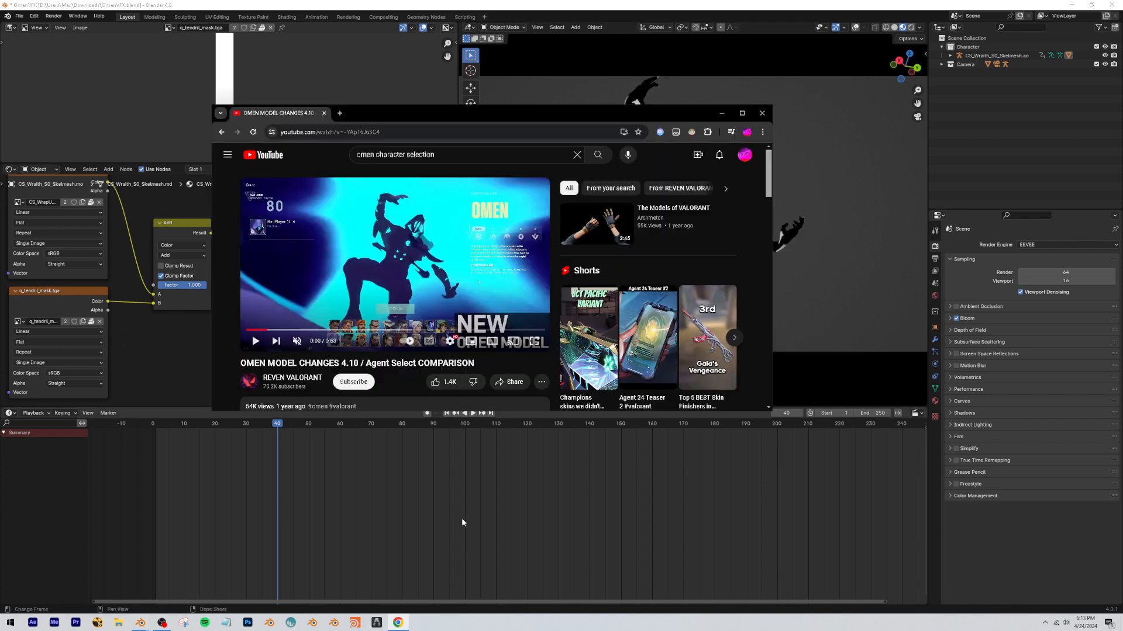
click(465, 4)
drag(308, 326, 286, 336)
Add a Mix Color node after the Color Ramp and set its blend mode to Multiply.
scroll(277, 322, up, 10)
scroll(336, 293, down, 5)
scroll(294, 286, down, 4)
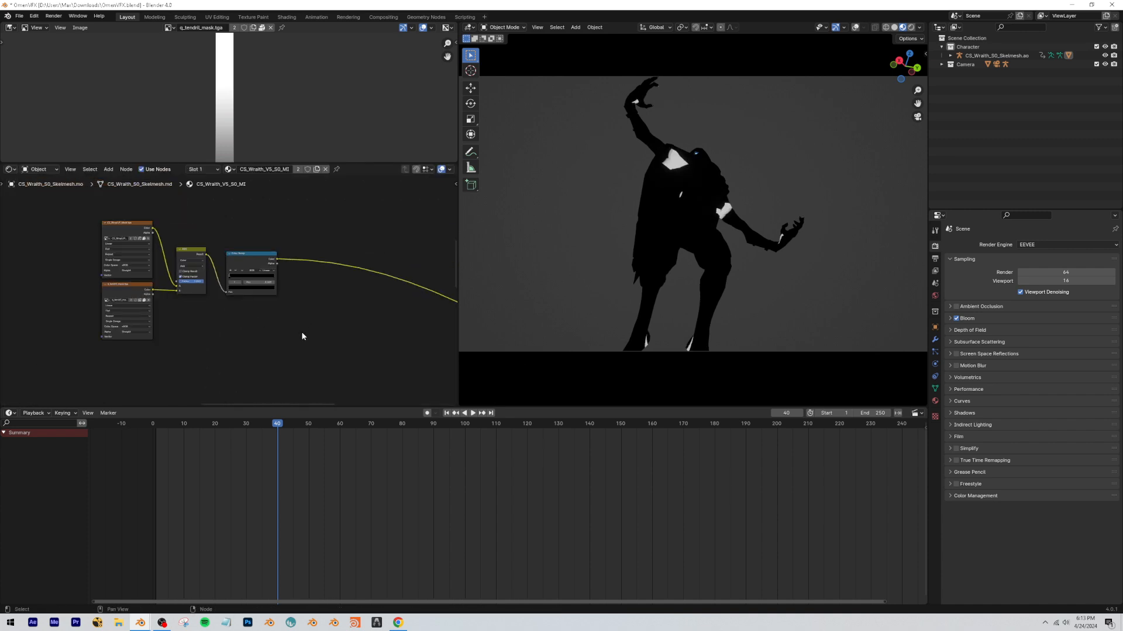
key(shift+a)
text(mix)
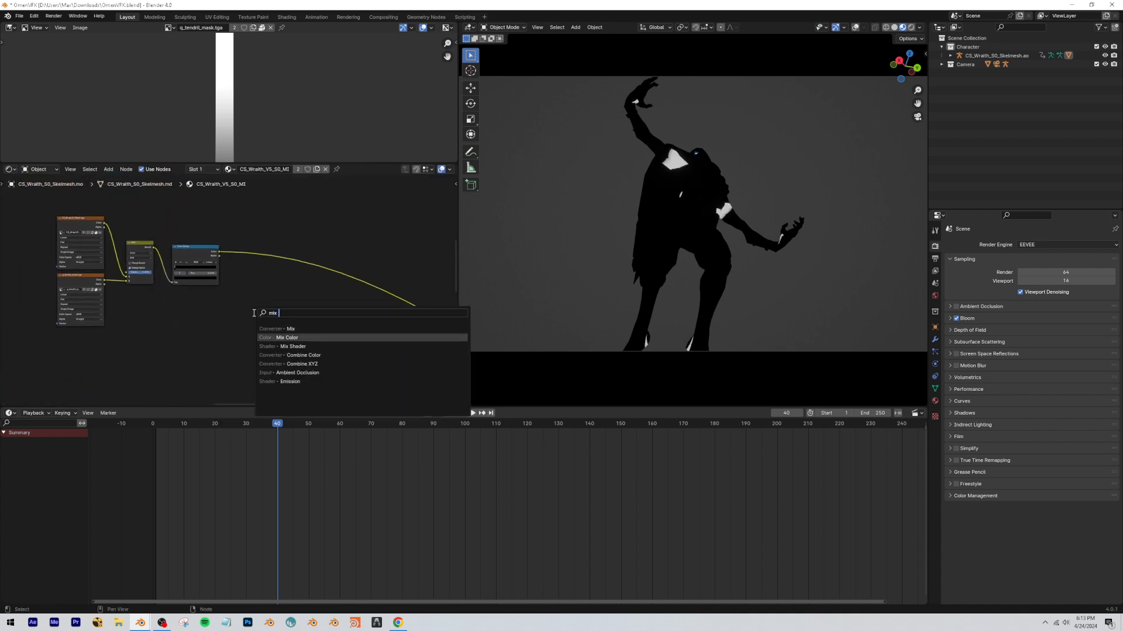
key(Return)
click(271, 258)
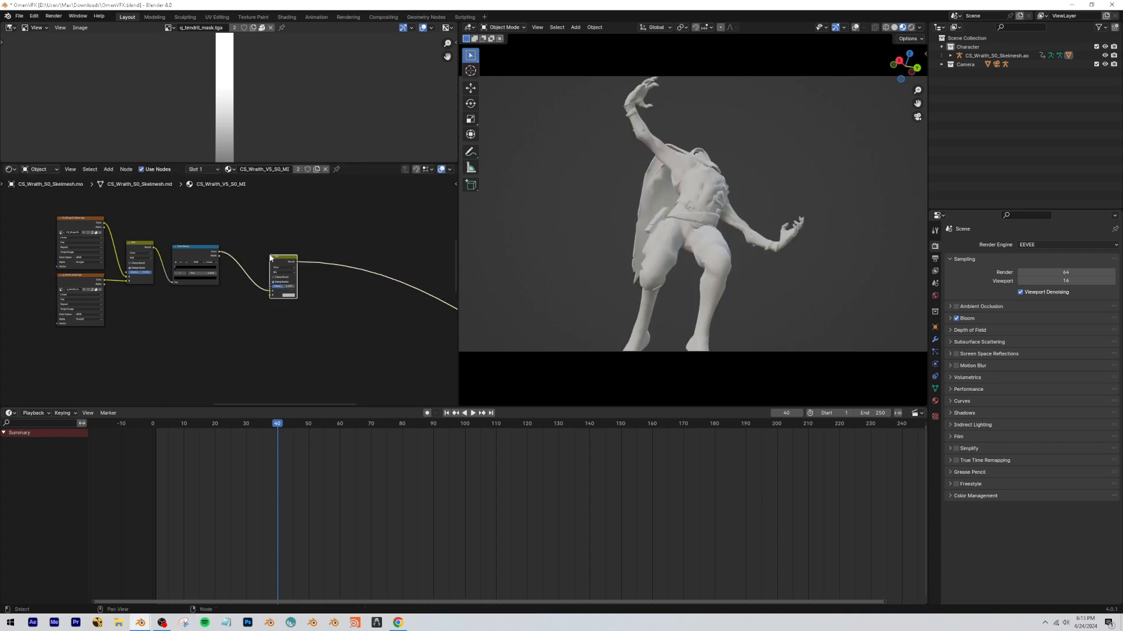
scroll(304, 289, up, 1)
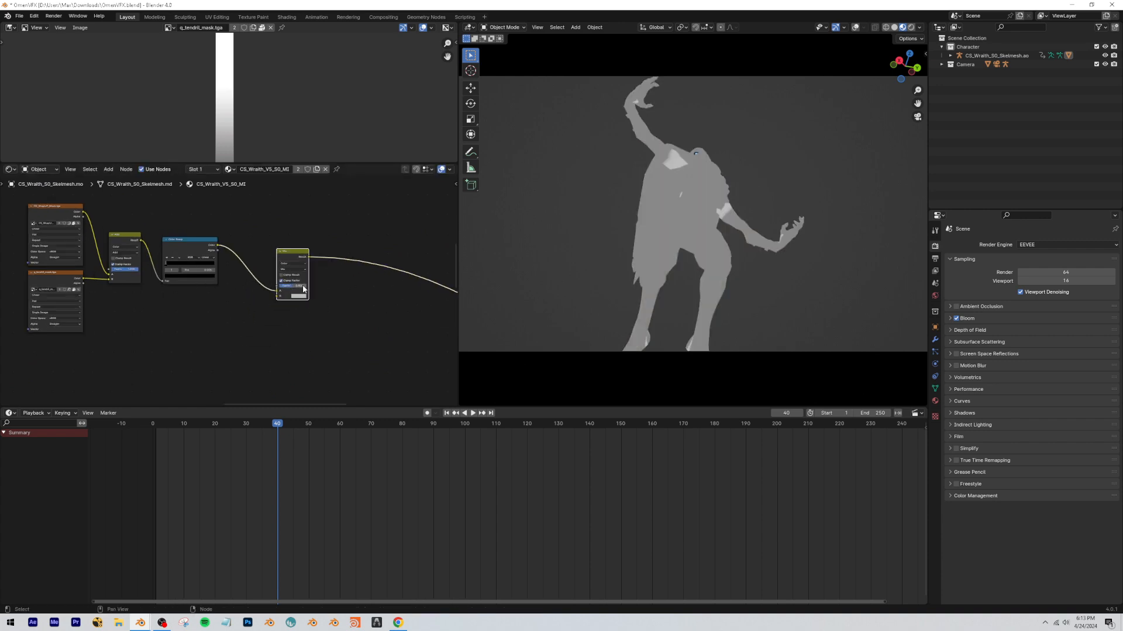
click(290, 294)
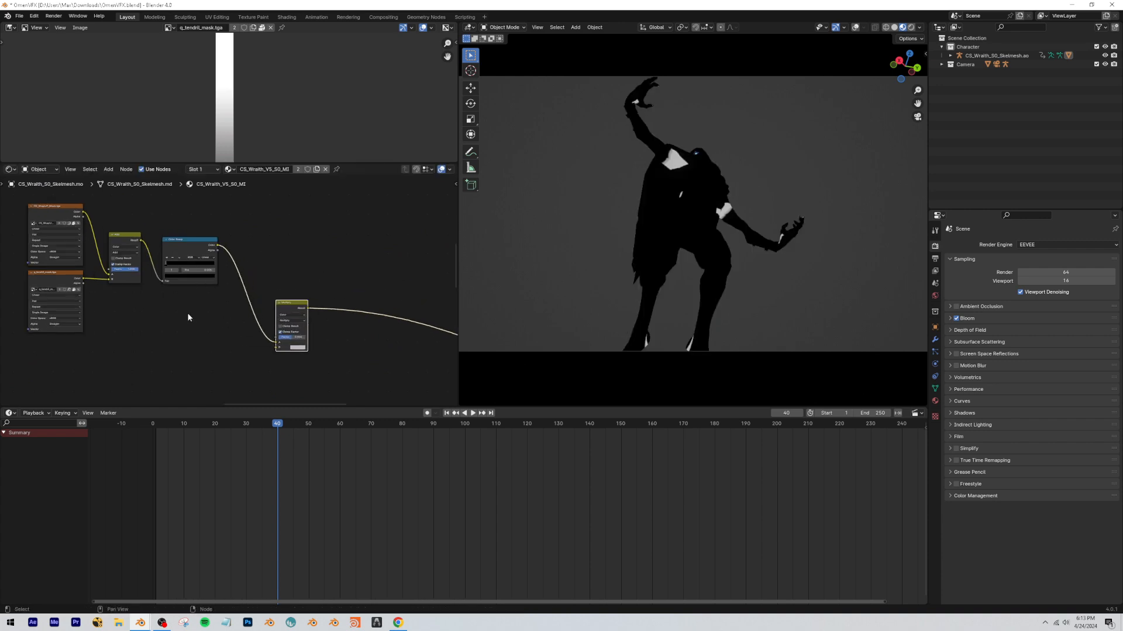
Connect the result of the color effect's final Add node to the B input of the new Multiply node.
scroll(188, 318, down, 3)
scroll(182, 285, up, 3)
key(ctrl+space)
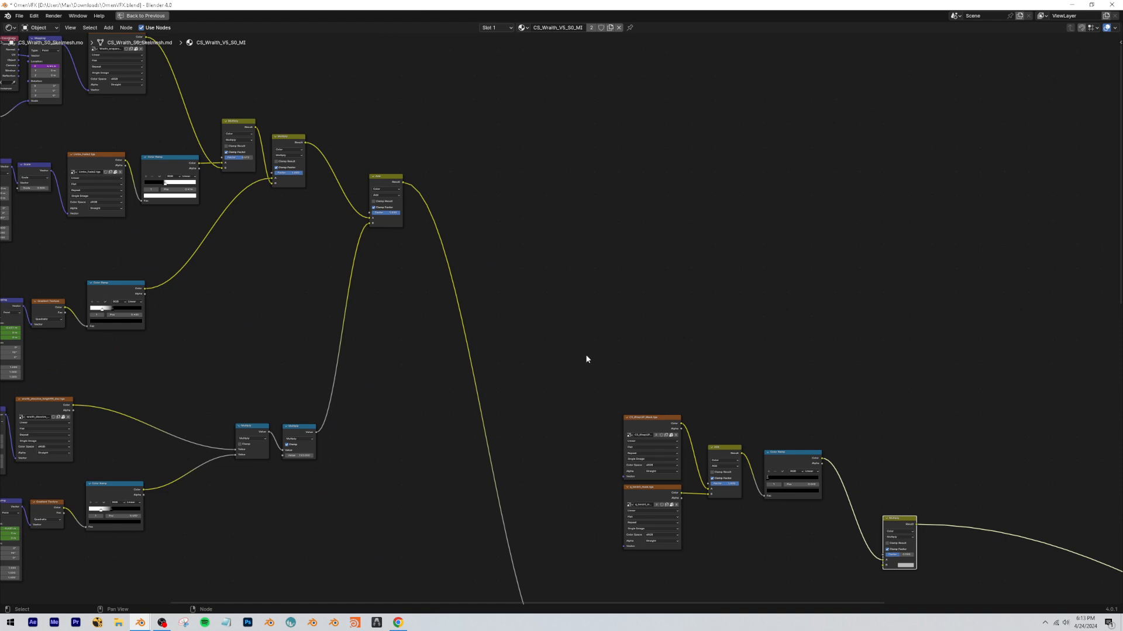
scroll(587, 355, down, 2)
middle_drag(587, 355, 500, 325)
drag(325, 179, 312, 222)
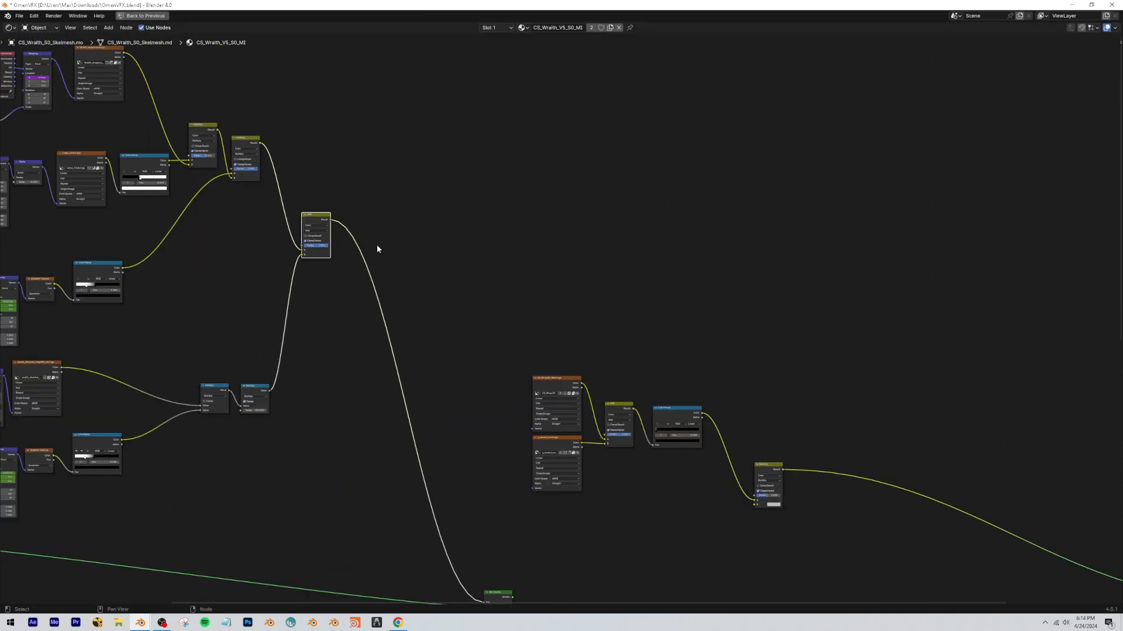
scroll(447, 451, down, 4)
scroll(373, 188, up, 3)
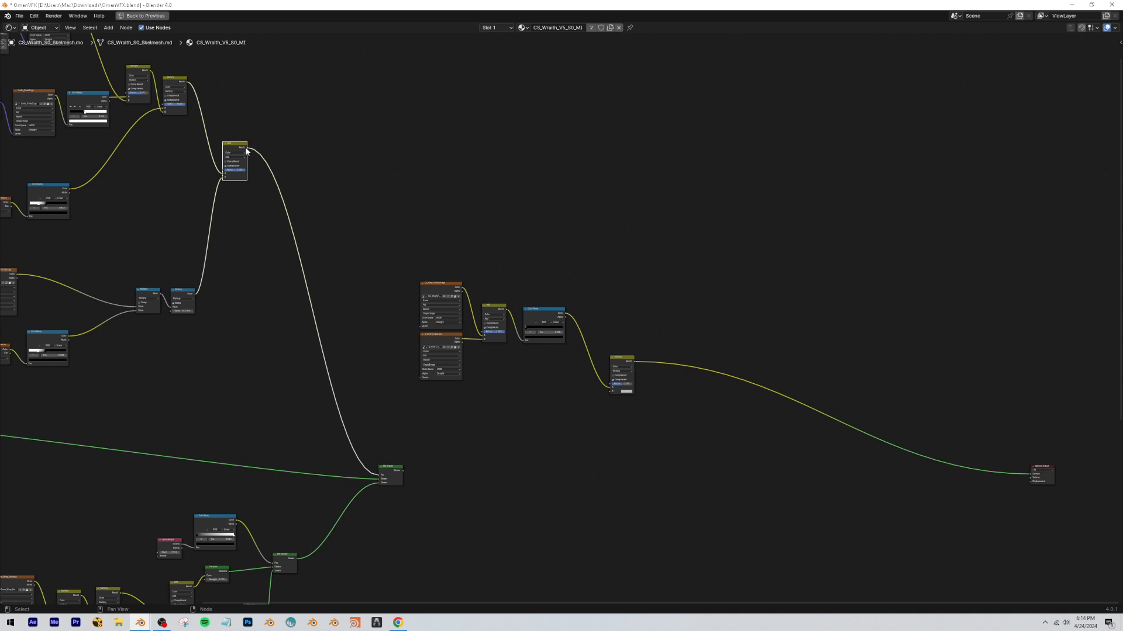
drag(611, 395, 608, 391)
Set the new Multiply node's factor to 1.000 and place it next to the Color Ramp.
scroll(500, 336, up, 3)
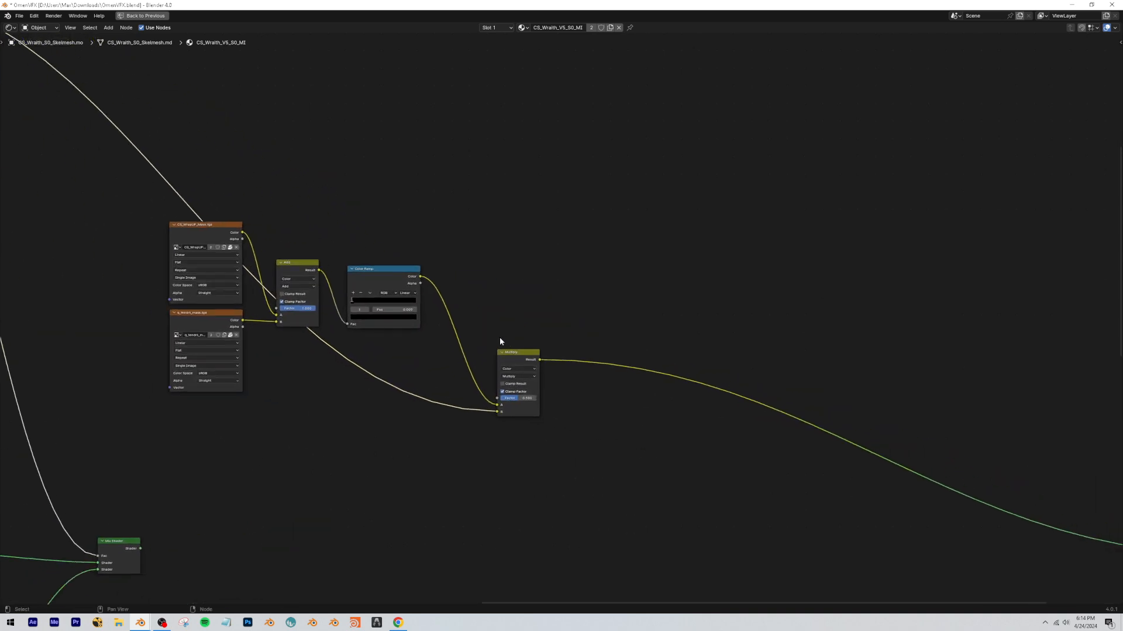
drag(521, 384, 467, 300)
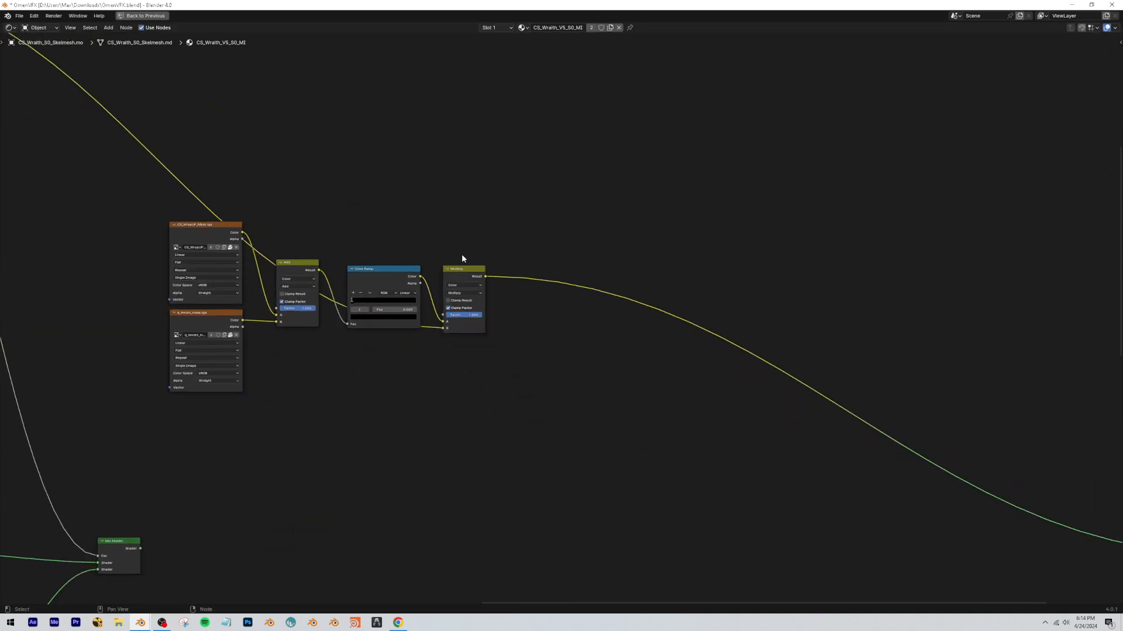
key(ctrl+space)
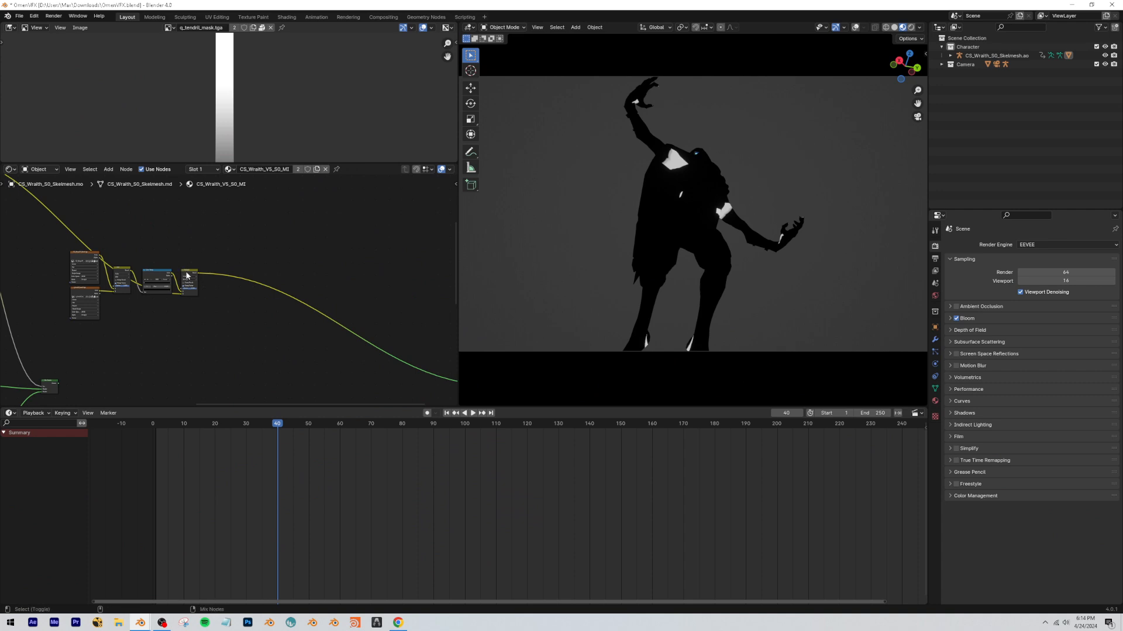
Preview the multiplied mask and play the animation from the start to review it.
drag(278, 425, 156, 425)
key(space)
key(space)
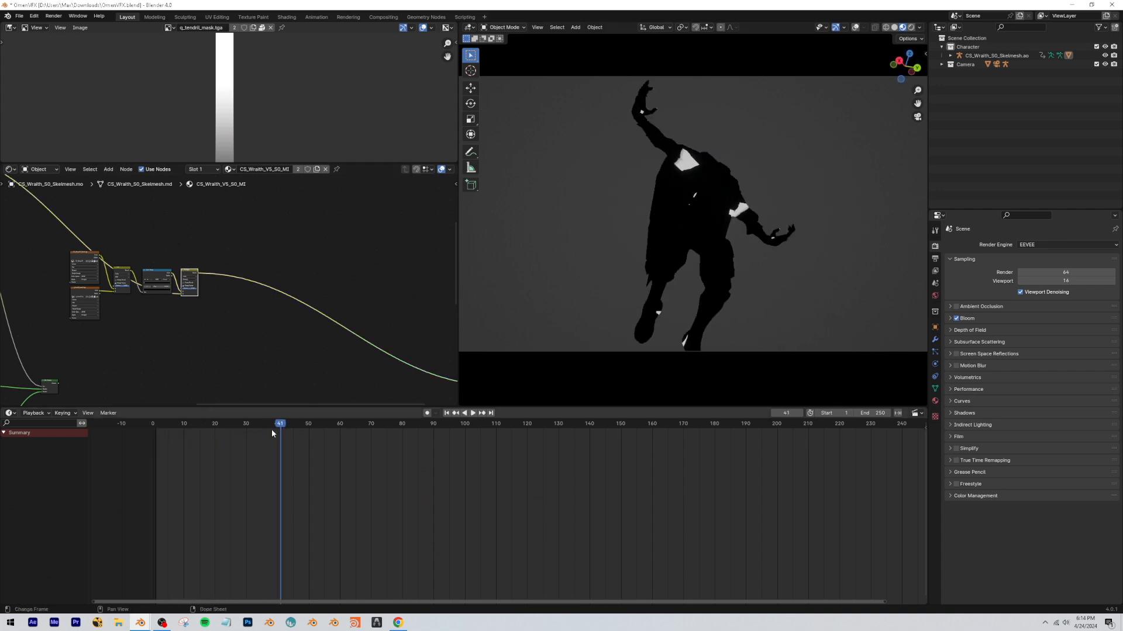
key(shift+Left)
key(space)
key(space)
Add a Math node after the Multiply color node, set it to Multiply, and raise its value until the mask glows.
scroll(97, 241, up, 4)
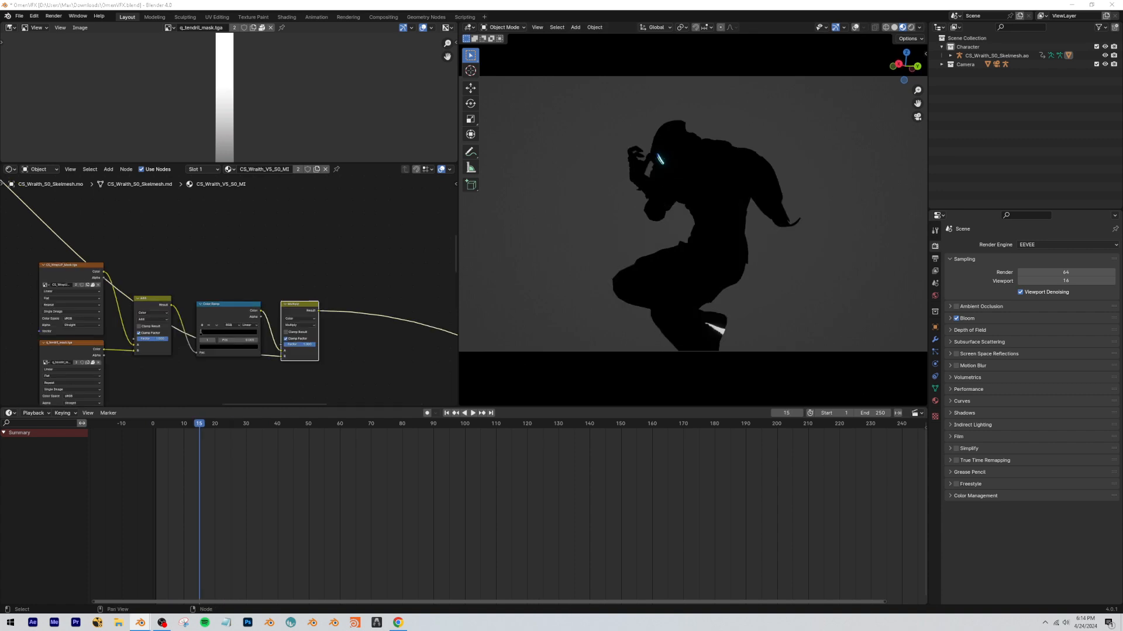
middle_drag(315, 327, 223, 251)
scroll(301, 253, up, 2)
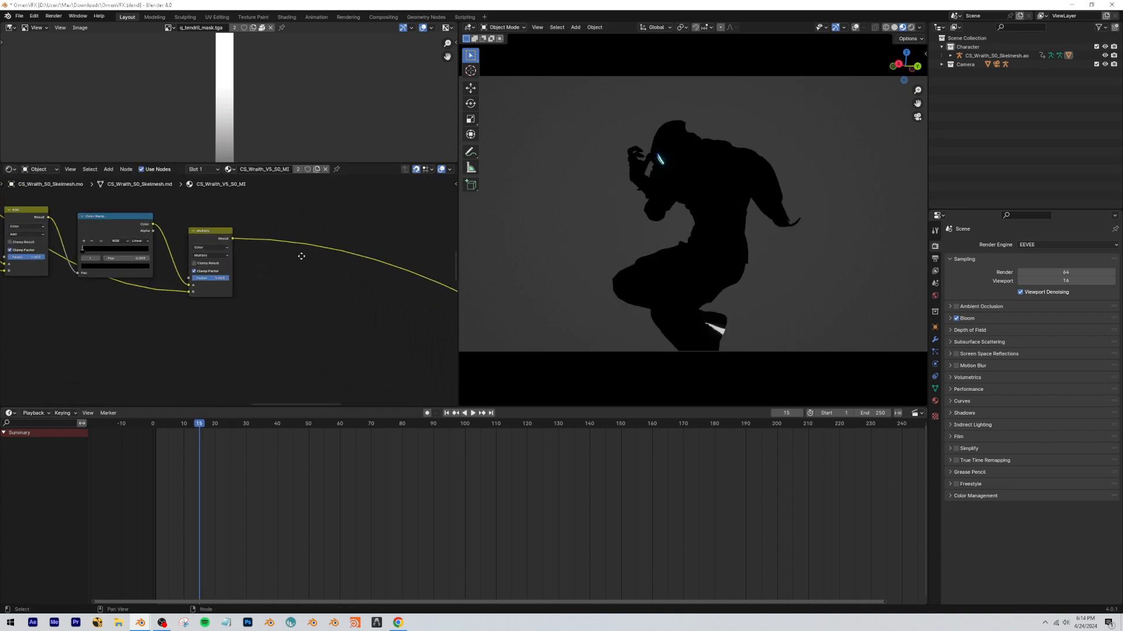
key(shift+a)
text(math)
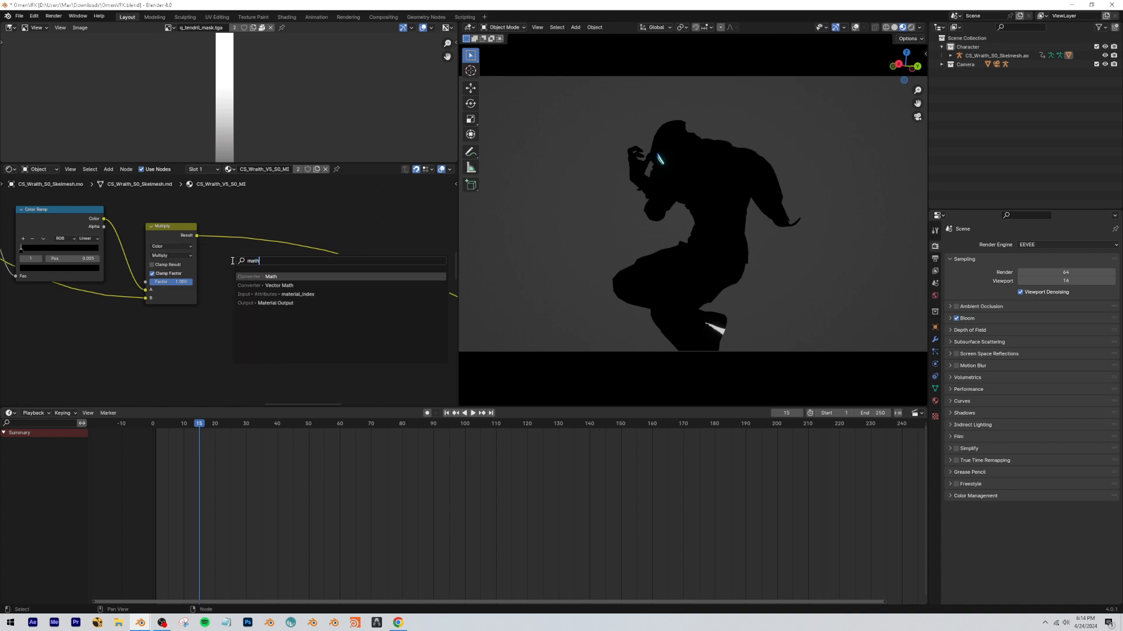
key(Return)
click(258, 214)
click(265, 216)
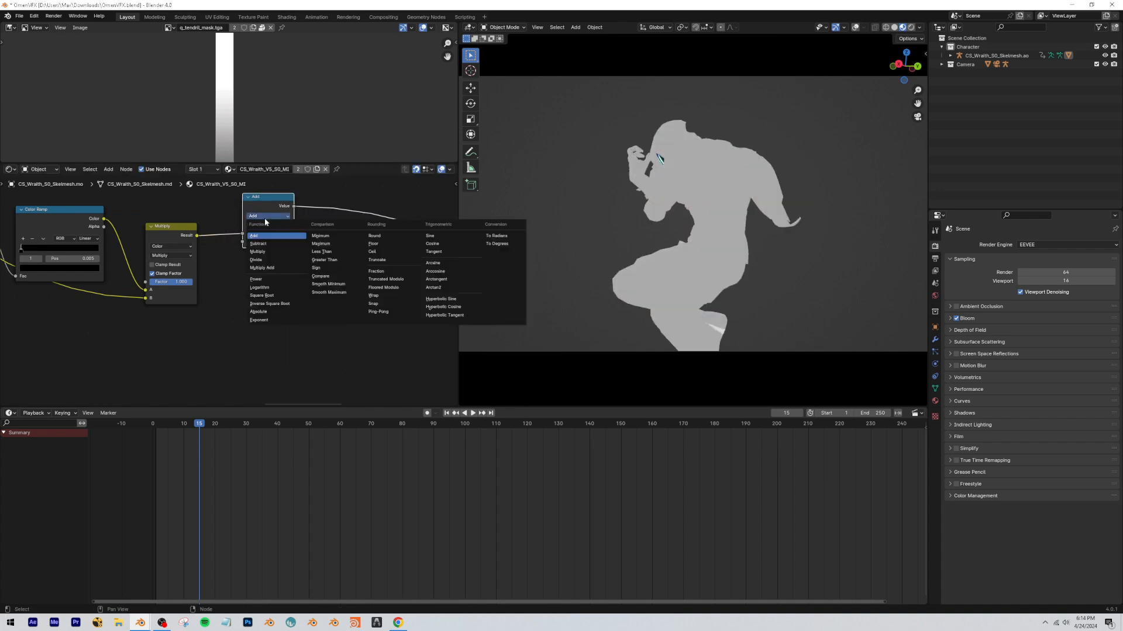
click(262, 253)
drag(272, 213, 305, 231)
scroll(286, 349, down, 3)
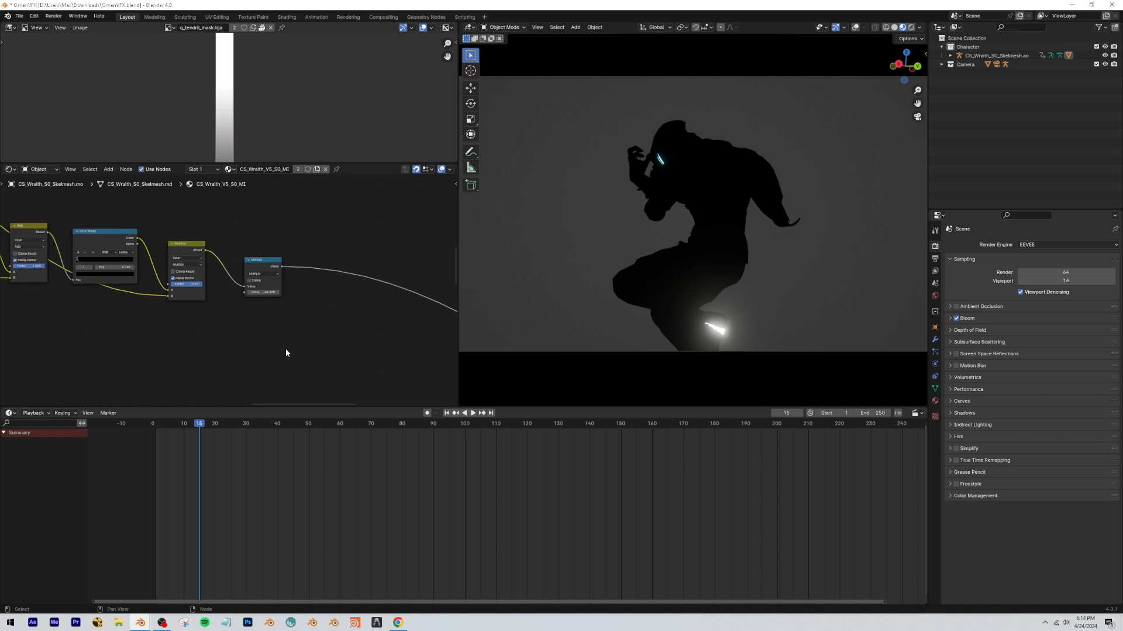
Add an Emission node after the Multiply math node, drive its Strength with the multiplied value, and play the animation to check the glow.
key(shift+a)
text(emission)
key(Return)
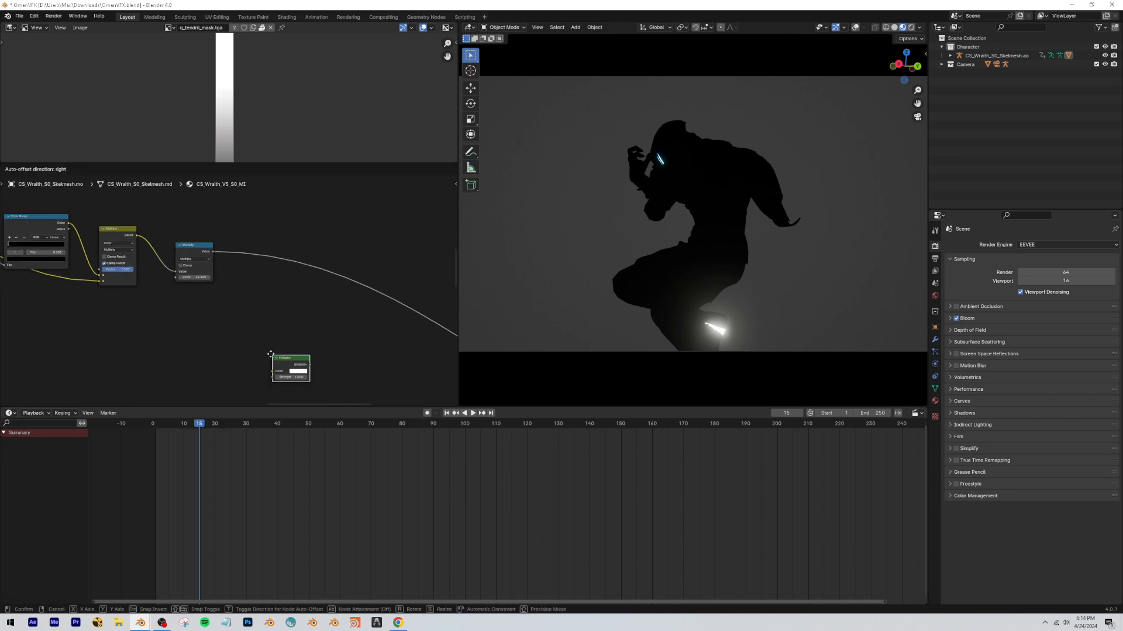
click(304, 322)
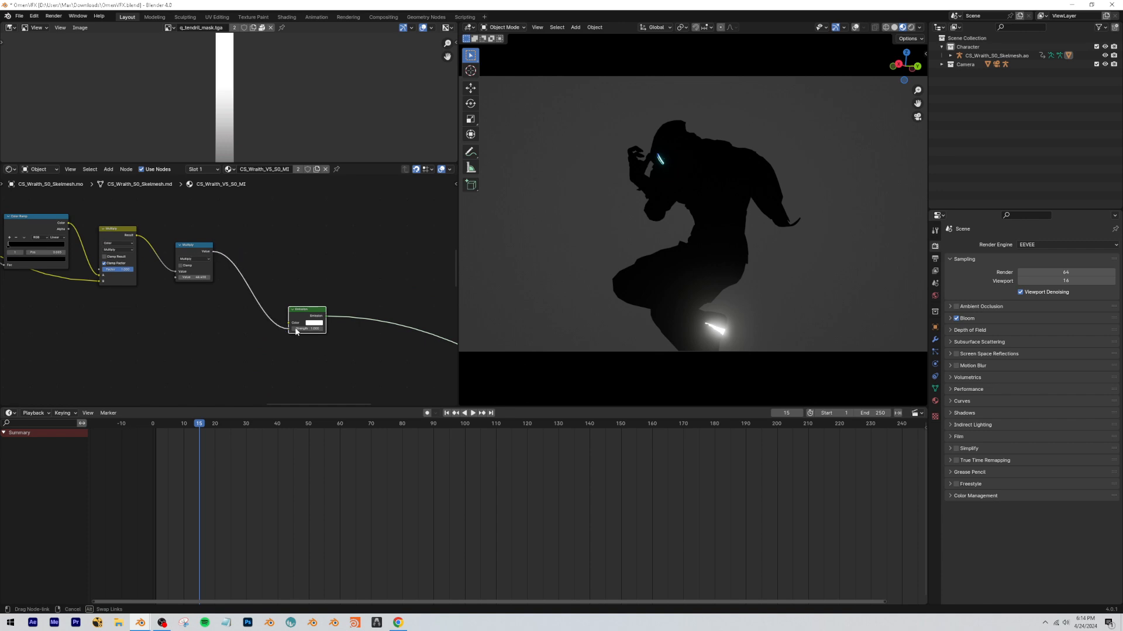
drag(296, 332, 291, 328)
key(space)
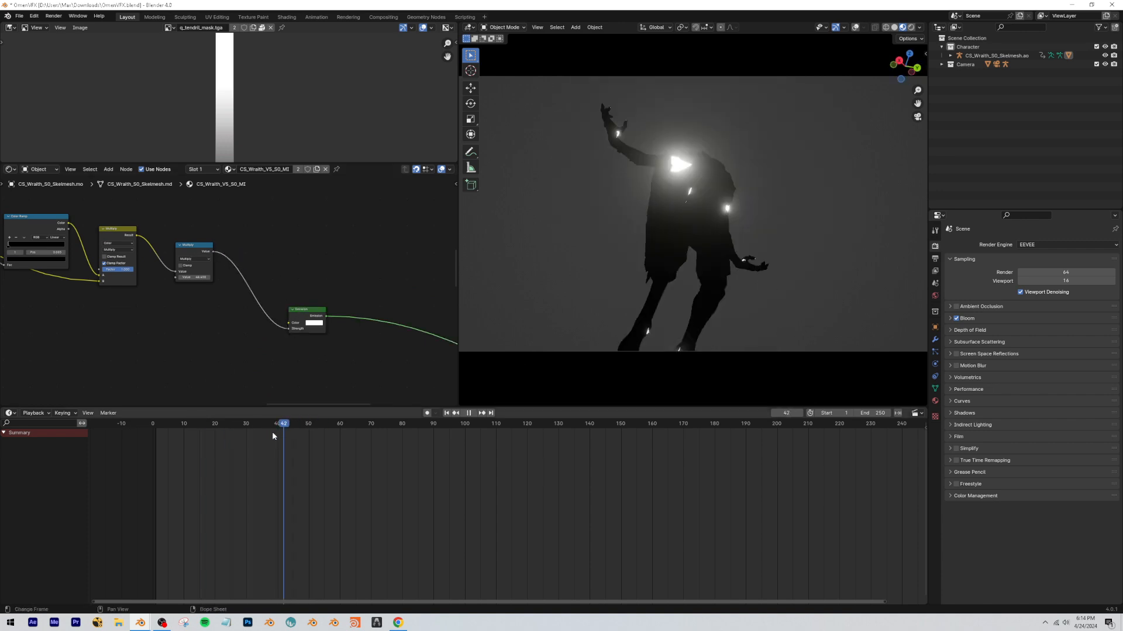
drag(272, 435, 271, 433)
key(space)
Inspect the emission color in the Emission Settings of the agent shader group.
scroll(225, 302, down, 9)
middle_drag(157, 343, 233, 323)
middle_drag(49, 328, 181, 293)
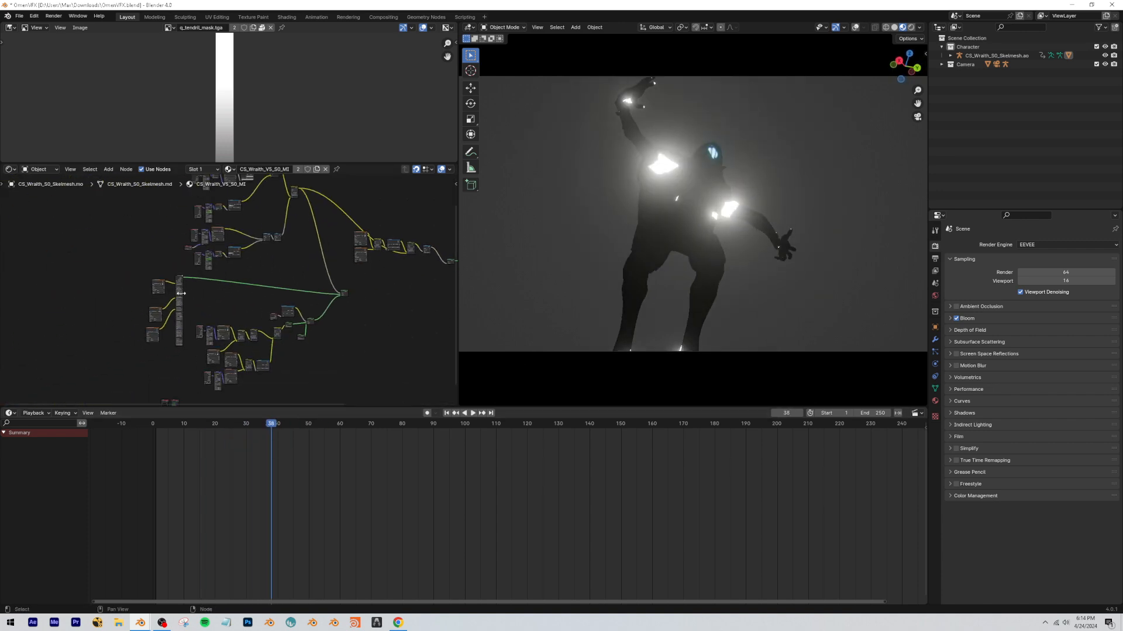
scroll(181, 292, up, 6)
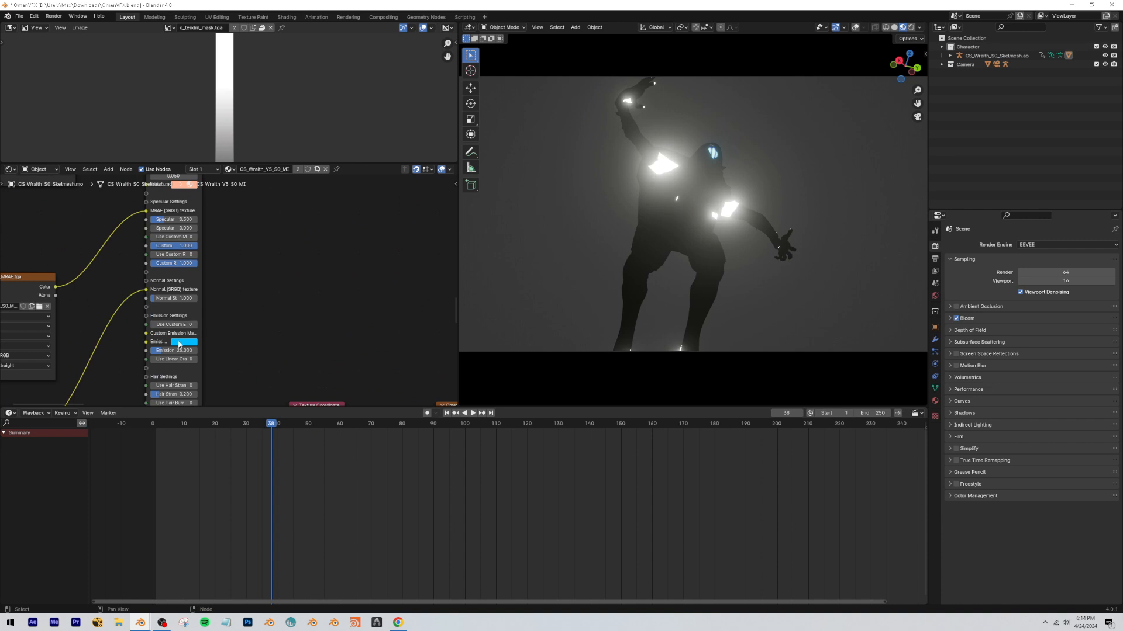
click(179, 343)
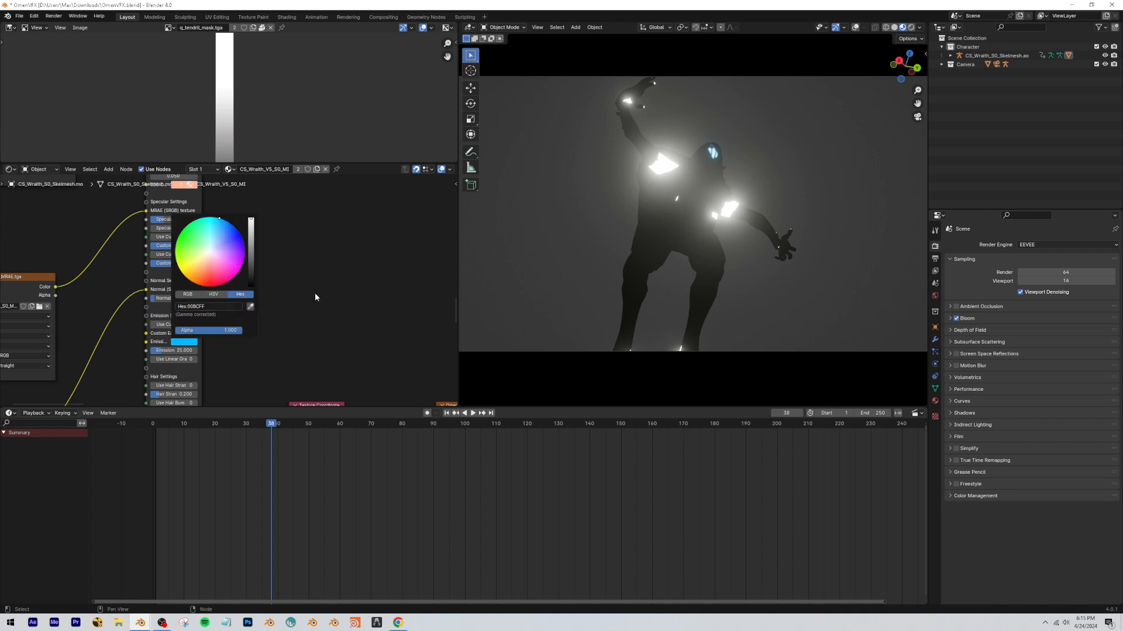
click(151, 247)
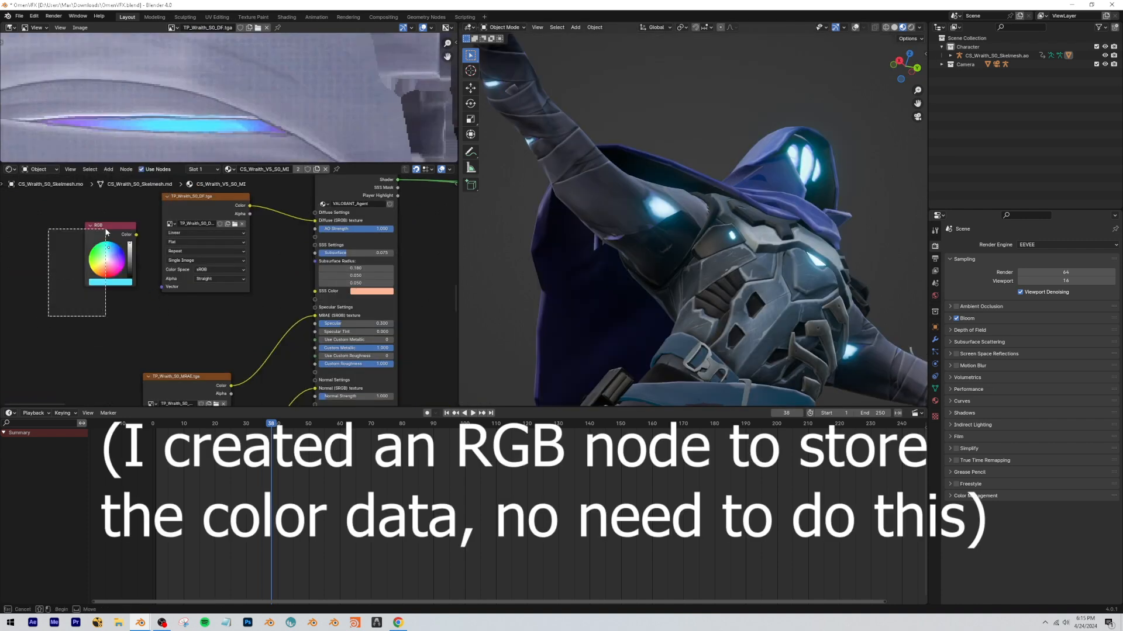
Set the new Emission node's color to the light blue stored in the RGB node, and check it through the camera.
scroll(135, 263, down, 8)
scroll(242, 278, up, 5)
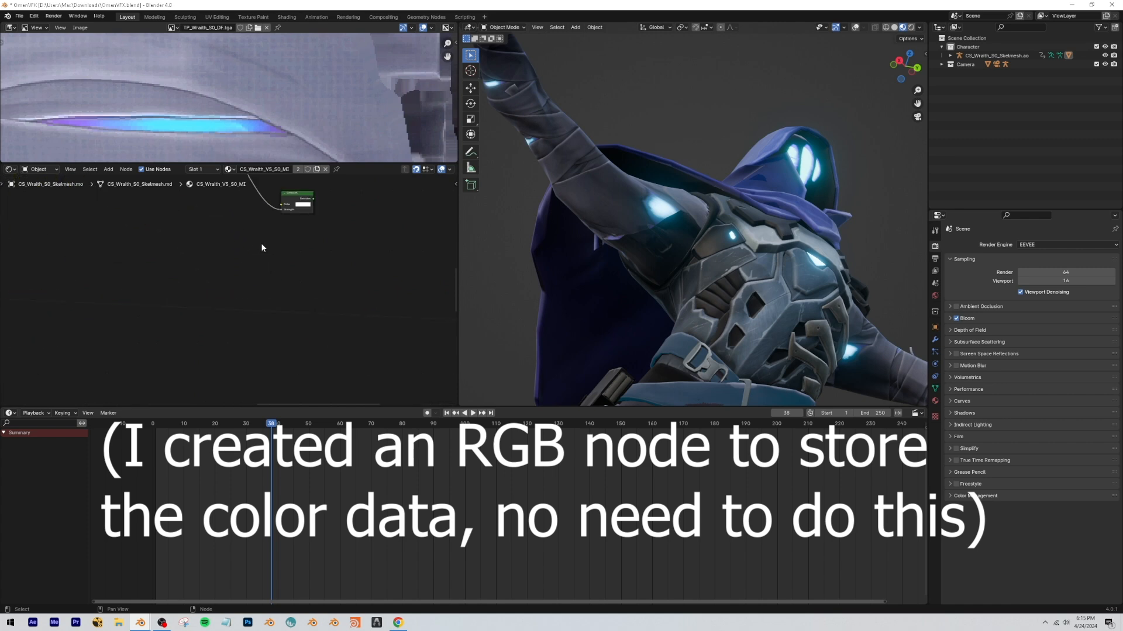
ctrl+shift+click(285, 200)
click(280, 227)
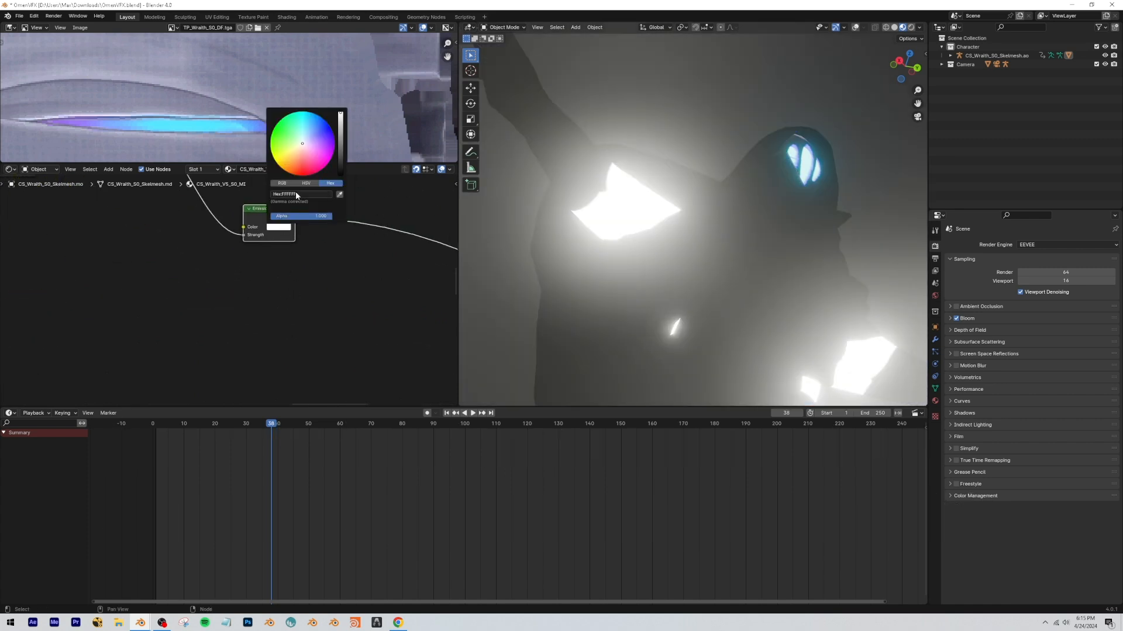
key(Return)
key(KP_0)
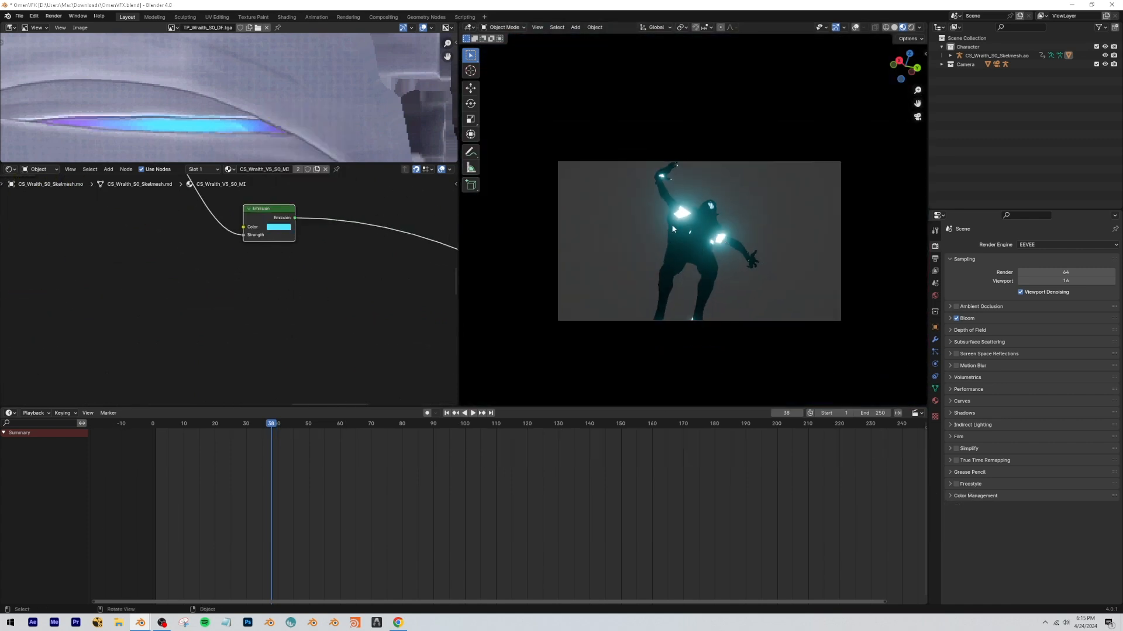
Set the Multiply math node's value feeding the Emission strength to 1.500.
scroll(209, 310, up, 2)
text(1.5)
key(Return)
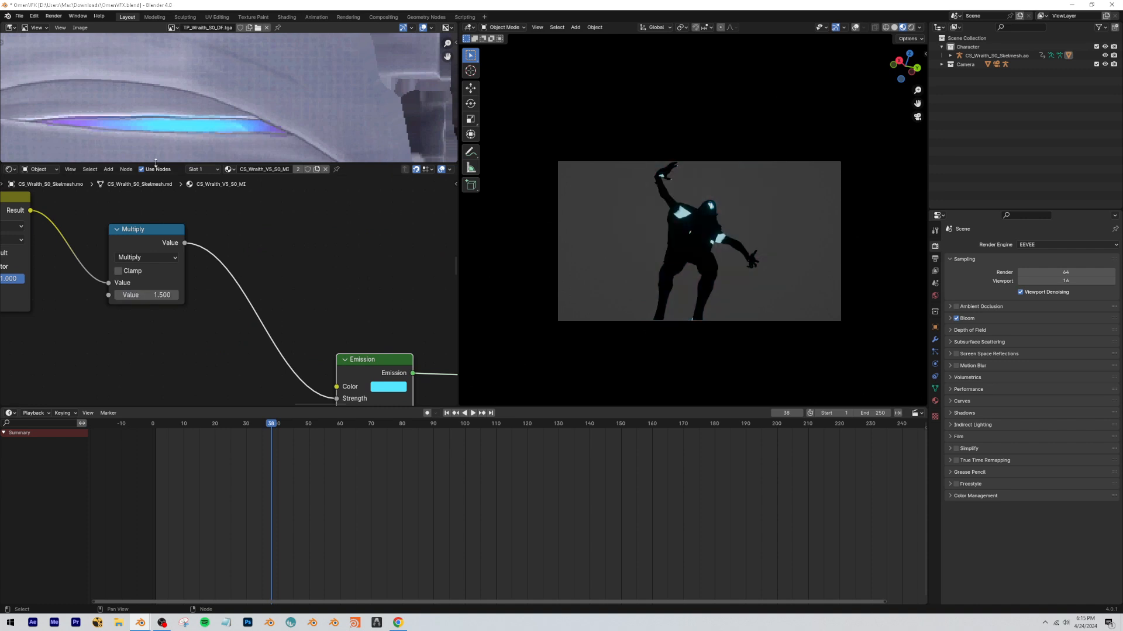
scroll(782, 231, up, 4)
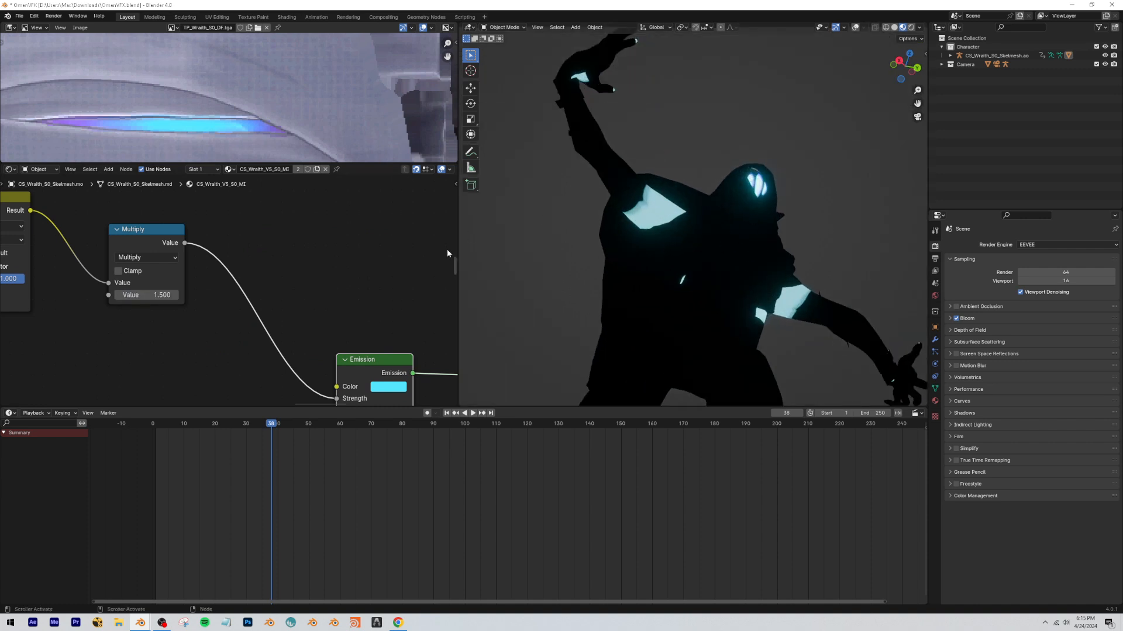
scroll(272, 258, down, 3)
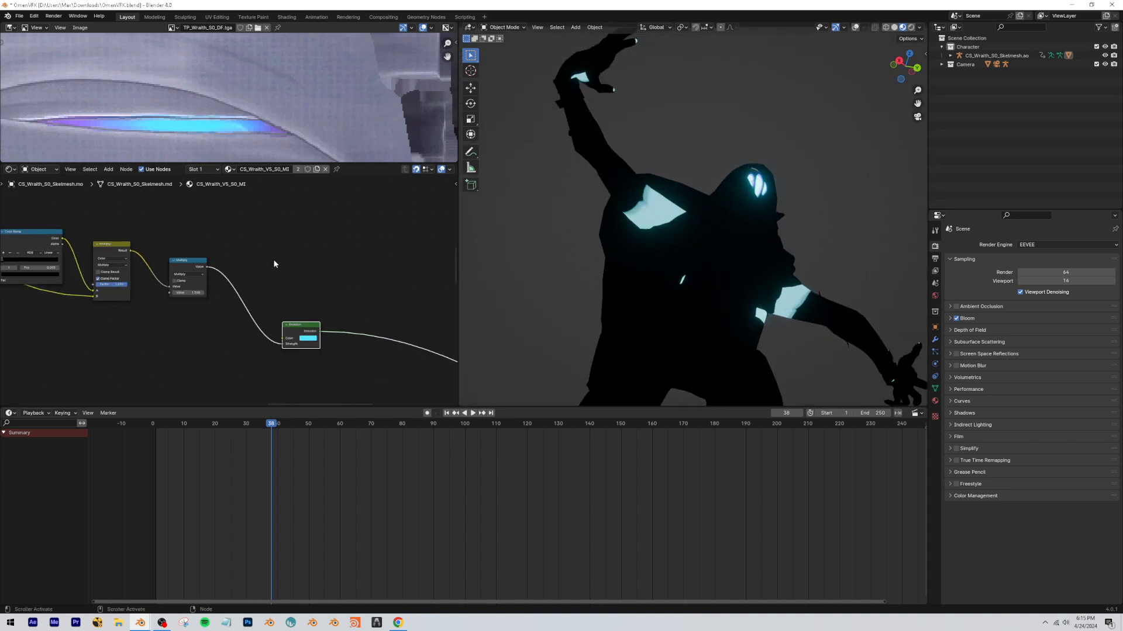
Insert an Add Shader node after the Emission node and connect the existing mixed shader output to its second shader input.
scroll(468, 303, down, 2)
key(shift+a)
text(sha)
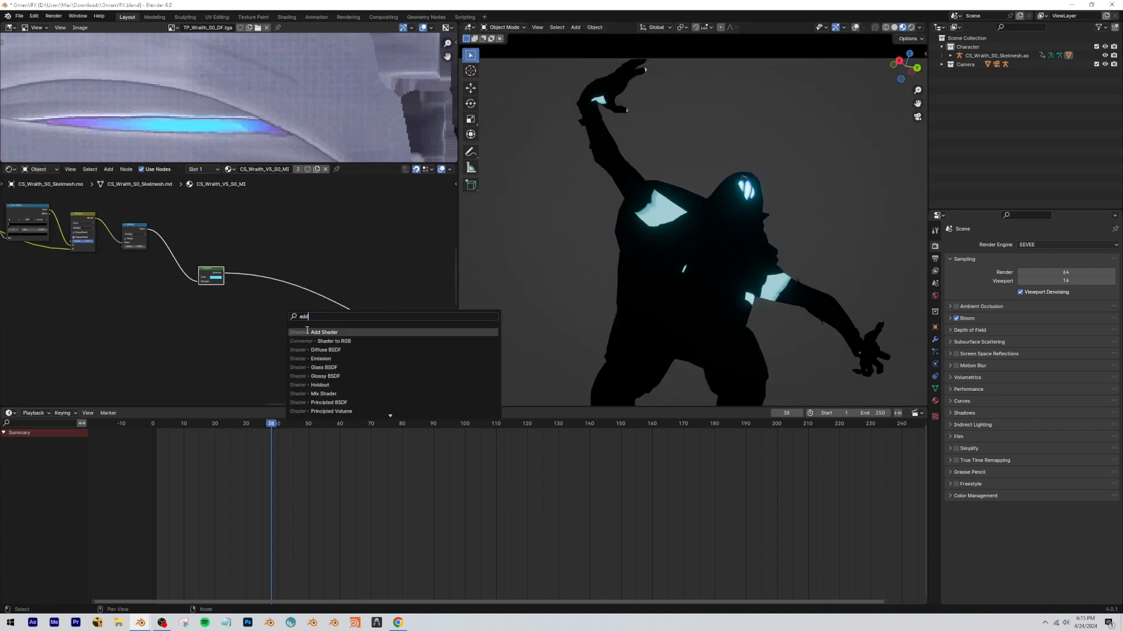
click(307, 330)
click(293, 286)
scroll(286, 287, down, 5)
middle_drag(222, 304, 286, 283)
click(104, 325)
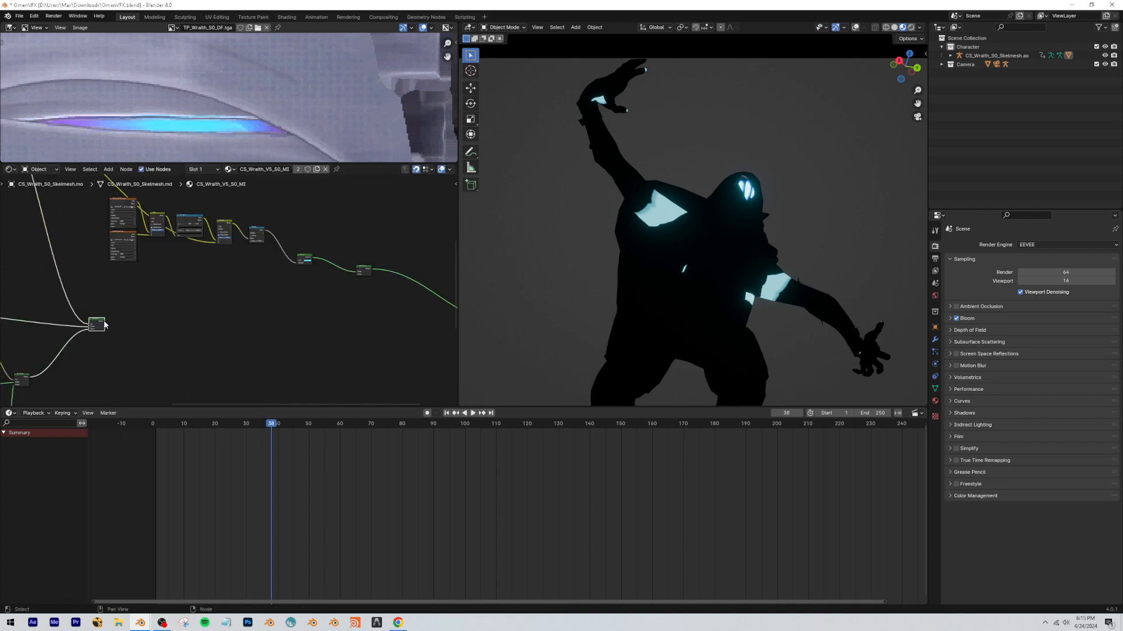
drag(357, 277, 357, 278)
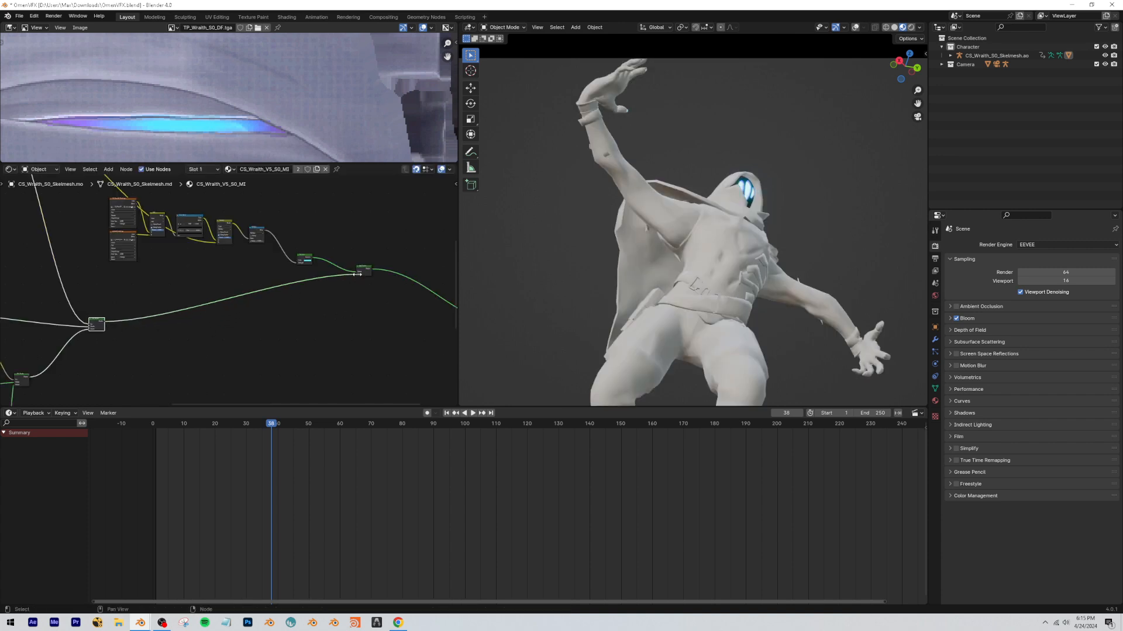
Play the animation from near the start to review the combined color and glow effects, stopping at frame 38.
drag(261, 420, 185, 419)
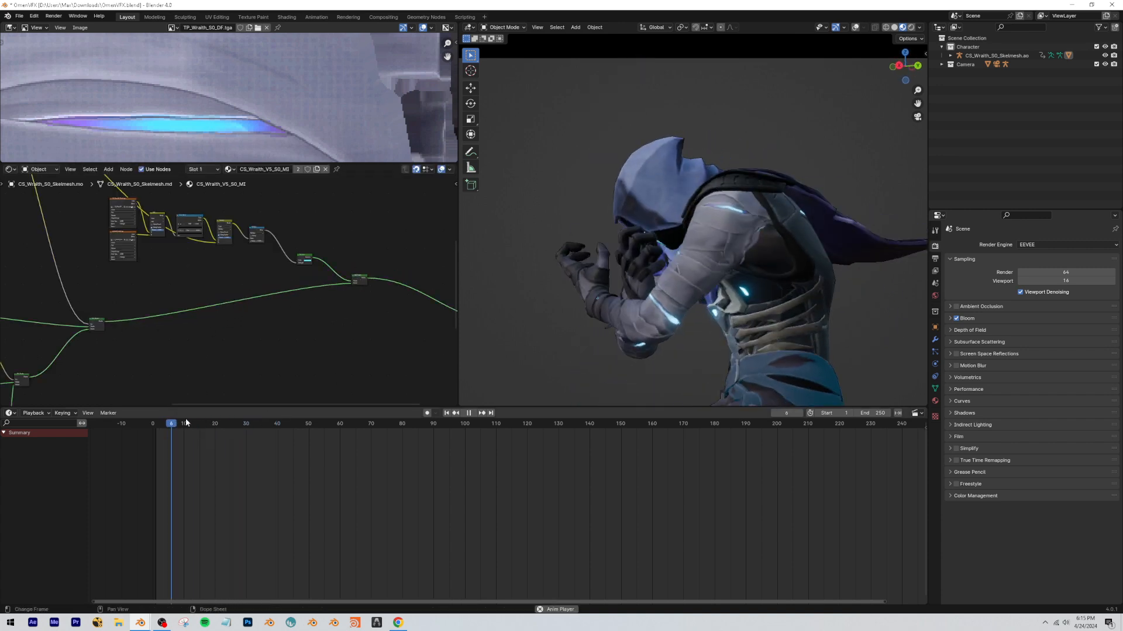
key(space)
key(space)
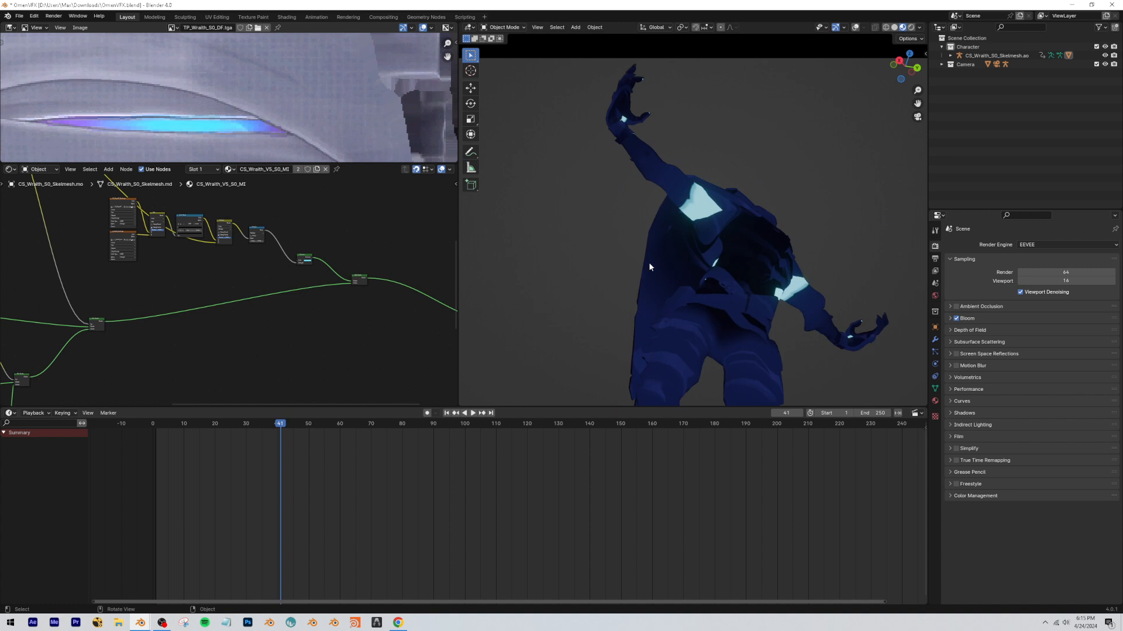
key(space)
click(270, 425)
Switch to Chrome and examine the glow in the Omen agent select reference video, returning to Blender when done.
click(398, 623)
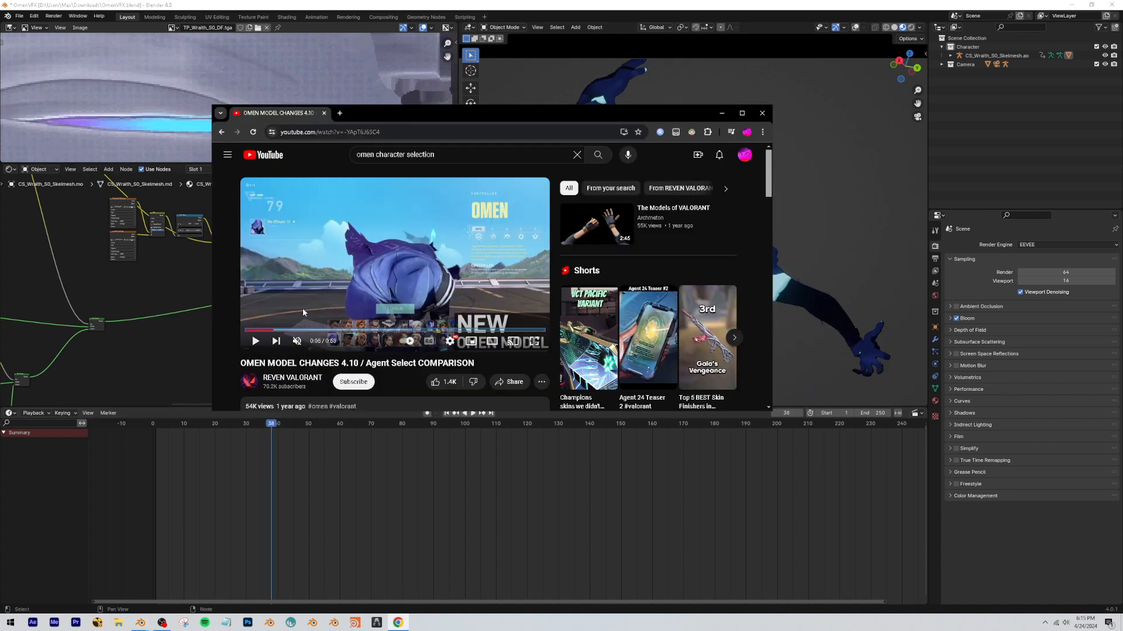
drag(266, 330, 258, 330)
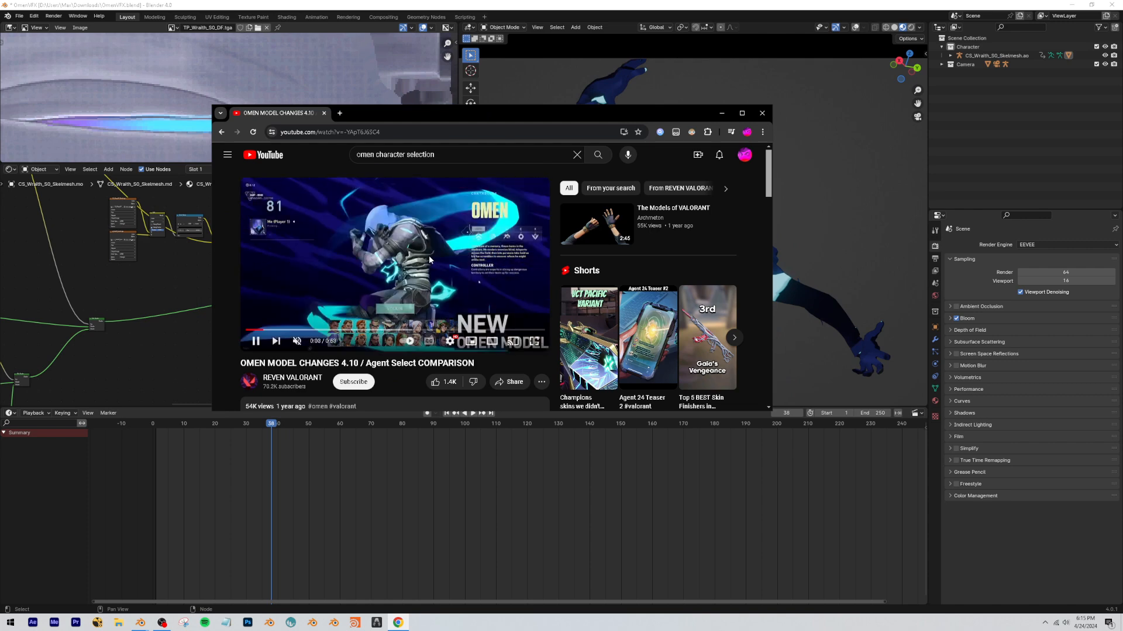
click(428, 258)
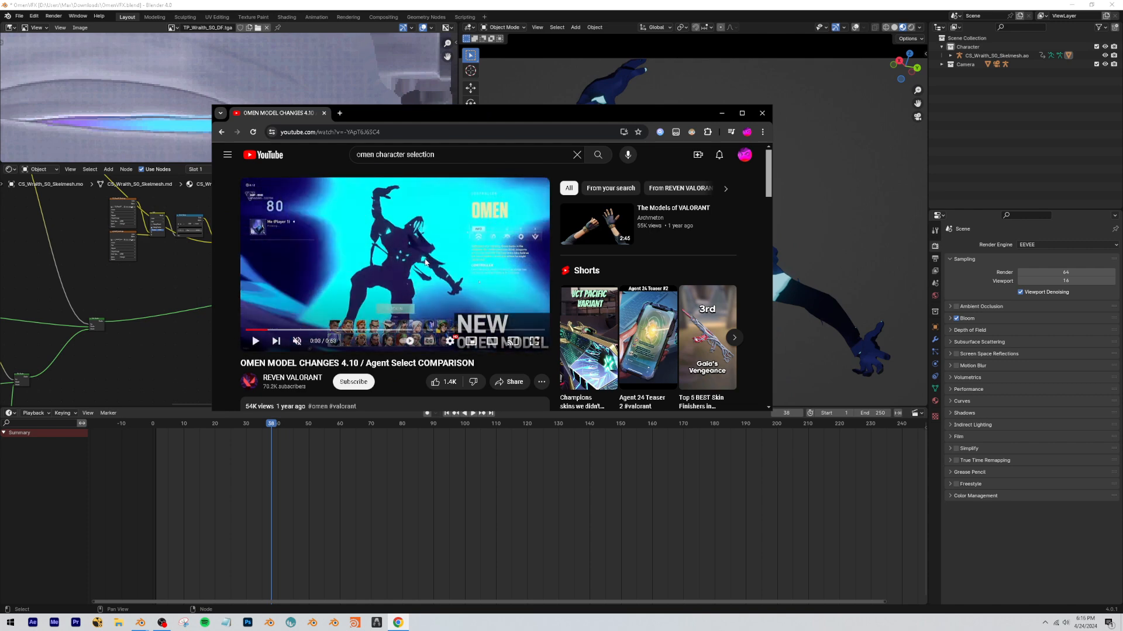
click(198, 275)
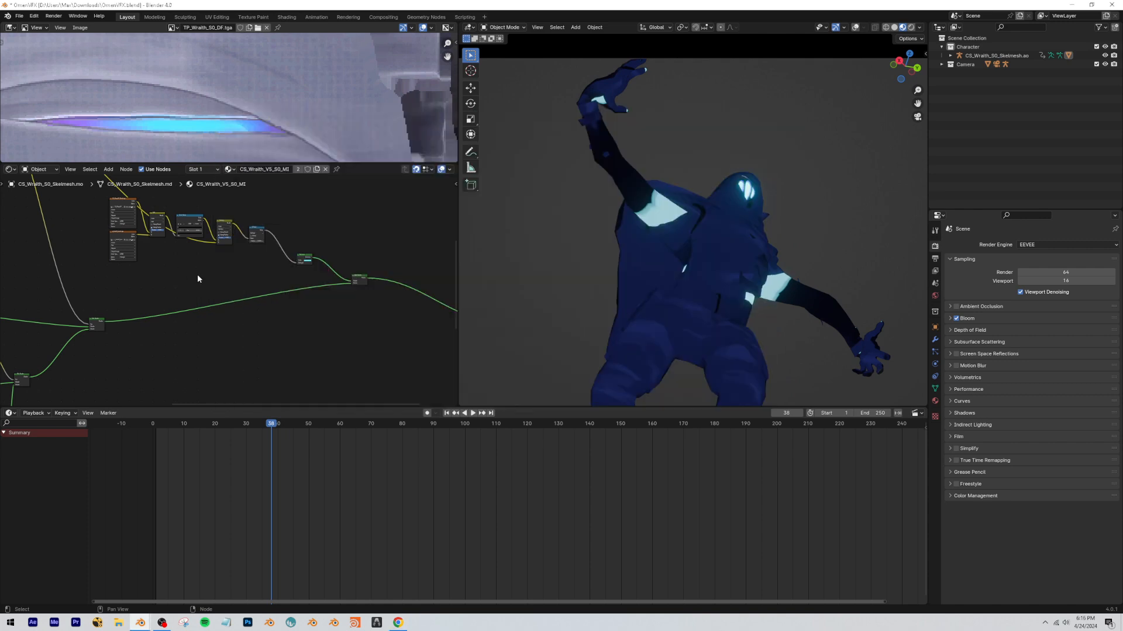
Adjust and keyframe the Multiply math node's value at frames 42 and 30 to animate the glow strength.
scroll(228, 288, up, 8)
middle_drag(321, 240, 291, 285)
scroll(262, 214, up, 2)
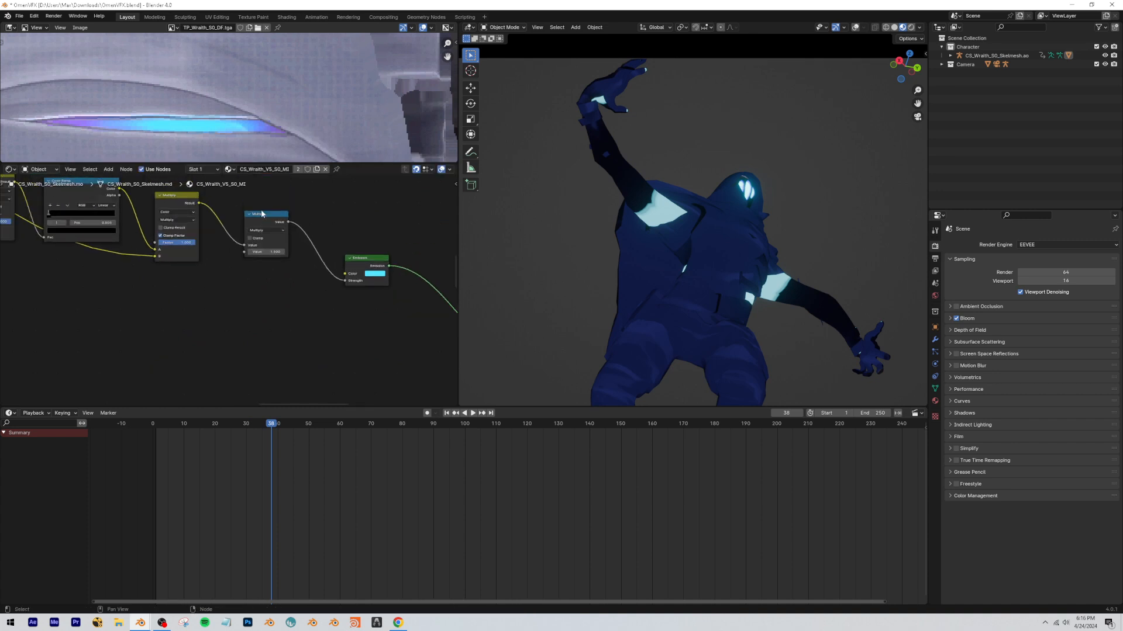
drag(269, 219, 255, 253)
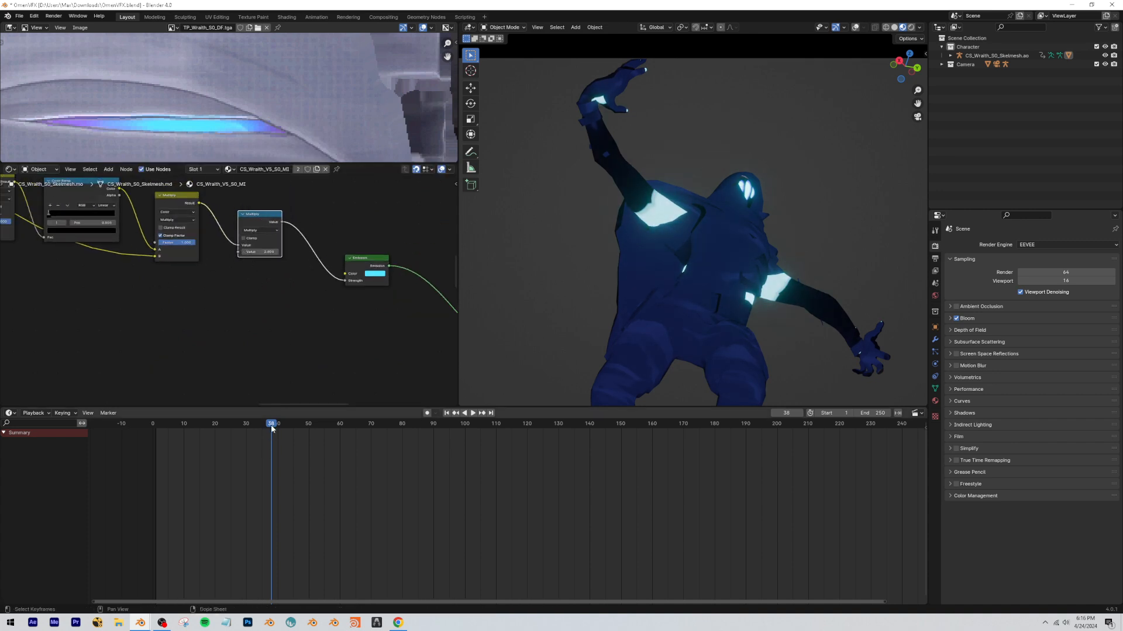
drag(271, 429, 284, 427)
drag(261, 252, 350, 252)
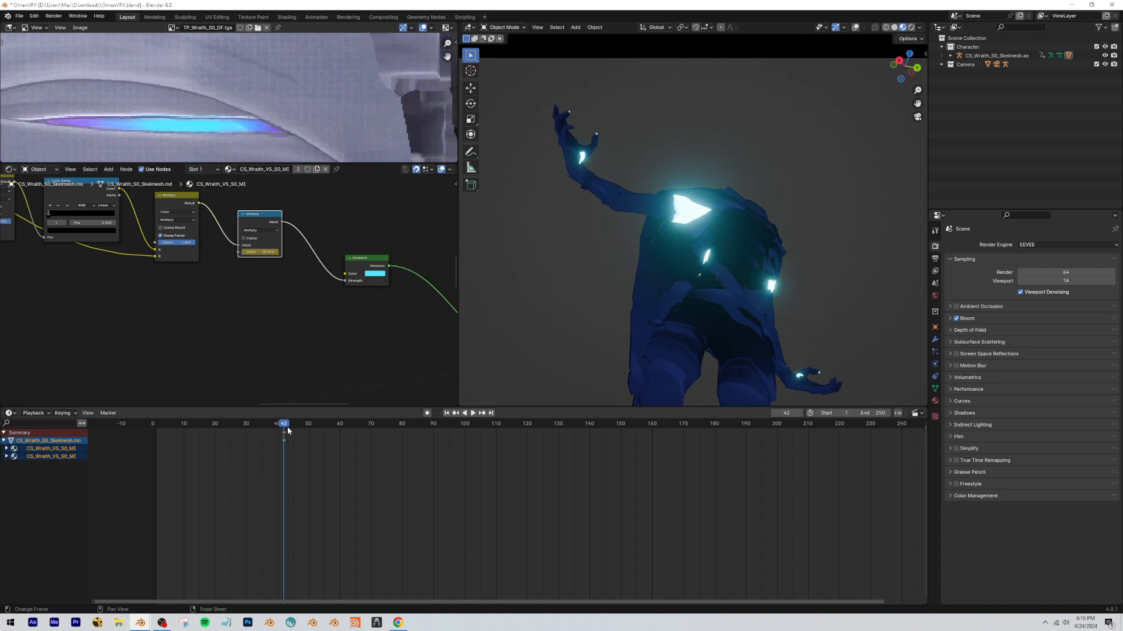
drag(288, 431, 246, 431)
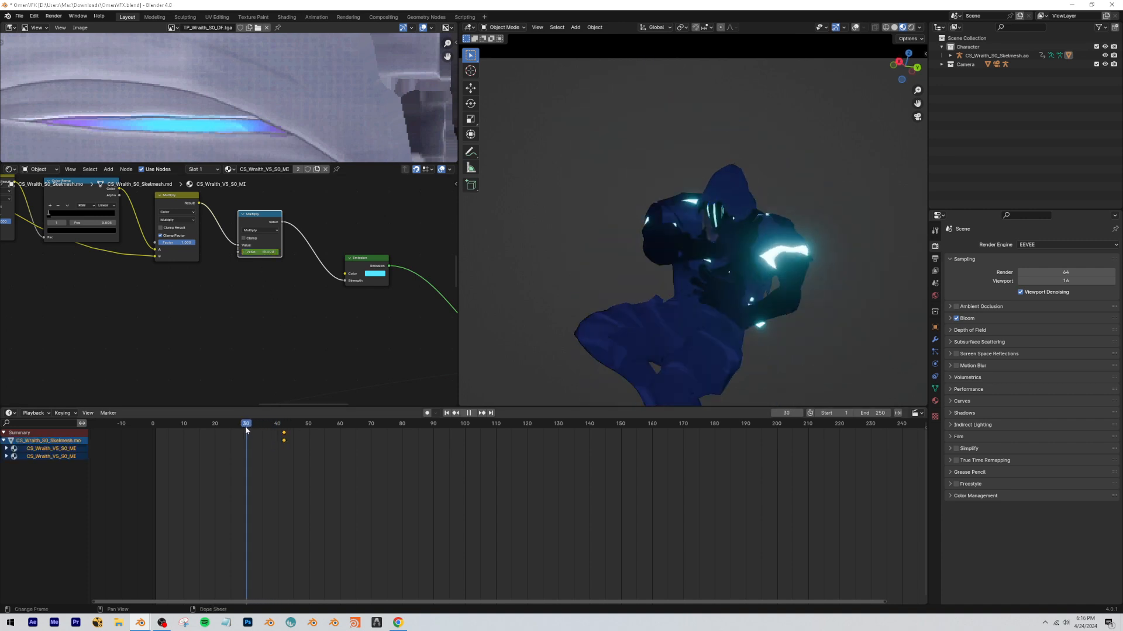
drag(261, 252, 246, 252)
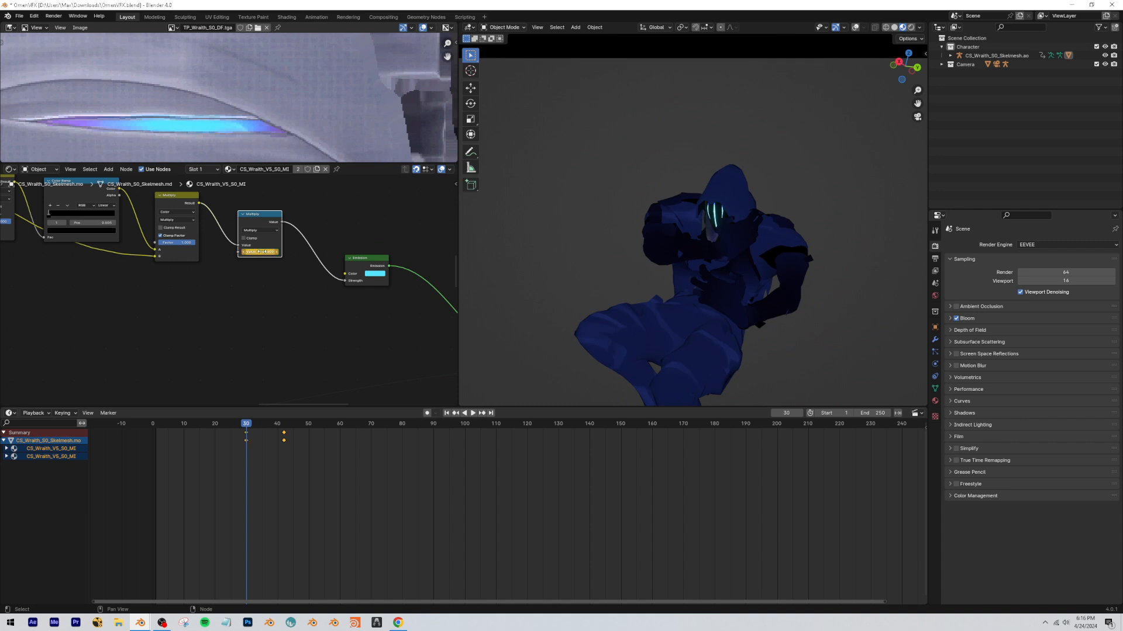
Try moving the glow value's frame 42 keyframe to frame 33 and replay the transition.
drag(255, 425, 274, 430)
key(g)
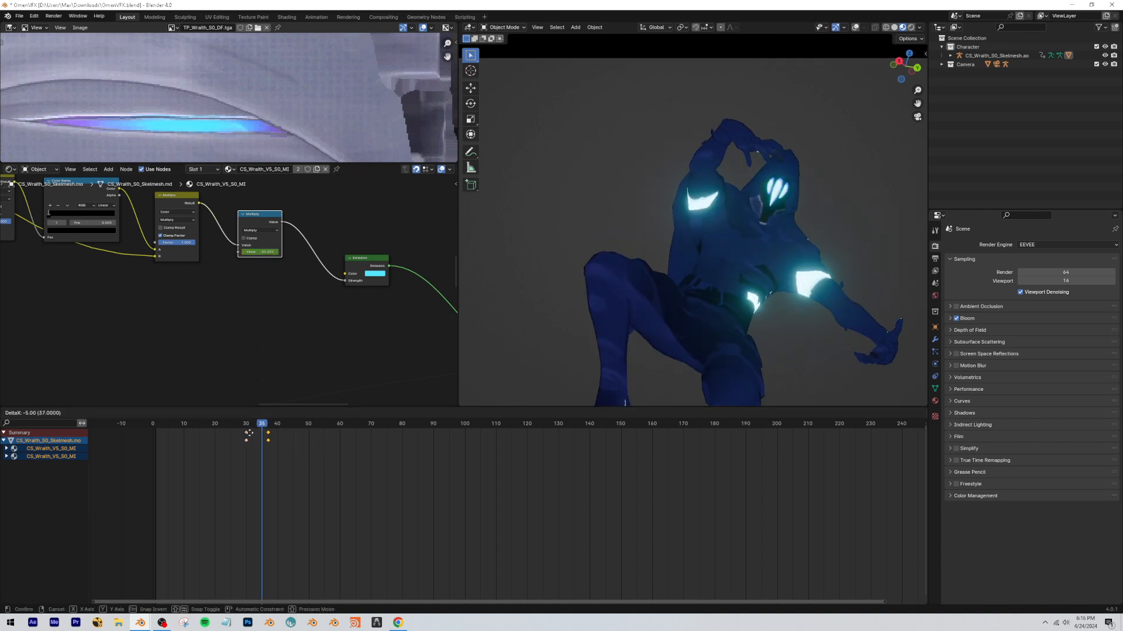
click(245, 435)
click(239, 425)
key(space)
click(234, 426)
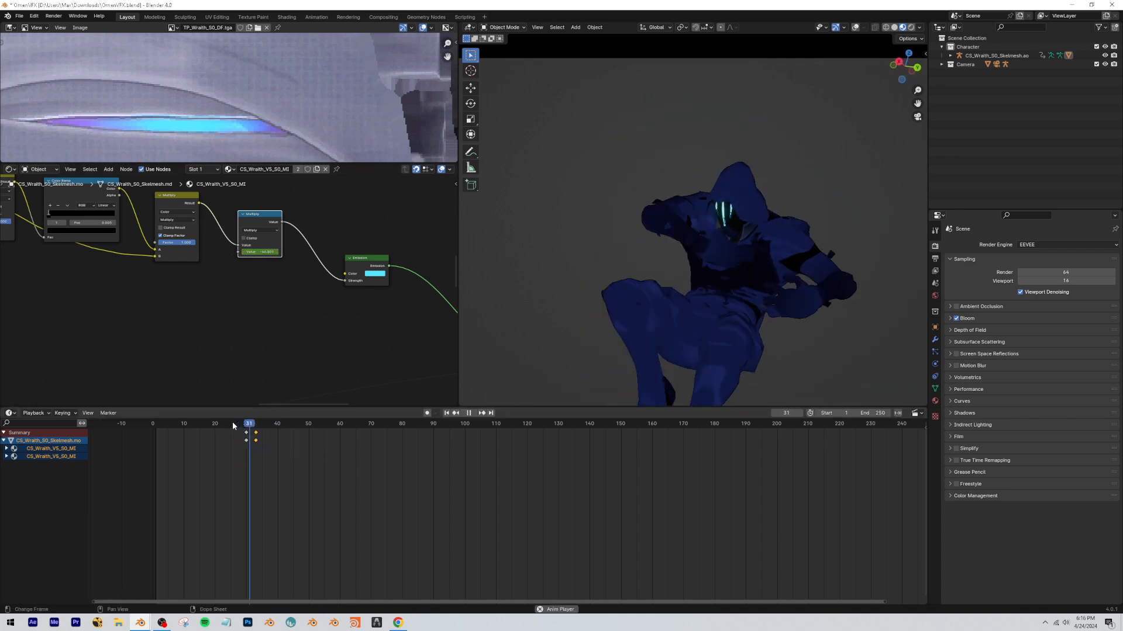
key(space)
Retime the glow value's keyframes to frames 27 and 31, and replay the animation around them.
key(g)
click(246, 441)
click(244, 435)
key(g)
click(234, 431)
click(235, 426)
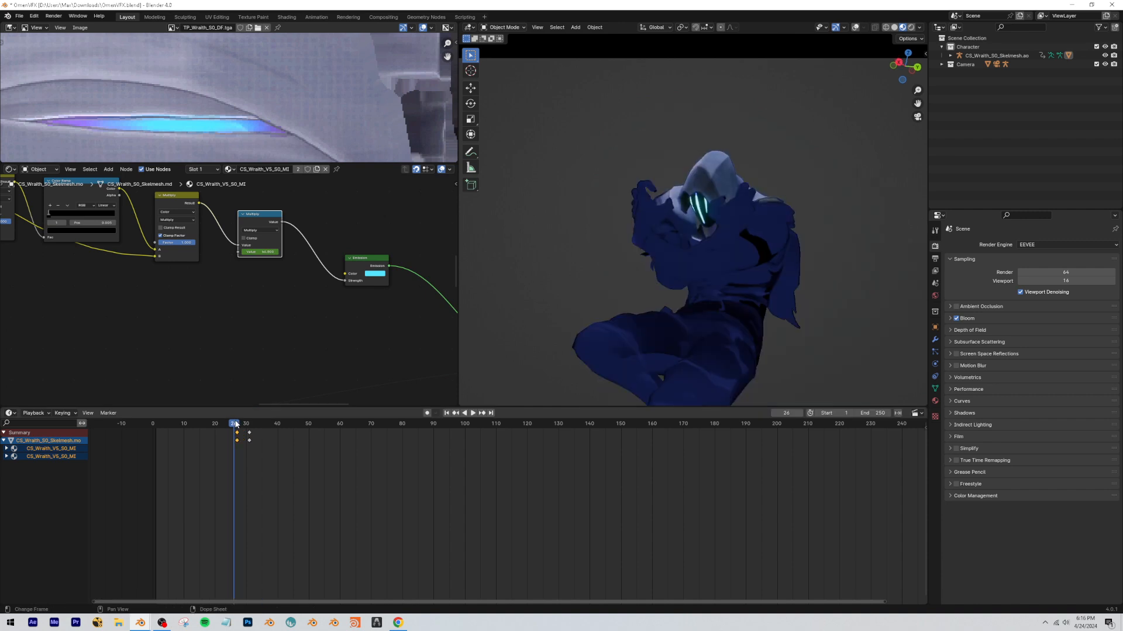
key(space)
click(232, 425)
click(228, 425)
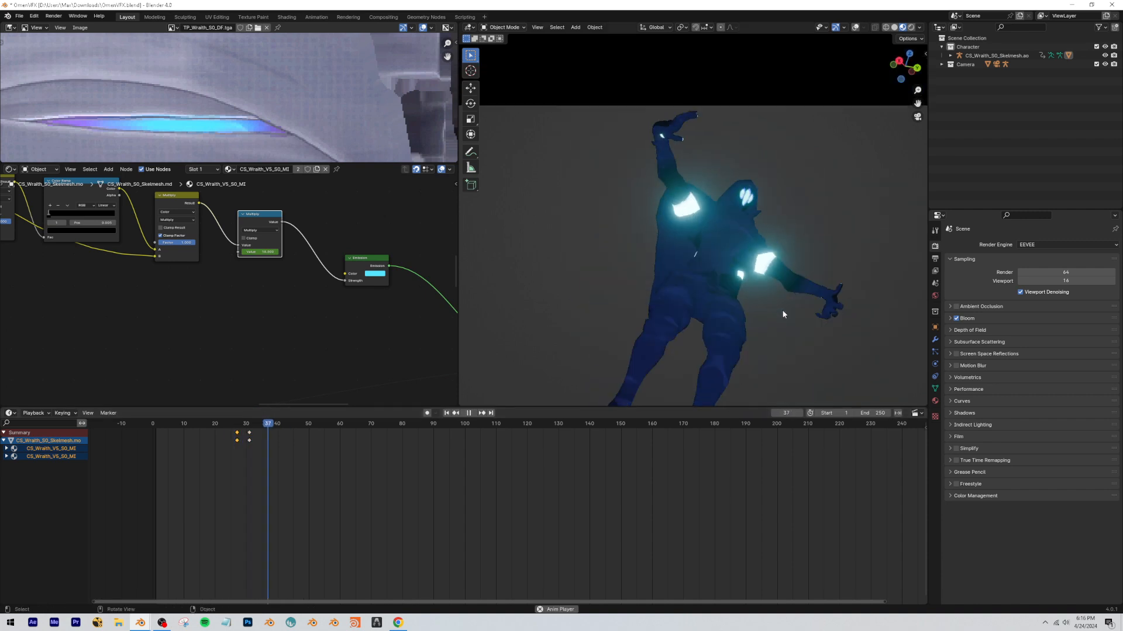
Enter a lower glow multiplier value for the keyframe at frame 31 and replay the animation to check the fade.
click(243, 426)
key(space)
click(245, 424)
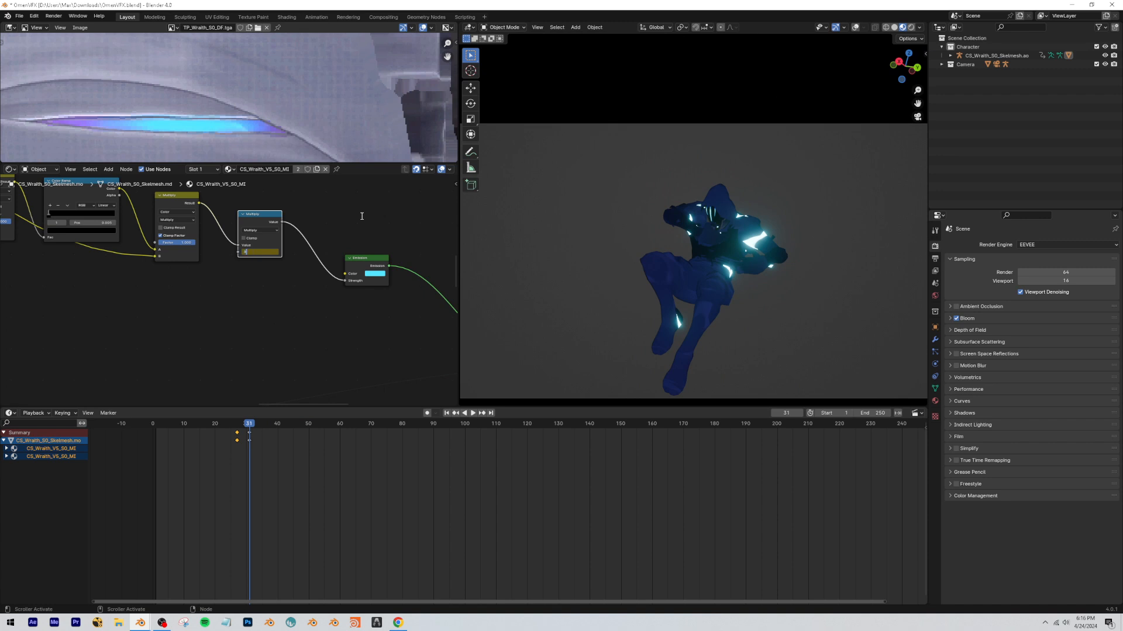
key(Return)
click(226, 425)
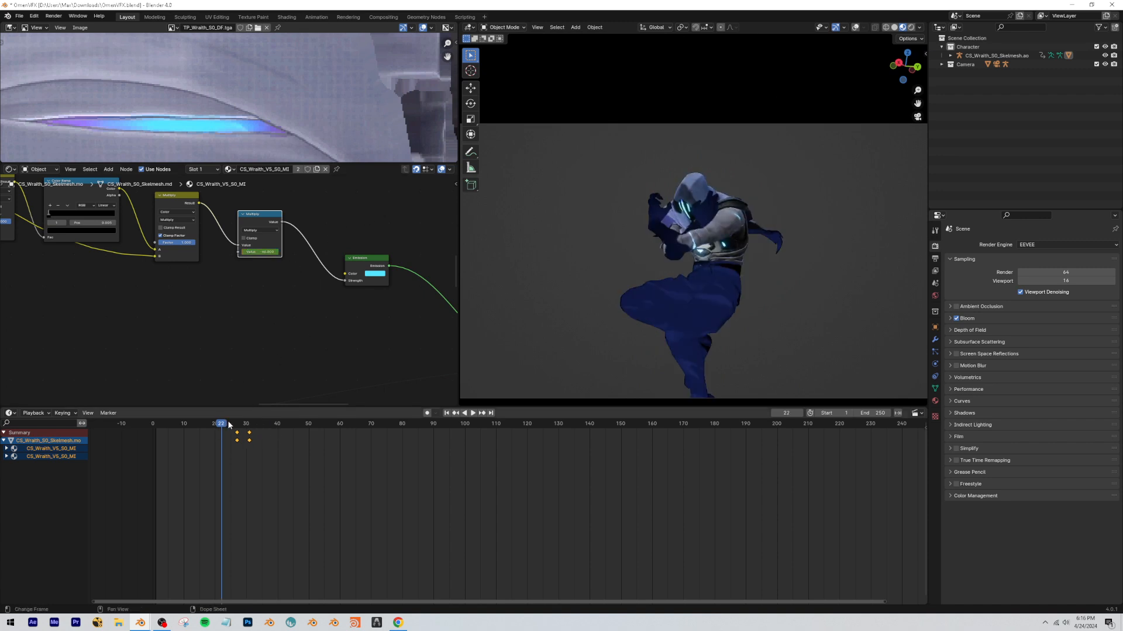
key(space)
click(221, 425)
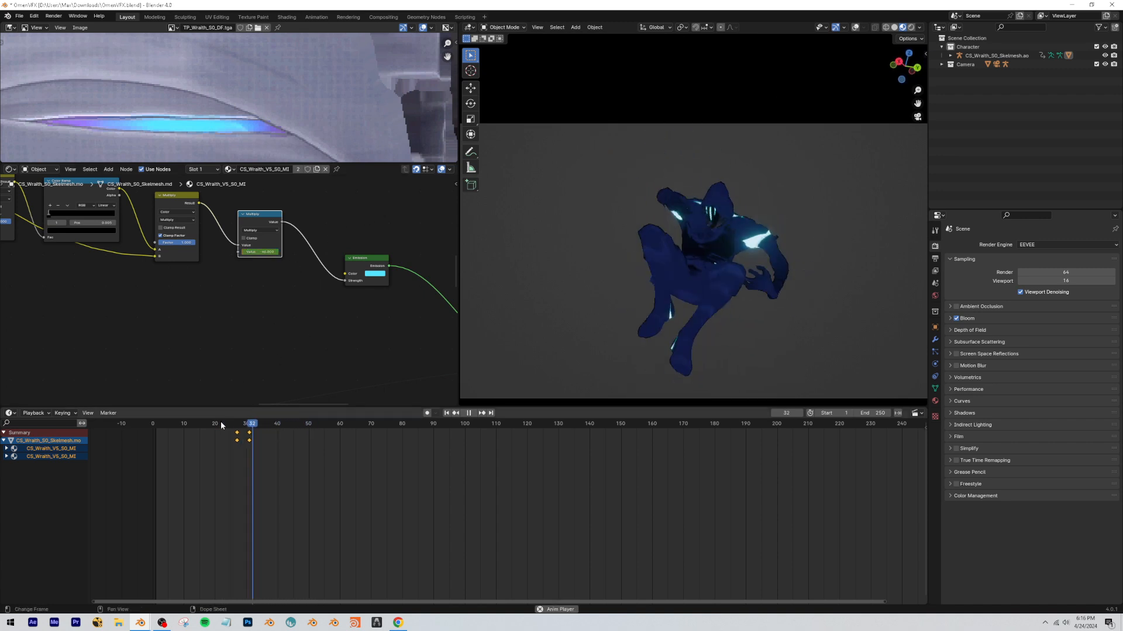
click(156, 425)
key(space)
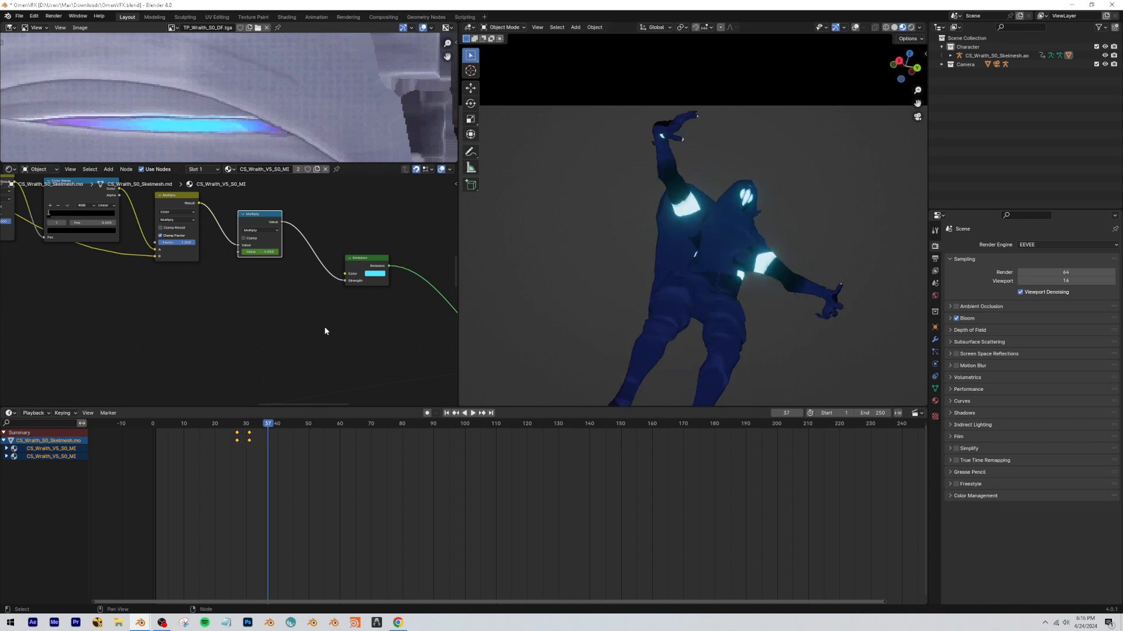
Save the OmenVFX.blend file.
scroll(305, 325, down, 4)
scroll(220, 302, down, 7)
middle_drag(219, 301, 344, 301)
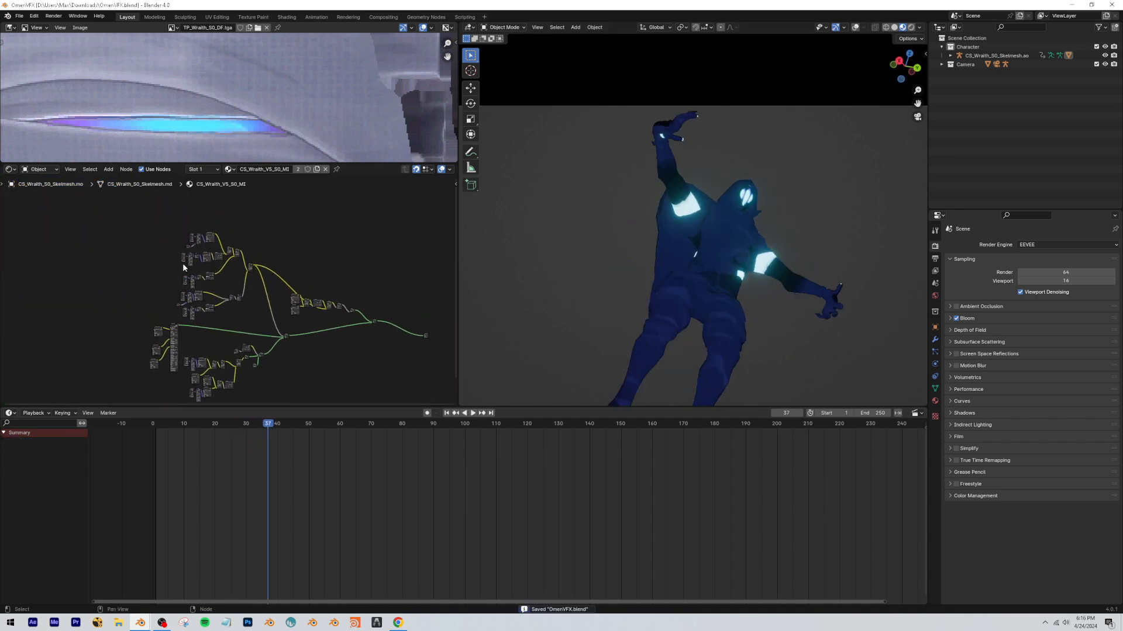
Move the whole group of color mask nodes up, away from the base material nodes.
scroll(343, 301, up, 3)
drag(124, 207, 268, 368)
key(shift+a)
key(Escape)
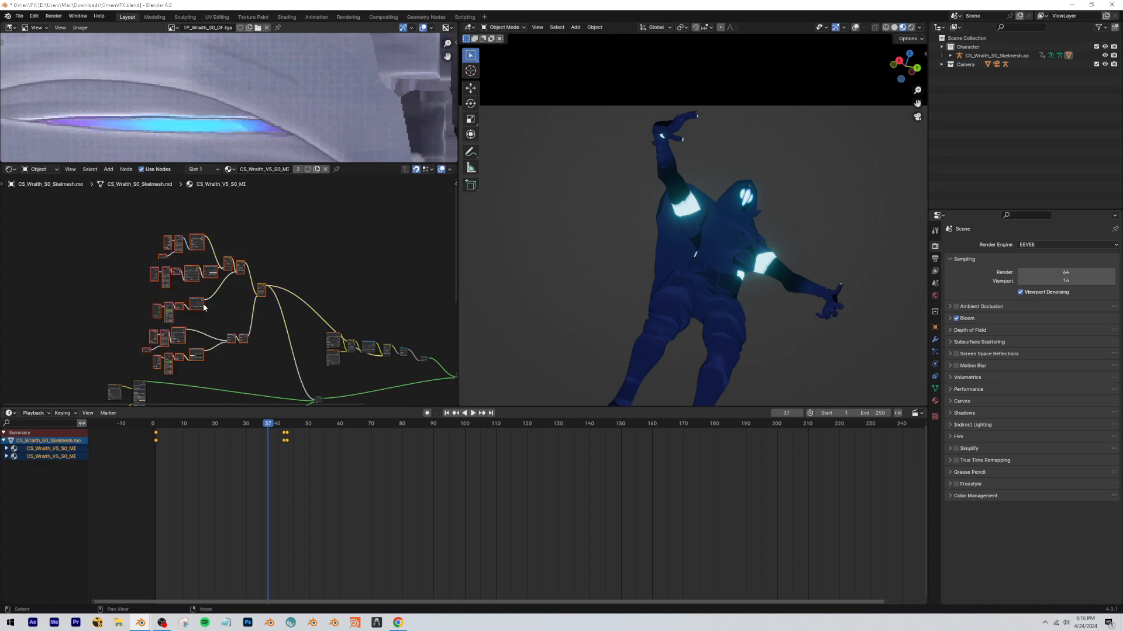
drag(134, 224, 265, 368)
key(g)
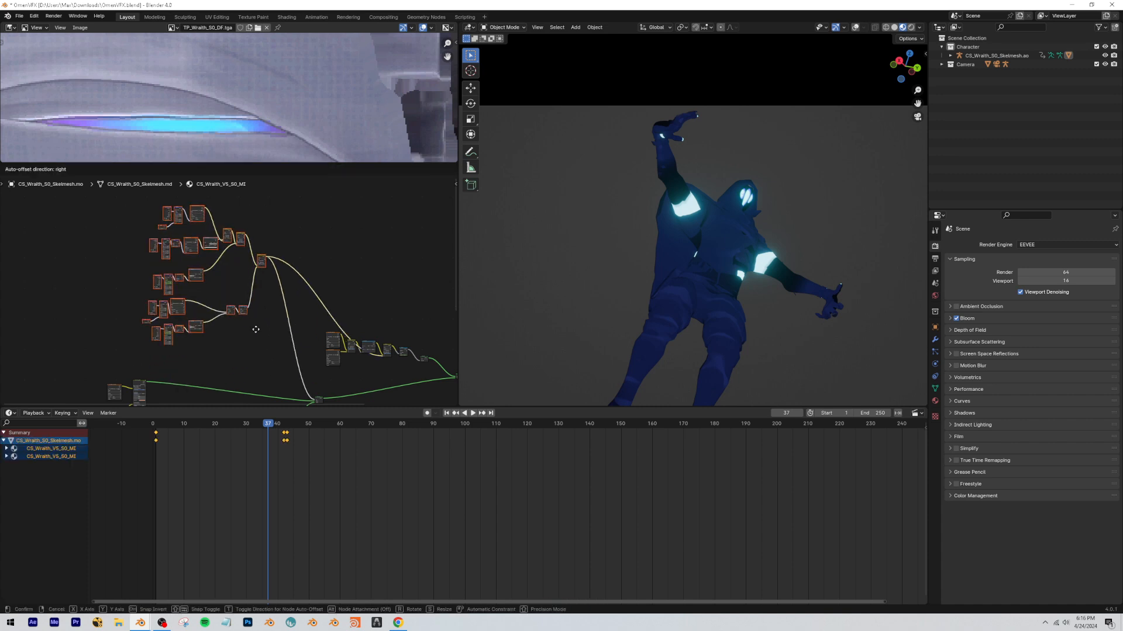
click(256, 346)
Add a Frame node beside the color mask nodes.
middle_drag(256, 346, 227, 269)
scroll(278, 310, up, 5)
middle_drag(279, 306, 348, 318)
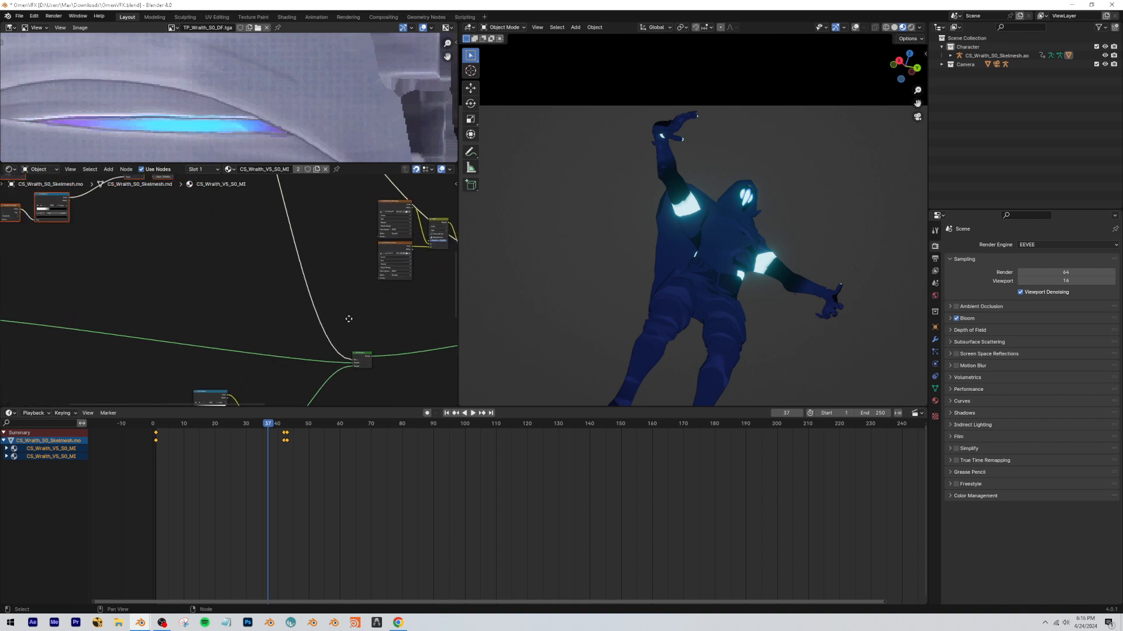
scroll(369, 360, up, 5)
middle_drag(372, 364, 208, 248)
scroll(207, 247, down, 4)
middle_drag(131, 243, 188, 303)
scroll(188, 304, down, 2)
middle_drag(117, 208, 258, 354)
scroll(234, 295, down, 2)
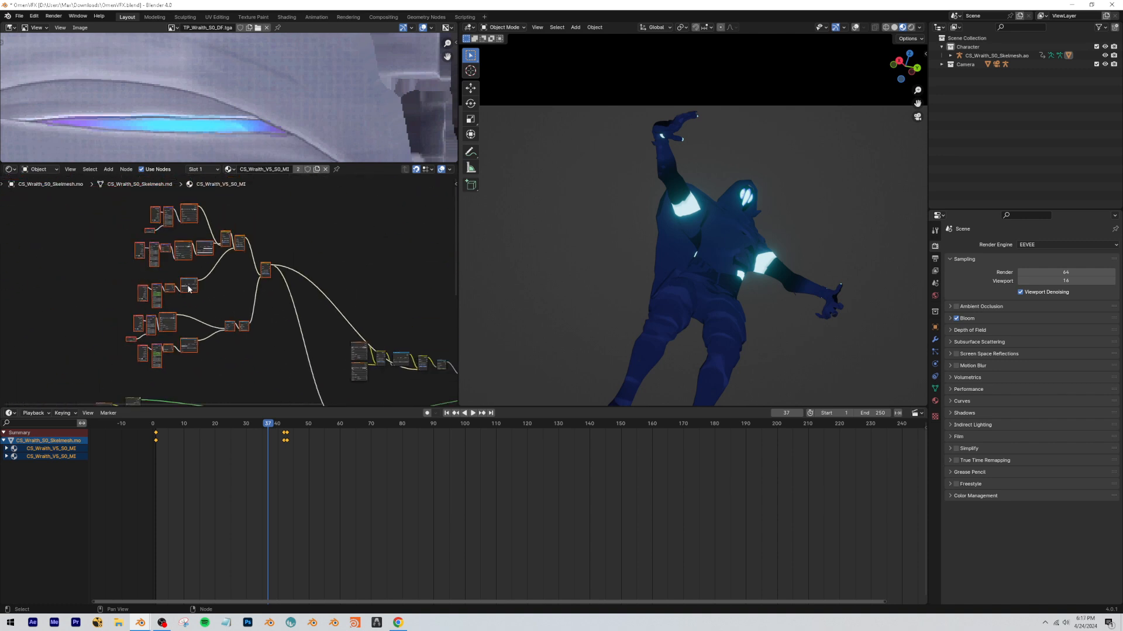
key(shift+a)
click(226, 385)
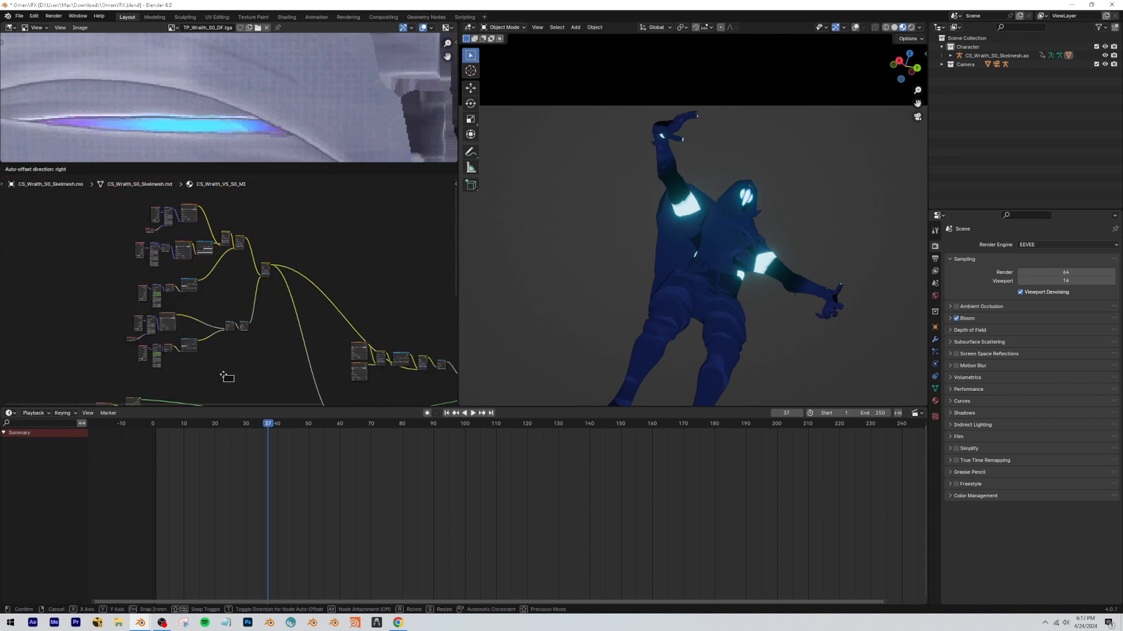
click(60, 271)
Put all the color mask nodes into the new frame and reposition the framed group above the base material.
drag(271, 377, 128, 216)
key(g)
click(67, 272)
key(g)
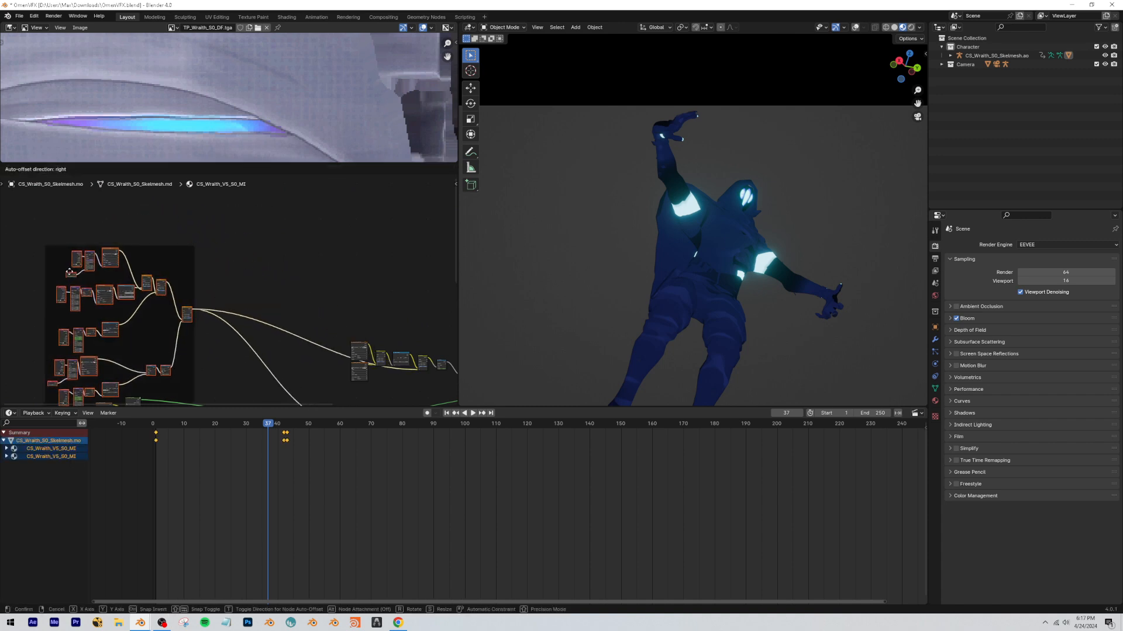
click(278, 226)
click(262, 212)
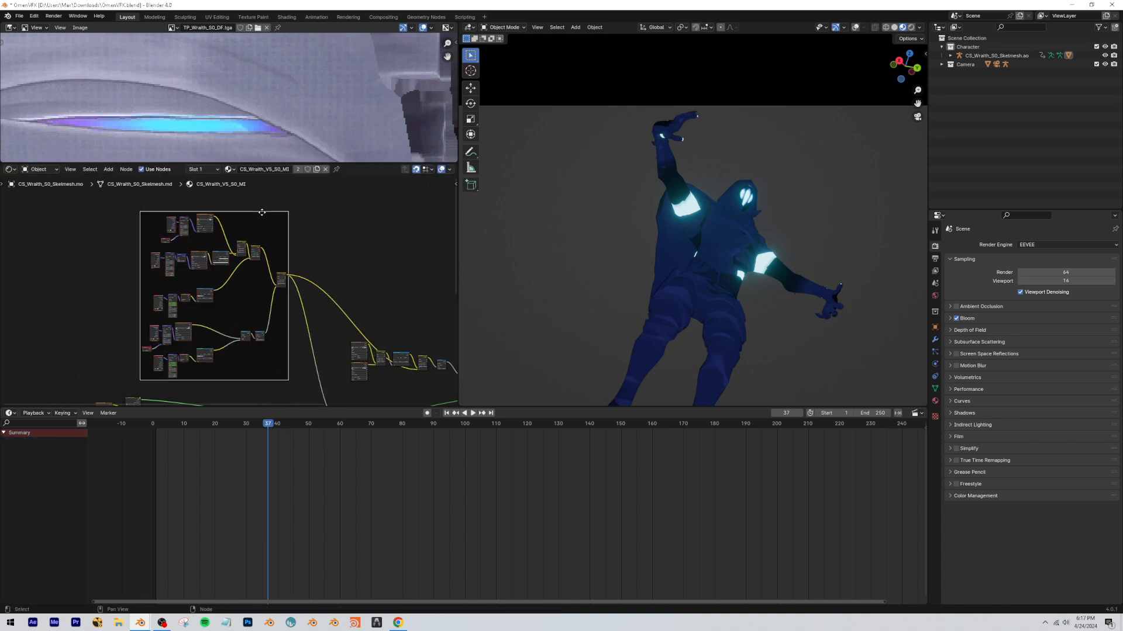
Label the frame Color Mask and set its label size to 64.
drag(458, 181, 456, 183)
click(455, 185)
click(451, 188)
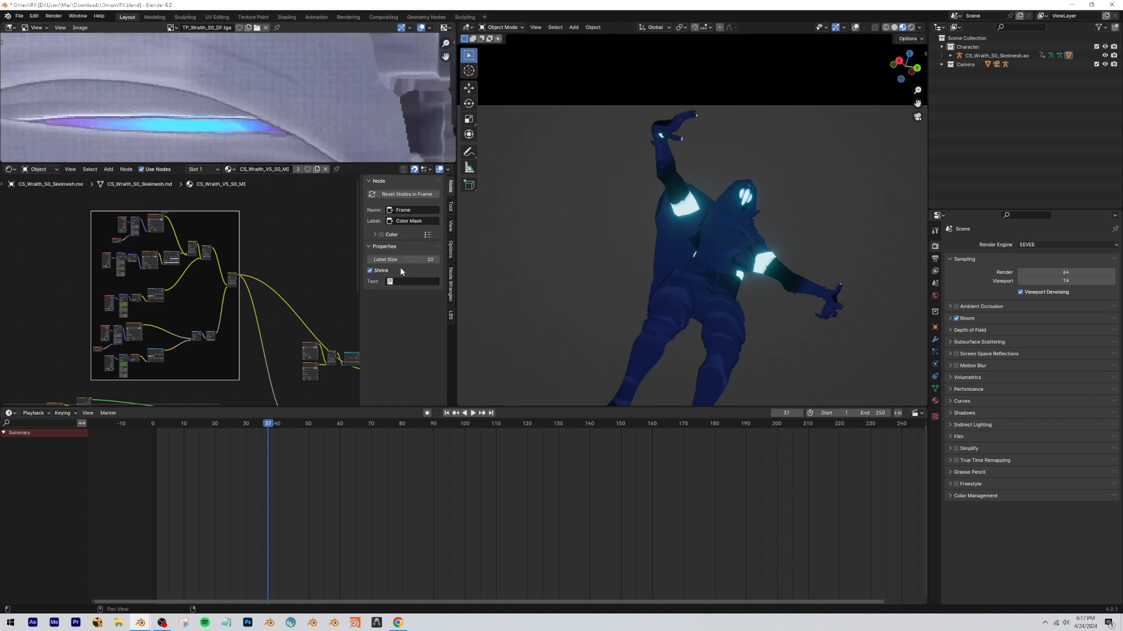
Duplicate the Color Mask frame and enclose the color node group below the base material in the copy.
click(187, 204)
key(shift+d)
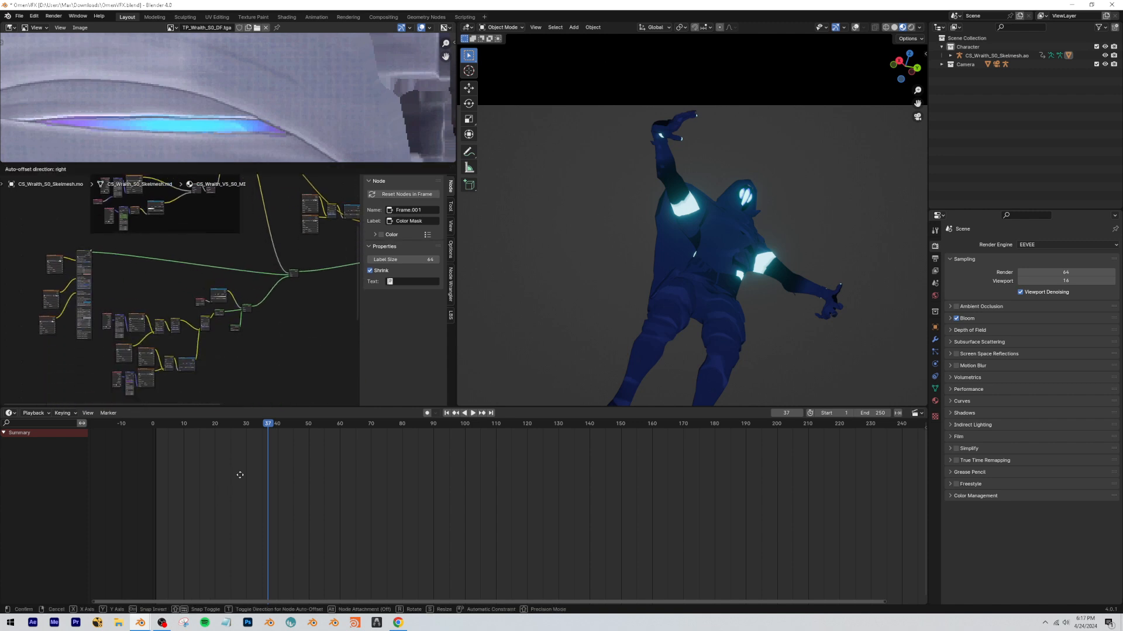
click(228, 325)
scroll(169, 369, down, 2)
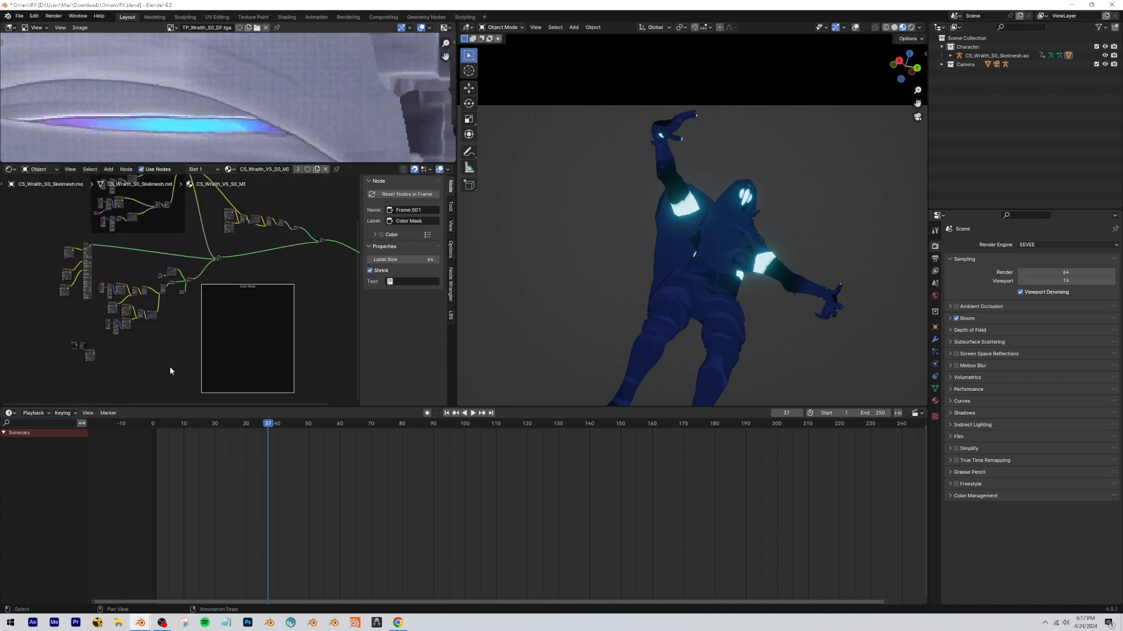
drag(107, 338, 191, 271)
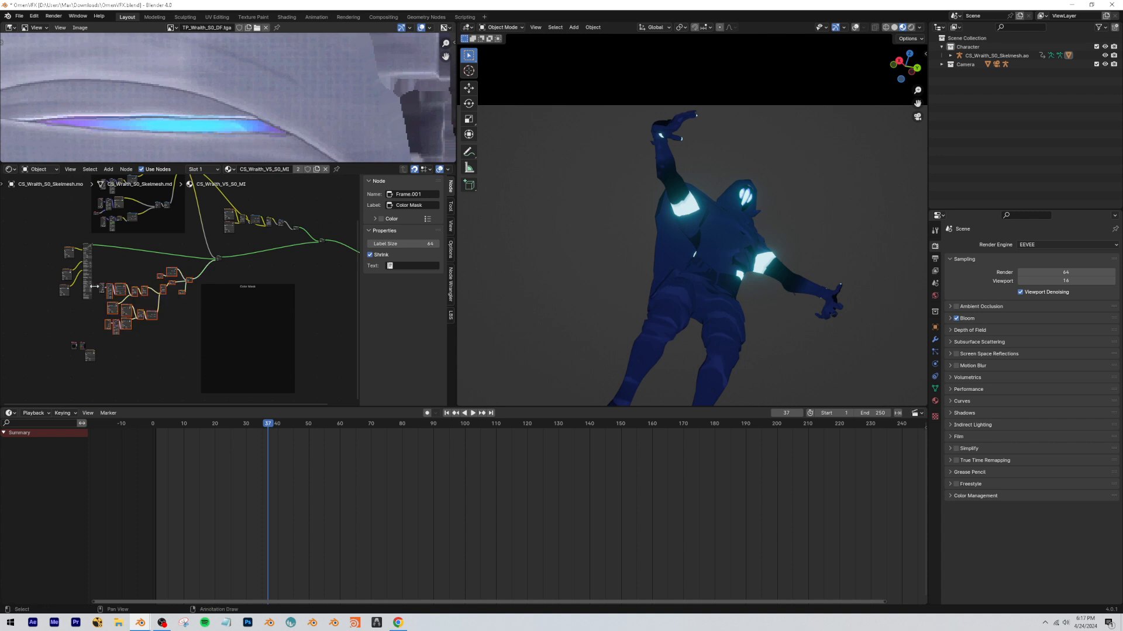
mouse_move(103, 284)
mouse_down()
mouse_move(194, 300)
mouse_move(102, 303)
mouse_up()
click(135, 278)
scroll(181, 290, up, 6)
middle_drag(181, 291, 202, 294)
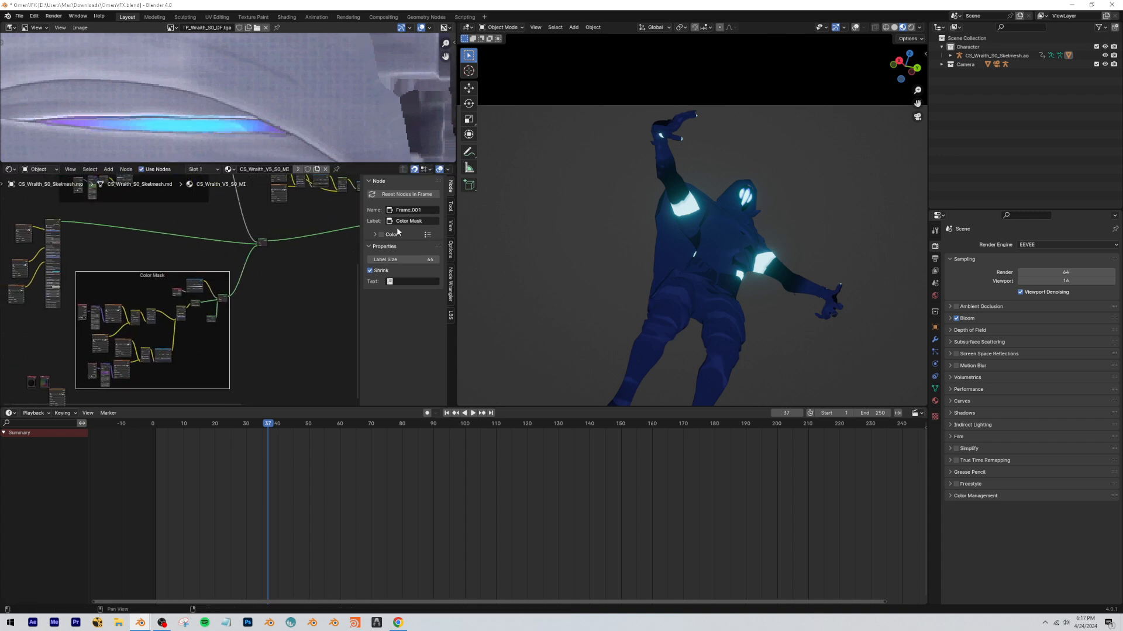
Change the label of the frame around the color nodes to Color.
click(418, 221)
text(C)
text(olor)
key(Return)
Duplicate the Color frame and place the empty copy above the glow nodes.
scroll(279, 283, down, 5)
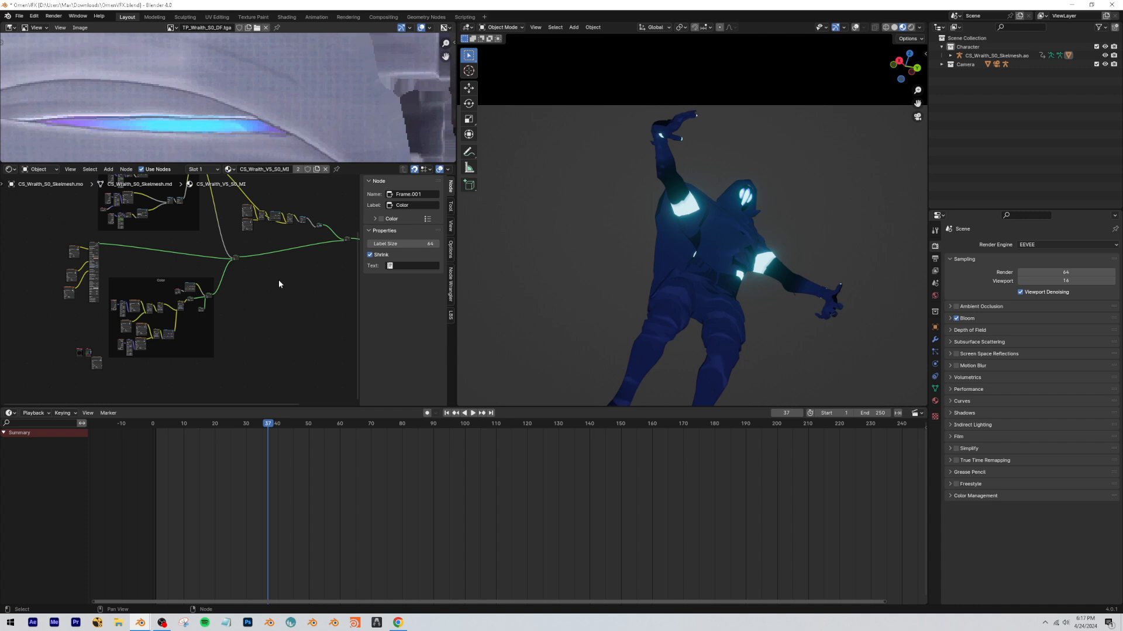
middle_drag(279, 283, 254, 300)
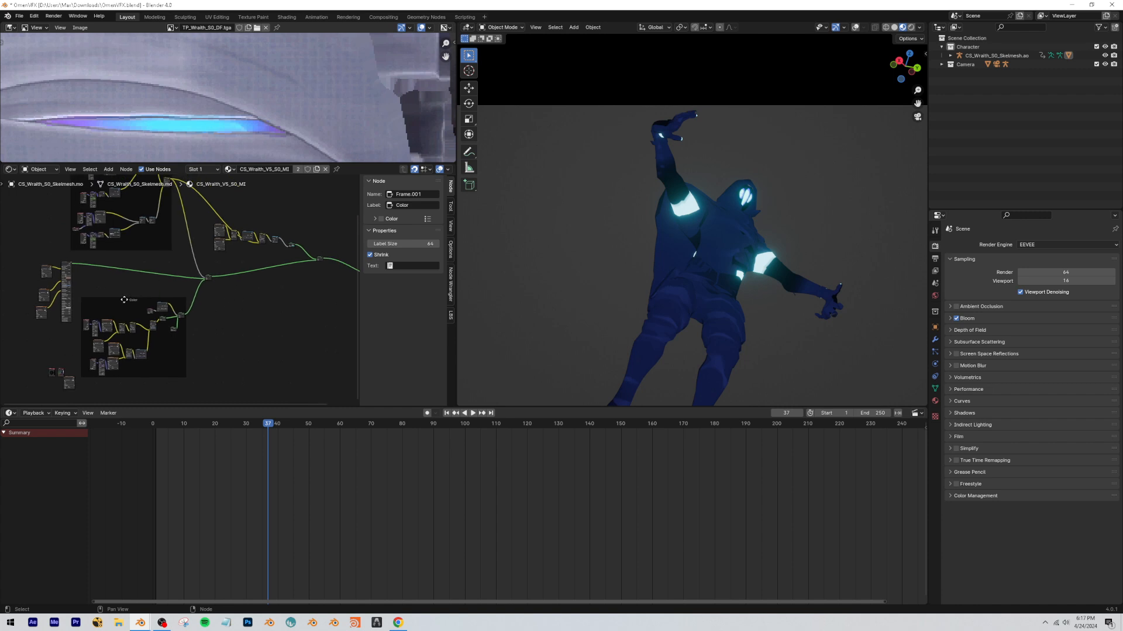
click(121, 301)
key(shift+d)
click(279, 210)
middle_drag(250, 191, 194, 179)
Enclose the glow nodes in the empty frame and label it Emmision.
drag(145, 270, 249, 316)
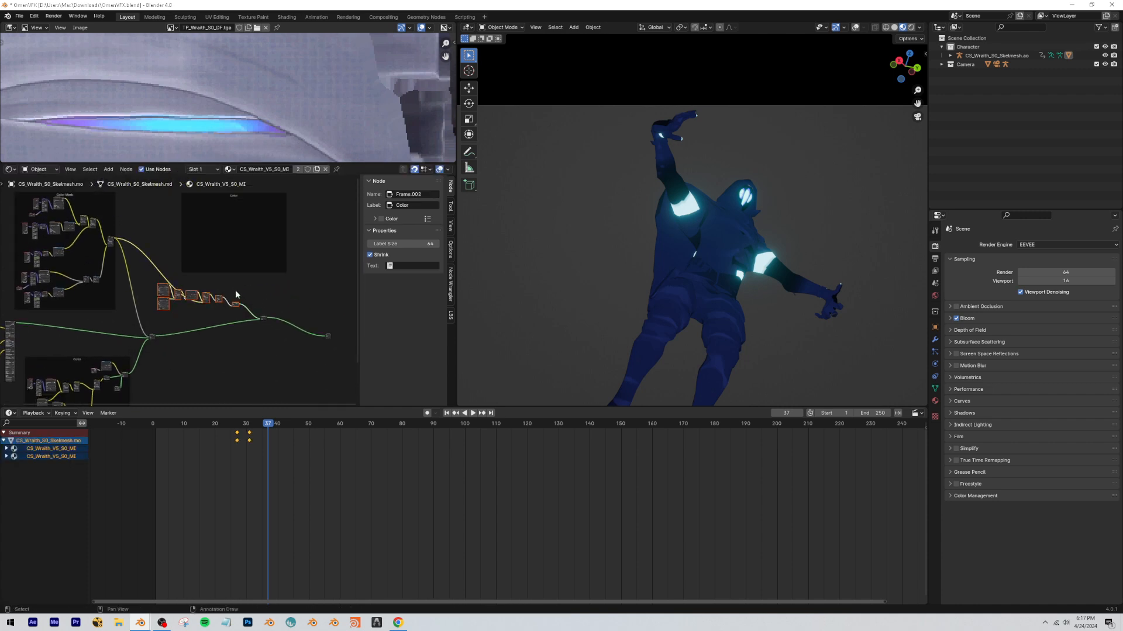
key(g)
click(262, 226)
drag(244, 224, 217, 283)
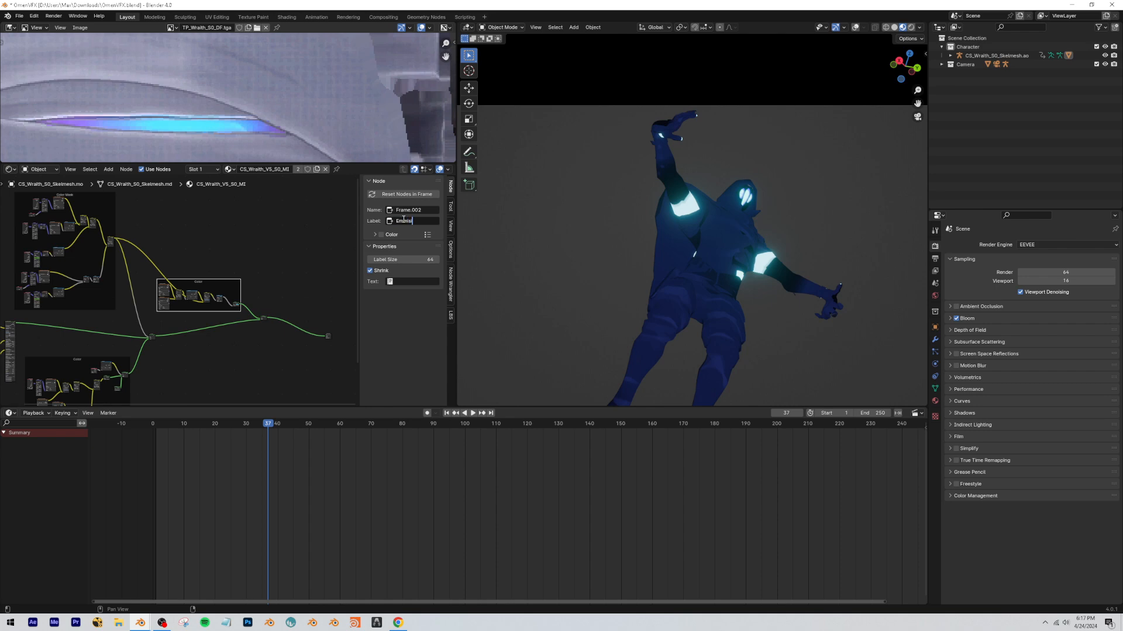
key(Return)
Review the framed node tree at full size, from the base material and frames through to the Material Output.
scroll(243, 253, up, 3)
key(ctrl+space)
scroll(263, 257, down, 3)
middle_drag(919, 300, 932, 212)
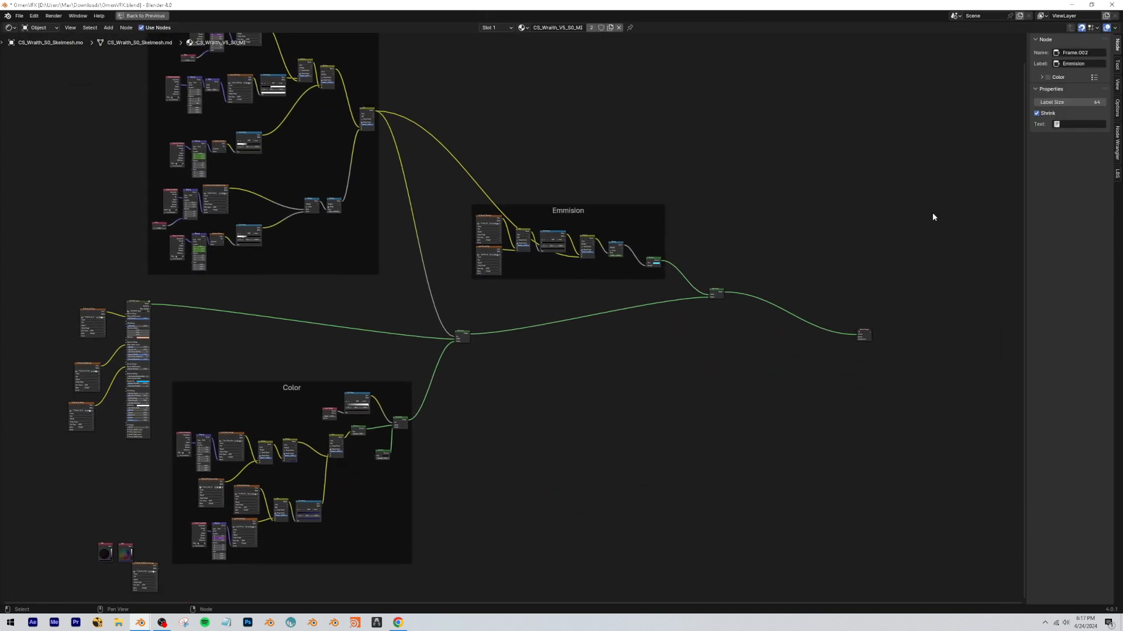
scroll(383, 395, down, 2)
drag(312, 503, 259, 447)
middle_drag(679, 257, 559, 298)
scroll(559, 298, up, 8)
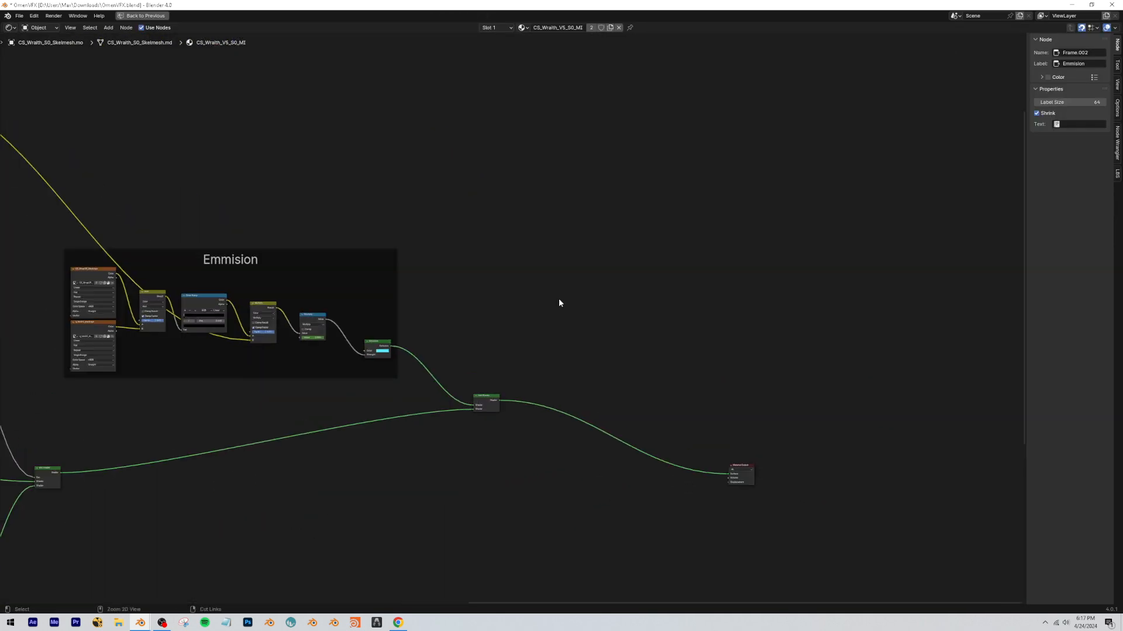
key(ctrl+space)
scroll(767, 241, up, 7)
scroll(768, 243, down, 6)
scroll(182, 288, up, 6)
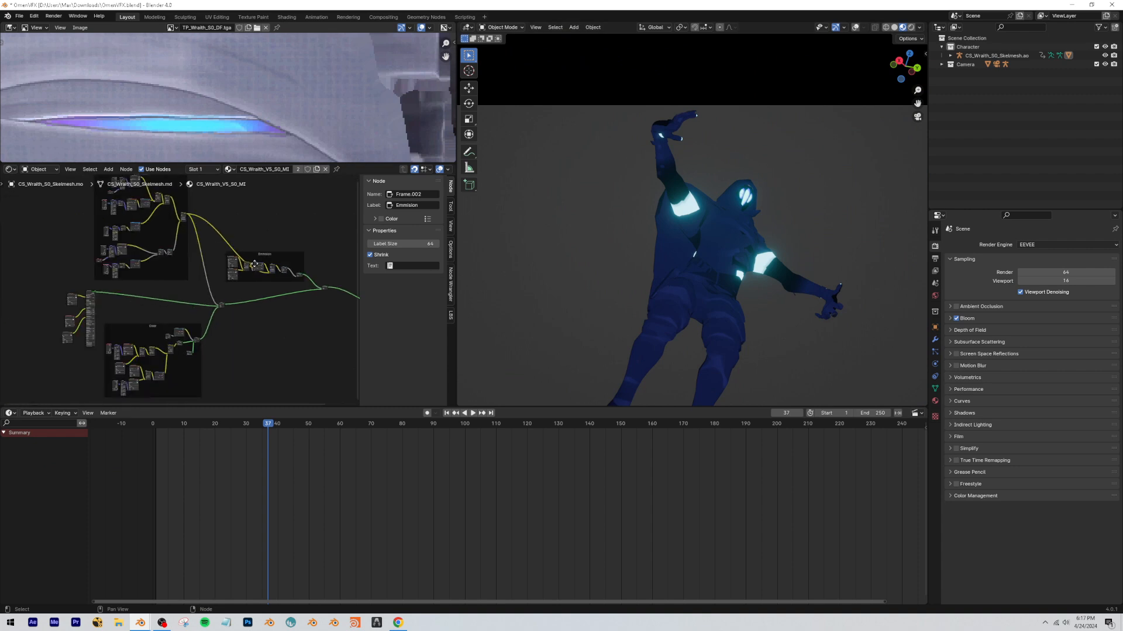
Preview the base color image texture alone on the character up close, and restore the Add Shader output.
scroll(183, 289, down, 1)
middle_drag(728, 246, 676, 237)
scroll(675, 192, up, 8)
scroll(675, 192, down, 1)
scroll(183, 269, down, 1)
ctrl+shift+click(135, 246)
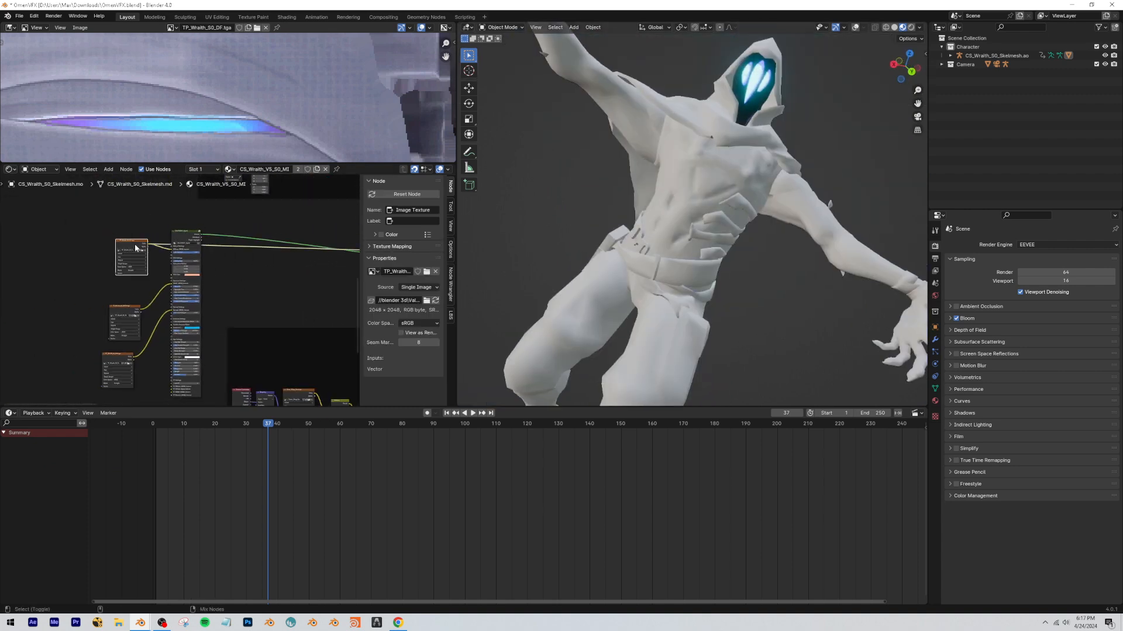
scroll(286, 261, down, 4)
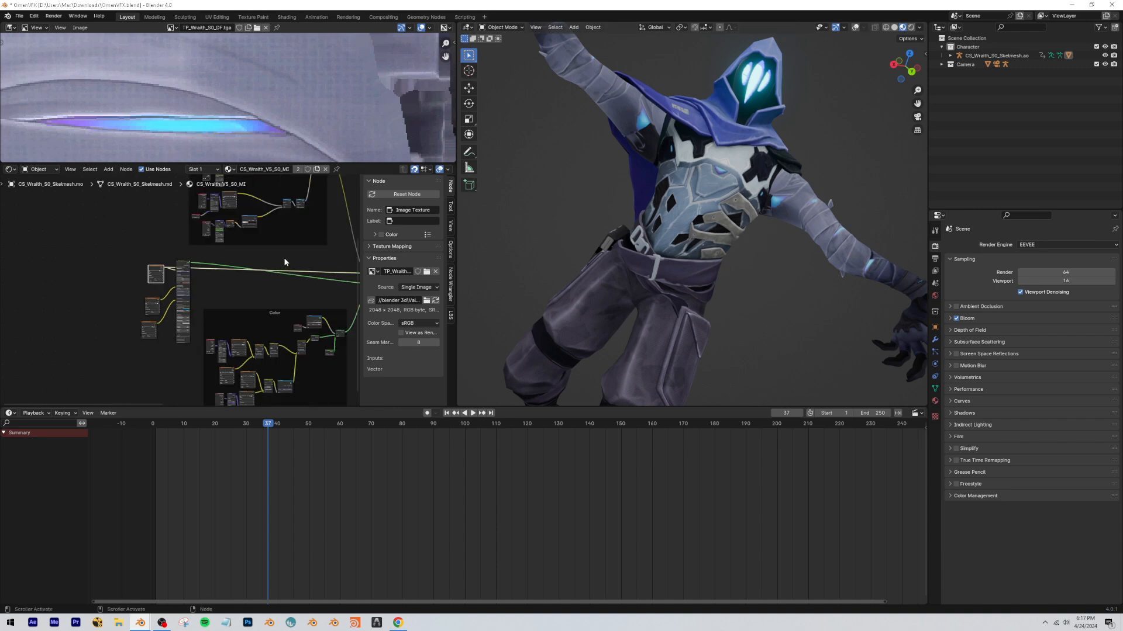
middle_drag(286, 261, 53, 279)
middle_drag(216, 260, 134, 249)
scroll(216, 261, up, 2)
ctrl+shift+click(305, 262)
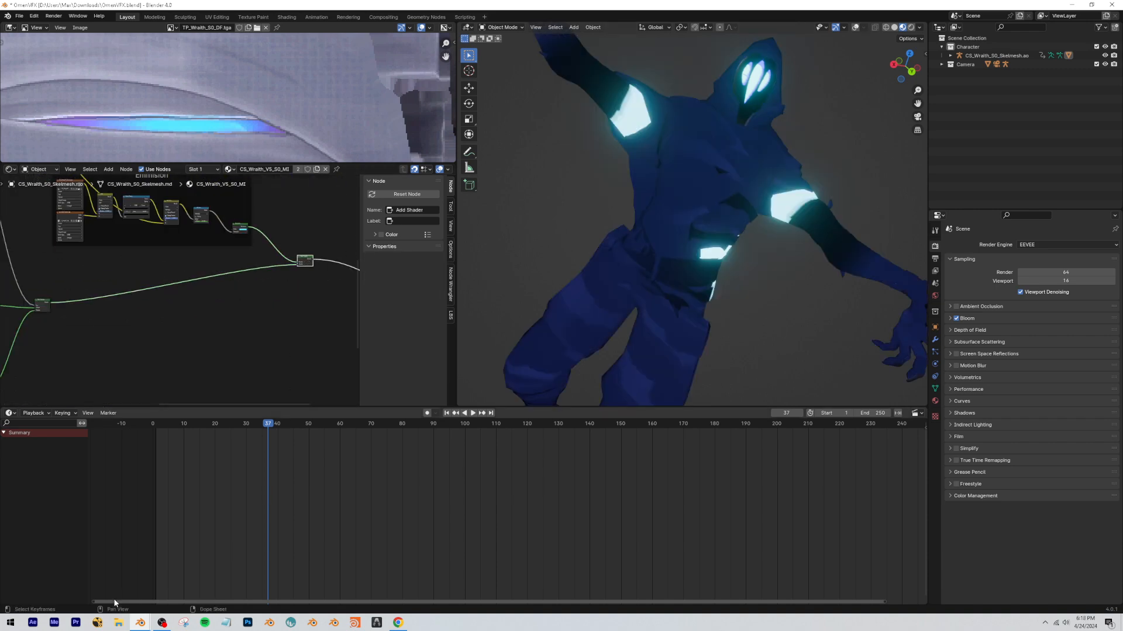
Switch to File Explorer and open the Omen_Overlays folder inside the Wraith's S0 3P Materials folder.
click(1119, 5)
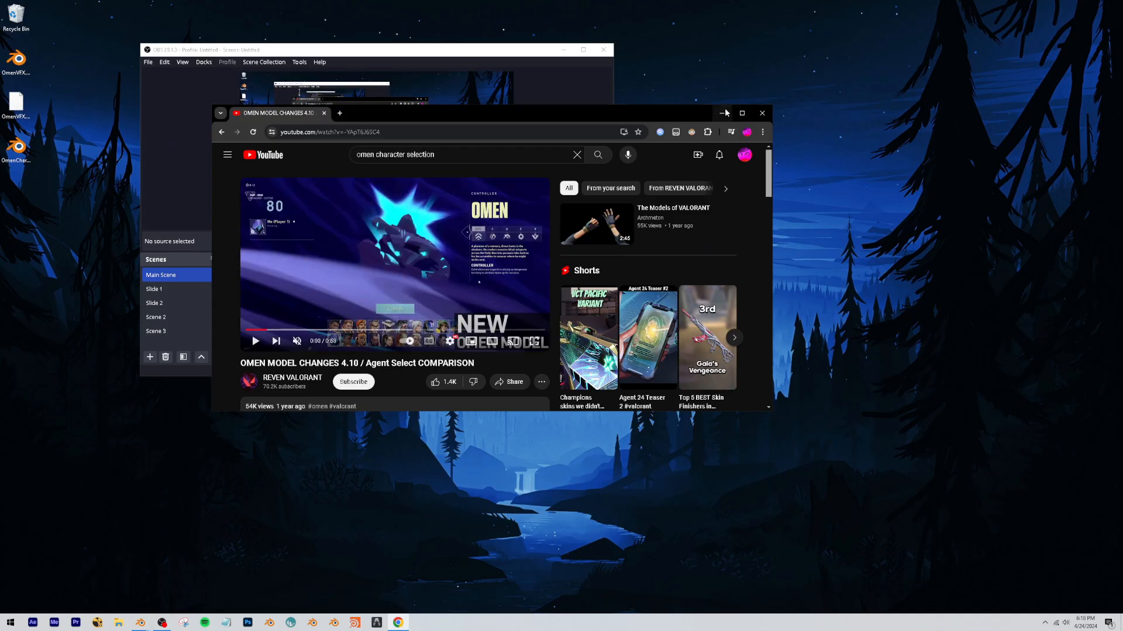
click(722, 113)
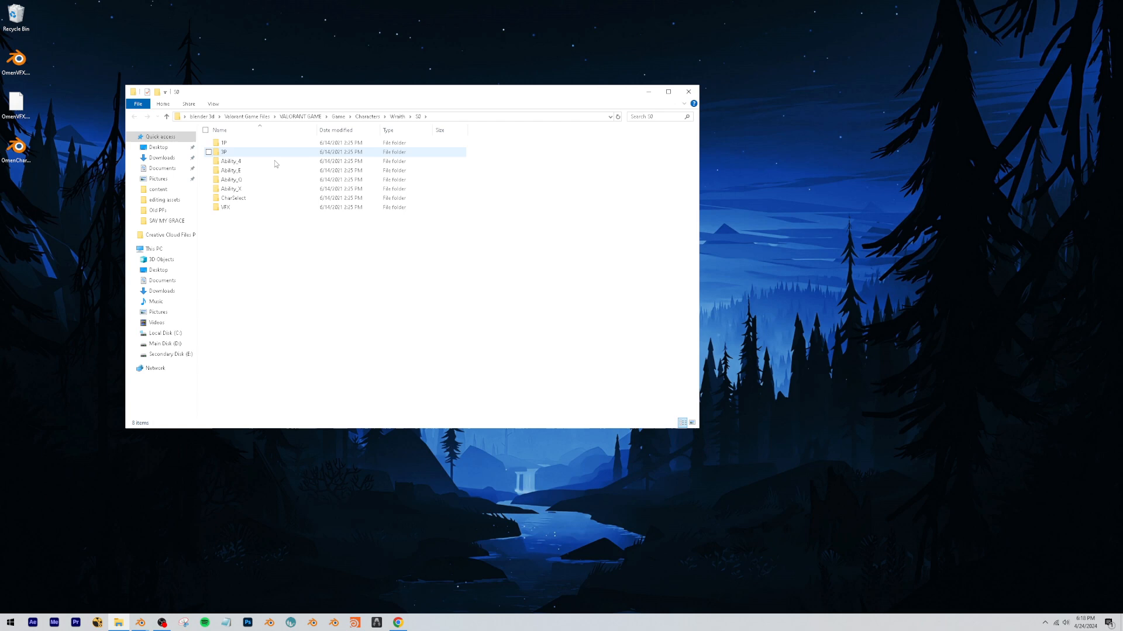
drag(222, 96, 256, 107)
double_click(258, 162)
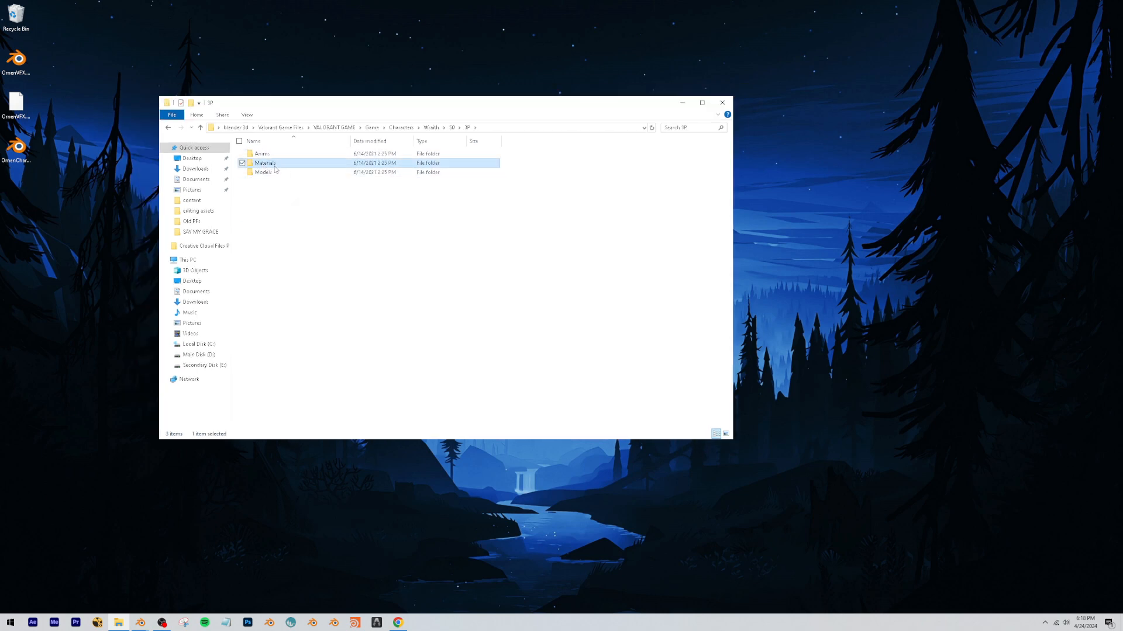
double_click(274, 165)
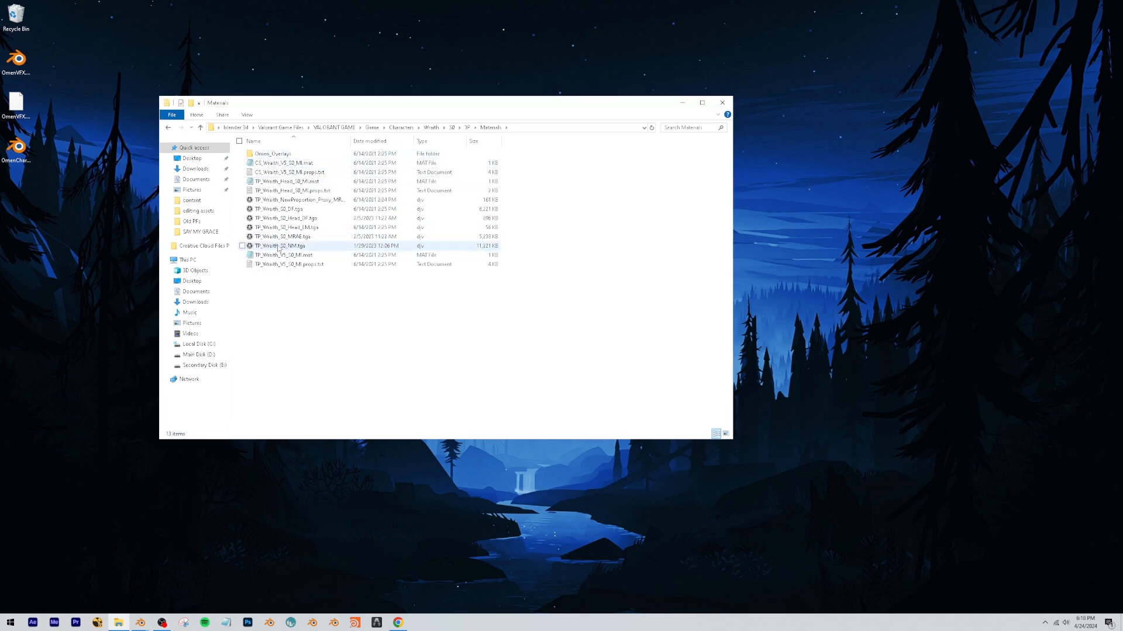
double_click(273, 154)
Bring TP_Wraith_S0_MAT_Emissive.tga into Blender's shader editor as an image texture node beside the Emmision frame.
click(298, 275)
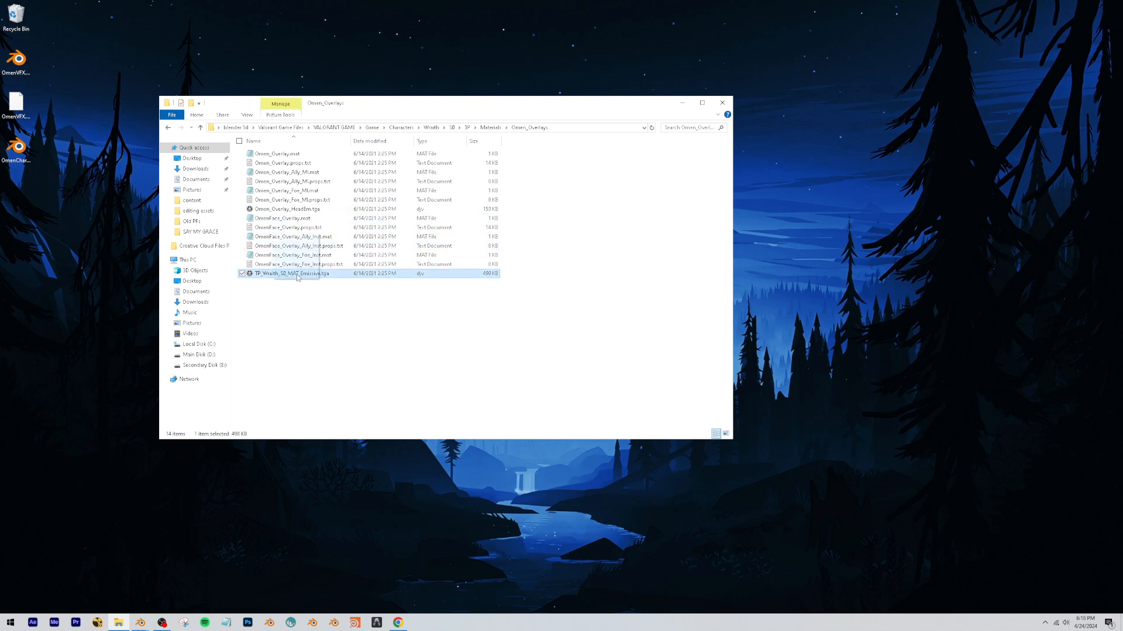
click(582, 128)
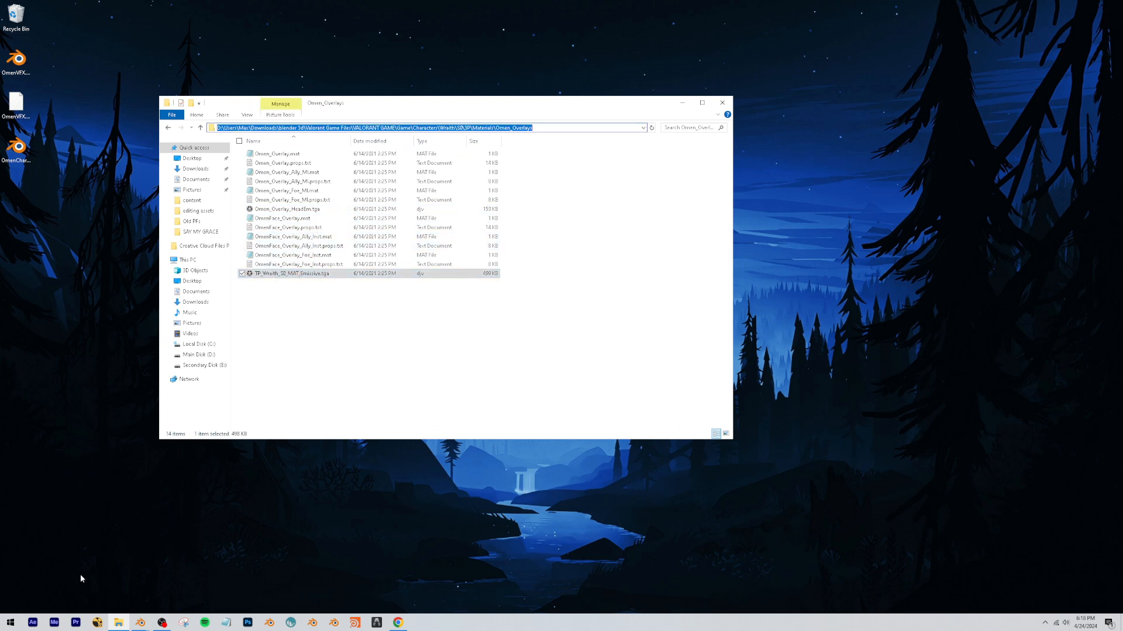
drag(274, 274, 237, 276)
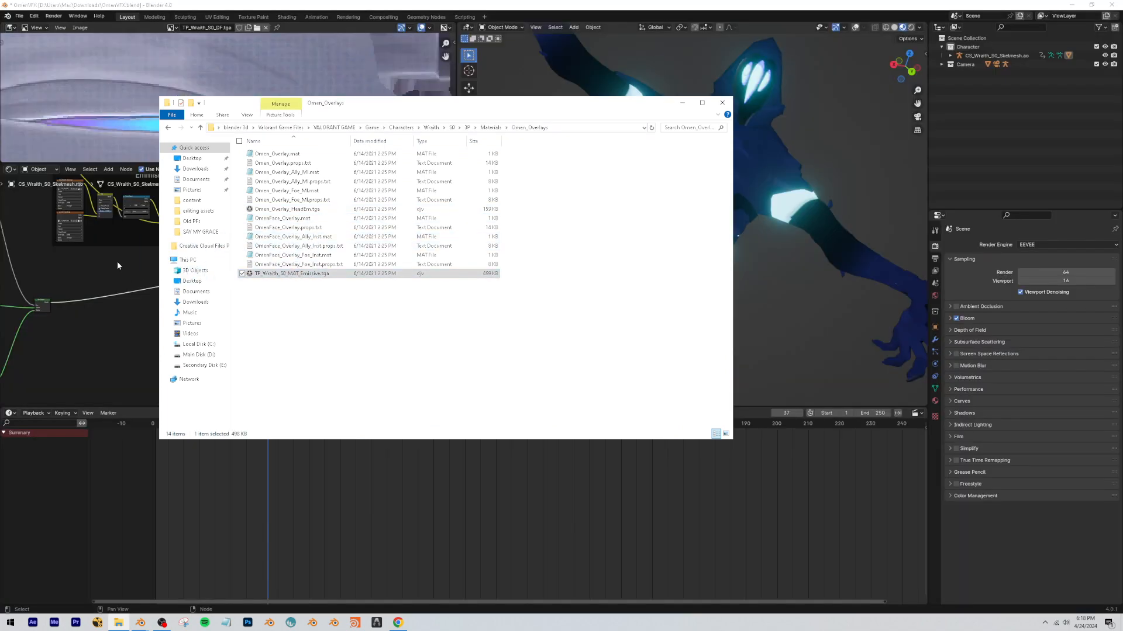
drag(117, 265, 214, 221)
scroll(160, 269, up, 3)
scroll(182, 286, down, 3)
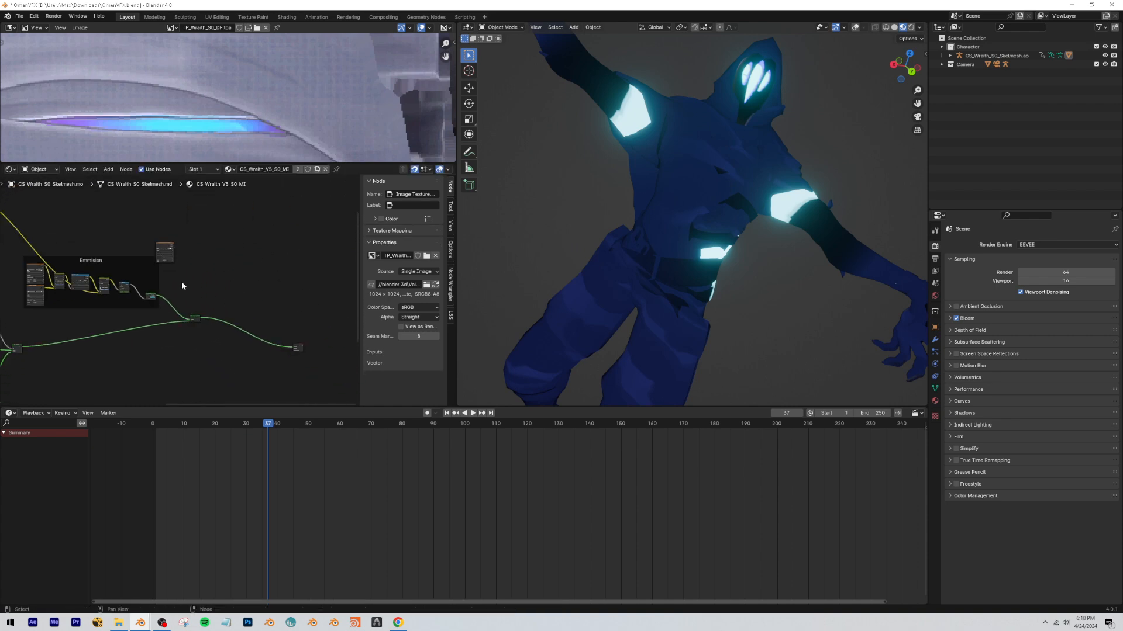
Examine how the Emmision, Color and base material groups connect before the Material Output.
drag(23, 252, 155, 317)
drag(159, 316, 115, 243)
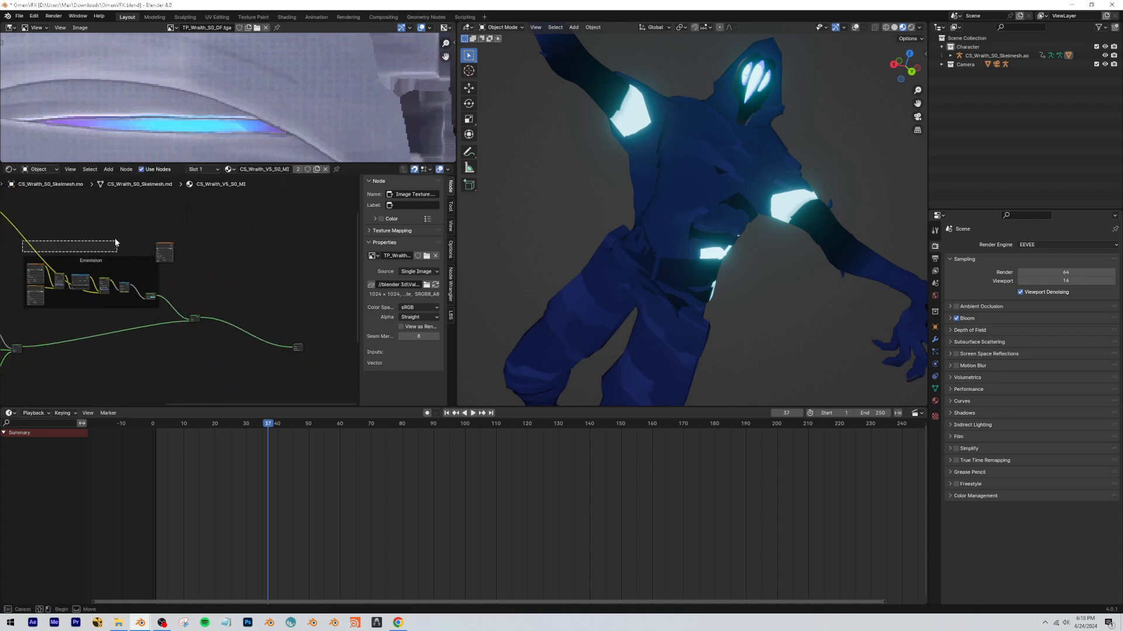
scroll(171, 271, up, 1)
middle_drag(174, 282, 224, 280)
scroll(231, 272, down, 4)
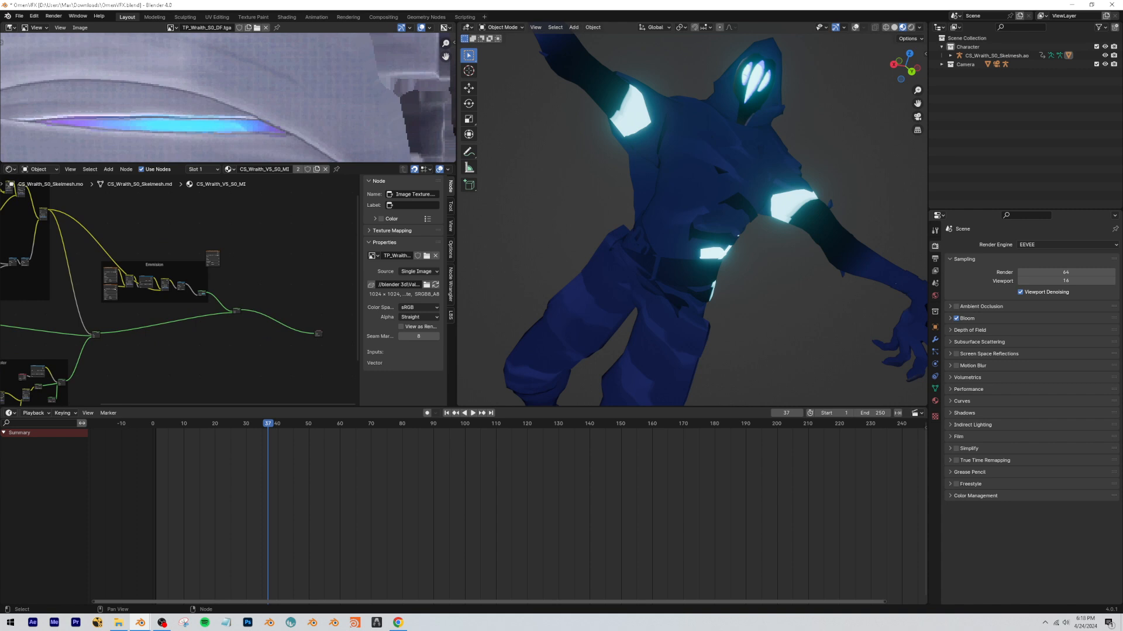
drag(238, 247, 239, 247)
middle_drag(146, 272, 255, 266)
scroll(129, 313, up, 7)
middle_drag(47, 322, 168, 305)
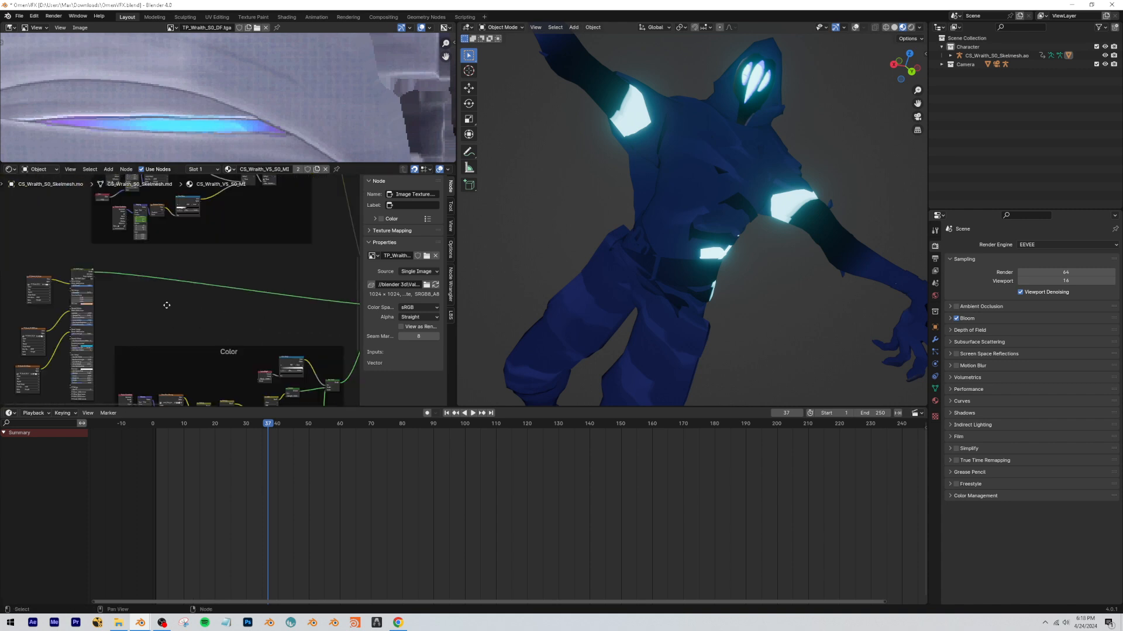
middle_drag(327, 258, 113, 306)
middle_drag(351, 278, 199, 240)
scroll(149, 315, down, 2)
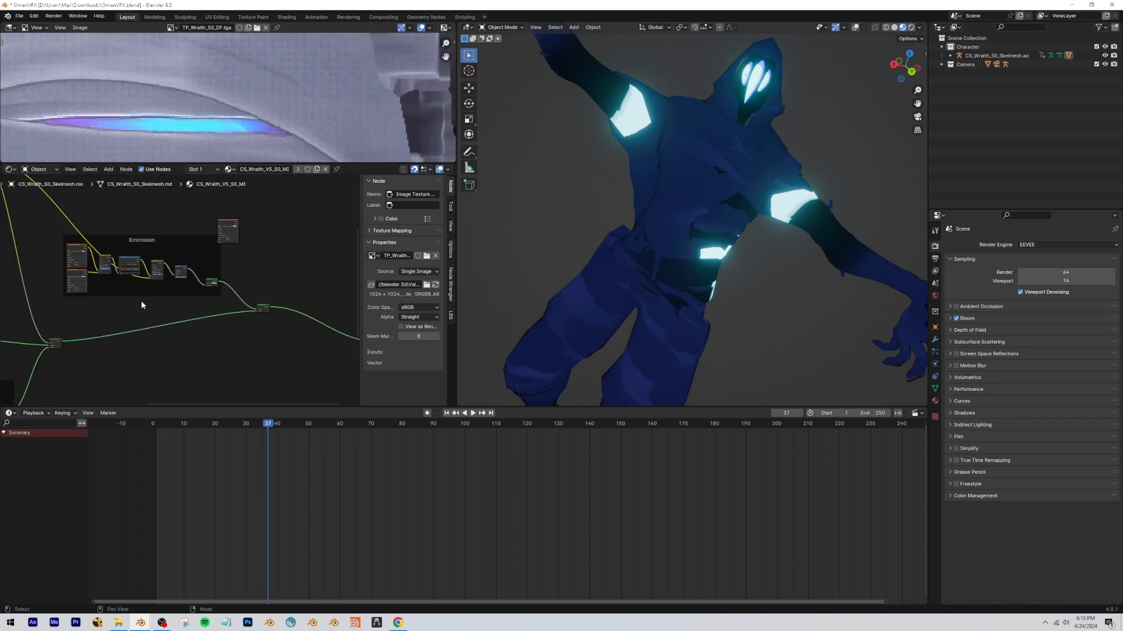
scroll(110, 303, down, 2)
drag(85, 285, 28, 311)
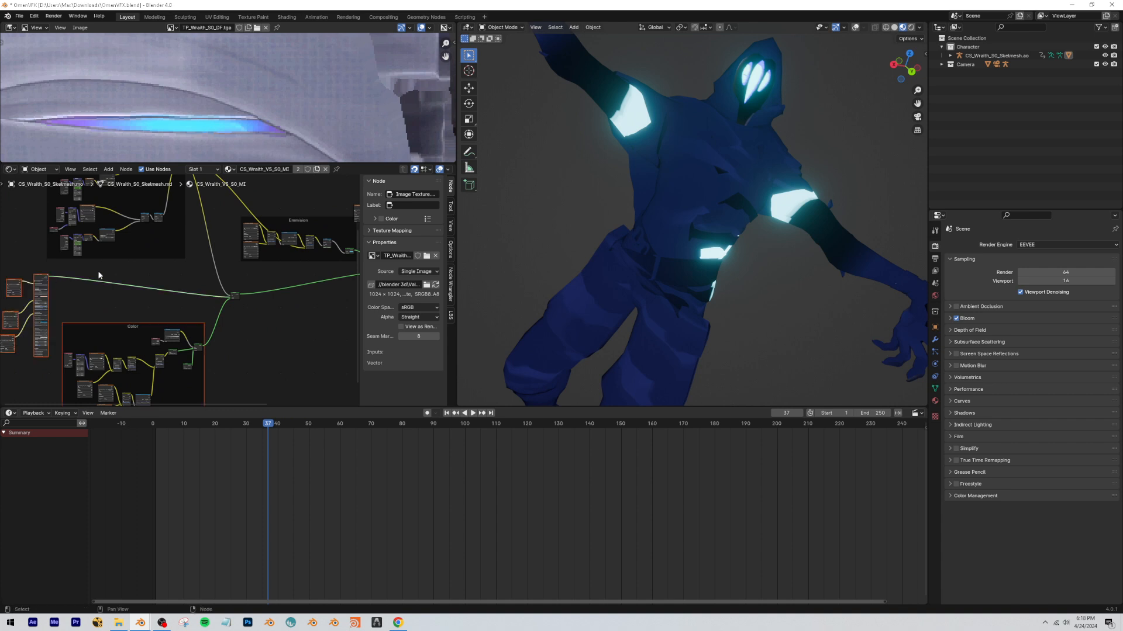
Duplicate the Add Shader node, insert the copy between the existing Add Shader and the Material Output, and line up the output node.
scroll(238, 258, up, 3)
middle_drag(238, 257, 152, 283)
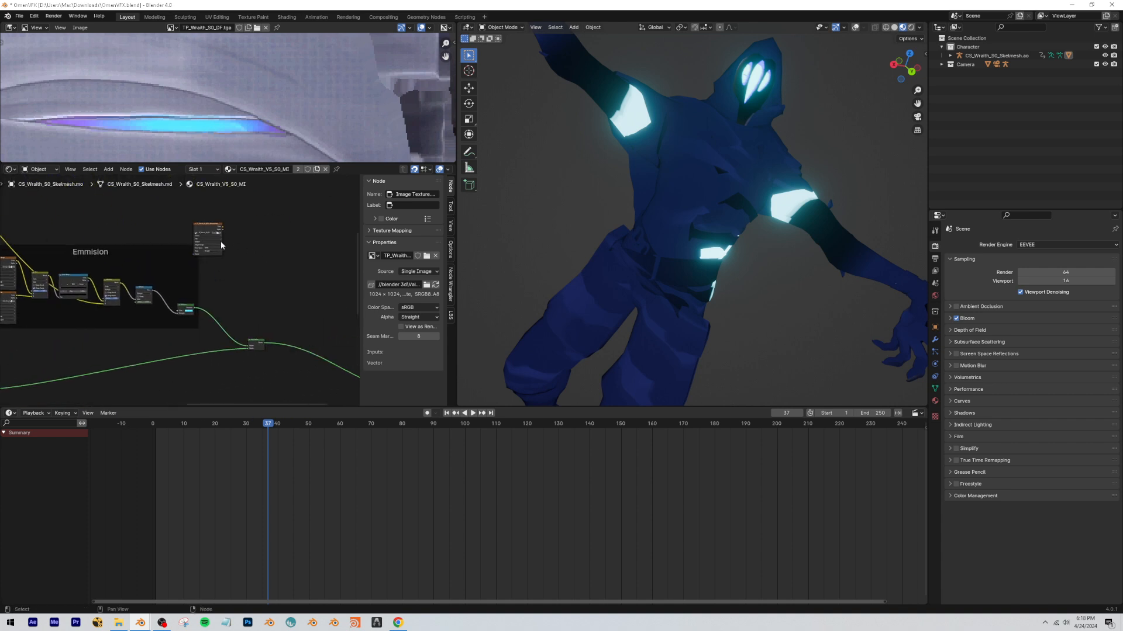
scroll(242, 356, down, 2)
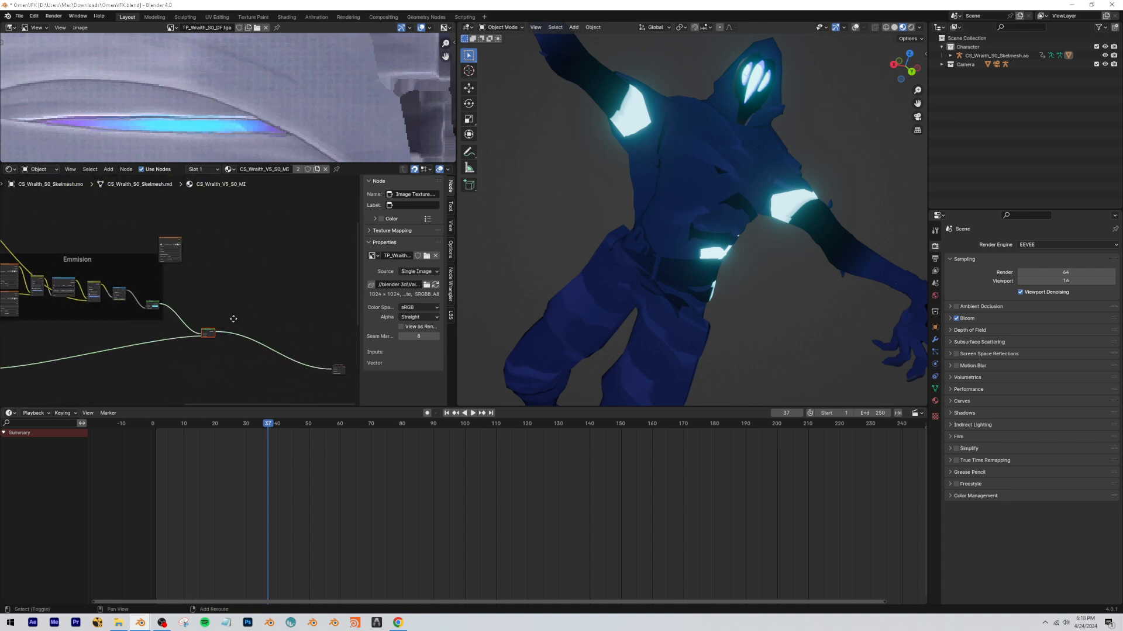
key(shift+d)
click(267, 325)
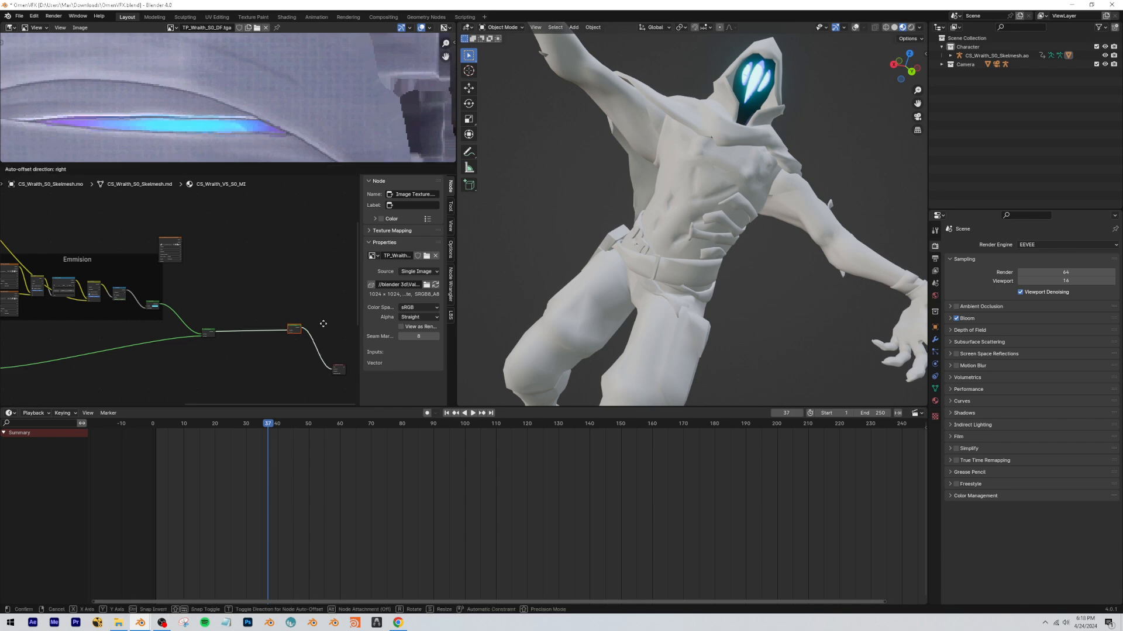
click(271, 326)
middle_drag(323, 294, 281, 281)
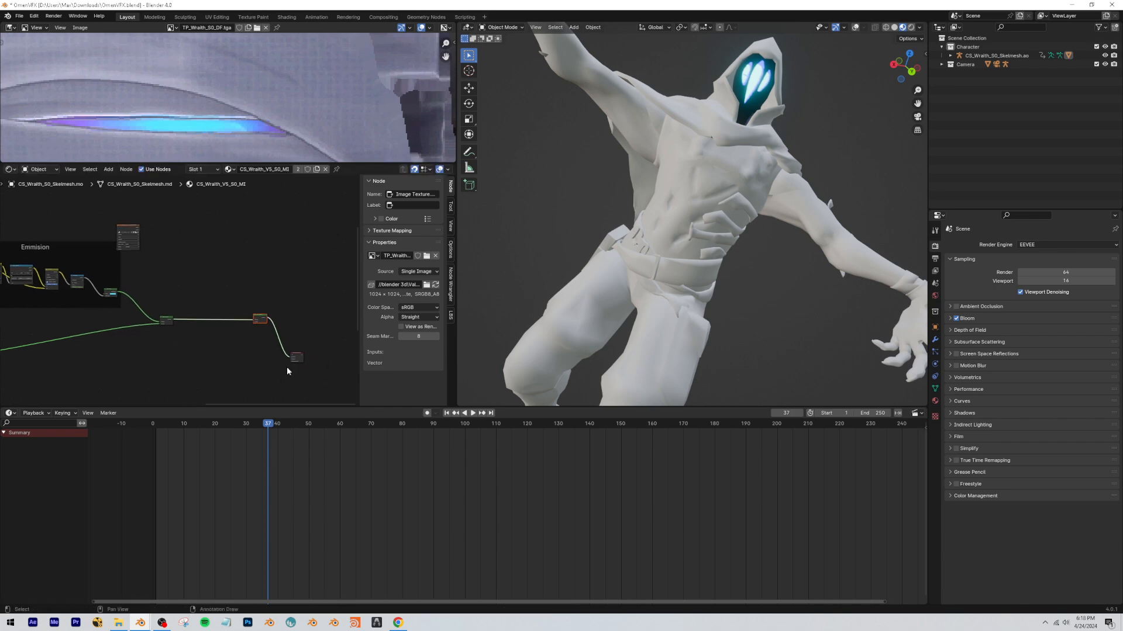
click(302, 357)
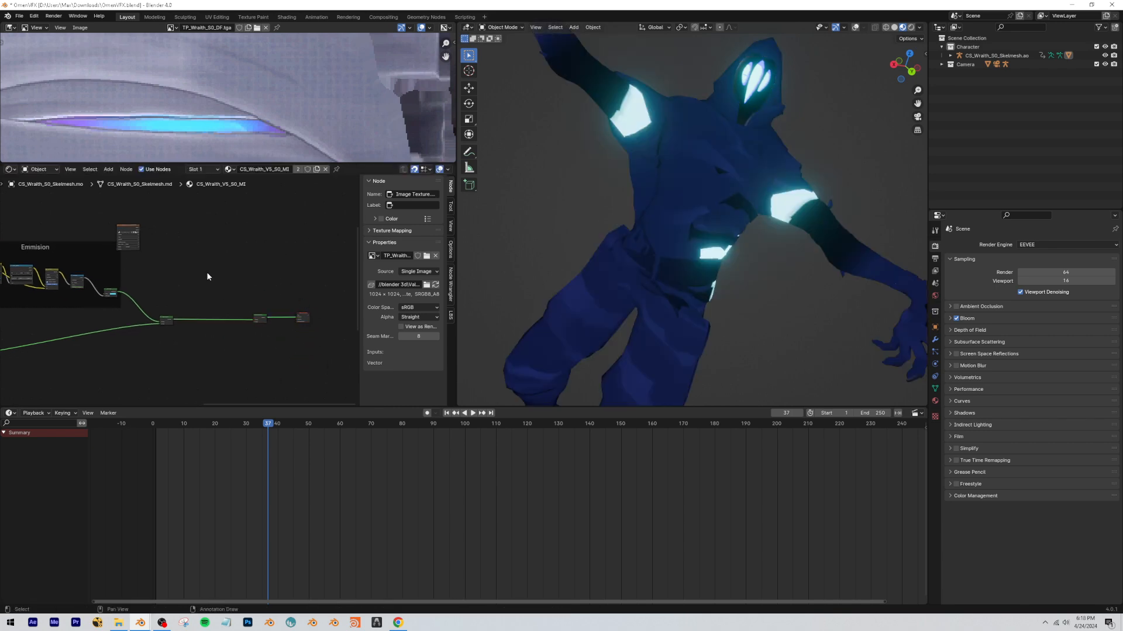
Preview the TP_Wraith_S0_MAT_Emissive.tga texture on the character and add a Color Ramp after it.
scroll(207, 277, up, 2)
ctrl+shift+click(222, 260)
scroll(225, 258, up, 3)
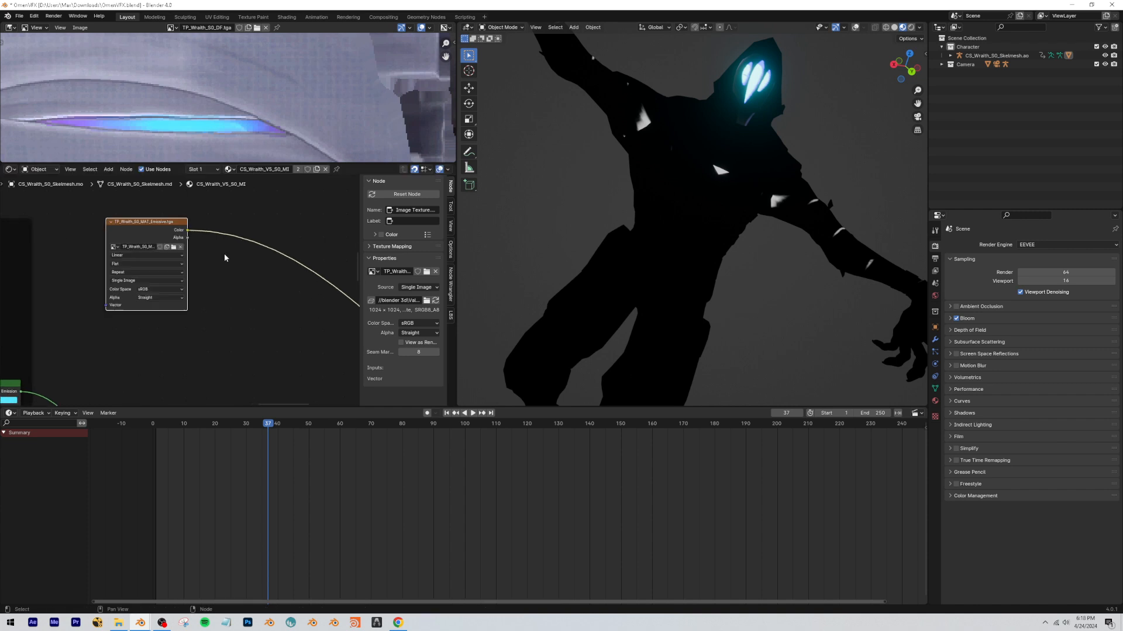
middle_drag(225, 258, 166, 271)
key(shift+a)
text(color ram)
key(Return)
scroll(167, 260, up, 2)
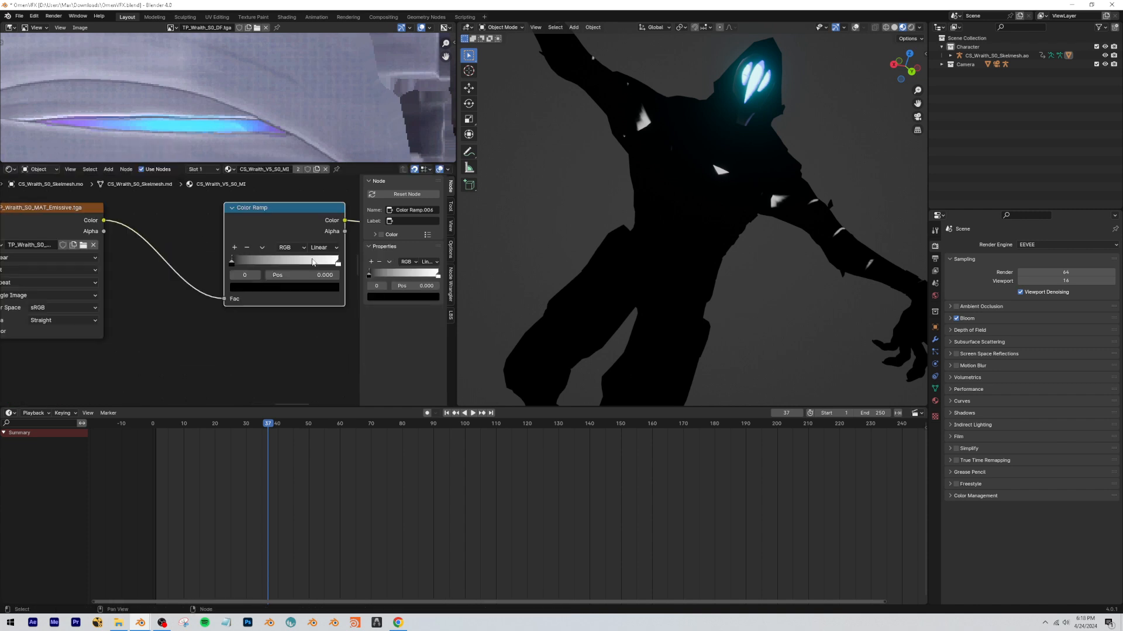
Set the Color Ramp's white stop to position 0.018 and check the glow mask on the character.
click(285, 265)
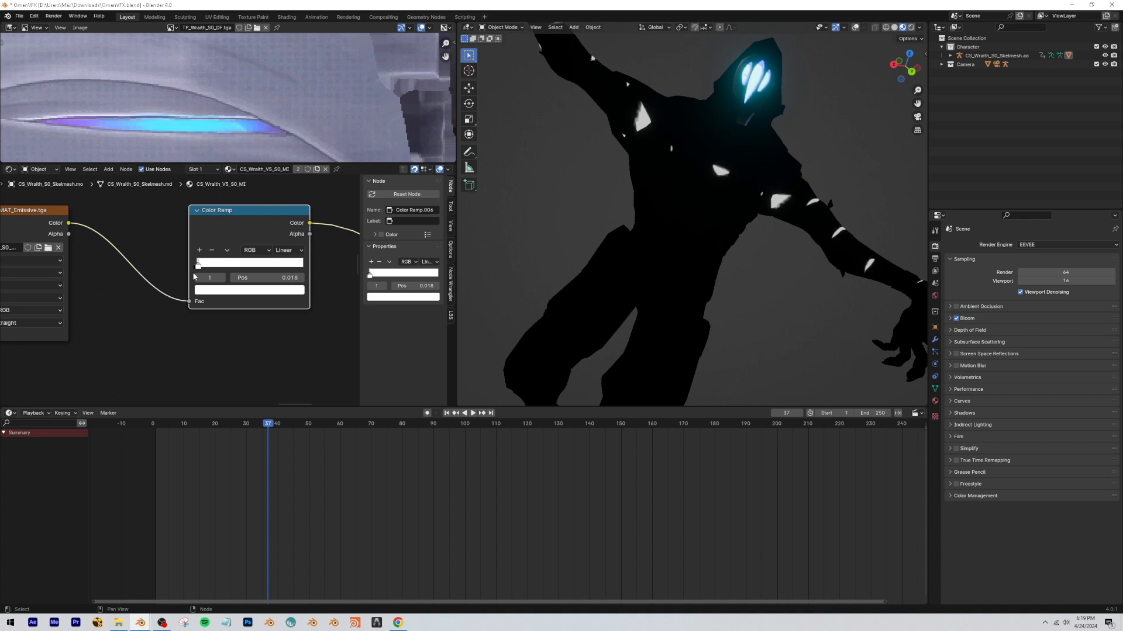
middle_drag(723, 102, 722, 211)
scroll(776, 135, down, 5)
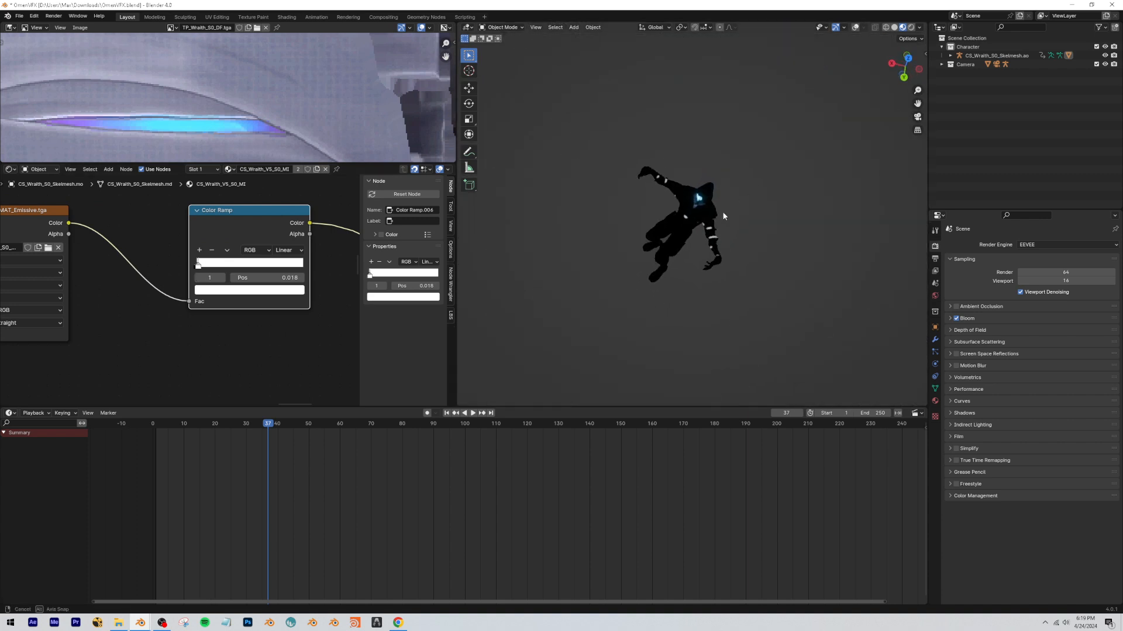
scroll(721, 211, up, 3)
scroll(731, 194, up, 3)
scroll(236, 262, down, 6)
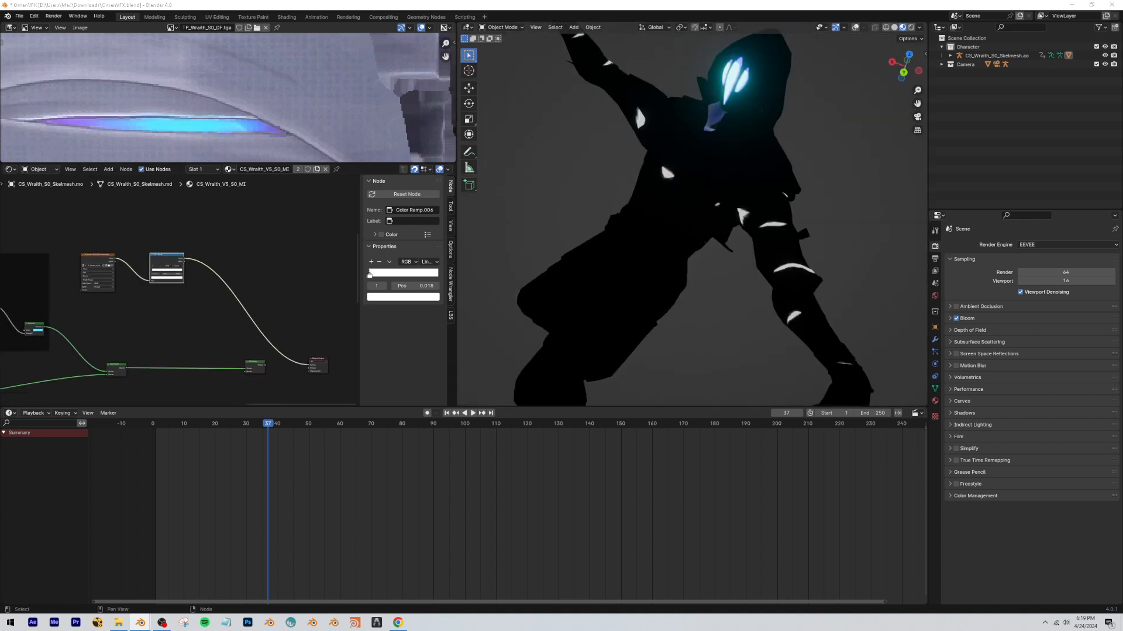
middle_drag(74, 316, 139, 305)
click(56, 304)
key(shift+d)
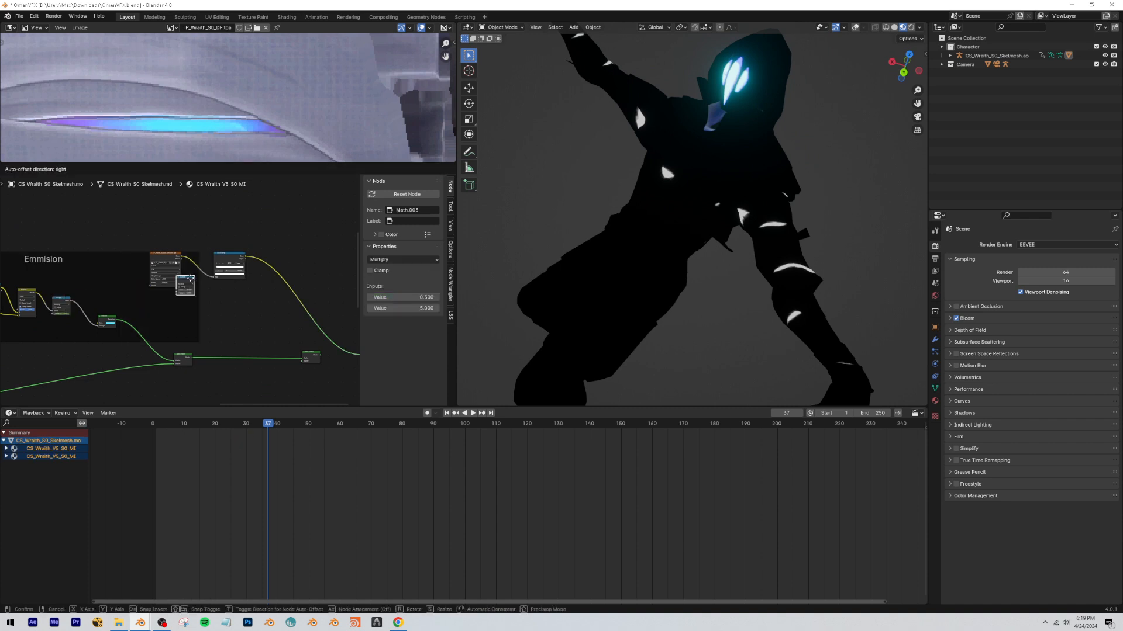
key(x)
scroll(90, 281, down, 2)
mouse_move(90, 280)
middle_down()
mouse_move(198, 278)
mouse_move(62, 252)
mouse_move(103, 293)
middle_up()
scroll(198, 275, down, 2)
scroll(171, 268, up, 7)
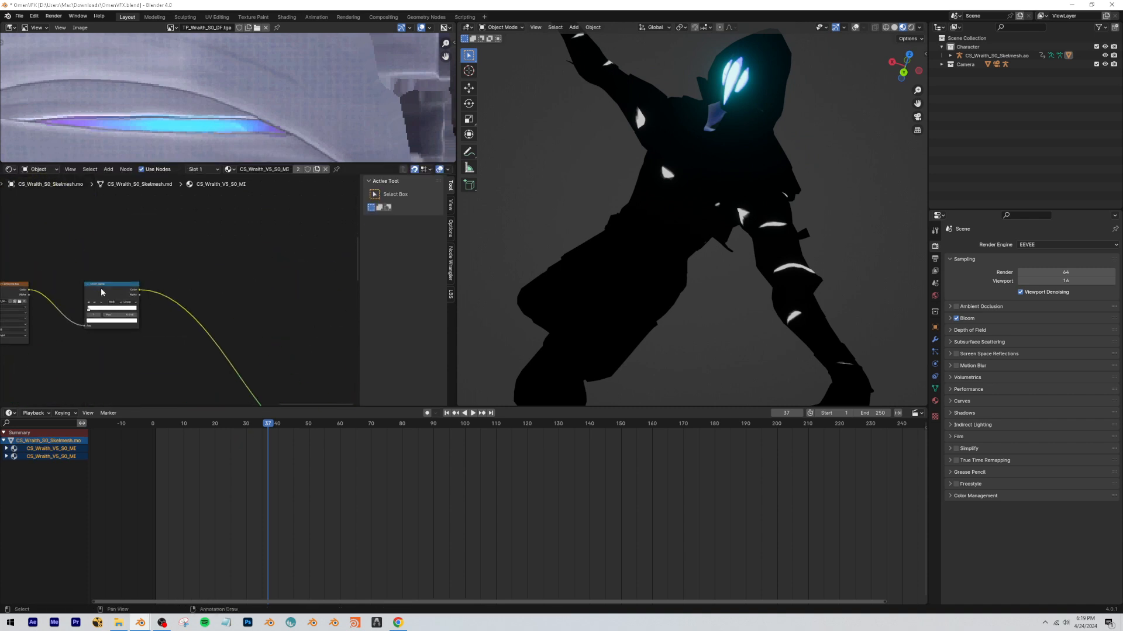
Add a Math node after the Color Ramp and set its operation to Multiply.
drag(103, 293, 53, 295)
scroll(133, 266, up, 3)
mouse_move(225, 250)
middle_down()
mouse_move(212, 251)
mouse_move(234, 249)
middle_up()
key(shift+a)
text(math)
key(Return)
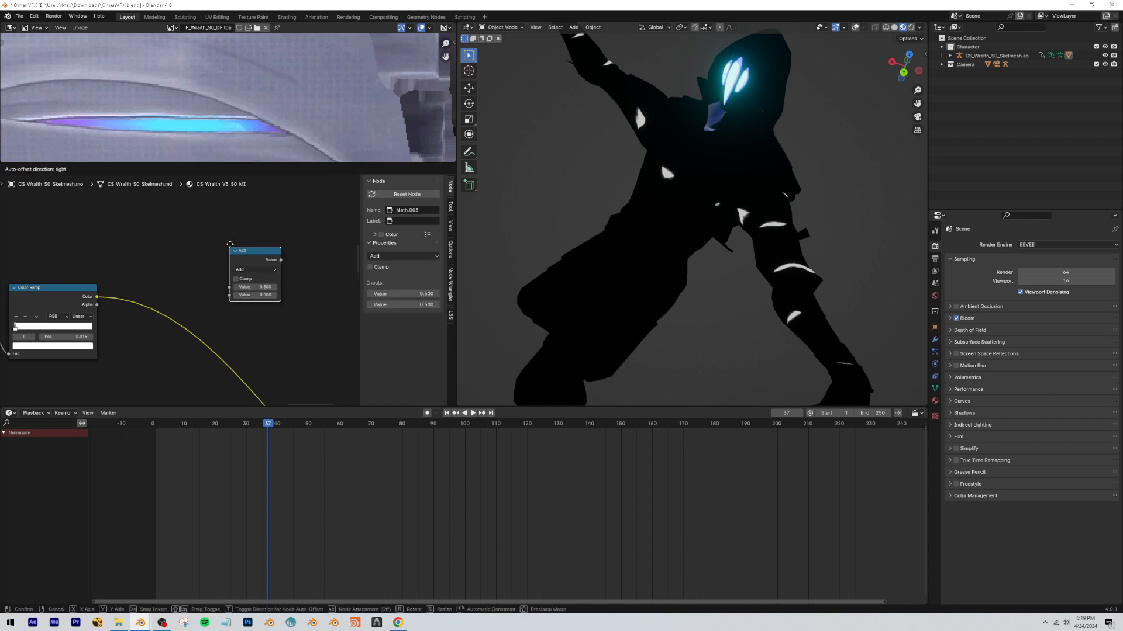
click(153, 290)
click(164, 304)
click(177, 339)
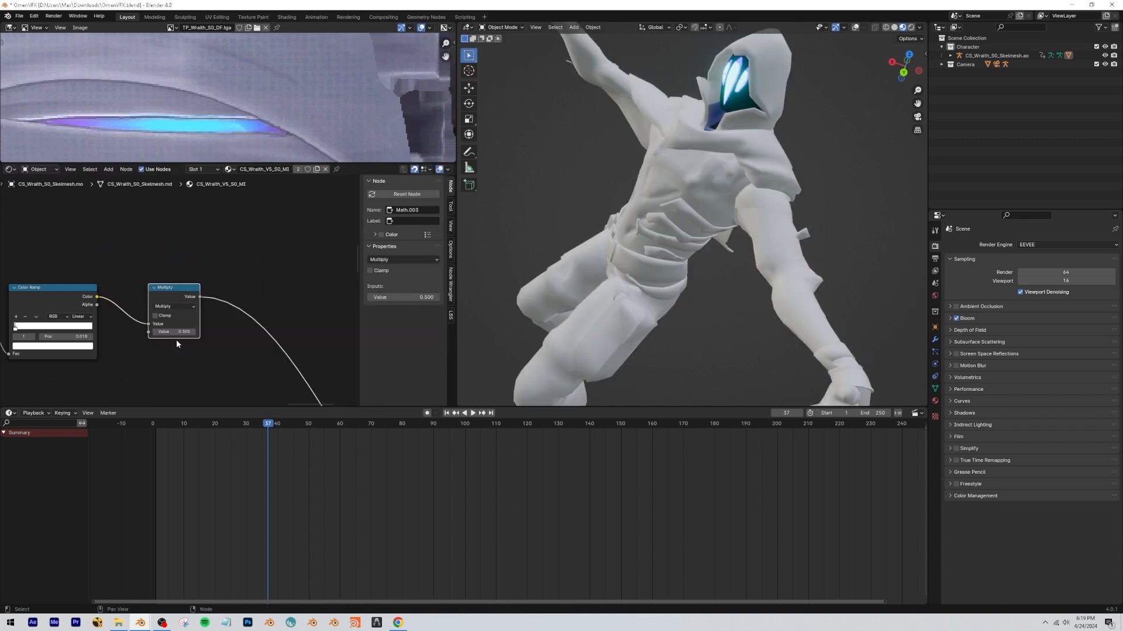
Set the new Multiply node's value to 17 and check the glow on the character.
drag(180, 330, 225, 331)
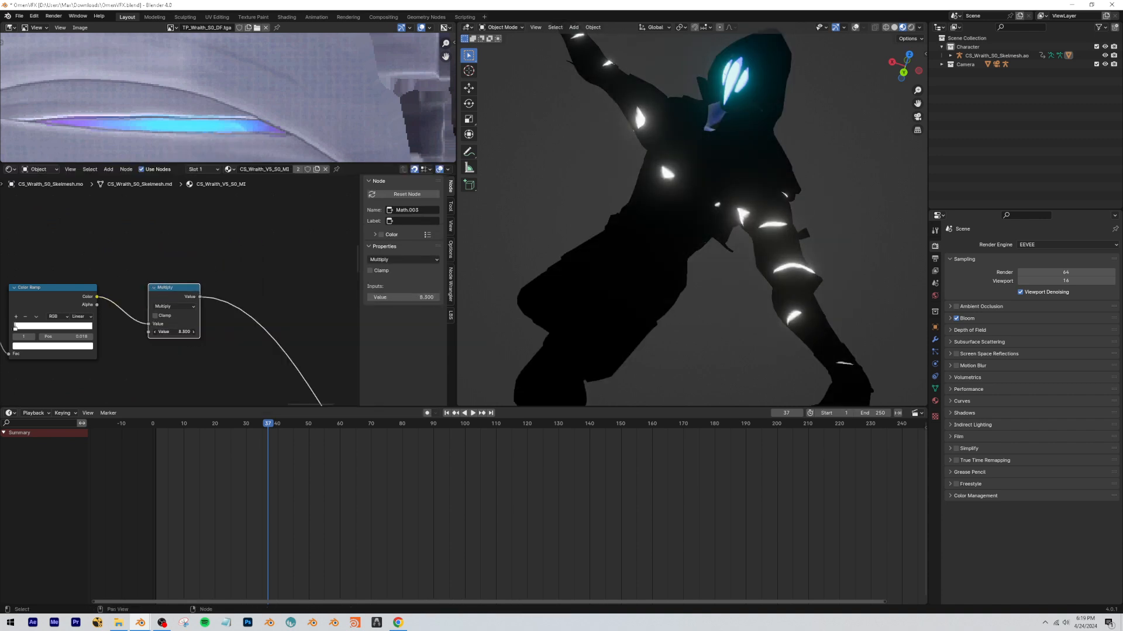
key(Return)
scroll(674, 221, down, 4)
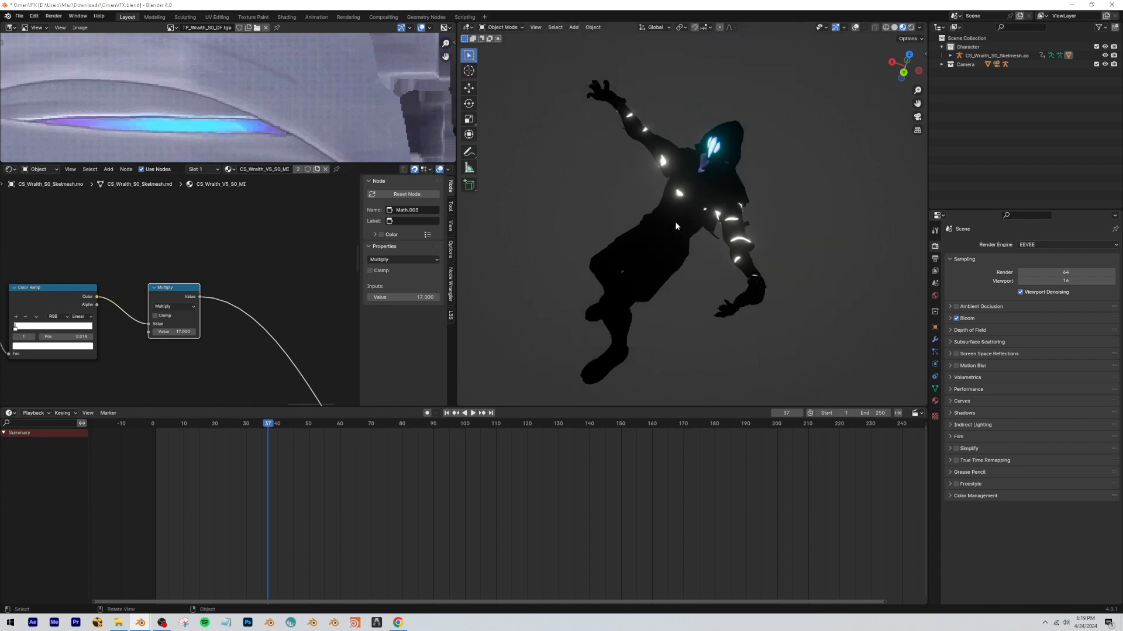
middle_drag(675, 221, 738, 216)
scroll(79, 312, down, 5)
scroll(79, 313, down, 6)
Examine the node groups from the masks through the Emmision frame to the Material Output in a maximized shader editor.
middle_drag(316, 375, 611, 143)
key(ctrl+space)
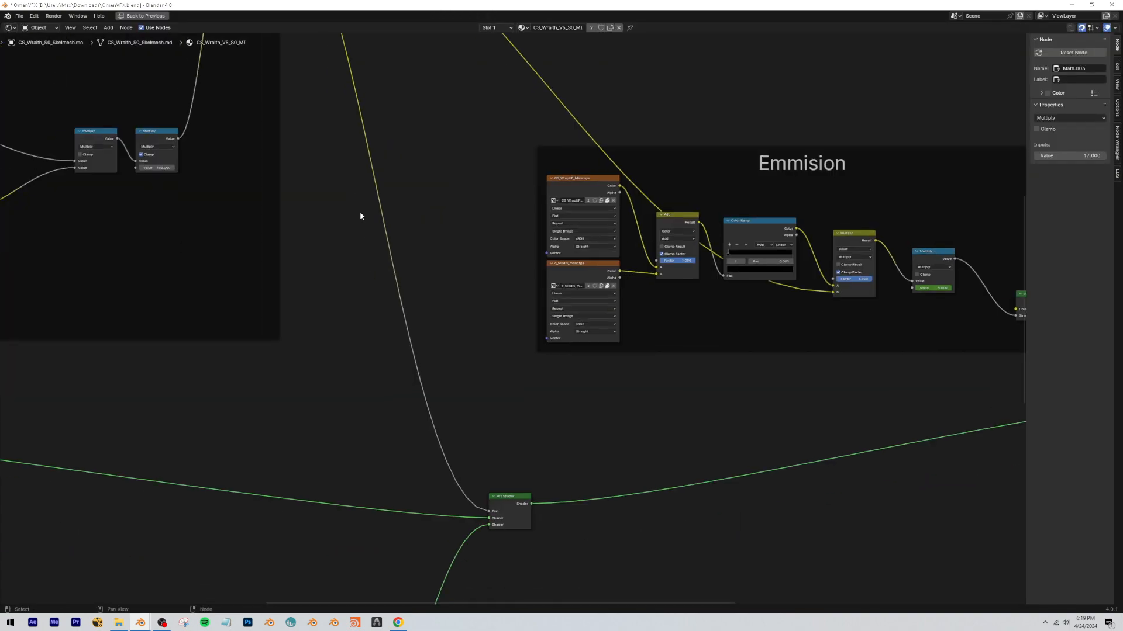
middle_drag(360, 212, 746, 188)
scroll(745, 189, down, 6)
middle_drag(310, 258, 375, 255)
scroll(397, 417, up, 10)
scroll(397, 414, up, 2)
middle_drag(397, 414, 551, 251)
scroll(473, 364, up, 3)
click(370, 352)
click(517, 263)
scroll(515, 319, down, 9)
scroll(638, 258, down, 7)
middle_drag(637, 258, 181, 517)
middle_drag(484, 404, 216, 467)
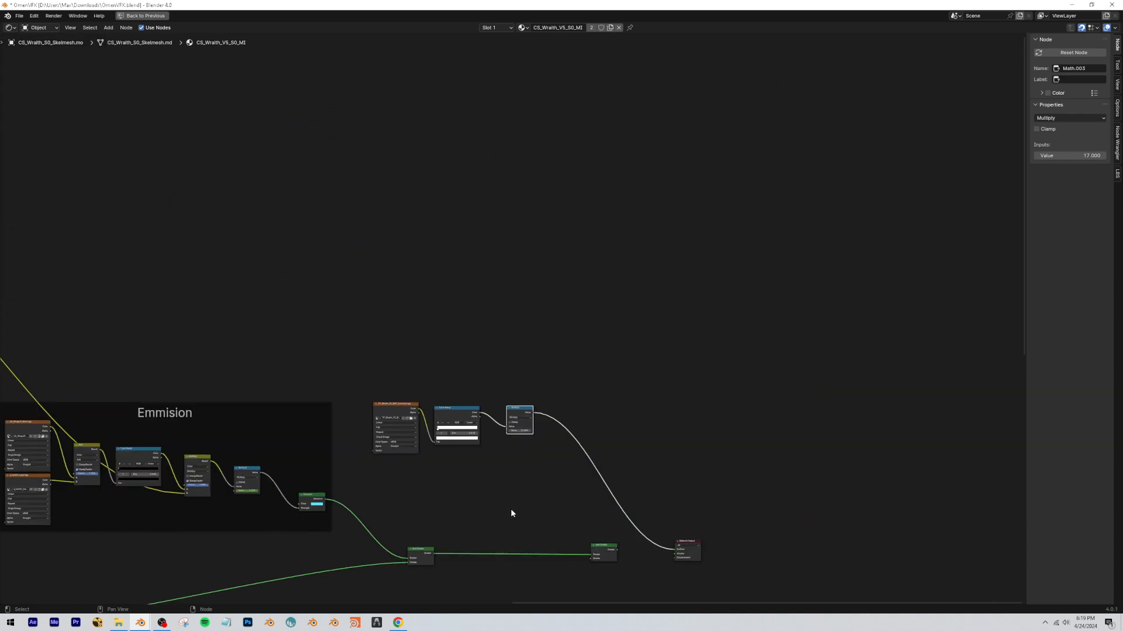
Raise the value of the Multiply node after the emissive texture's Color Ramp to 25, and restore the normal editor layout.
scroll(512, 395, up, 9)
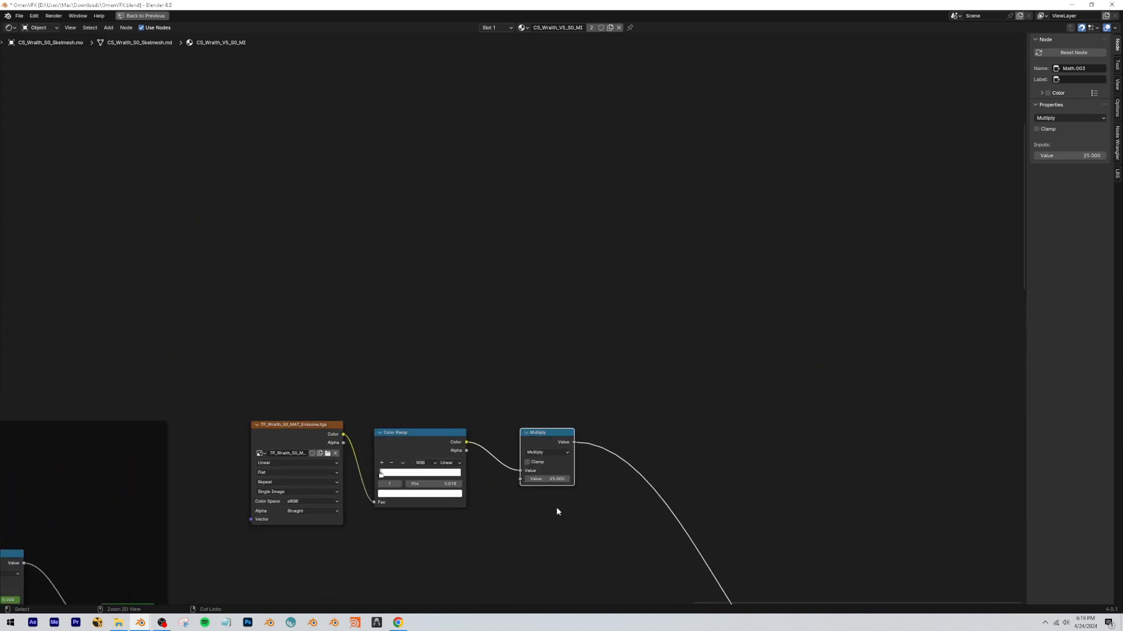
key(ctrl+space)
middle_drag(262, 311, 222, 247)
scroll(219, 252, down, 1)
click(219, 252)
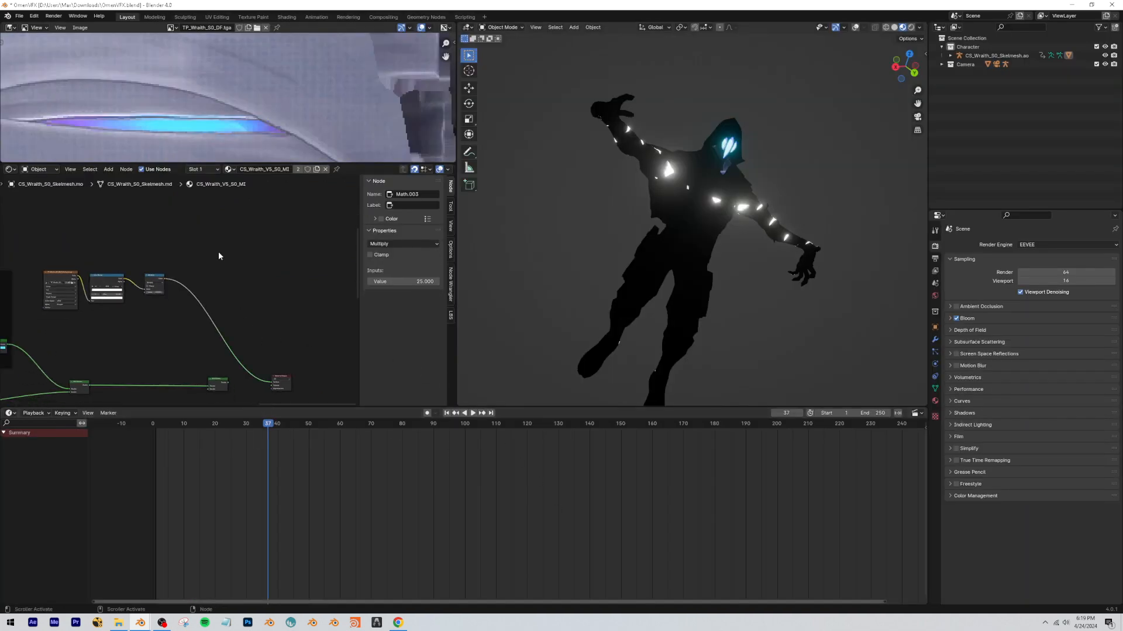
Add an Emission shader after the Multiply node of the emissive texture chain.
scroll(114, 295, up, 4)
middle_drag(114, 295, 156, 252)
scroll(157, 251, down, 3)
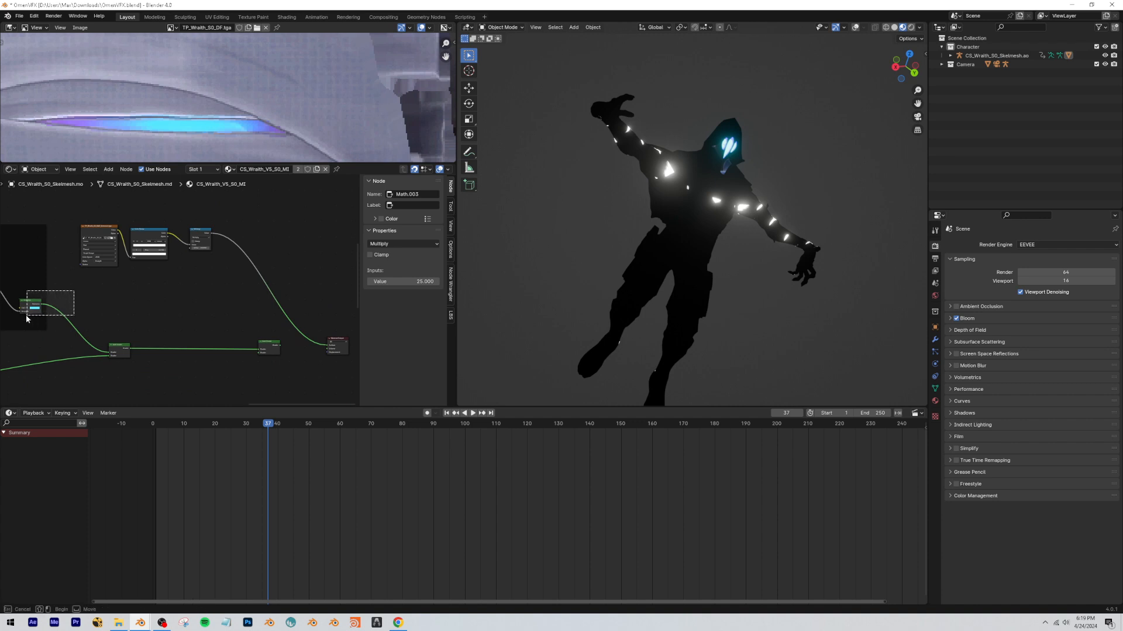
text(em)
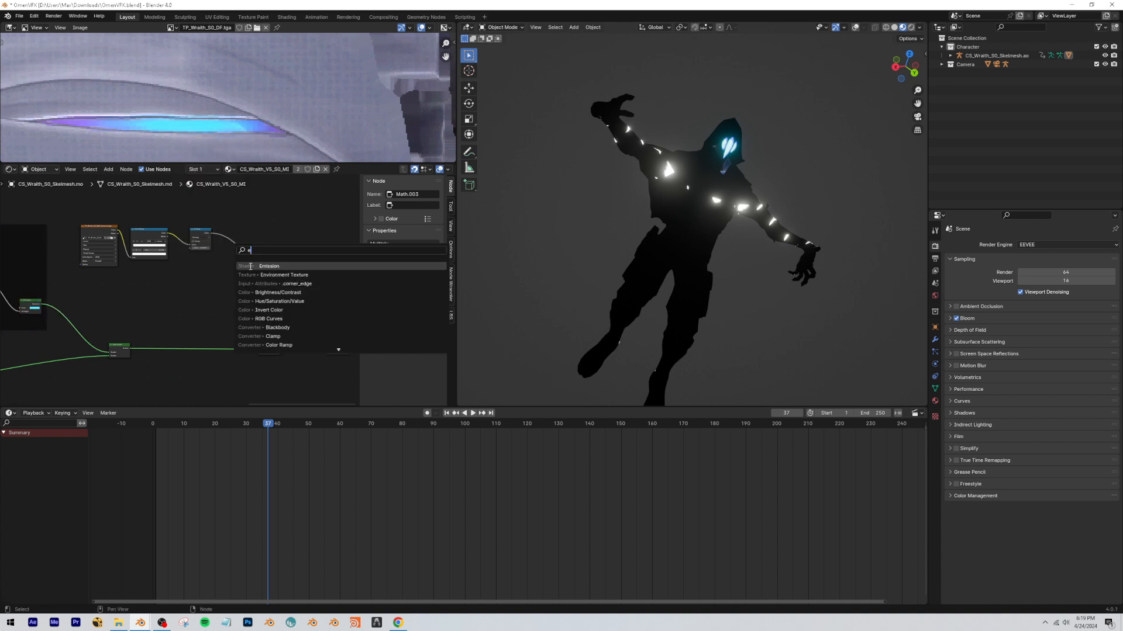
key(Return)
click(236, 254)
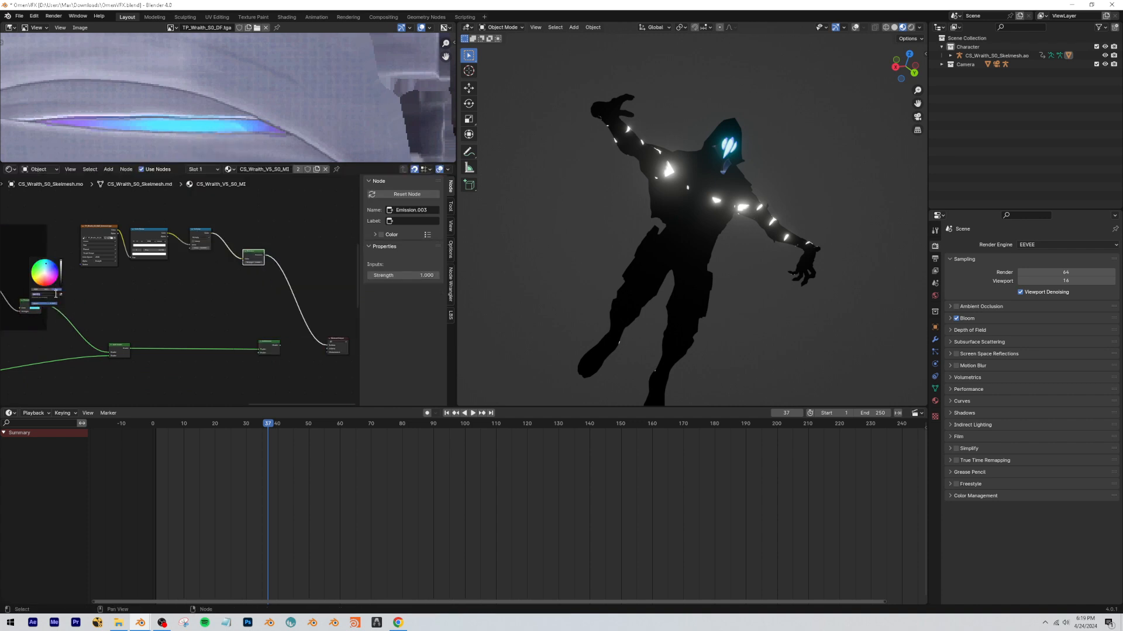
Connect the Multiply value to the new Emission's Strength and paste in the cyan color copied from the Emmision group's Emission node.
scroll(240, 267, up, 5)
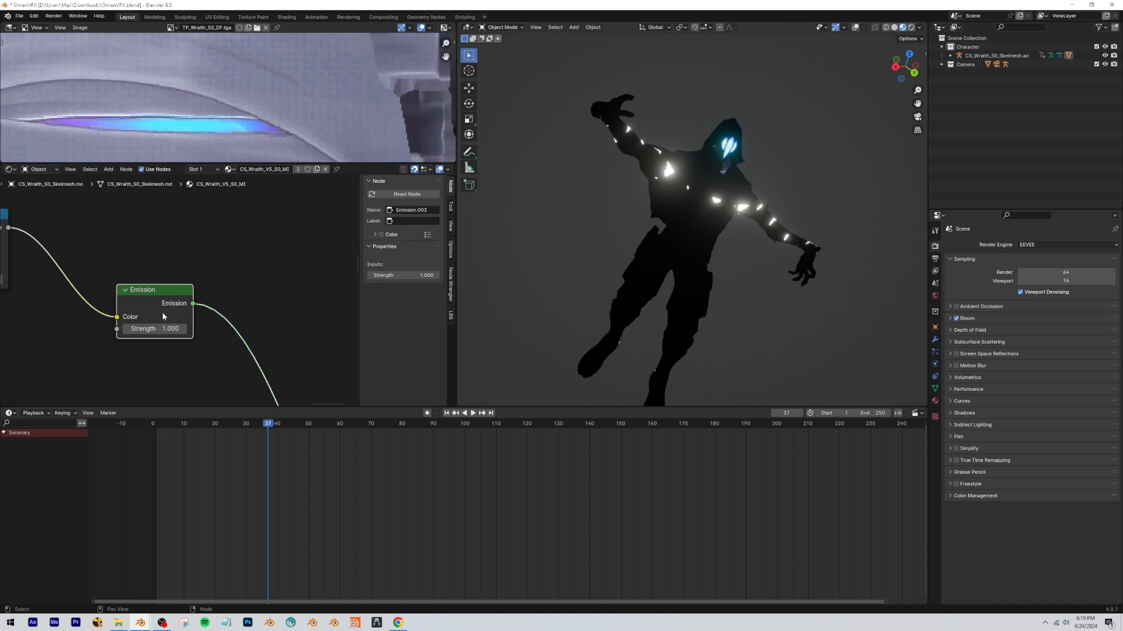
drag(172, 316, 184, 289)
drag(139, 318, 140, 319)
click(188, 306)
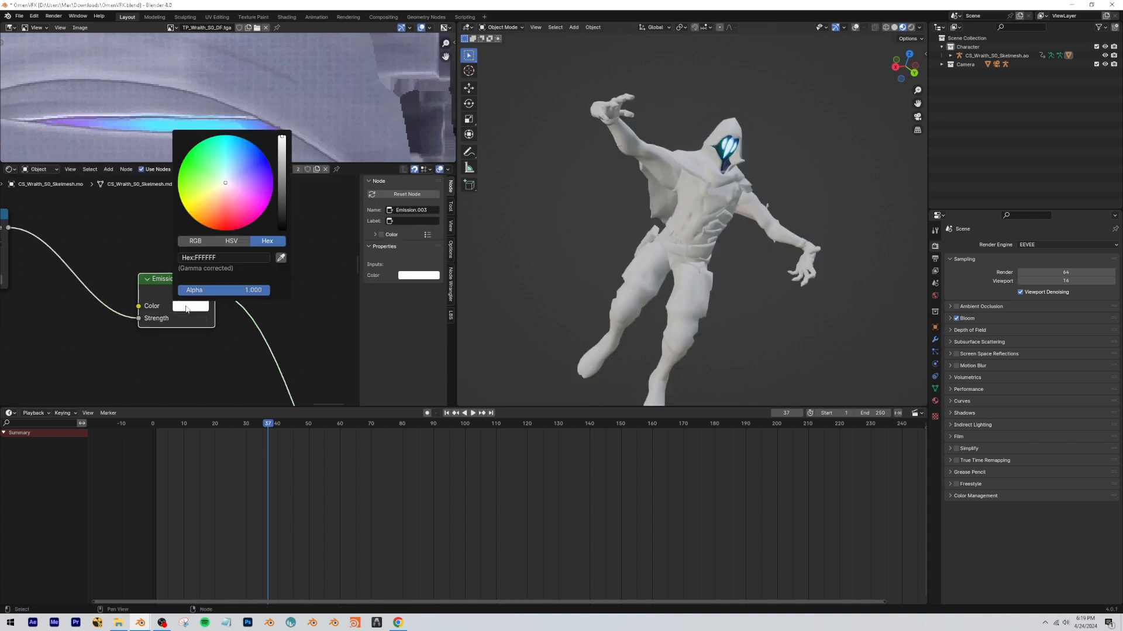
click(214, 258)
key(ctrl+v)
key(Return)
Connect the new Emission shader to the second Add Shader and send the combined result to the Material Output.
middle_drag(94, 287, 222, 298)
mouse_move(116, 234)
mouse_down()
mouse_move(128, 245)
mouse_move(108, 246)
mouse_up()
click(283, 236)
middle_drag(320, 311, 224, 261)
scroll(212, 291, down, 3)
scroll(212, 290, down, 4)
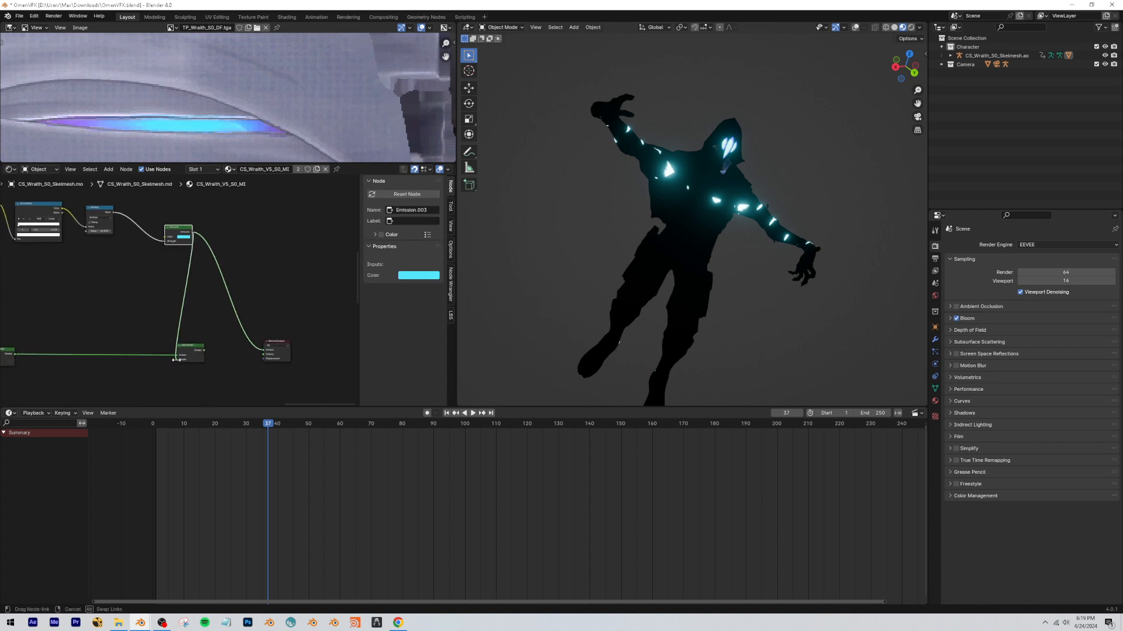
drag(177, 360, 177, 359)
ctrl+shift+click(195, 352)
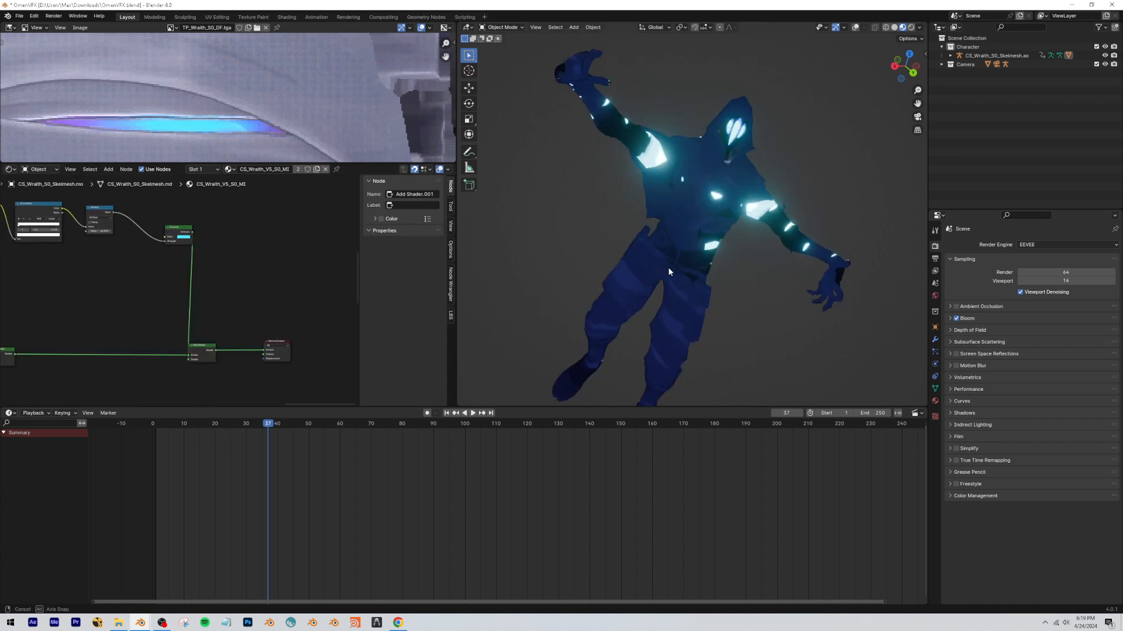
Add Texture Coordinate and Mapping nodes to the emissive image texture.
middle_drag(702, 263, 549, 236)
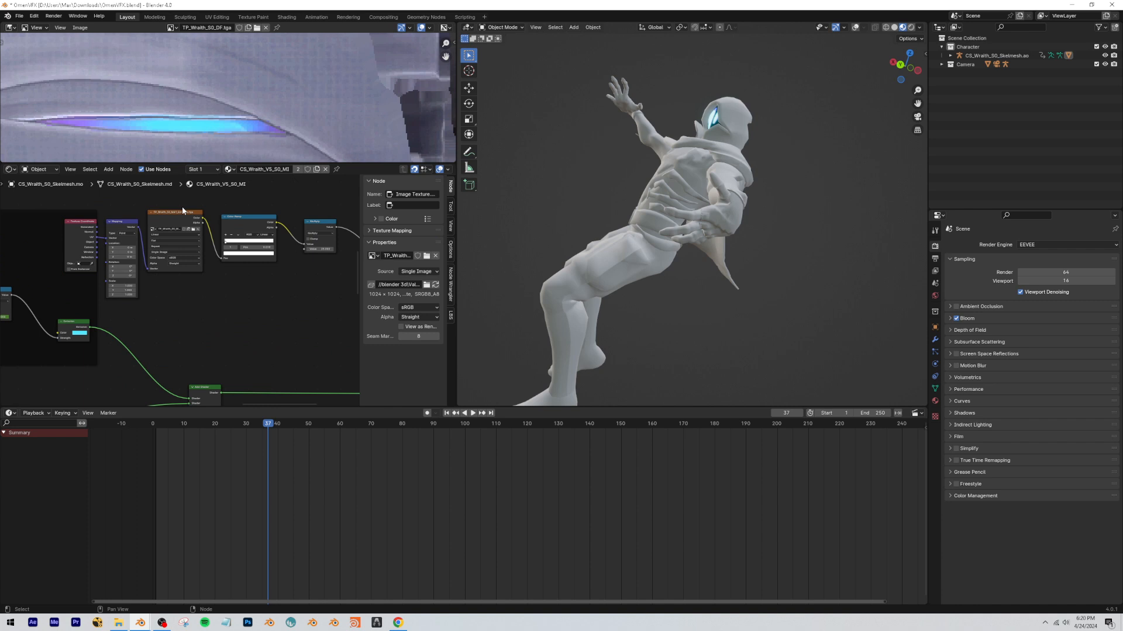
scroll(181, 206, up, 3)
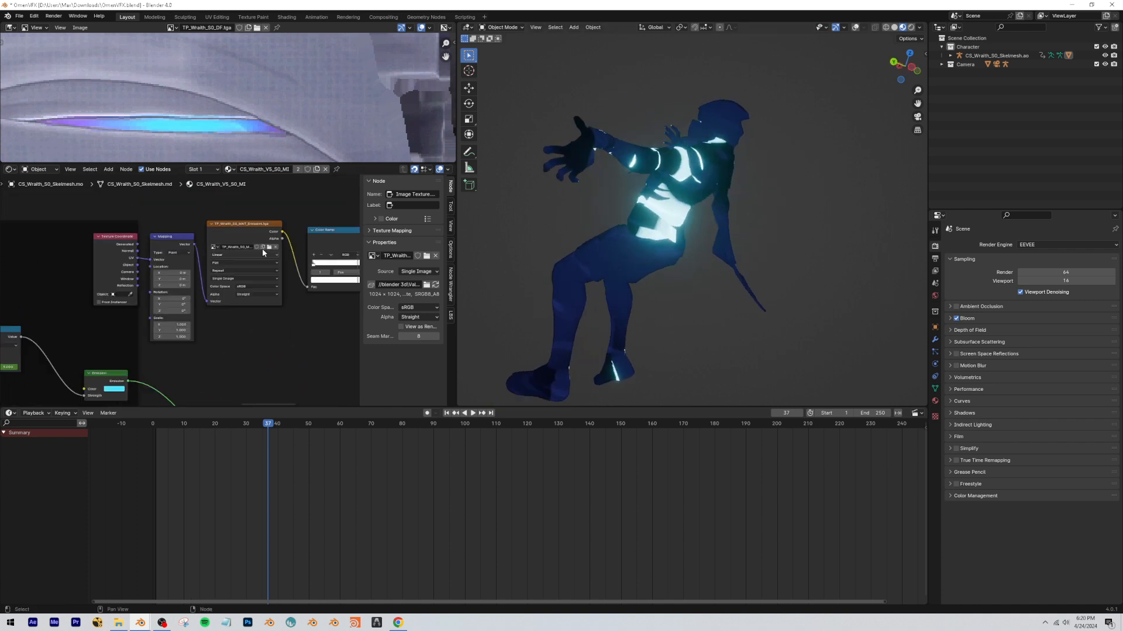
scroll(212, 242, down, 1)
Preview the emissive texture and its Emission shader on the character from behind, and restore the second Add Shader's output.
ctrl+shift+click(174, 235)
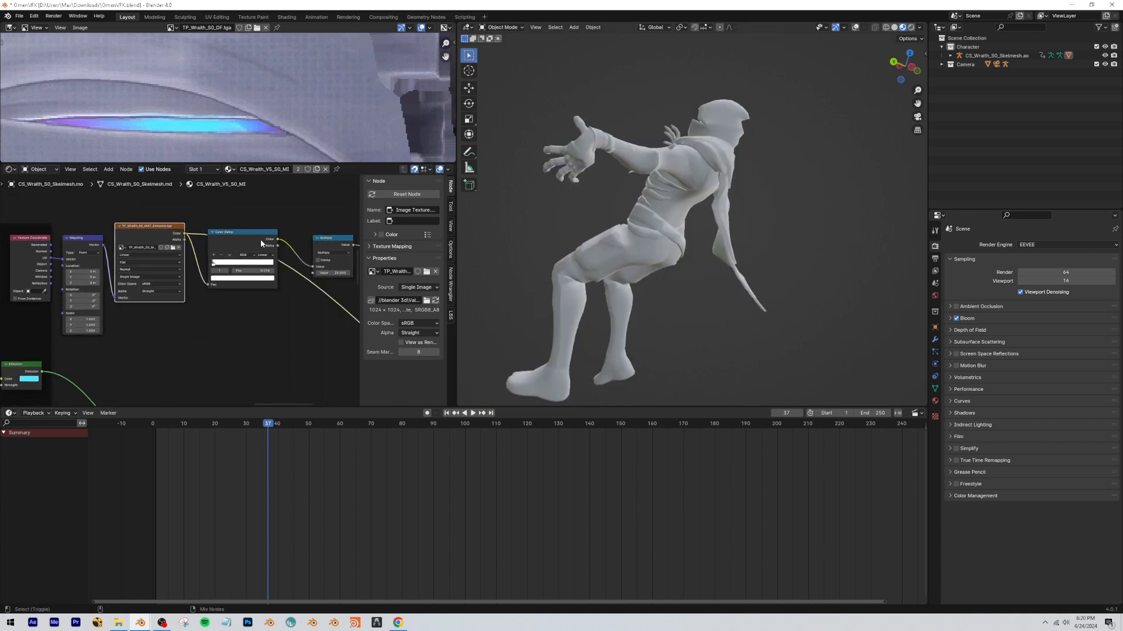
mouse_move(682, 262)
middle_down()
mouse_move(657, 261)
mouse_move(677, 263)
middle_up()
scroll(677, 263, down, 1)
middle_drag(239, 285, 155, 284)
middle_drag(322, 267, 240, 262)
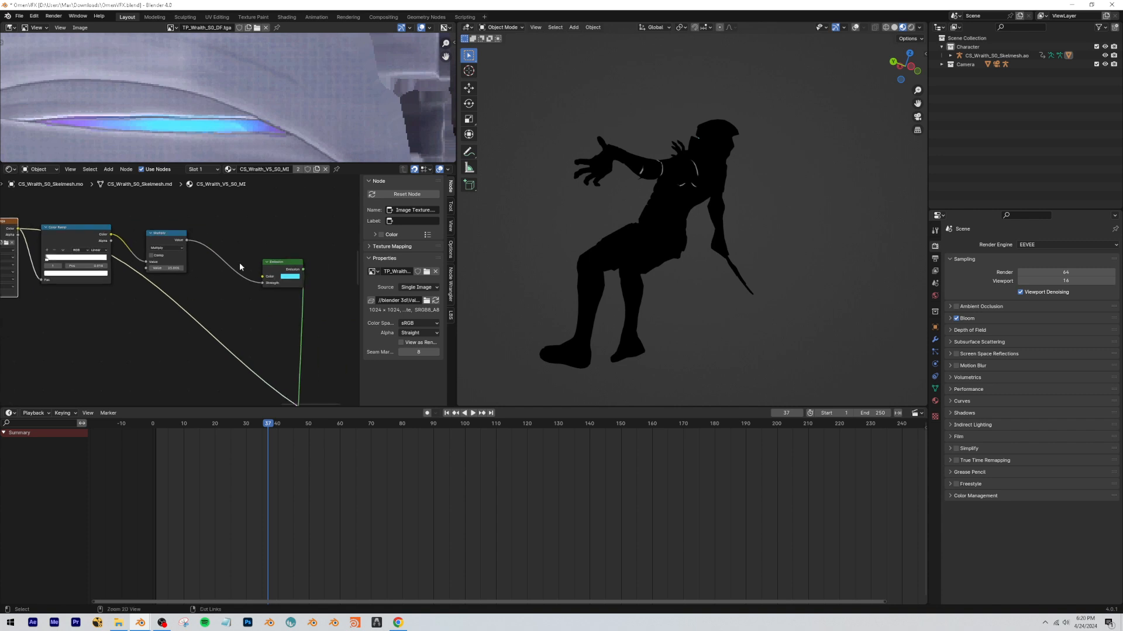
ctrl+shift+click(278, 261)
middle_drag(298, 341, 205, 211)
ctrl+shift+click(228, 315)
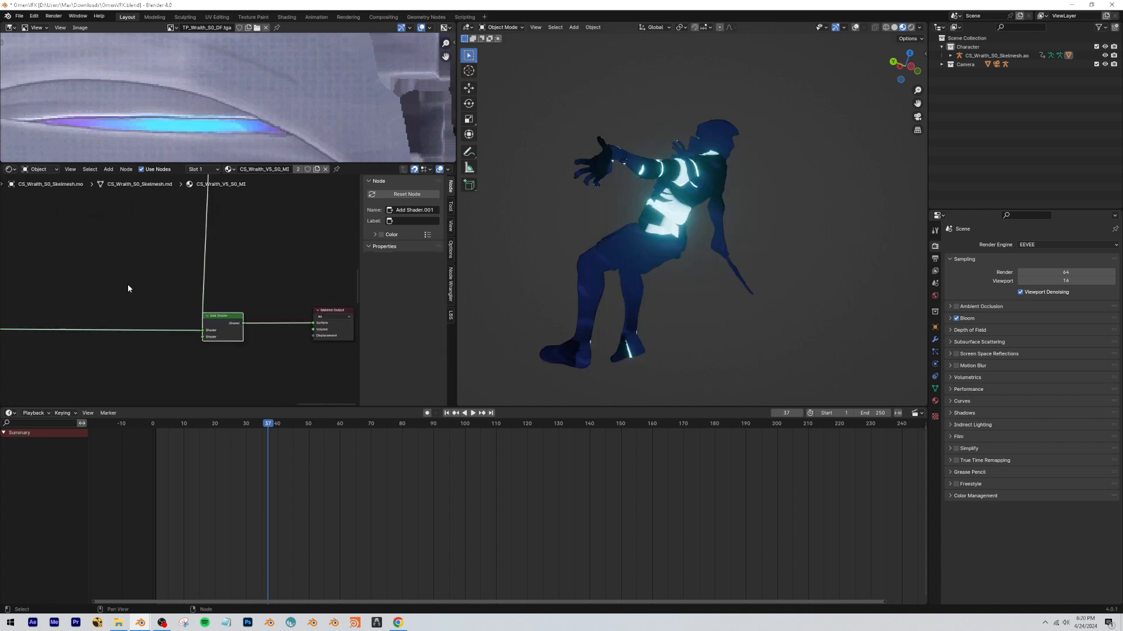
Preview q_tendril_mask.tga, CS_WrapUP_Mask.tga and the Emission shader of the Emmision group on the character.
middle_drag(128, 284, 197, 305)
ctrl+shift+click(83, 229)
middle_drag(664, 236, 714, 234)
ctrl+shift+click(85, 319)
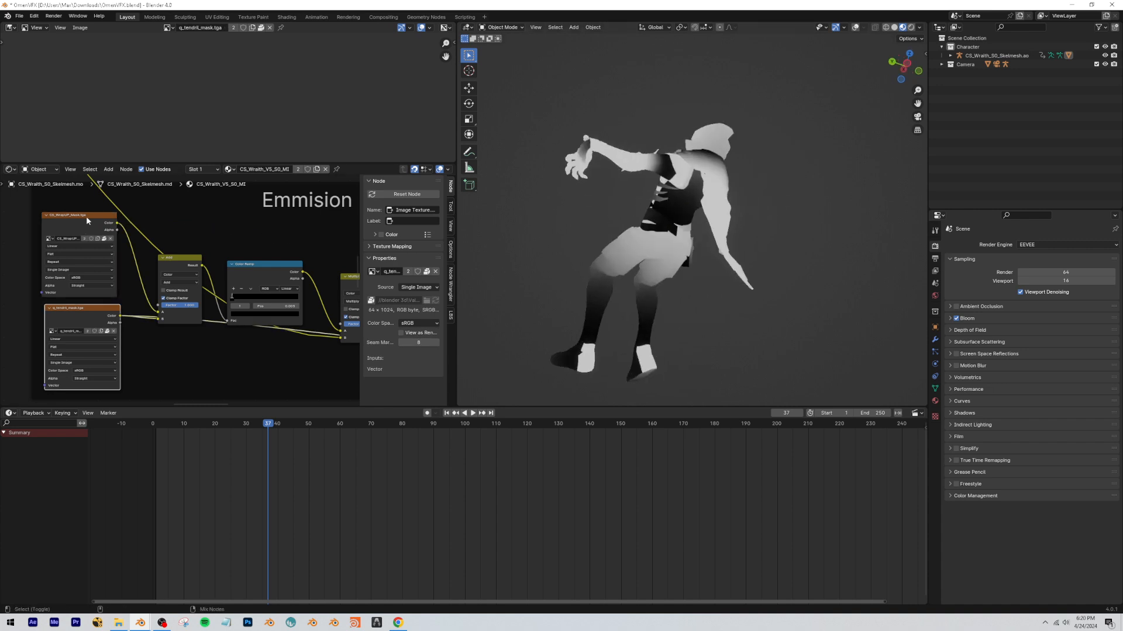
ctrl+shift+click(86, 217)
middle_drag(613, 246, 689, 240)
scroll(176, 263, down, 5)
middle_drag(328, 285, 180, 277)
ctrl+shift+click(281, 310)
Play the animation from its start through the camera with only the Emmision group's glow shown.
click(917, 117)
drag(281, 425, 155, 433)
key(space)
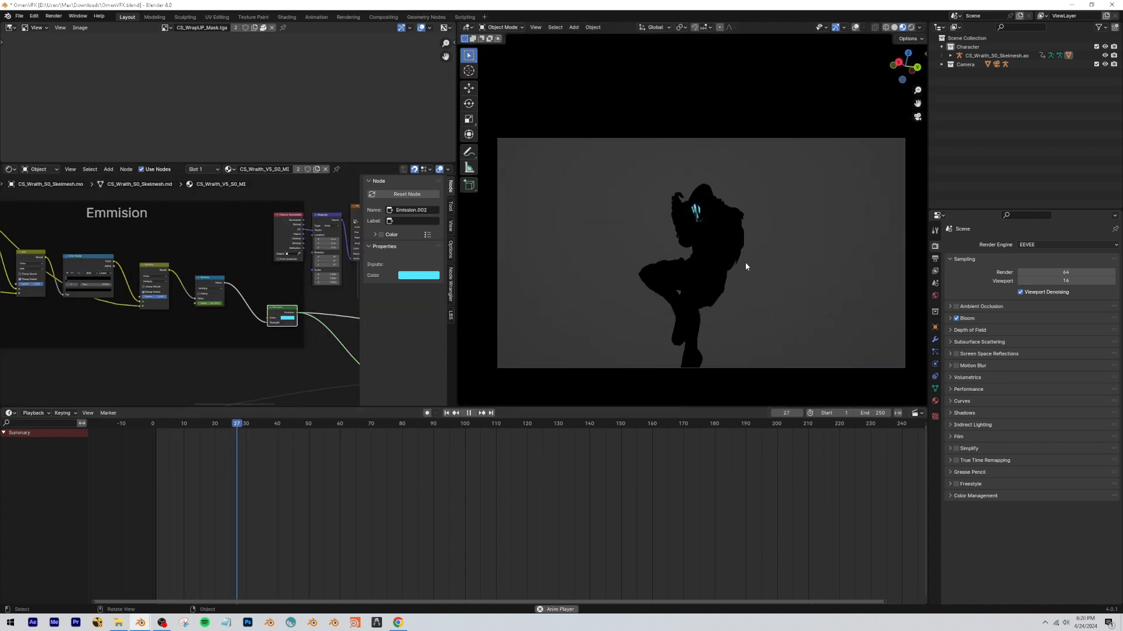
key(space)
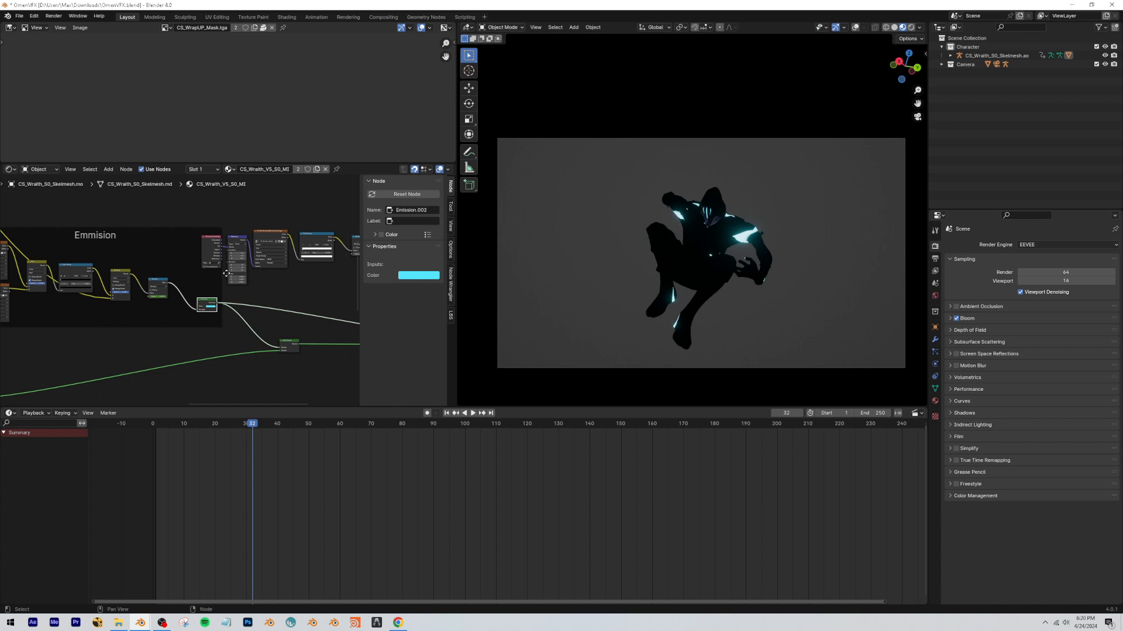
Restore the second Add Shader's output and play the full material animation through the camera, restarting from the beginning.
scroll(288, 301, up, 2)
middle_drag(348, 305, 114, 274)
ctrl+shift+click(245, 323)
key(space)
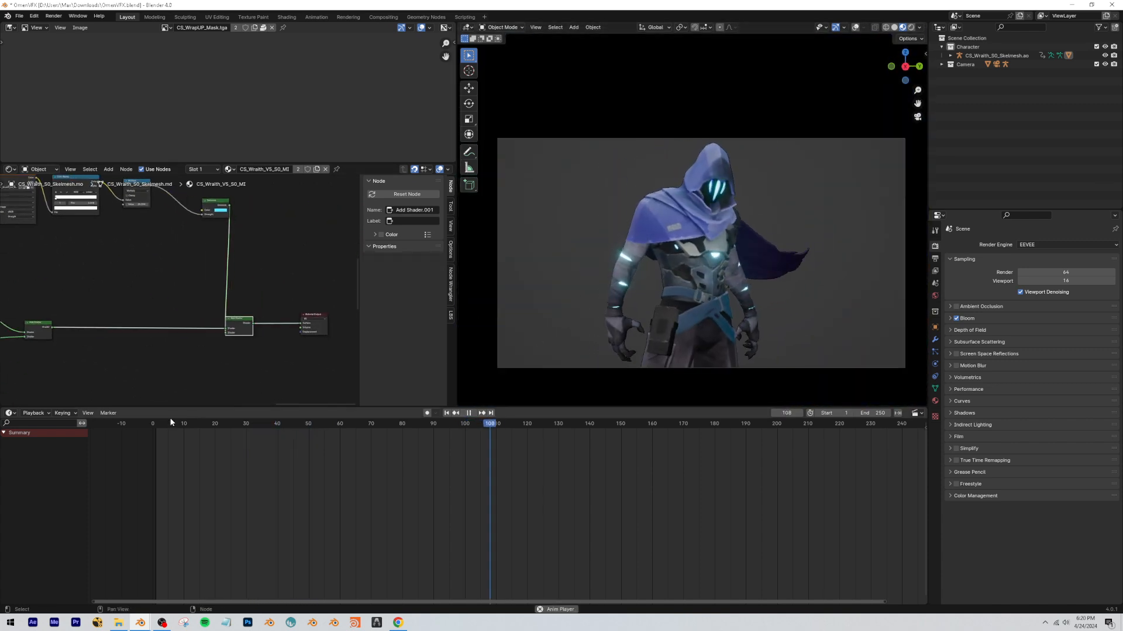
click(159, 423)
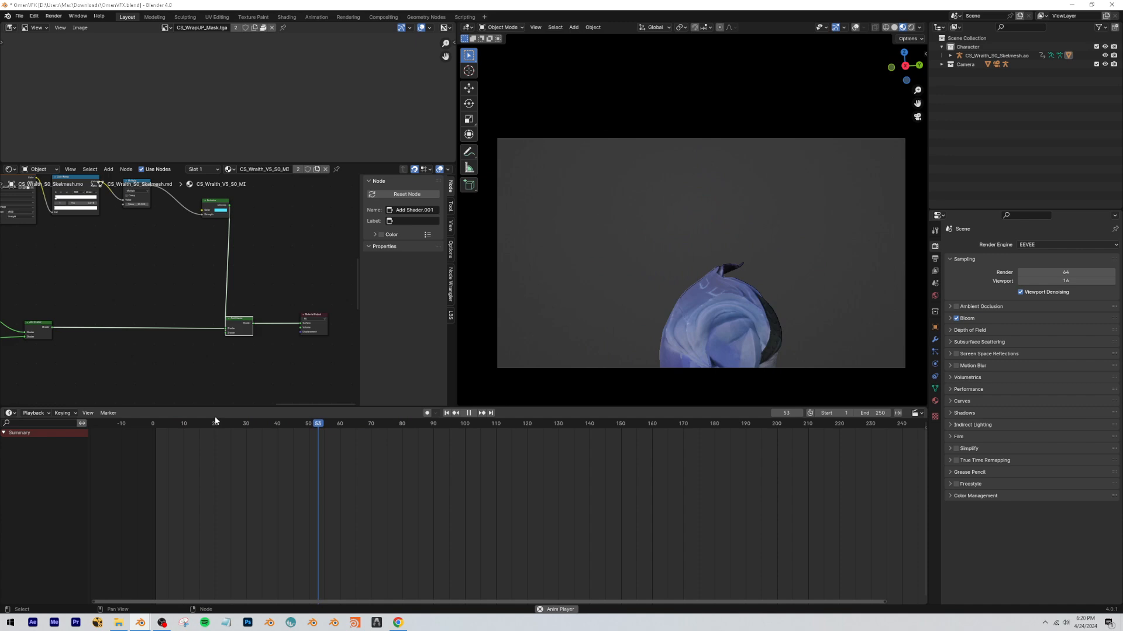
click(150, 425)
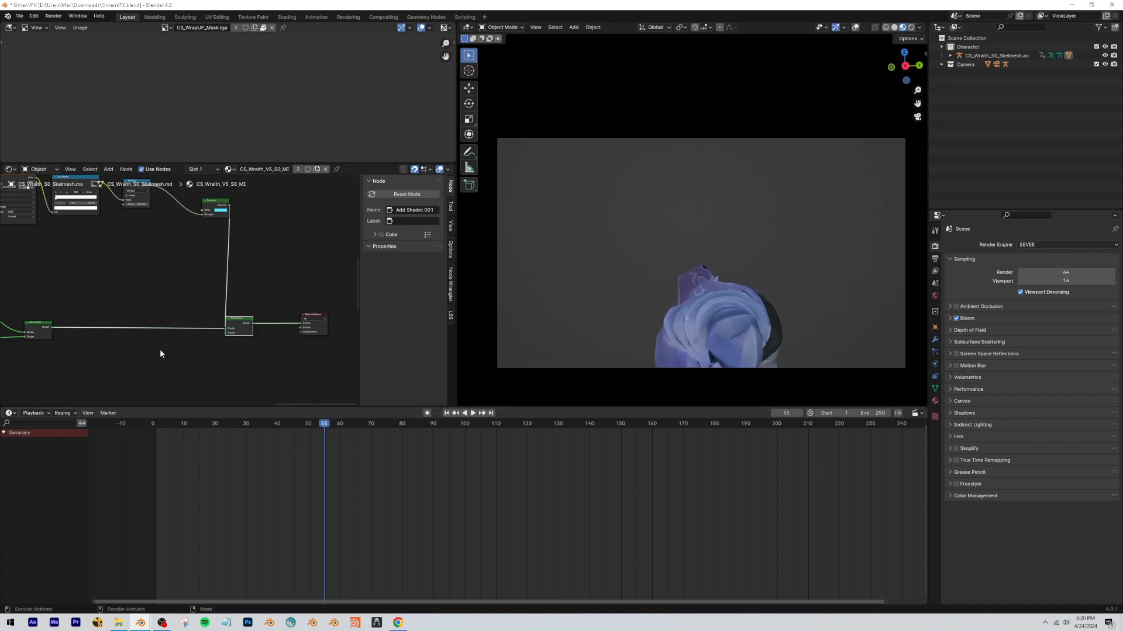
key(space)
scroll(177, 345, down, 2)
scroll(179, 351, down, 1)
drag(186, 358, 215, 359)
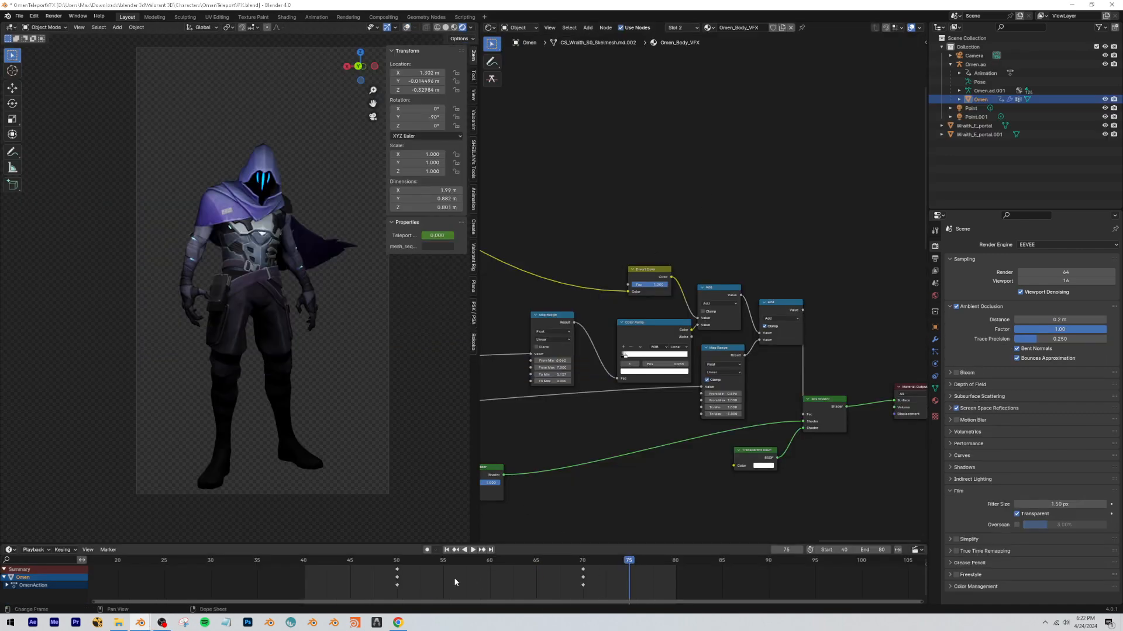
Replay the character's full material animation through the camera from before frame 50, and pause it at frame 66.
click(364, 561)
key(space)
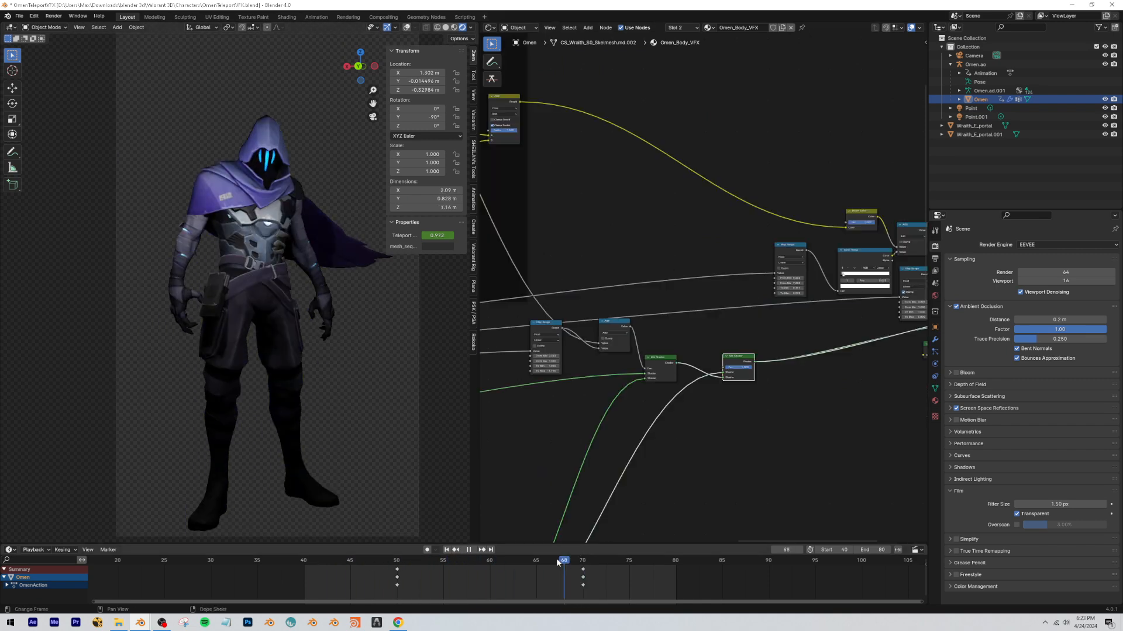
drag(558, 563, 331, 565)
key(space)
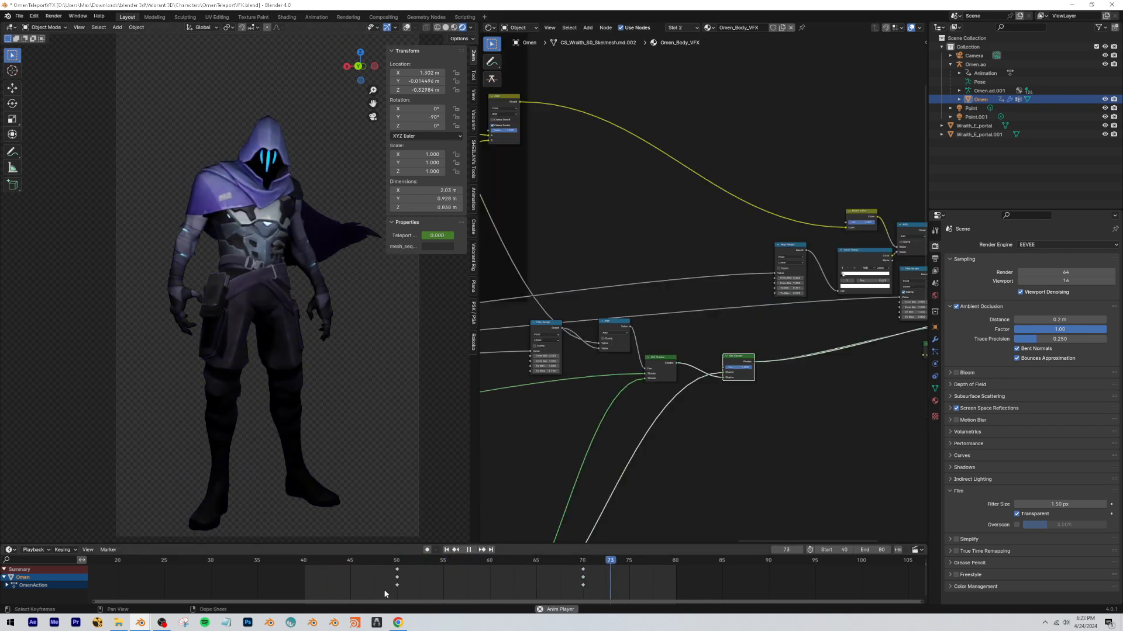
key(space)
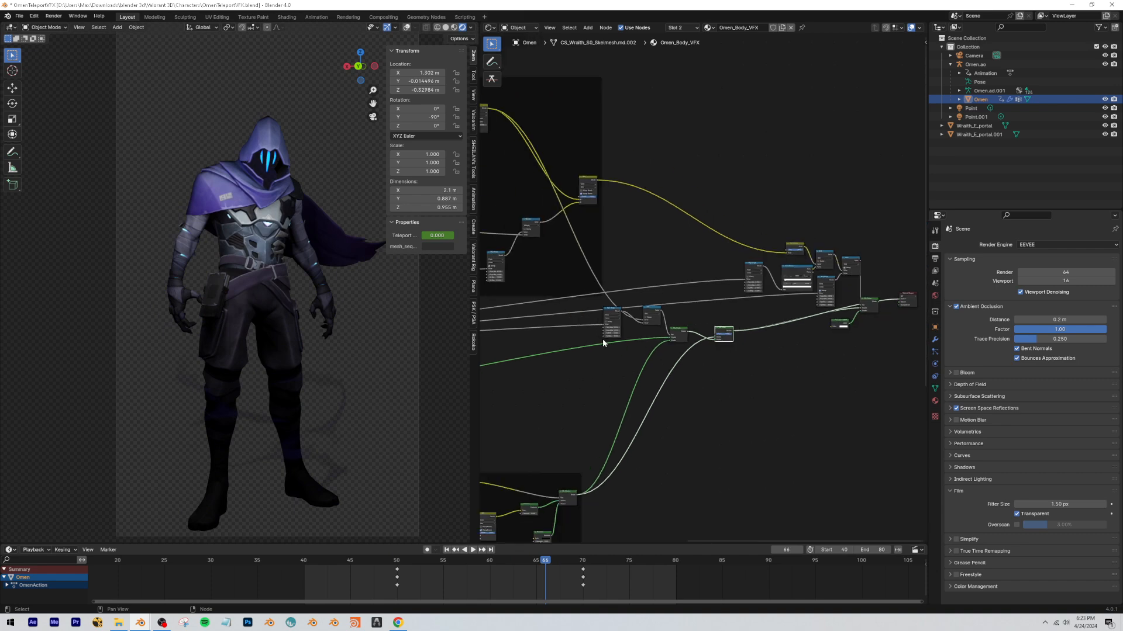
Nudge the Add node that sits between the Map Range and the Mix Shader just outside the dark frame.
scroll(659, 226, down, 4)
middle_drag(658, 226, 725, 340)
key(g)
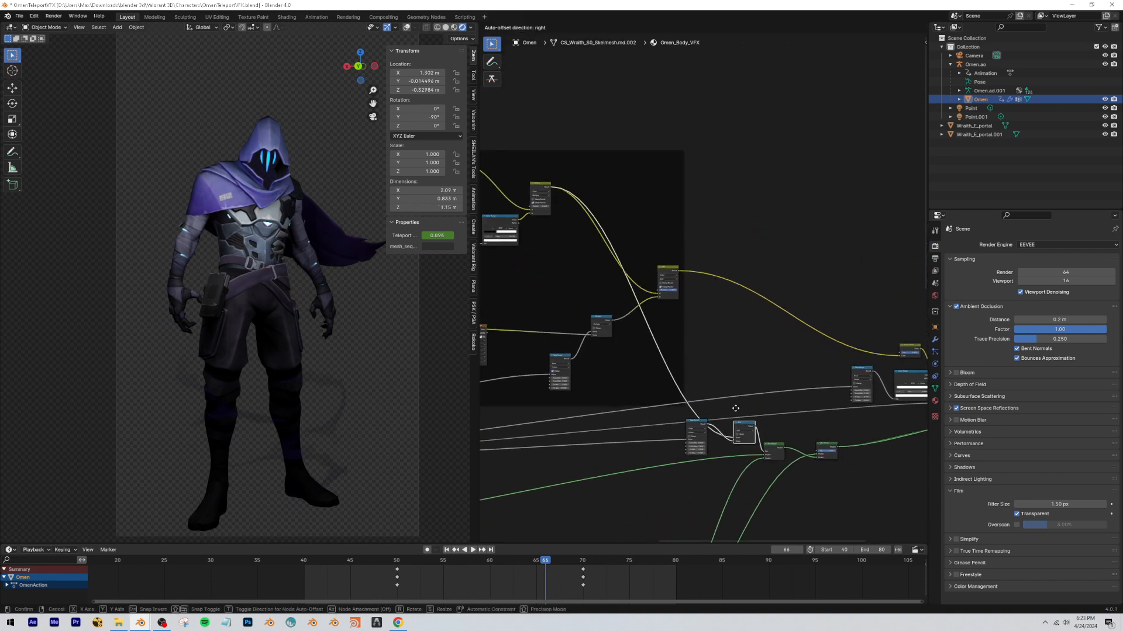
click(736, 408)
Go to frame 62 and preview the Multiply node that combines Wraith_wraparound.tga with Limbs_Fade2.tga on the character.
middle_drag(621, 222, 727, 328)
scroll(705, 282, down, 5)
scroll(681, 300, up, 7)
scroll(665, 290, up, 6)
middle_drag(665, 290, 774, 327)
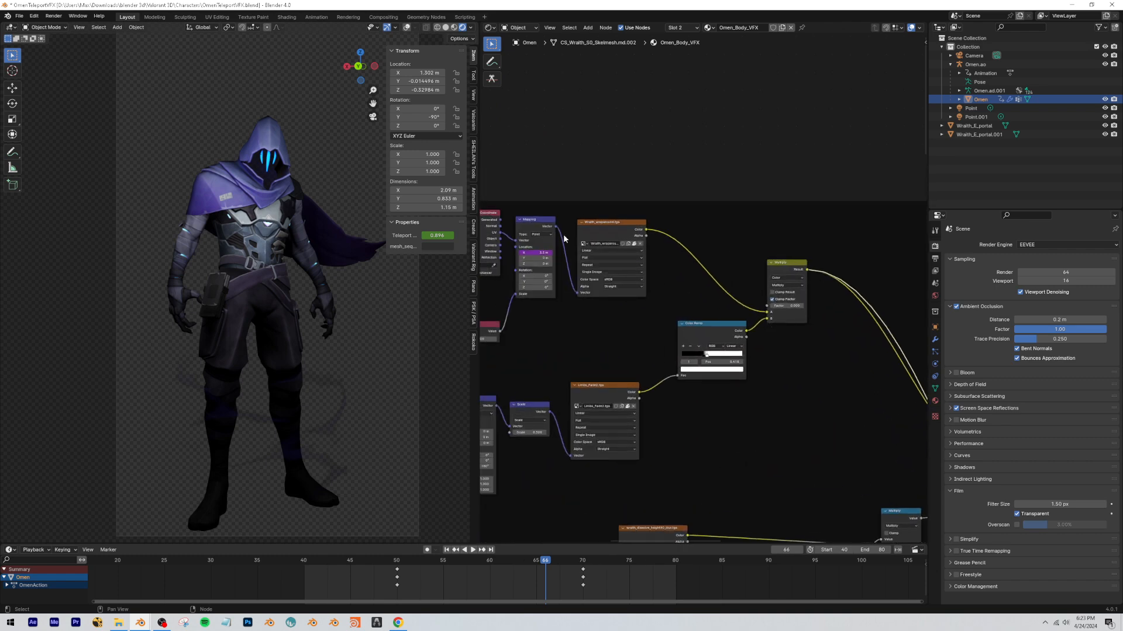
drag(541, 561, 507, 562)
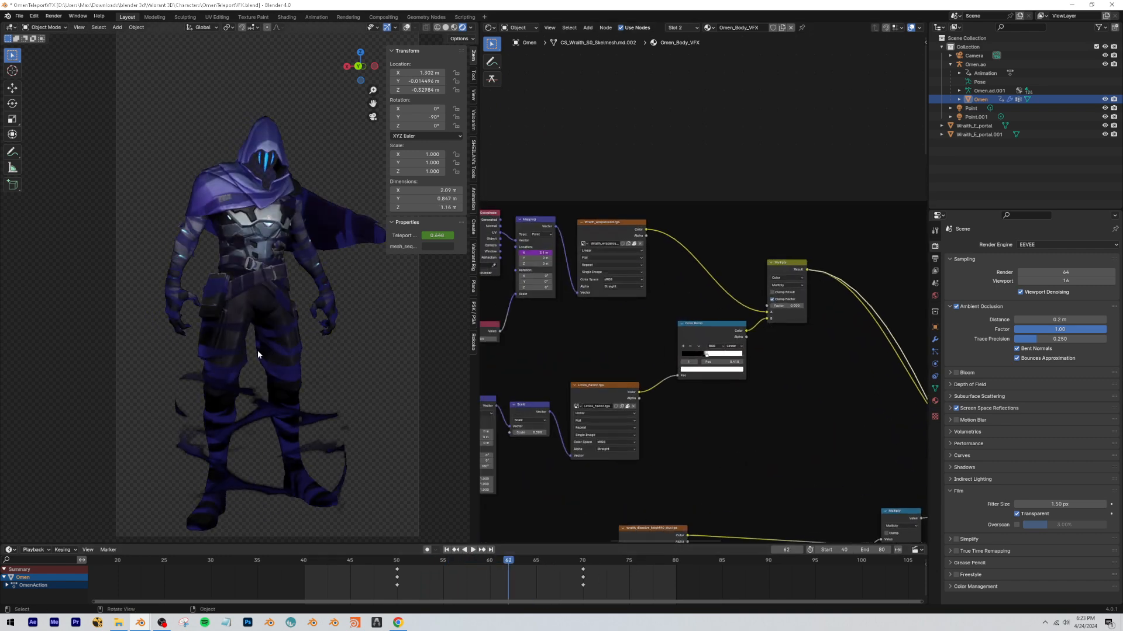
scroll(269, 345, up, 3)
middle_drag(755, 255, 618, 183)
middle_drag(737, 225, 608, 391)
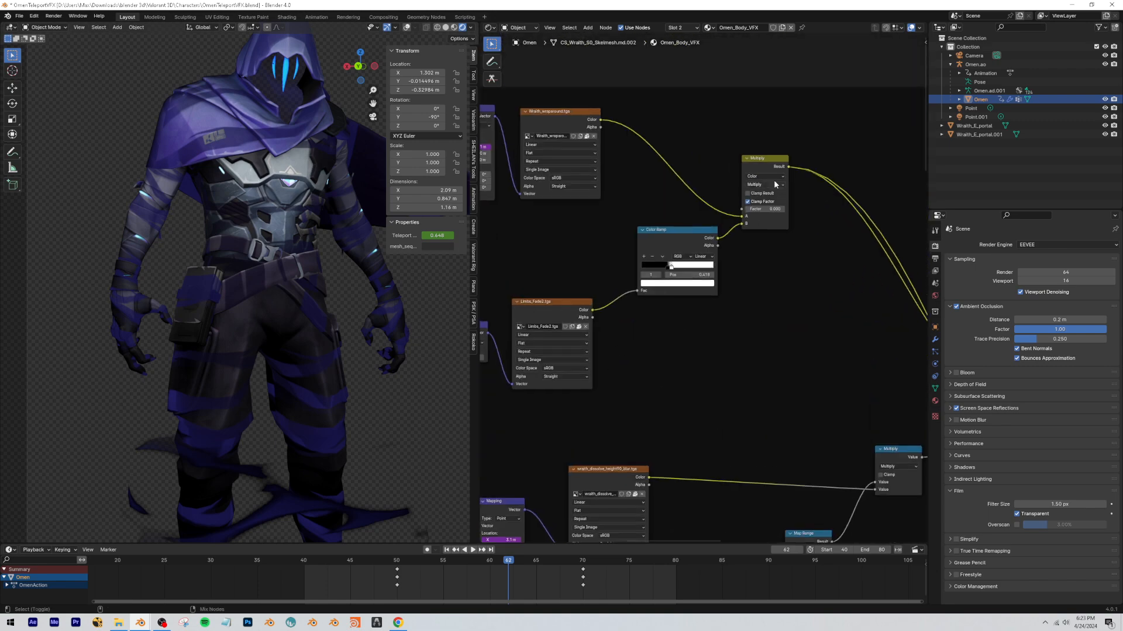
ctrl+shift+click(762, 165)
scroll(713, 372, down, 8)
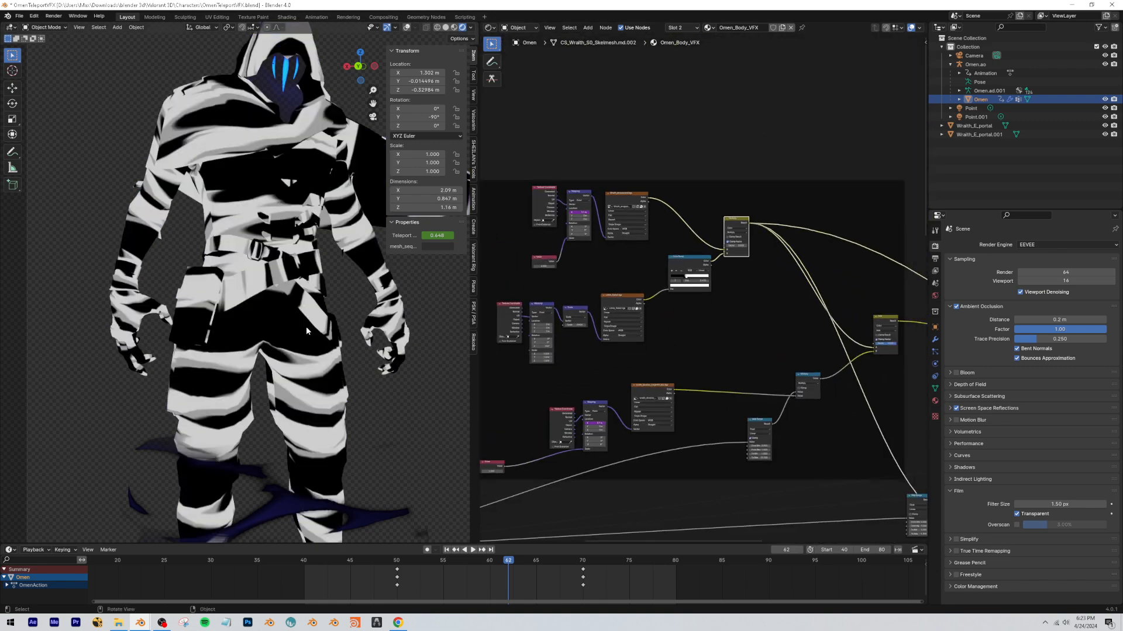
Play the animation with only the Multiply mask shown on the character, restarting it before frame 50, and pause at frame 50.
key(space)
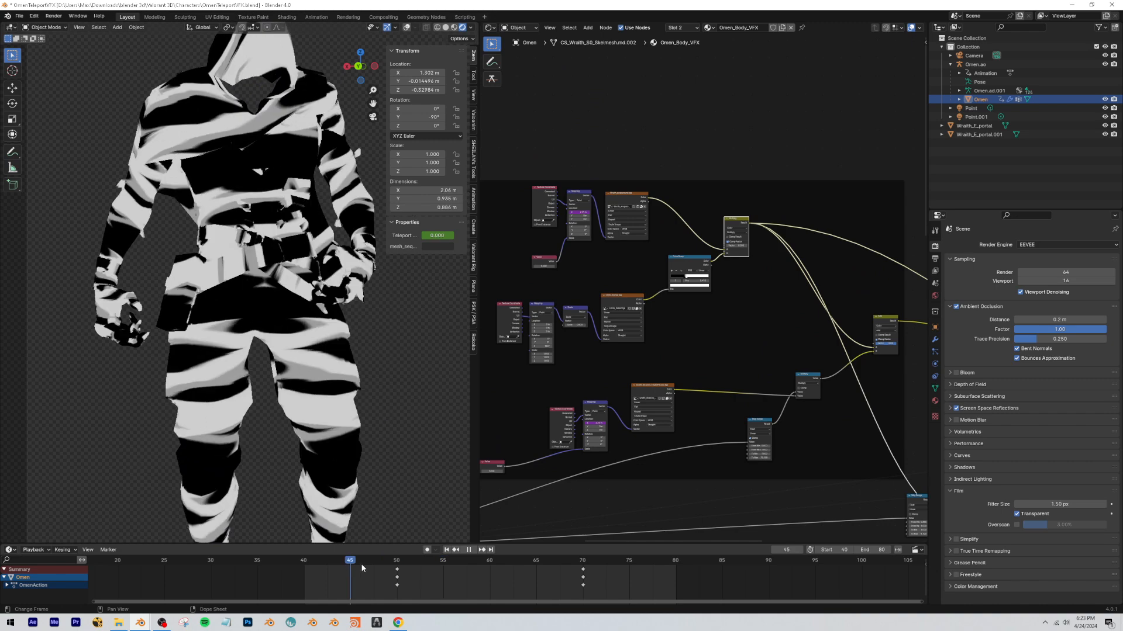
drag(418, 561, 381, 560)
key(space)
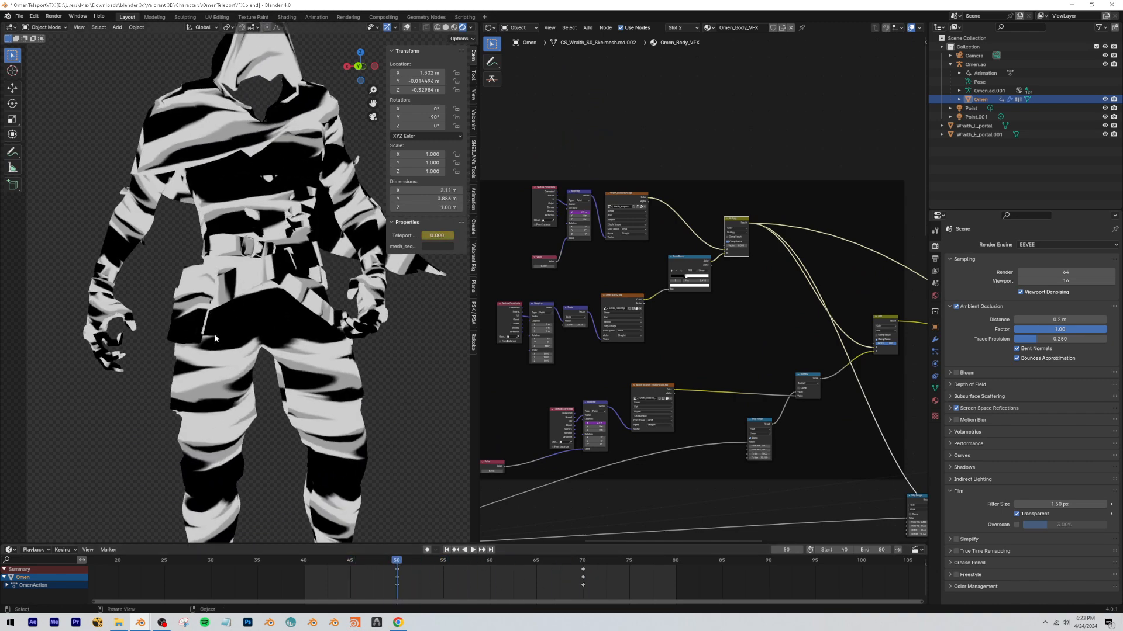
Preview the combined Mix Shader ahead of the transparency nodes and play the animation from frame 50.
scroll(214, 334, down, 4)
scroll(825, 359, down, 7)
middle_drag(894, 389, 764, 339)
scroll(804, 368, up, 7)
ctrl+shift+click(735, 383)
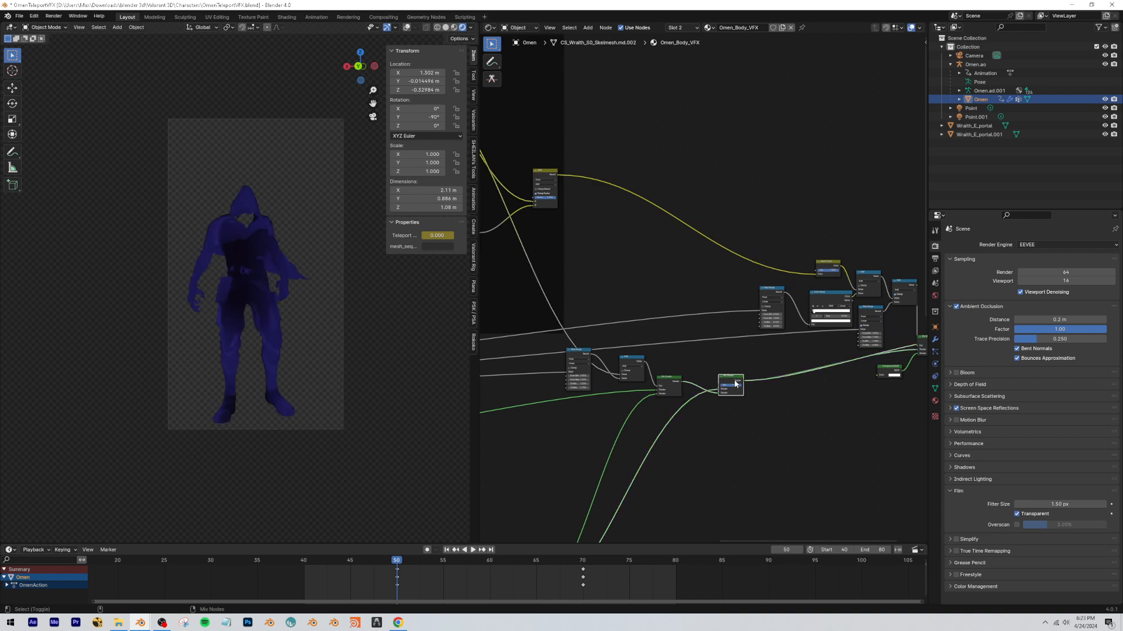
key(space)
Move the final Mix Shader that blends in the Transparent BSDF up beside the last Add node.
middle_drag(901, 319, 765, 308)
scroll(764, 309, up, 6)
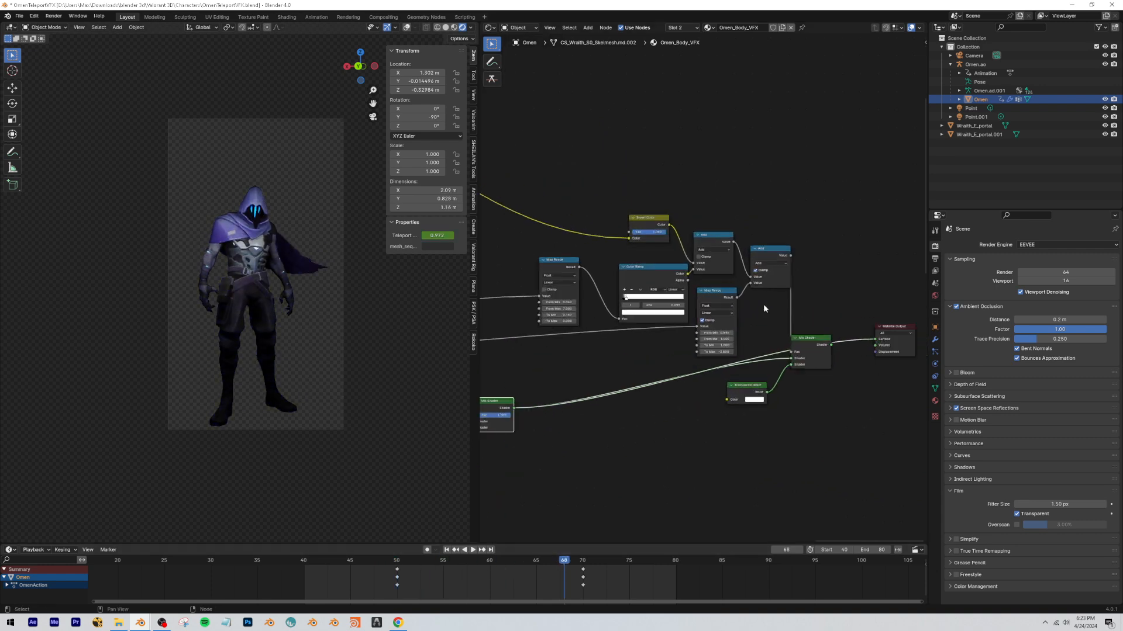
drag(815, 347, 838, 300)
click(611, 165)
scroll(515, 344, up, 1)
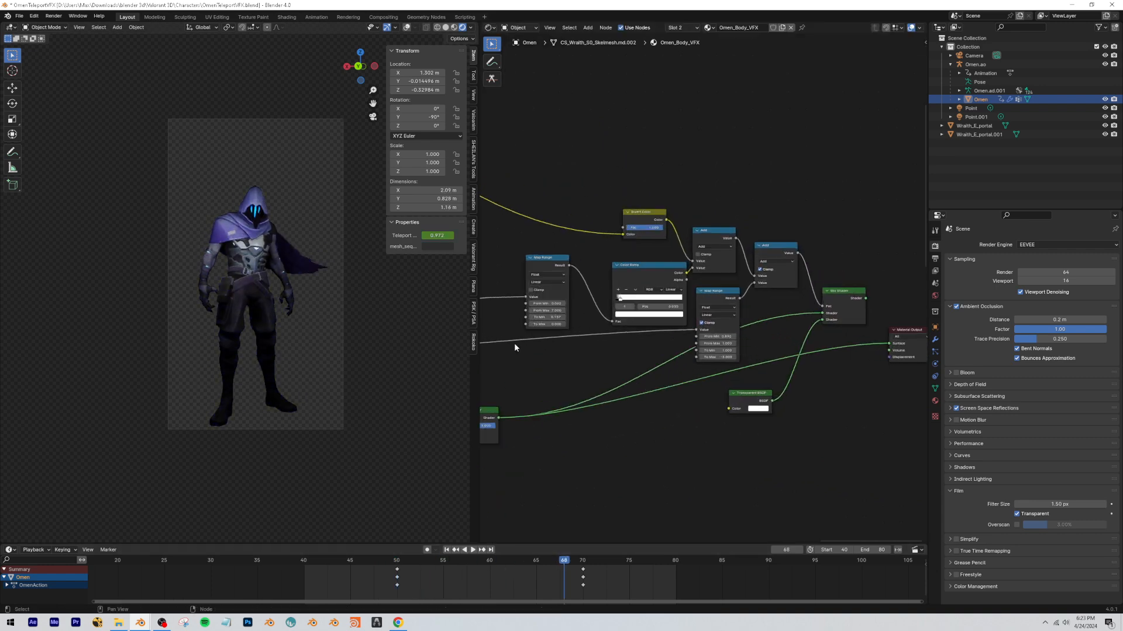
middle_drag(515, 344, 550, 336)
Stop at frame 56 and send the Transparent BSDF's Mix Shader to the Material Output.
click(476, 572)
key(space)
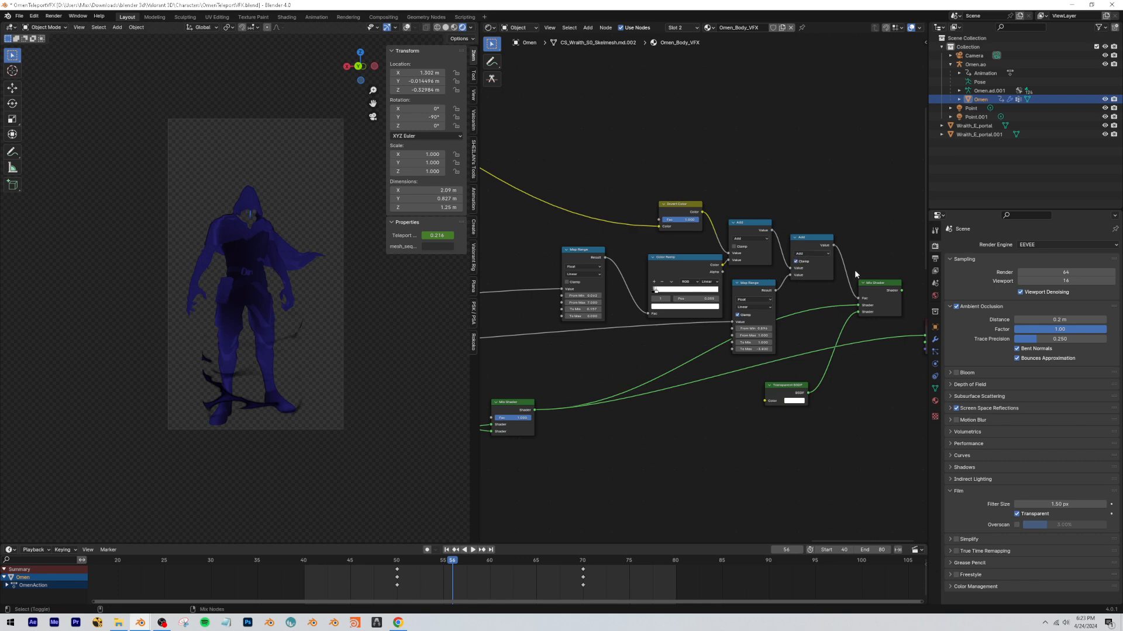
ctrl+shift+click(874, 287)
scroll(645, 271, up, 2)
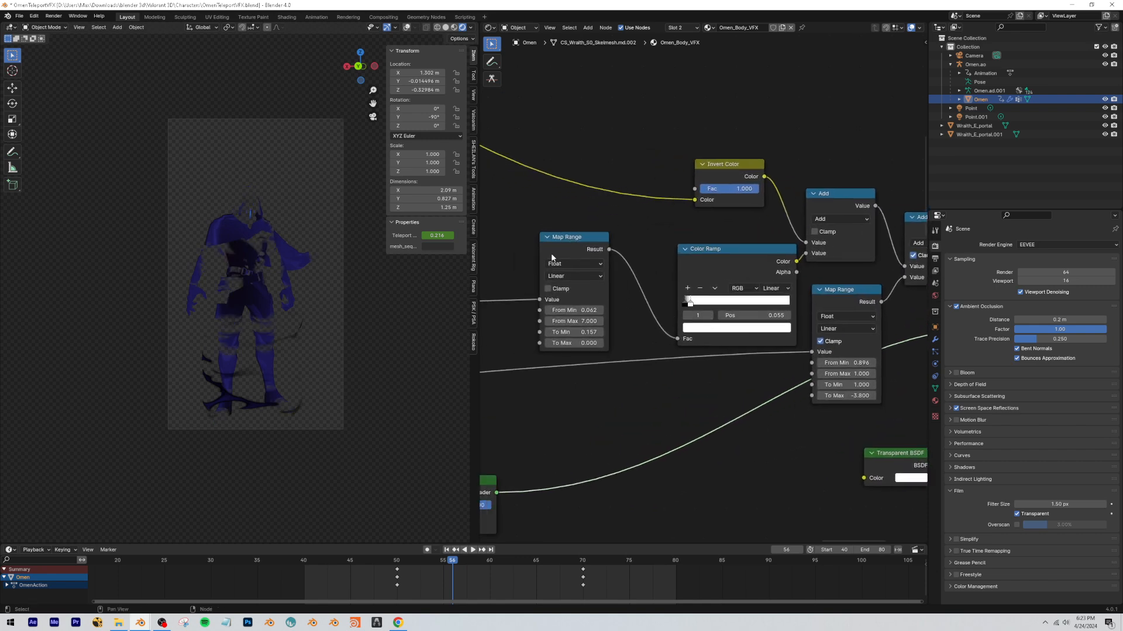
scroll(261, 280, up, 4)
Play and scrub the animation from before frame 50 several times to examine how the transparency mask reveals the character.
click(399, 572)
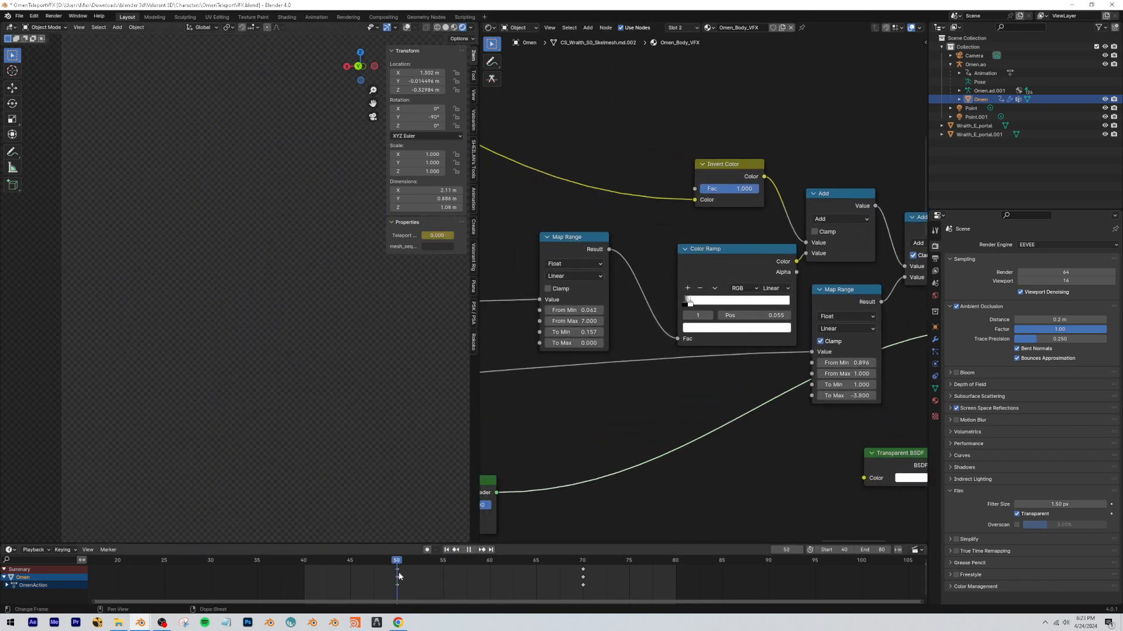
key(space)
drag(515, 581, 454, 588)
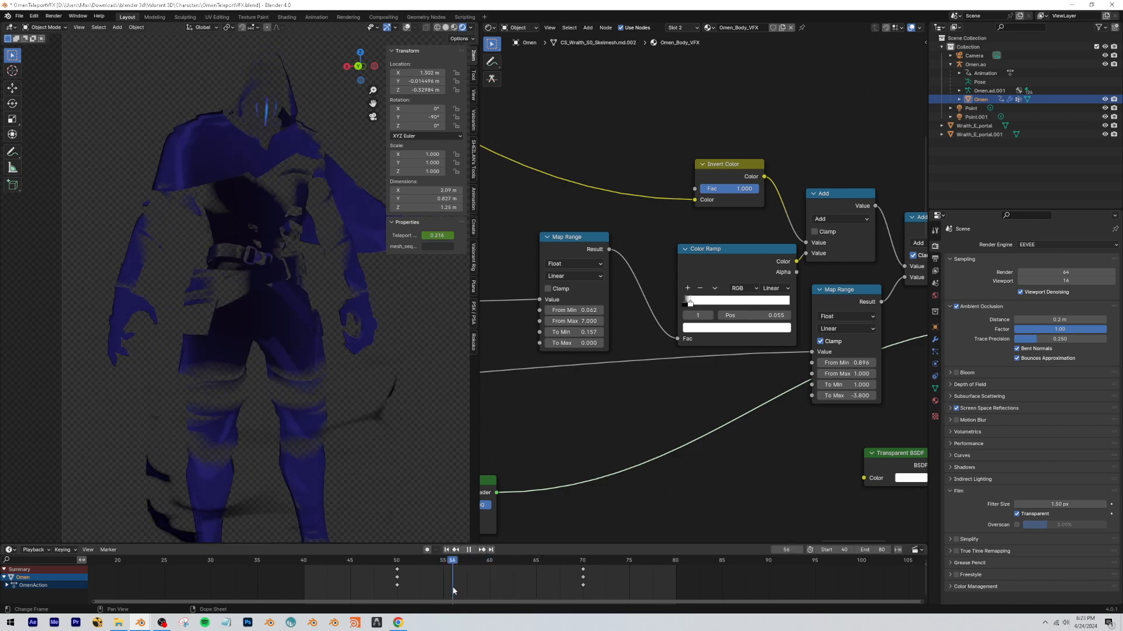
key(space)
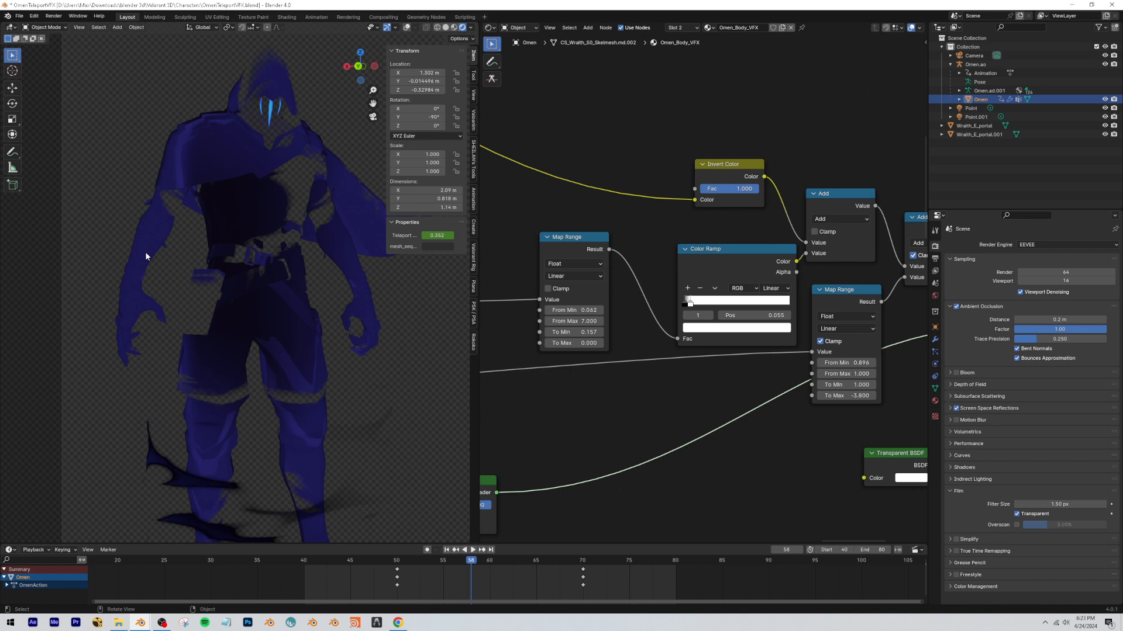
key(space)
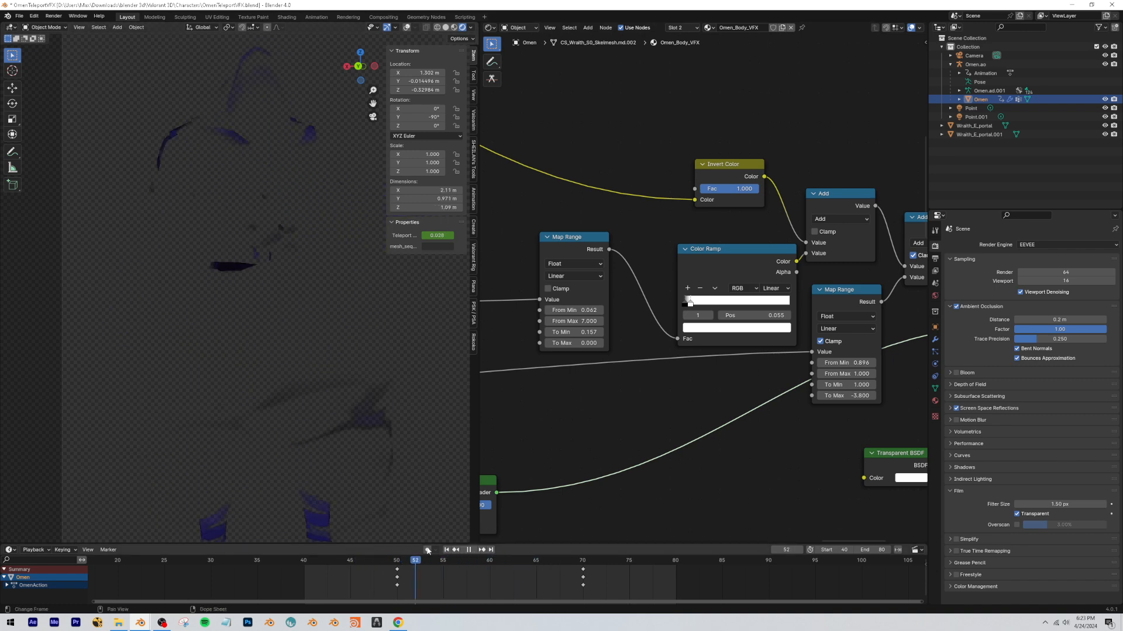
drag(427, 561, 307, 546)
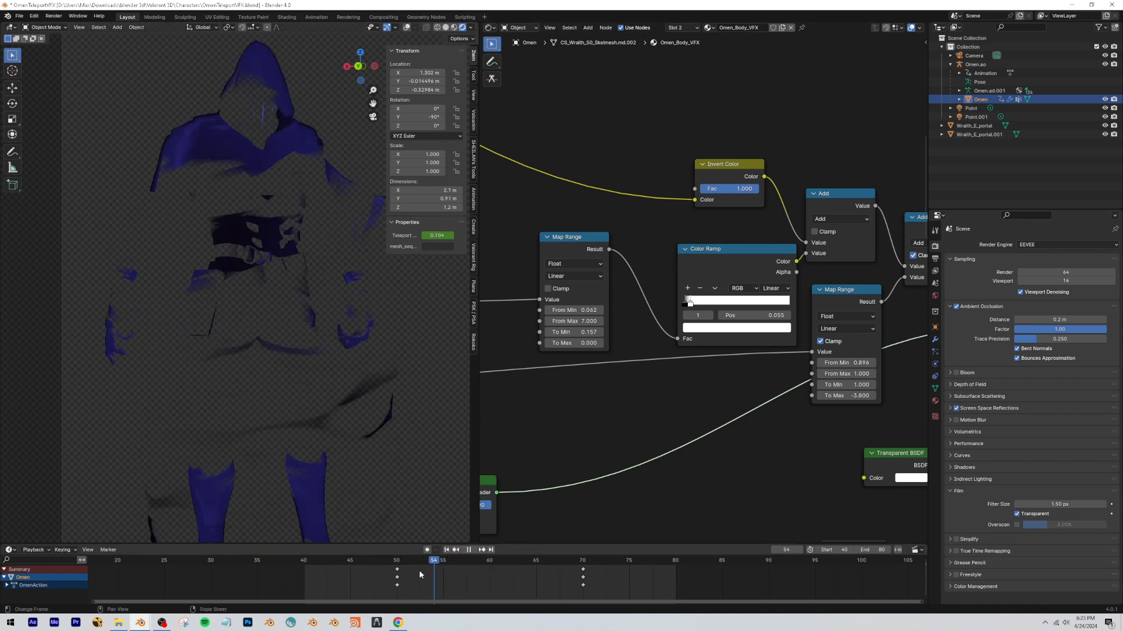
key(space)
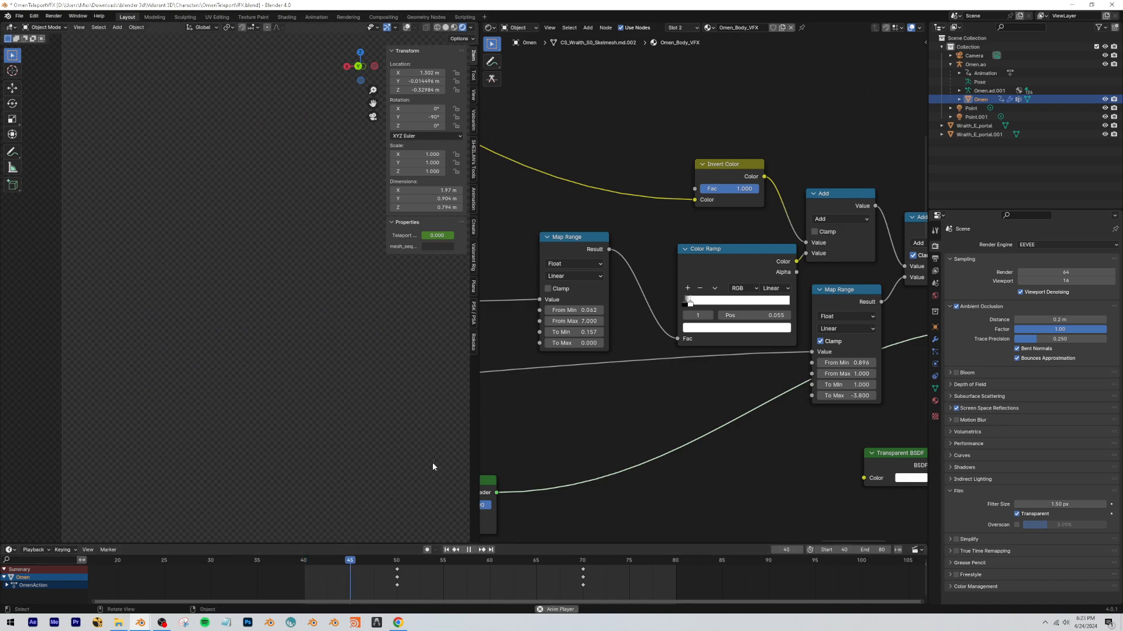
key(space)
Switch to the OmenVFX.blend window and play its character animation from the start, pausing at frame 34.
click(1111, 4)
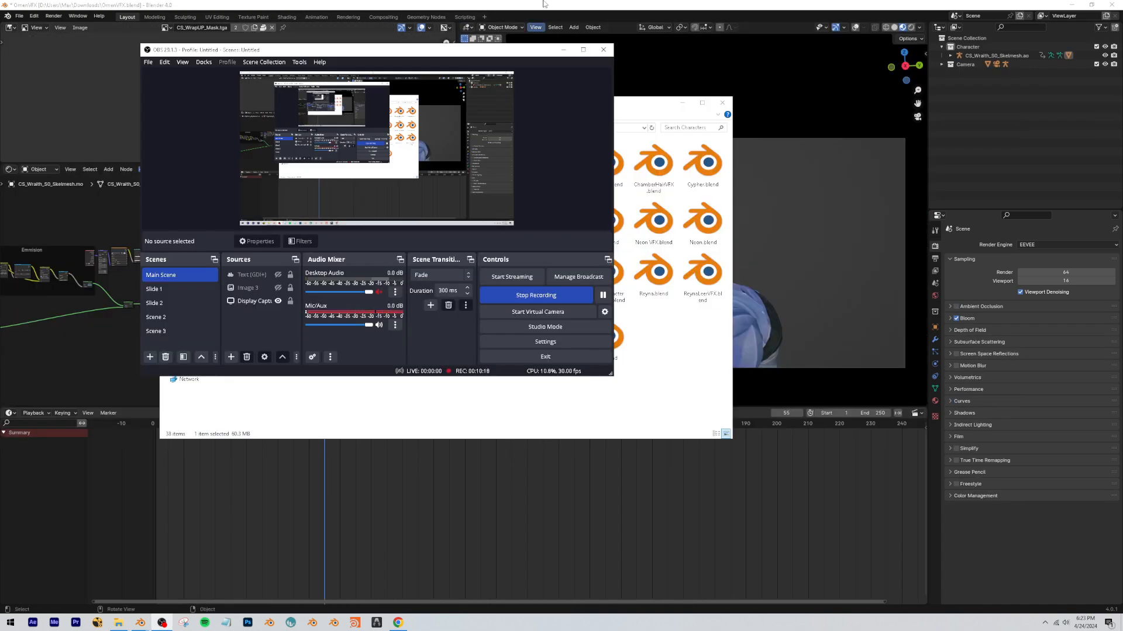
click(544, 4)
drag(324, 424, 153, 420)
key(space)
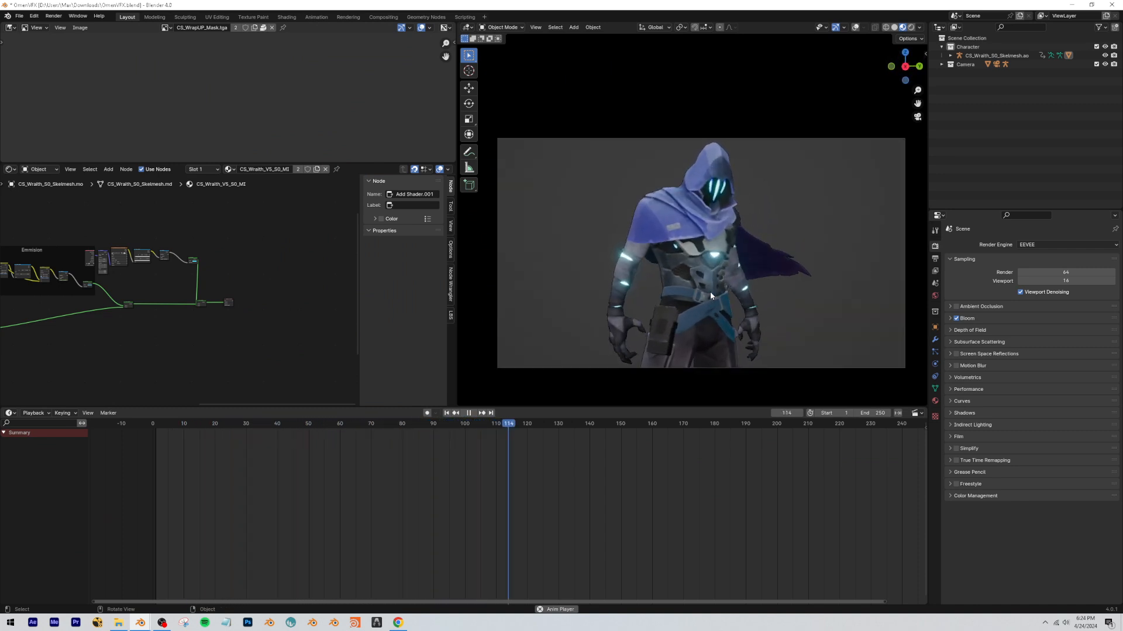
drag(443, 421, 154, 422)
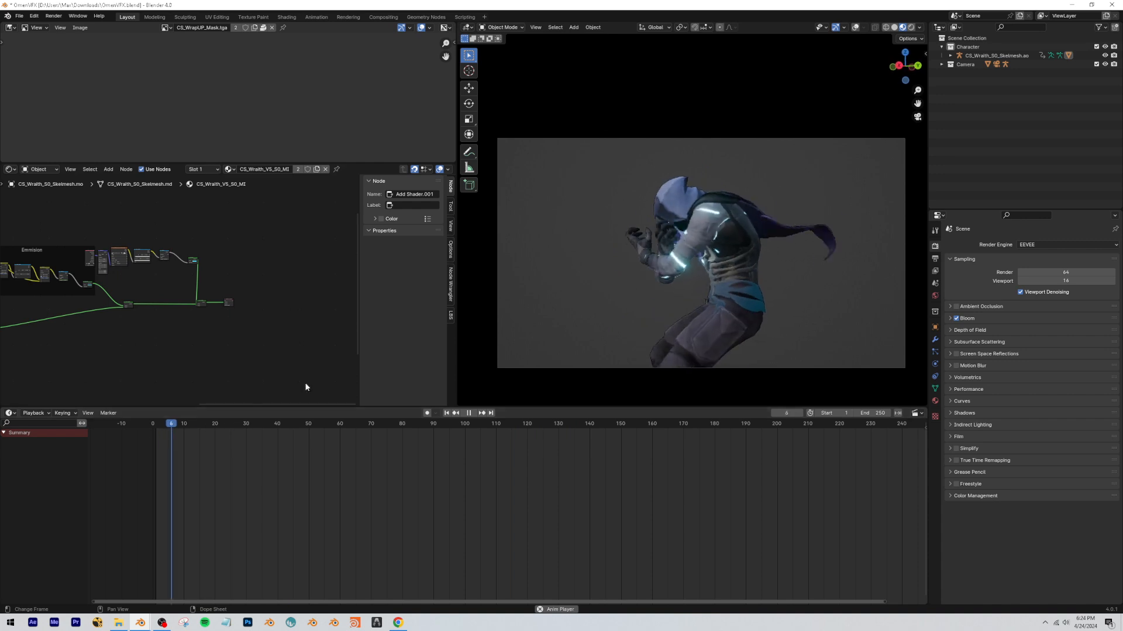
key(space)
scroll(713, 246, up, 6)
scroll(726, 256, down, 2)
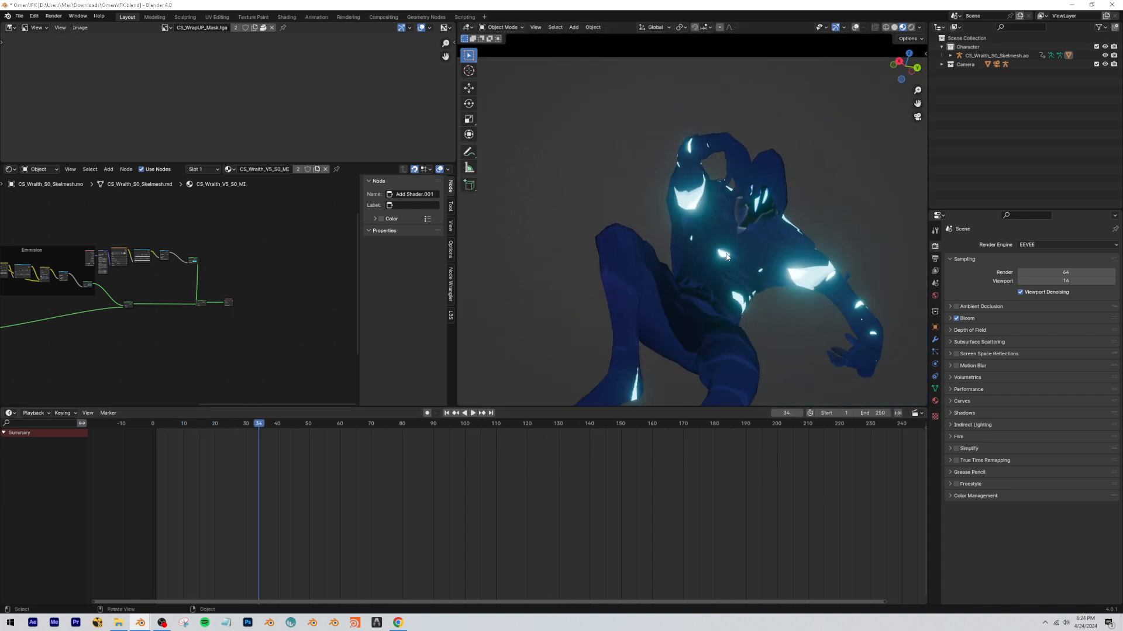
Switch to Chrome, maximize its window and pause the Omen VFX reference GIF in the tweet.
click(397, 623)
drag(354, 118, 0, 193)
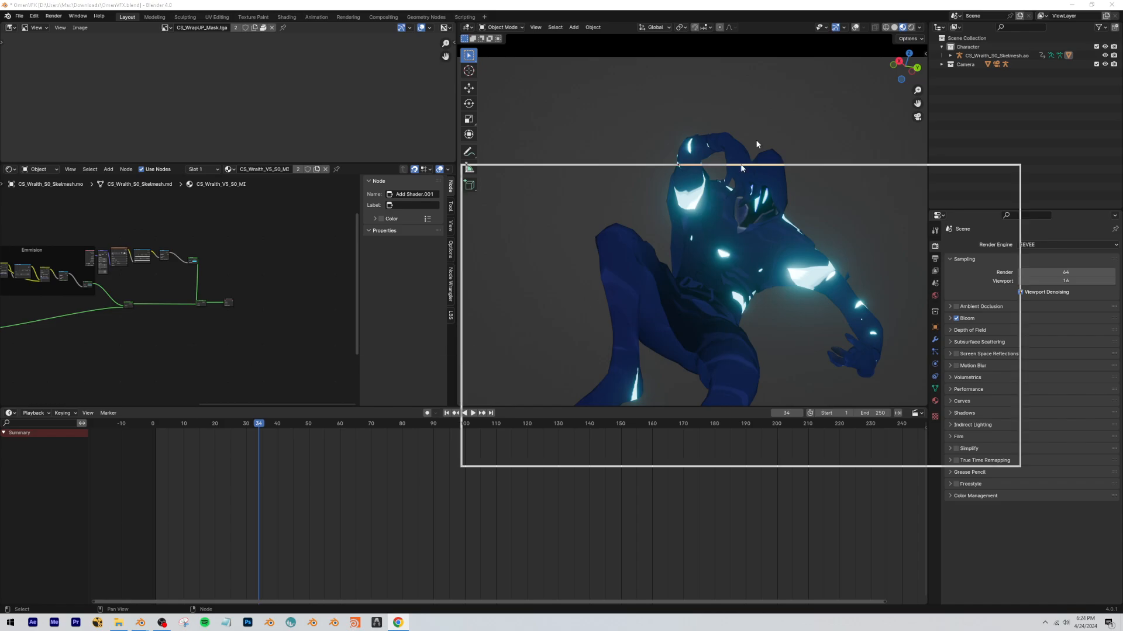
drag(756, 141, 766, 1)
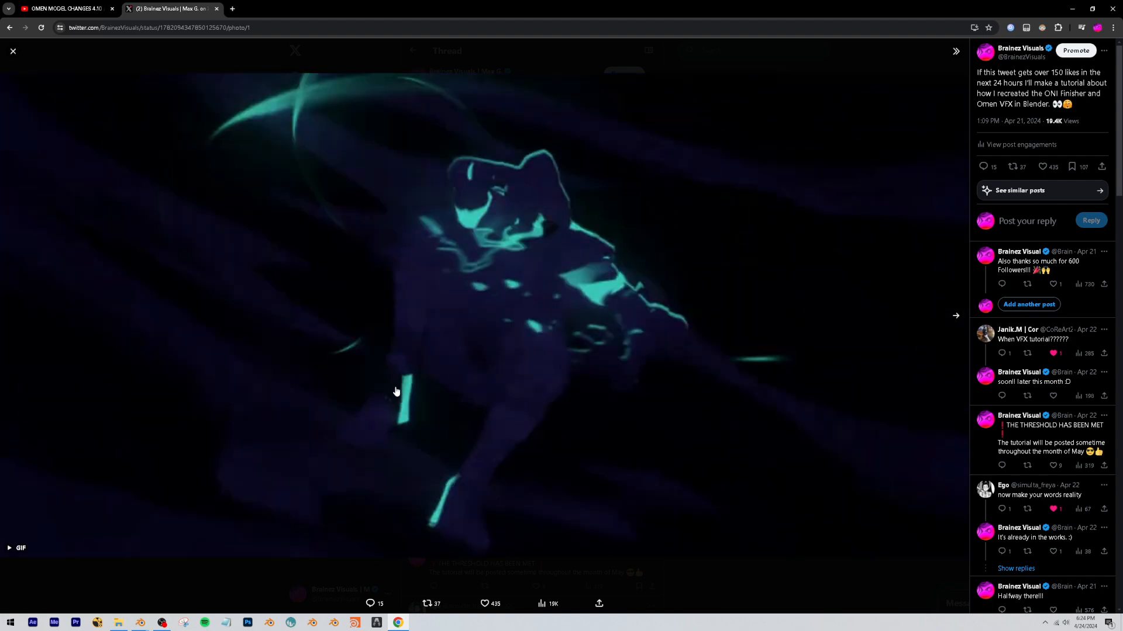
click(396, 392)
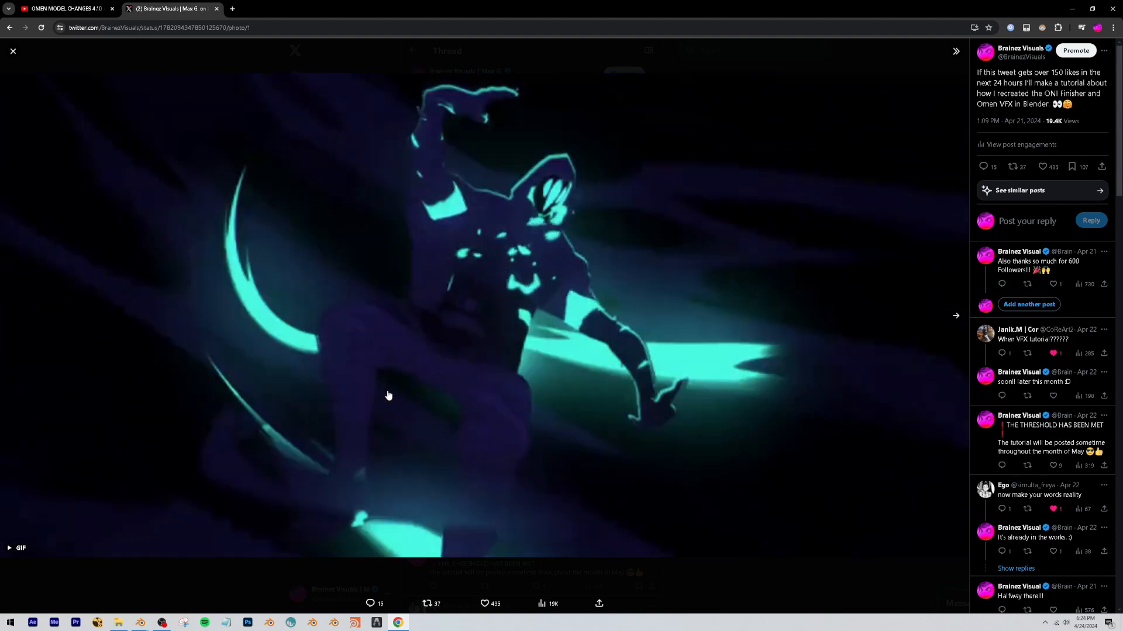
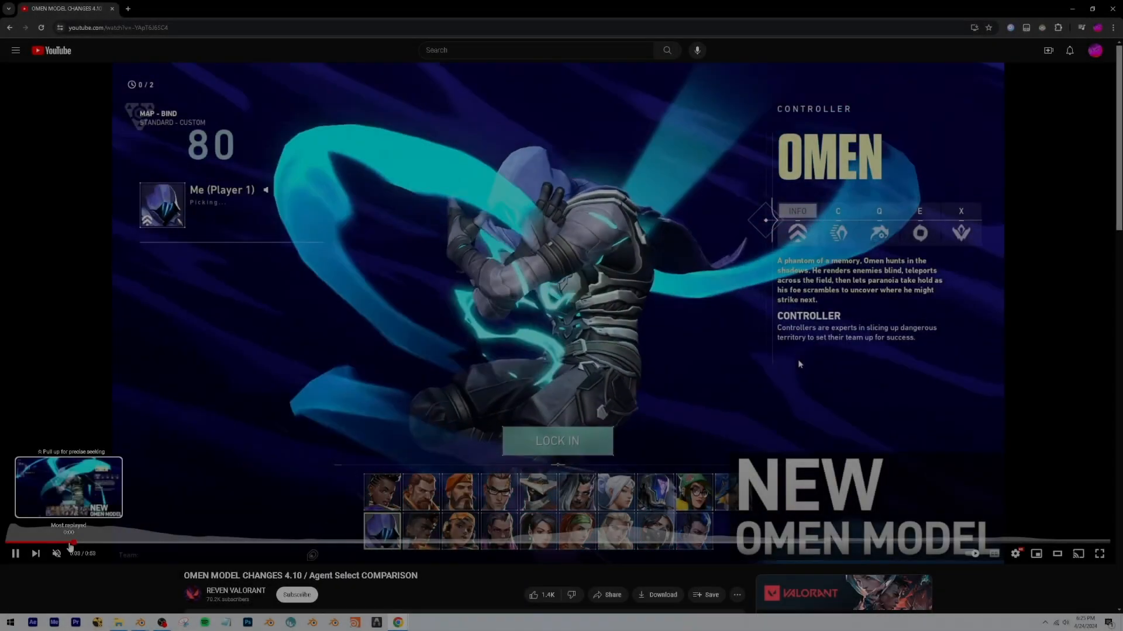
Pause the Omen agent select comparison video and restore the maximized browser window to a smaller size.
click(406, 346)
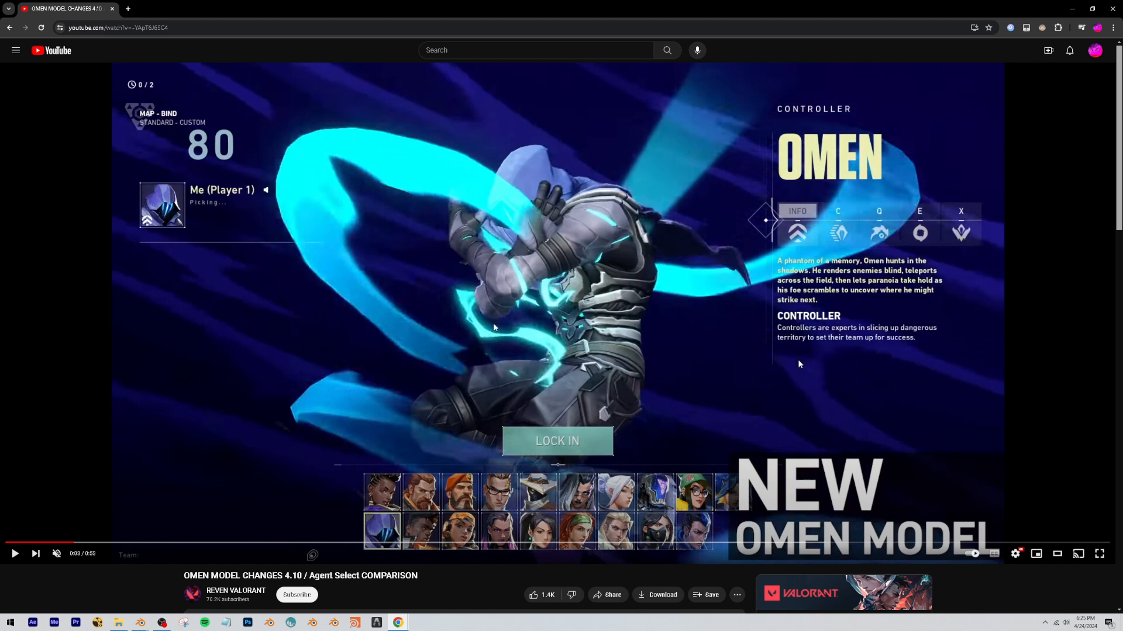
drag(456, 7, 577, 130)
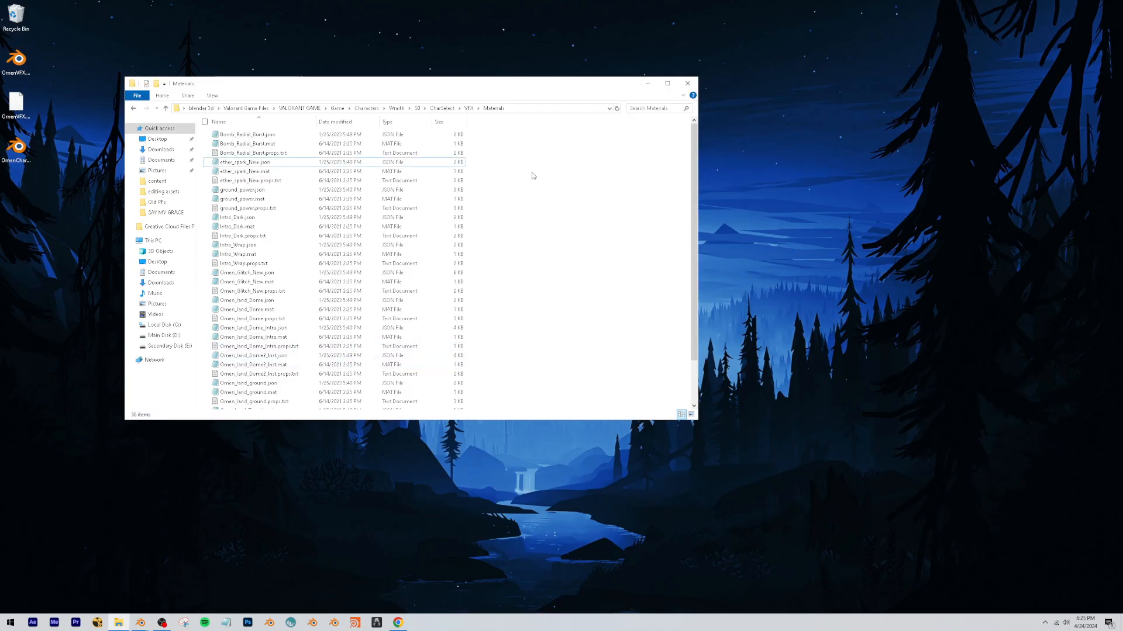
Open the Materials folder under Wraith\S0\CharSelect\VFX in File Explorer, starting from the S0 folder.
click(690, 87)
double_click(639, 145)
drag(343, 292, 264, 140)
click(228, 190)
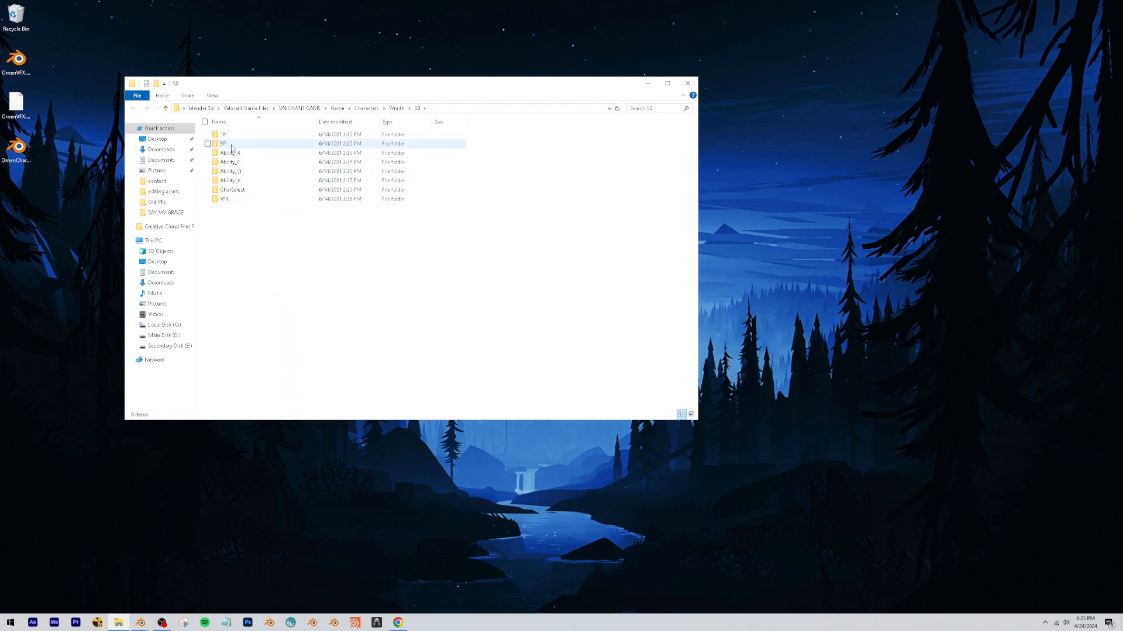
double_click(224, 190)
double_click(243, 153)
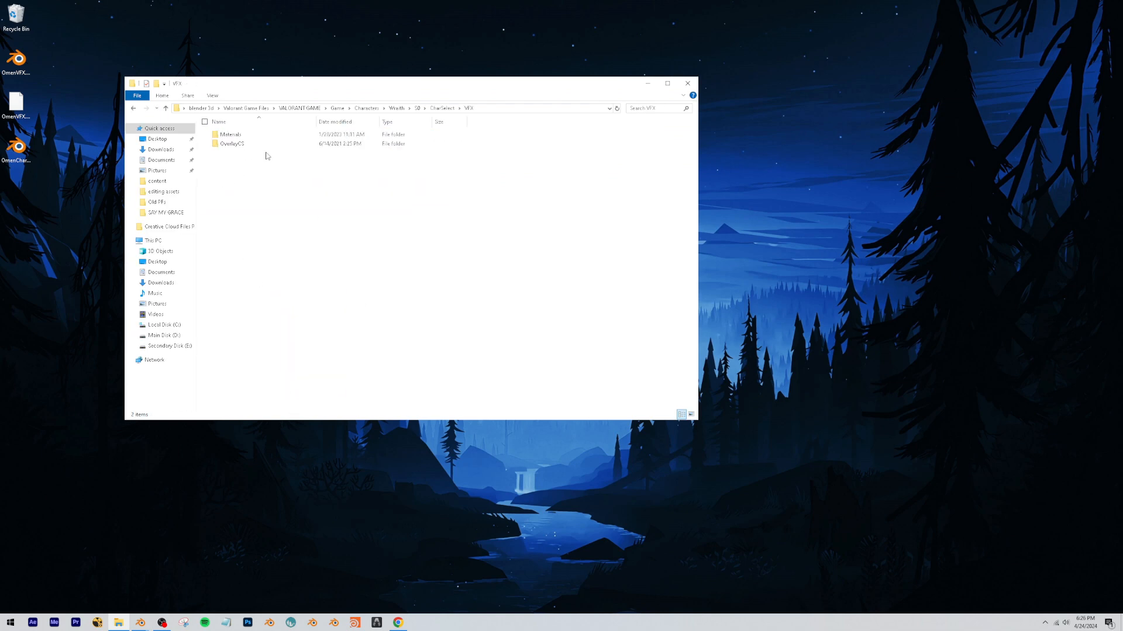
double_click(237, 135)
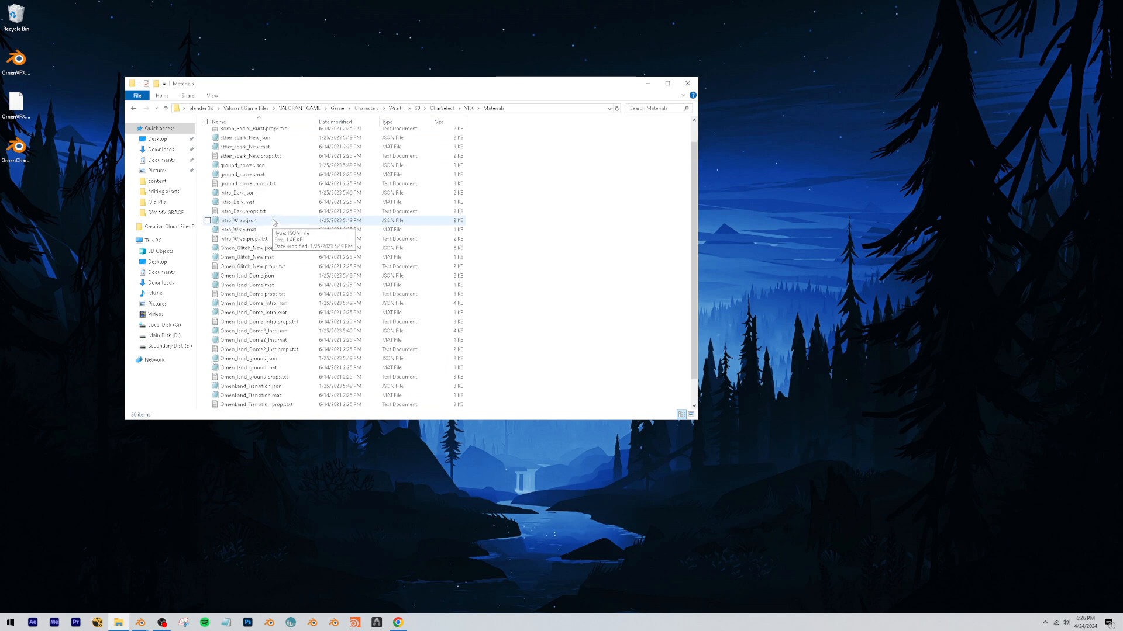
Open the Meshes folder under Wraith\S0\VFX and look through its mesh files.
click(521, 109)
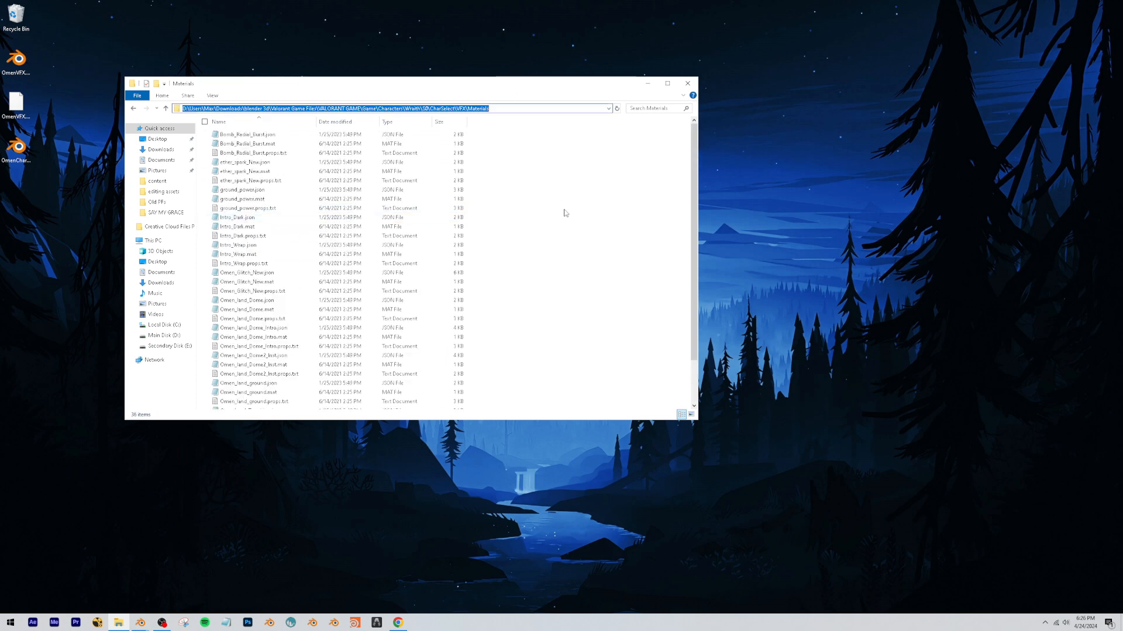
click(566, 213)
click(441, 108)
double_click(243, 153)
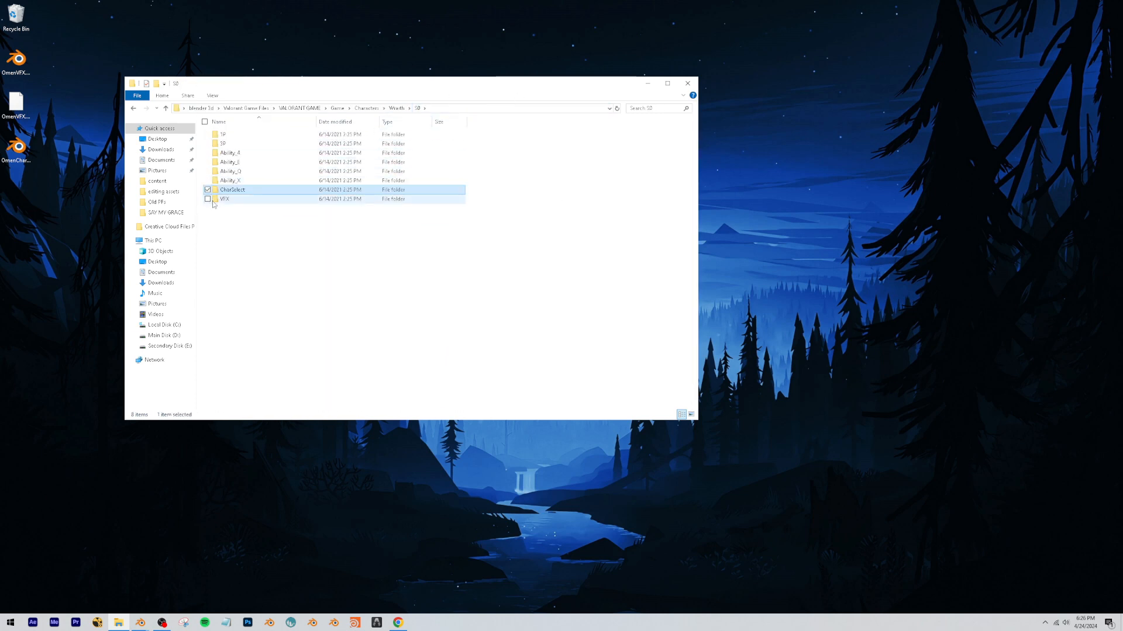
double_click(229, 154)
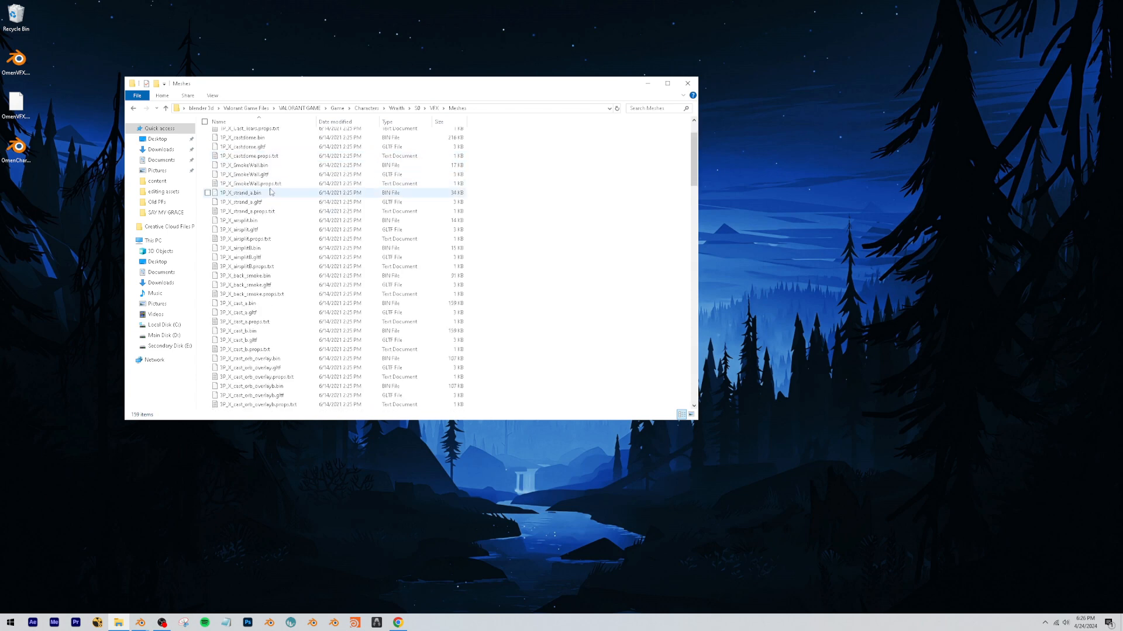
scroll(277, 193, down, 20)
scroll(277, 193, up, 20)
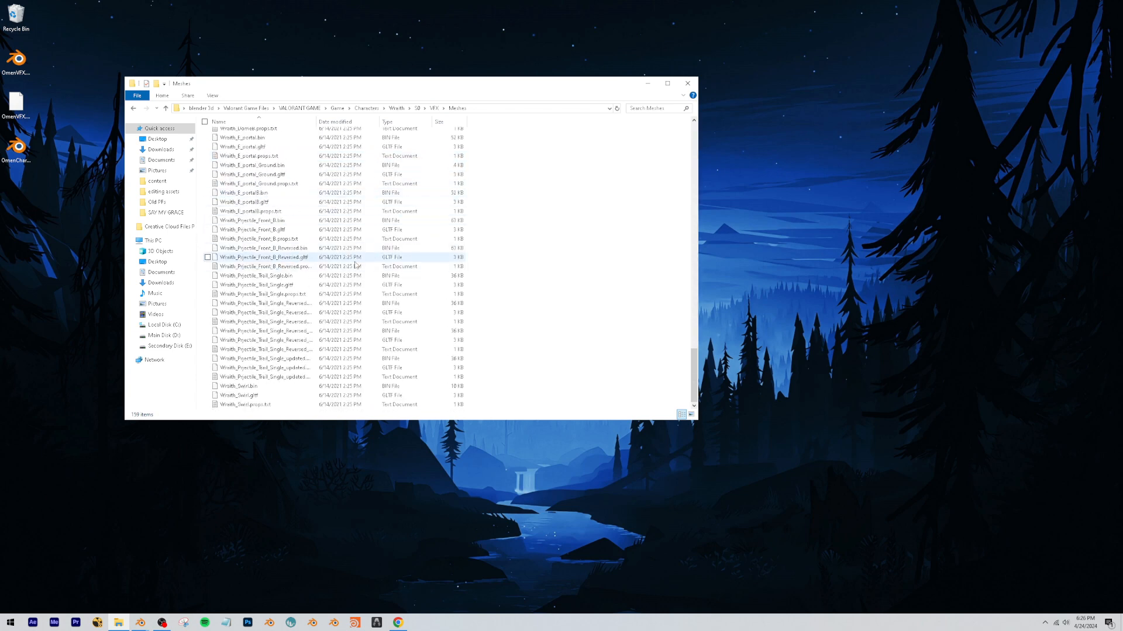
Compare the CharSelect VFX Materials folder with the S0 VFX Meshes folder by moving back and forth between them.
click(133, 109)
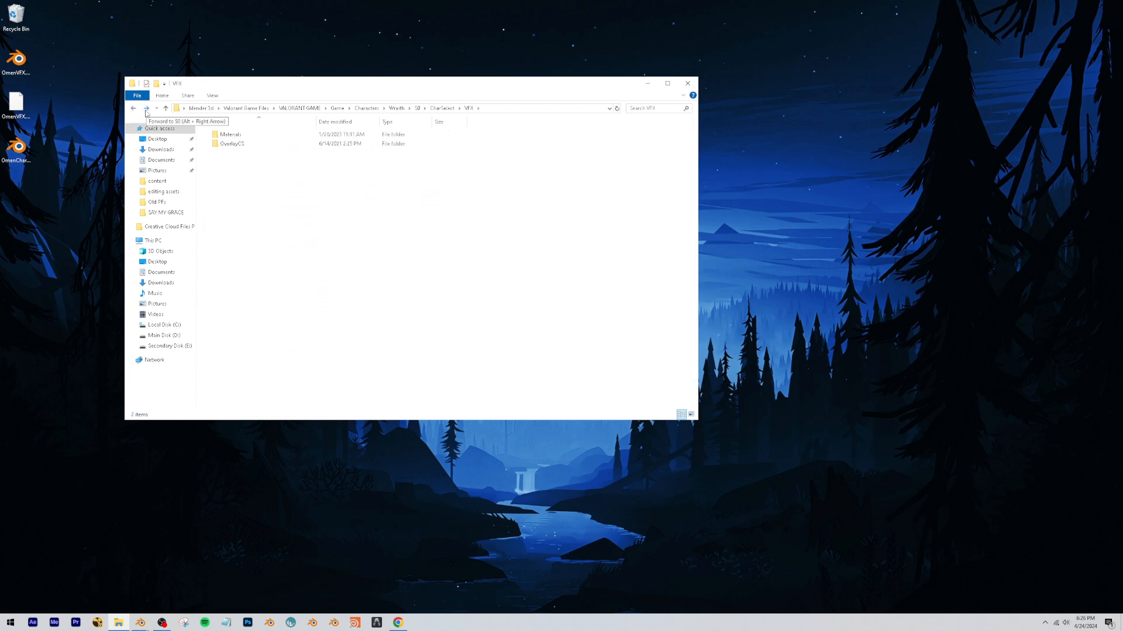
click(133, 109)
click(134, 108)
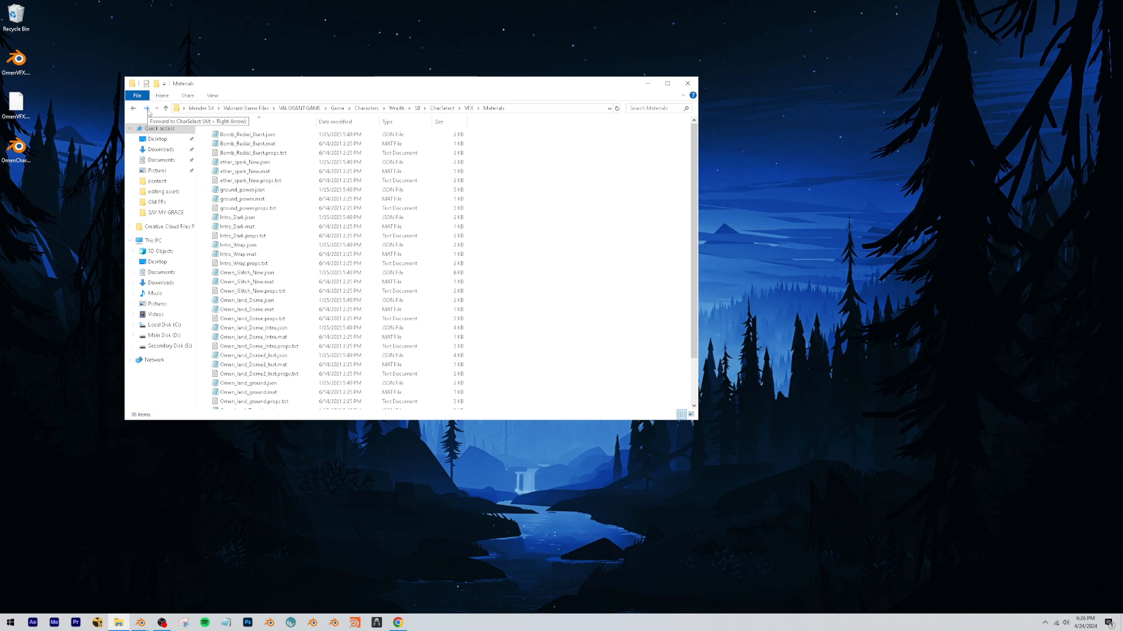
click(147, 108)
click(146, 108)
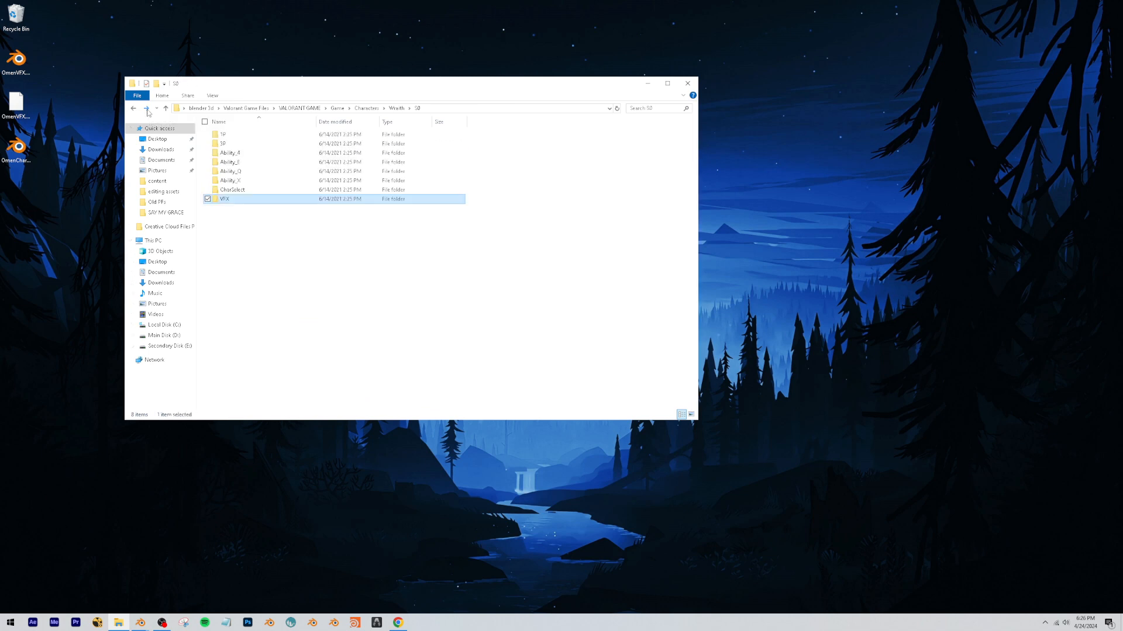
click(146, 108)
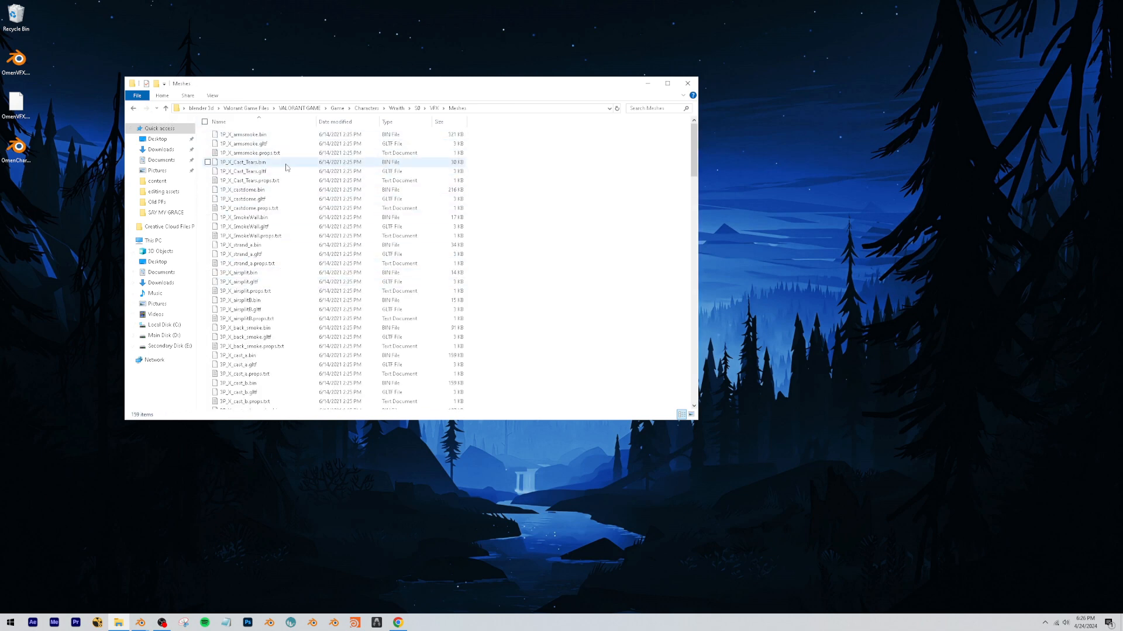
scroll(259, 281, down, 17)
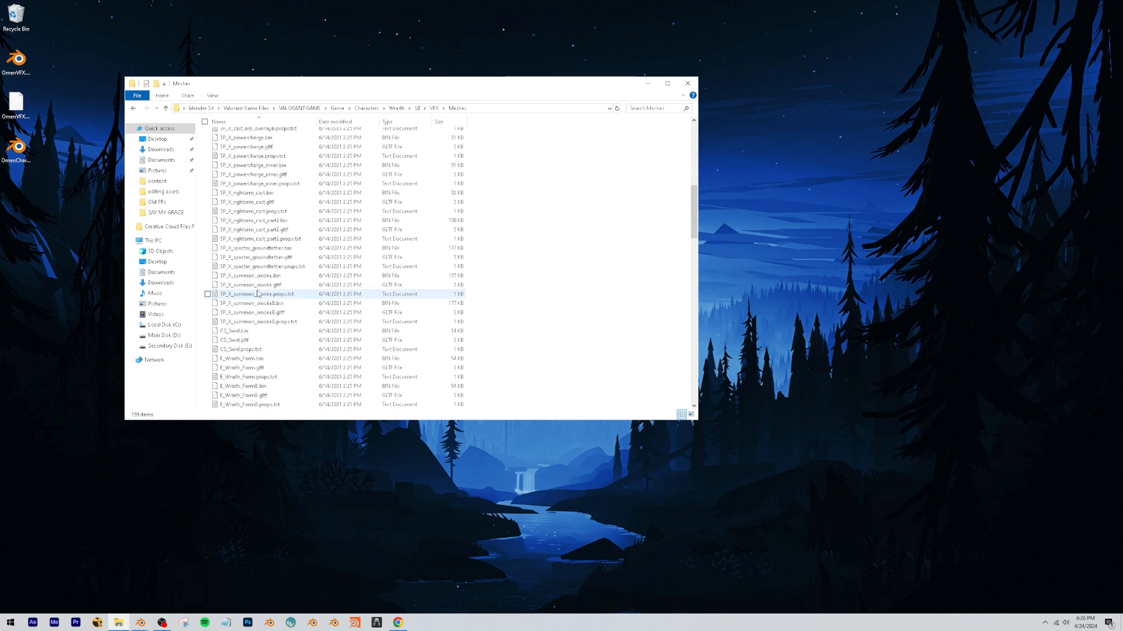
Return to the Materials folder under CharSelect\VFX and look over its material files.
key(alt+Left)
key(alt+Left)
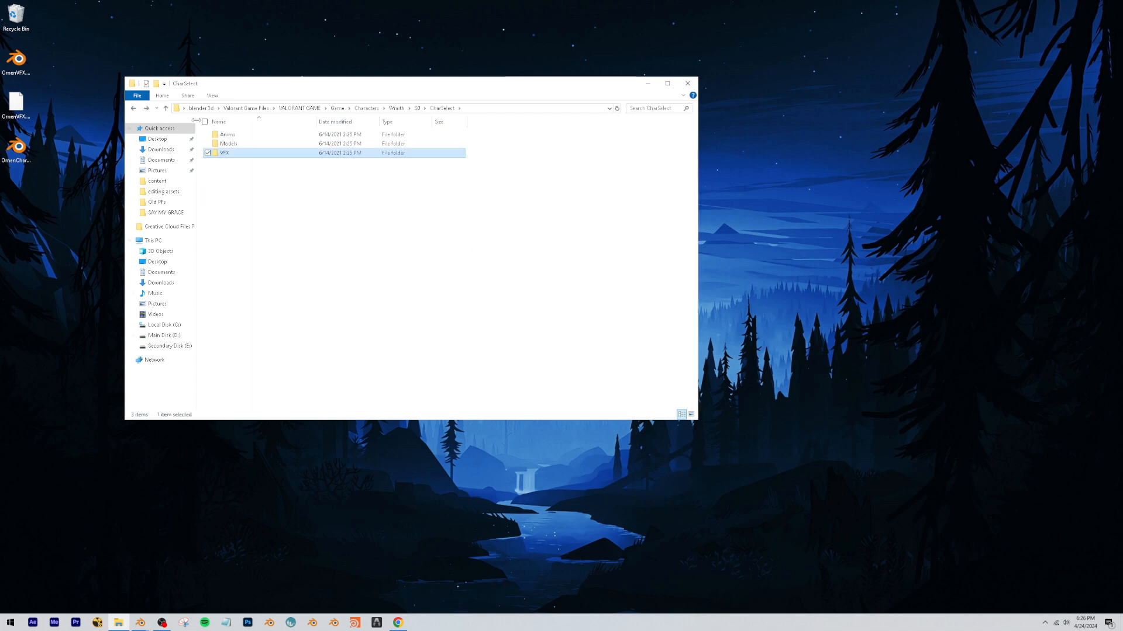
double_click(225, 153)
double_click(252, 135)
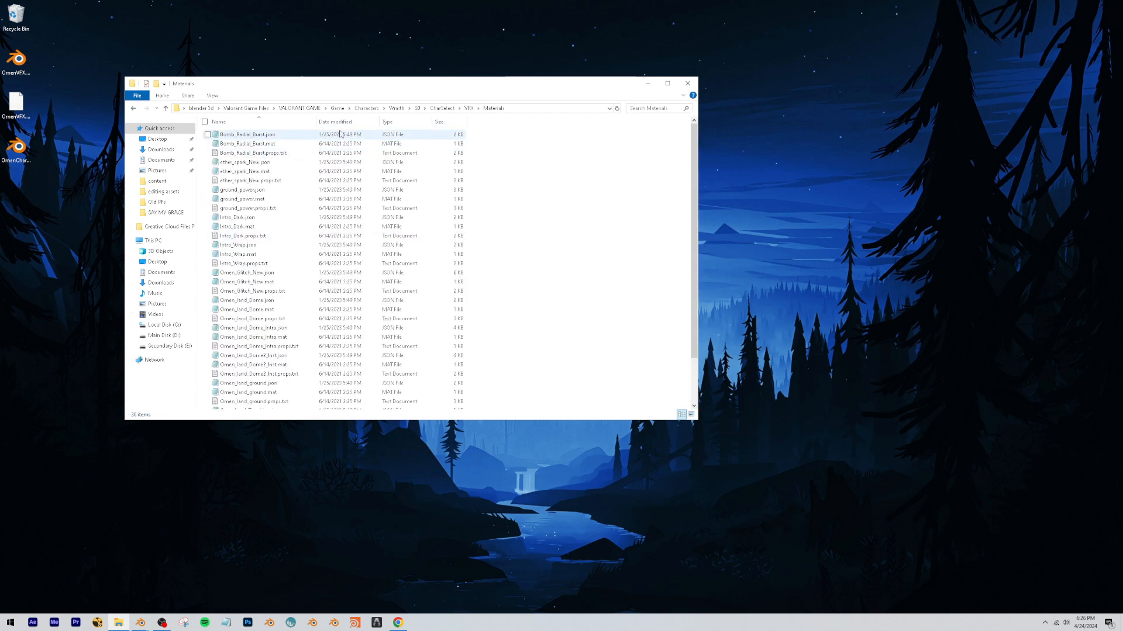
scroll(308, 258, down, 3)
drag(578, 280, 327, 47)
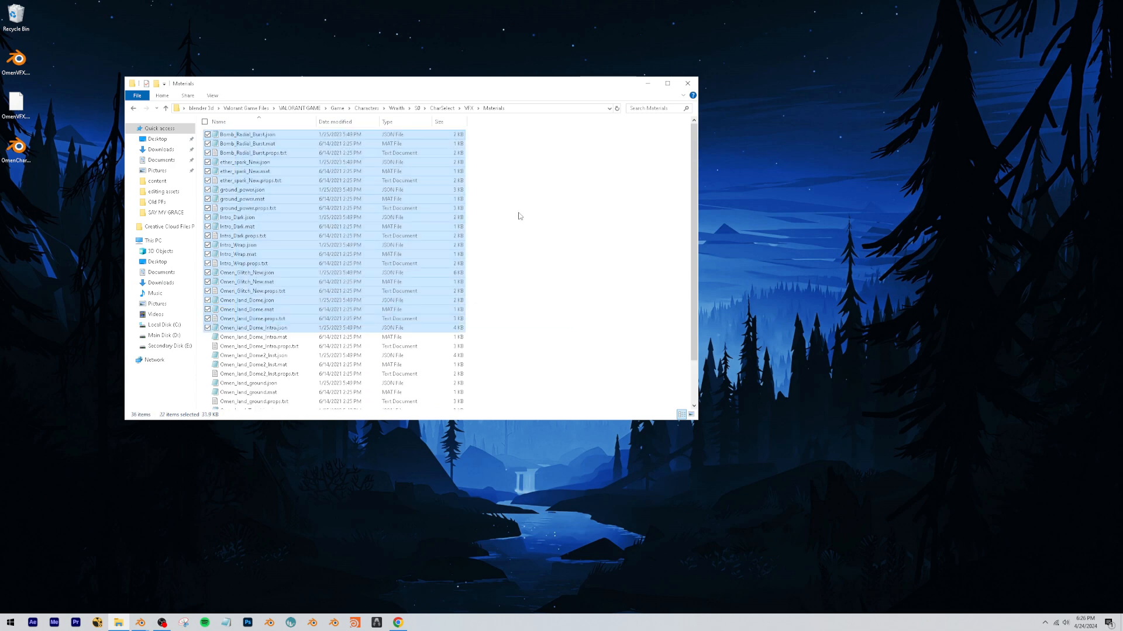
click(519, 213)
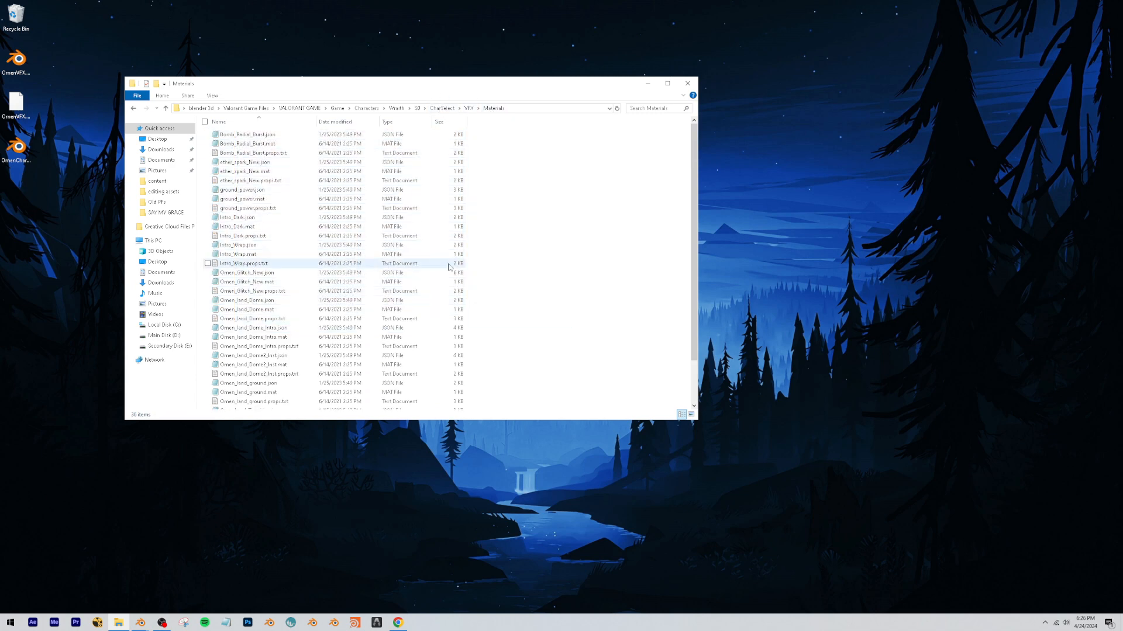
Check the paused Omen video in Chrome, then open ether_spark_New.props.txt from the Materials folder in Notepad.
click(239, 172)
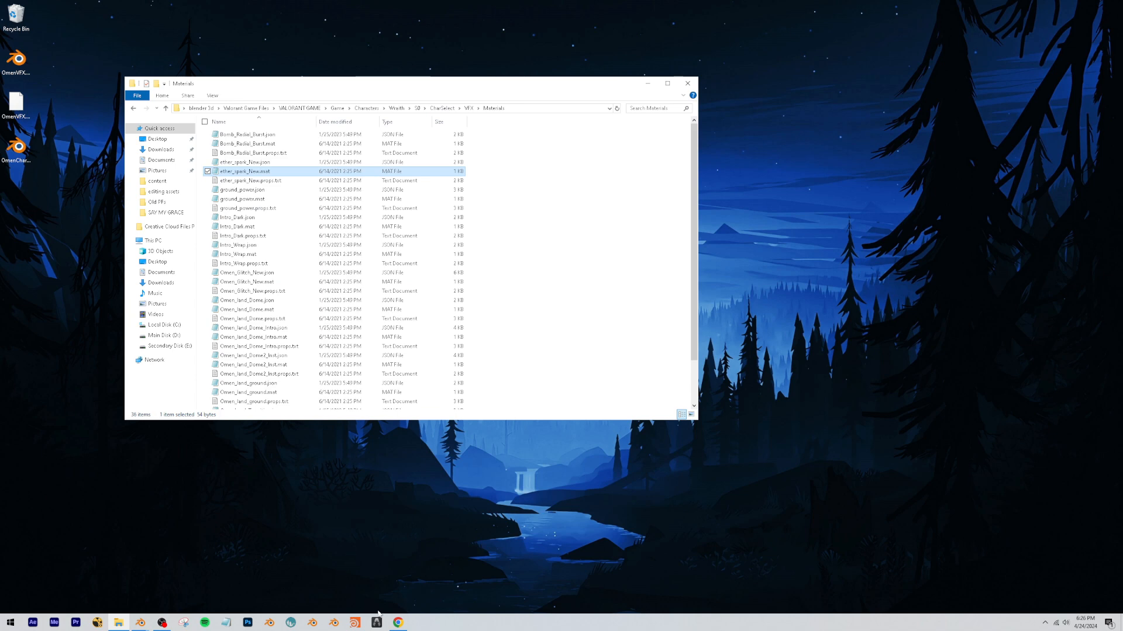
click(398, 623)
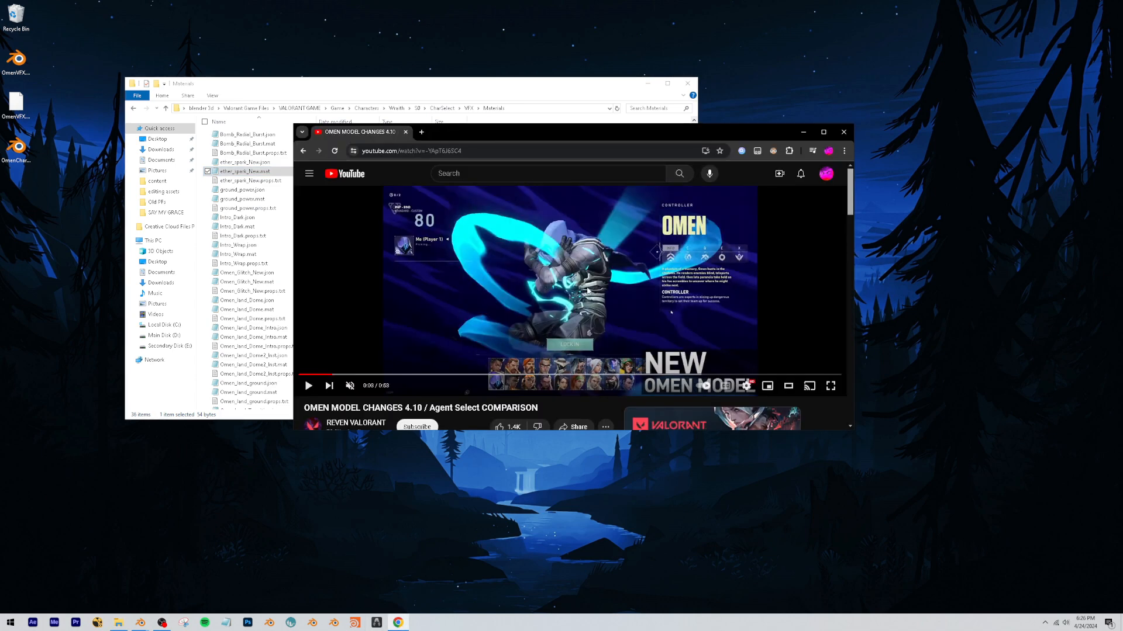
click(803, 132)
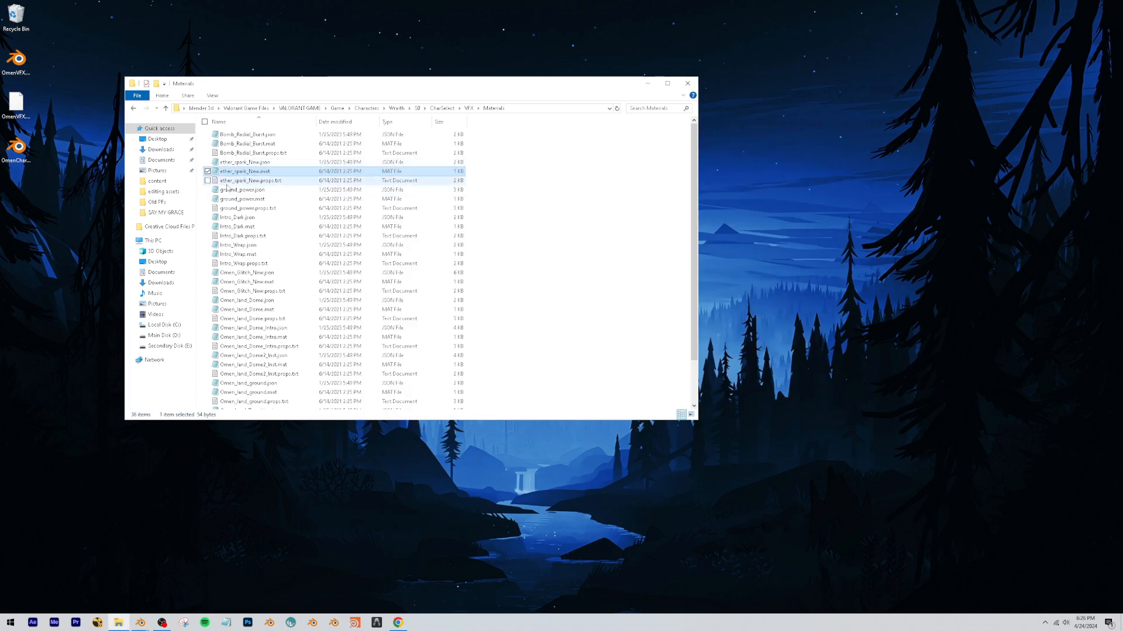
click(249, 181)
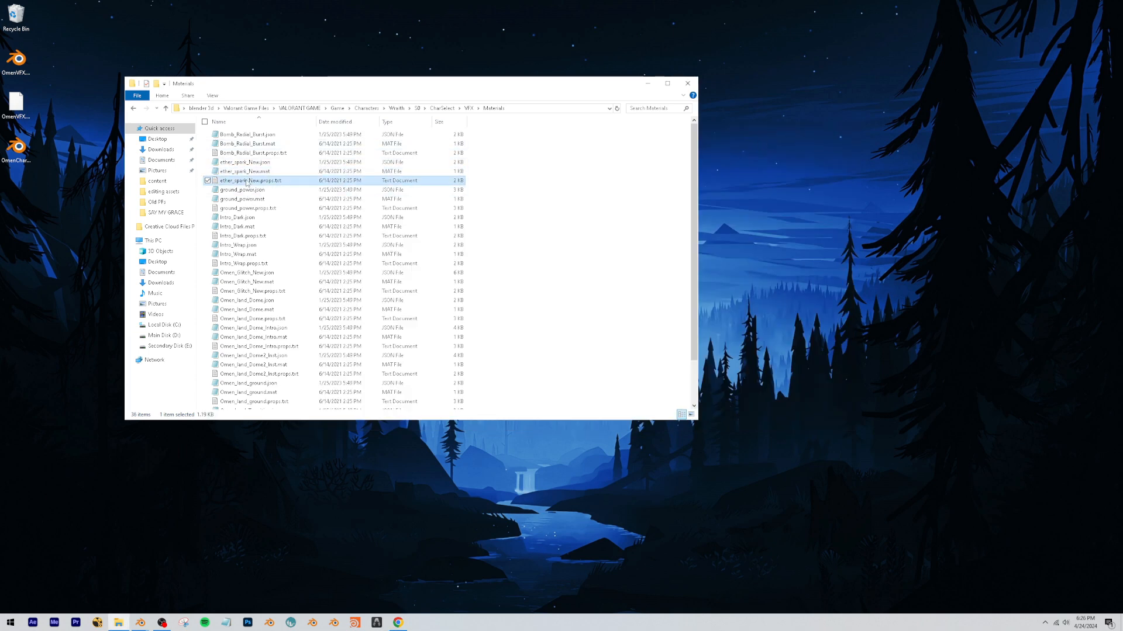
click(139, 624)
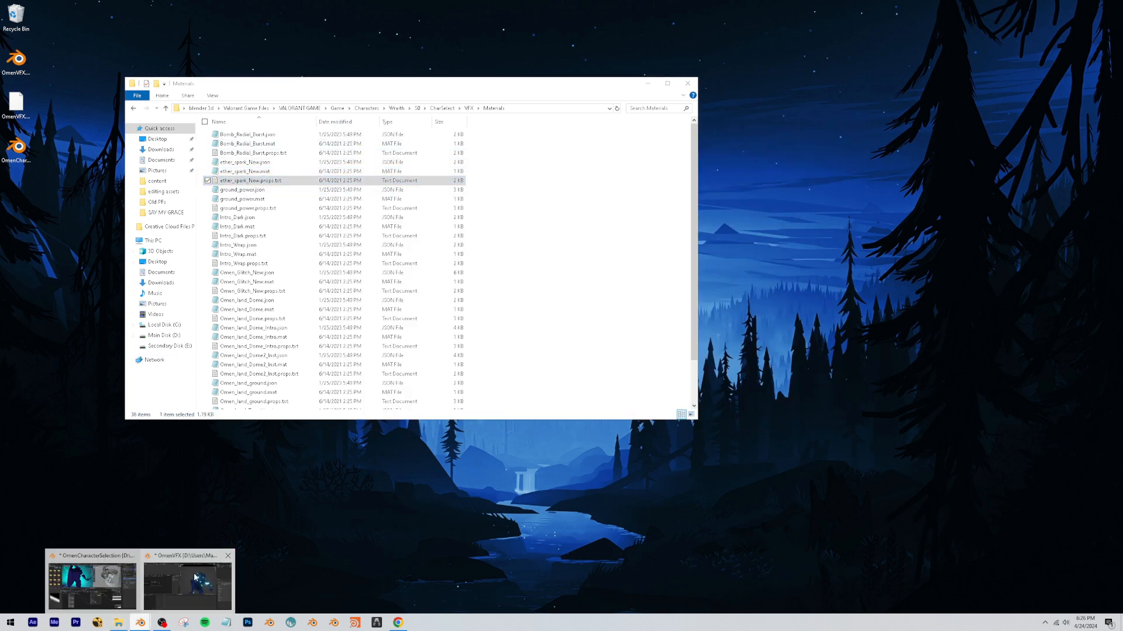
double_click(244, 182)
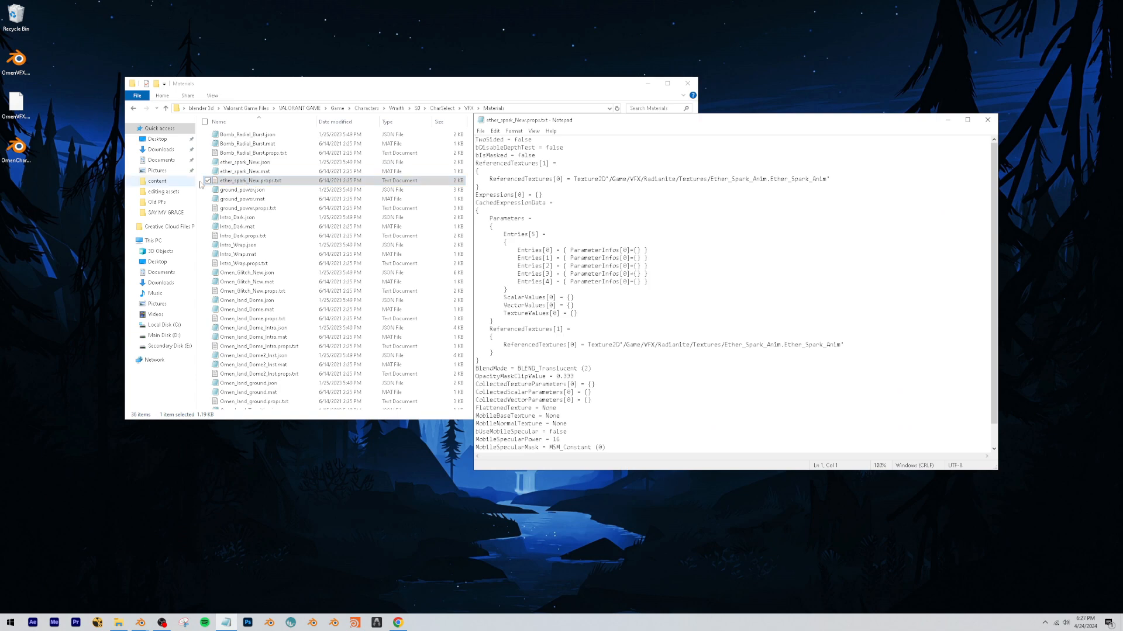
Switch to the OmenVFX.blend window to look at the scene, then return to the material's text file.
click(137, 626)
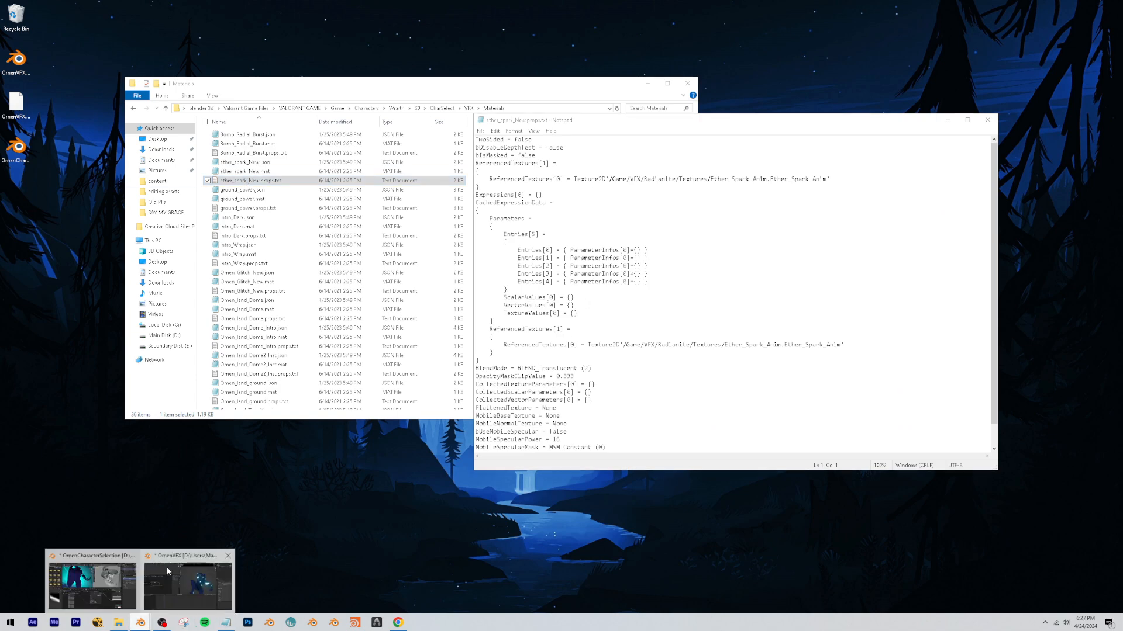
click(166, 570)
key(KP_0)
click(854, 29)
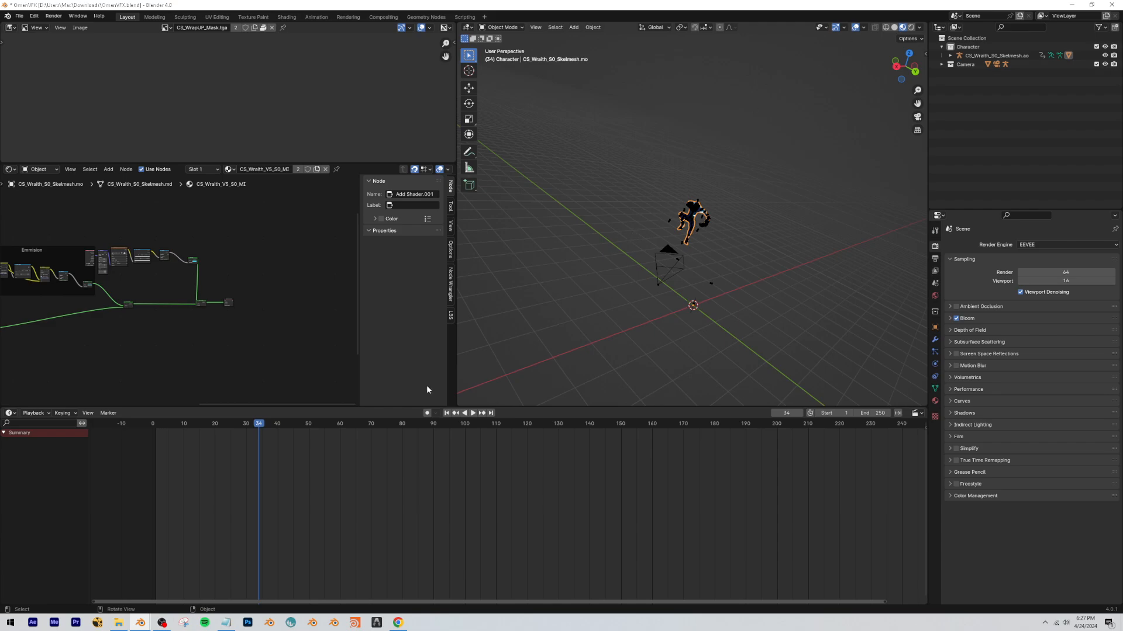
click(1109, 4)
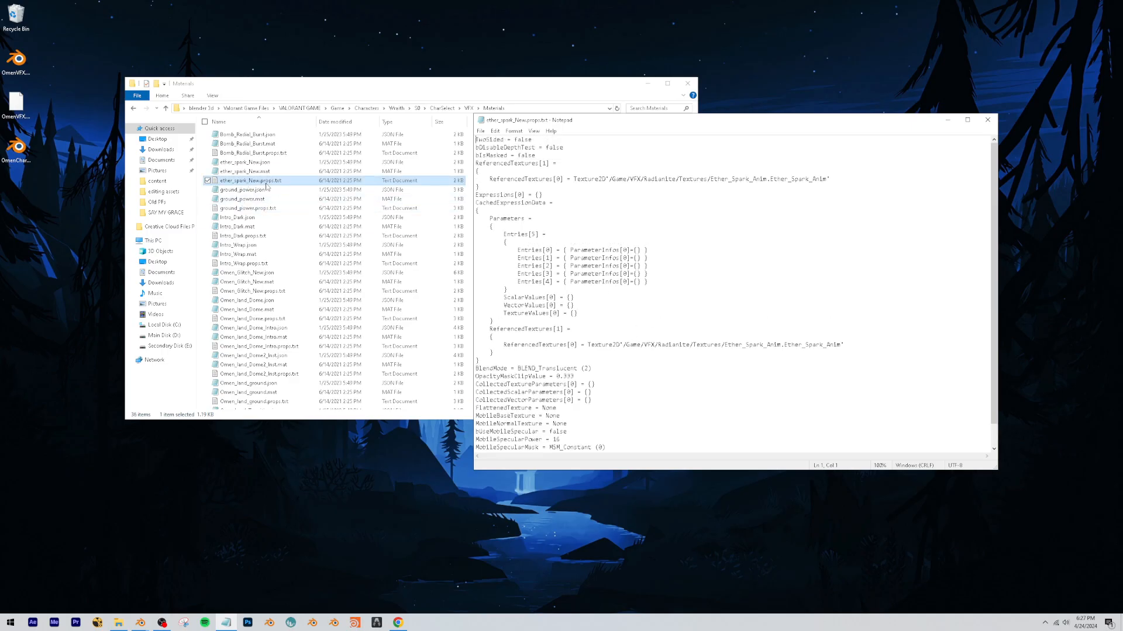
Copy the Ether_Spark_Anim texture path from the text file and use it to open Game\VFX\Radianite\Textures in File Explorer.
scroll(585, 331, down, 1)
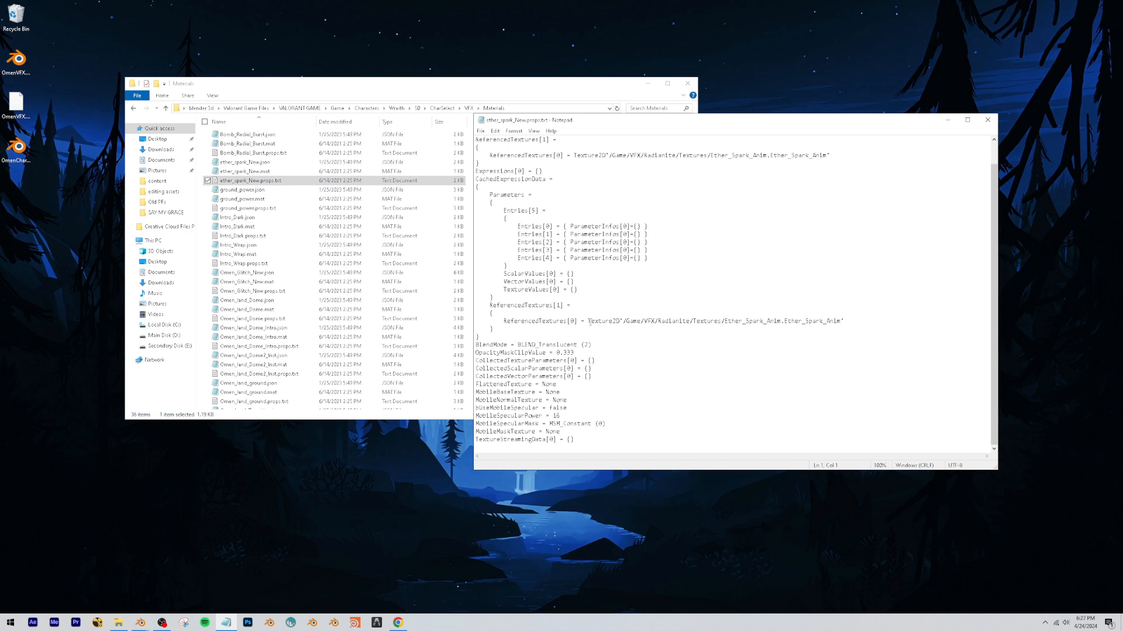
drag(589, 323, 840, 325)
key(ctrl+c)
click(668, 322)
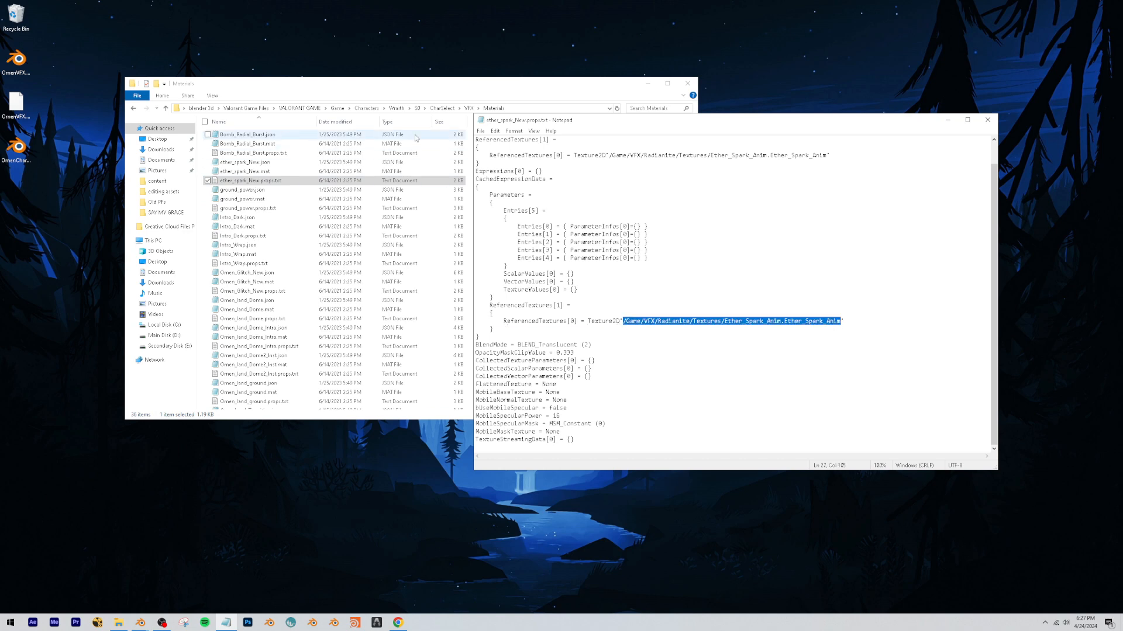
drag(551, 110, 396, 119)
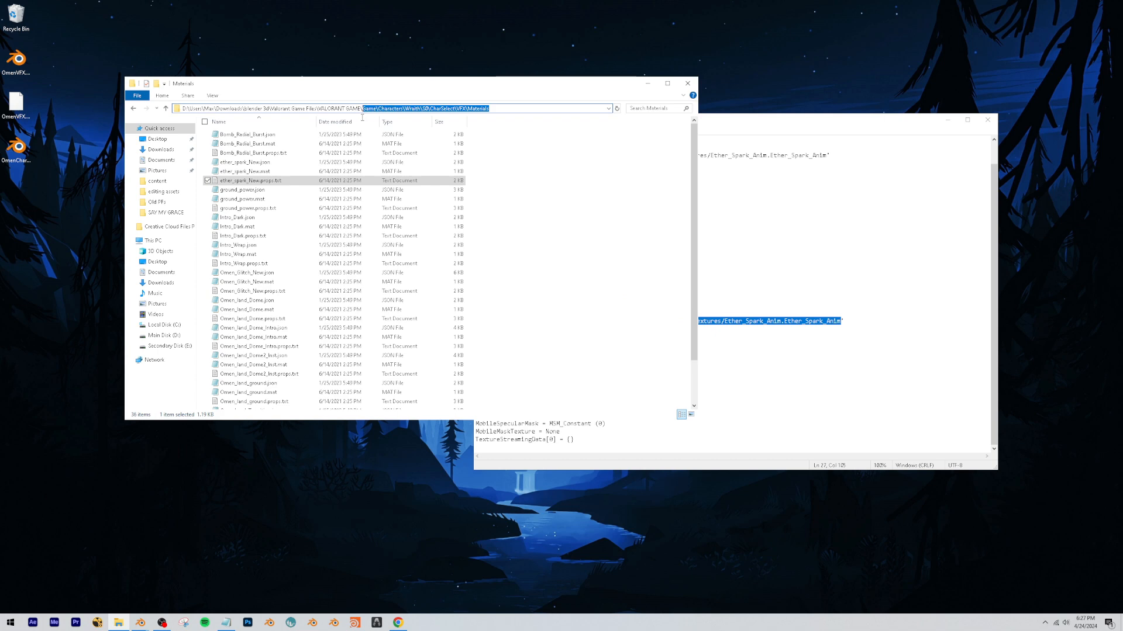
key(ctrl+v)
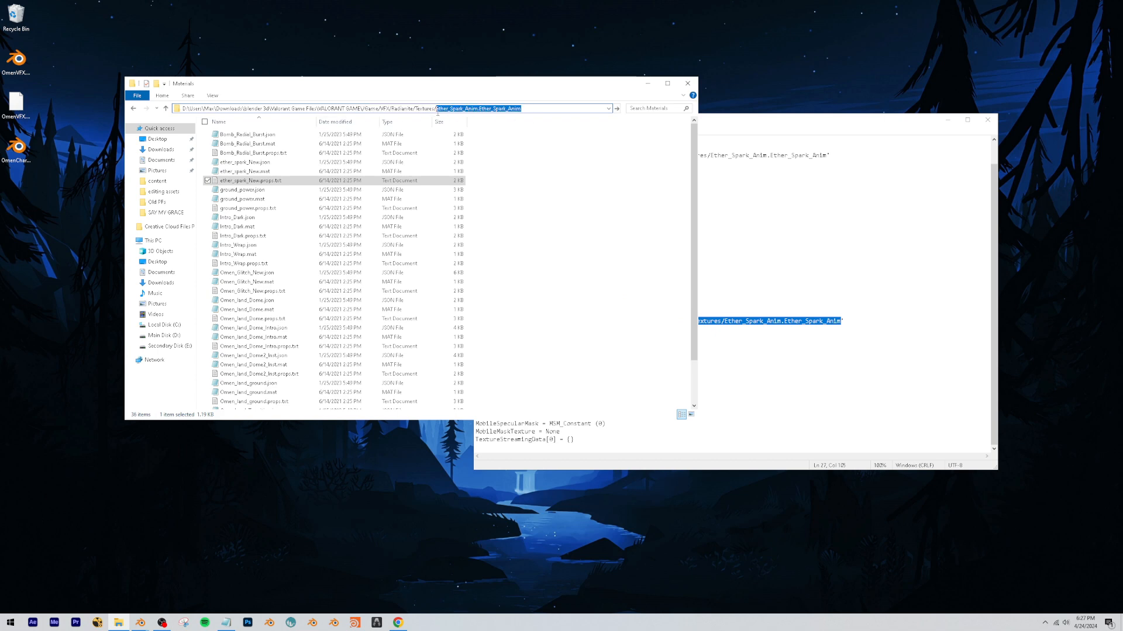
key(BackSpace)
key(Return)
Search the Textures folder for "Ether" and select Ether_Spark_Anim.tga.
click(649, 108)
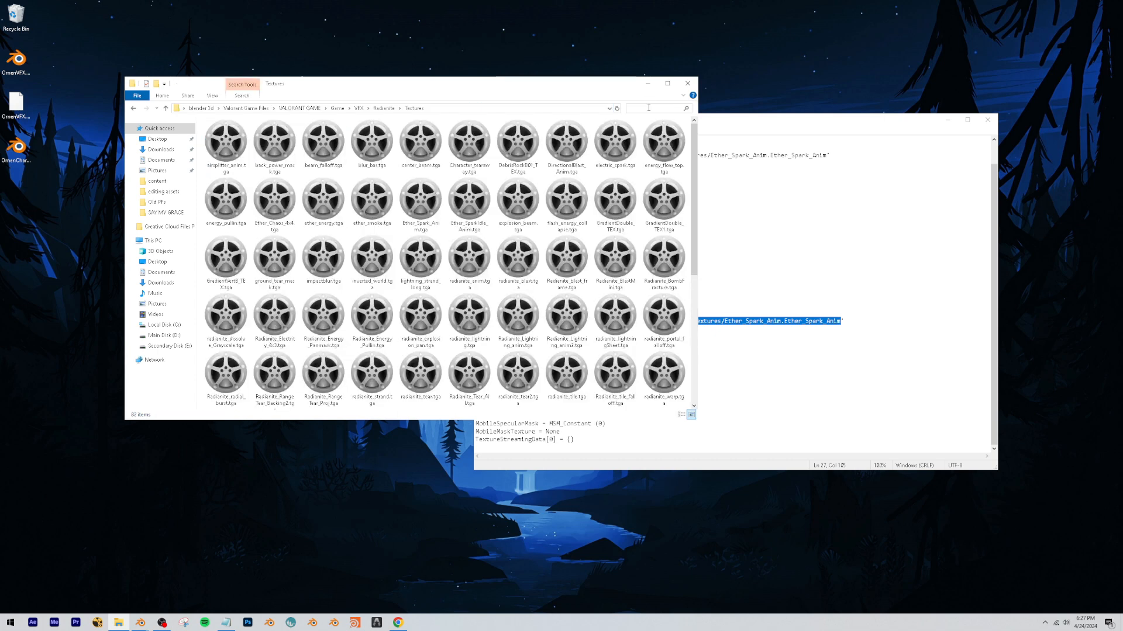
text(Ether)
click(517, 179)
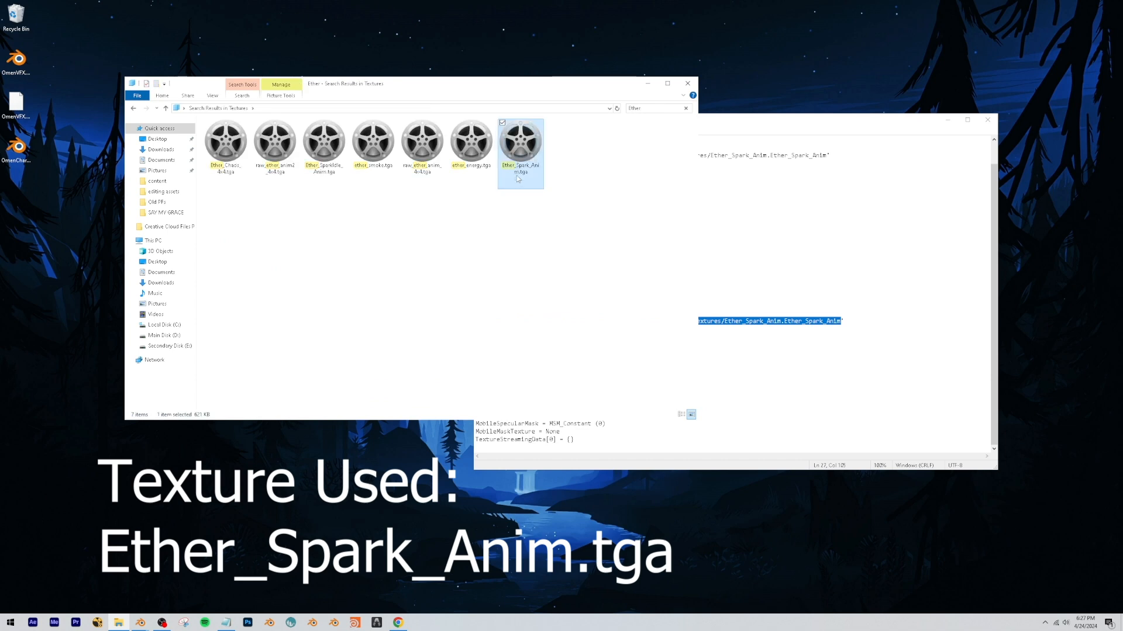
Switch back to the OmenVFX.blend scene and add a mesh plane at the world origin.
mouse_move(140, 623)
click(125, 602)
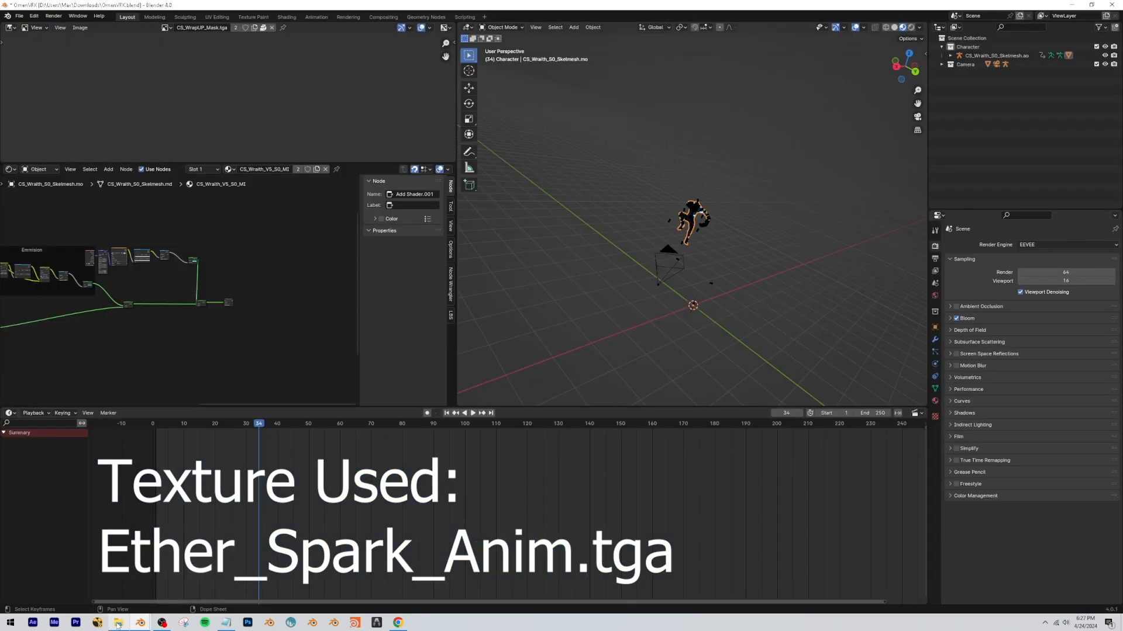
click(118, 623)
click(534, 108)
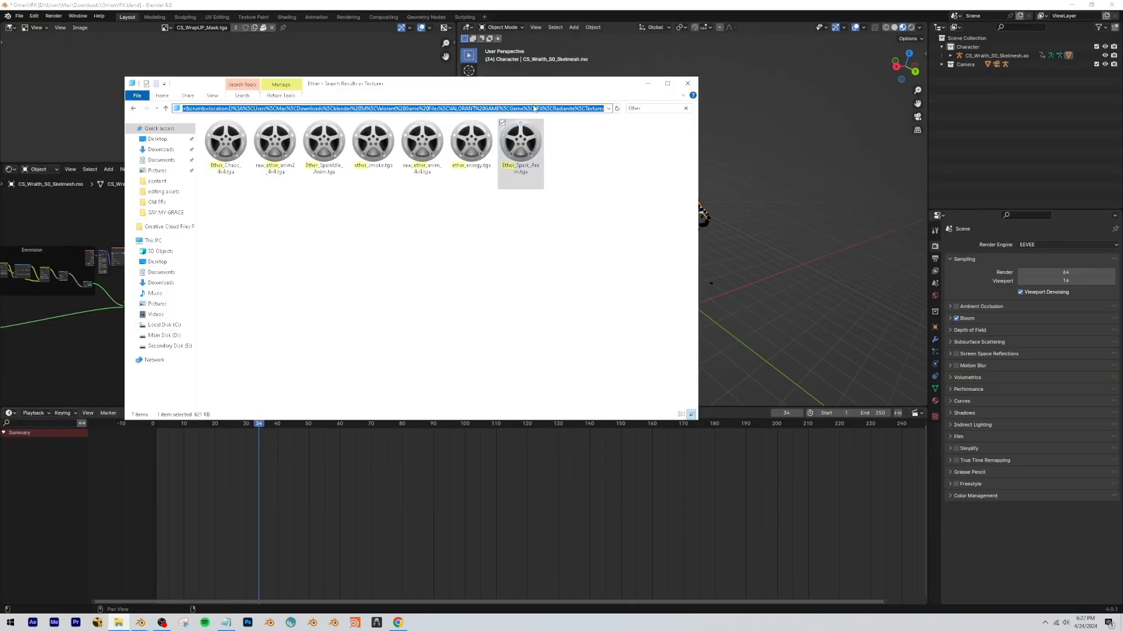
click(784, 235)
drag(893, 69, 602, 270)
key(shift+a)
mouse_move(579, 283)
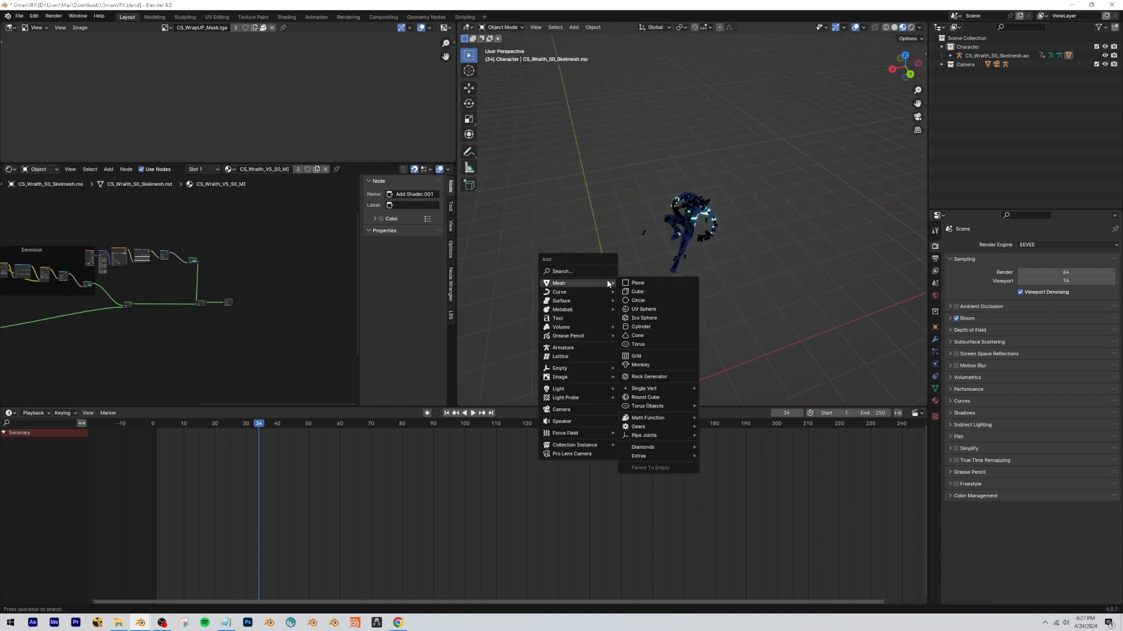
click(627, 284)
key(g)
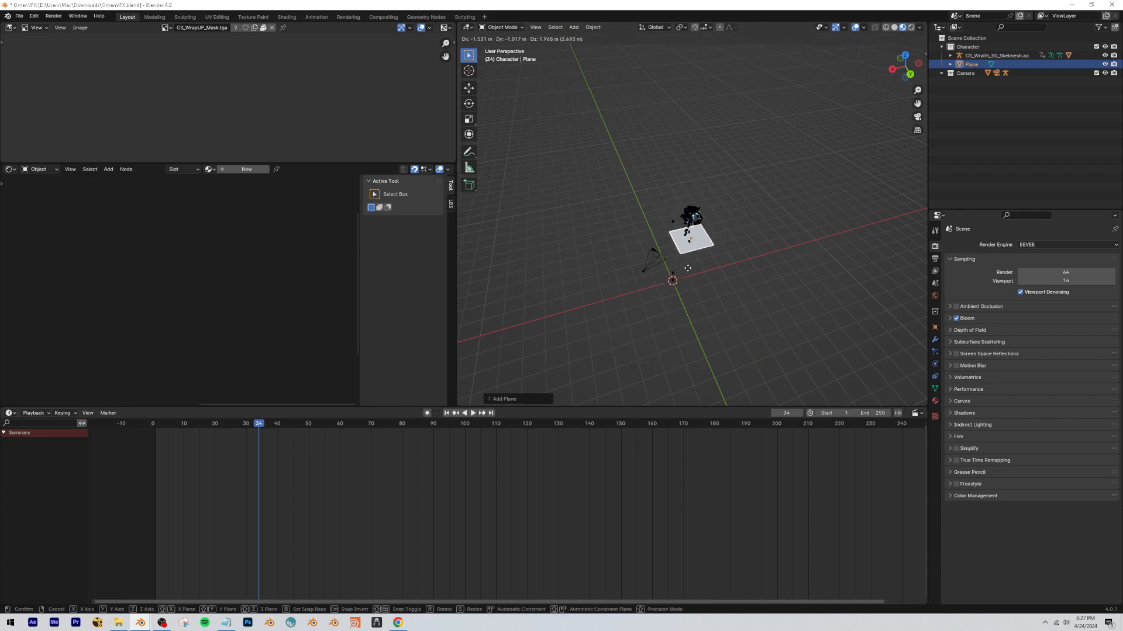
click(673, 278)
key(ctrl+z)
Load Ether_Spark_Anim.tga from the Textures folder into Blender's image editor and dismiss the File Explorer window.
scroll(683, 311, up, 5)
middle_drag(673, 278, 710, 206)
scroll(701, 219, up, 3)
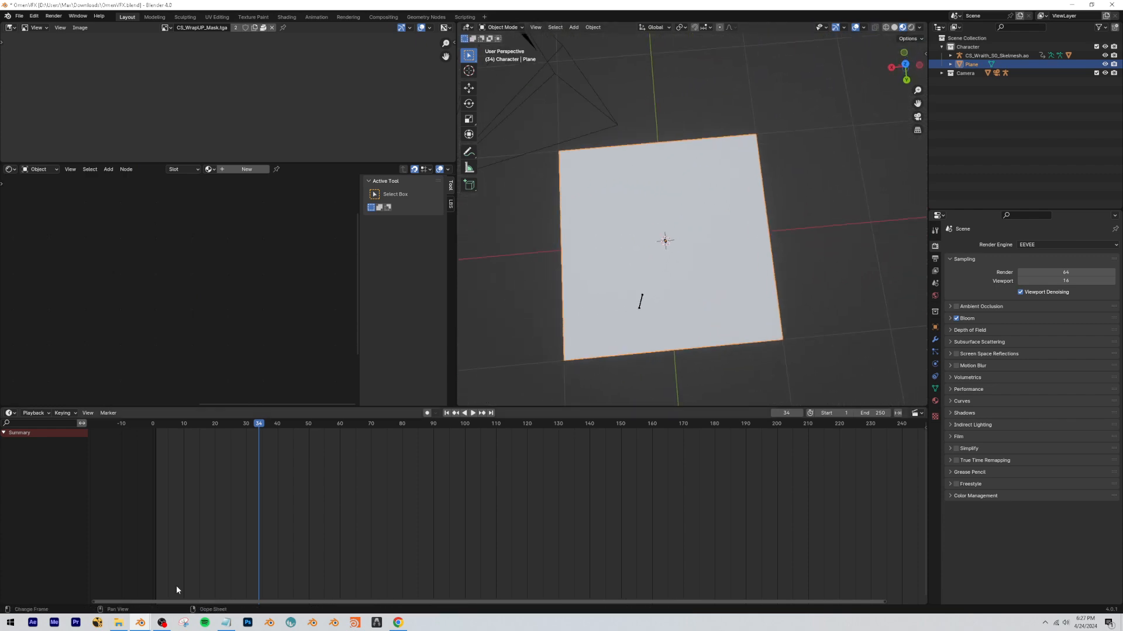
click(118, 623)
drag(520, 147, 403, 56)
click(692, 84)
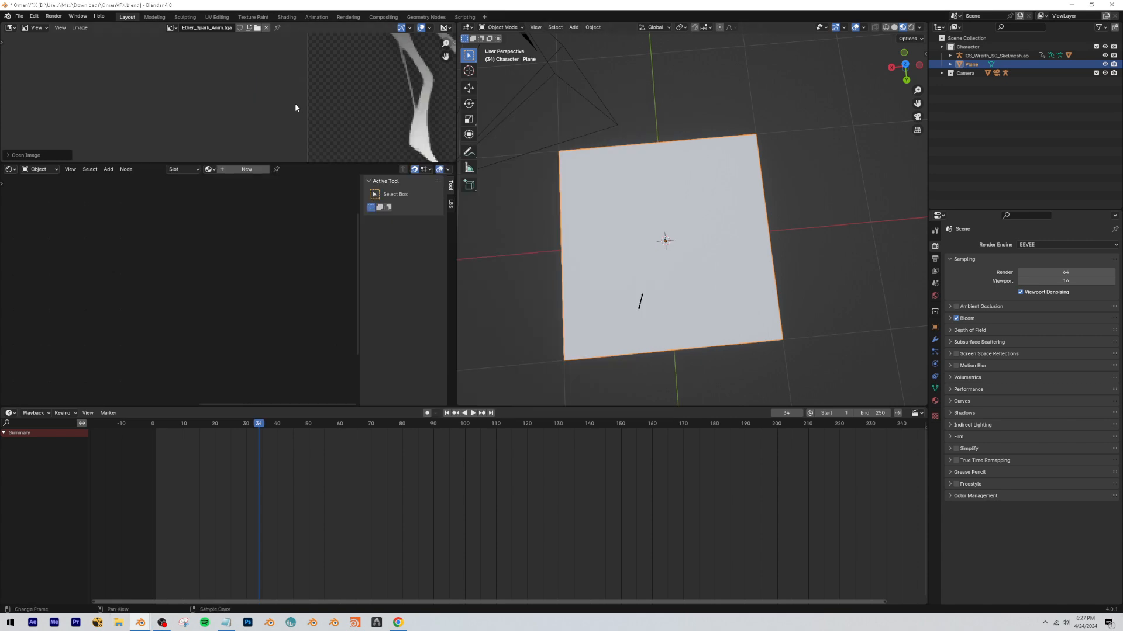
Enlarge the image editor to examine the sprite frames in Ether_Spark_Anim.tga, and restore the normal layout.
scroll(296, 108, down, 10)
key(ctrl+space)
scroll(621, 311, up, 4)
scroll(624, 314, up, 5)
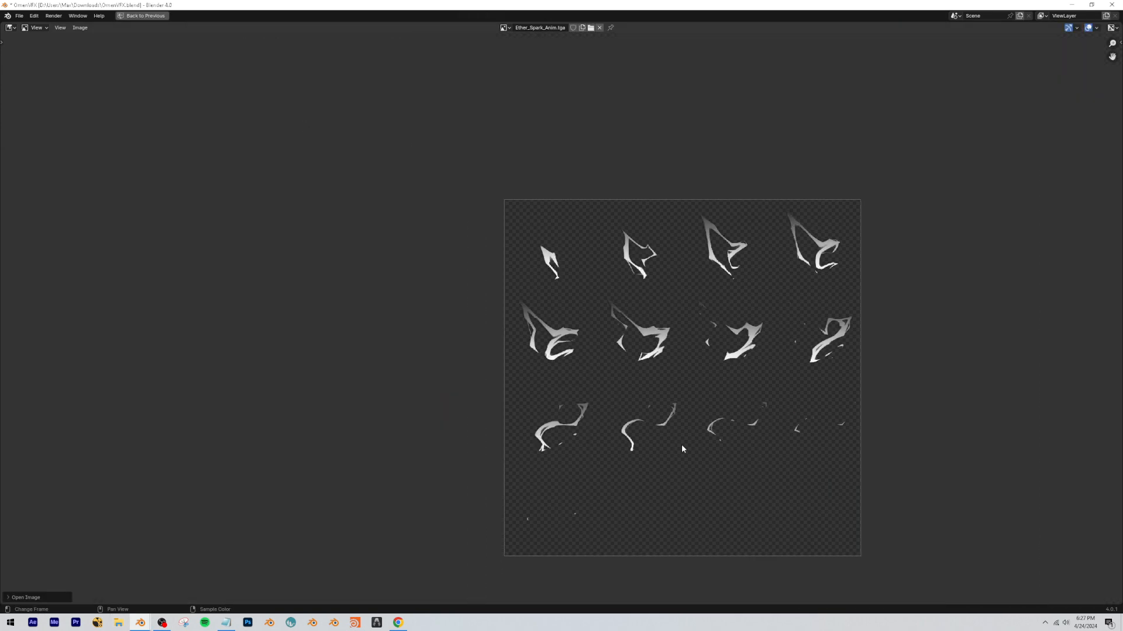
scroll(566, 381, down, 3)
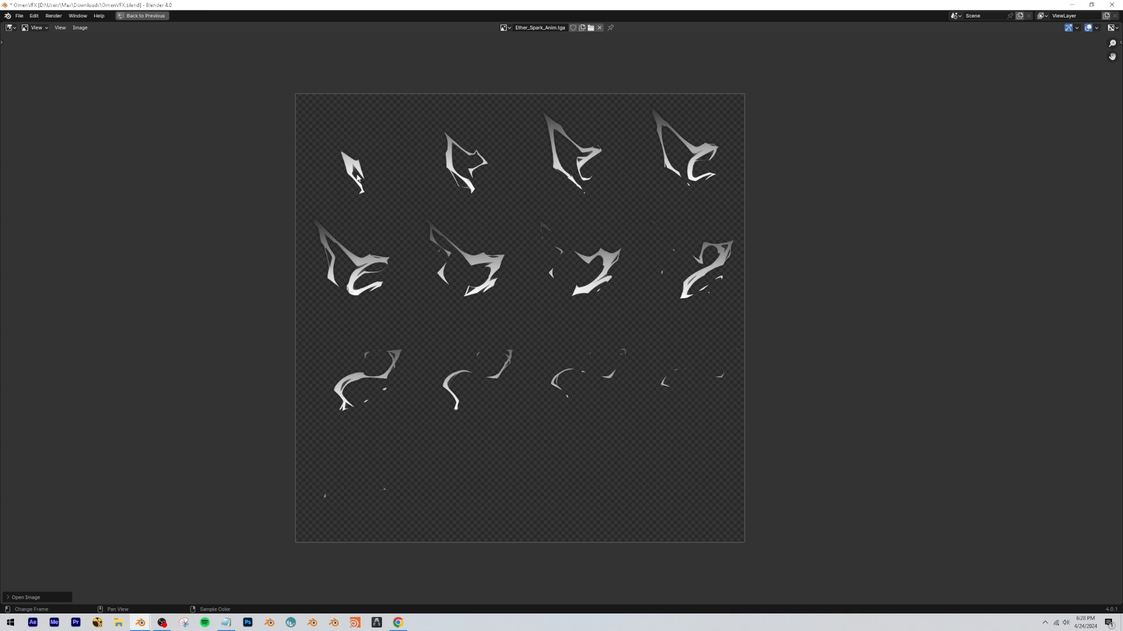
key(ctrl+space)
Open the UV Editing workspace, widen its 3D viewport and set it to material preview shading.
click(227, 16)
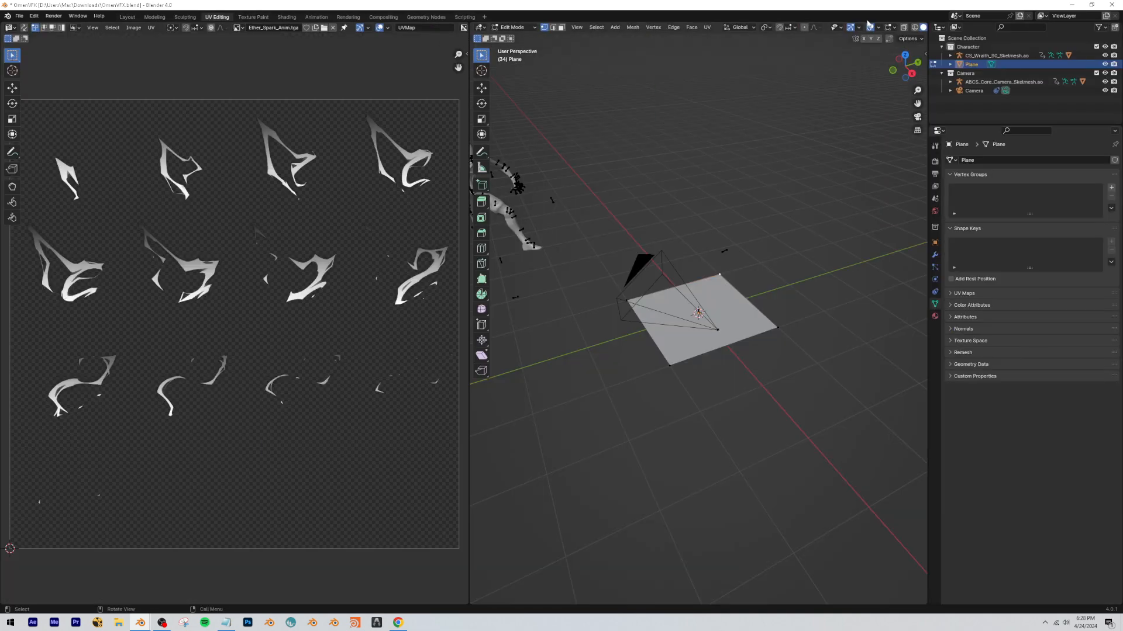
drag(462, 64, 404, 57)
click(902, 28)
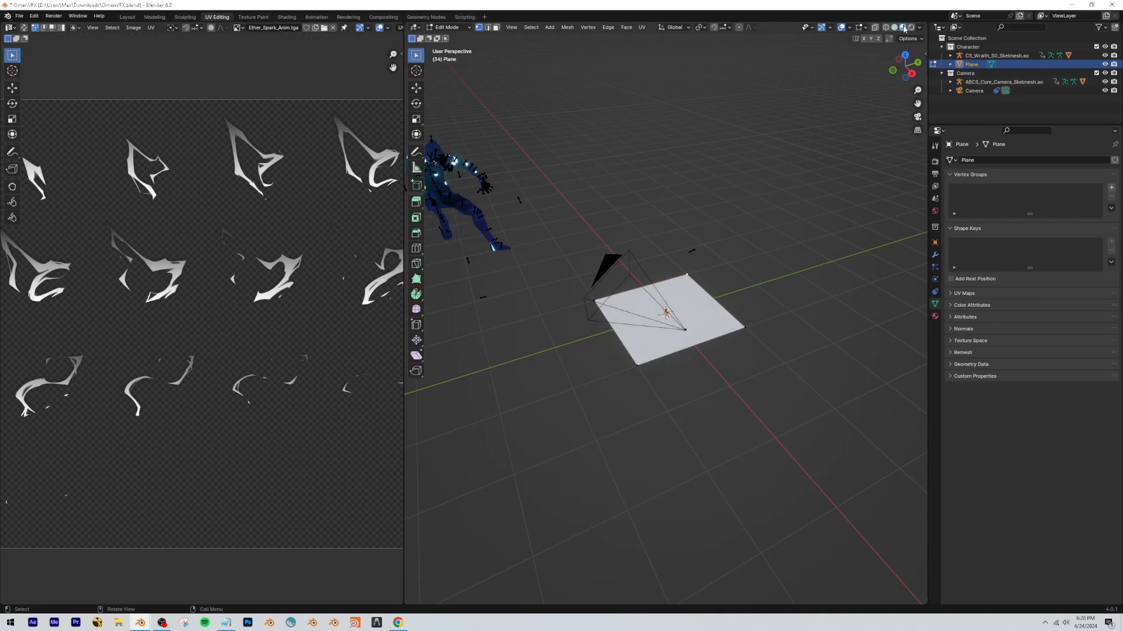
middle_drag(672, 205, 715, 255)
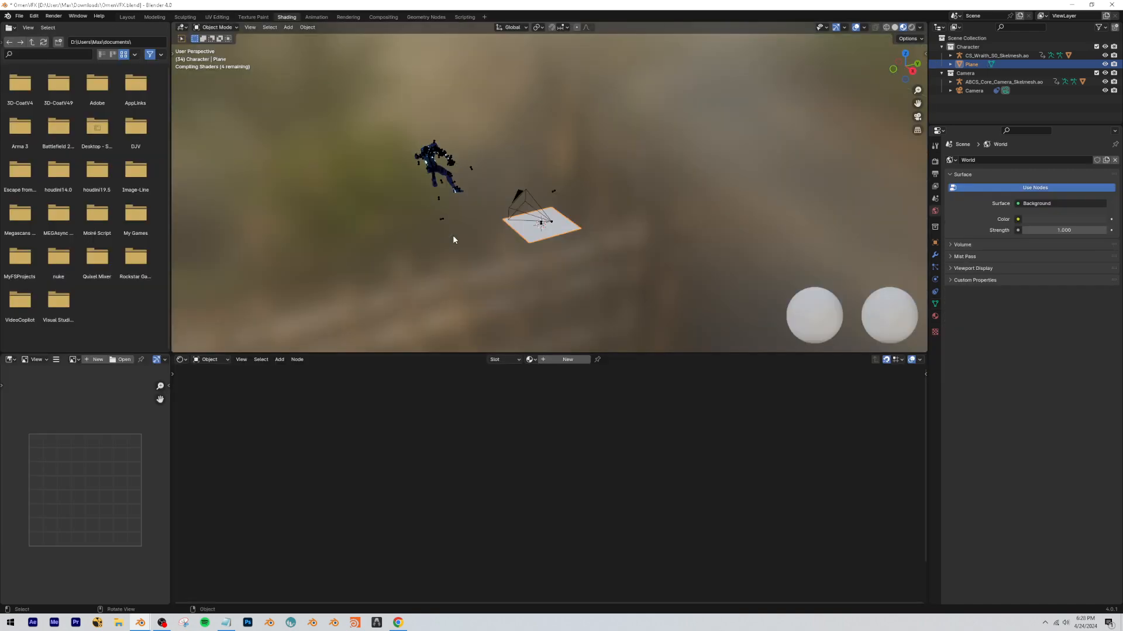
In the Shading workspace, create a new material for the plane and add an Image Texture node beside the Principled BSDF.
click(565, 360)
scroll(543, 281, up, 5)
click(340, 415)
key(shift+a)
text(ima)
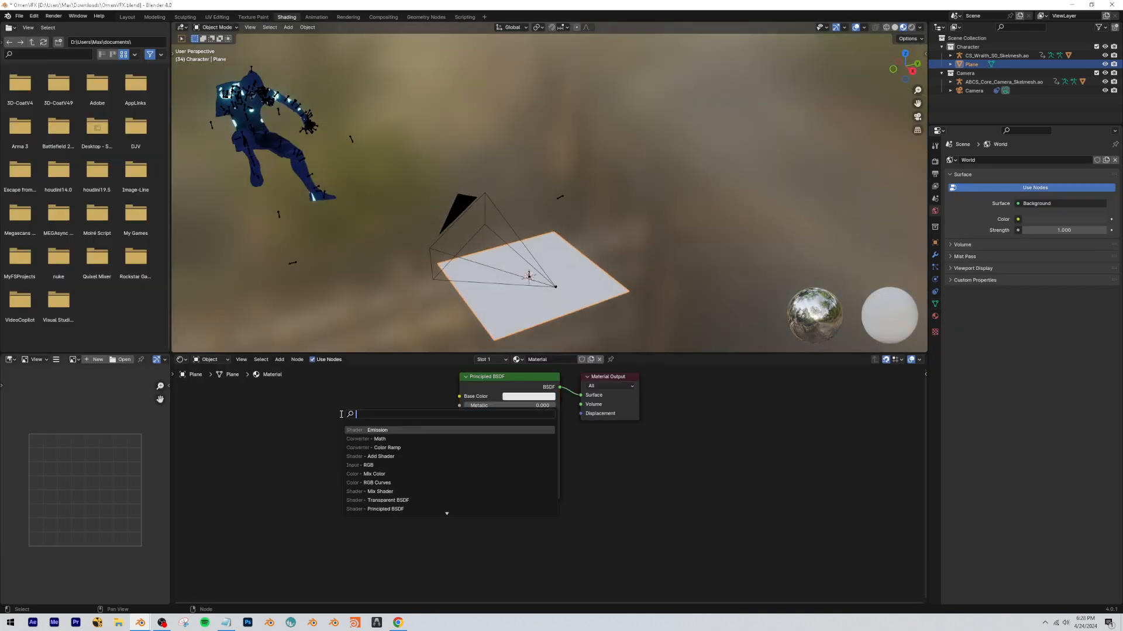
key(Return)
click(247, 409)
Assign Ether_Spark_Anim.tga to the Image Texture node and connect its Color output to the Principled BSDF's Base Color.
click(259, 441)
text(eth)
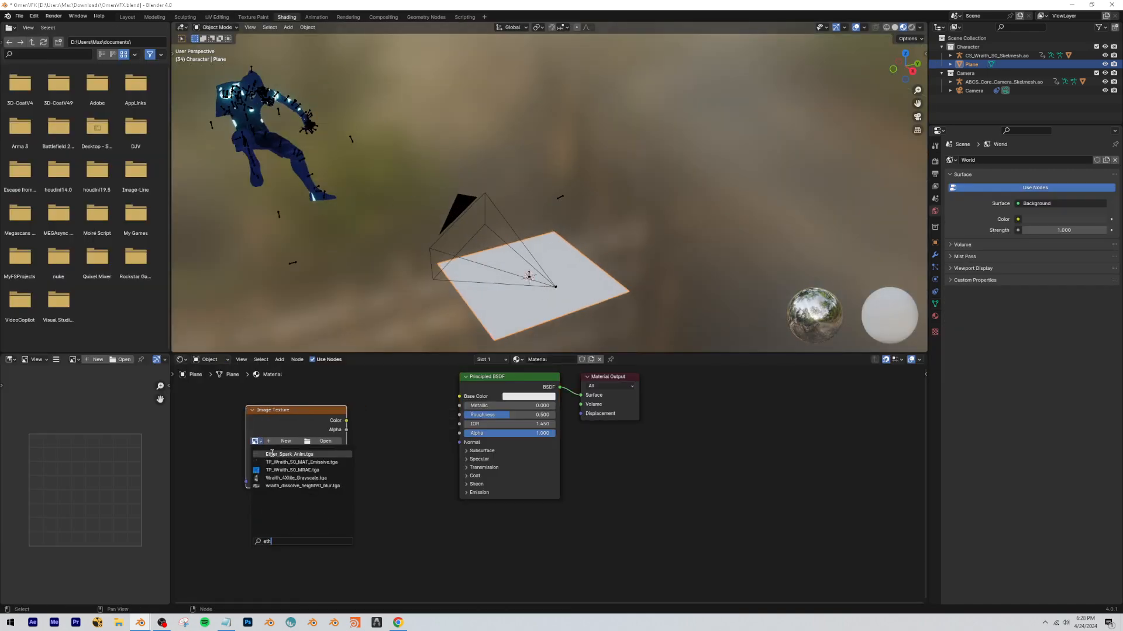
click(290, 454)
drag(346, 420, 459, 396)
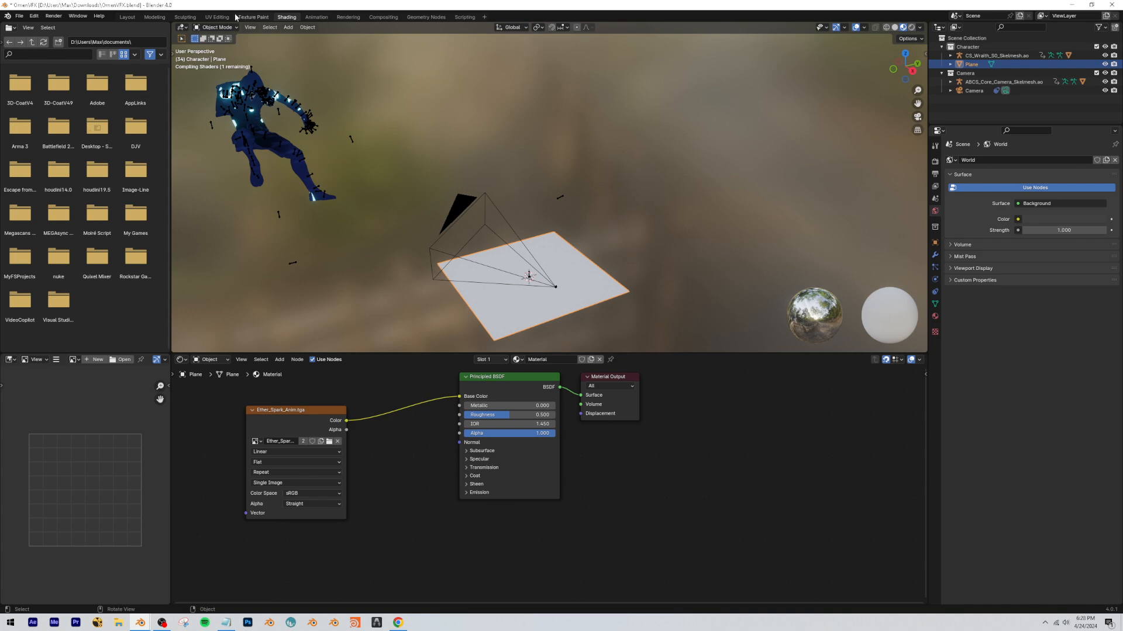
In the UV Editing workspace, scale the plane's UVs to about 0.27 and place them over the first sprite frame.
click(224, 17)
scroll(808, 290, up, 2)
middle_drag(807, 288, 835, 313)
scroll(834, 314, up, 1)
key(a)
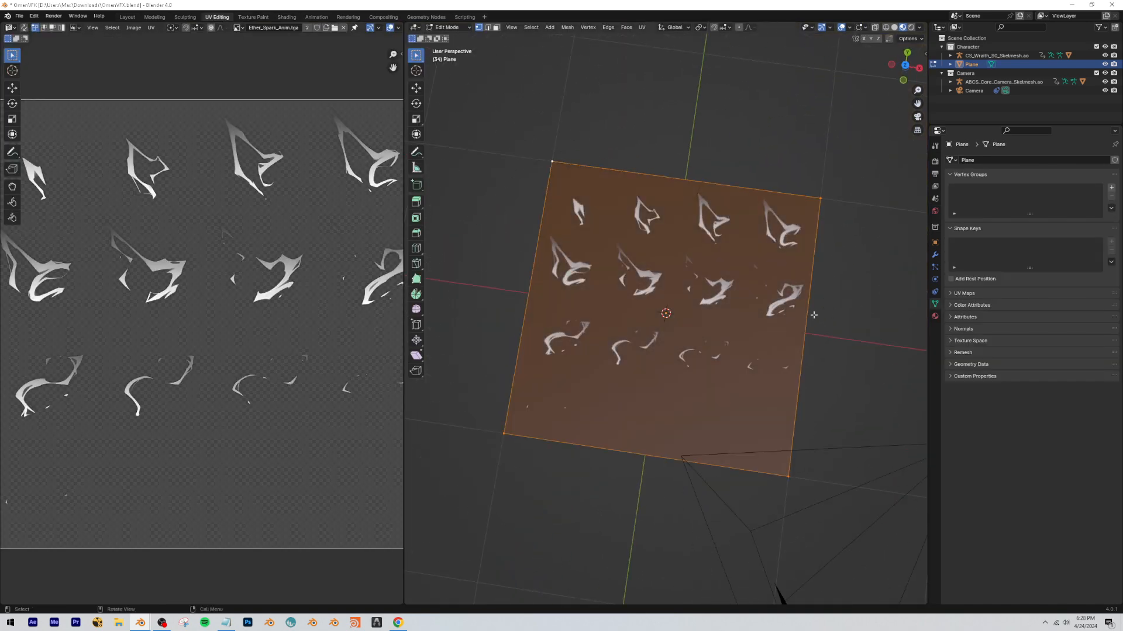
key(Home)
key(s)
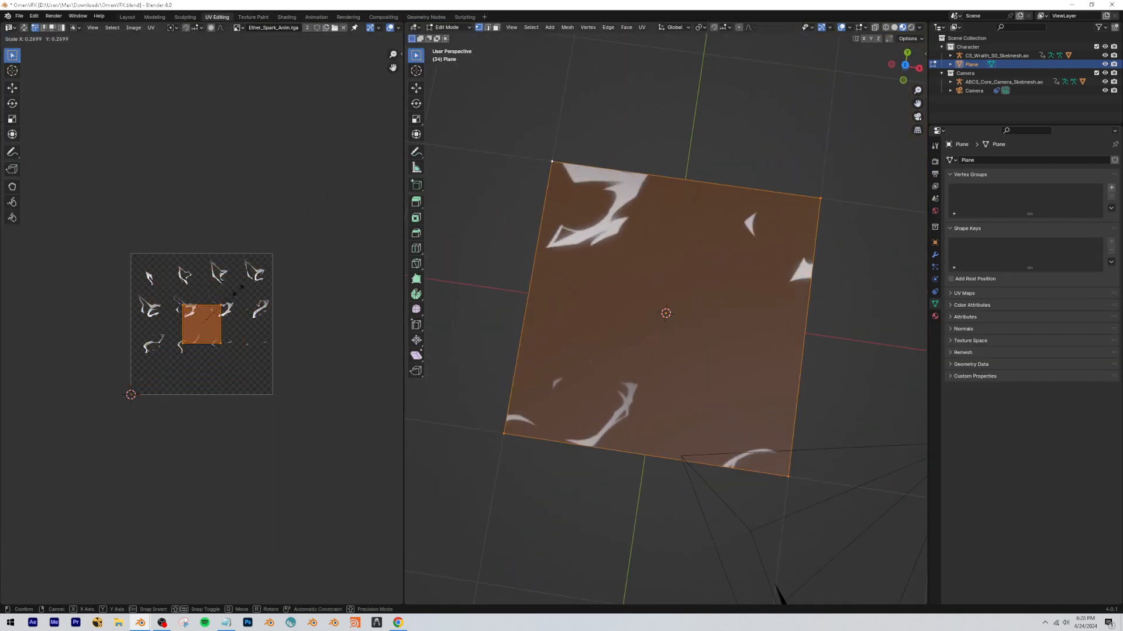
click(239, 289)
key(g)
click(187, 243)
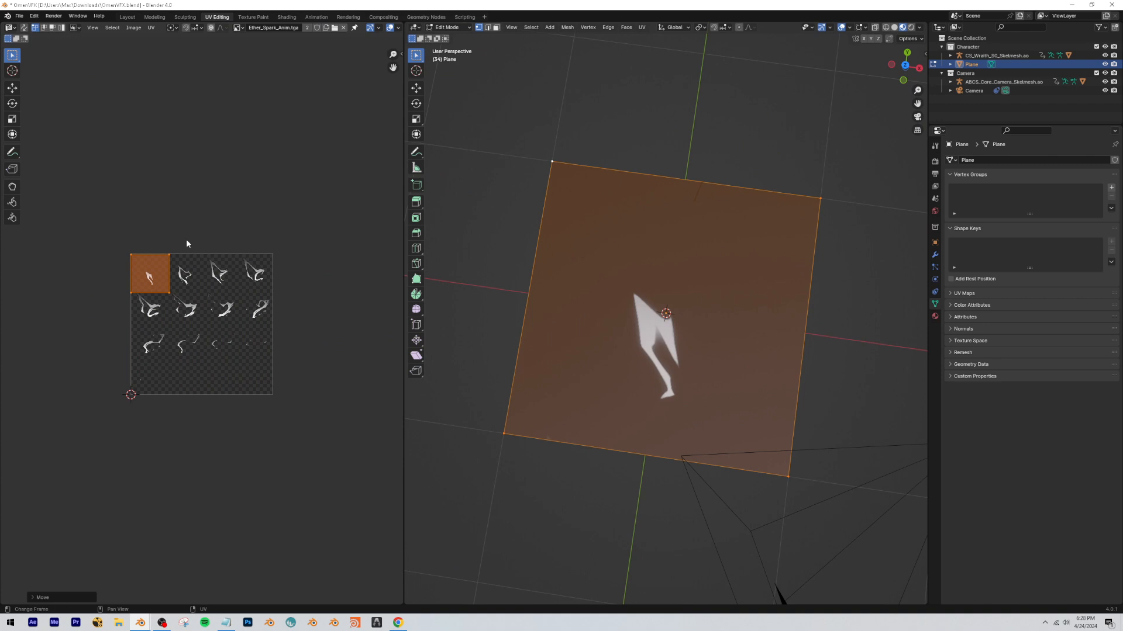
Shift the plane's UVs across the top row of sprite frames and realign them with the first frame.
key(g)
click(222, 240)
key(g)
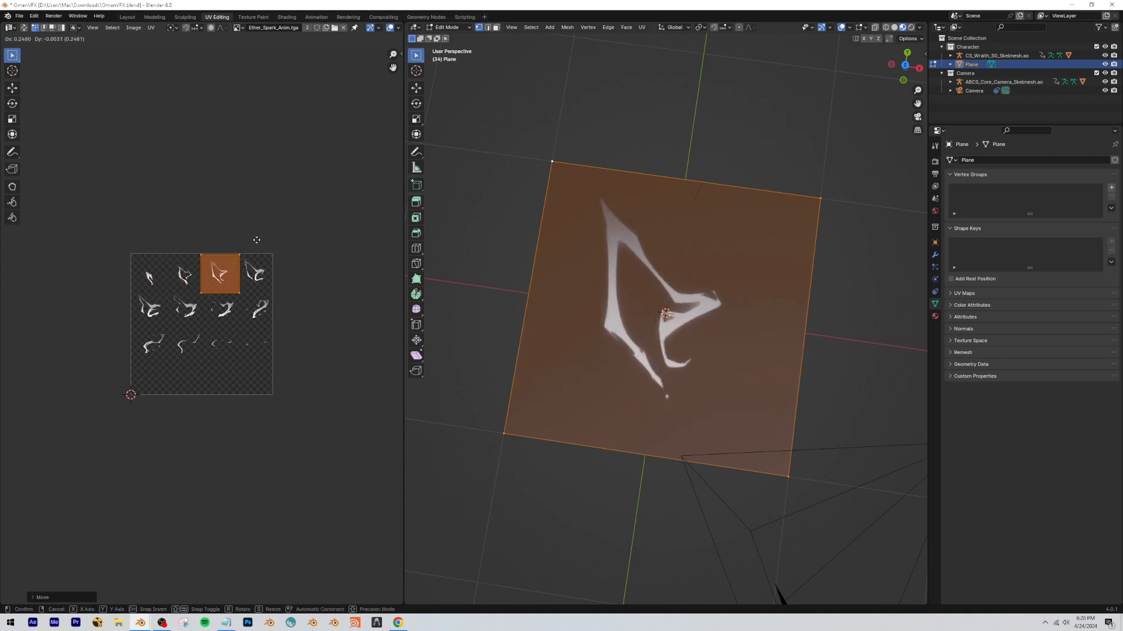
click(291, 241)
key(g)
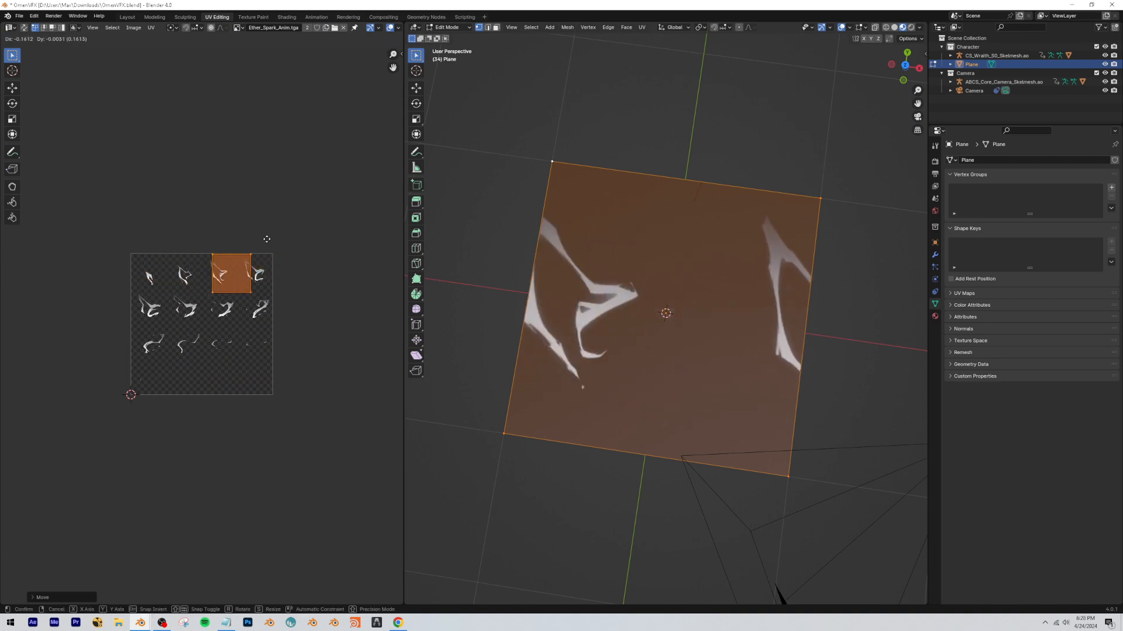
click(186, 241)
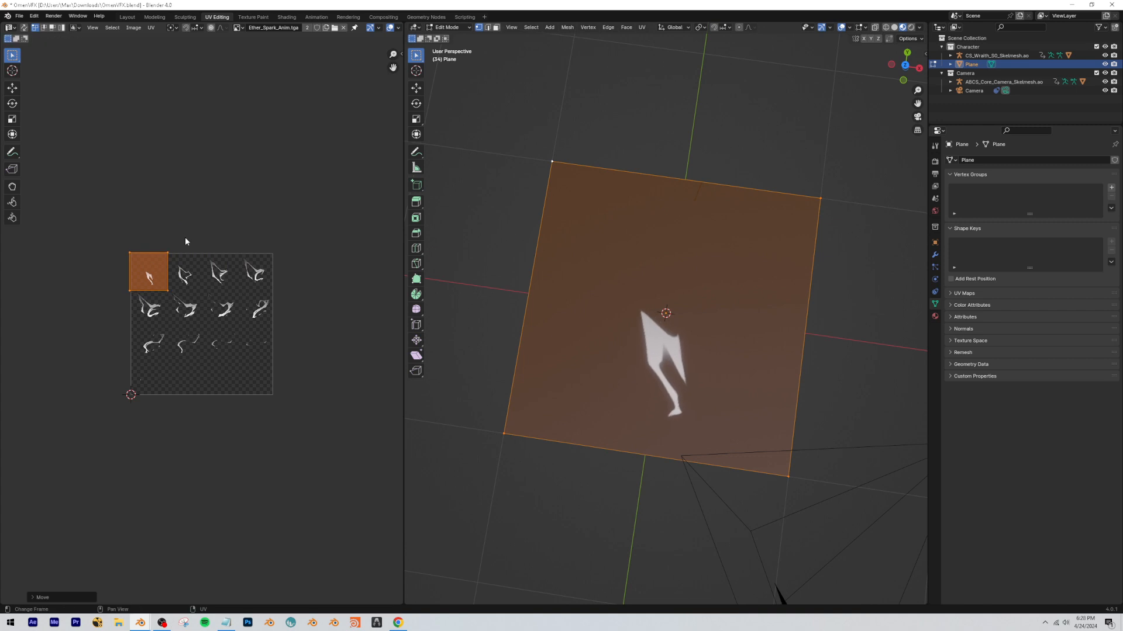
scroll(151, 287, up, 6)
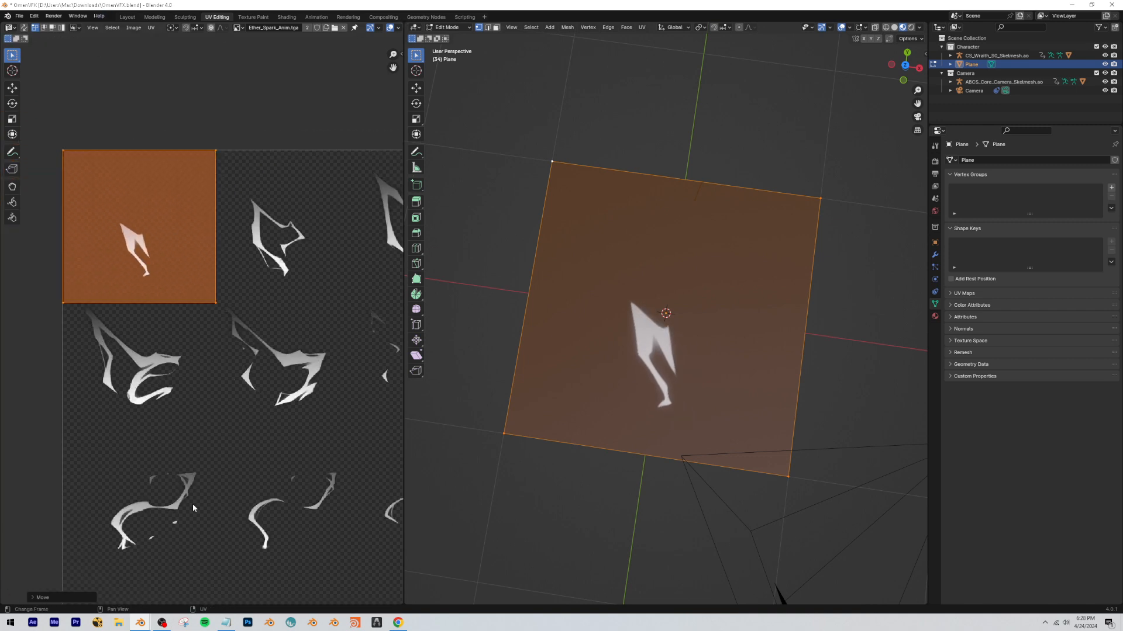
click(163, 622)
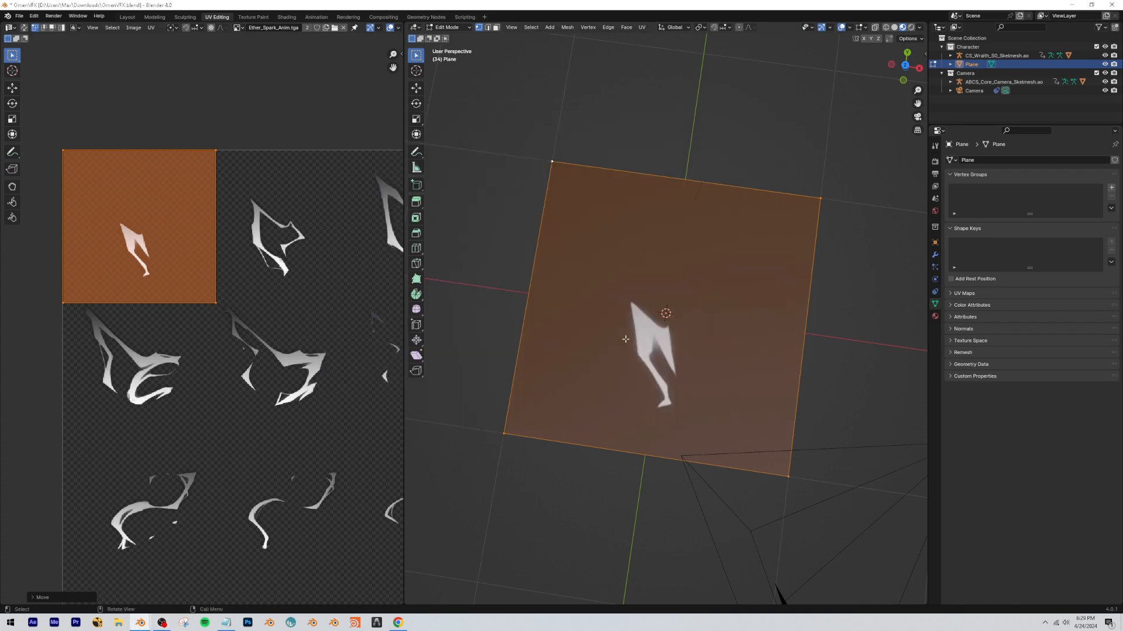
scroll(625, 339, down, 3)
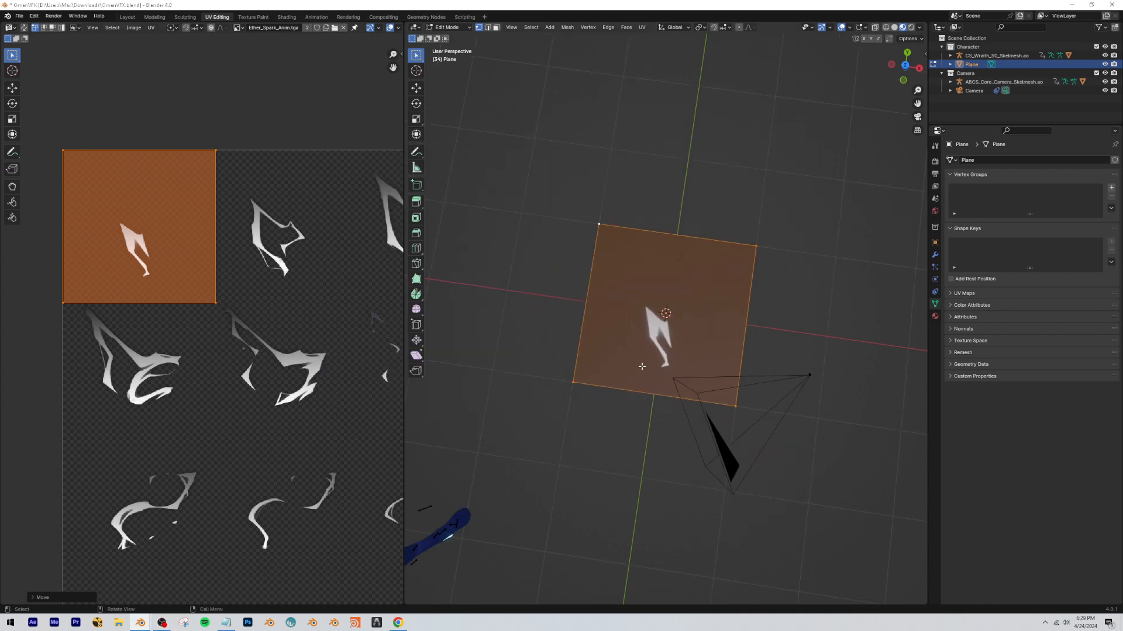
scroll(190, 272, down, 3)
key(g)
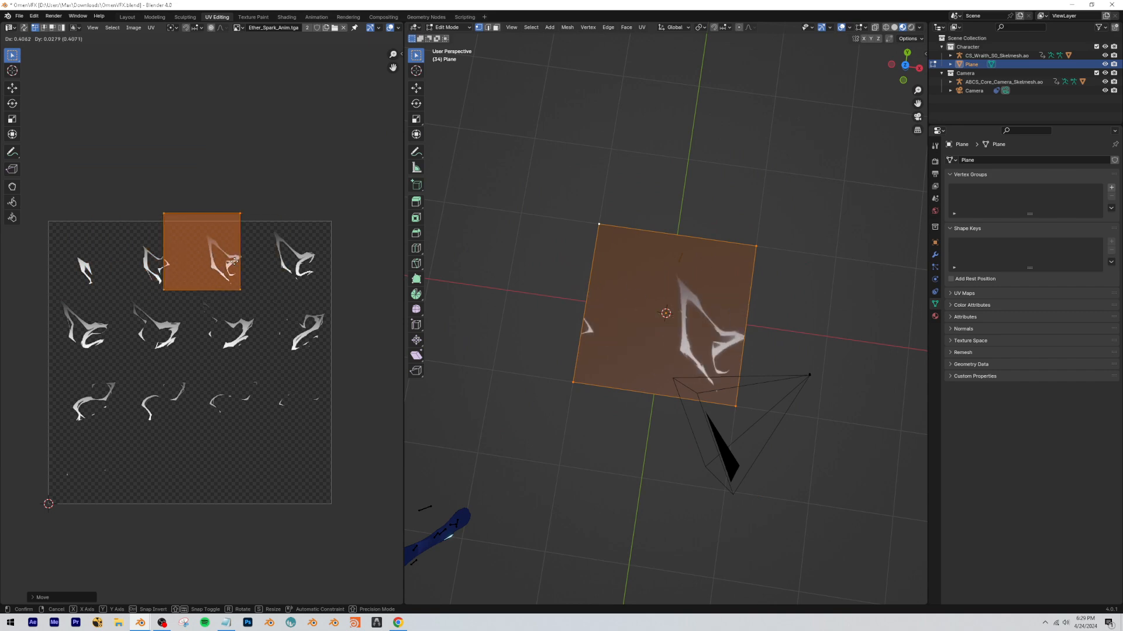
click(124, 272)
key(ctrl+z)
Search the add-on preferences for "animal", check the Animation: AnimAll add-on's status and details, and close the preferences.
drag(76, 18, 223, 128)
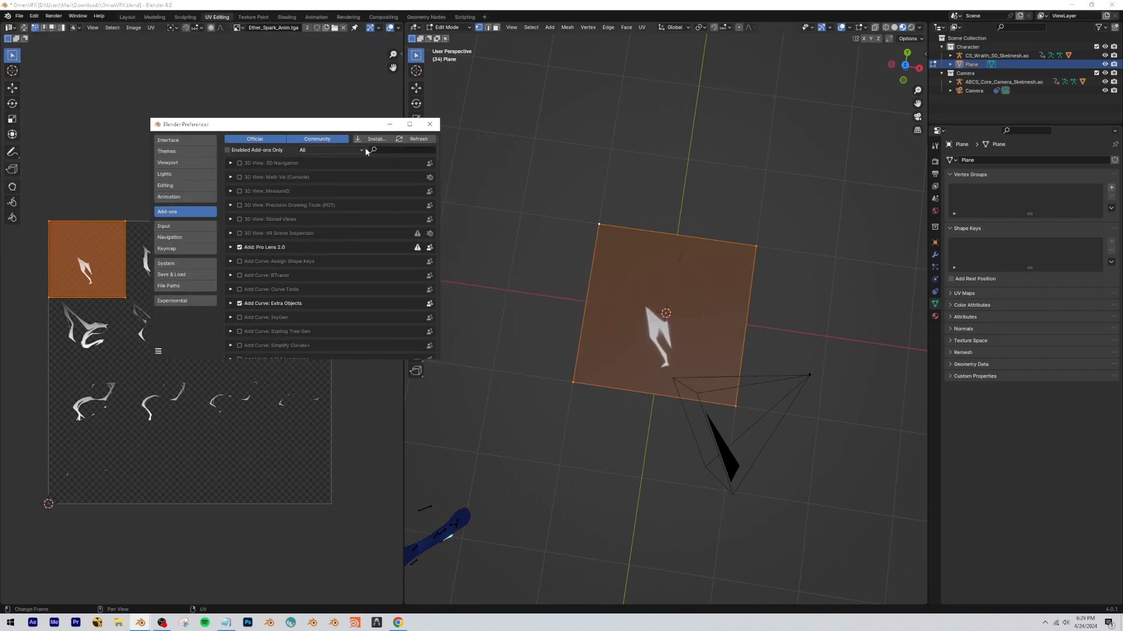
text(animal)
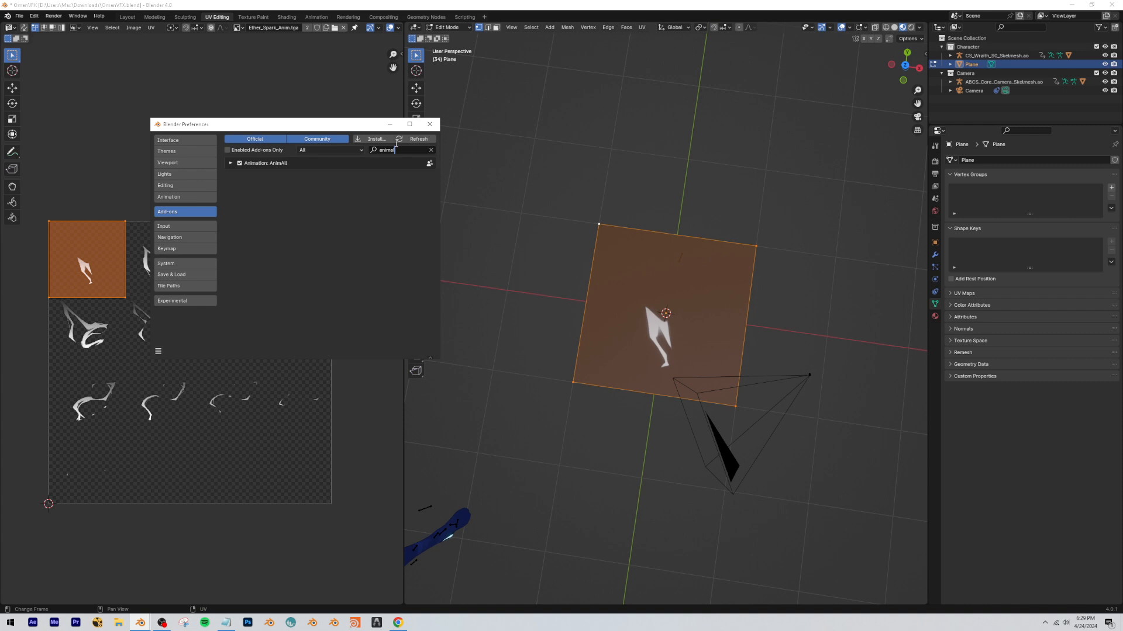
click(231, 164)
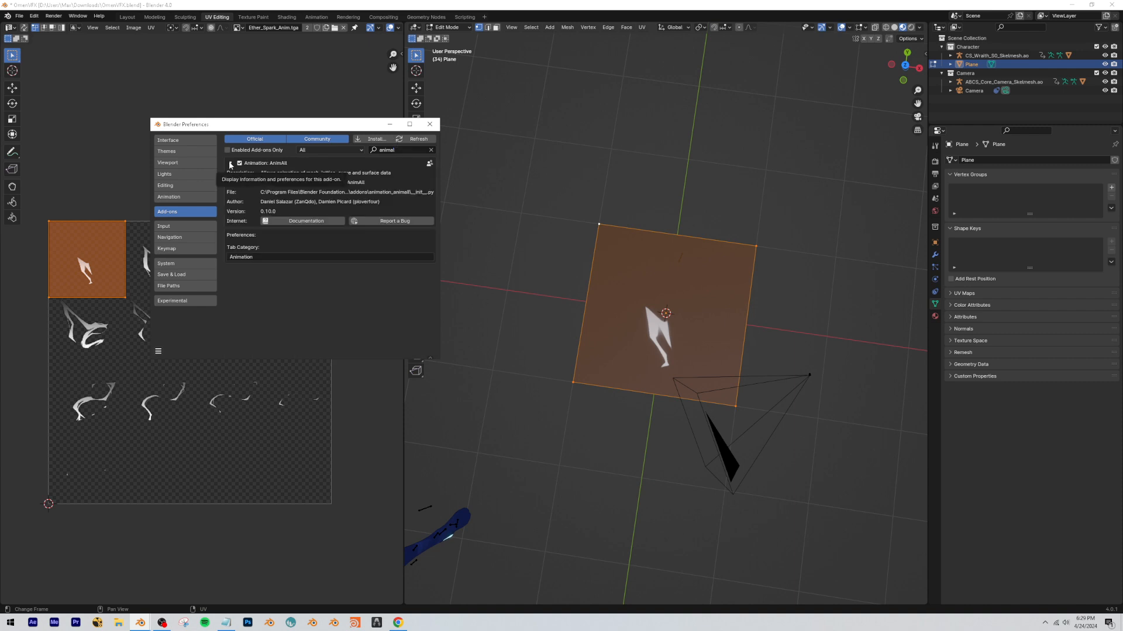
click(231, 164)
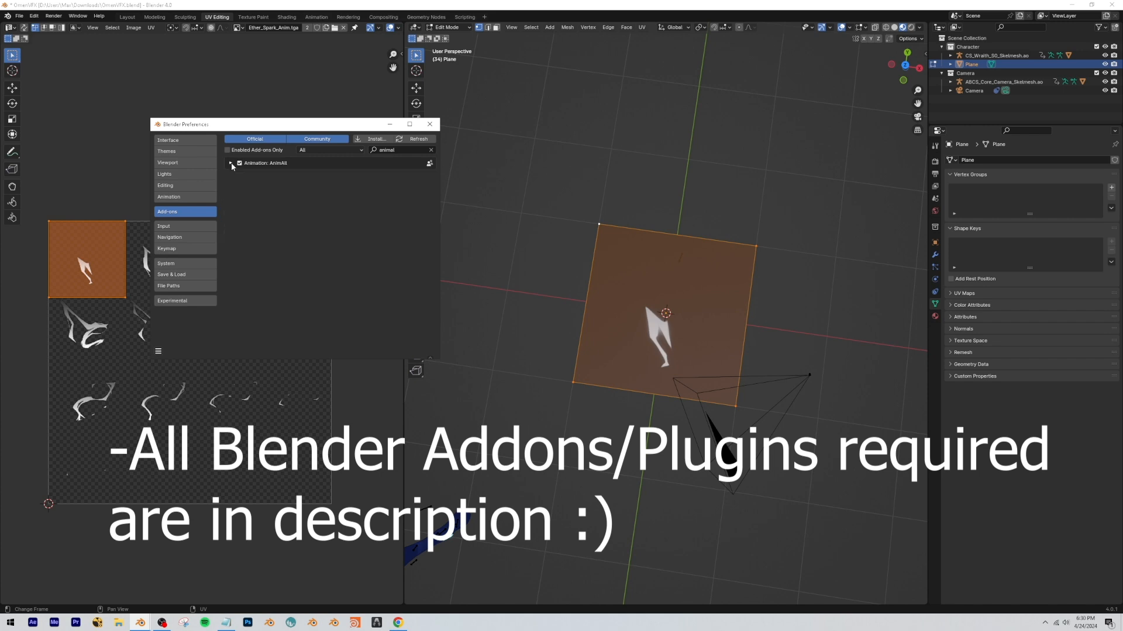
click(231, 165)
click(231, 164)
click(231, 164)
click(230, 164)
click(230, 164)
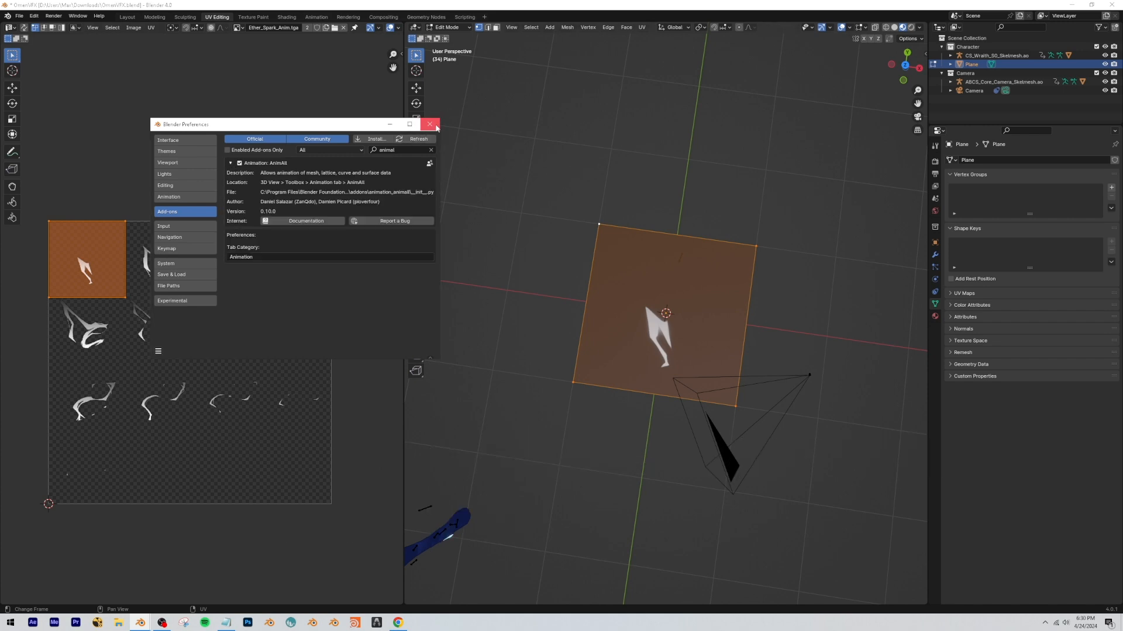
click(430, 124)
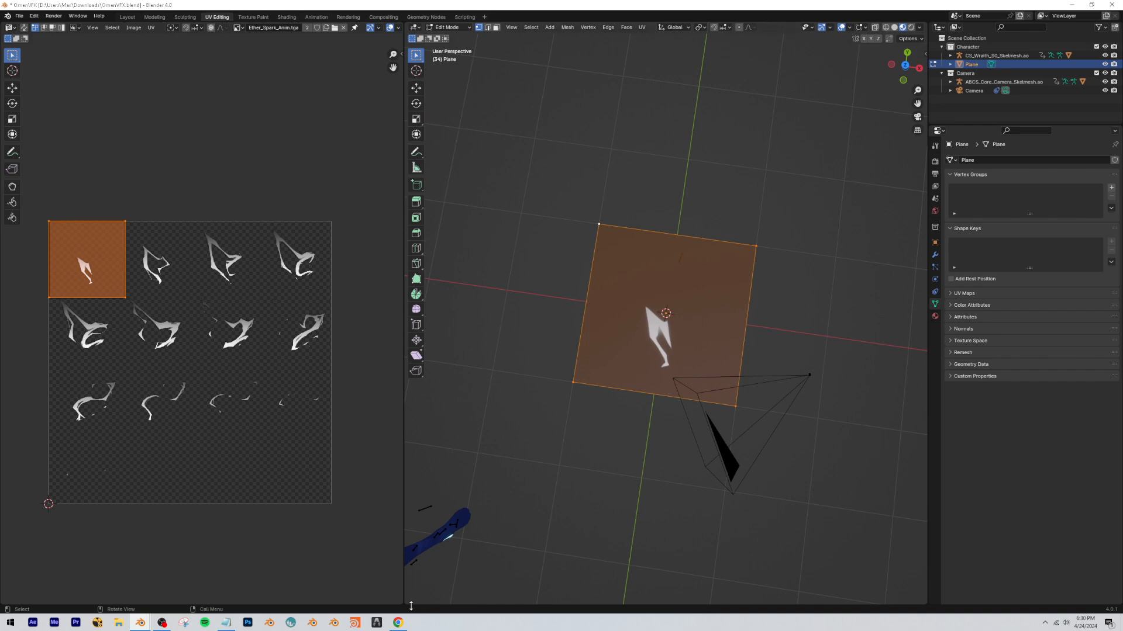
Split the 3D viewport horizontally and turn the lower area into a Timeline.
drag(405, 602, 409, 511)
click(413, 517)
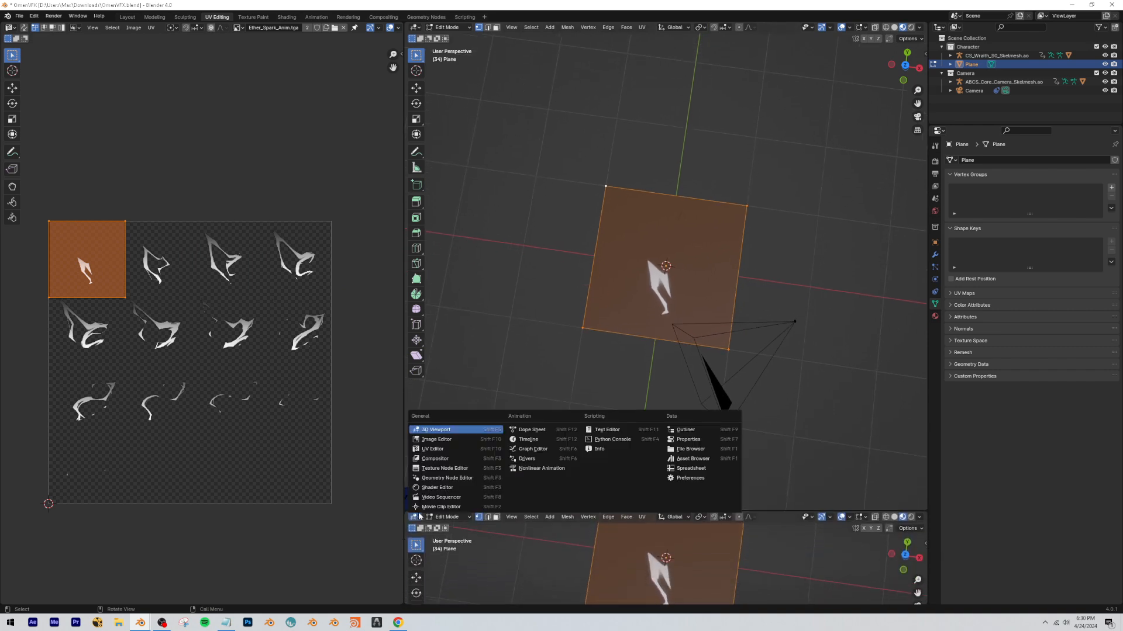
click(526, 449)
Bring up the AnimAll options beside the 3D view and enable keying of the UV Map.
click(927, 53)
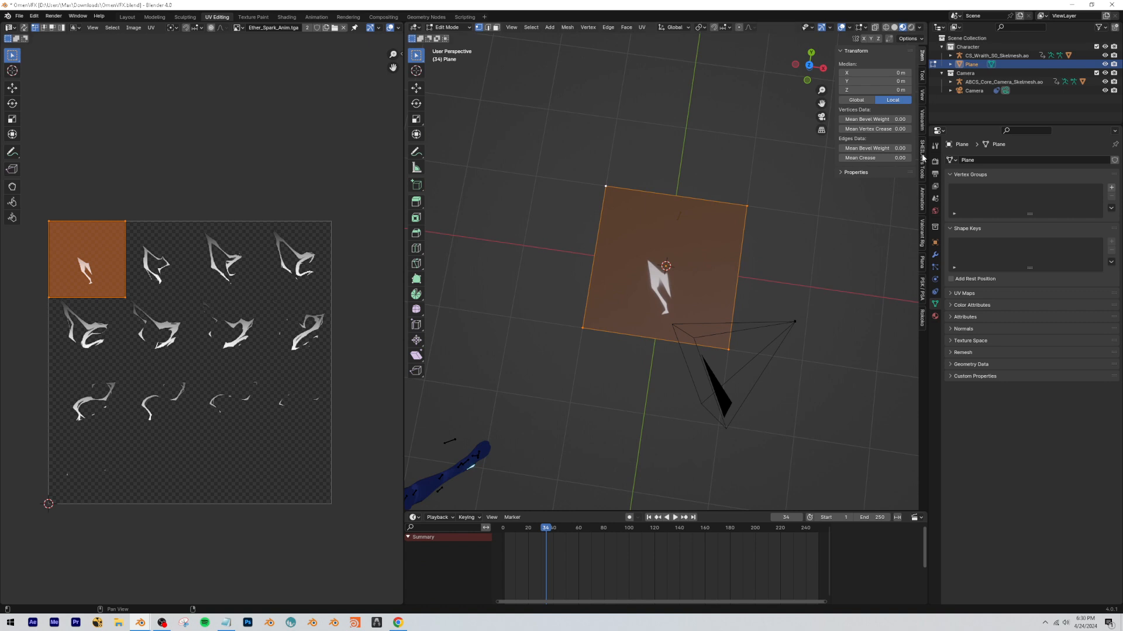
drag(834, 68, 922, 63)
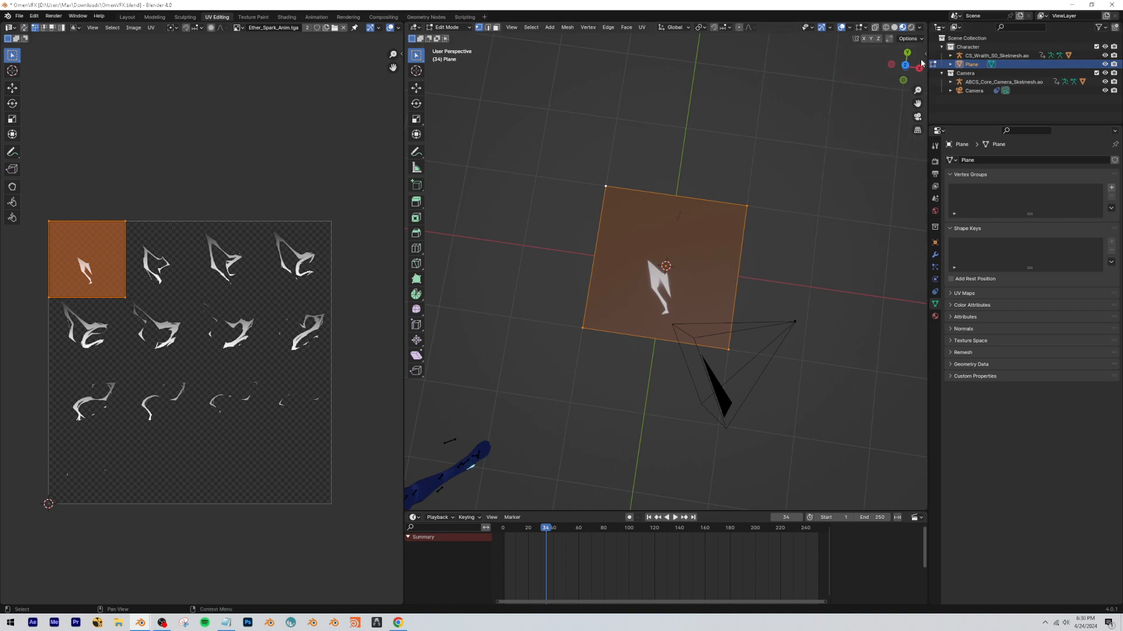
click(927, 54)
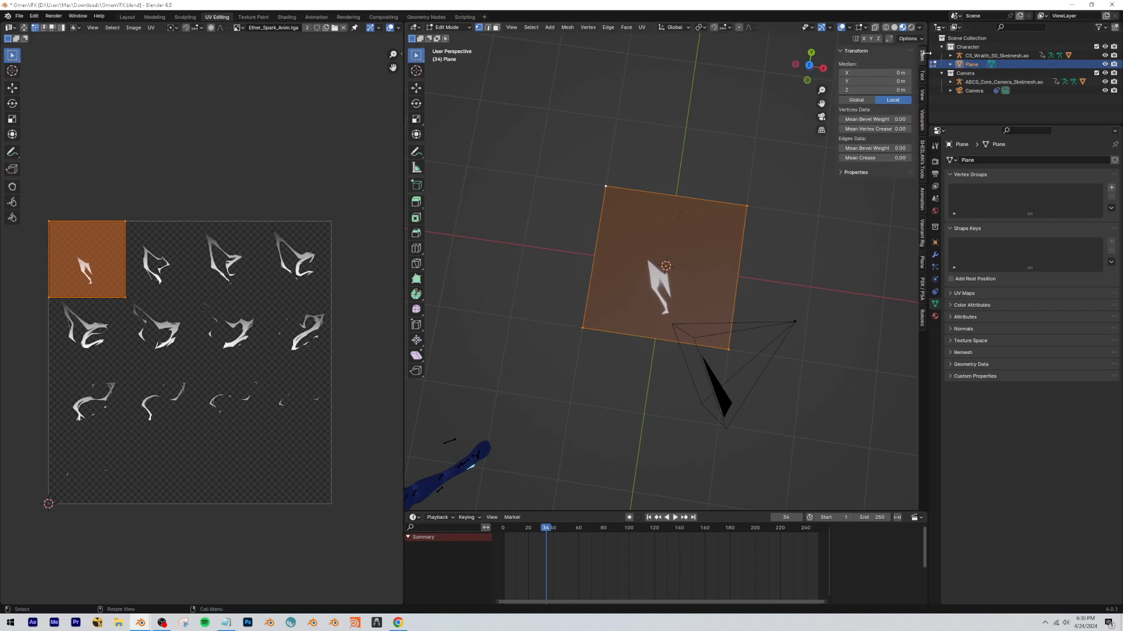
click(921, 206)
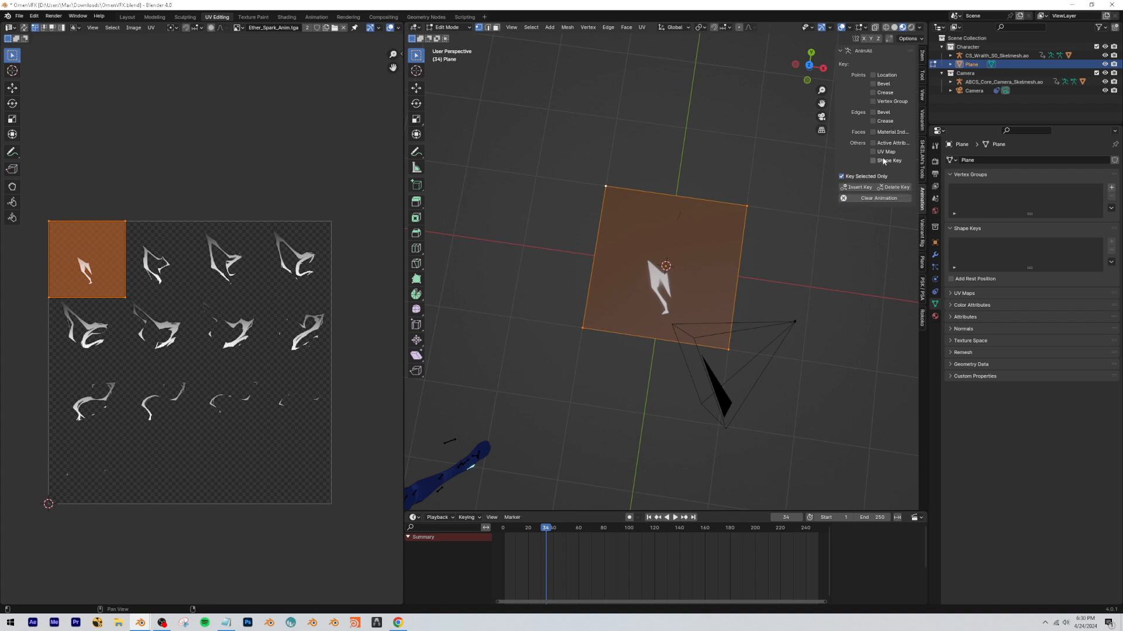
At frame 0, move the plane's UVs over the sprite sheet's empty bottom row and insert a UV key.
drag(539, 530, 504, 532)
mouse_move(681, 353)
middle_down()
mouse_move(701, 366)
mouse_move(684, 355)
middle_up()
scroll(685, 361, down, 1)
click(502, 531)
key(Tab)
key(Tab)
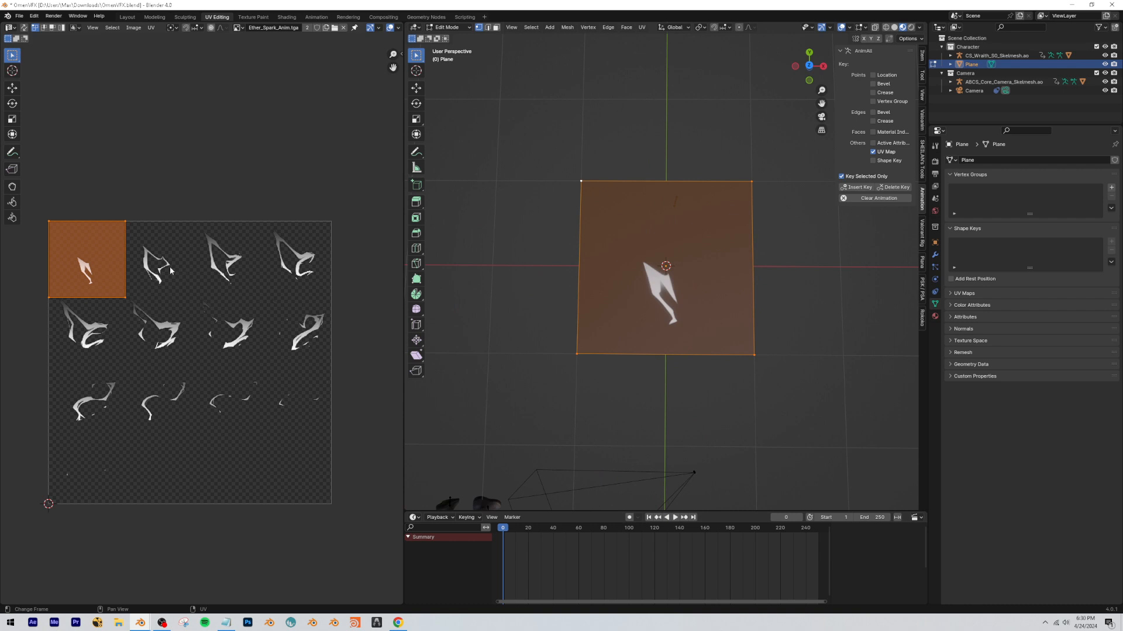
key(g)
click(263, 472)
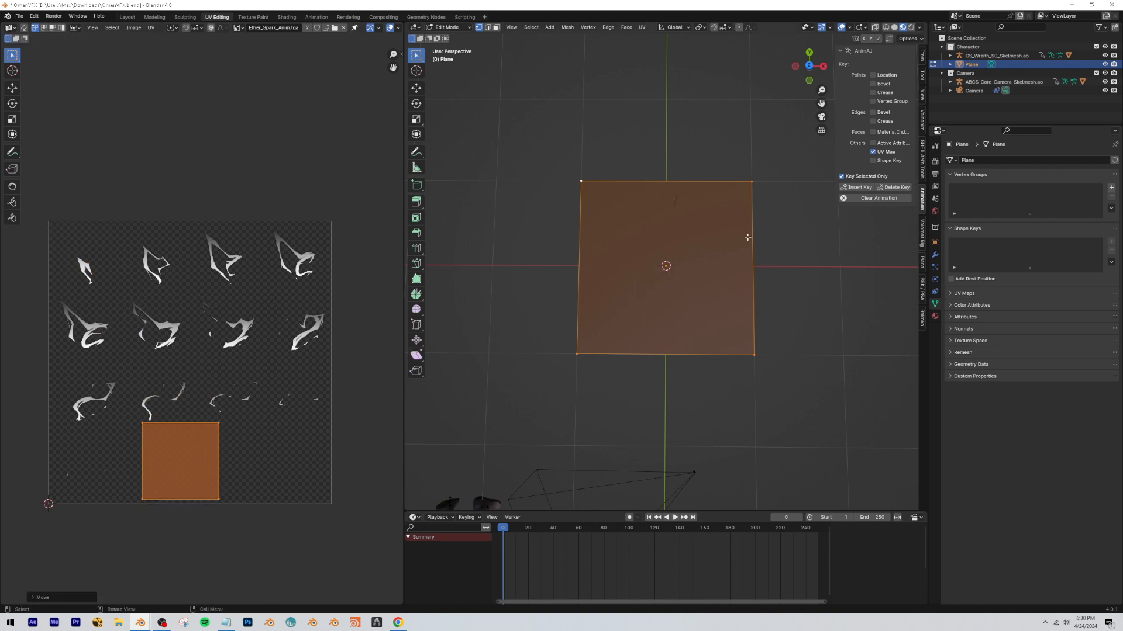
click(856, 187)
Key the plane's UVs over the first sprite at frame 1 and over the second sprite at frame 2.
key(Right)
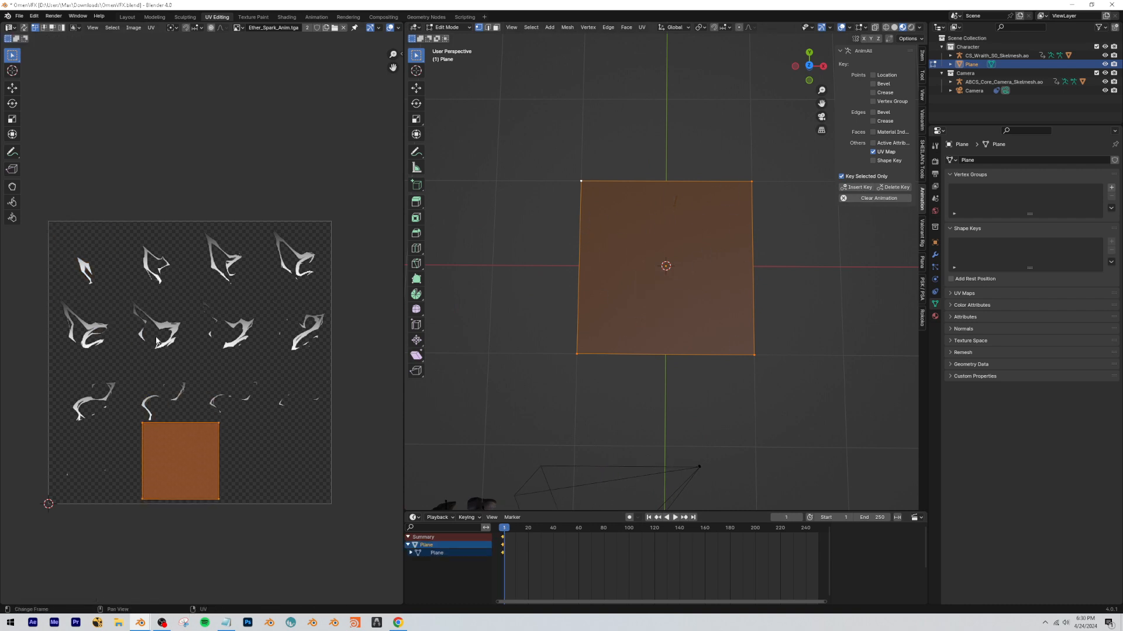
key(g)
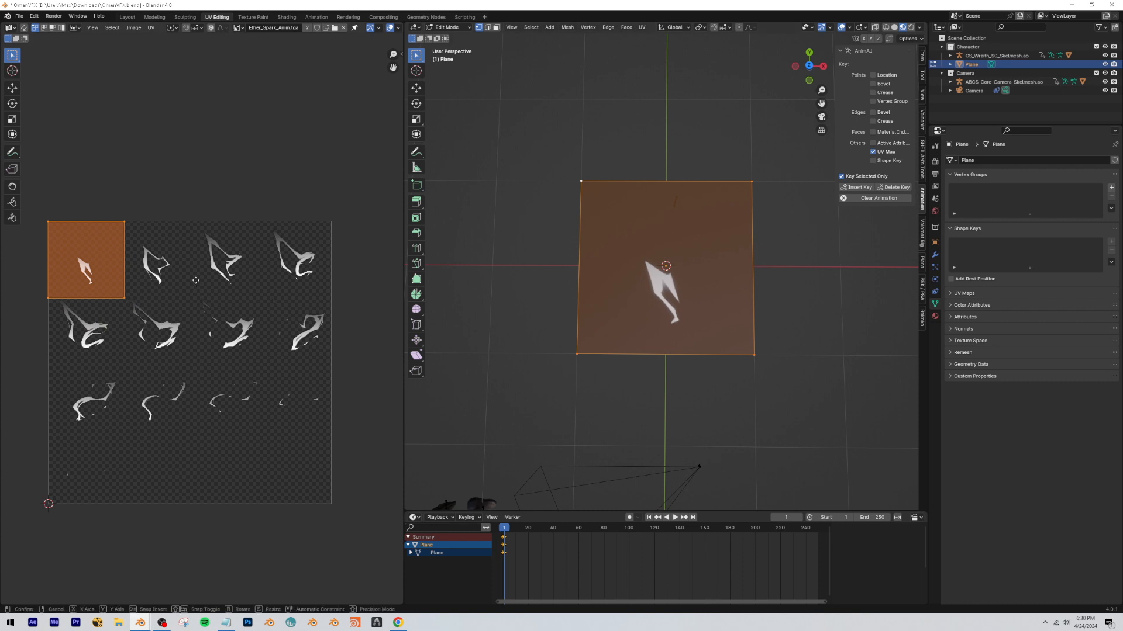
click(260, 278)
key(Right)
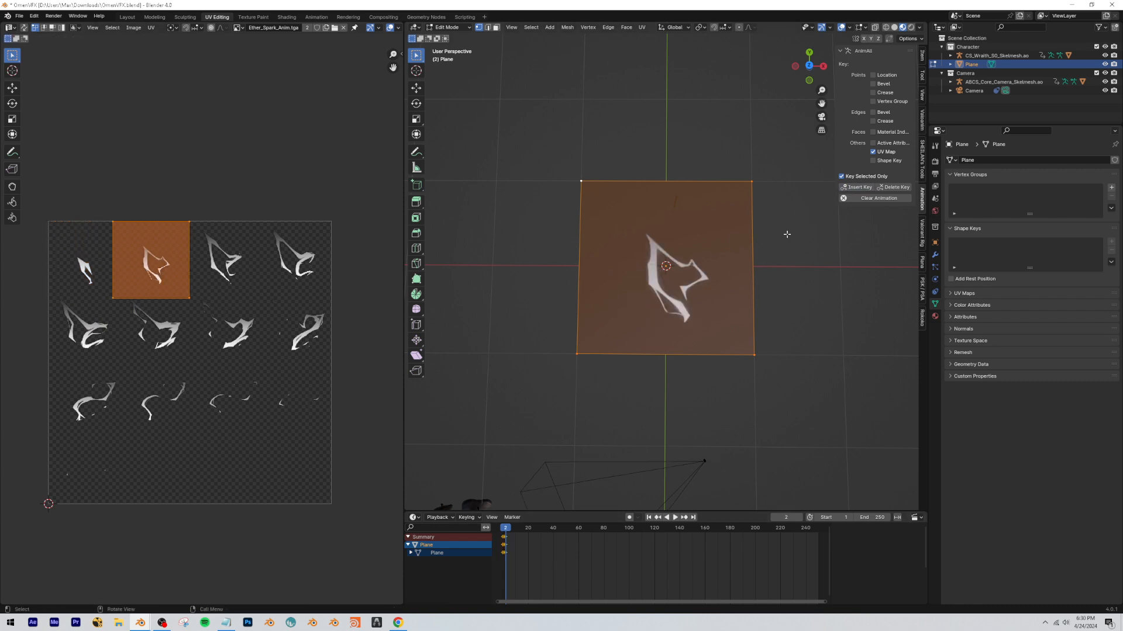
Key the plane's UVs over the third sprite at frame 3 and over the fourth sprite at frame 4.
key(g)
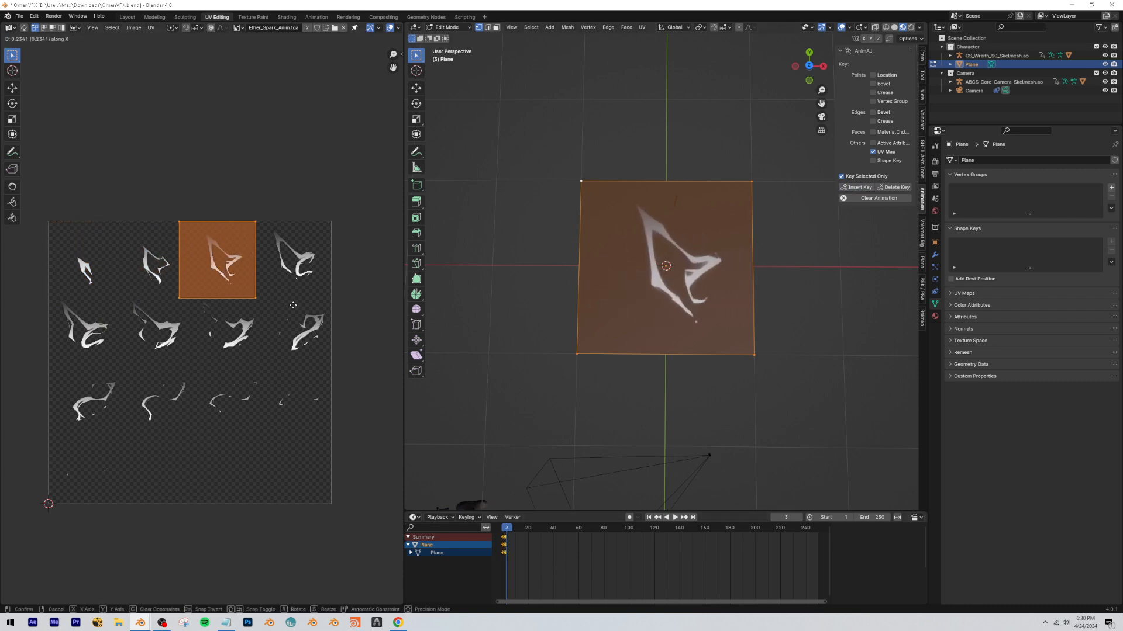
click(296, 304)
click(856, 187)
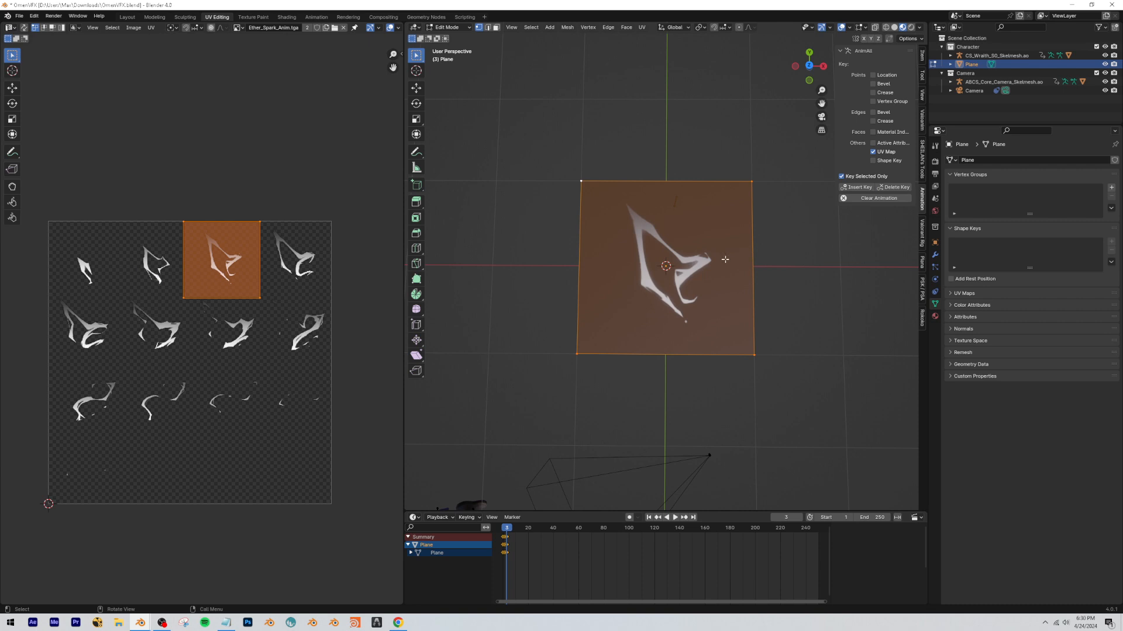
key(g)
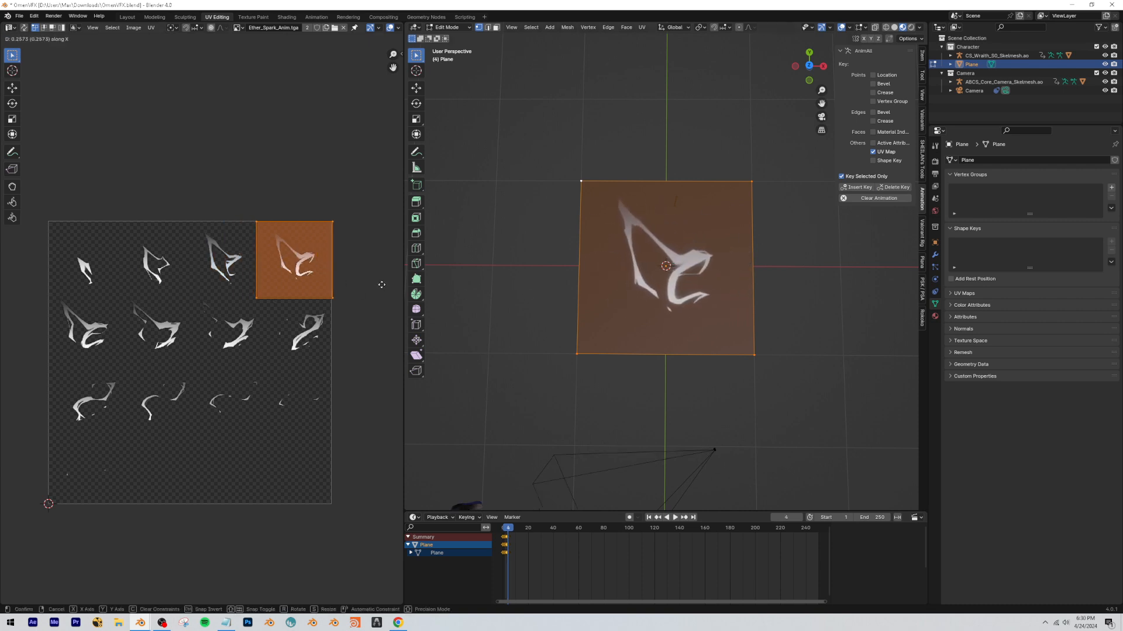
click(383, 281)
click(856, 187)
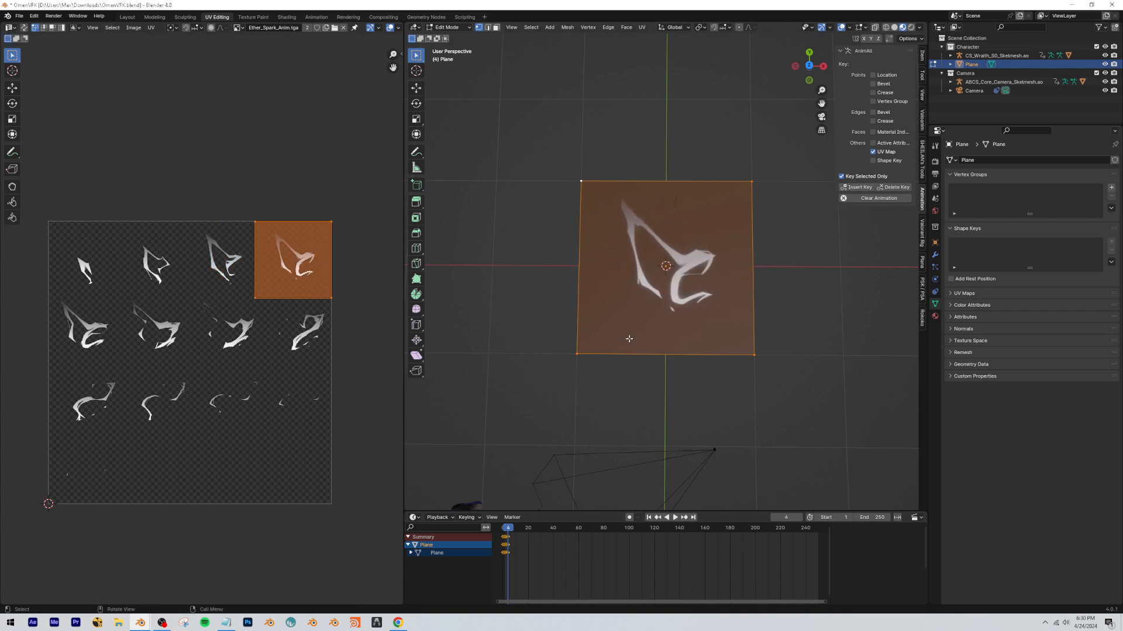
Leave Edit Mode, play the keyed UV animation and return to frame 0.
key(Tab)
key(space)
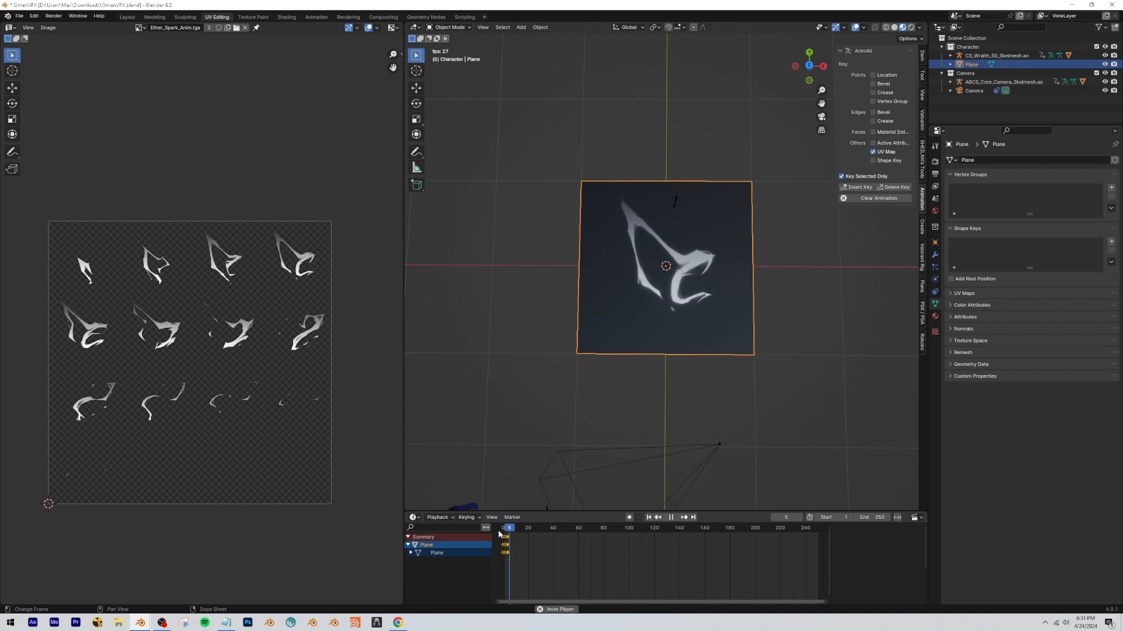
key(Escape)
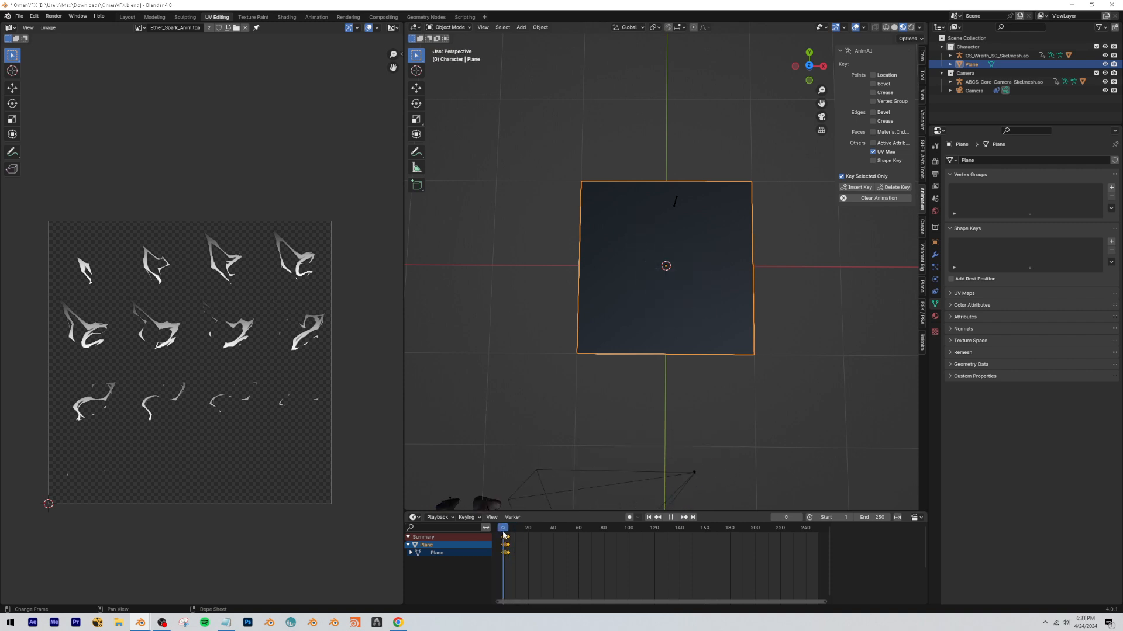
click(506, 535)
Try to shift the plane's UV keyframes 15 frames later in the Timeline.
middle_drag(515, 552, 641, 558)
scroll(559, 549, up, 6)
scroll(730, 556, up, 3)
drag(700, 562, 585, 530)
key(g)
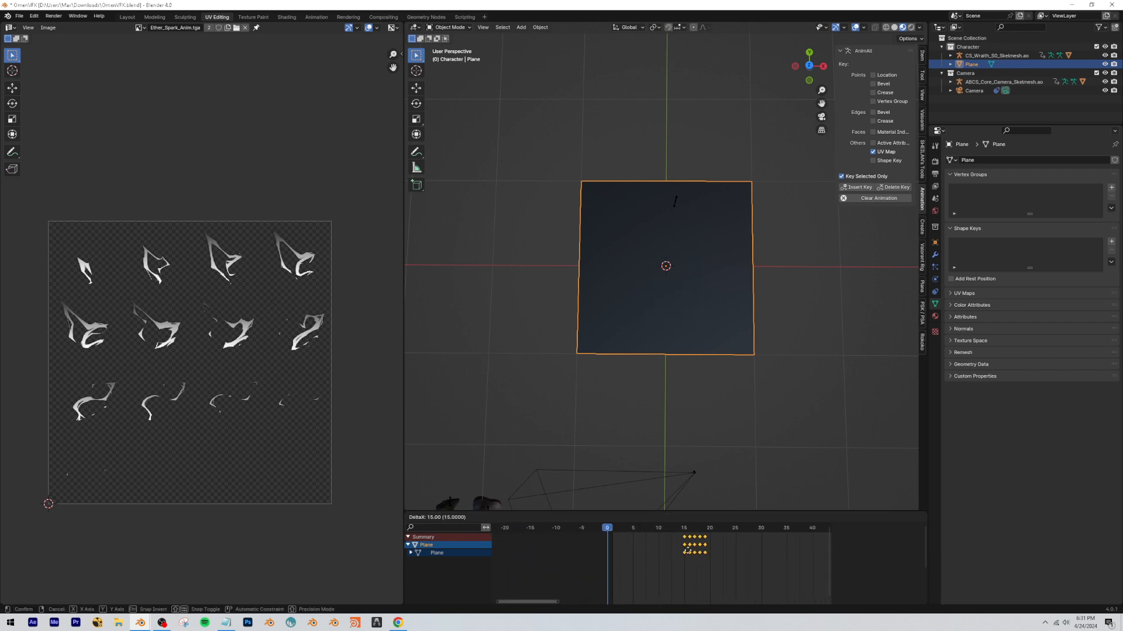
click(609, 548)
Play and scrub through the sprite animation on the plane, stopping at frame 4.
key(space)
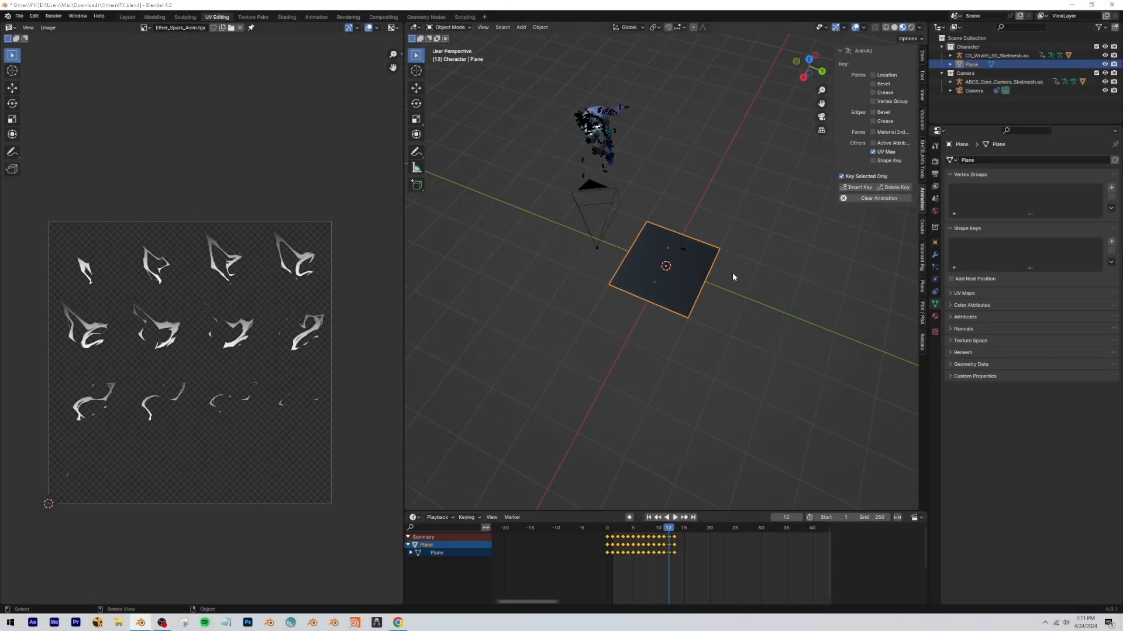
scroll(733, 274, up, 3)
middle_drag(733, 273, 751, 344)
scroll(752, 284, up, 4)
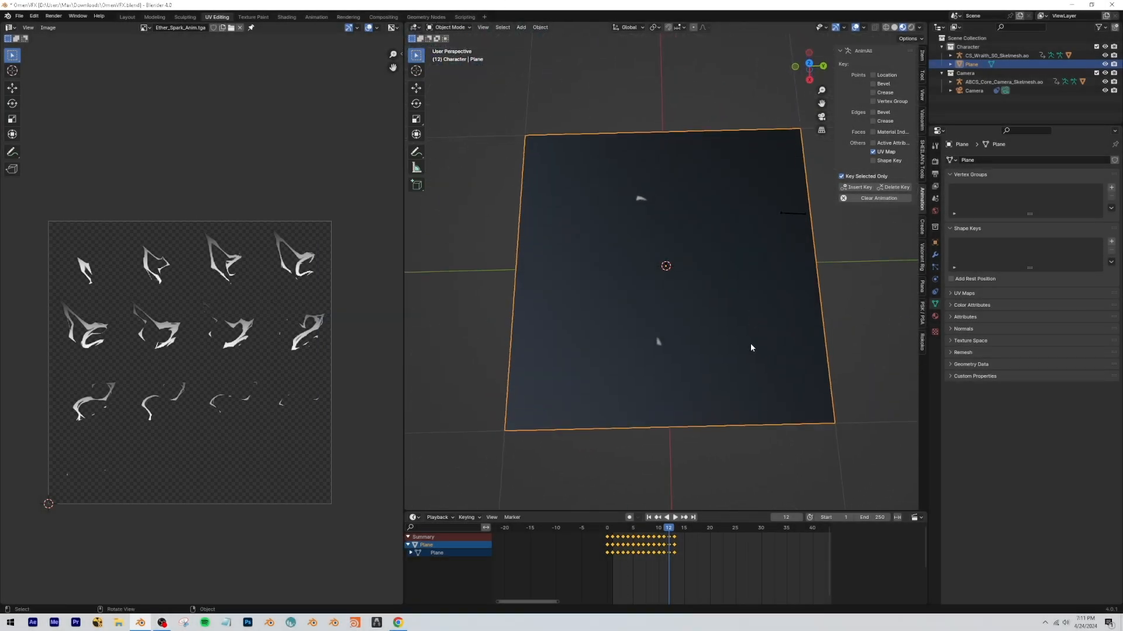
key(space)
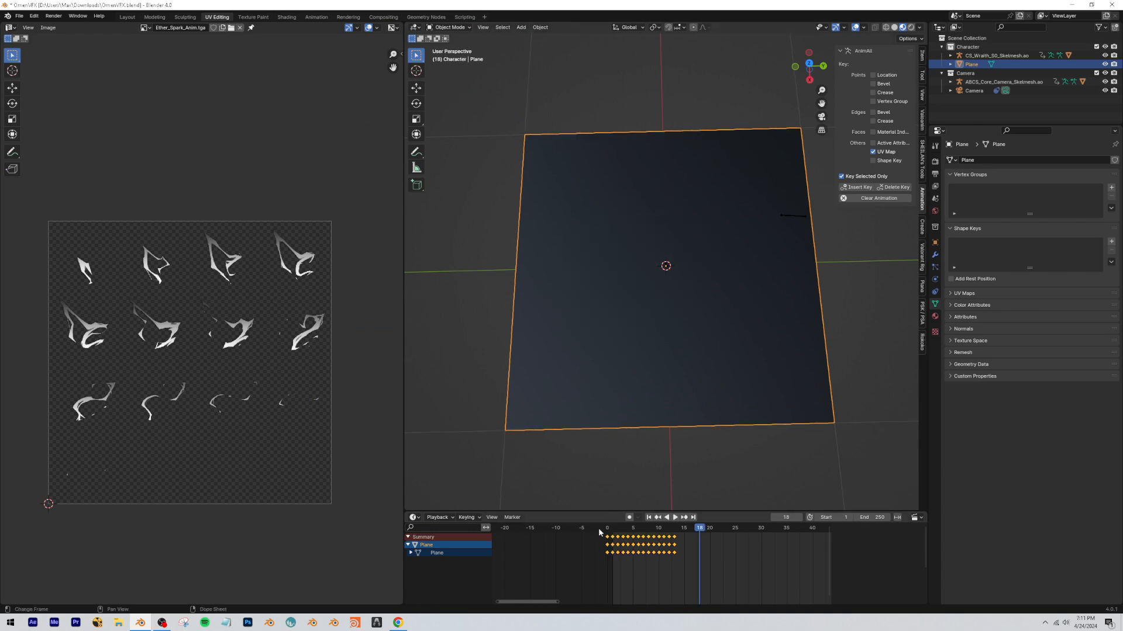
key(alt+Tab)
click(604, 77)
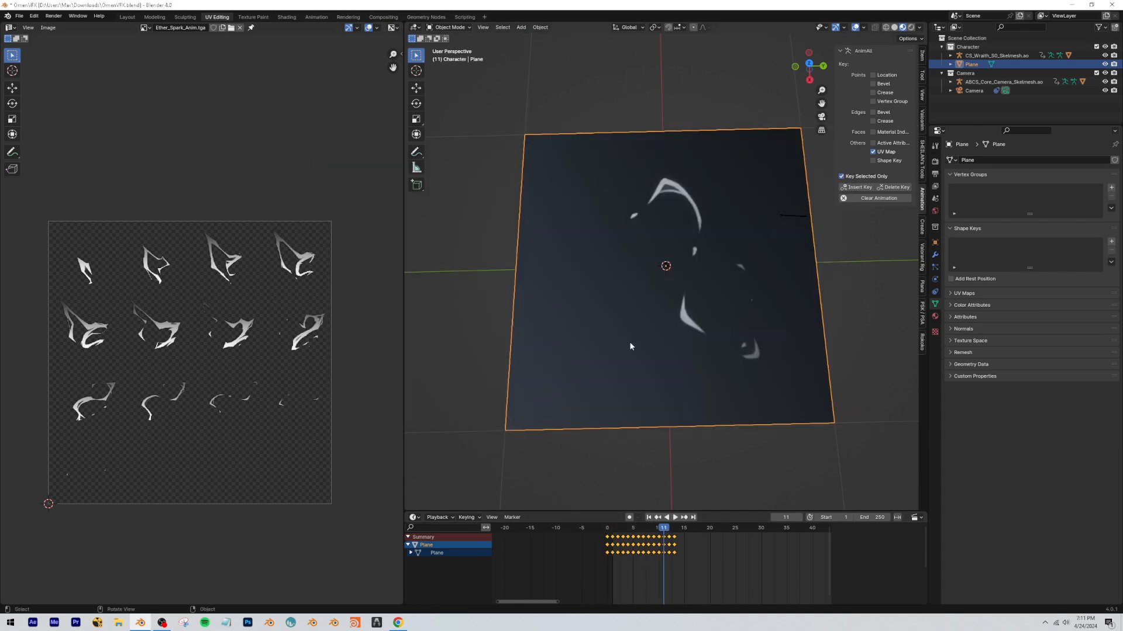
drag(656, 529, 627, 544)
scroll(617, 374, down, 5)
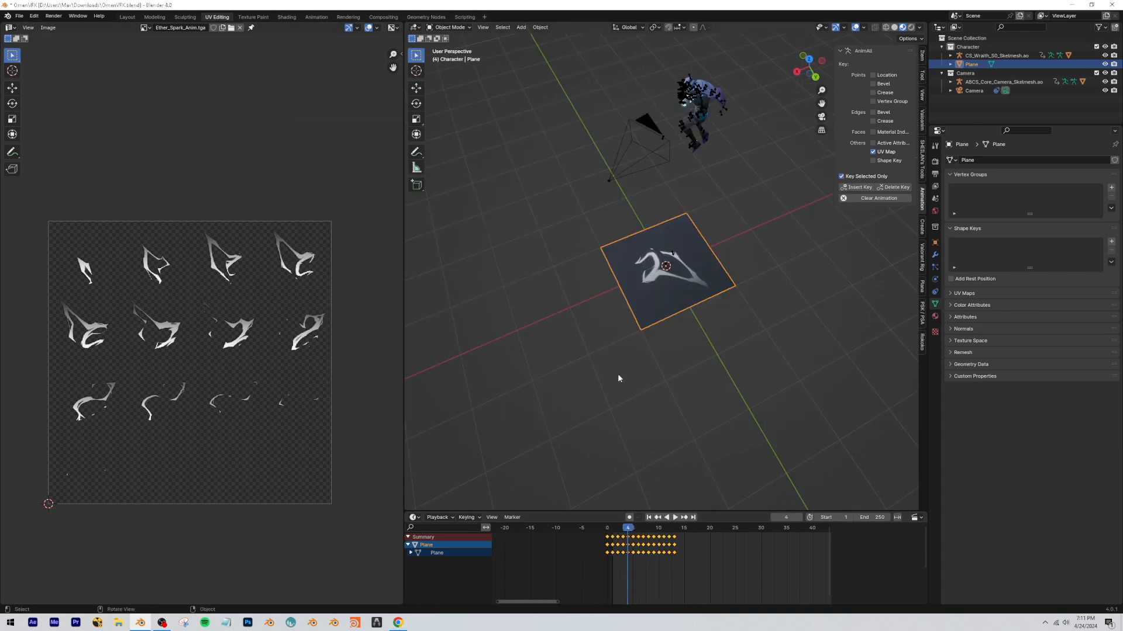
middle_drag(617, 374, 561, 386)
scroll(517, 370, up, 4)
click(398, 623)
click(397, 623)
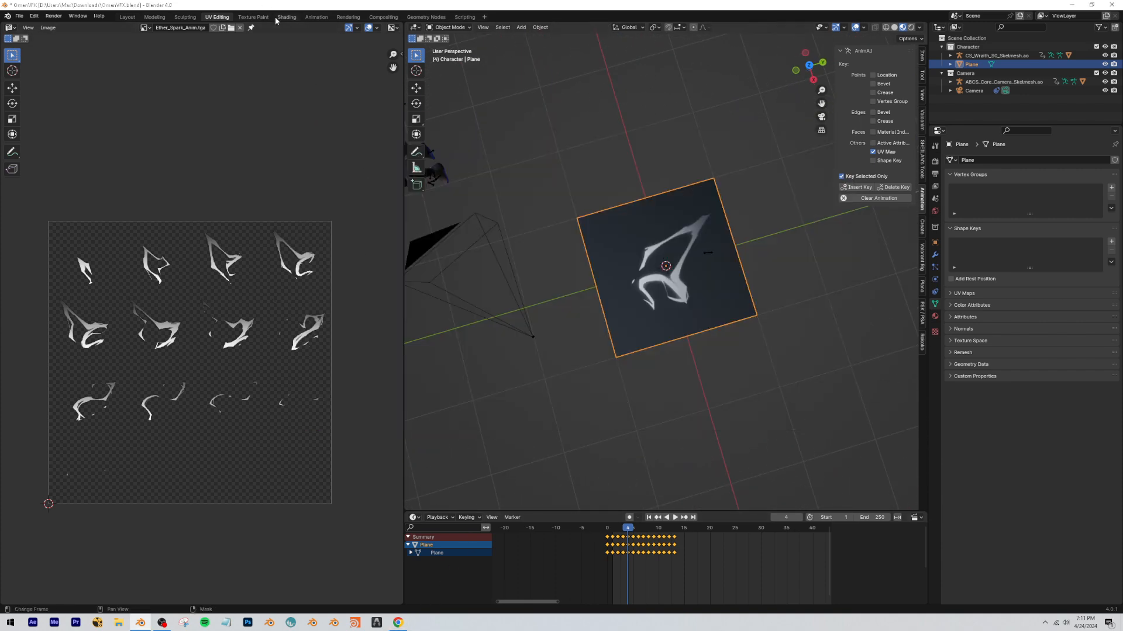
In the Layout workspace, add Texture Coordinate and Mapping nodes to the Image Texture in the plane's material.
click(127, 17)
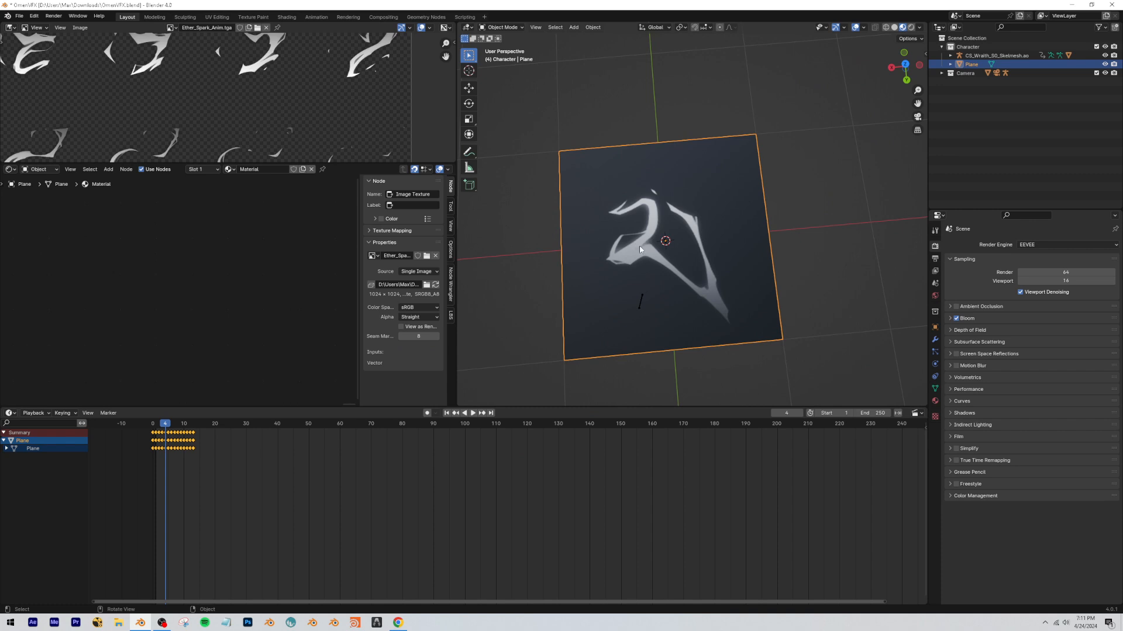
middle_drag(640, 249, 543, 236)
middle_drag(35, 274, 190, 288)
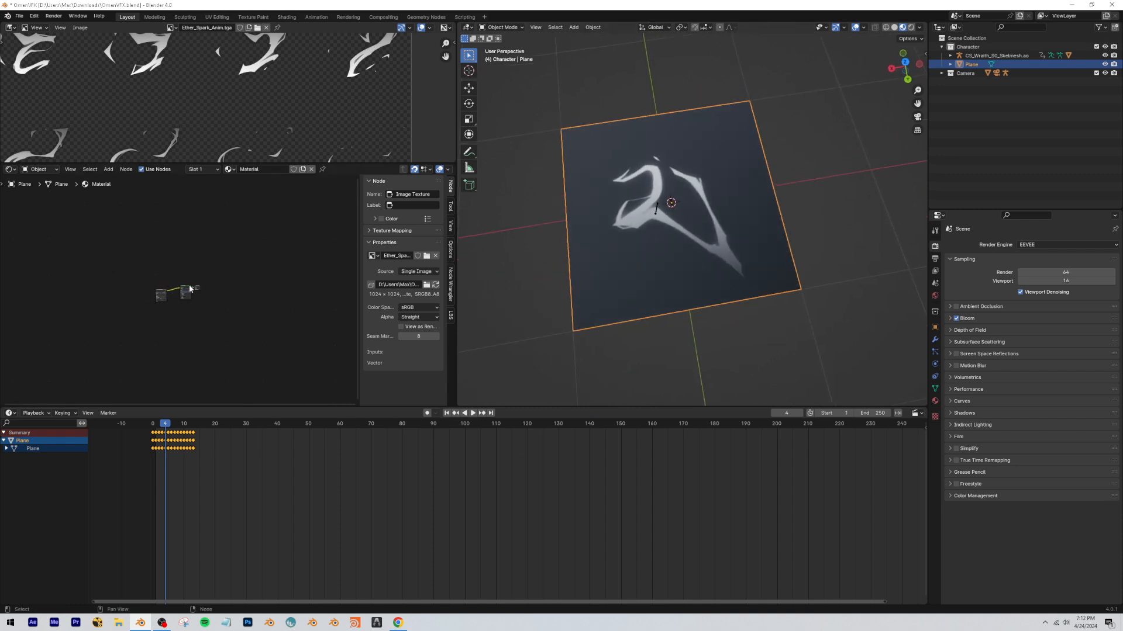
scroll(190, 287, up, 5)
scroll(98, 297, up, 1)
middle_drag(99, 281, 195, 281)
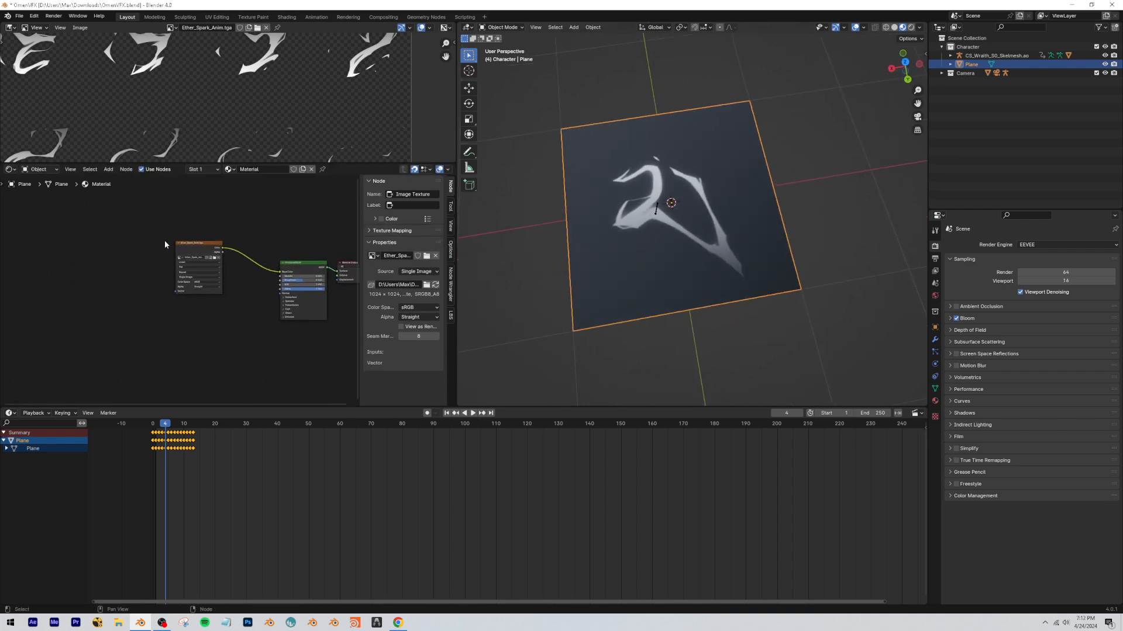
key(ctrl+t)
middle_drag(316, 251, 260, 248)
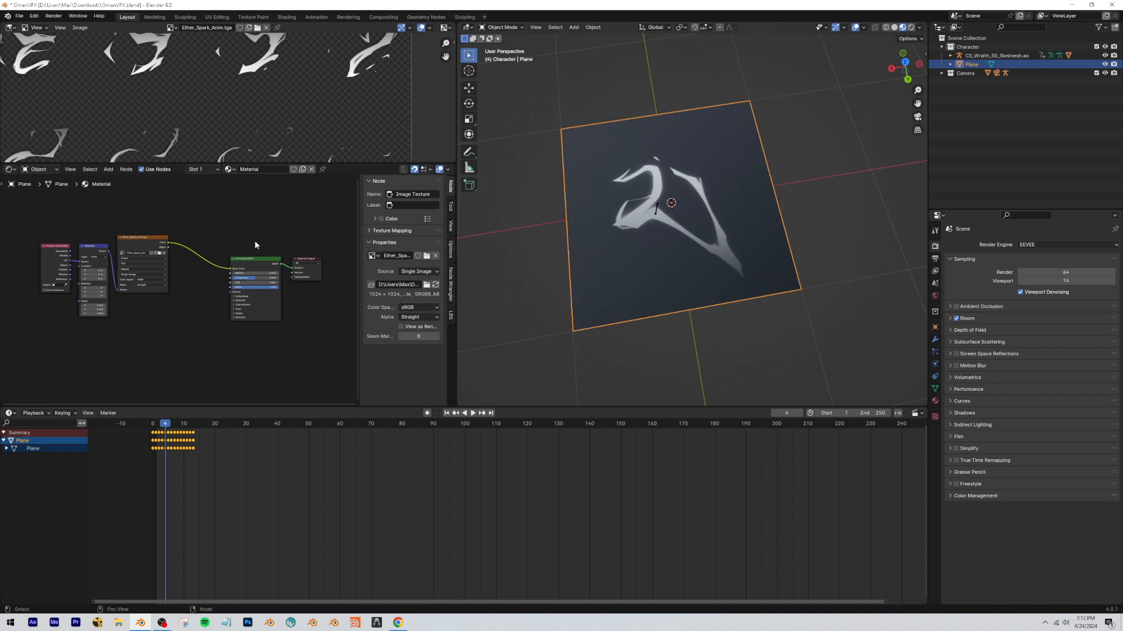
Detach the Mapping node from the Ether_Spark_Anim.tga node and reconnect its Vector output to the texture's Vector input.
scroll(183, 247, up, 4)
middle_drag(182, 248, 151, 277)
mouse_move(150, 210)
mouse_down()
mouse_move(160, 224)
mouse_move(171, 213)
mouse_up()
middle_drag(161, 211, 146, 266)
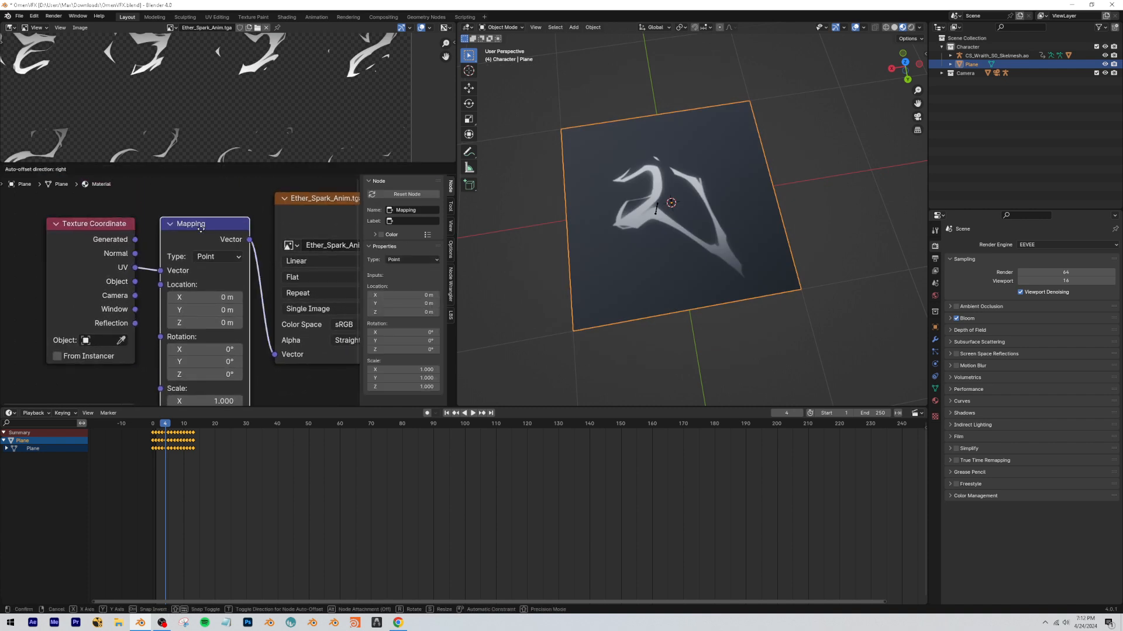
drag(146, 266, 276, 353)
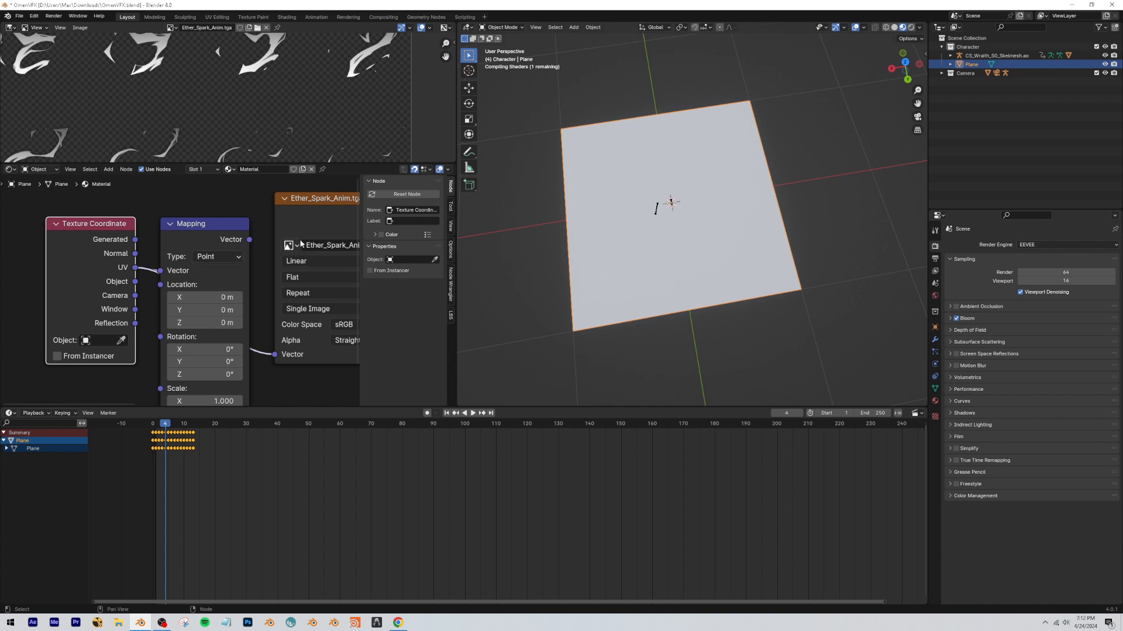
drag(248, 240, 283, 356)
drag(130, 278, 130, 275)
click(146, 319)
drag(147, 441, 147, 440)
scroll(229, 353, down, 7)
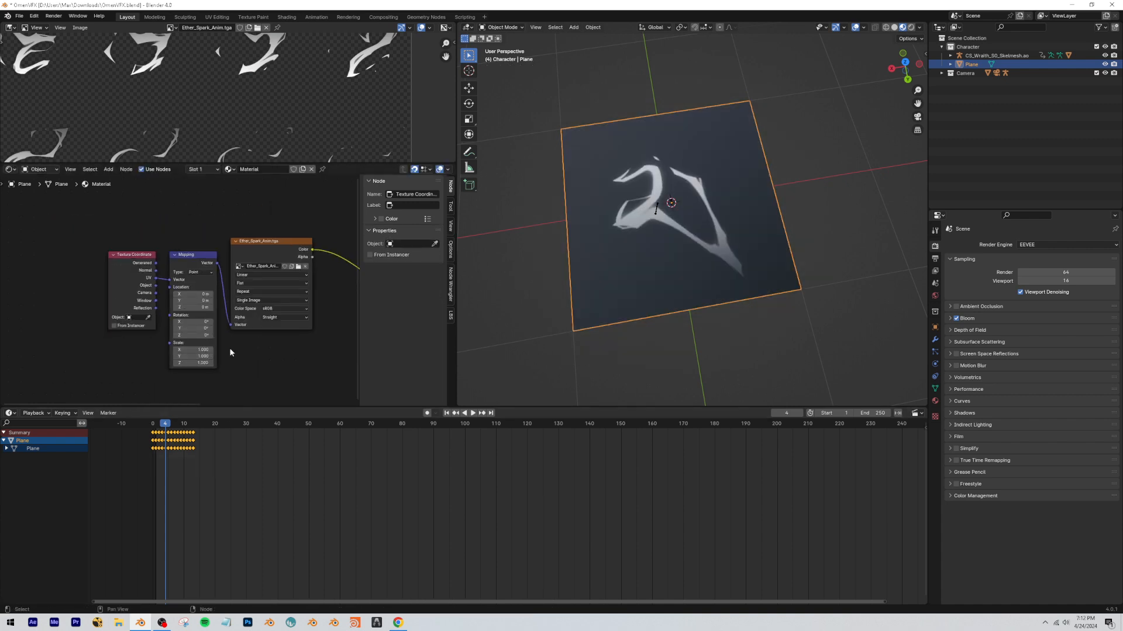
Examine the whole Ether_Spark_Anim.tga sprite sheet and the image node's placement in the material.
middle_drag(230, 351, 154, 348)
scroll(176, 348, down, 4)
mouse_move(176, 258)
mouse_down()
mouse_move(211, 282)
mouse_move(211, 300)
mouse_move(225, 256)
mouse_move(181, 267)
mouse_up()
scroll(193, 123, down, 4)
scroll(193, 122, down, 1)
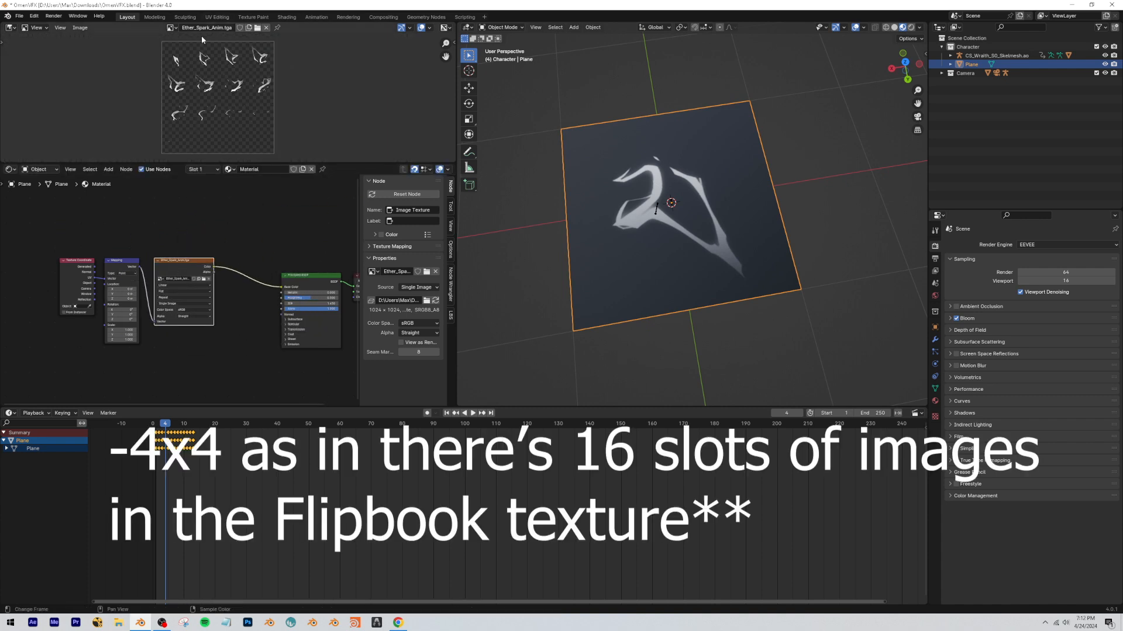
Delete the Principled BSDF and connect the image's Color output directly to the Material Output's Surface.
middle_drag(289, 250, 195, 249)
scroll(227, 312, up, 2)
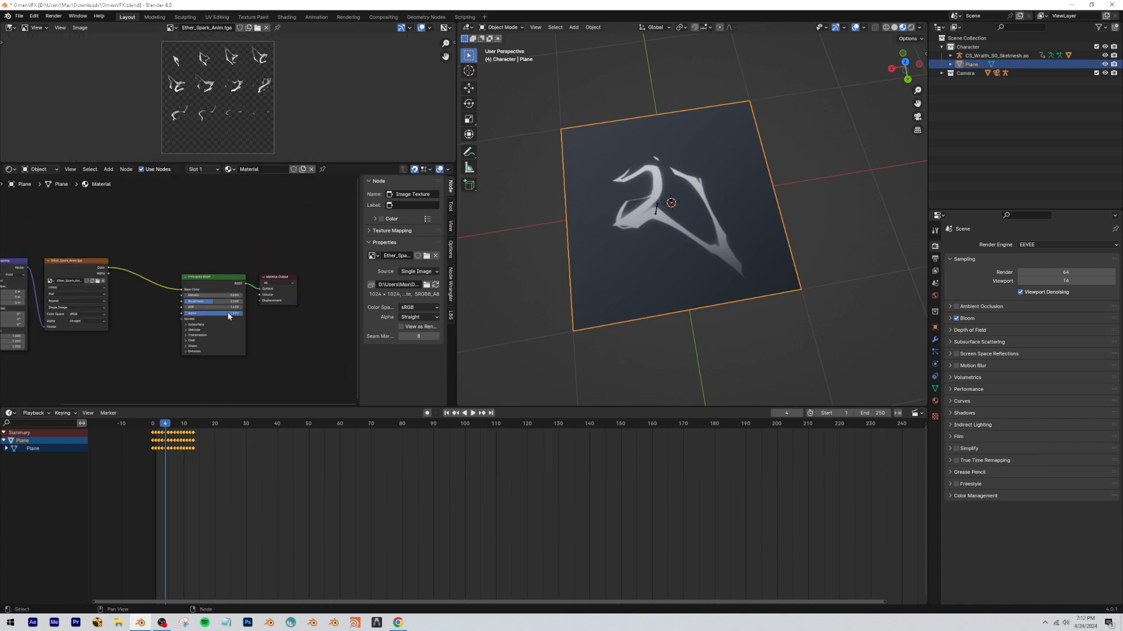
click(220, 279)
scroll(189, 308, down, 7)
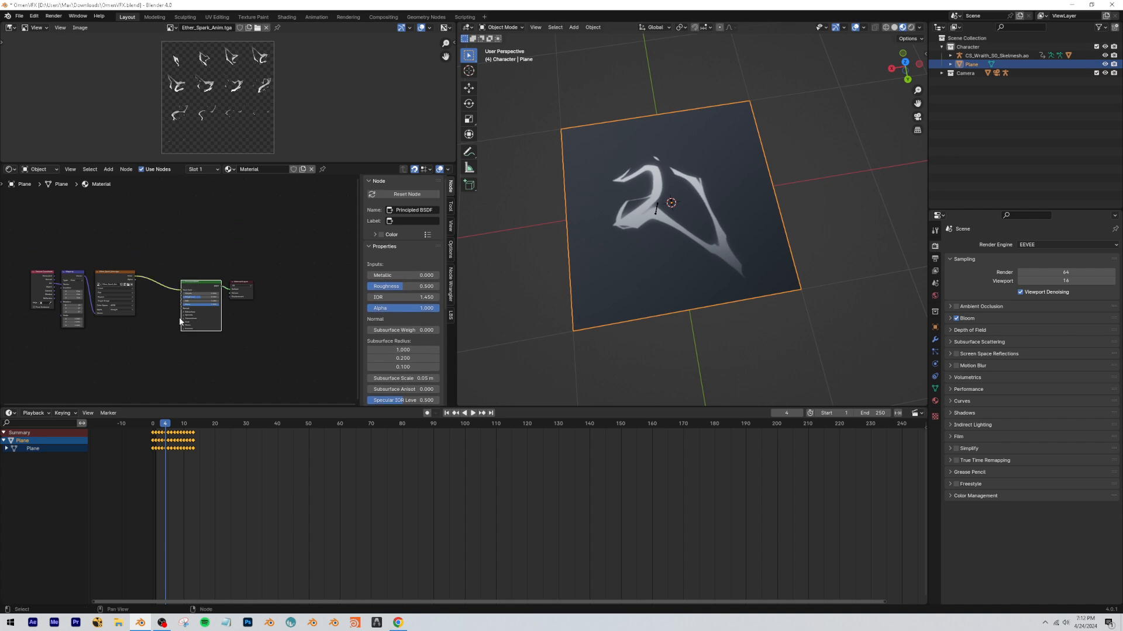
scroll(205, 322, up, 2)
key(Delete)
scroll(171, 271, down, 2)
drag(161, 253, 51, 314)
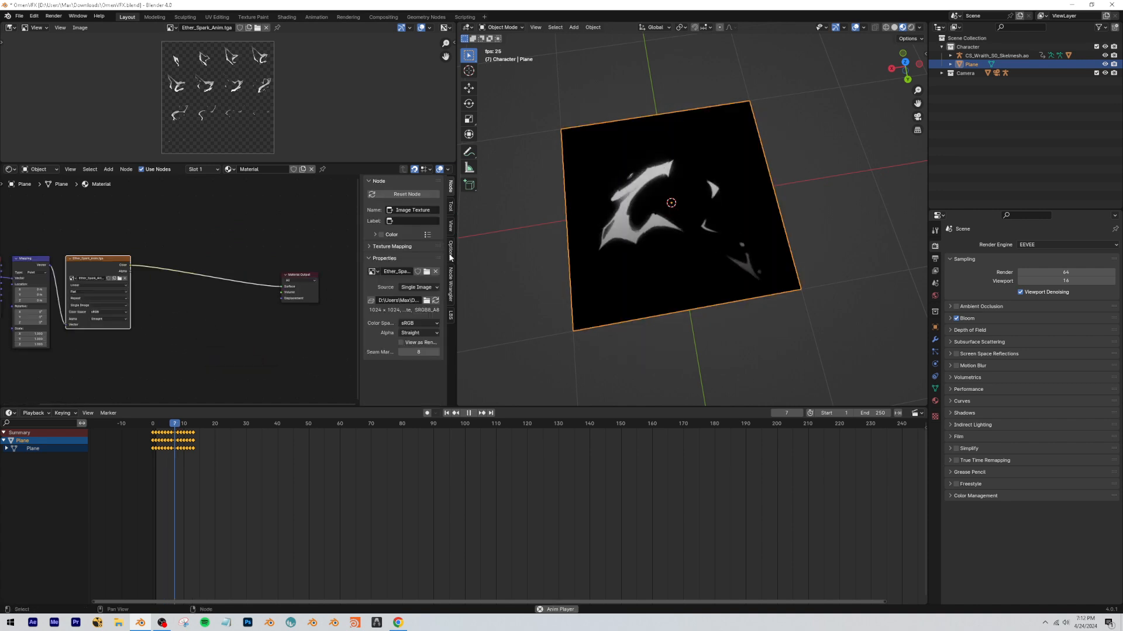
Play the sprite animation on the plane to check the shadeless material.
key(space)
click(143, 422)
key(space)
key(space)
Add an Emission shader between the image texture and the Material Output.
scroll(257, 292, up, 2)
key(shift+a)
text(em)
key(Return)
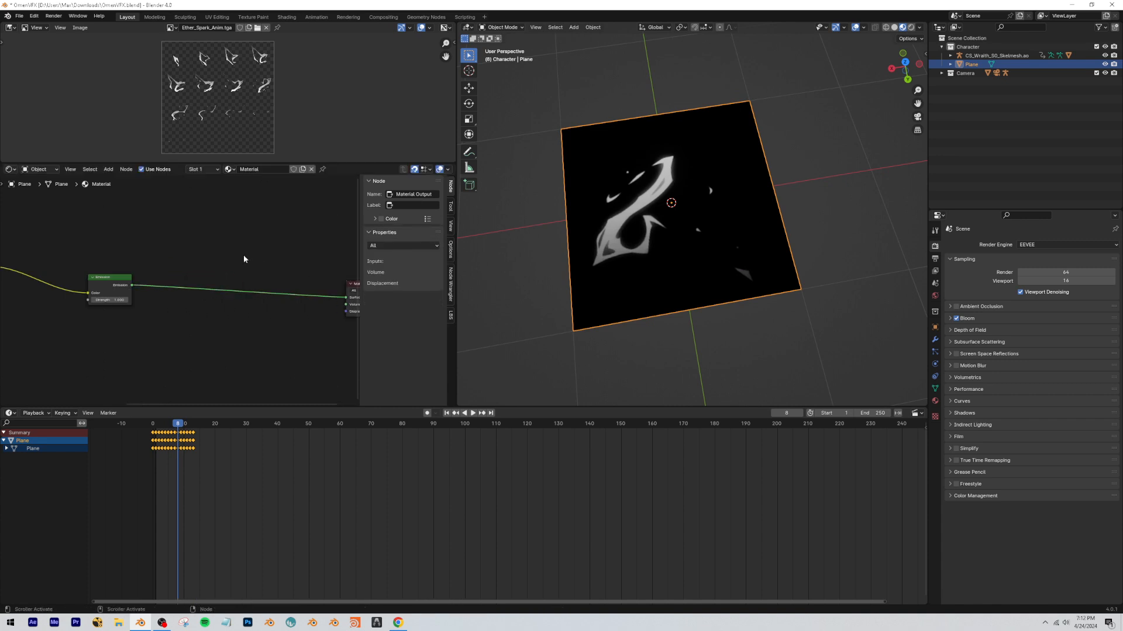
Insert a Mix Shader between the Emission shader and the Material Output.
text(mix sha)
key(Return)
click(222, 263)
Add a Transparent BSDF below the Emission node and connect it to the Mix Shader's second shader input.
key(shift+a)
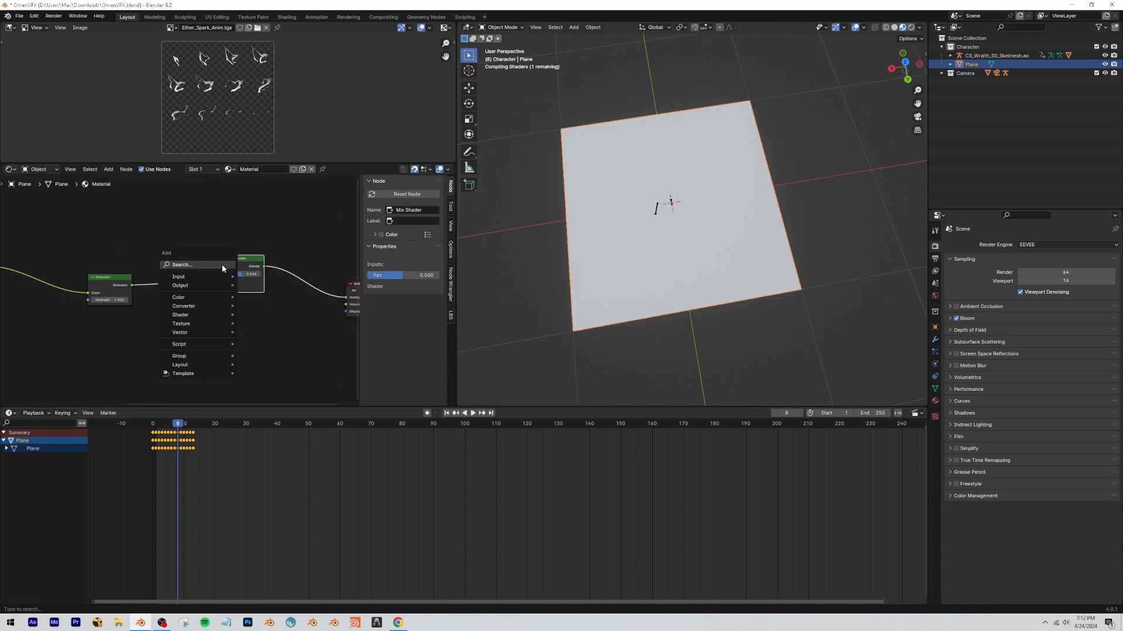
text(trans)
key(Down)
key(Return)
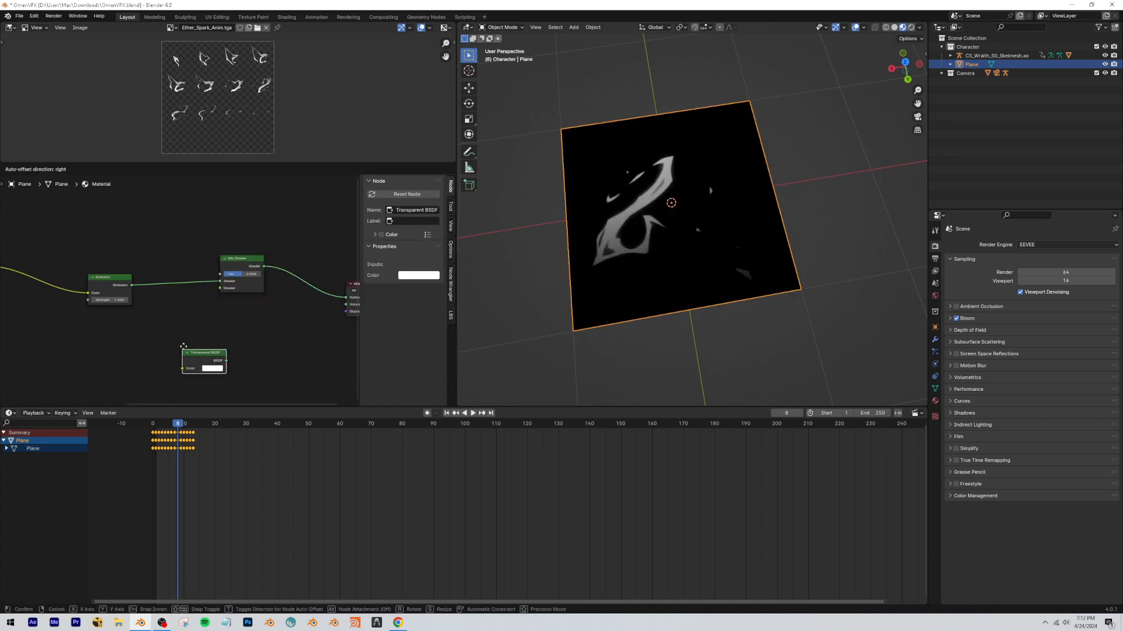
click(209, 362)
drag(227, 289, 226, 289)
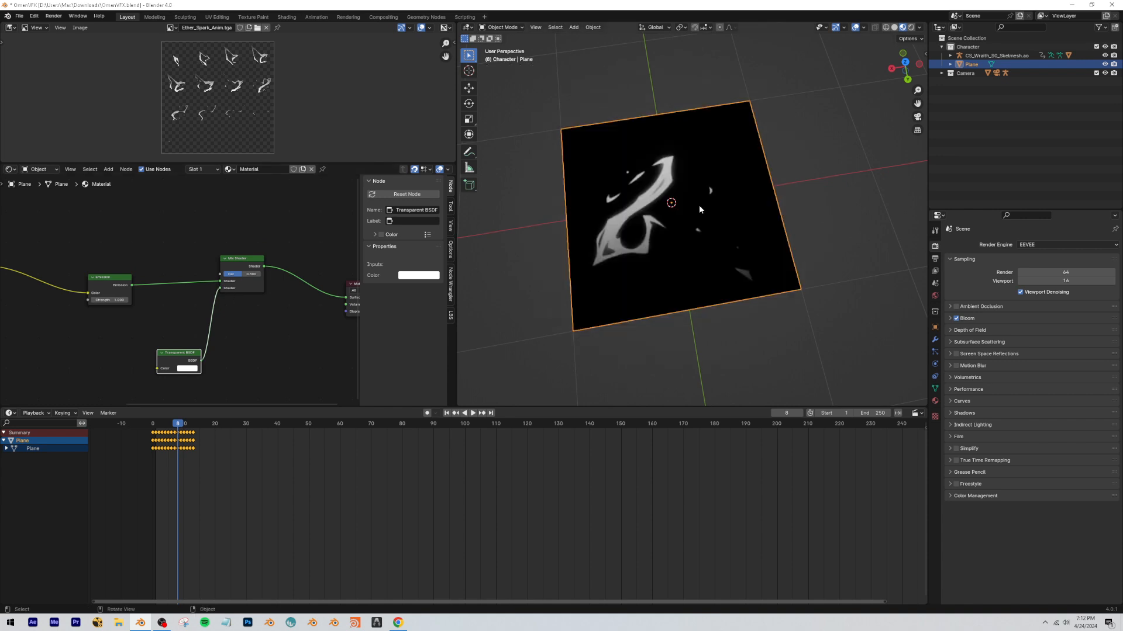
mouse_move(690, 218)
middle_down()
mouse_move(669, 222)
mouse_move(683, 219)
middle_up()
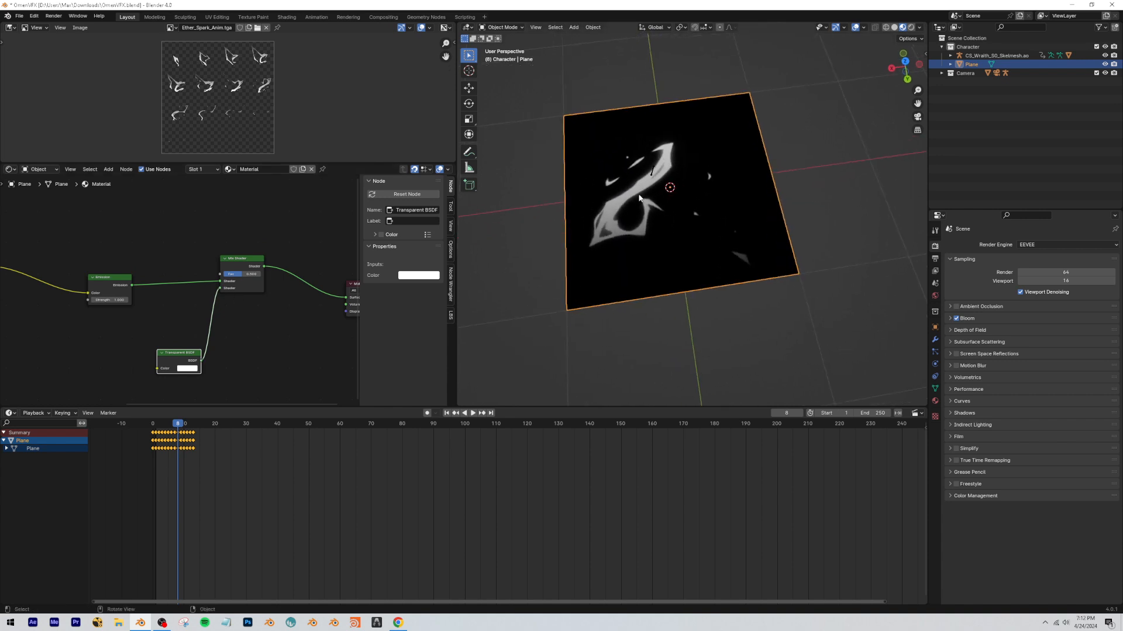
click(231, 353)
Move the image texture's Color link from the Emission color to the Mix Shader's Fac input.
scroll(228, 353, down, 4)
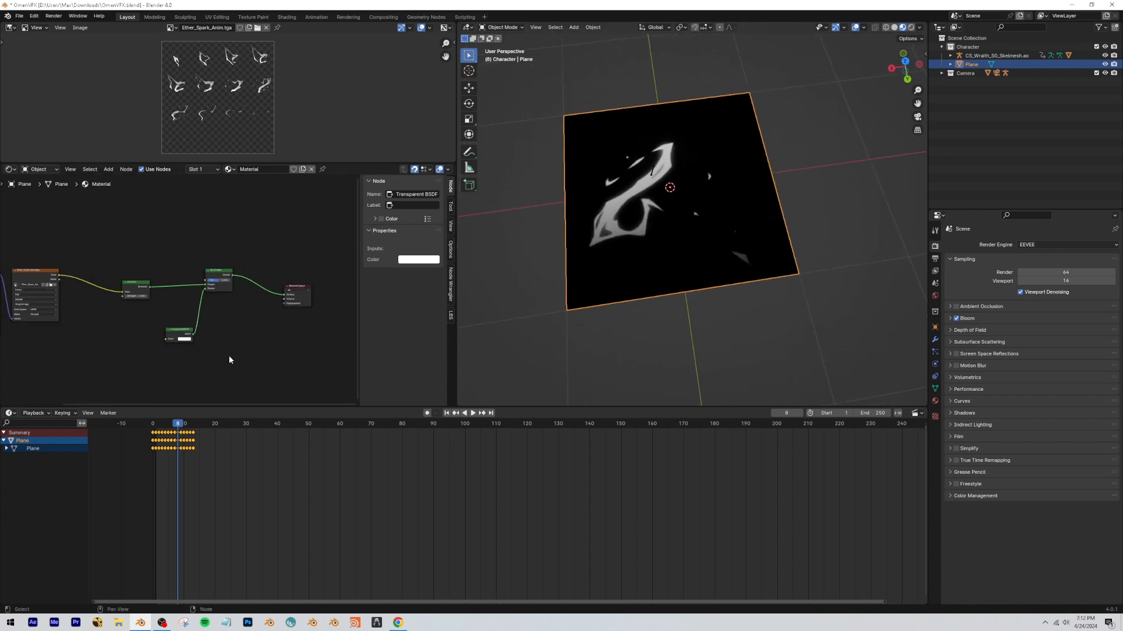
scroll(193, 336, up, 4)
middle_drag(88, 295, 148, 304)
mouse_move(148, 305)
mouse_down()
mouse_move(114, 304)
mouse_move(156, 304)
mouse_up()
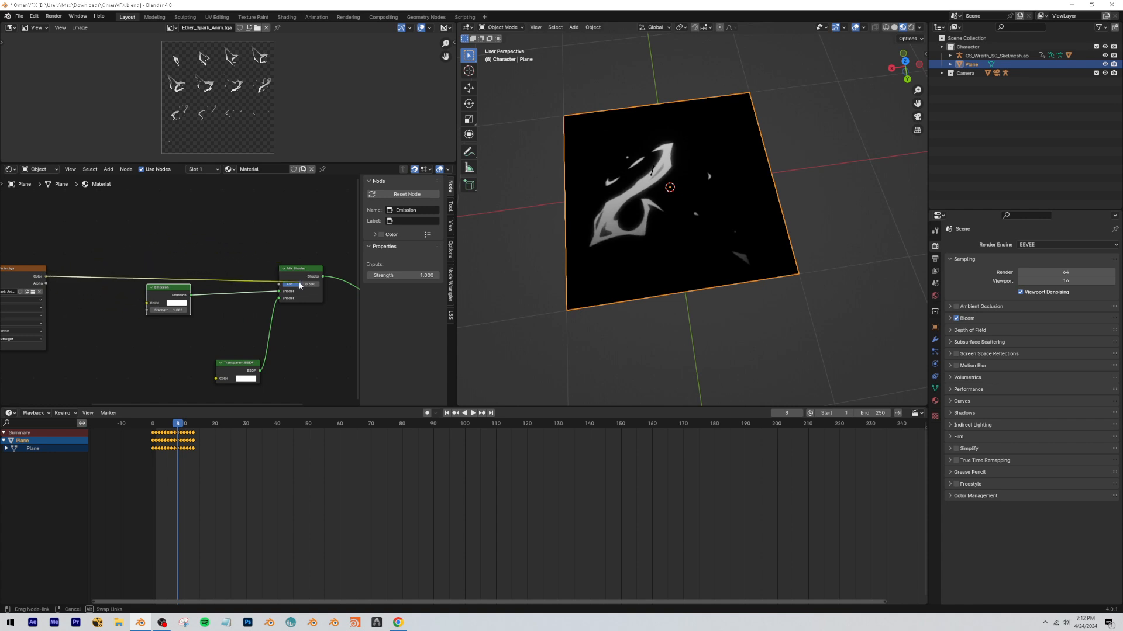
drag(287, 287, 285, 286)
Make room beside the texture nodes and insert a Color Ramp between the image Color and the Mix Shader's Fac.
scroll(80, 288, down, 2)
middle_drag(80, 288, 223, 308)
drag(202, 382, 19, 279)
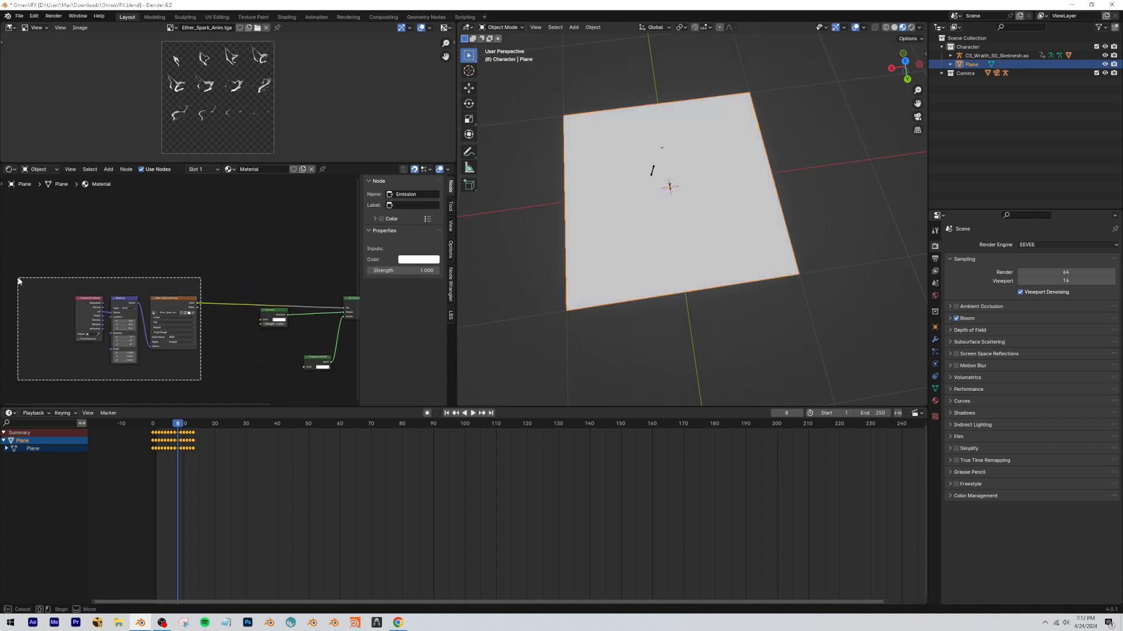
key(shift+a)
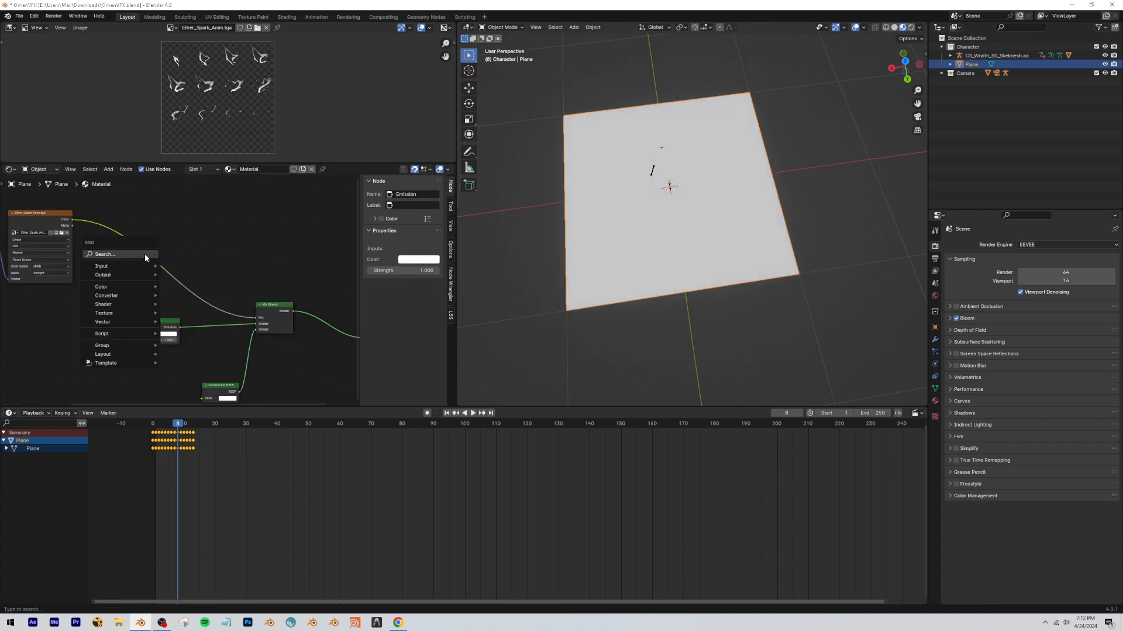
text(color ram)
key(Return)
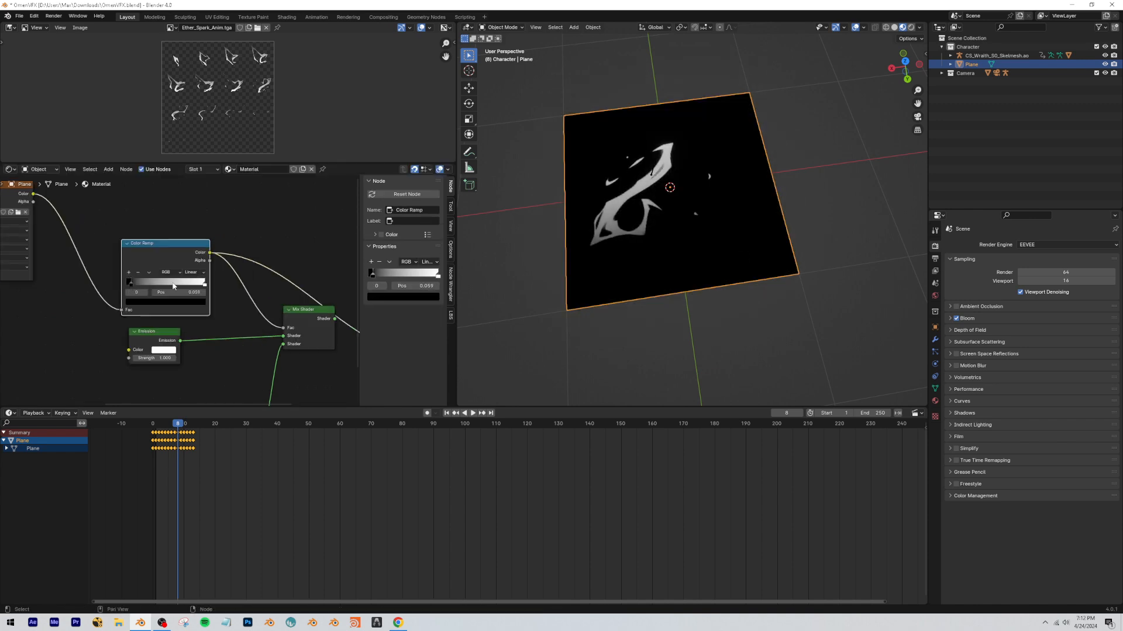
Adjust and invert the Color Ramp, with a white stop near the start and a black stop at position 1.000.
drag(204, 286, 122, 286)
click(128, 285)
middle_drag(255, 300, 177, 272)
ctrl+shift+click(209, 281)
scroll(167, 273, up, 2)
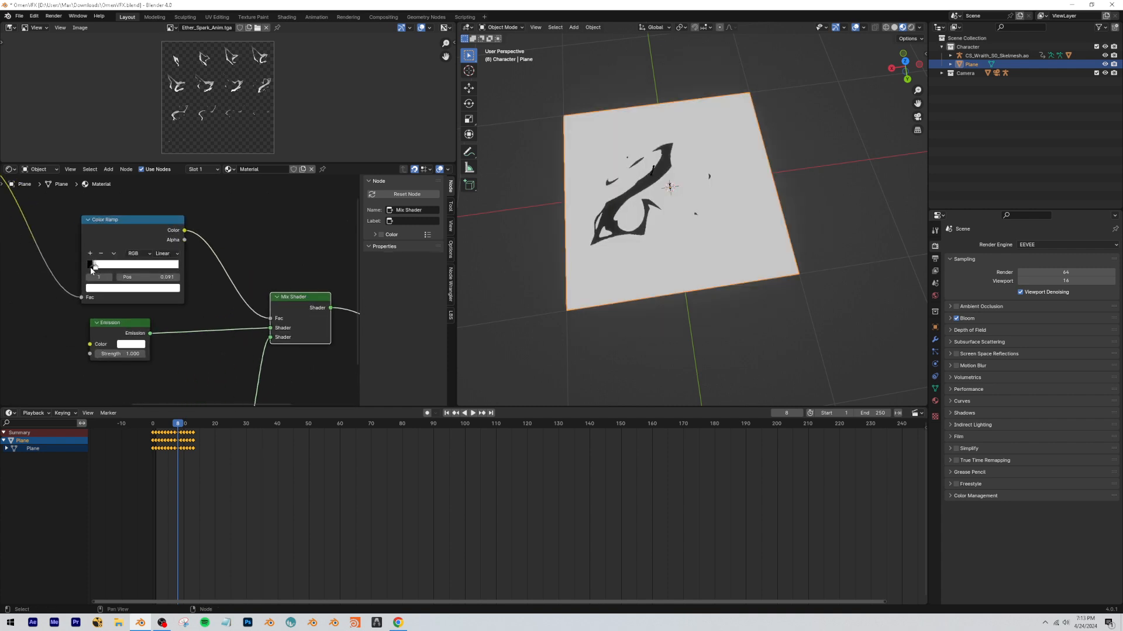
drag(92, 270, 103, 270)
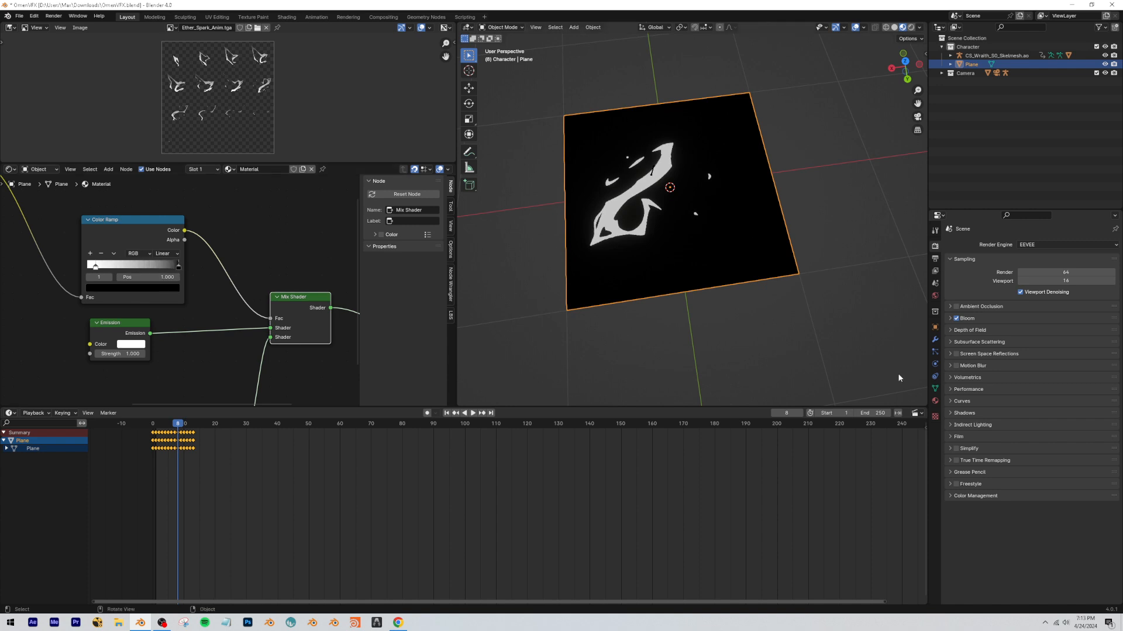
Set the plane material's Blend Mode to Alpha Blend and its Shadow Mode to None.
click(934, 401)
click(1071, 426)
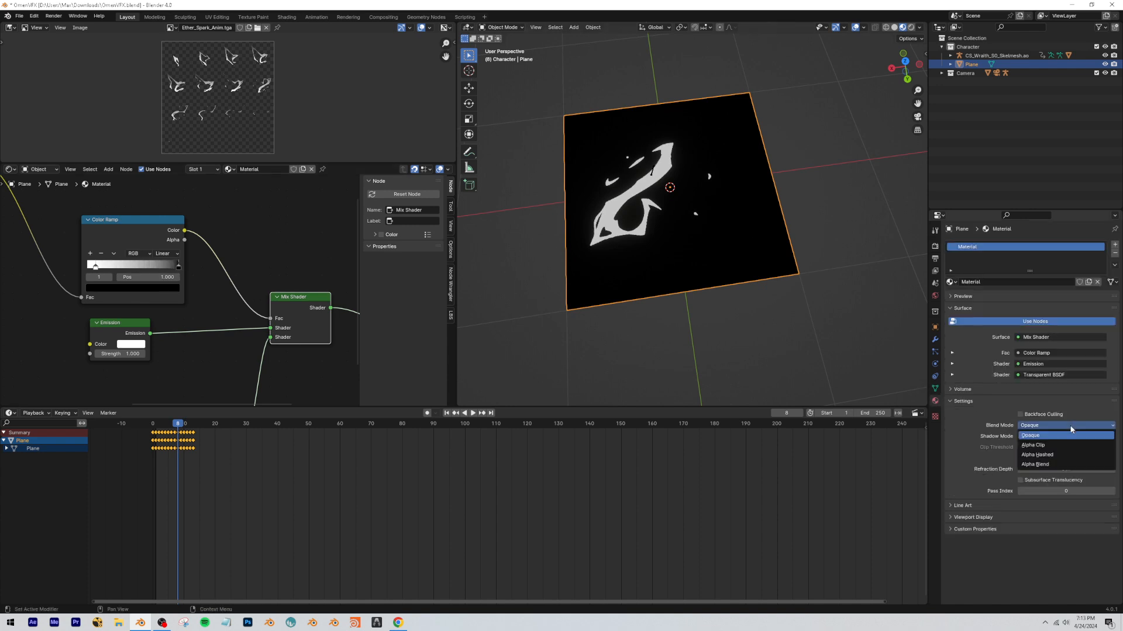
click(1051, 464)
click(1047, 437)
click(1038, 446)
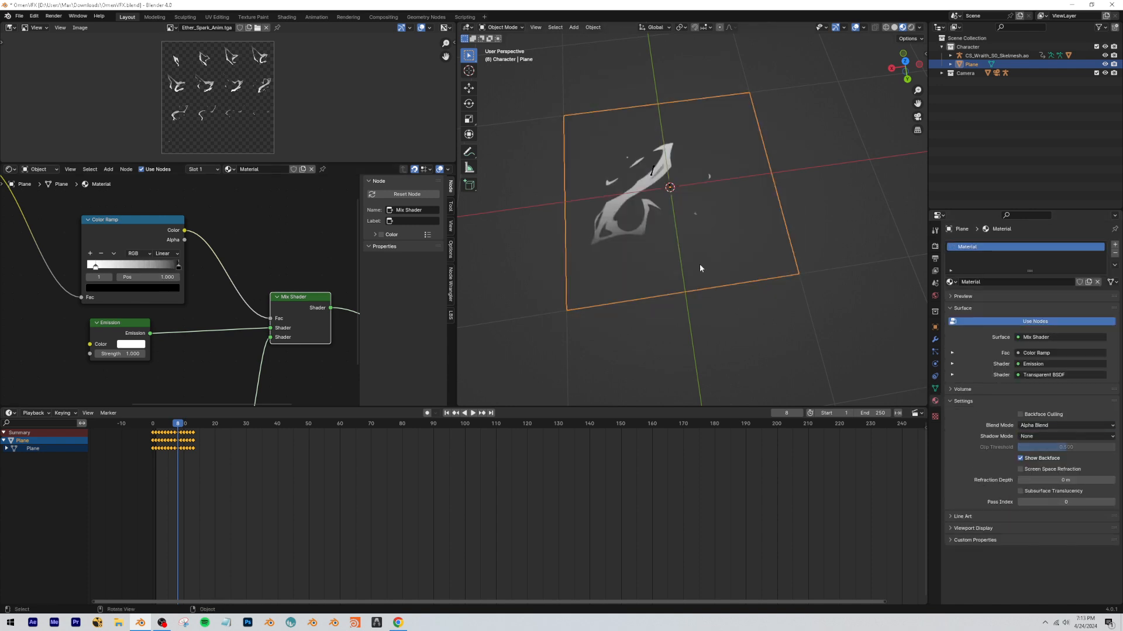
Fine-tune the Color Ramp's black stop near the end of the ramp and raise the Emission strength to about 11.
middle_drag(731, 245, 725, 274)
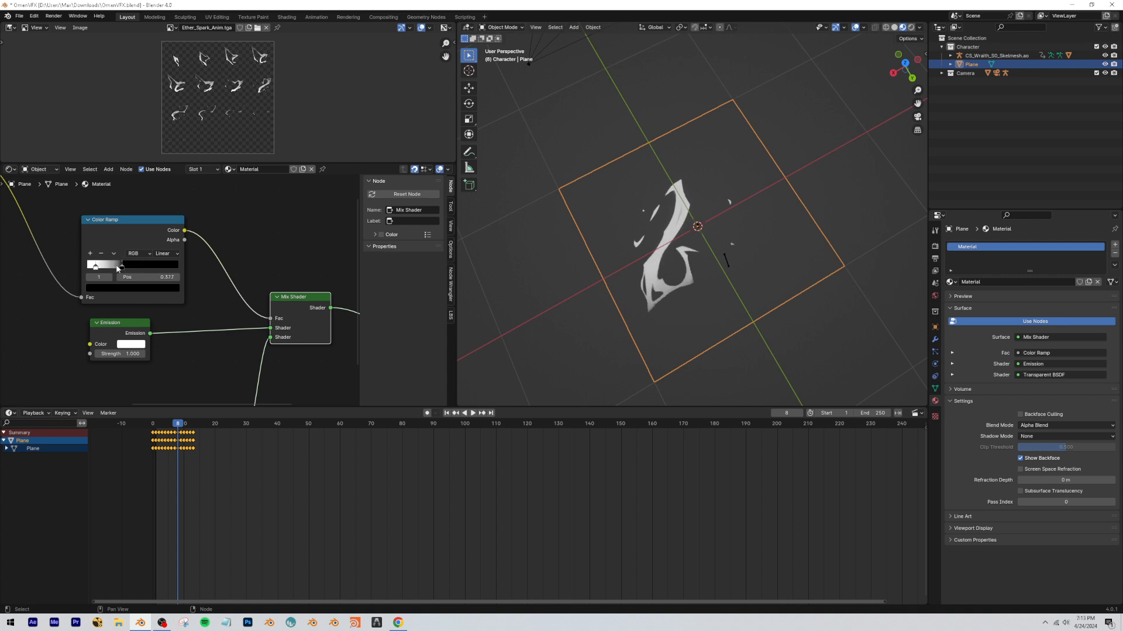
middle_drag(122, 335, 273, 309)
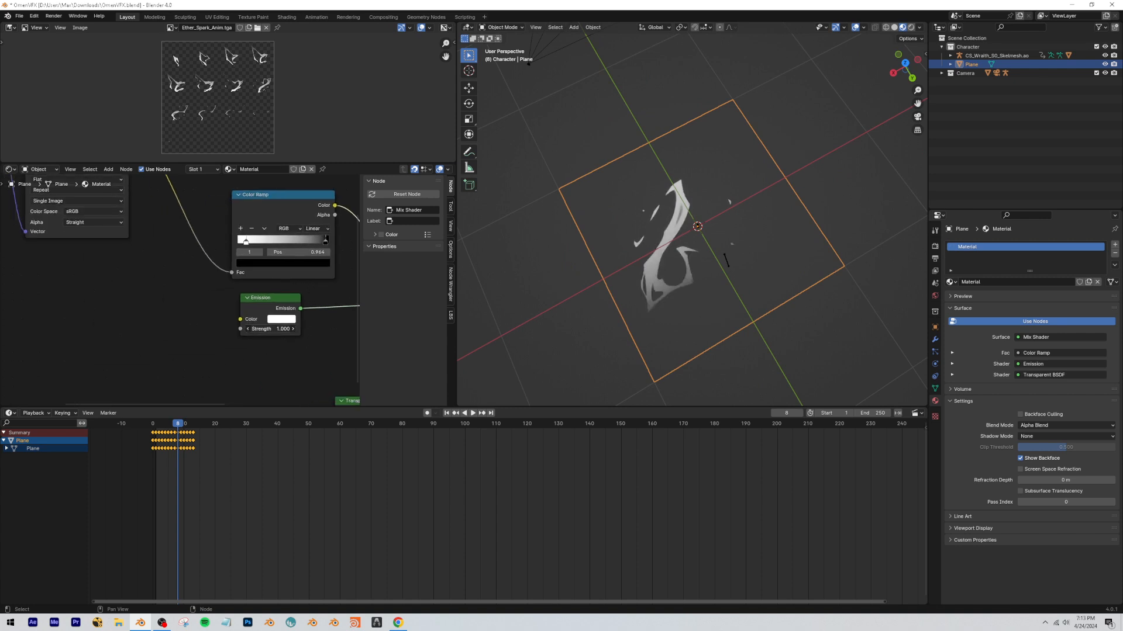
drag(273, 329, 342, 330)
scroll(268, 311, down, 5)
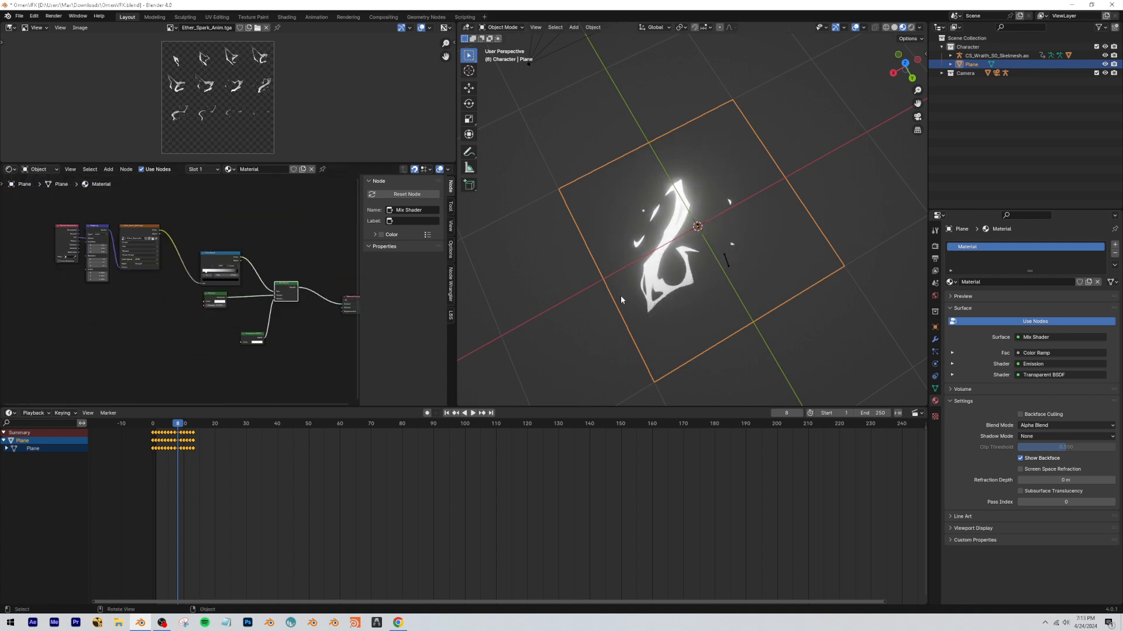
Copy the cyan Emission color from the character's body material.
scroll(620, 296, down, 6)
click(714, 103)
middle_drag(147, 304, 103, 258)
scroll(175, 257, up, 5)
middle_drag(176, 258, 78, 265)
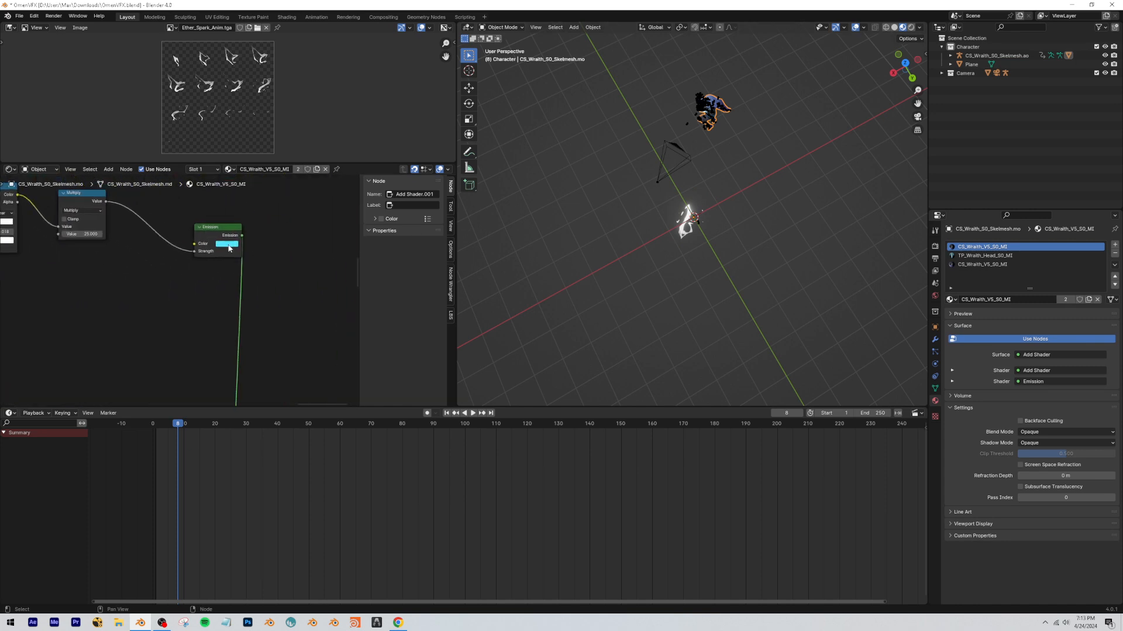
click(230, 245)
Paste the copied cyan into the Color of the plane's Emission shader.
scroll(732, 223, up, 4)
click(638, 241)
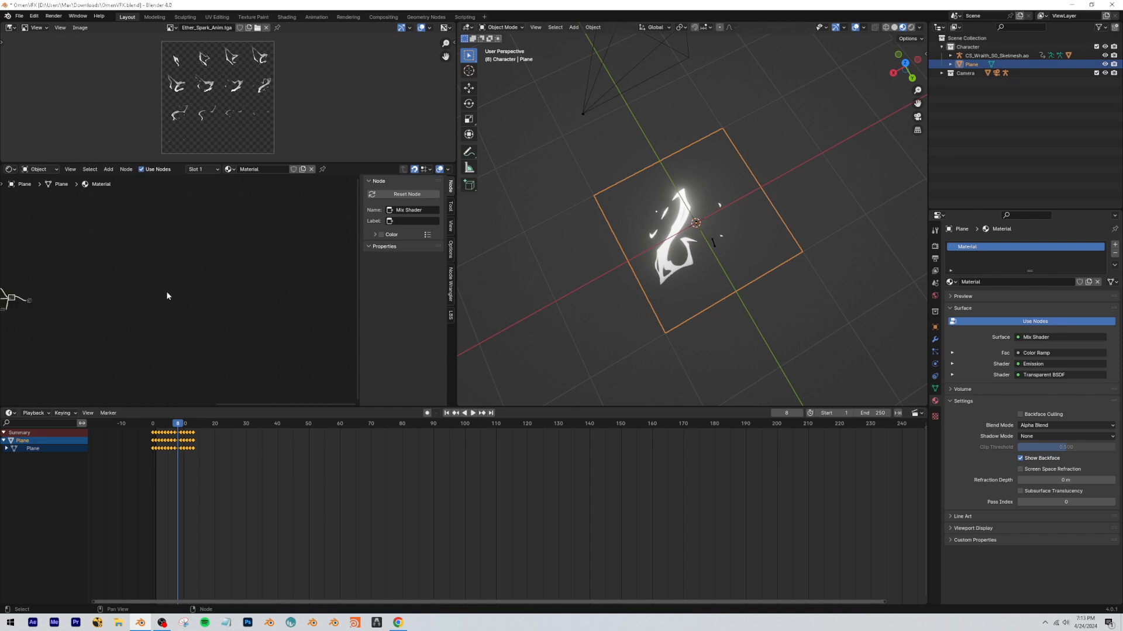
middle_drag(36, 291, 185, 268)
scroll(120, 271, up, 9)
click(398, 622)
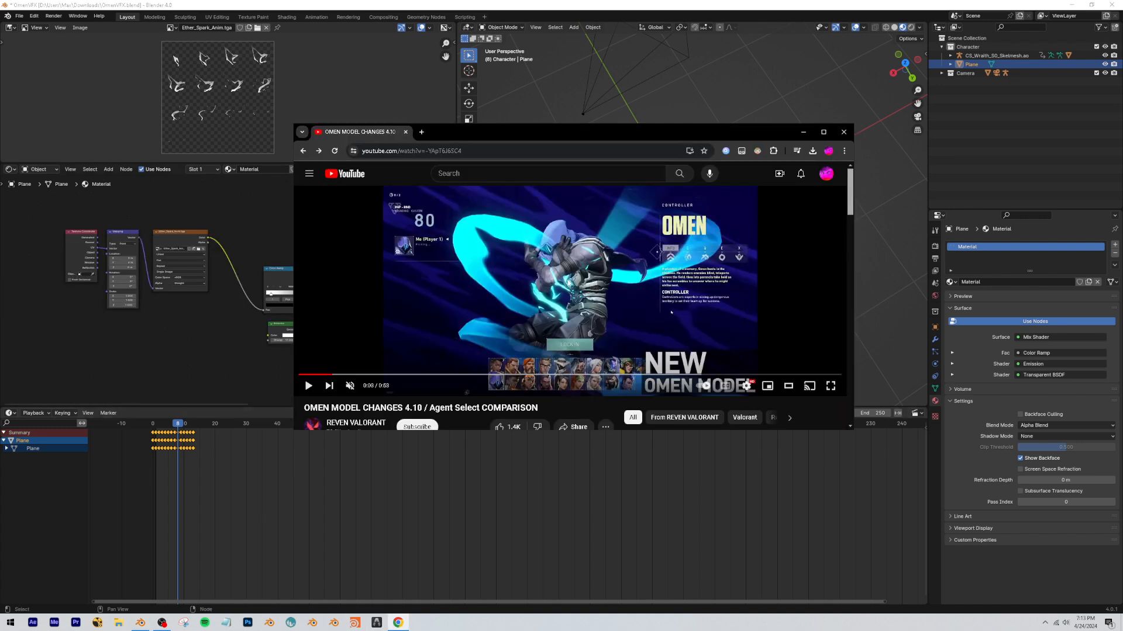
click(177, 315)
scroll(176, 304, up, 6)
middle_drag(351, 368, 158, 292)
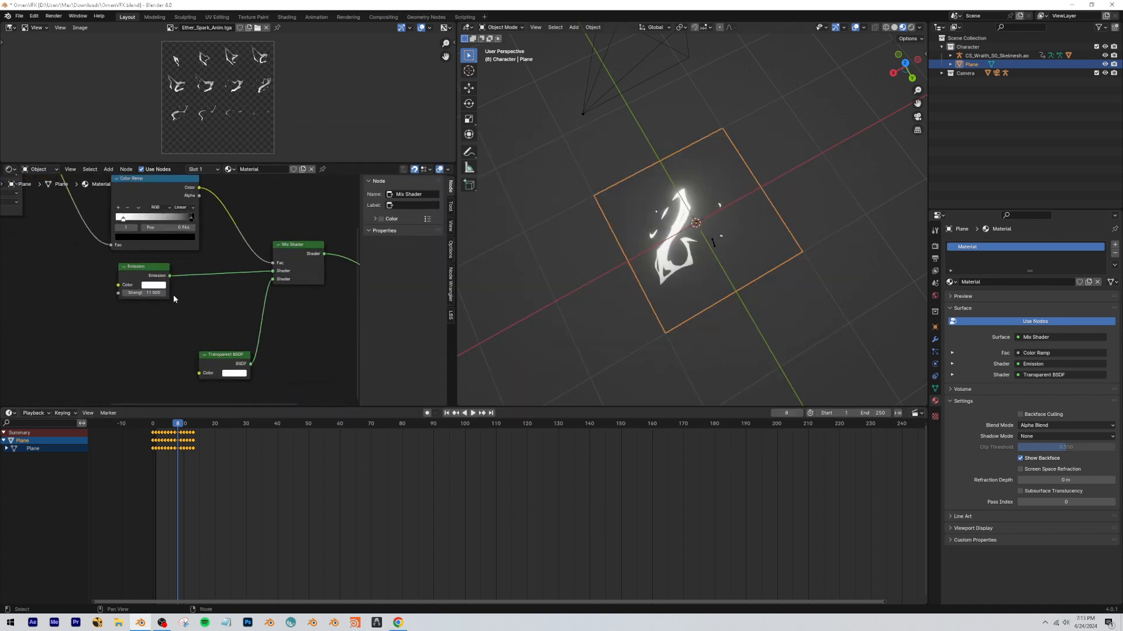
click(161, 285)
key(ctrl+v)
key(Return)
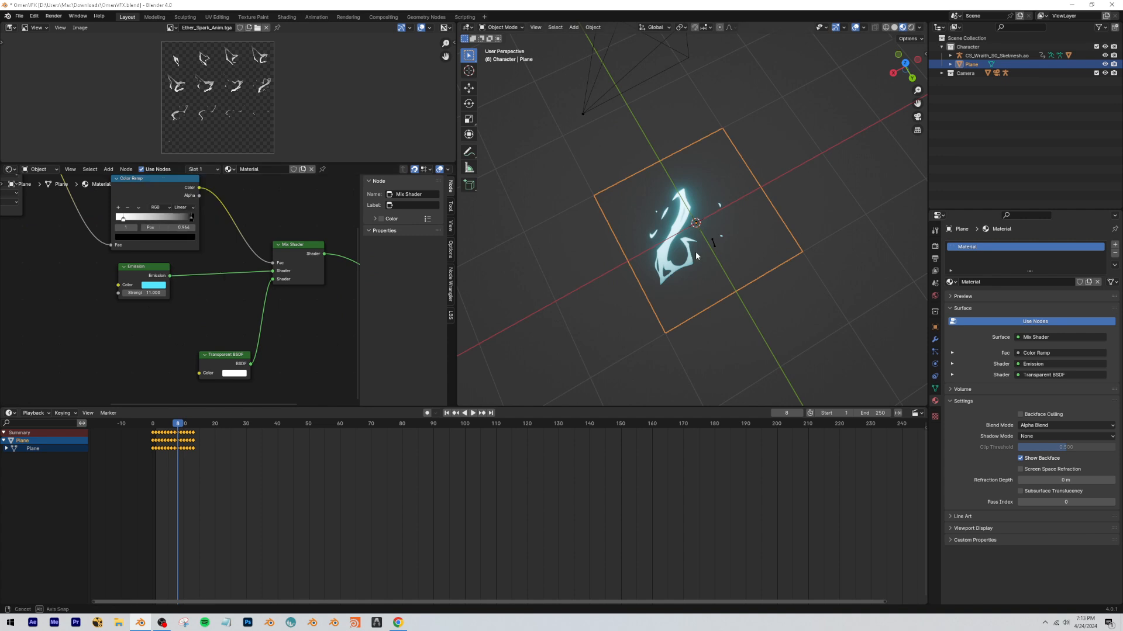
Raise the plane's Emission strength to 25 and play the sprite animation from the start.
middle_drag(695, 251, 669, 254)
scroll(669, 253, up, 4)
scroll(668, 258, down, 5)
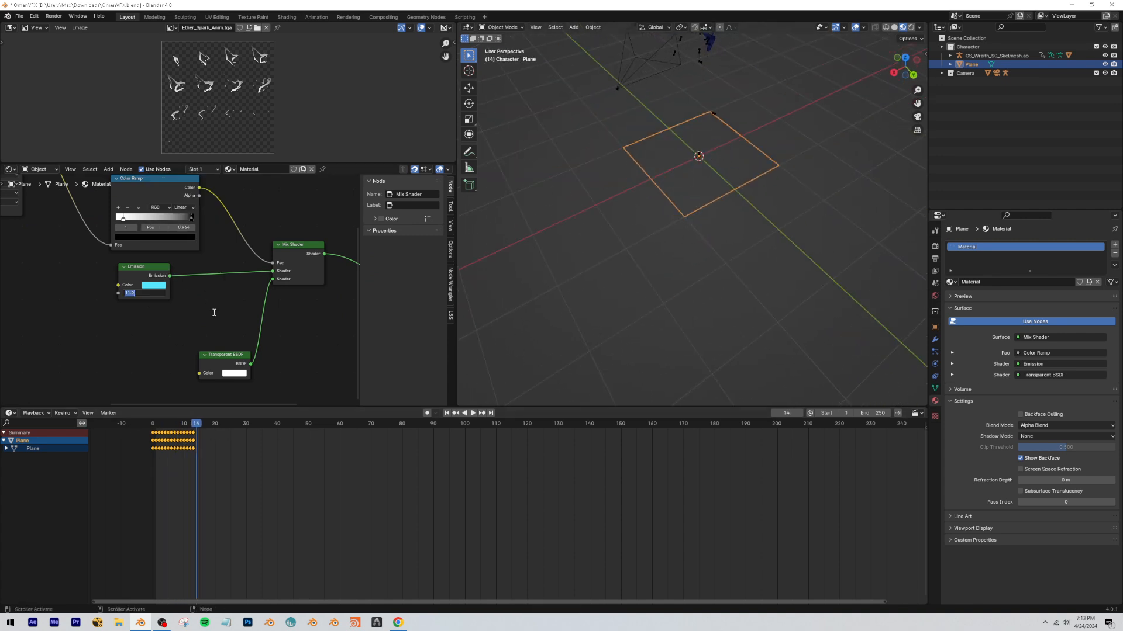
click(152, 426)
key(space)
Rotate the plane upright about the Y axis beside the character and switch to the camera view.
key(r)
key(y)
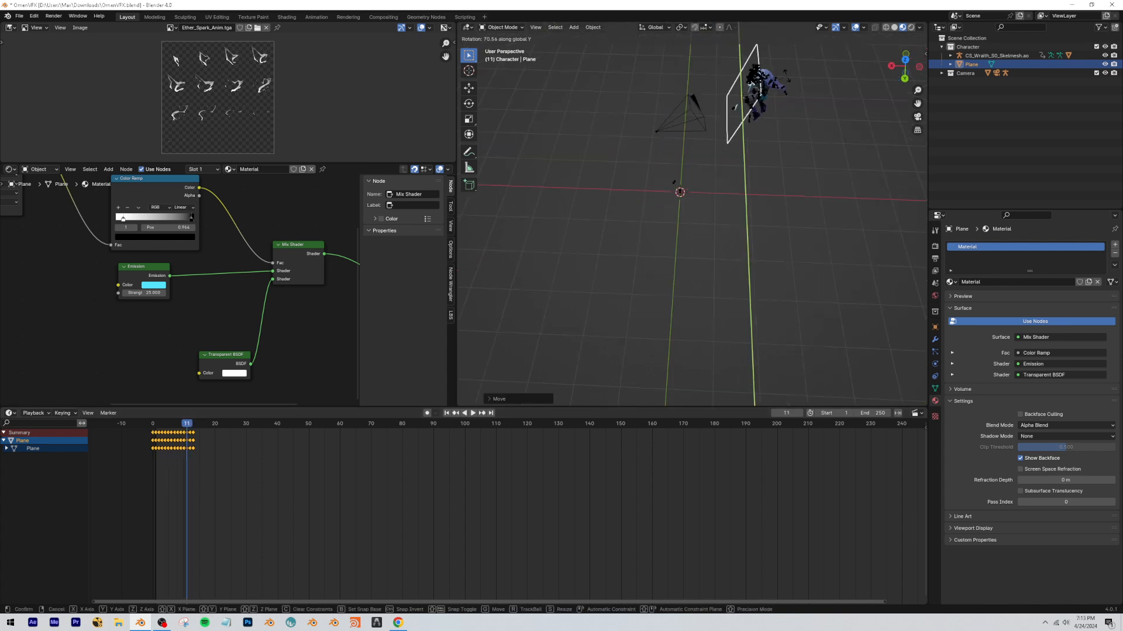
key(Return)
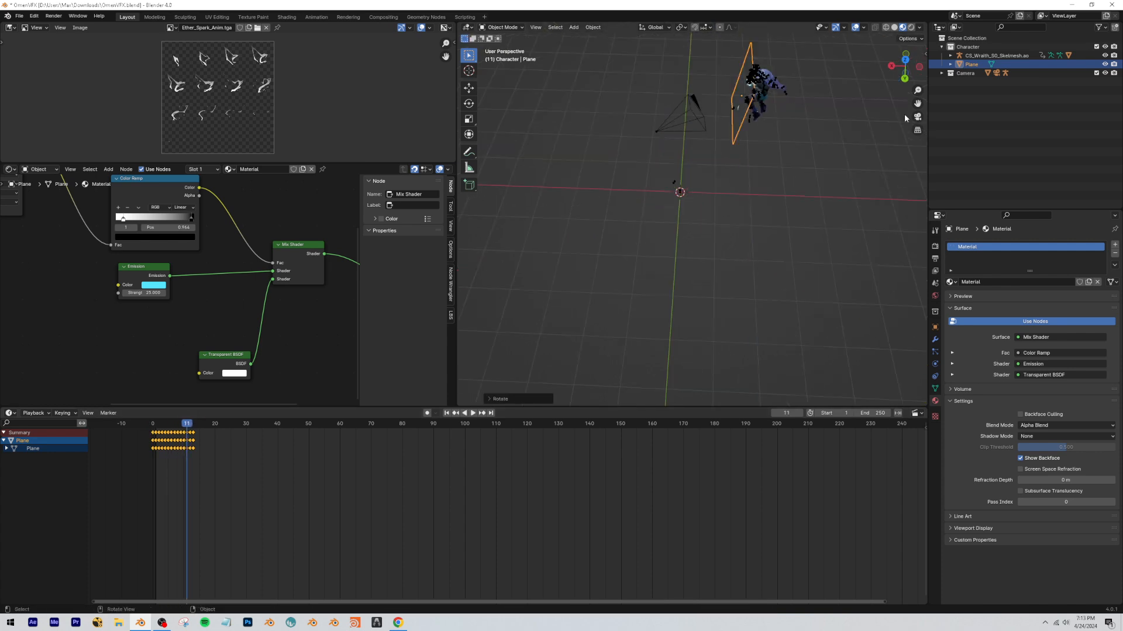
click(918, 116)
Shift the plane's sprite keyframes along the timeline to span about frames 27 to 40.
key(g)
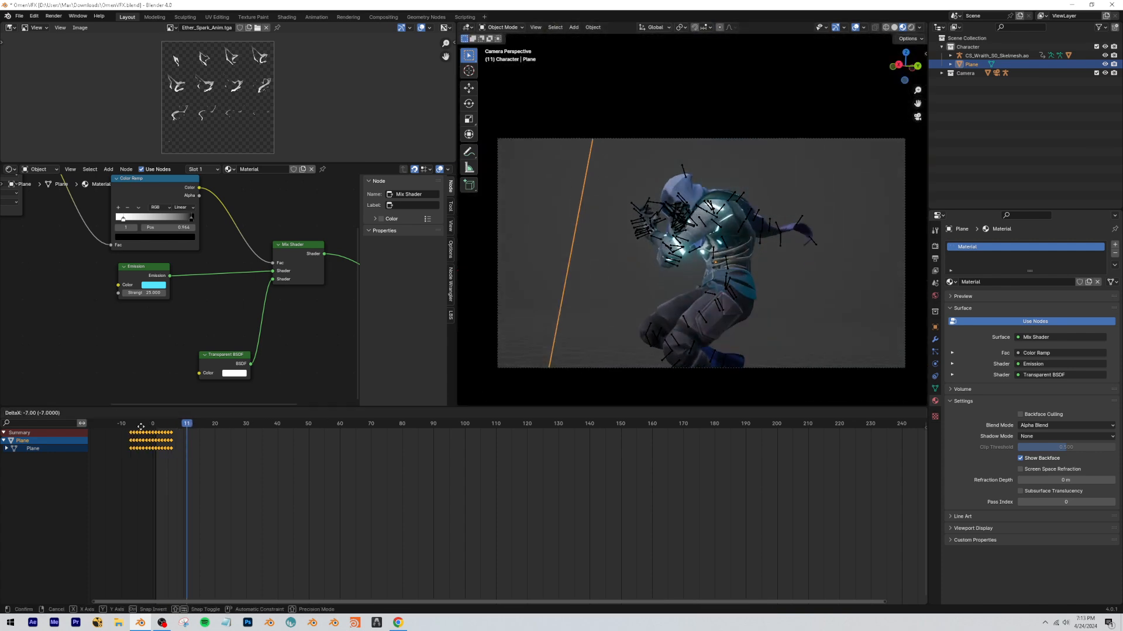
click(159, 432)
key(space)
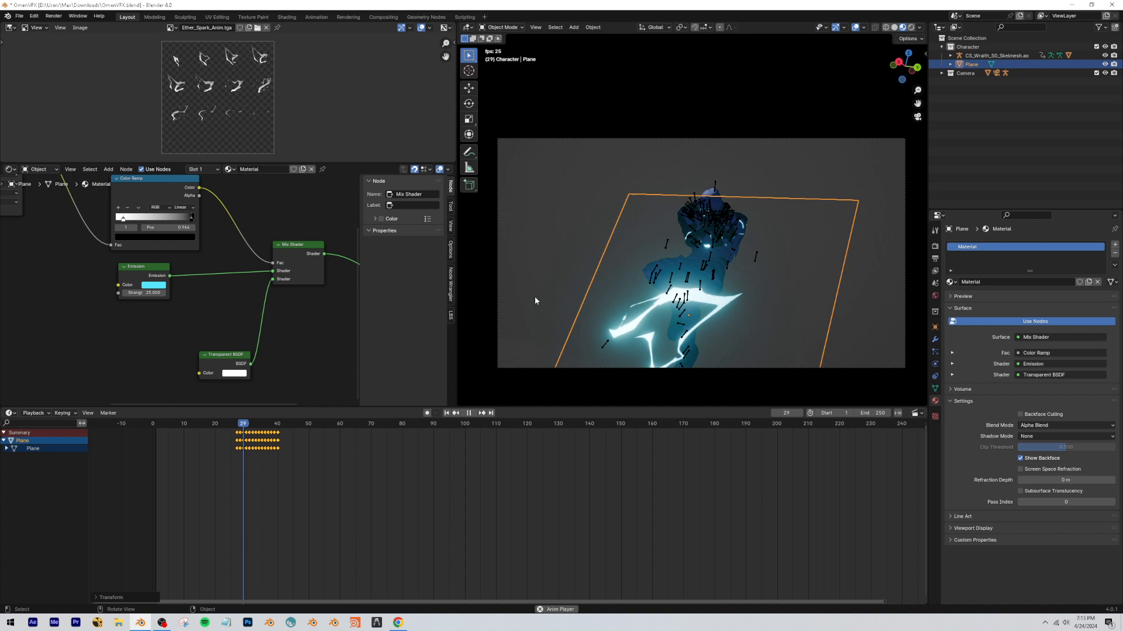
key(space)
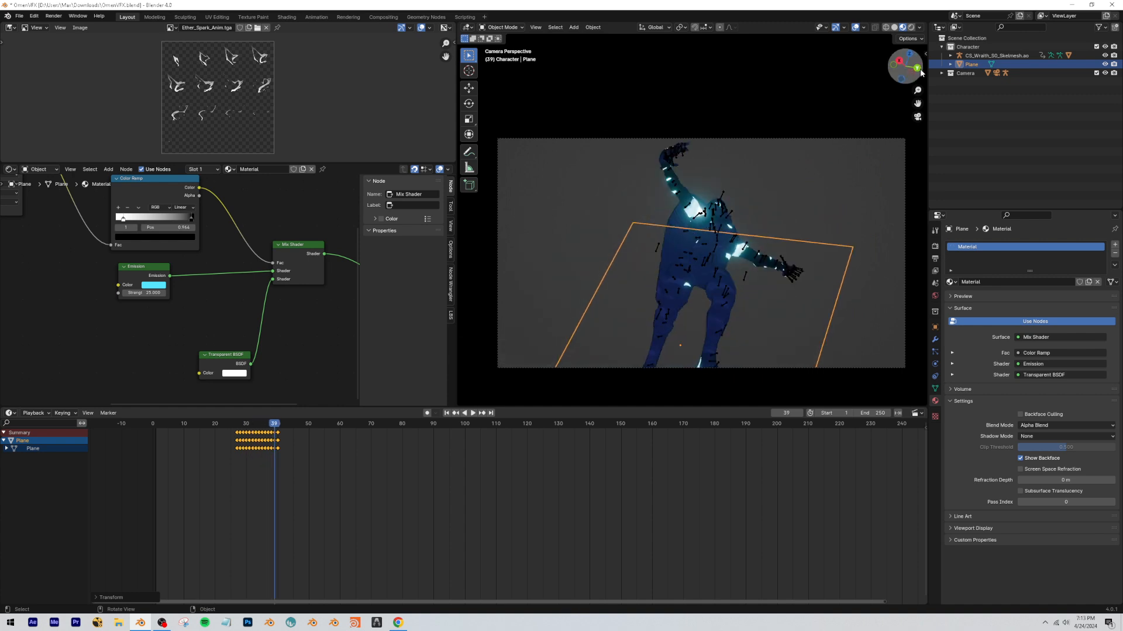
At frame 31, scale the plane down, place it over the character's torso, rotate it, and play back the result.
drag(274, 423, 250, 422)
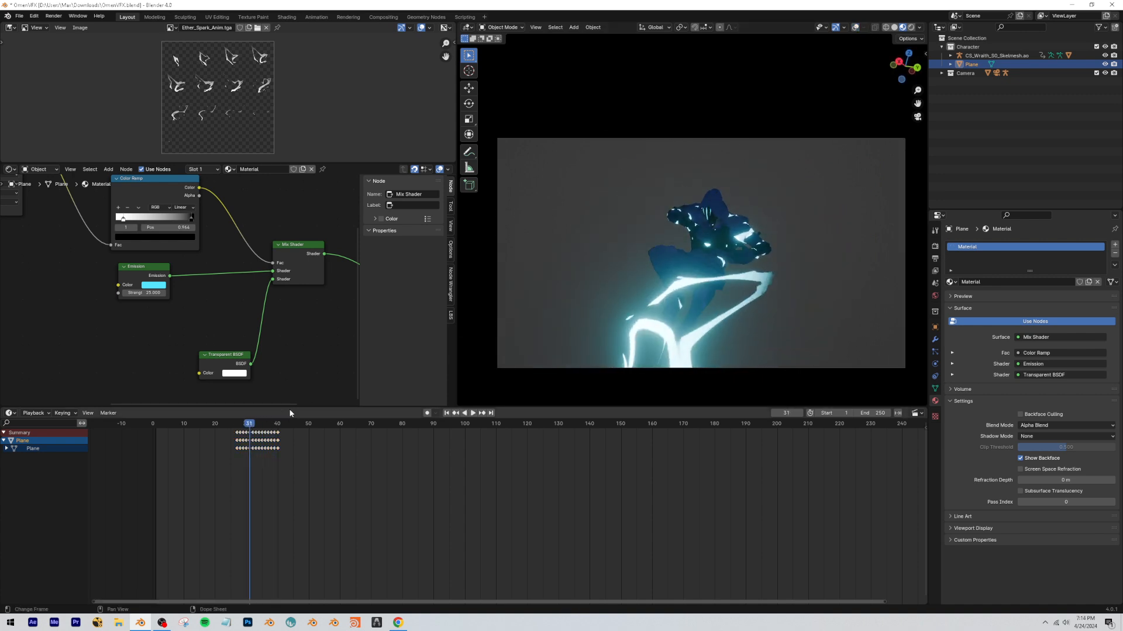
key(s)
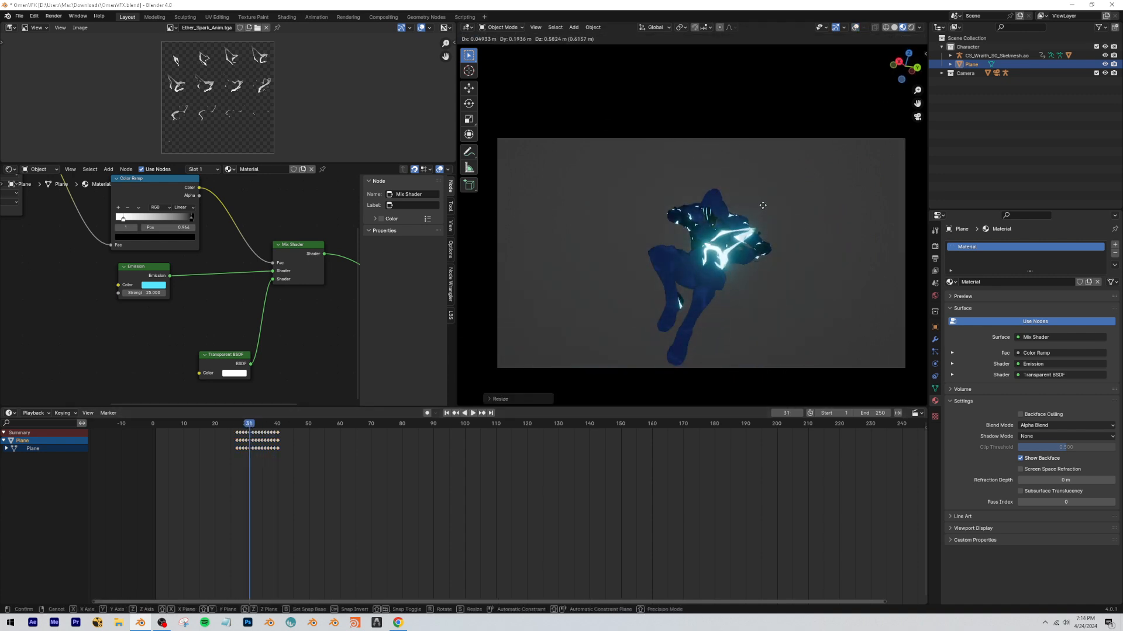
click(806, 241)
key(r)
key(x)
key(y)
click(800, 263)
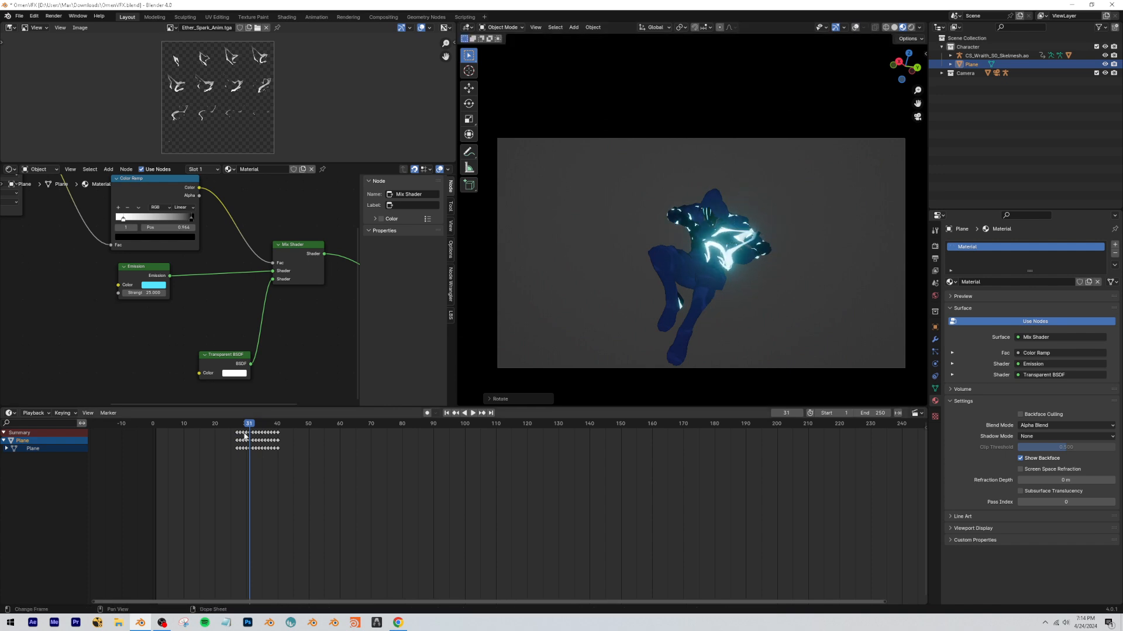
key(space)
click(221, 424)
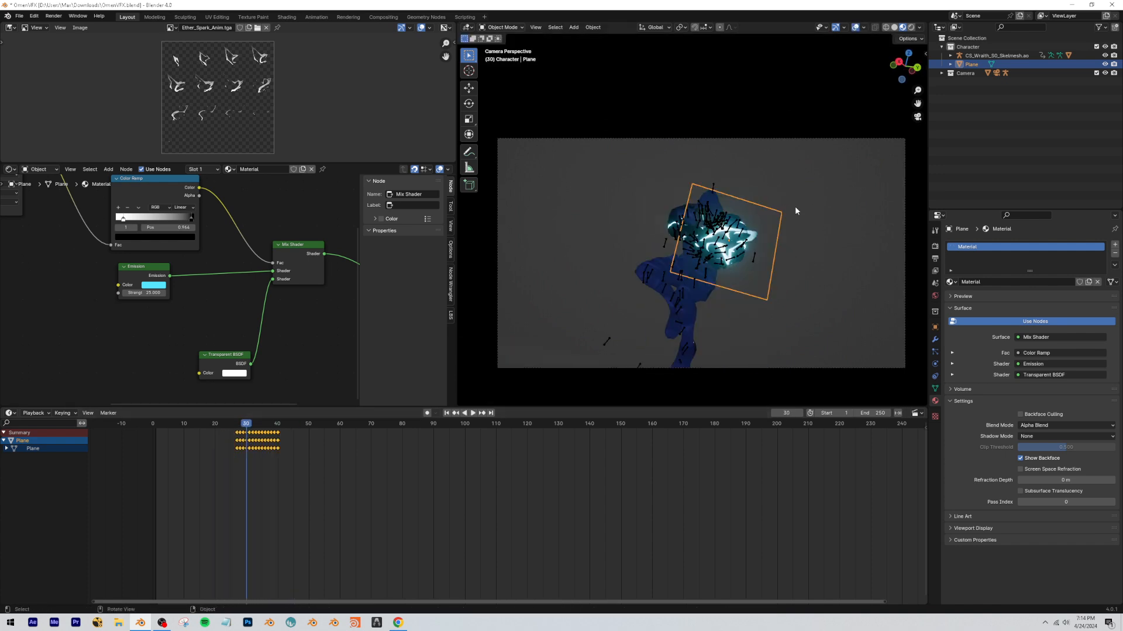
Duplicate the plane, move the copy to the other side of the character's torso, and rotate it about Y.
key(shift+d)
right_click(803, 227)
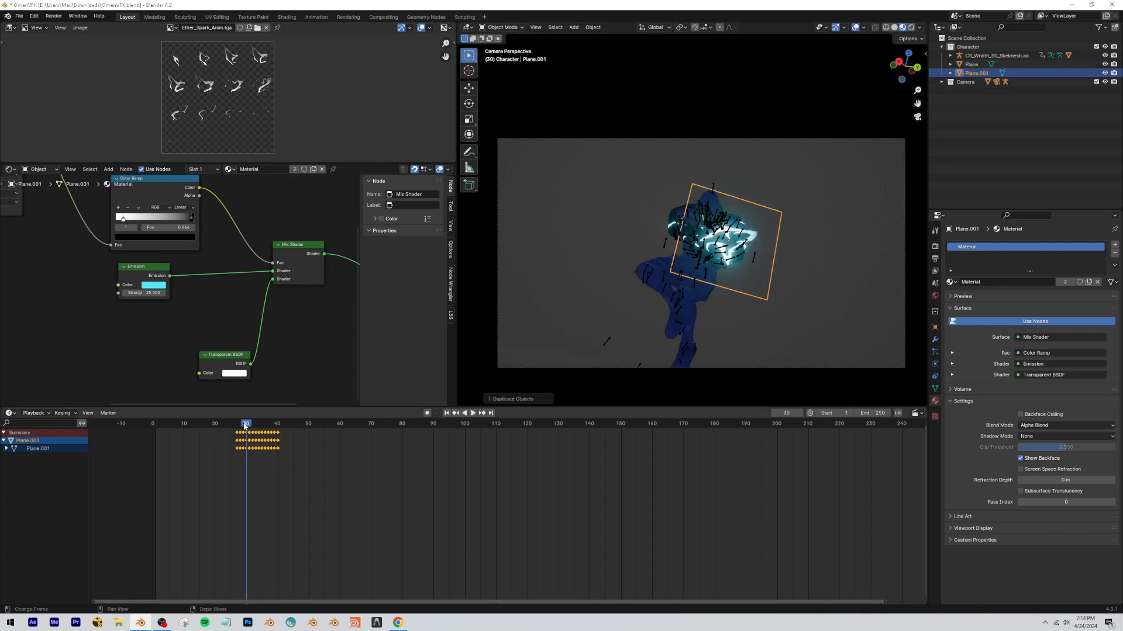
key(g)
click(666, 316)
key(r)
key(x)
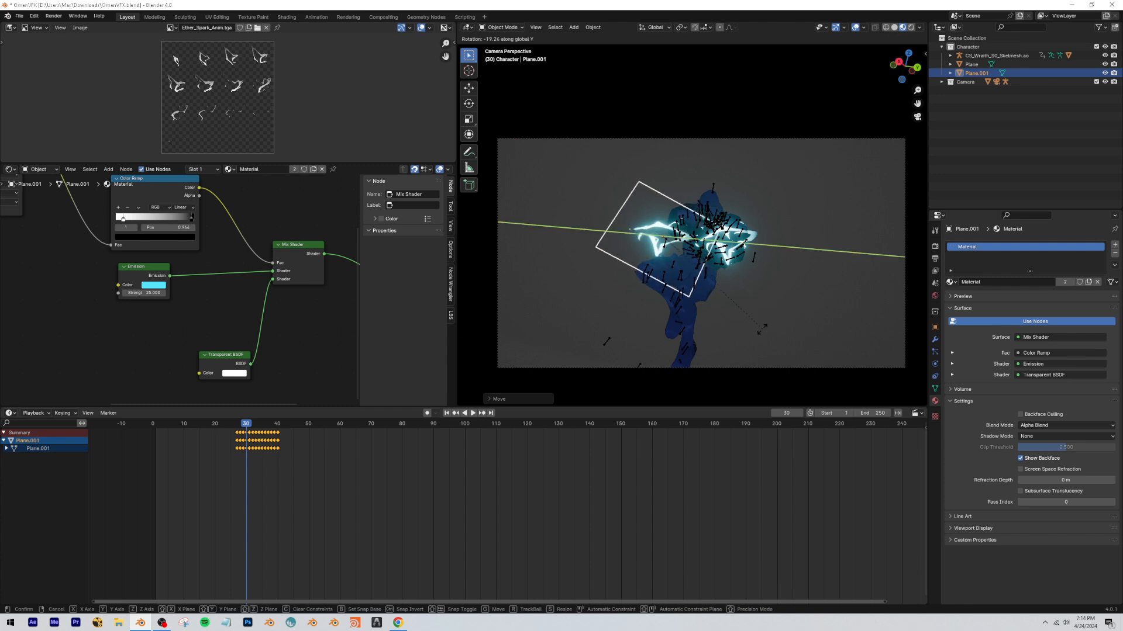
click(739, 321)
Shift the duplicate plane's keyframes to start at about frame 21 and scale the duplicate down slightly.
drag(248, 425, 222, 426)
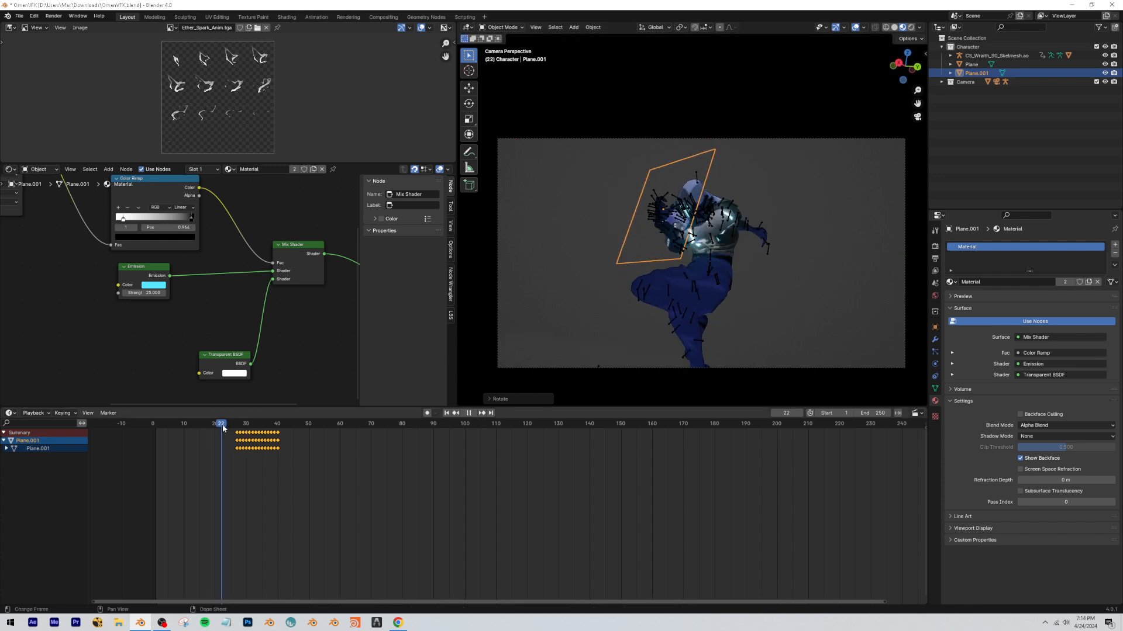
key(g)
click(370, 492)
key(s)
click(722, 230)
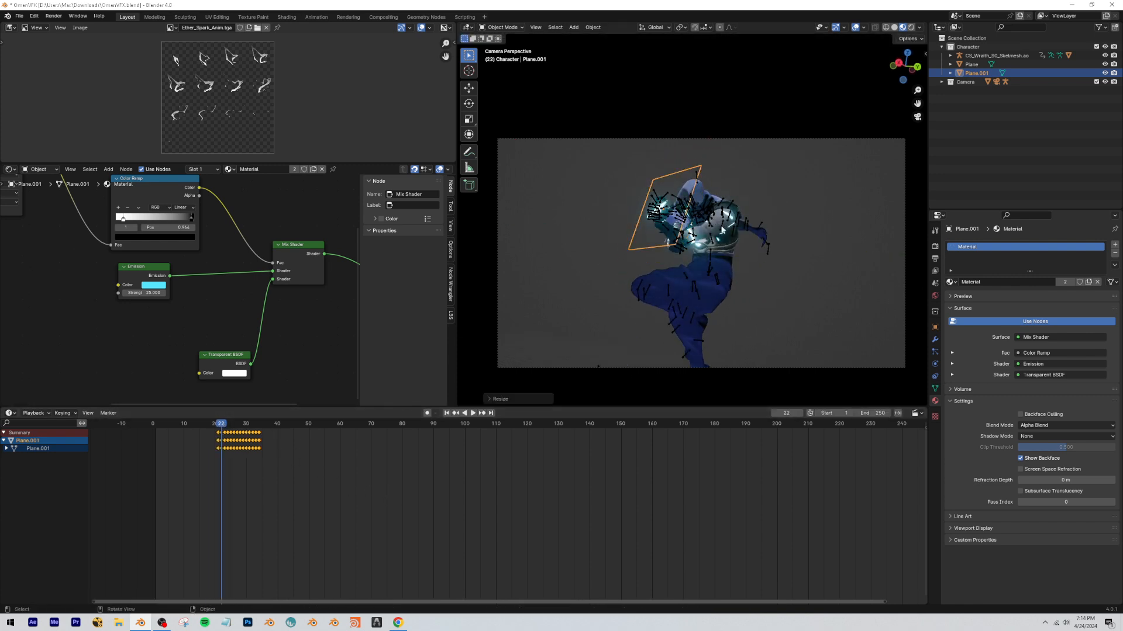
Shift the original plane's keyframes to span about frames 34 to 47 and play back the staggered sparks.
mouse_move(216, 418)
mouse_down()
mouse_move(172, 420)
mouse_move(207, 430)
mouse_up()
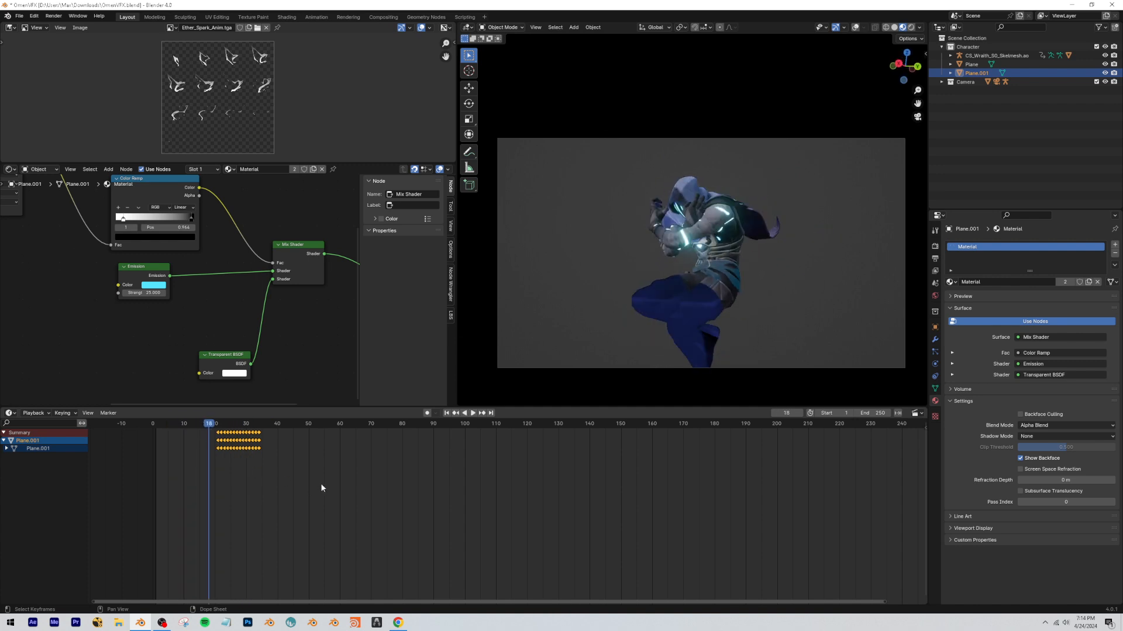
key(g)
click(282, 484)
click(176, 426)
key(space)
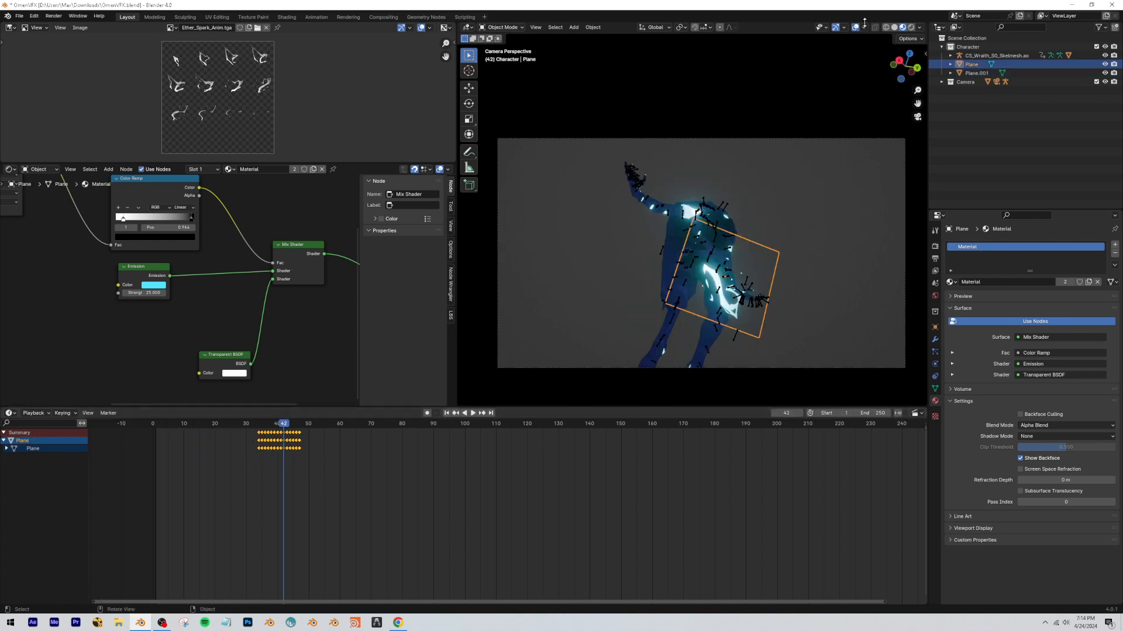
click(168, 426)
key(space)
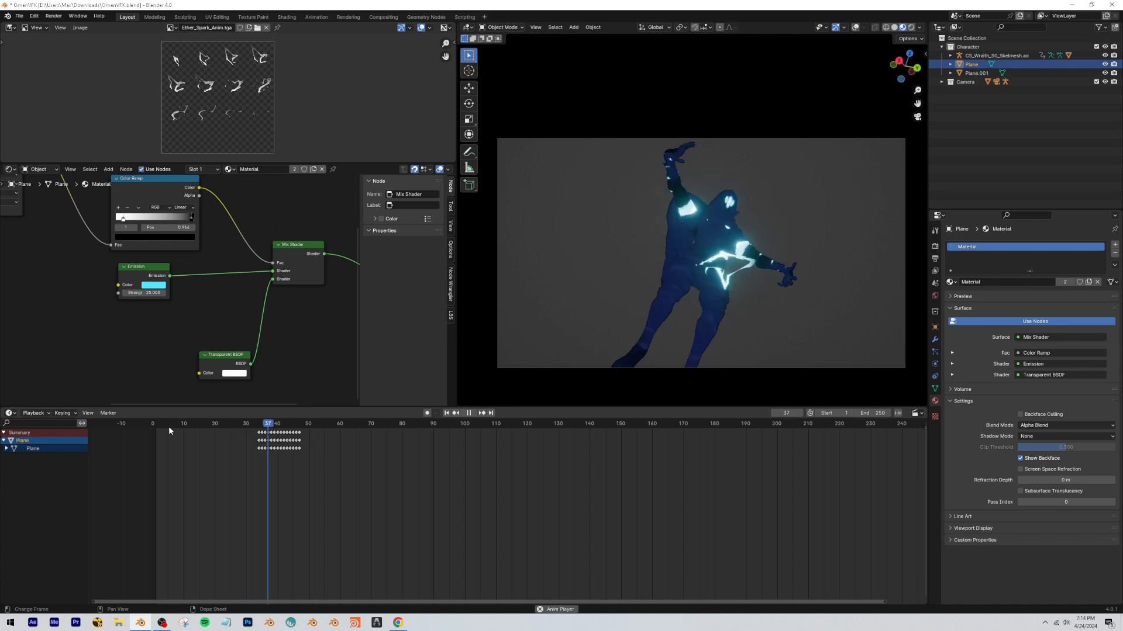
Play back the animation and scrub through it to review the staggered spark sprites around the character.
click(168, 426)
key(space)
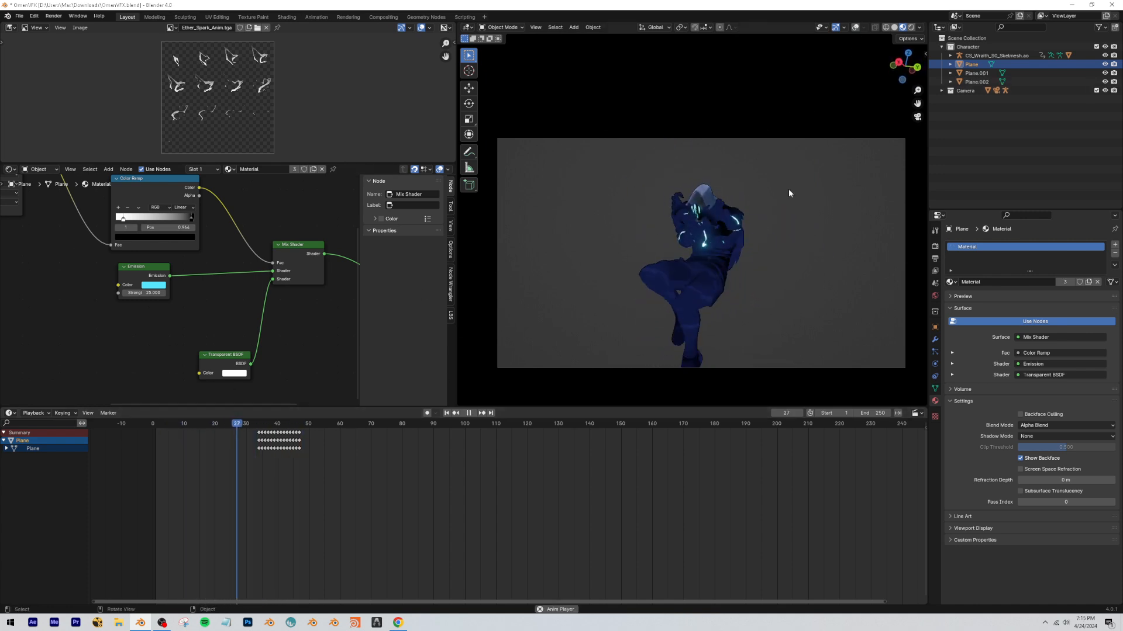
click(239, 424)
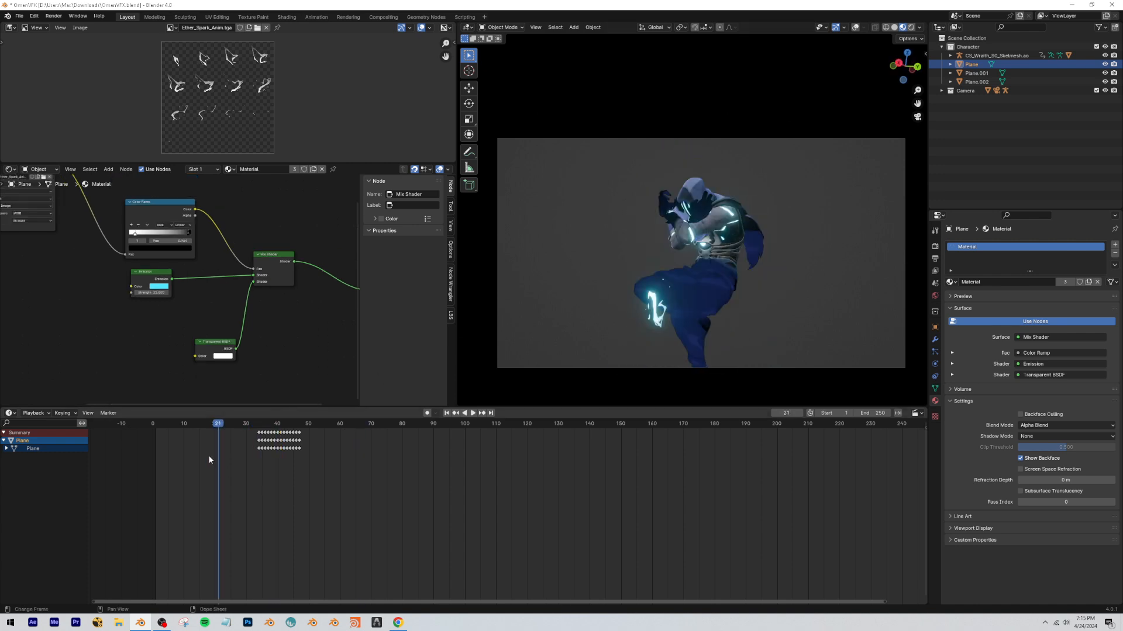
key(shift+Left)
key(space)
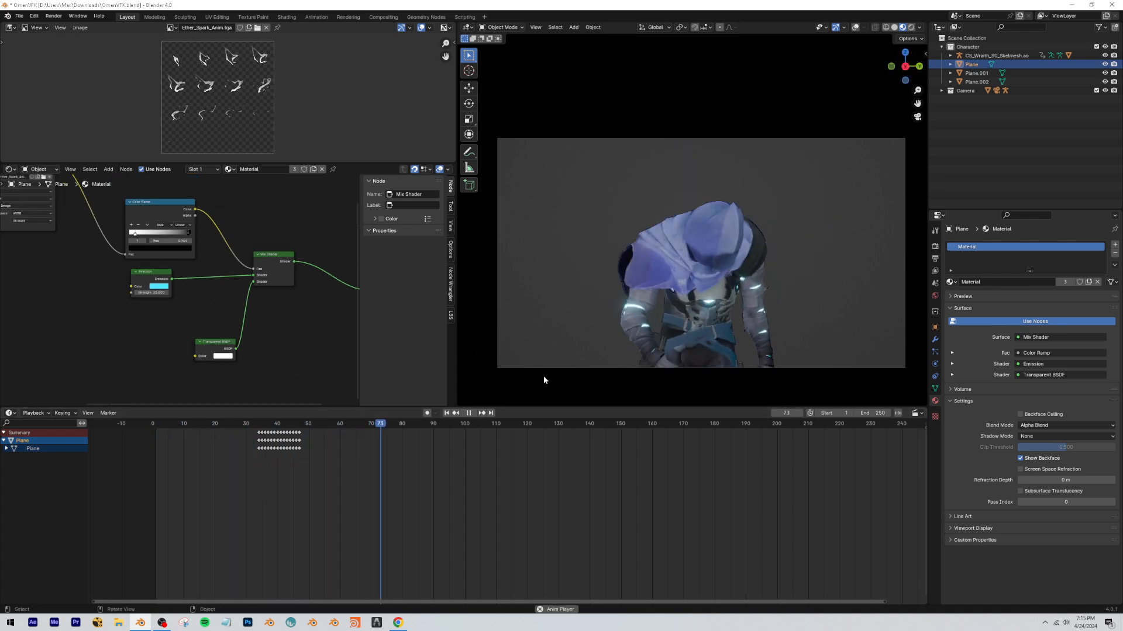
Show the viewport overlays, examine the spark planes and character from outside the camera, and return to camera view.
click(855, 27)
key(space)
mouse_move(773, 188)
middle_down()
mouse_move(767, 209)
mouse_move(731, 188)
middle_up()
scroll(767, 209, down, 2)
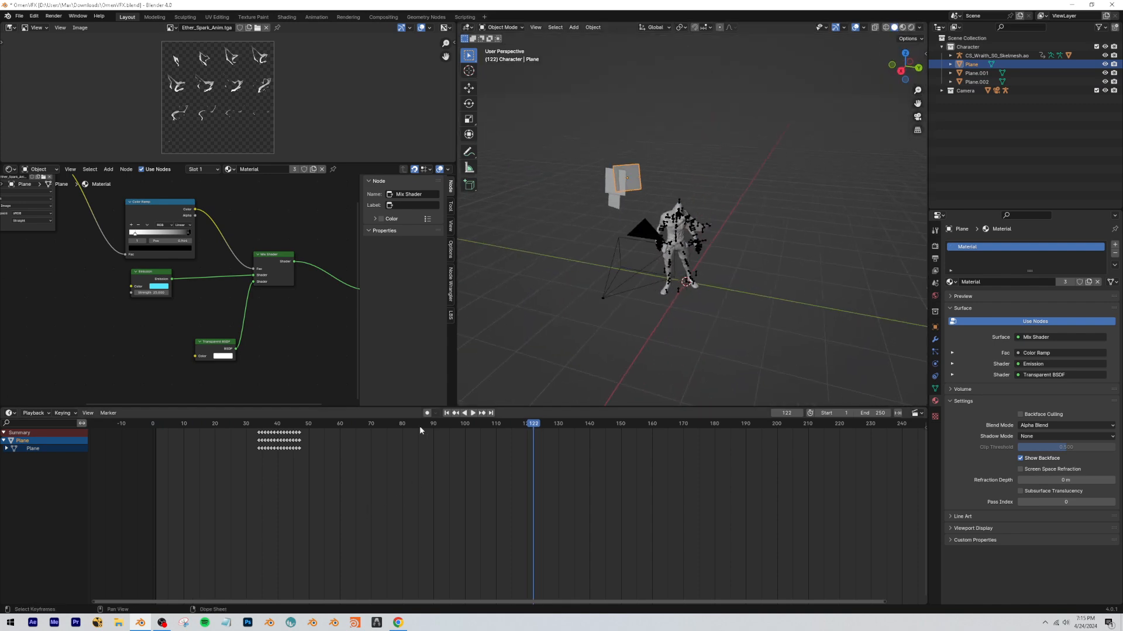
click(675, 268)
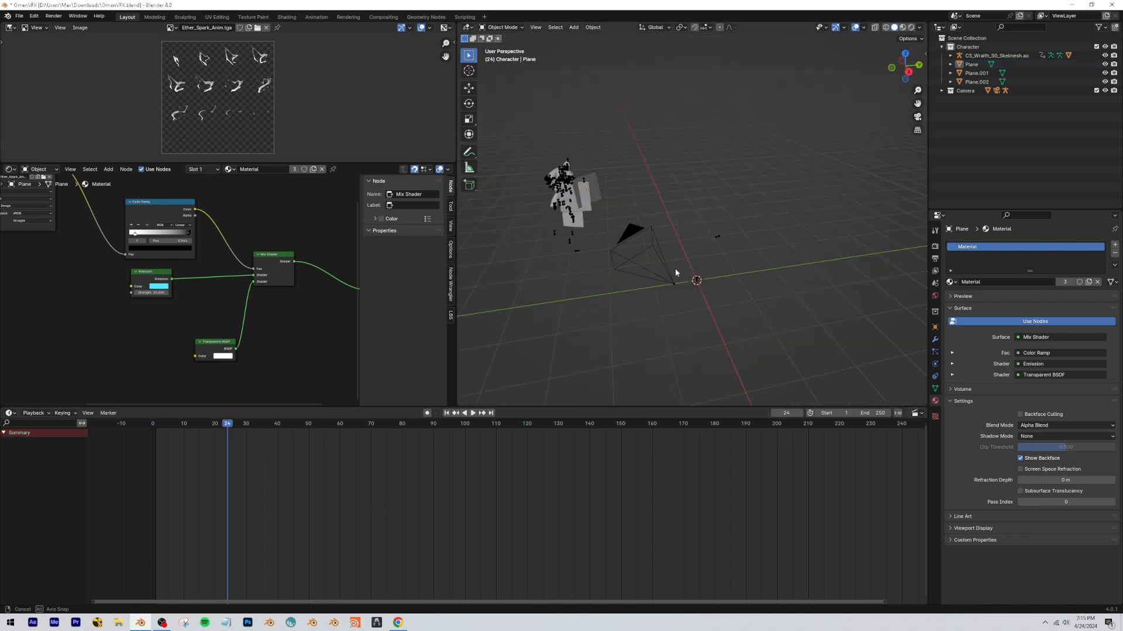
middle_drag(674, 269, 649, 246)
key(shift+grave)
key(w)
key(s)
click(608, 272)
key(KP_0)
Switch the viewport to rendered shading at frame 16, play the animation up to about frame 35, and hide the overlays.
drag(169, 424, 202, 424)
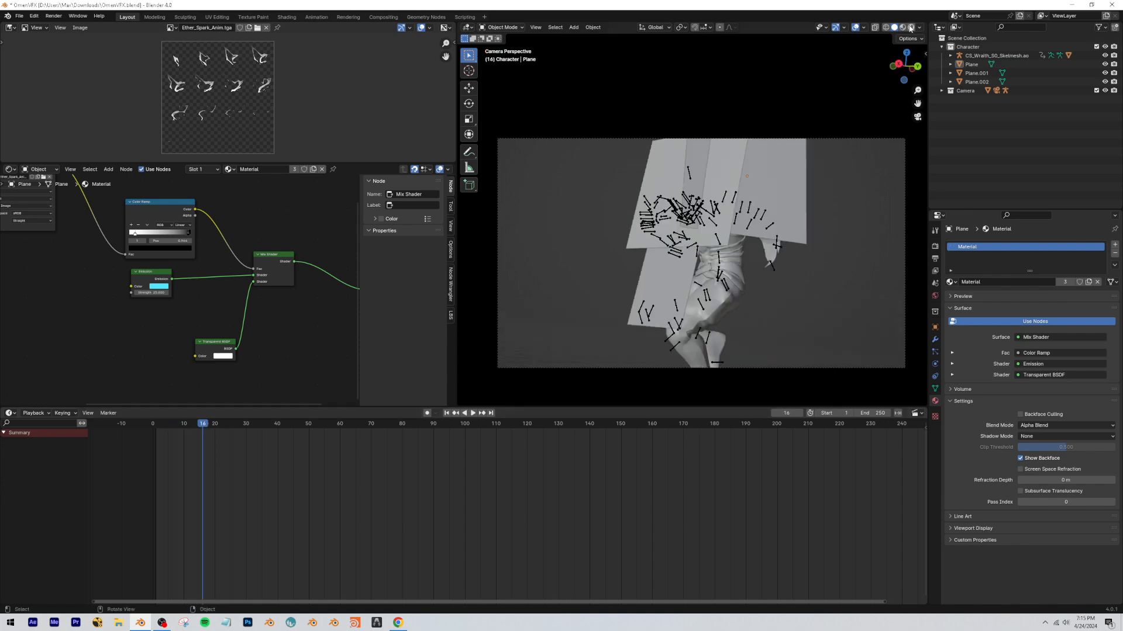
click(911, 28)
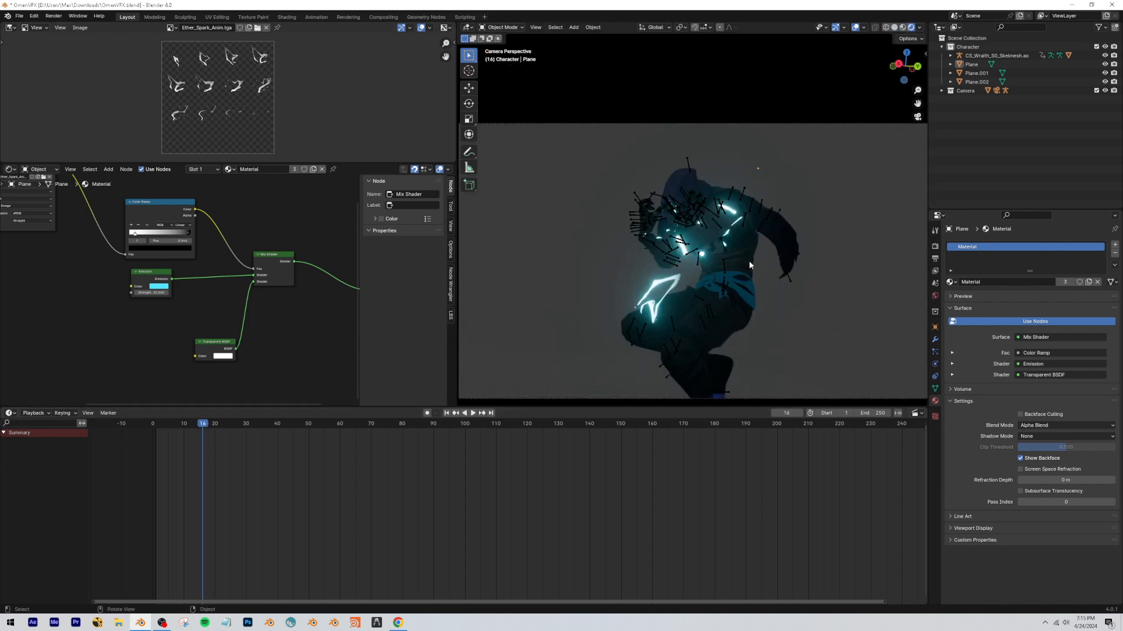
key(space)
click(162, 623)
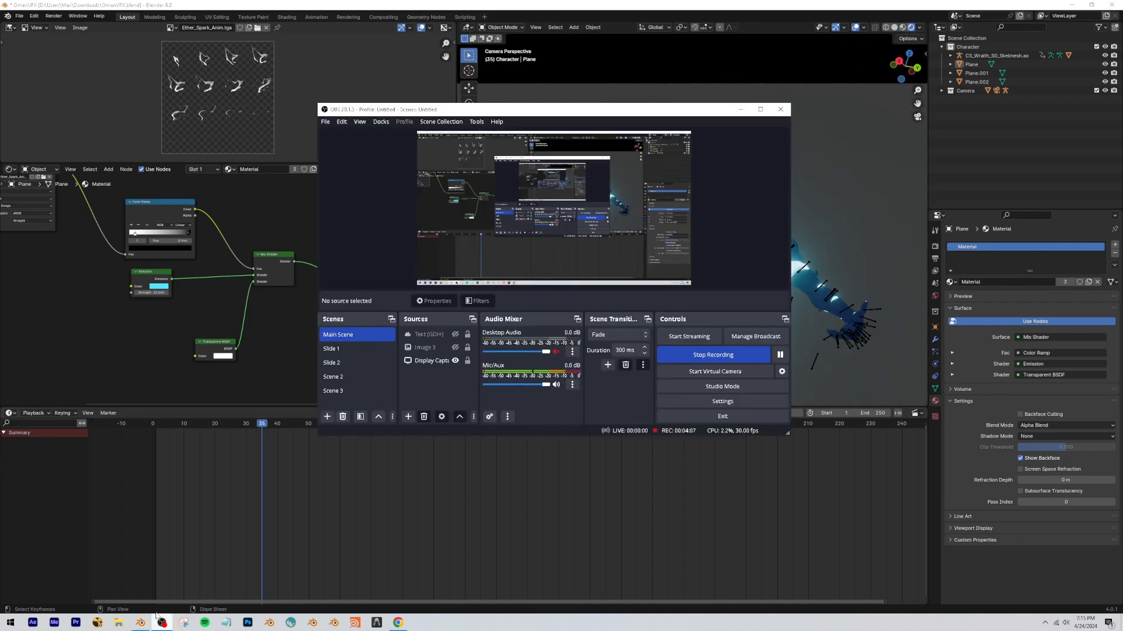
click(158, 619)
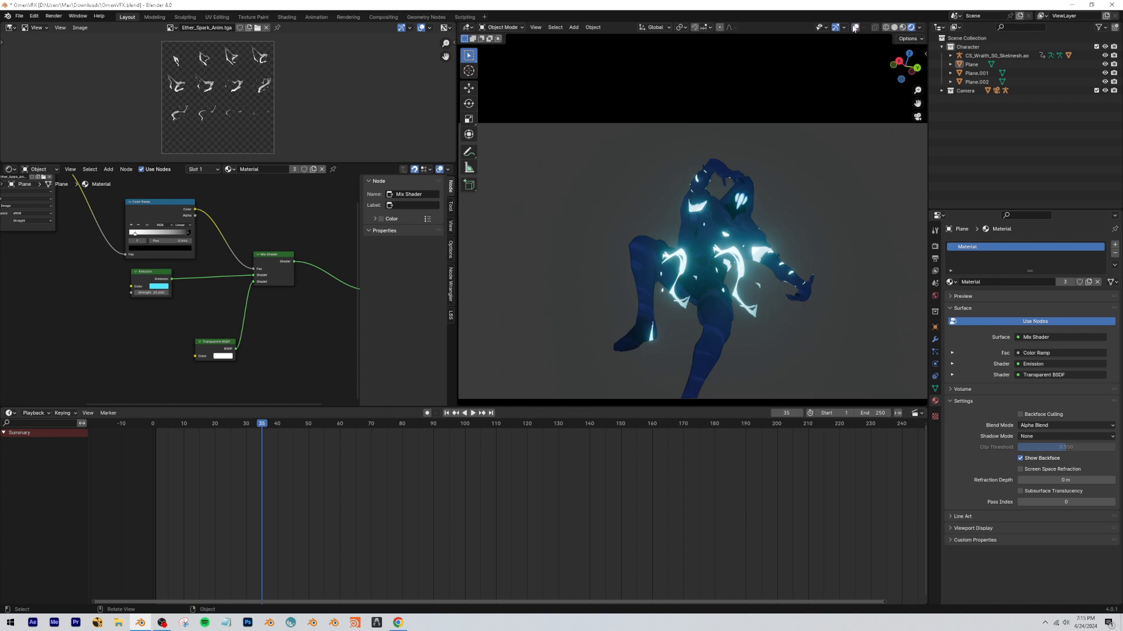
Check the Omen agent-select reference video on YouTube in Chrome, then return to Blender.
click(398, 623)
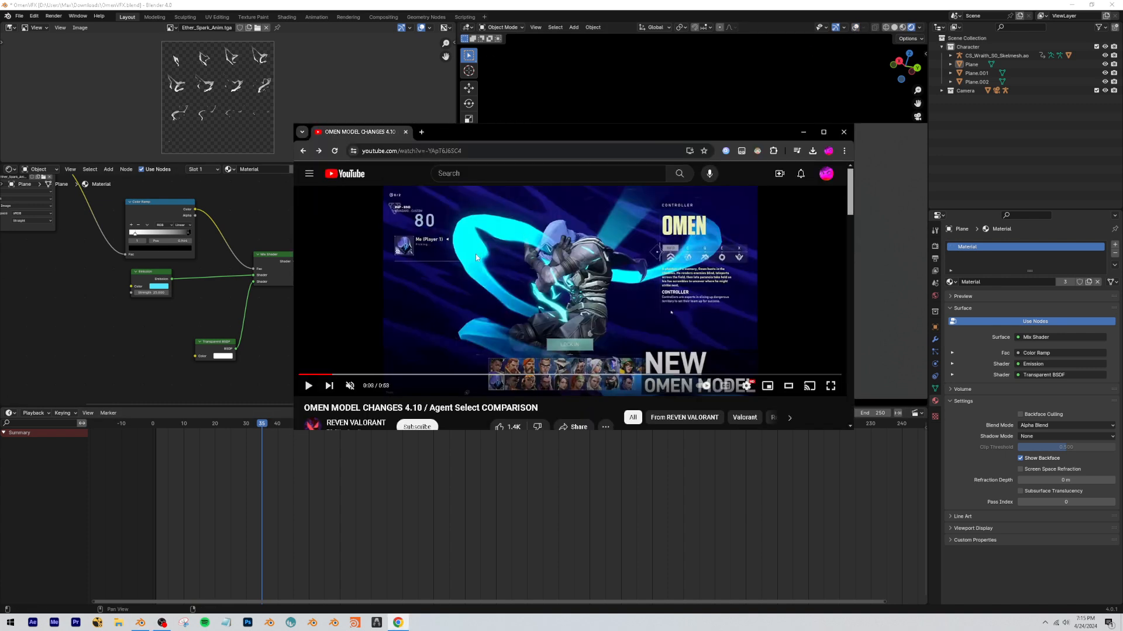
click(521, 3)
scroll(175, 295, down, 8)
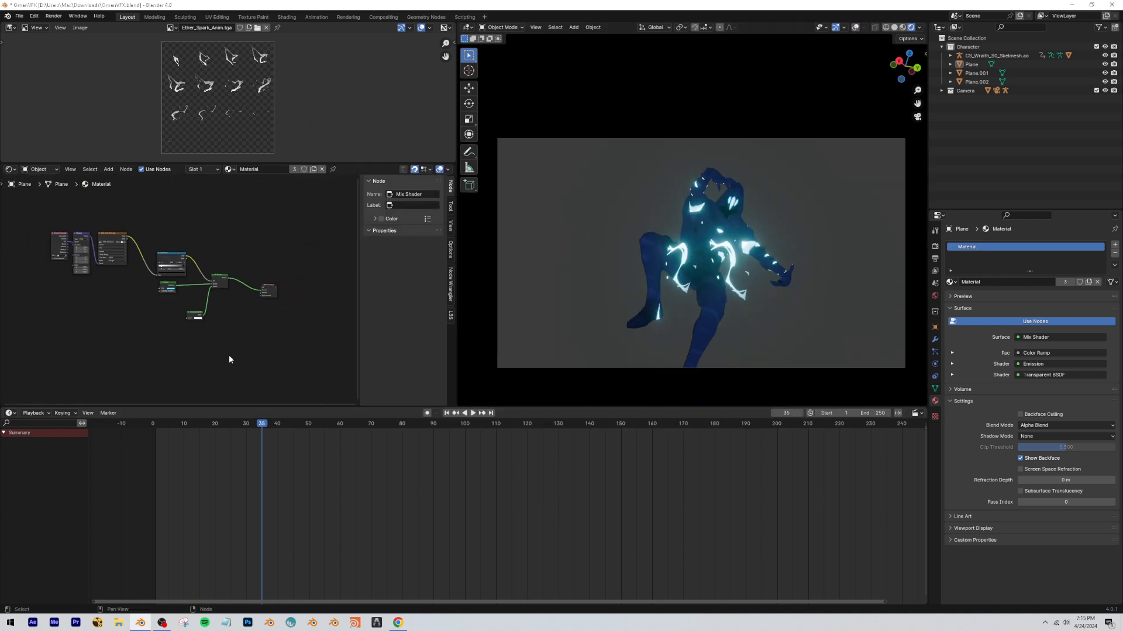
Select the character mesh and show its CS_Wraith_VS_S0_MI material nodes in a maximized shader editor.
click(678, 269)
scroll(181, 292, down, 6)
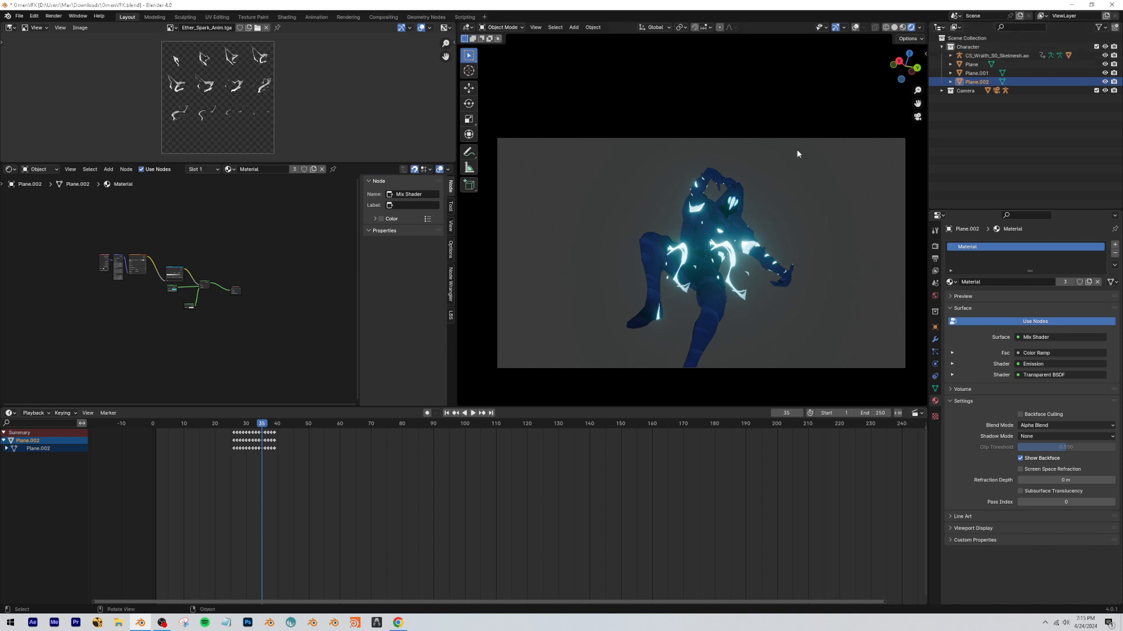
click(740, 200)
scroll(234, 281, down, 3)
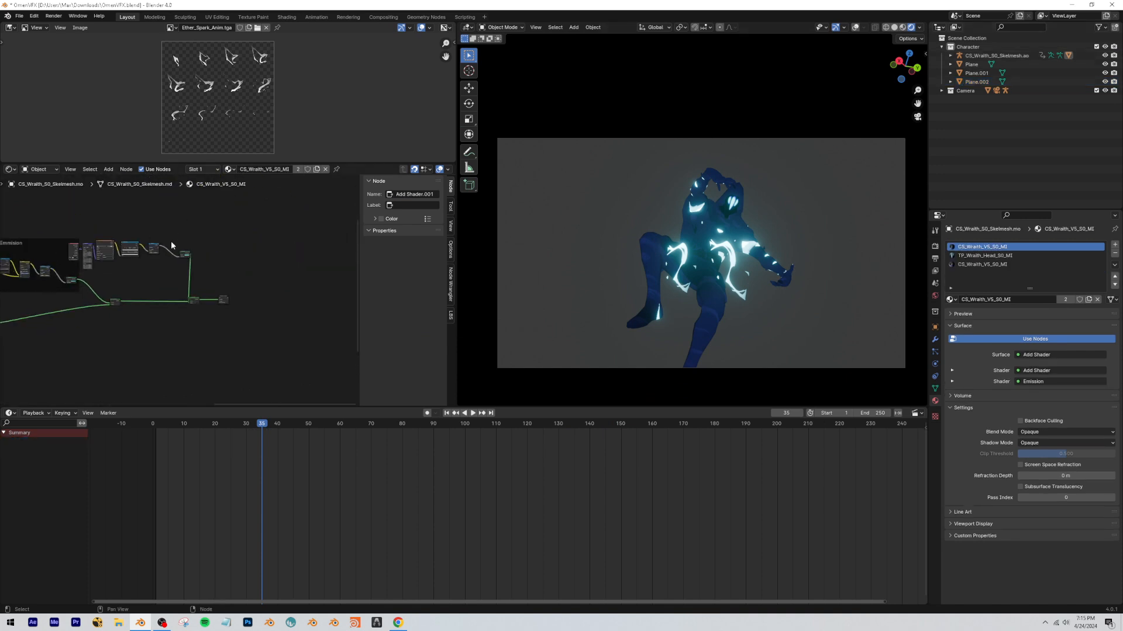
scroll(274, 246, up, 4)
drag(293, 229, 162, 221)
scroll(158, 290, down, 5)
key(ctrl+space)
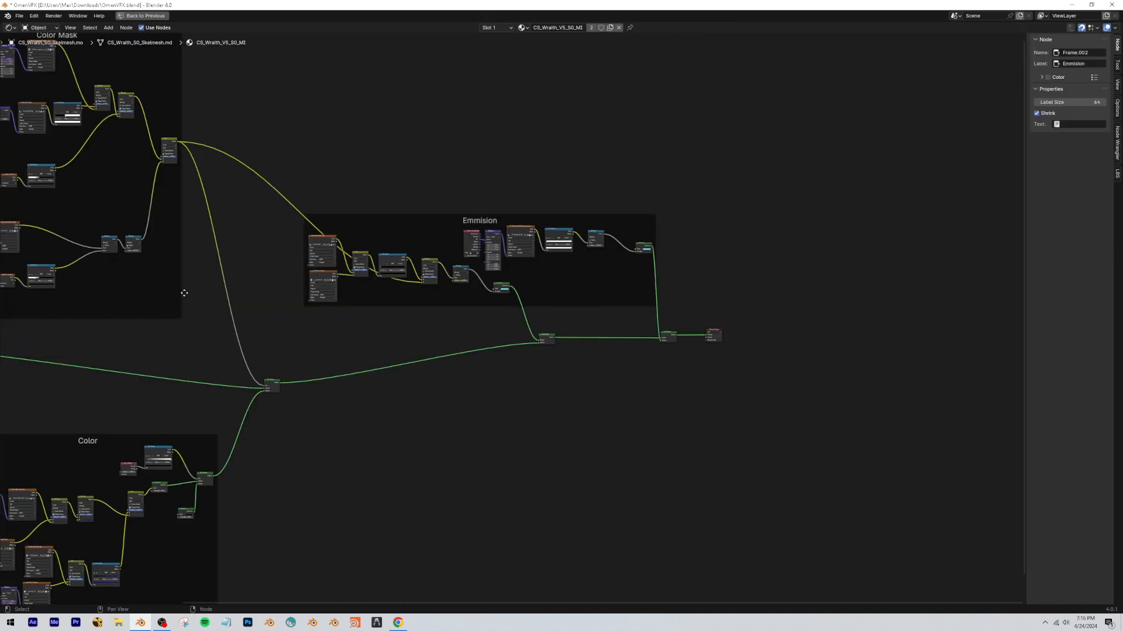
Rearrange the Mix Shader, Add Shader and Material Output nodes of the character's material, then restore the editor layout.
scroll(183, 293, down, 2)
middle_drag(183, 292, 317, 270)
drag(391, 348, 404, 332)
drag(629, 306, 624, 323)
drag(785, 289, 715, 328)
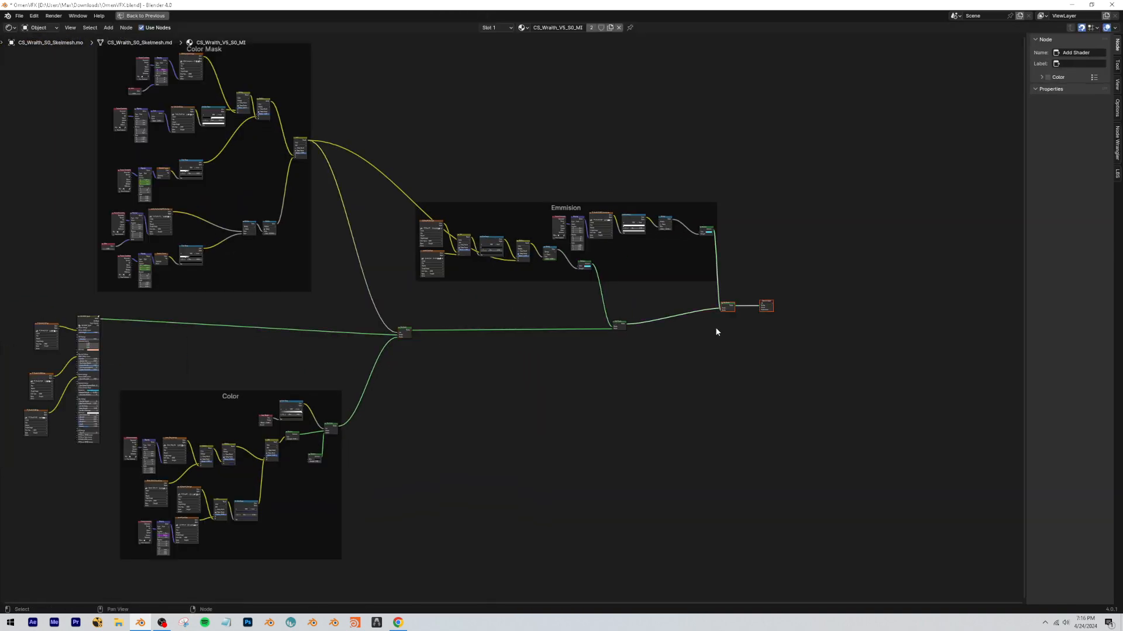
key(g)
click(718, 345)
click(758, 280)
key(ctrl+space)
Select the Plane.002 spark, examine its complete material node tree, and play back the animation.
click(740, 288)
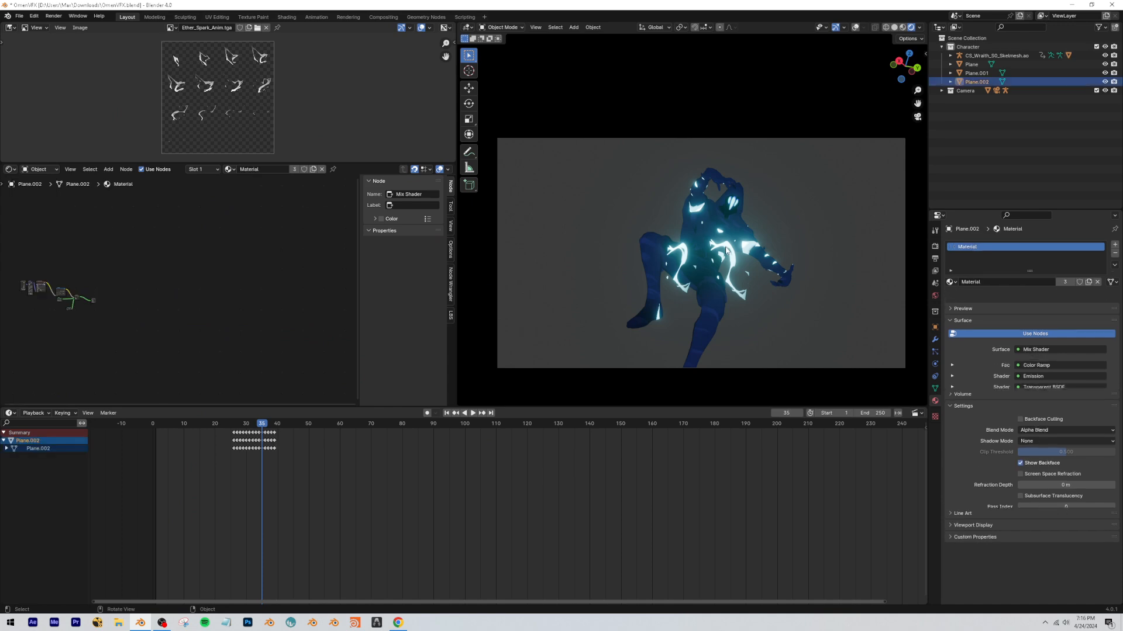
scroll(55, 290, up, 8)
middle_drag(56, 290, 139, 264)
scroll(139, 264, down, 2)
key(shift+ctrl+space)
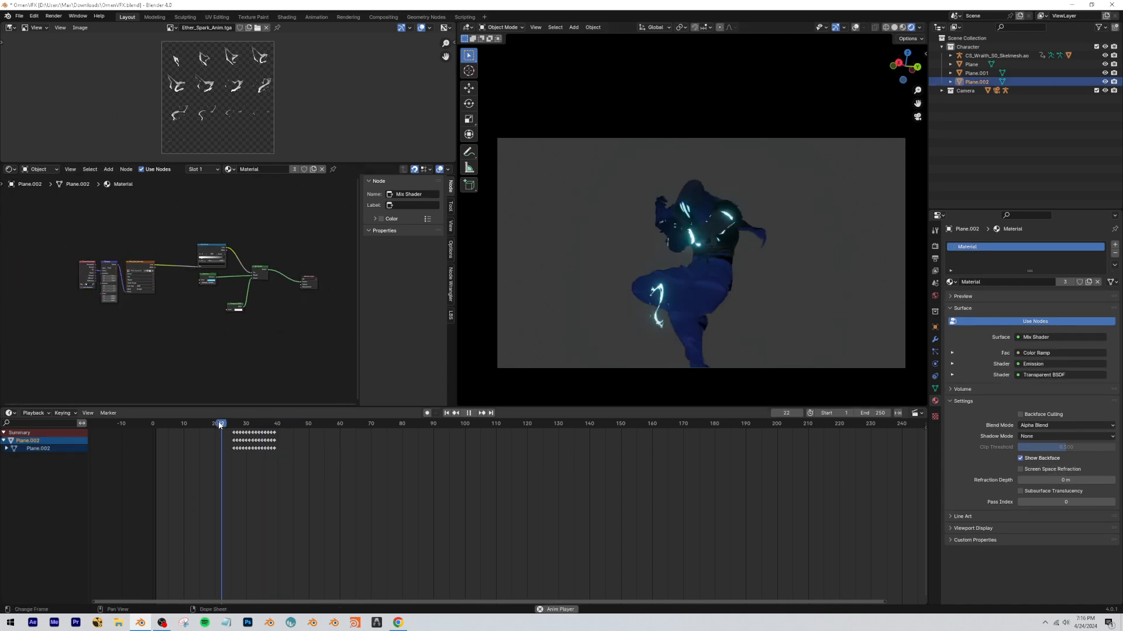
key(space)
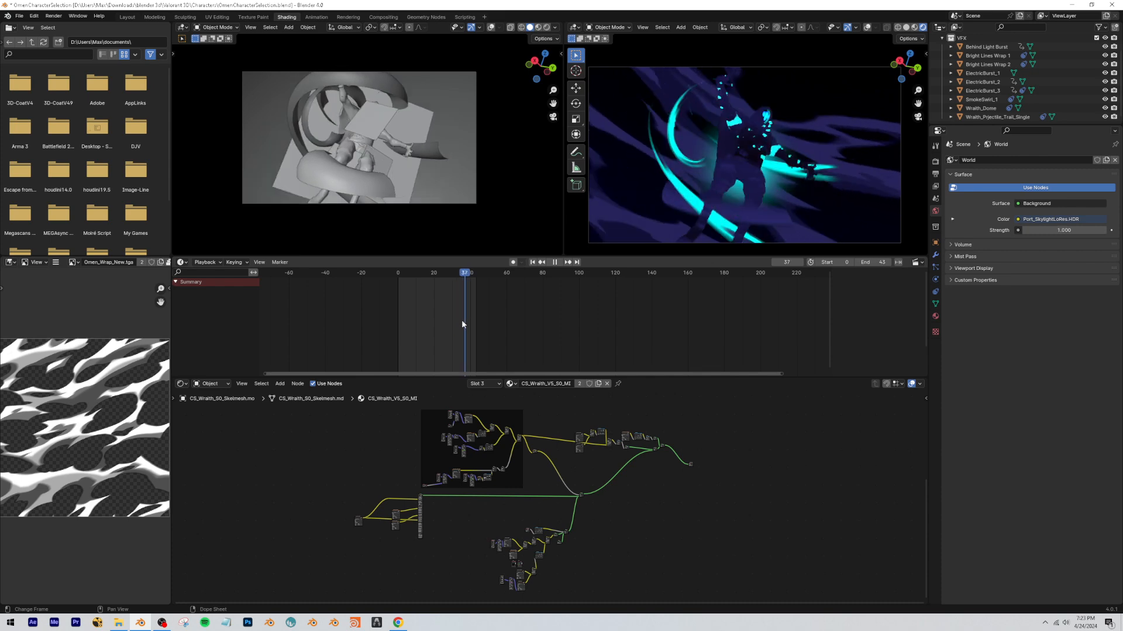
Stop playback in the OmenCharacterSelection project, examine the Wraith_Dome mesh and its Inner Smoke material, and return to camera view.
key(space)
click(735, 192)
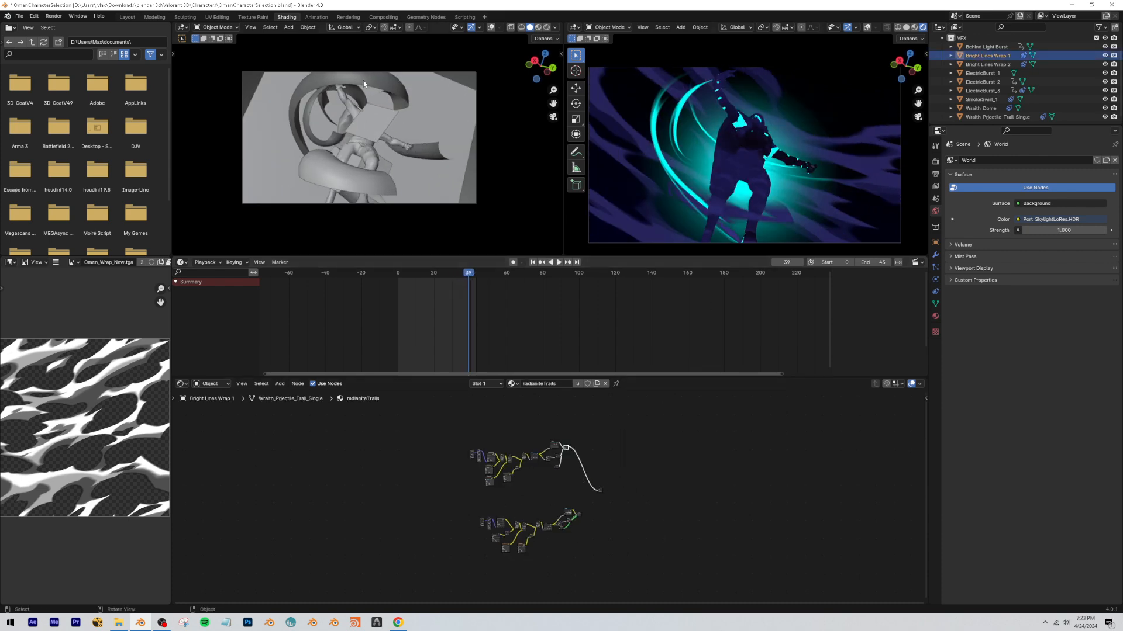
key(KP_0)
click(770, 165)
scroll(483, 481, up, 6)
middle_drag(526, 498, 593, 508)
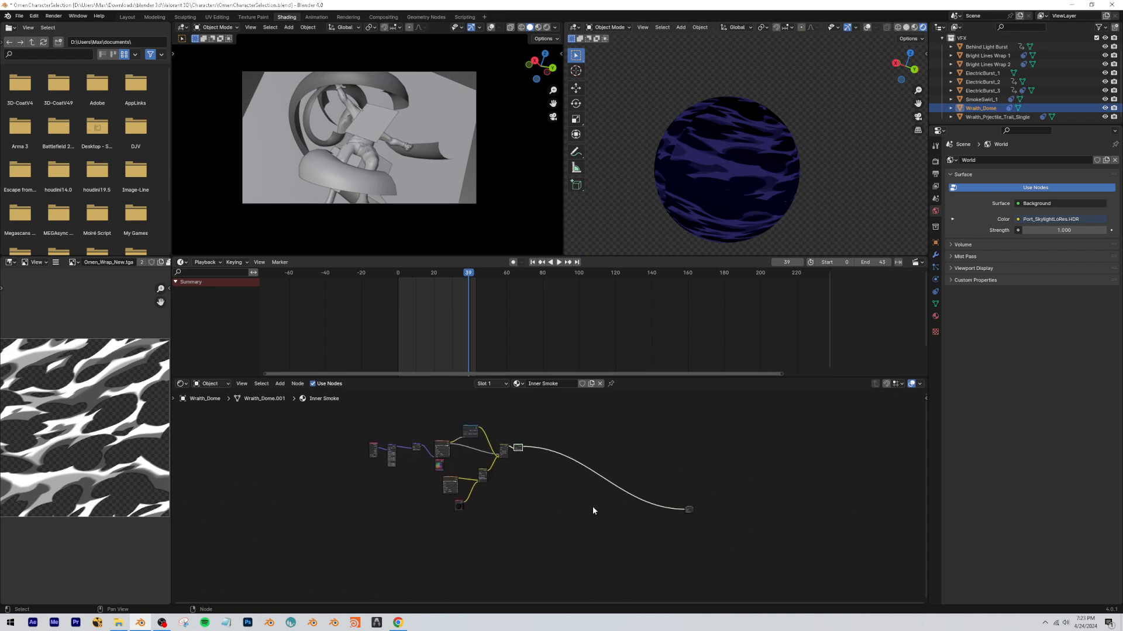
click(593, 507)
key(KP_0)
middle_drag(842, 183, 917, 104)
key(KP_0)
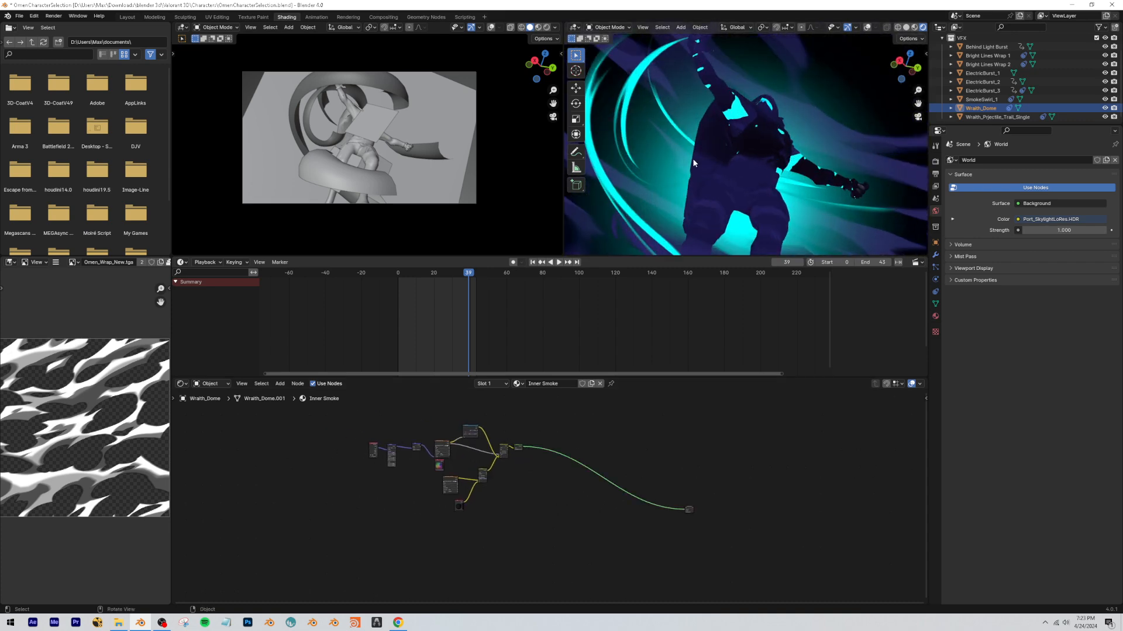
Select the Bright Lines Wrap 1 trail and examine its radianiteTrails material nodes.
click(608, 124)
click(867, 27)
click(642, 64)
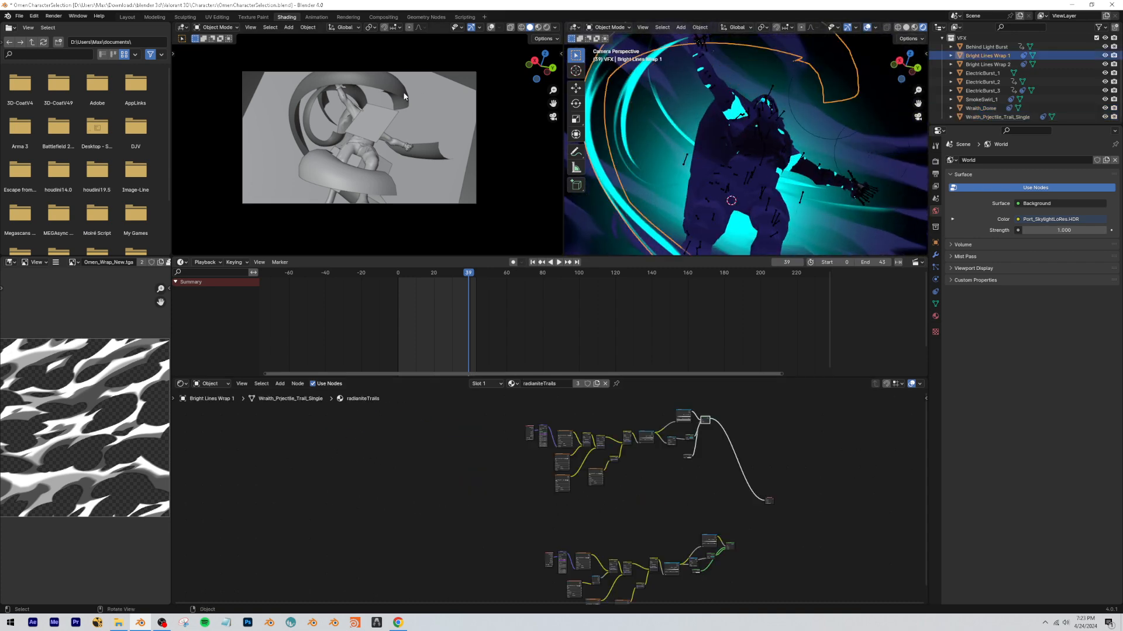
click(867, 28)
middle_drag(774, 431, 693, 462)
click(693, 462)
scroll(689, 460, up, 8)
scroll(689, 458, up, 4)
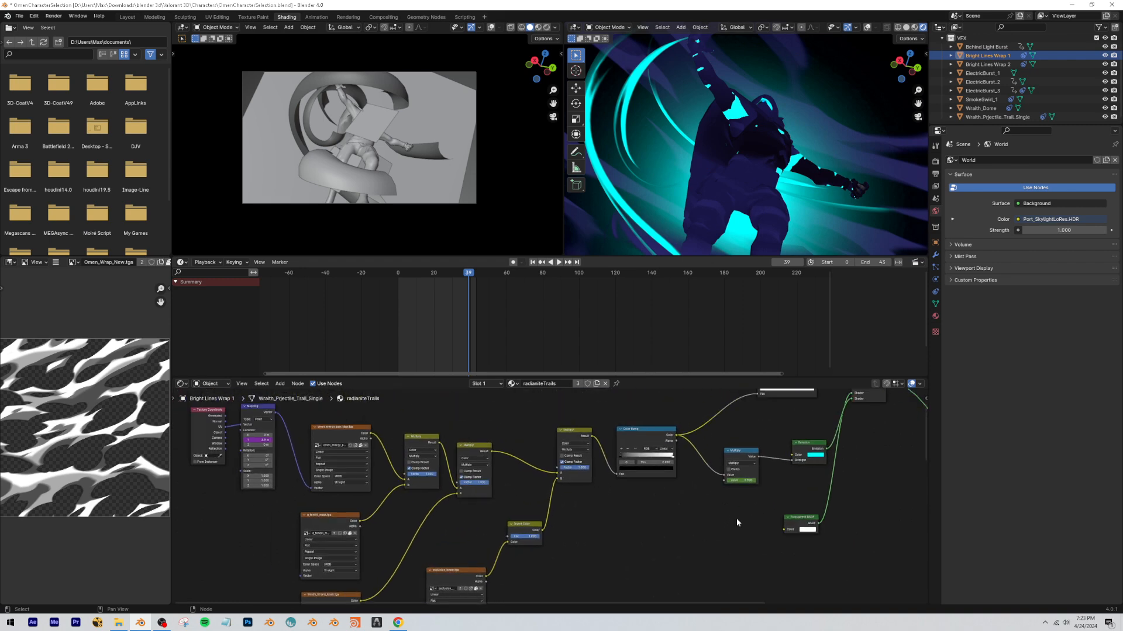
middle_drag(598, 514, 698, 532)
scroll(995, 83, up, 2)
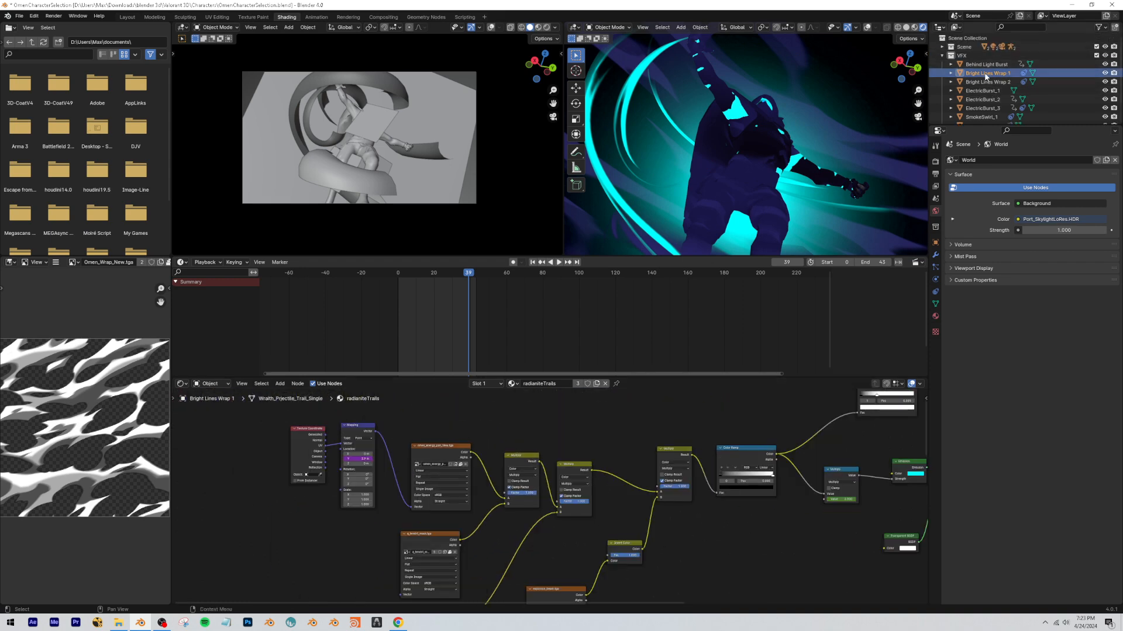
middle_drag(705, 102, 719, 110)
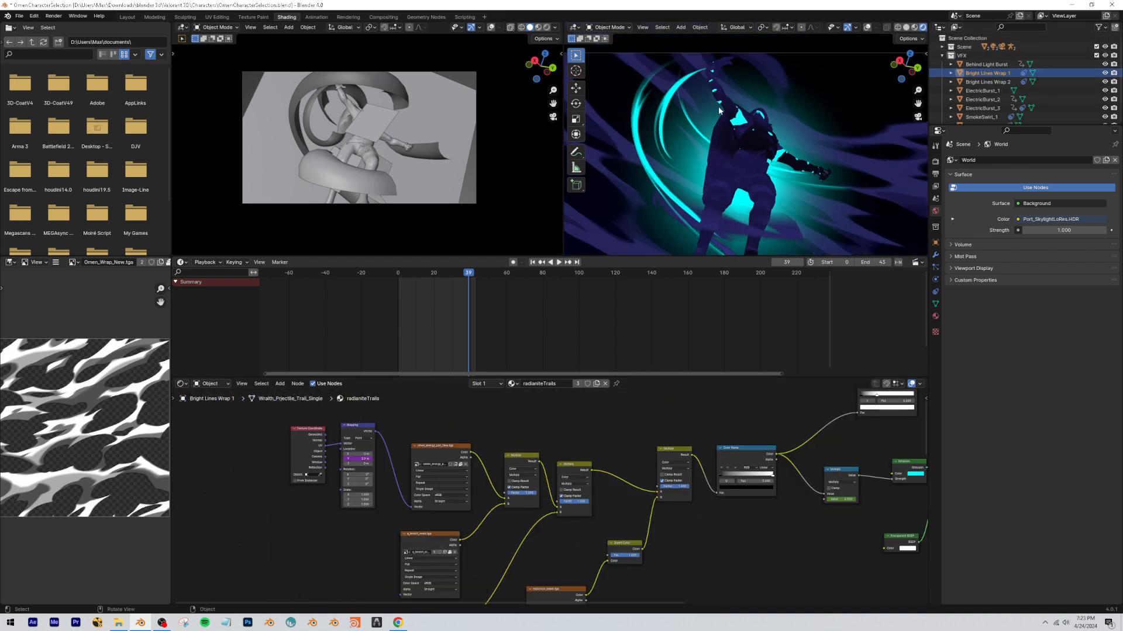
Switch to the desktop, open the Wraith VFX Meshes folder in File Explorer, and look through its files.
click(1070, 5)
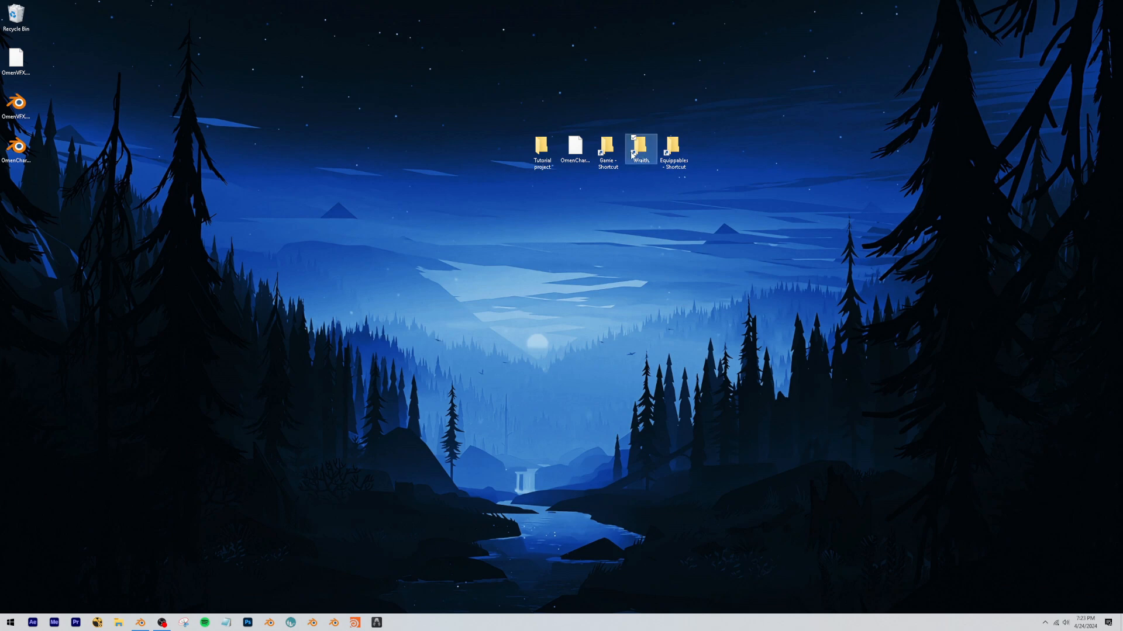
double_click(633, 153)
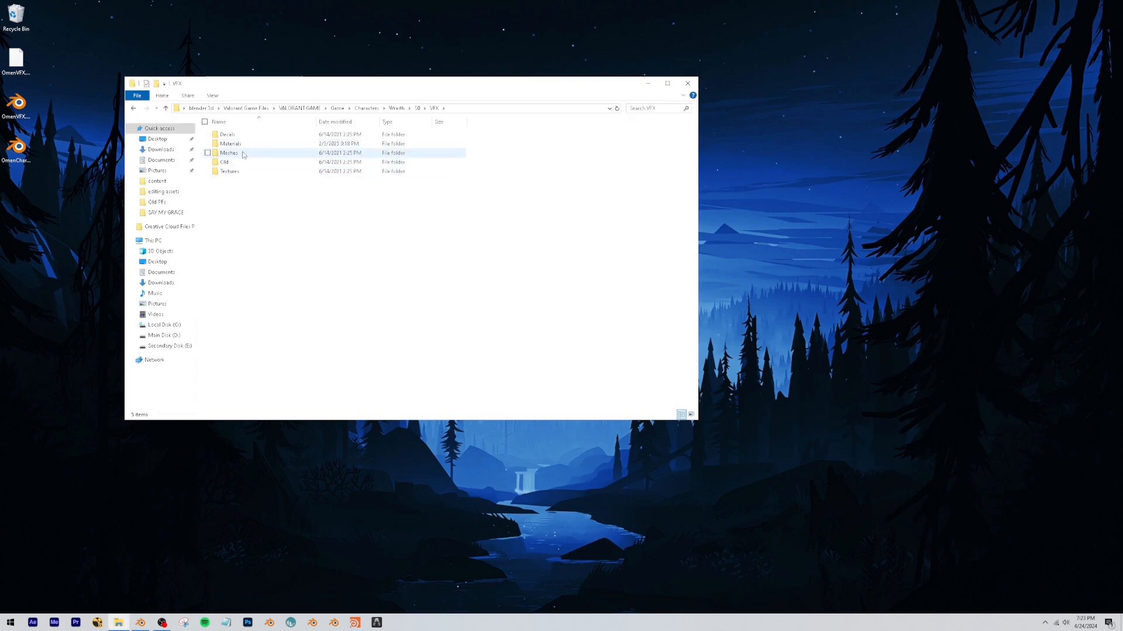
double_click(229, 153)
scroll(445, 264, down, 15)
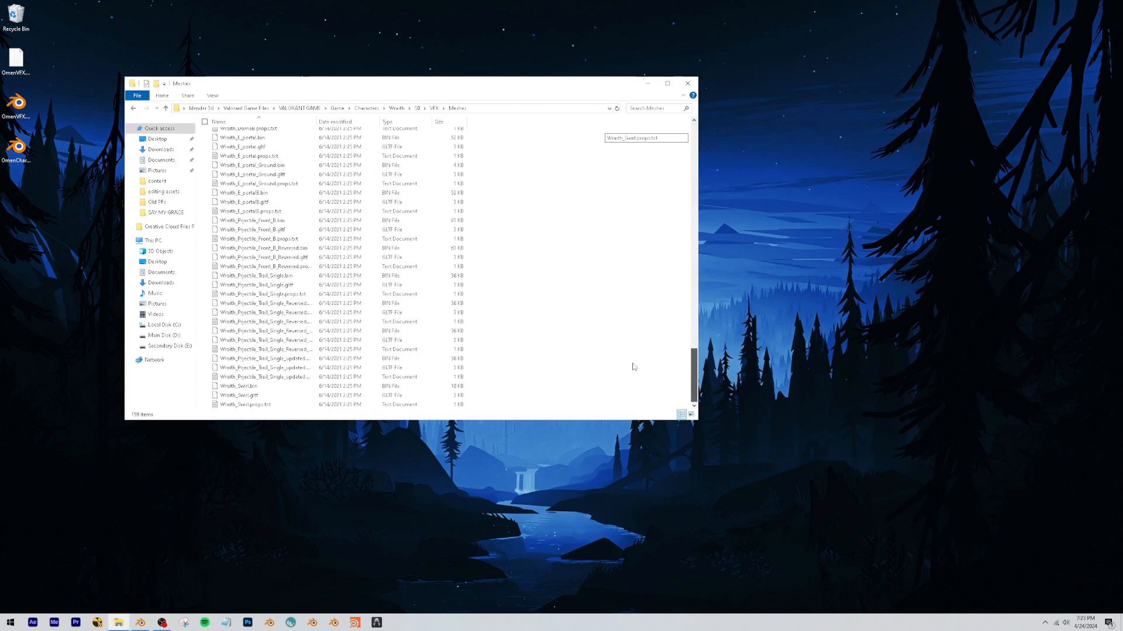
scroll(634, 367, up, 20)
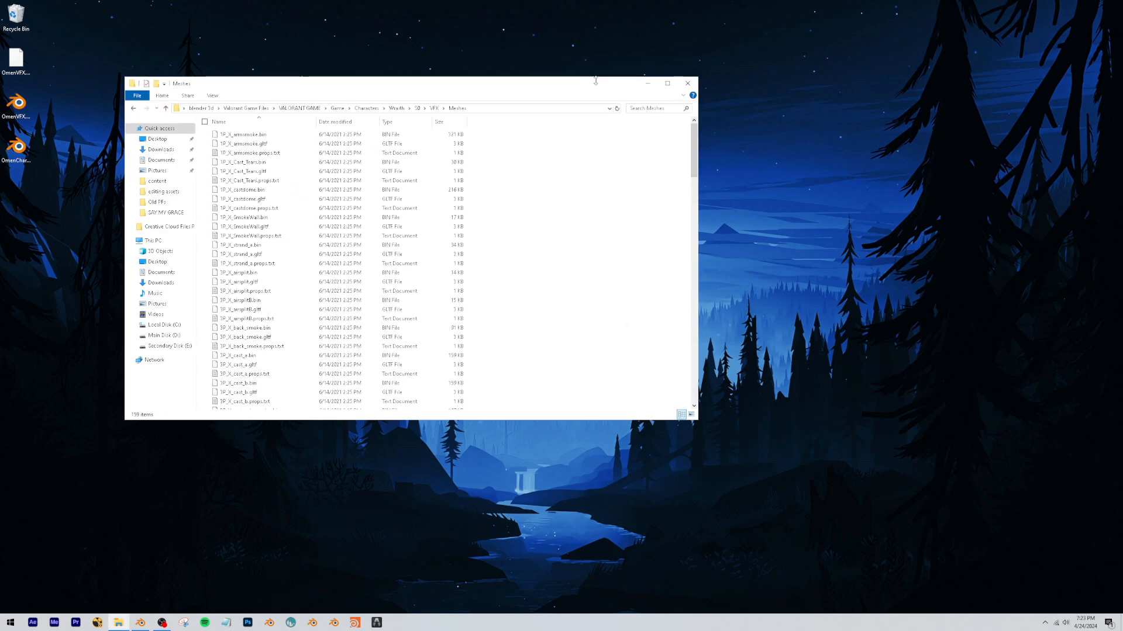
Return to Blender, view the Wraith VFX meshes available for glTF 2.0 import, and close the import dialog without importing.
click(141, 621)
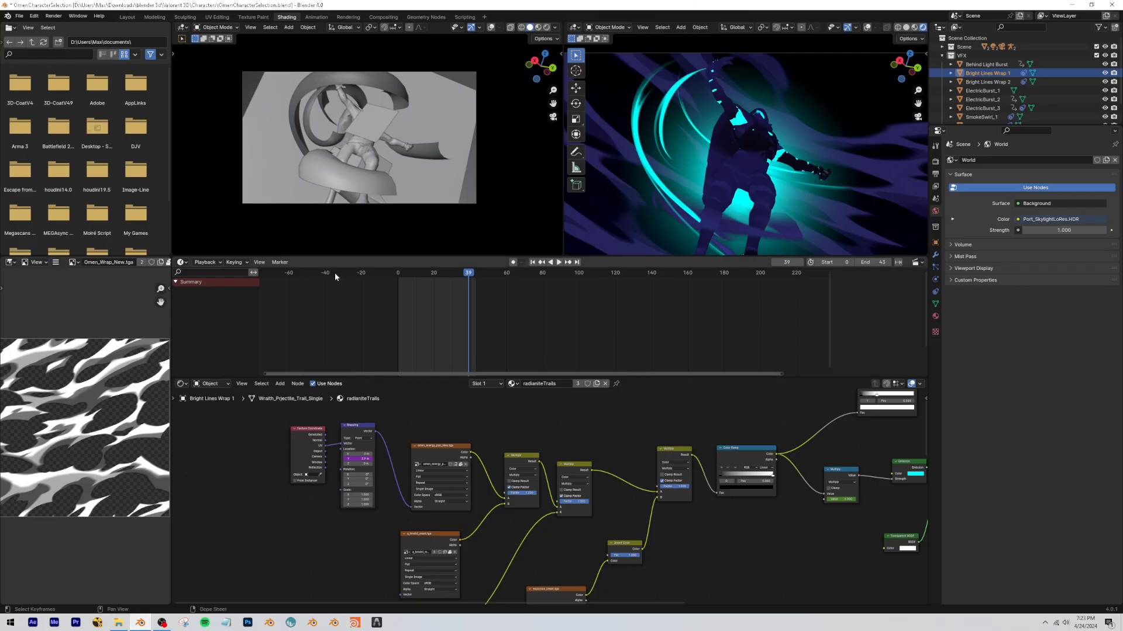
click(20, 16)
mouse_move(59, 141)
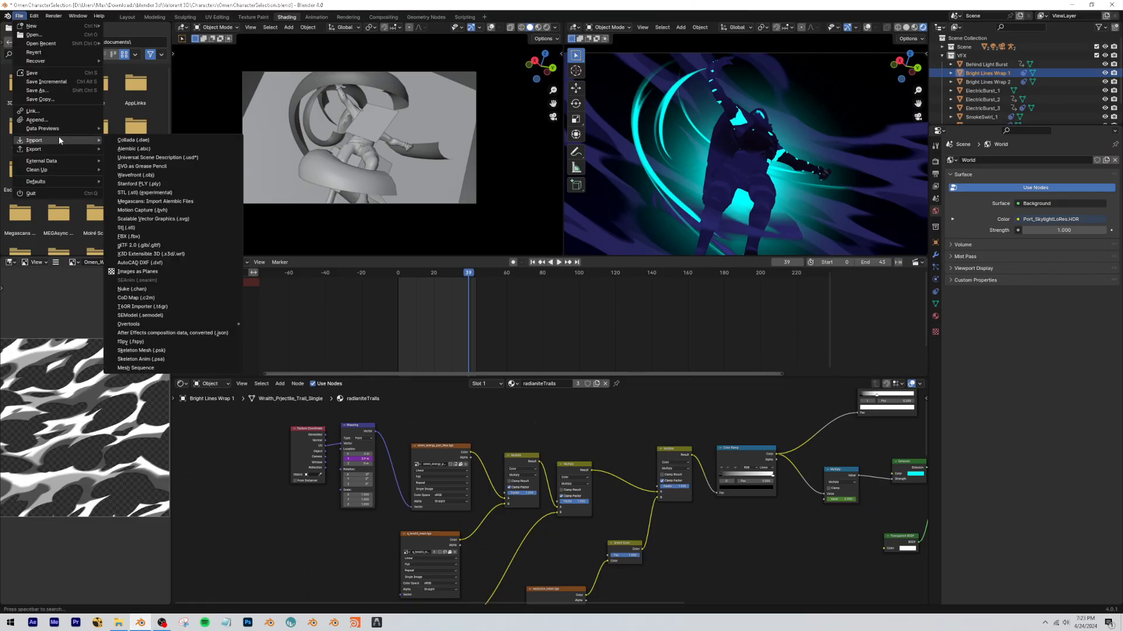
click(139, 245)
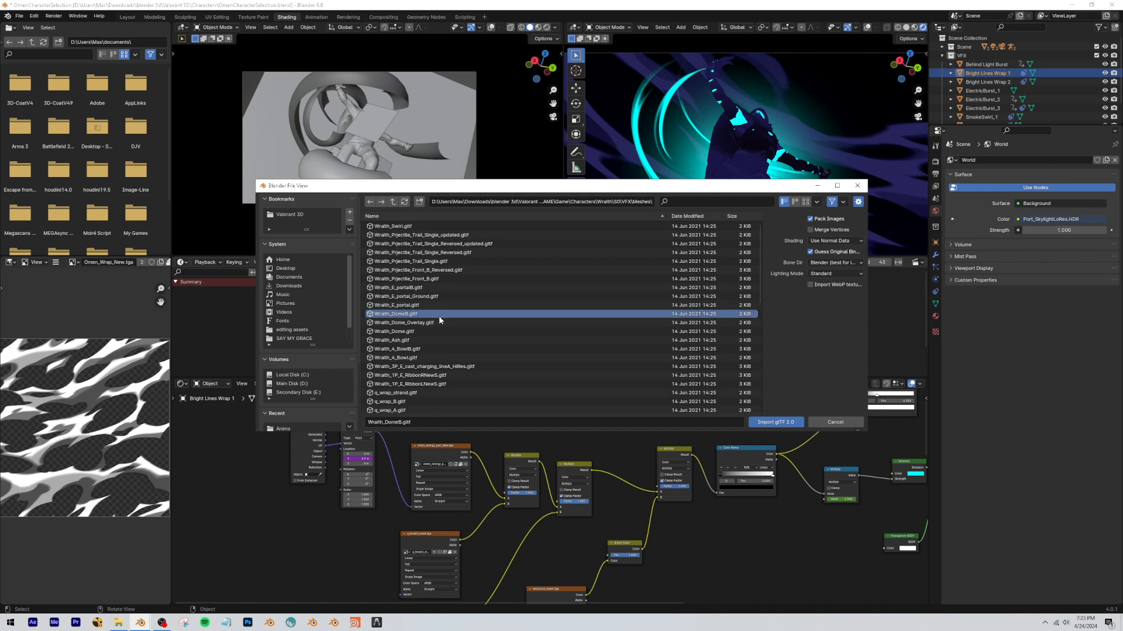
key(a)
click(832, 422)
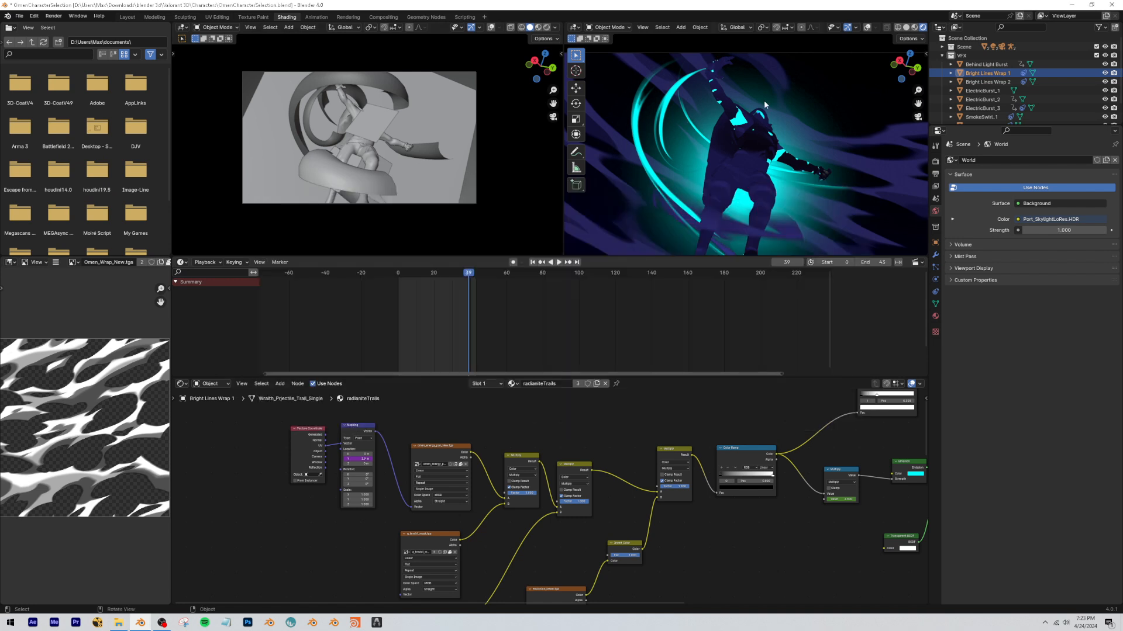
Fly around the trail meshes in the solid-shaded viewport to examine their shape, then return to camera view.
key(shift+grave)
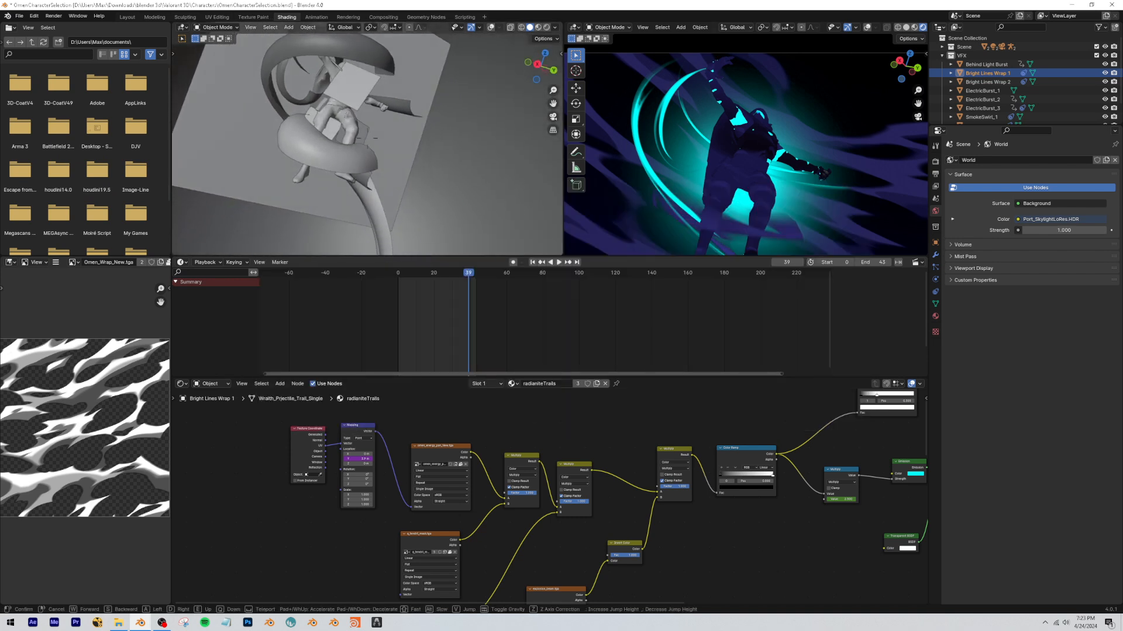
key(a)
key(s)
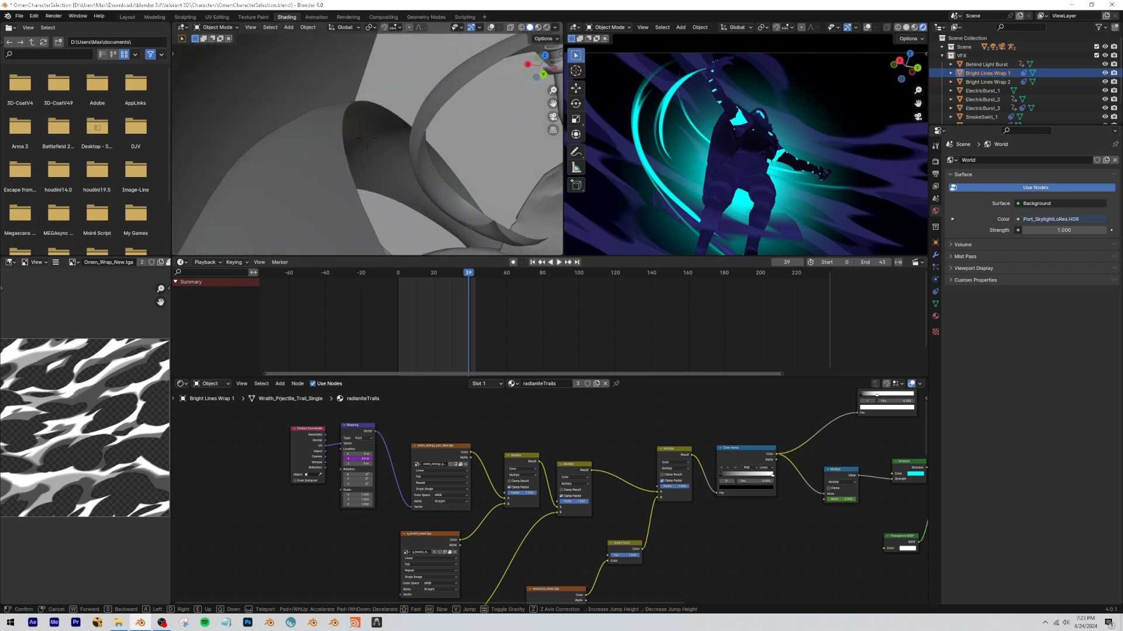
click(449, 134)
click(552, 116)
Switch to File Explorer, look up the radianite files in the Wraith VFX Materials folder, and open Radianite_Trail_New.json.
middle_drag(560, 585, 473, 513)
click(114, 625)
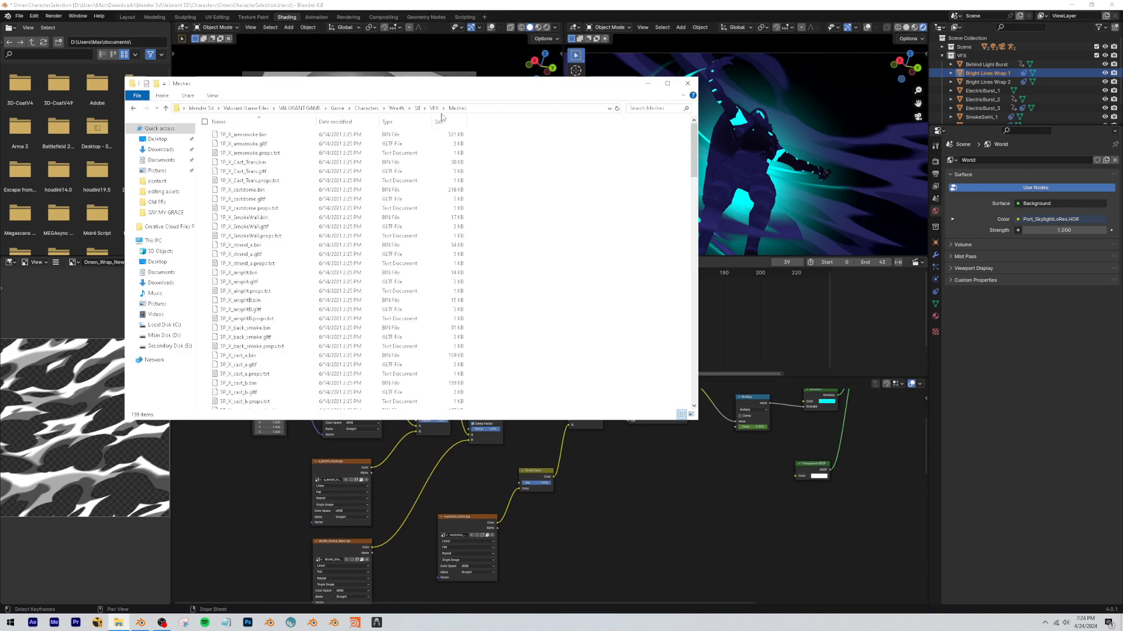
click(434, 108)
double_click(252, 145)
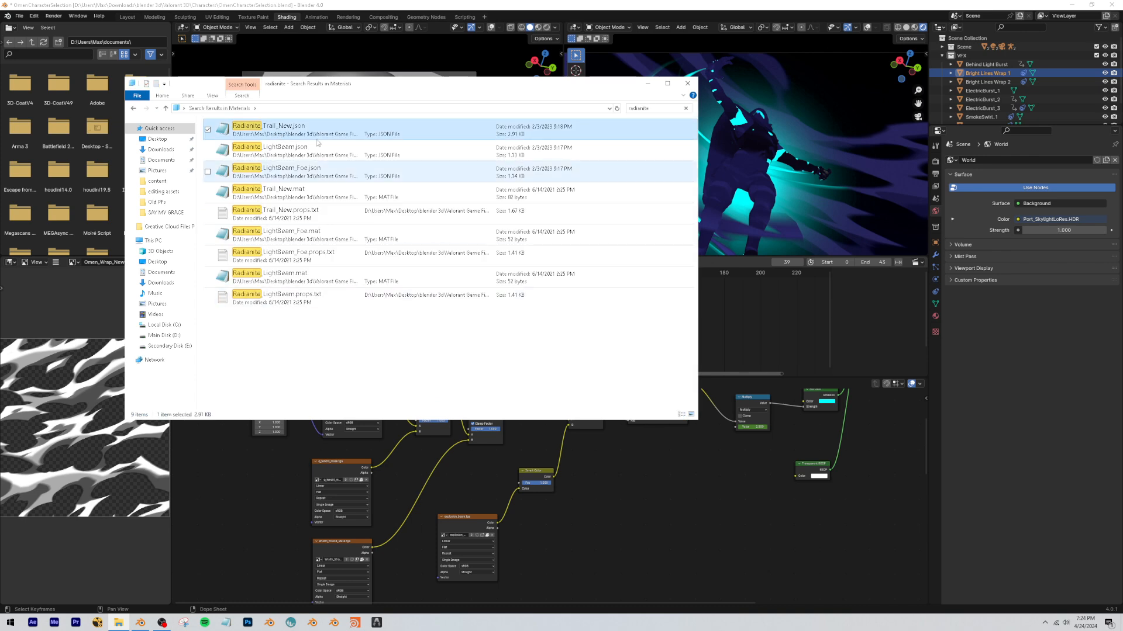
double_click(303, 131)
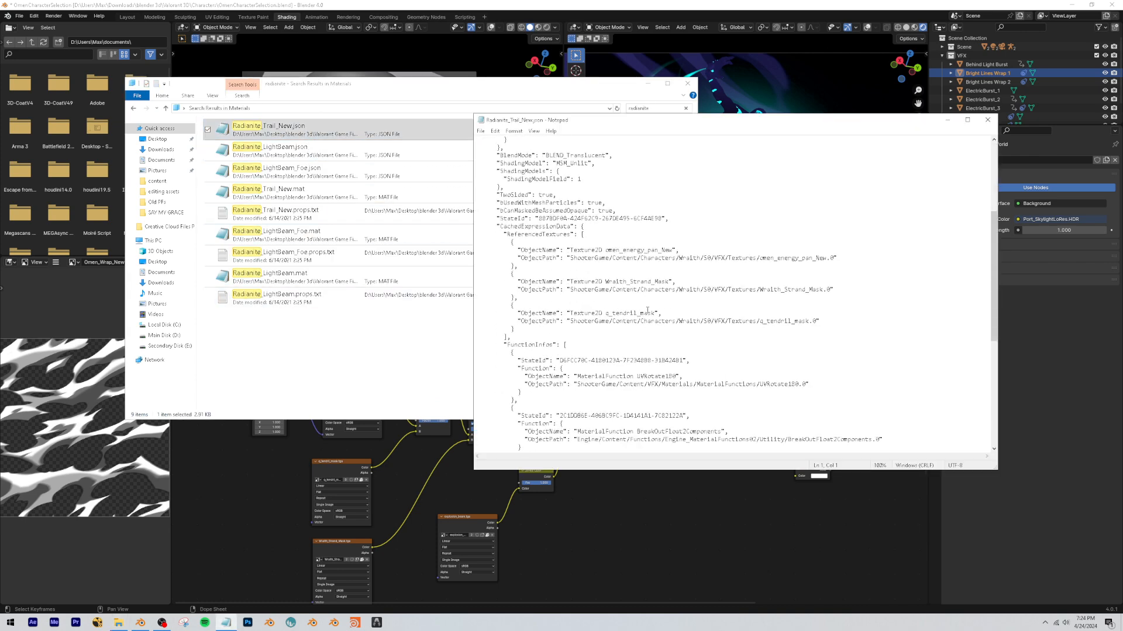
scroll(647, 311, down, 11)
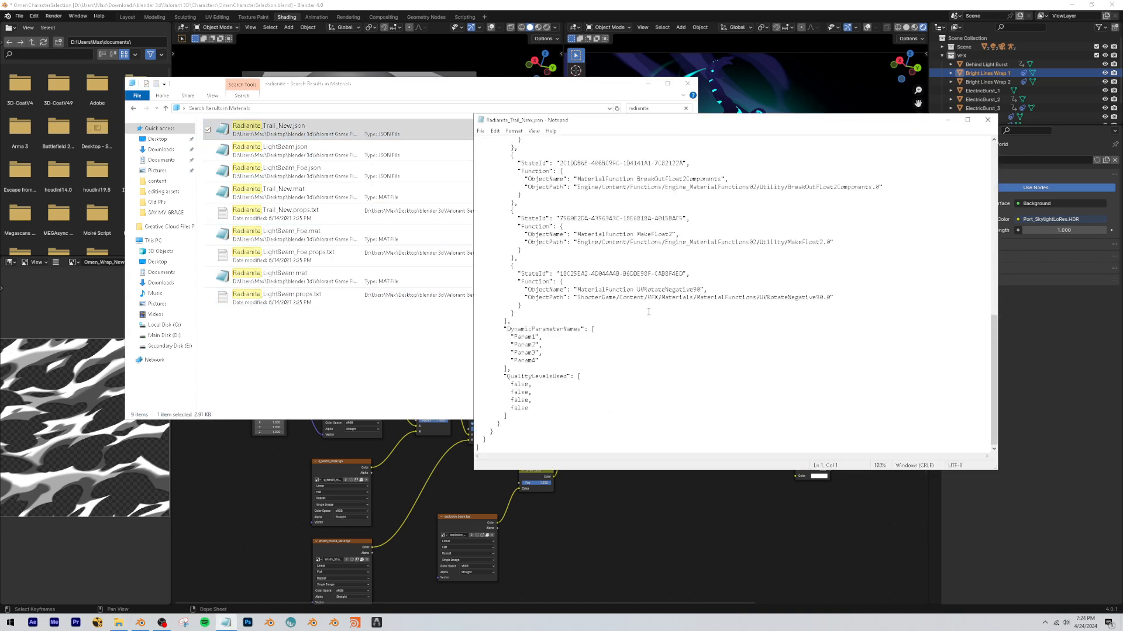
Read through Radianite_Trail_New.json and examine the texture paths in its ReferencedTextures section.
scroll(641, 316, up, 8)
drag(578, 323, 805, 322)
scroll(808, 304, up, 2)
drag(813, 273, 662, 274)
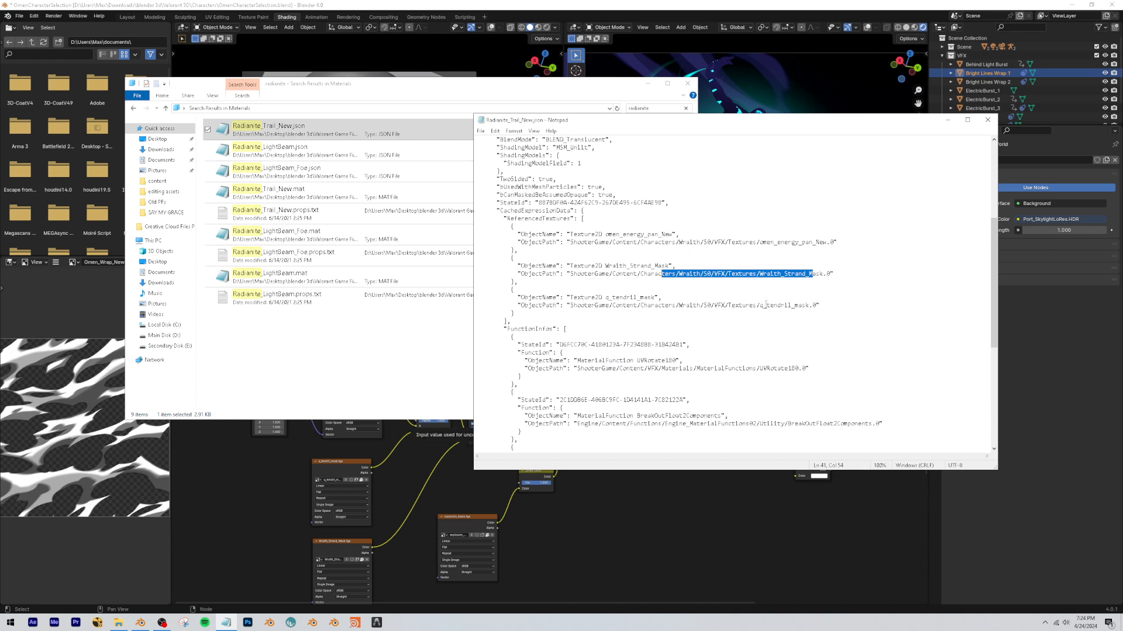
drag(764, 304, 796, 310)
Return to Blender and match the textures listed in the JSON to the Wraith_Strand_Mask.tga and omen_energy_pan_New.tga nodes.
click(356, 540)
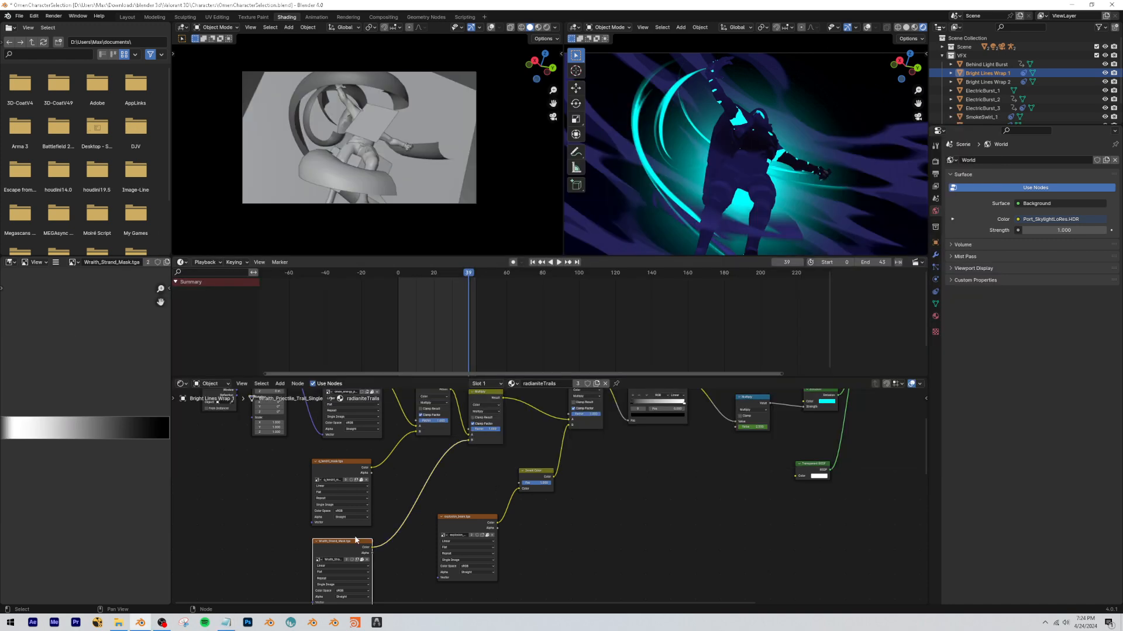
click(220, 624)
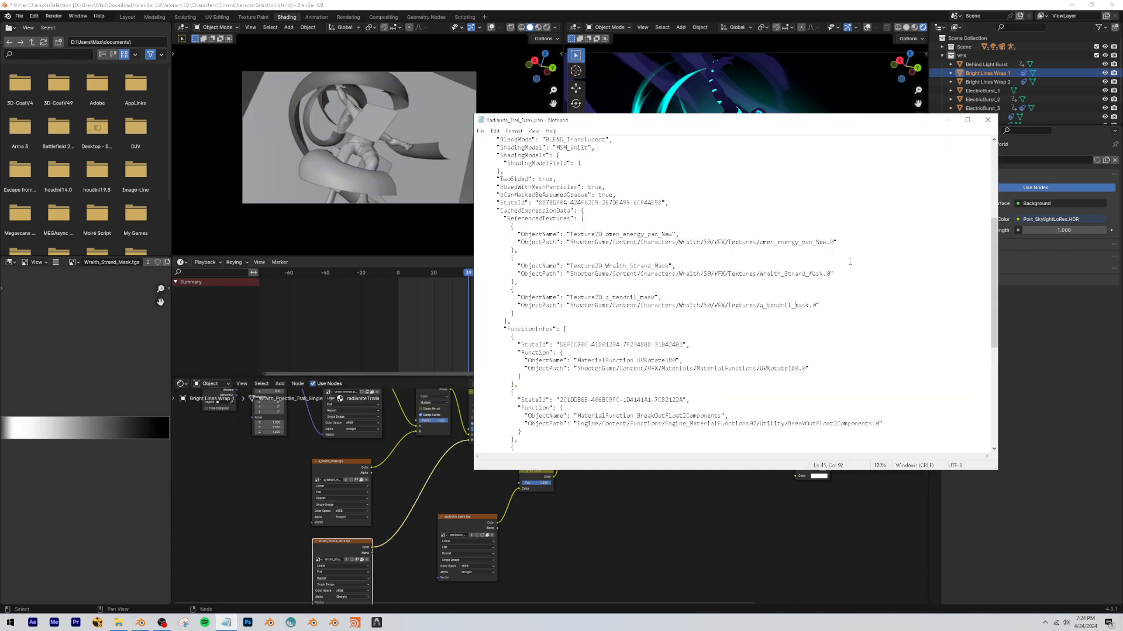
click(351, 455)
scroll(409, 453, up, 2)
click(411, 450)
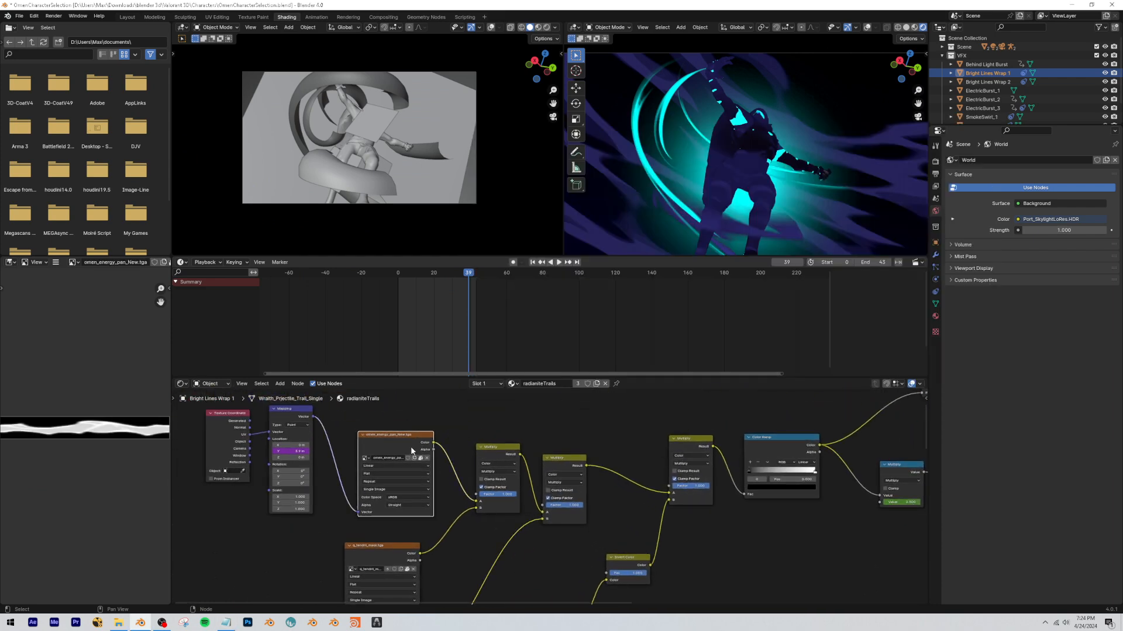
Close the Radianite_Trail_New.json file and the File Explorer window.
click(115, 623)
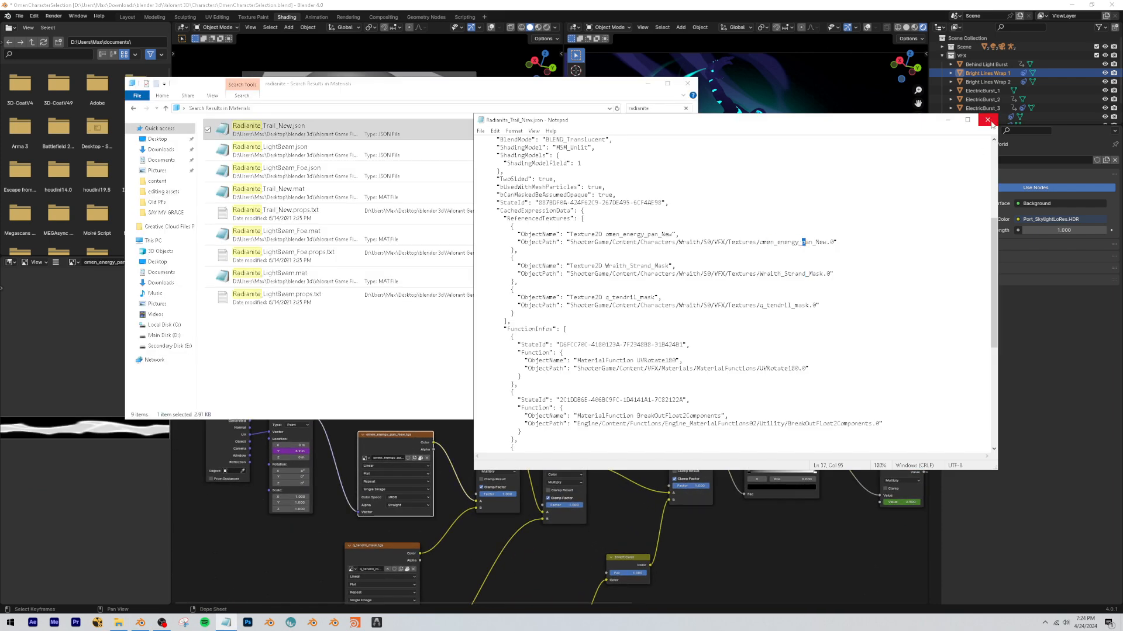
click(988, 120)
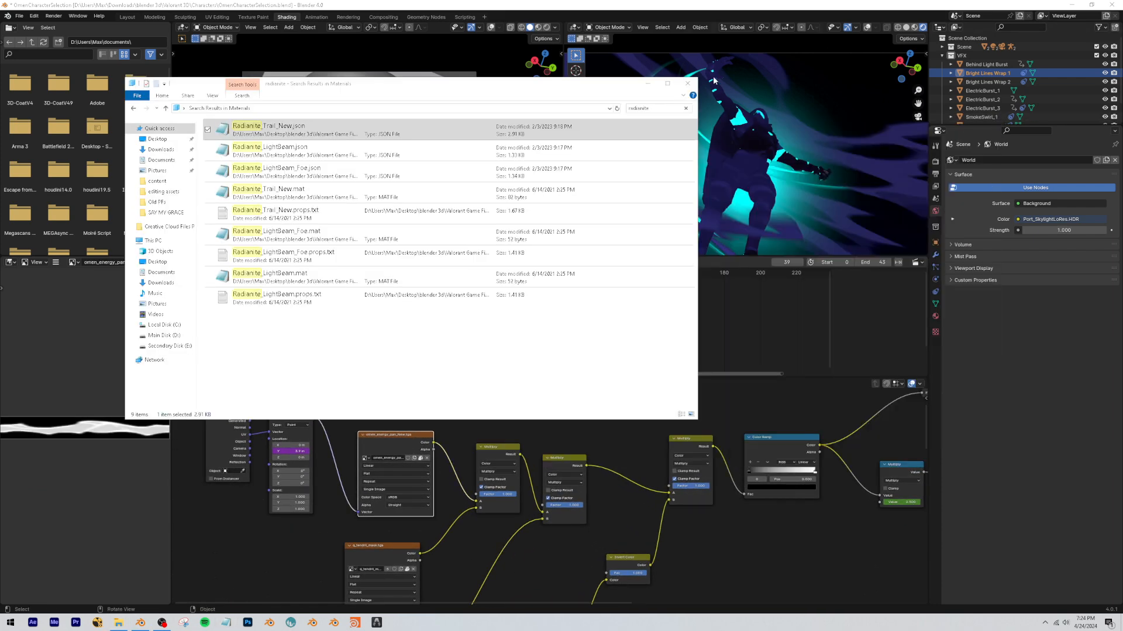
click(688, 84)
Examine how the radianiteTrails material combines its texture, Multiply and Color Ramp nodes.
scroll(456, 472, down, 3)
middle_drag(455, 469, 430, 368)
scroll(486, 516, up, 1)
scroll(552, 480, up, 1)
middle_drag(532, 416, 591, 532)
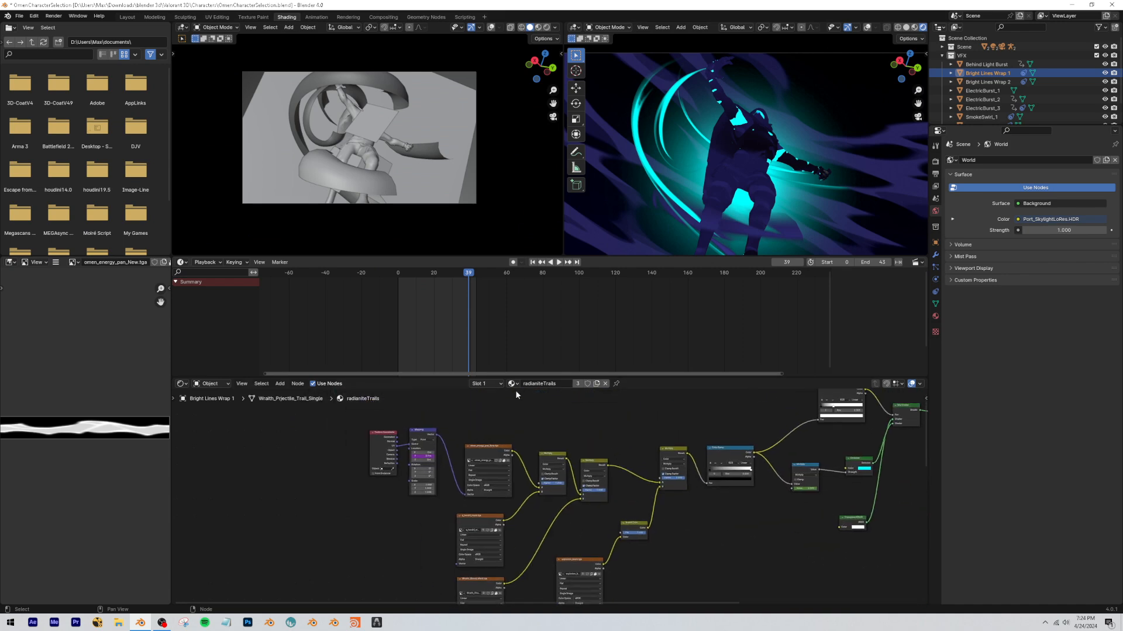
scroll(512, 478, up, 6)
middle_drag(512, 478, 569, 493)
scroll(683, 553, down, 9)
middle_drag(683, 554, 478, 503)
Show the viewport overlays, strip the radianiteTrails material down to its three game textures, and preview omen_energy_pan_New.tga on the trail.
click(867, 28)
scroll(500, 553, down, 7)
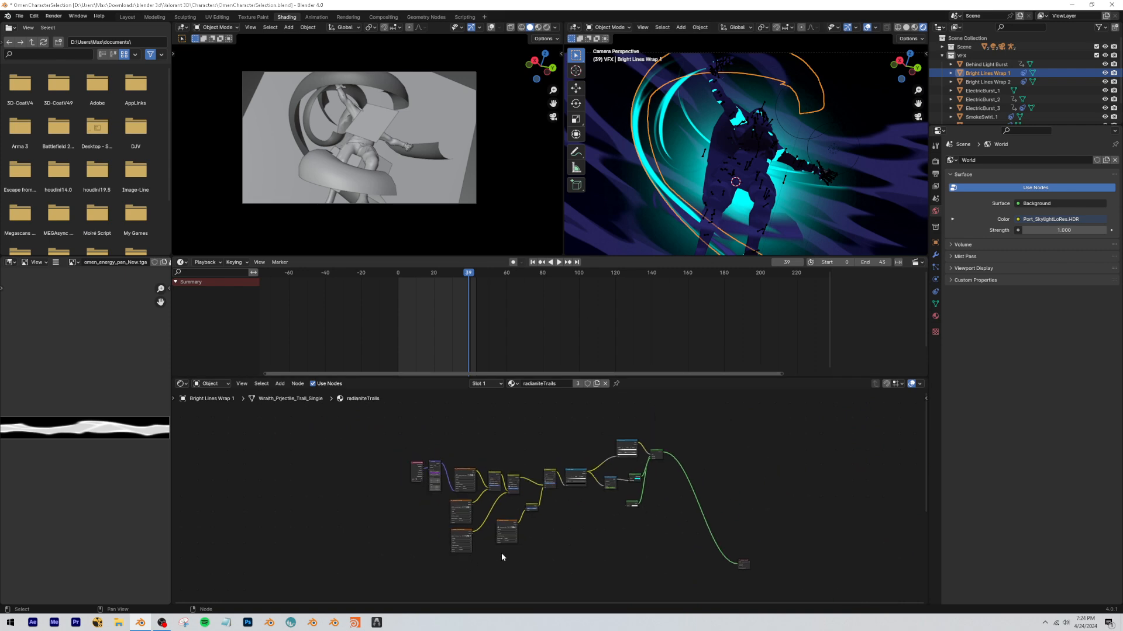
scroll(475, 514, up, 8)
ctrl+shift+click(468, 436)
Leave camera view and enlarge the rendered viewport to show the textured trail from outside.
middle_drag(710, 149, 801, 102)
scroll(689, 104, up, 3)
click(907, 71)
middle_drag(768, 137, 754, 141)
key(ctrl+space)
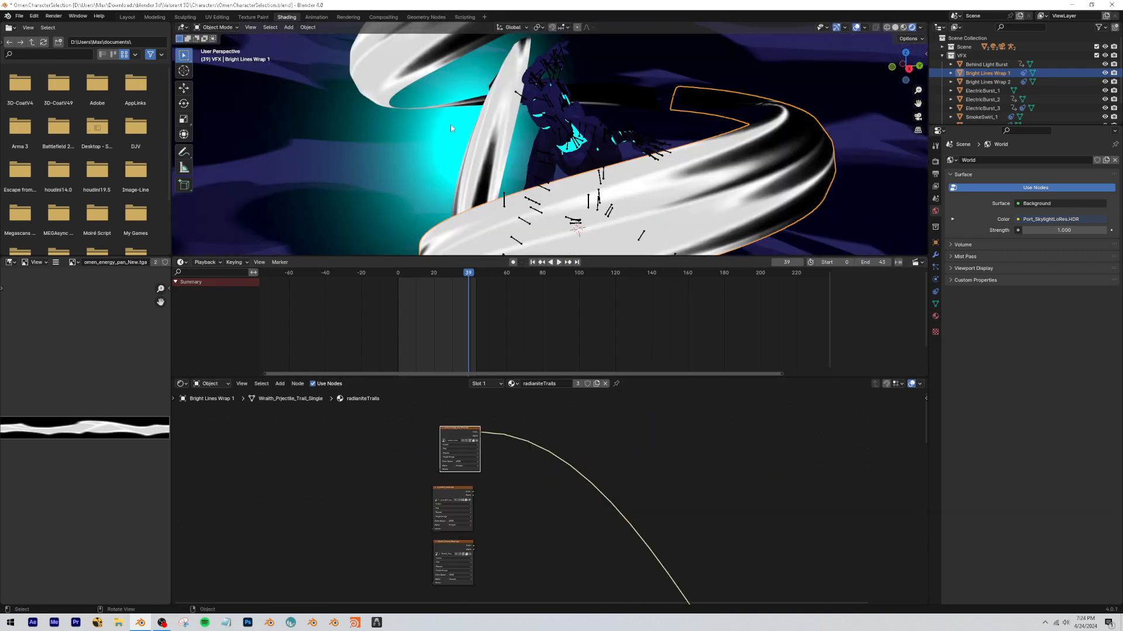
drag(280, 256, 310, 371)
mouse_move(351, 309)
shift+middle_down()
mouse_move(332, 263)
mouse_move(356, 263)
shift+middle_up()
scroll(332, 263, down, 3)
Switch the viewport to Material Preview shading and turn off Bloom in the EEVEE render settings.
click(903, 28)
click(935, 161)
click(957, 253)
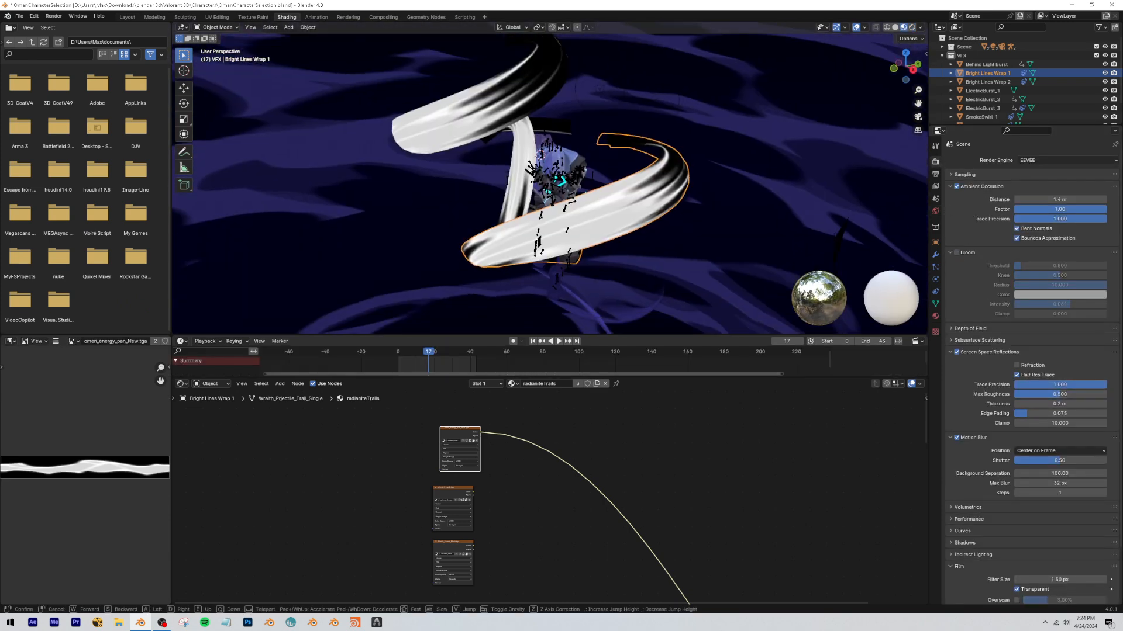
scroll(556, 205, up, 4)
middle_drag(556, 205, 552, 252)
scroll(480, 428, up, 2)
scroll(481, 430, up, 4)
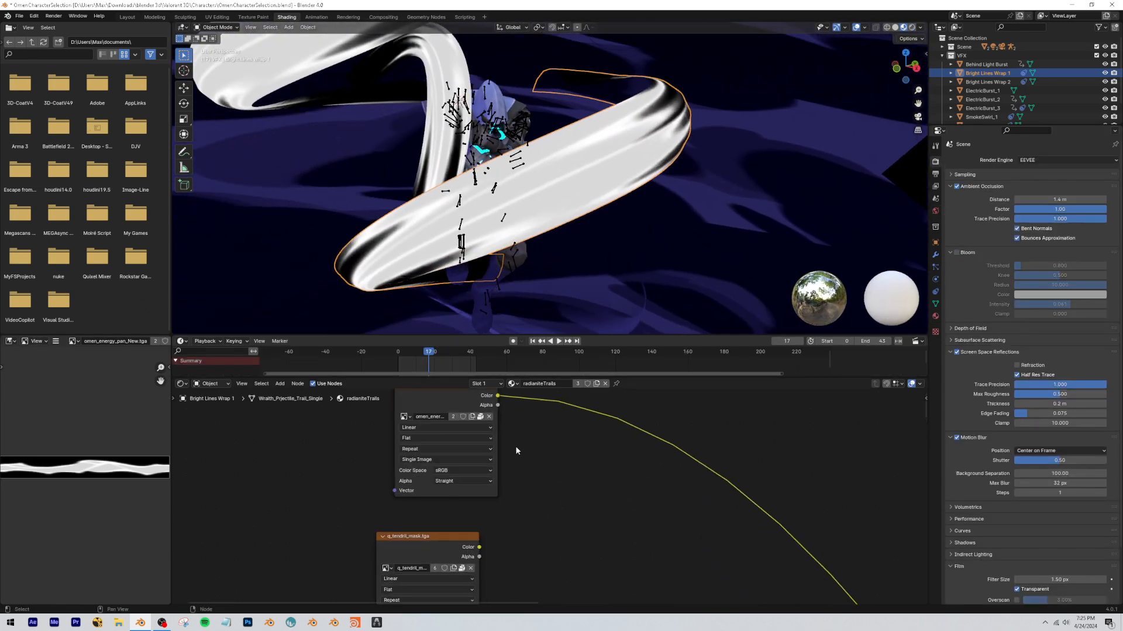
Add Texture Coordinate and Mapping nodes with UV coordinates to omen_energy_pan_New.tga, checking the original node setup for reference.
scroll(415, 462, down, 7)
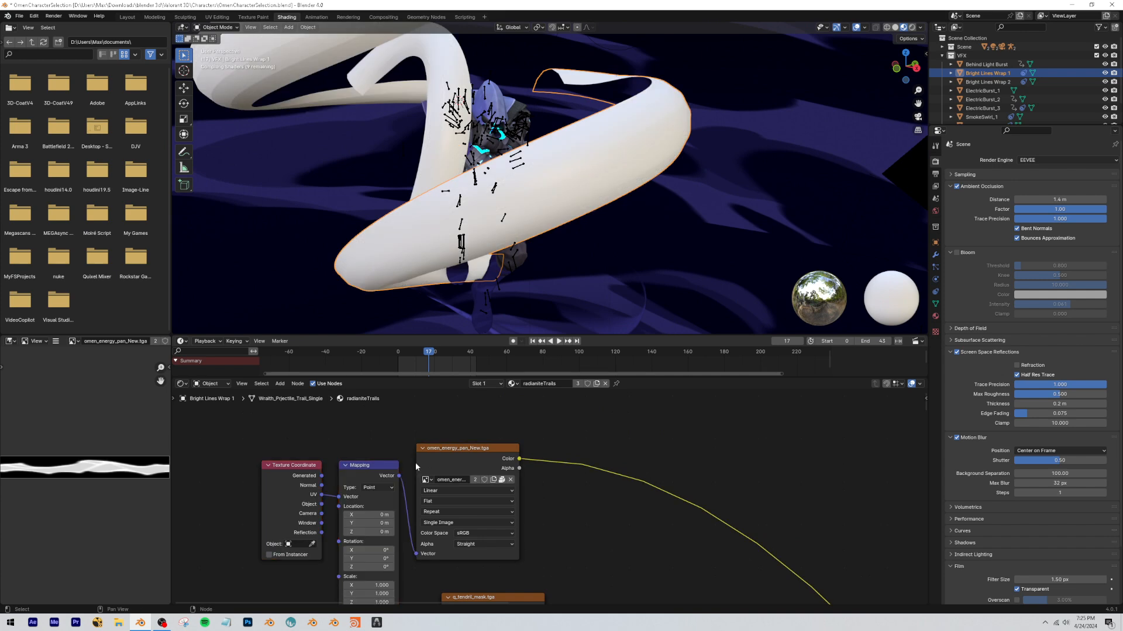
scroll(413, 531, up, 1)
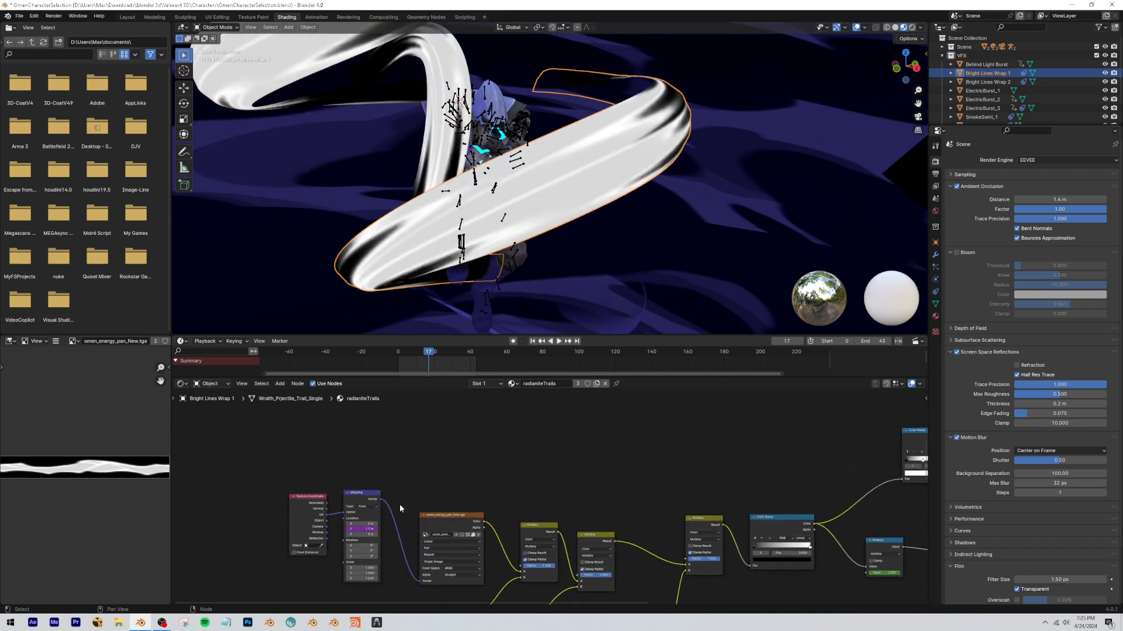
middle_drag(403, 508, 456, 580)
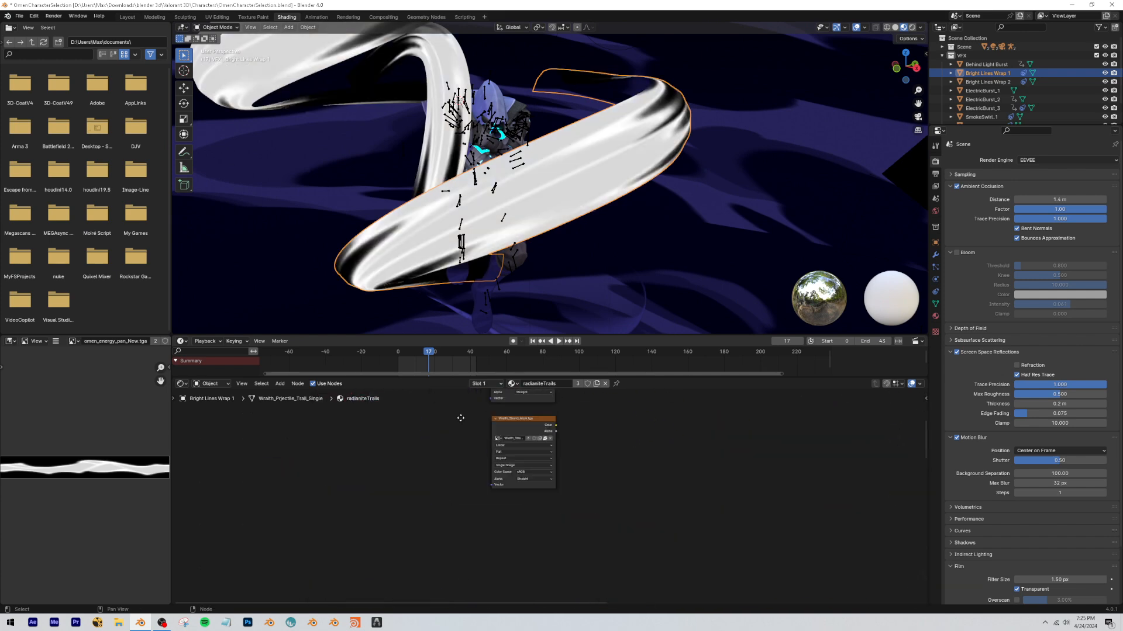
middle_drag(459, 416, 456, 539)
scroll(450, 529, up, 4)
Test sliding the Mapping node's X and Y location to see how the energy texture travels over the trail.
drag(389, 472, 497, 471)
right_click(389, 471)
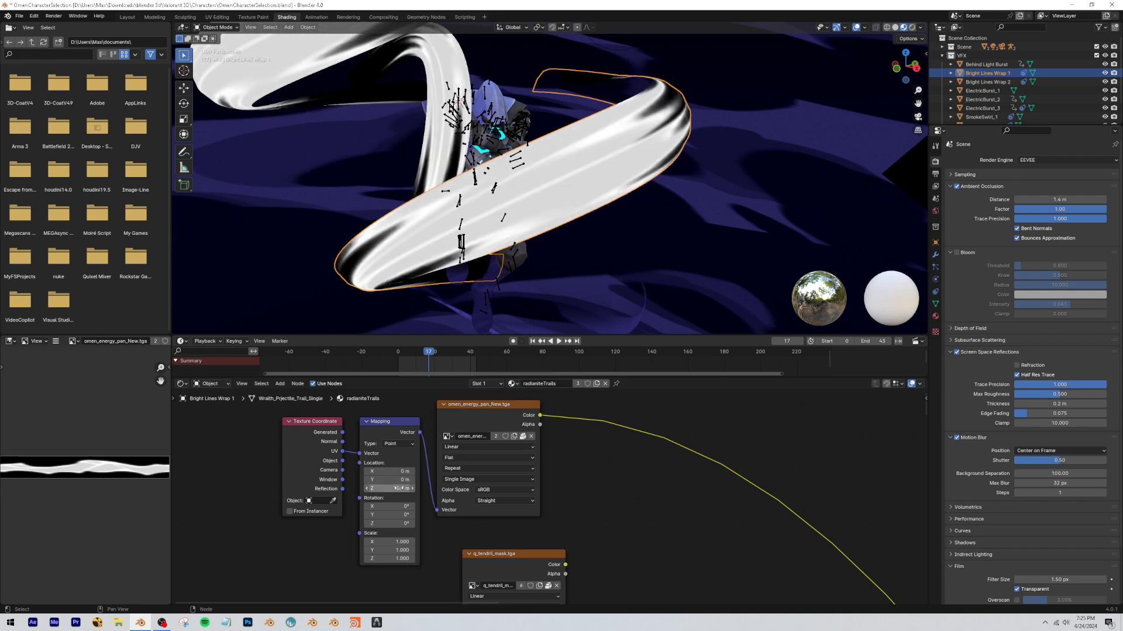
shift+drag(394, 480, 485, 480)
Drive the Mapping node's Y location with the expression #frame/9 and play back and scrub the animation.
click(399, 477)
text(#frame/)
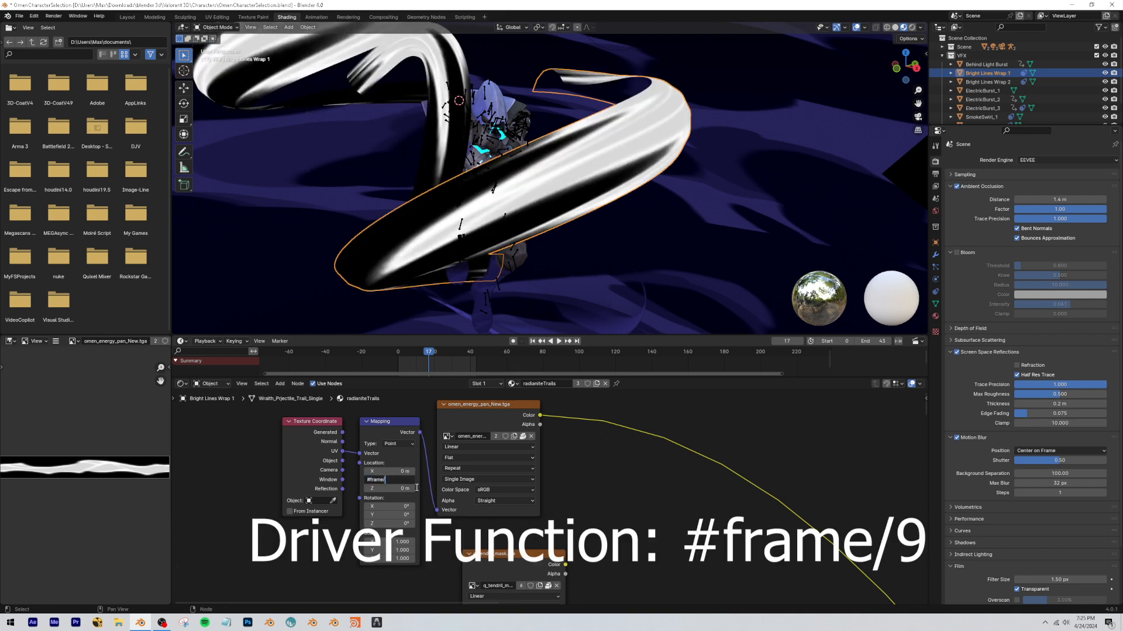
text(9)
key(Return)
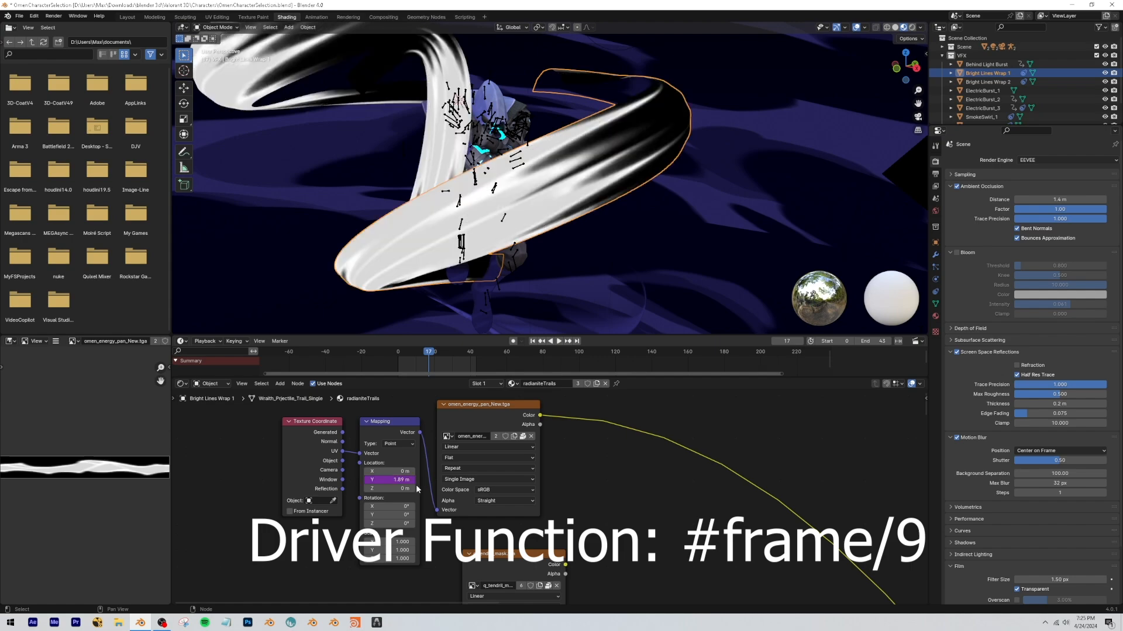
key(space)
drag(435, 348, 402, 358)
key(space)
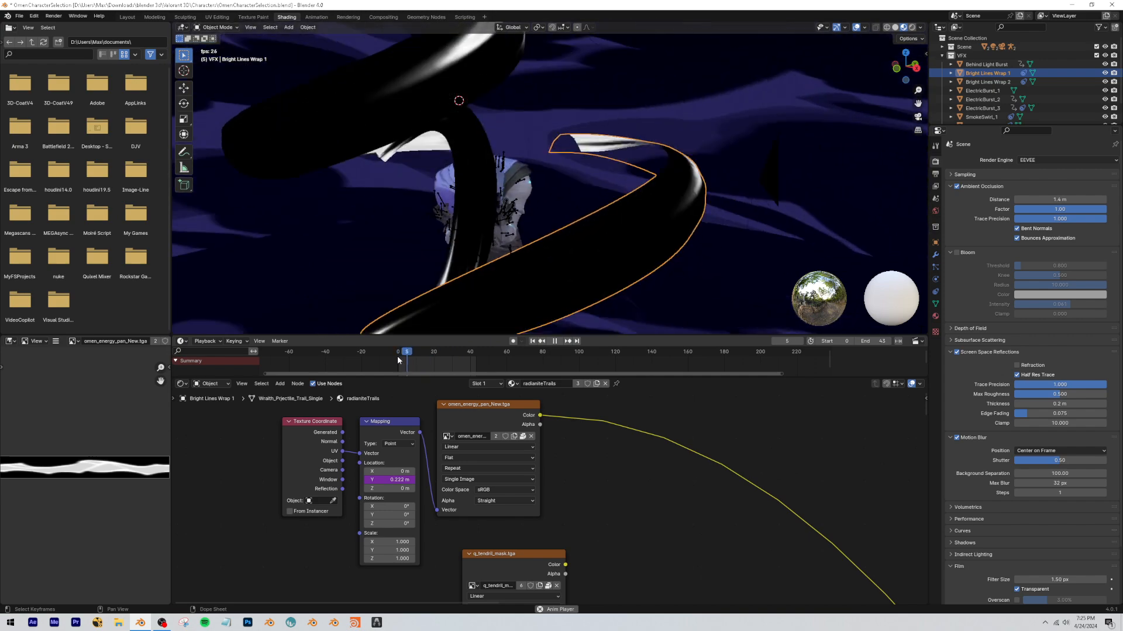
key(space)
drag(433, 352, 413, 355)
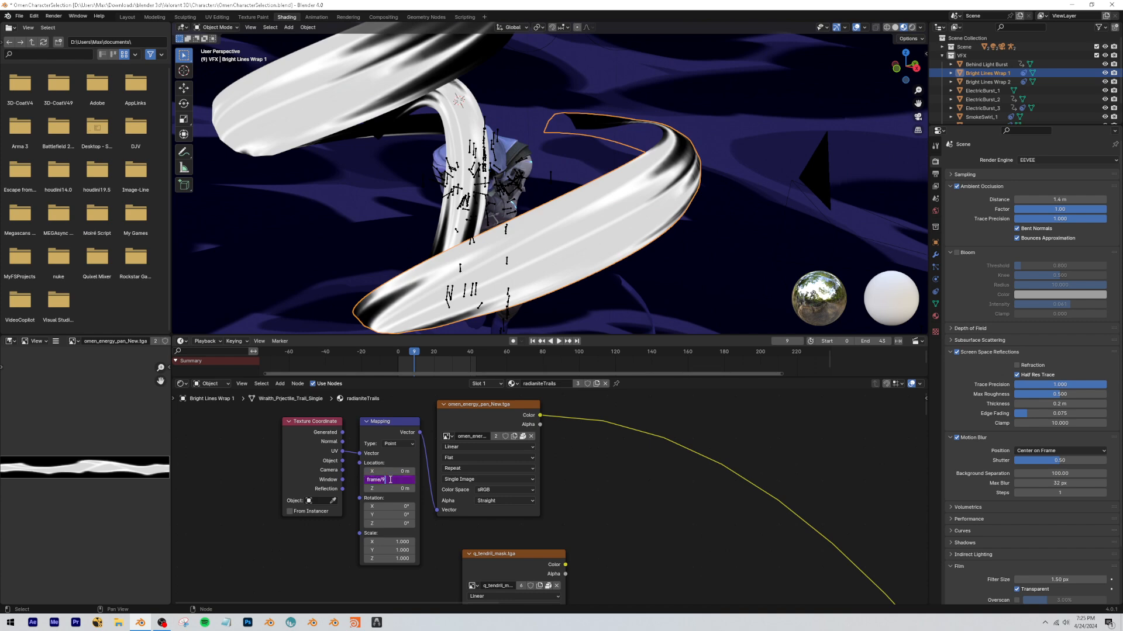
Try other Y location driver divisors, such as frame/20 and frame/10, and play the animation to compare the scrolling speed.
text(0)
key(Return)
key(space)
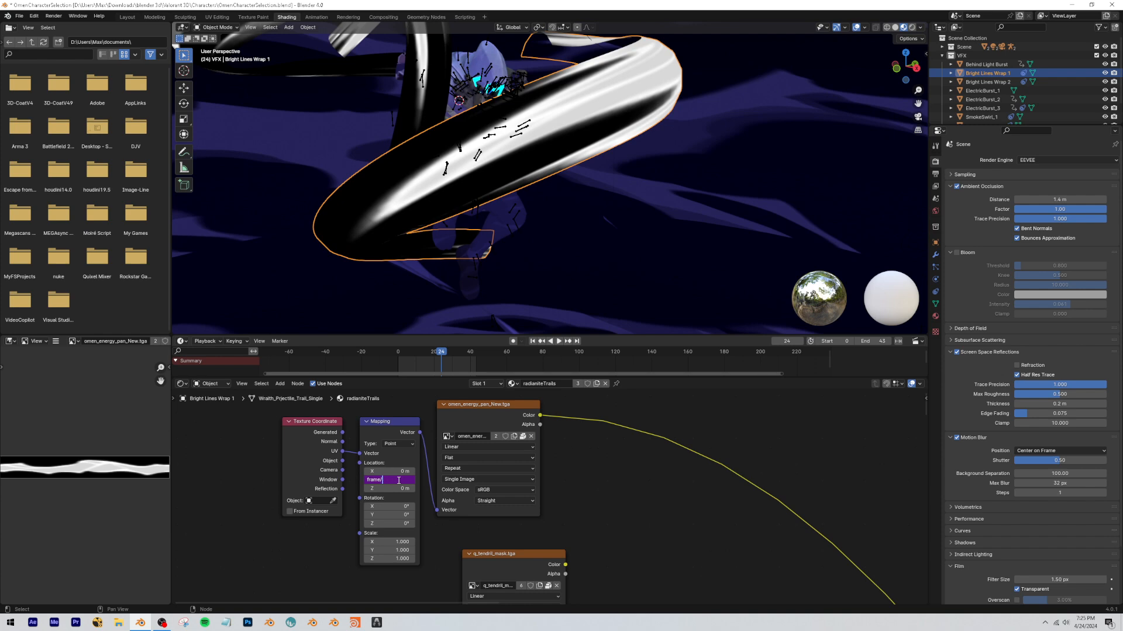
text(20)
key(Return)
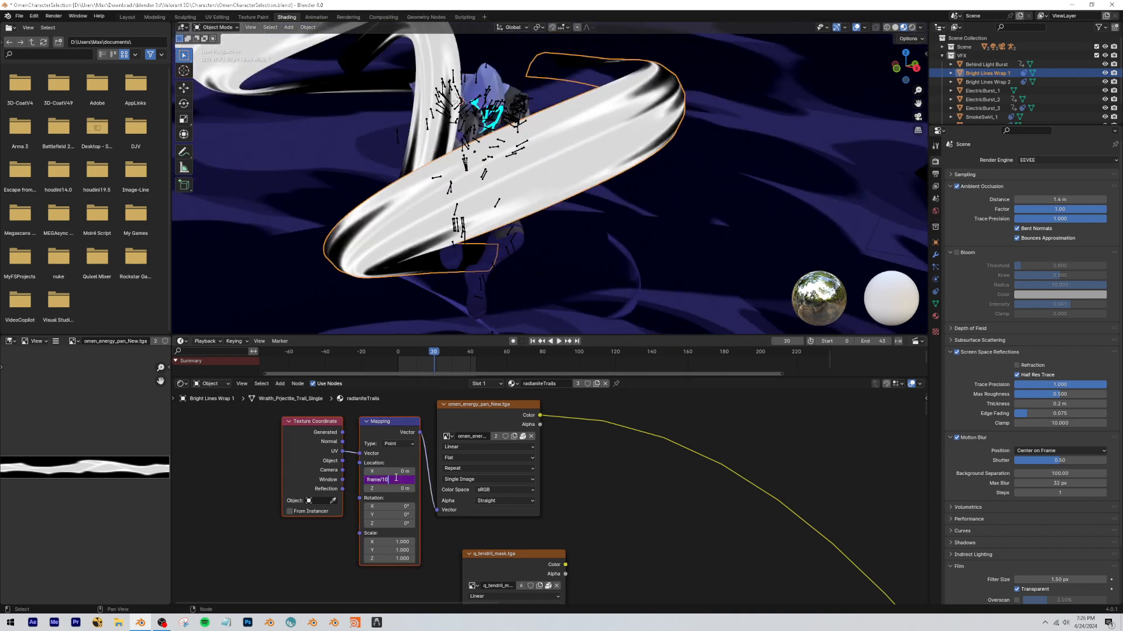
key(Return)
key(space)
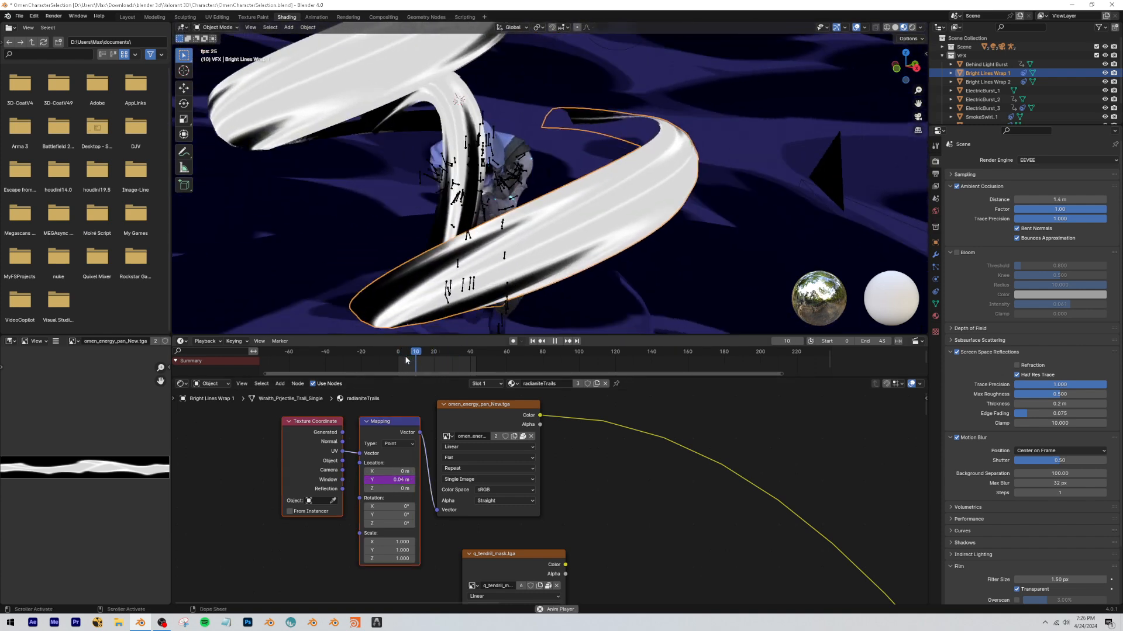
key(space)
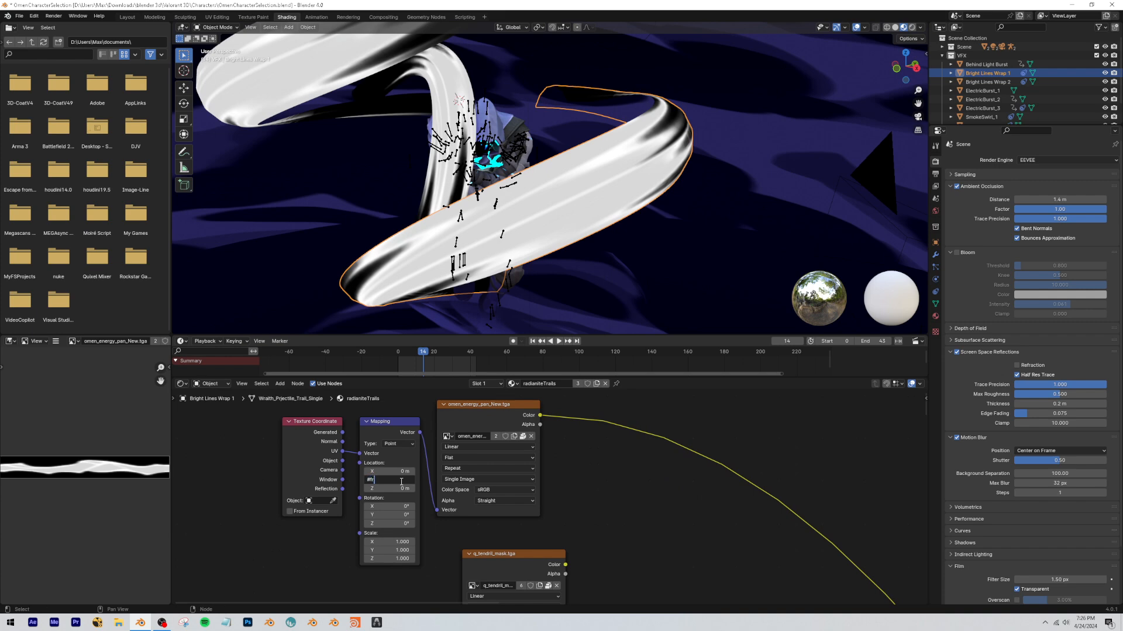
Restore the Mapping node's Y location driver to #frame/9 and play the animation.
key(Return)
key(space)
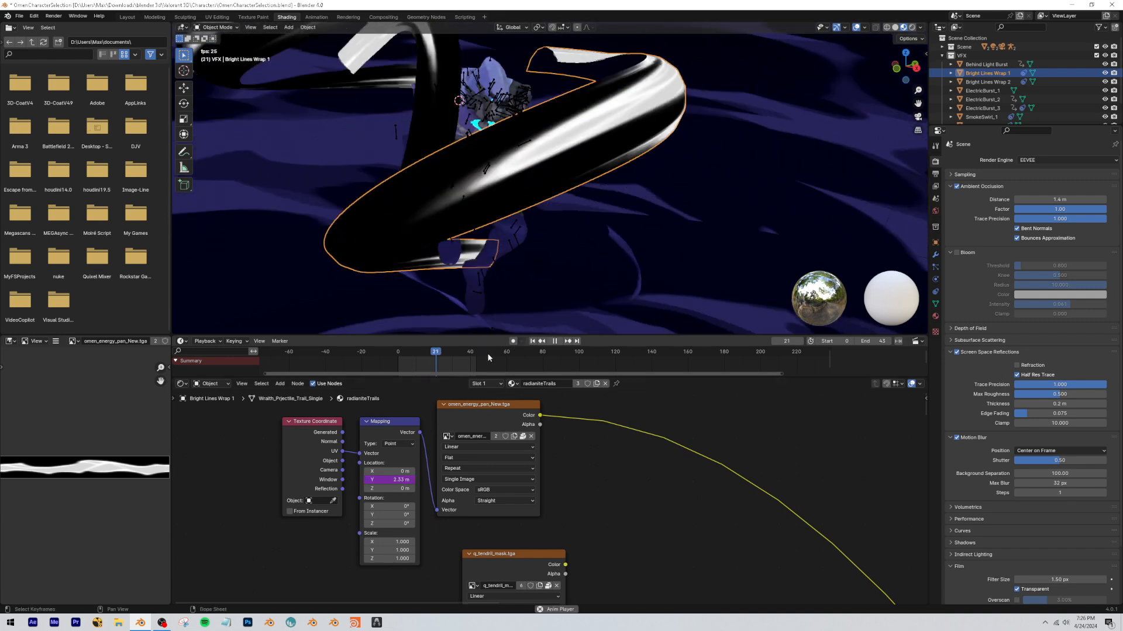
key(space)
Preview the q_tendril_mask.tga texture alone on the trail and adjust its node's position in the tree.
scroll(651, 520, down, 4)
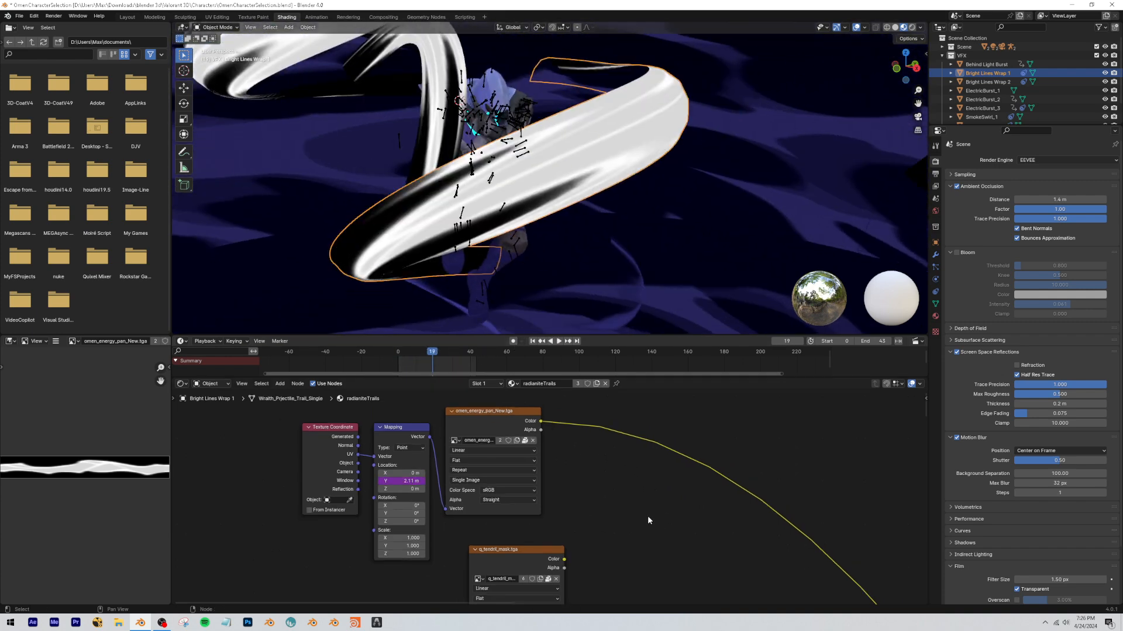
middle_drag(614, 529, 503, 408)
ctrl+shift+click(459, 441)
scroll(515, 486, down, 6)
scroll(486, 393, down, 6)
middle_drag(515, 487, 486, 484)
scroll(479, 413, up, 8)
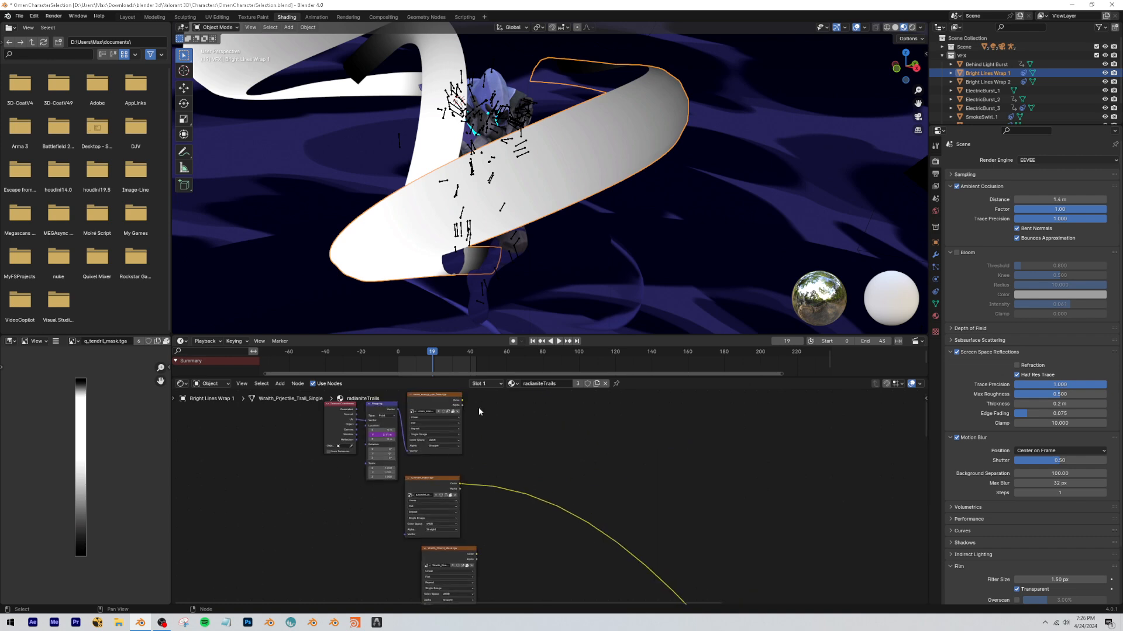
drag(425, 480, 432, 484)
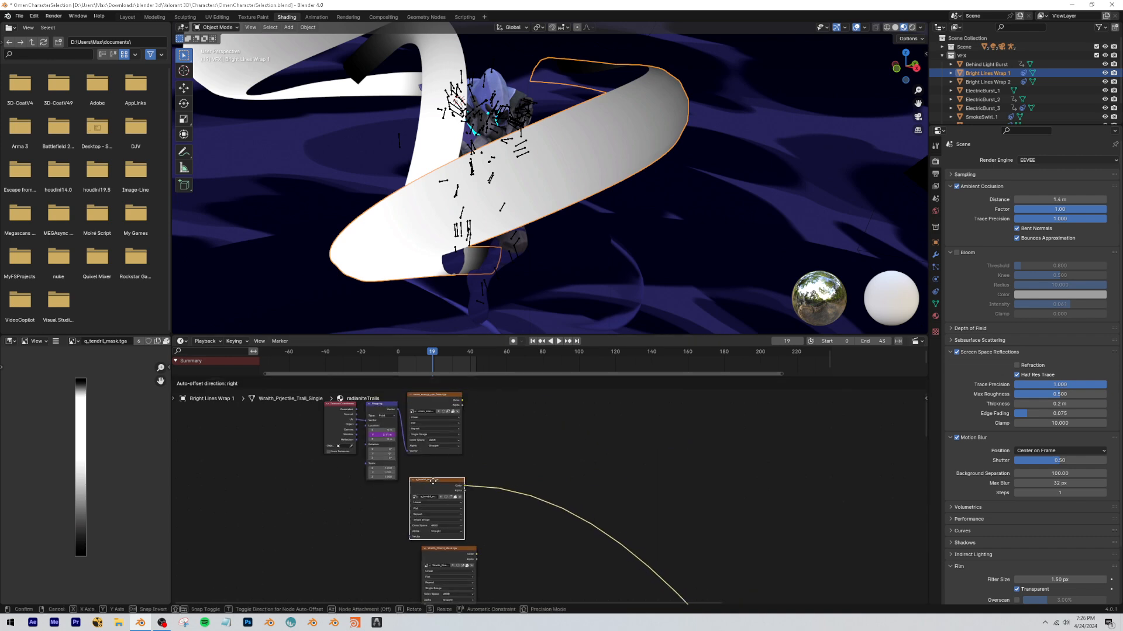
Add a Mix Color node set to Multiply that combines q_tendril_mask.tga with omen_energy_pan_New.tga.
key(shift+a)
click(522, 438)
text(mix)
key(Return)
click(513, 466)
click(523, 481)
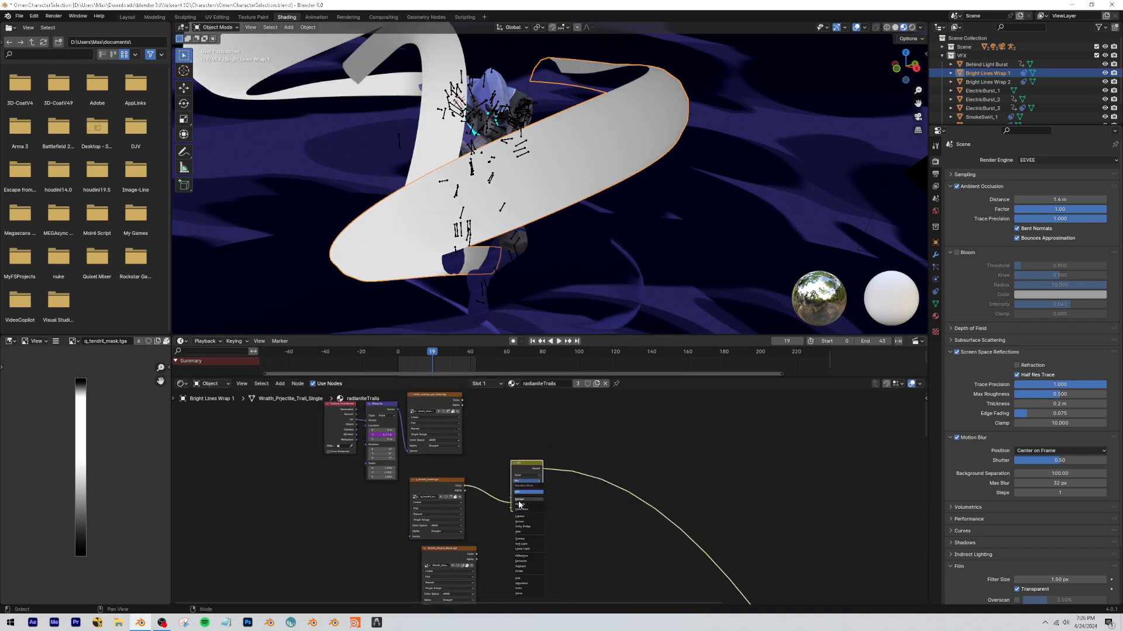
click(519, 504)
drag(462, 402, 512, 507)
drag(528, 466, 514, 414)
Duplicate the Multiply node in series after the first and connect Wraith_Strand_Mask.tga to its second color input.
key(shift+d)
click(579, 416)
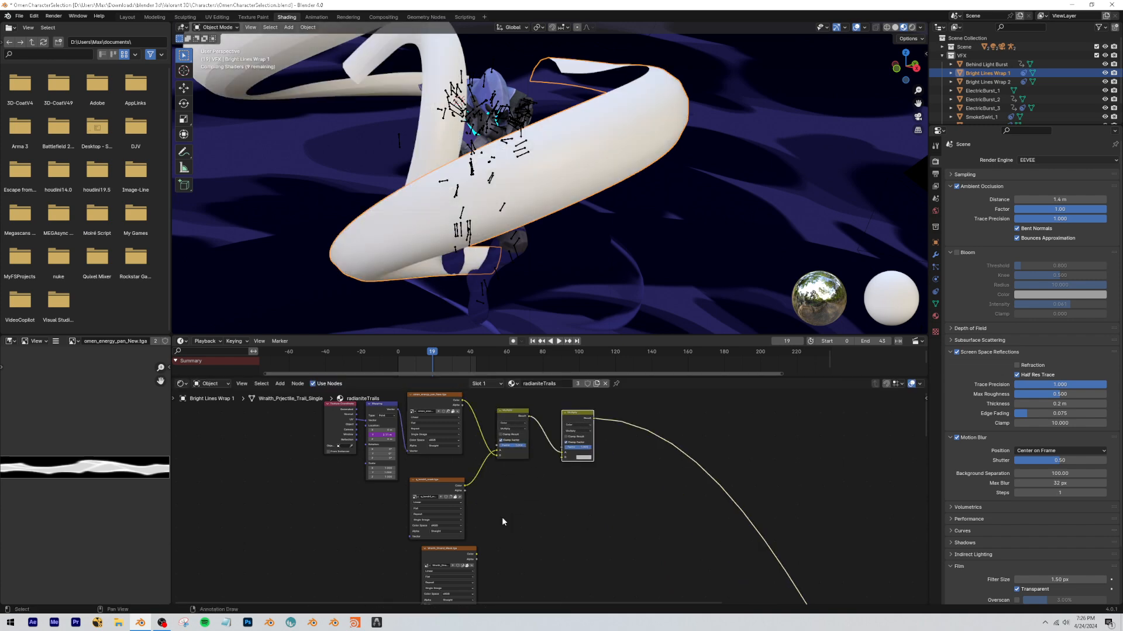
drag(476, 555, 561, 461)
middle_drag(487, 534, 427, 583)
scroll(486, 459, up, 3)
scroll(432, 584, down, 3)
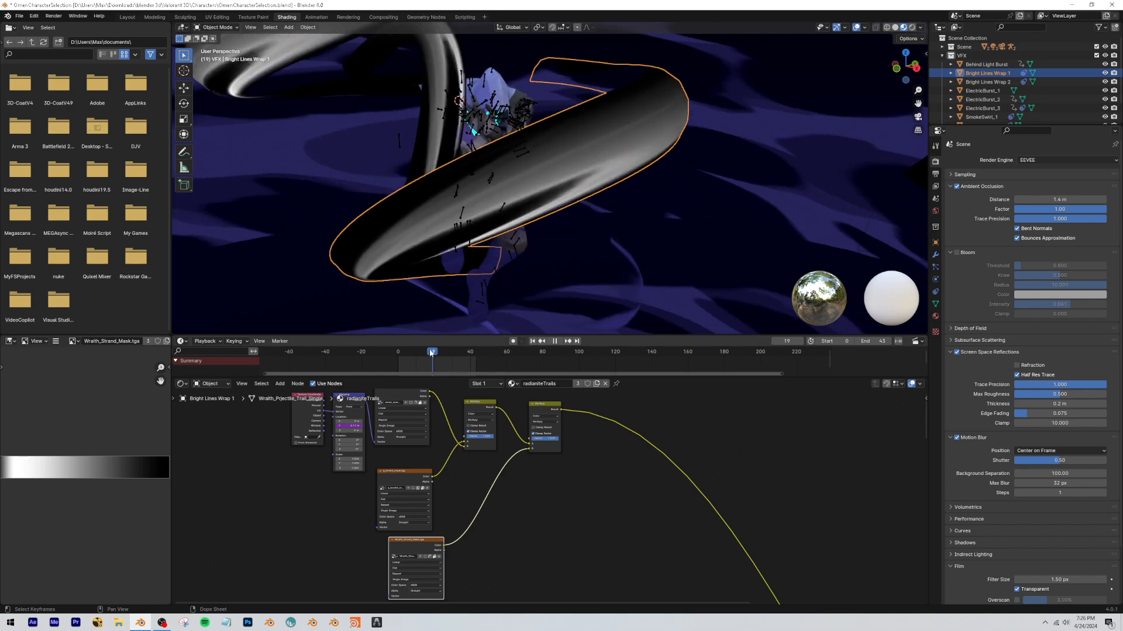
Play and scrub the animation to check the multiplied textures on the trail, and review the full radianiteTrails node tree.
key(space)
key(space)
middle_drag(406, 390, 408, 425)
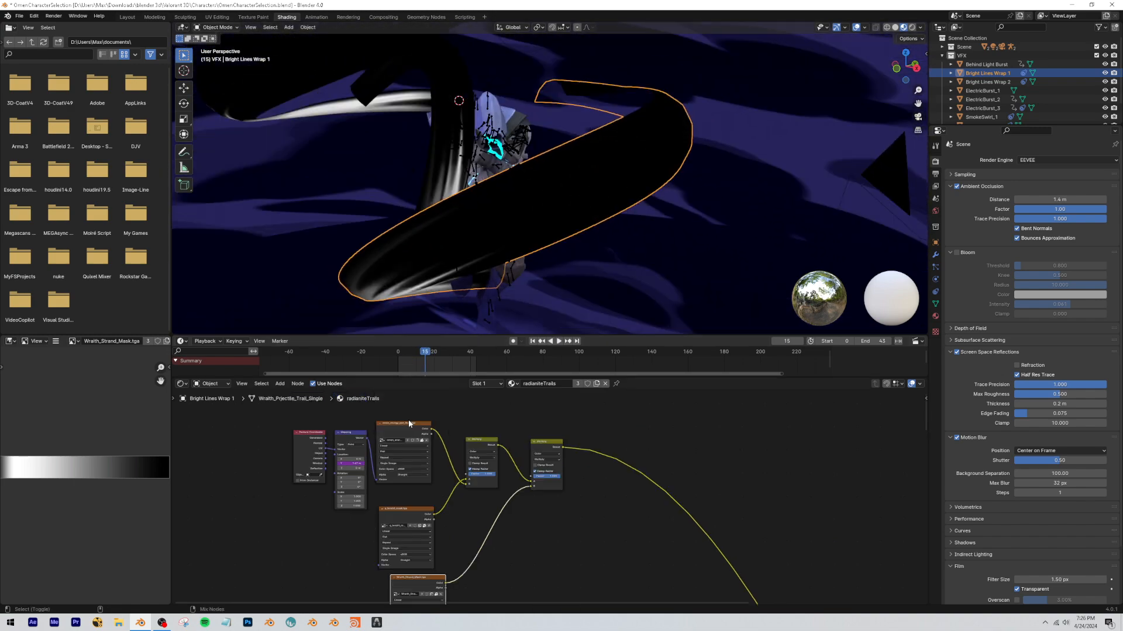
ctrl+shift+click(408, 425)
ctrl+shift+click(546, 448)
key(space)
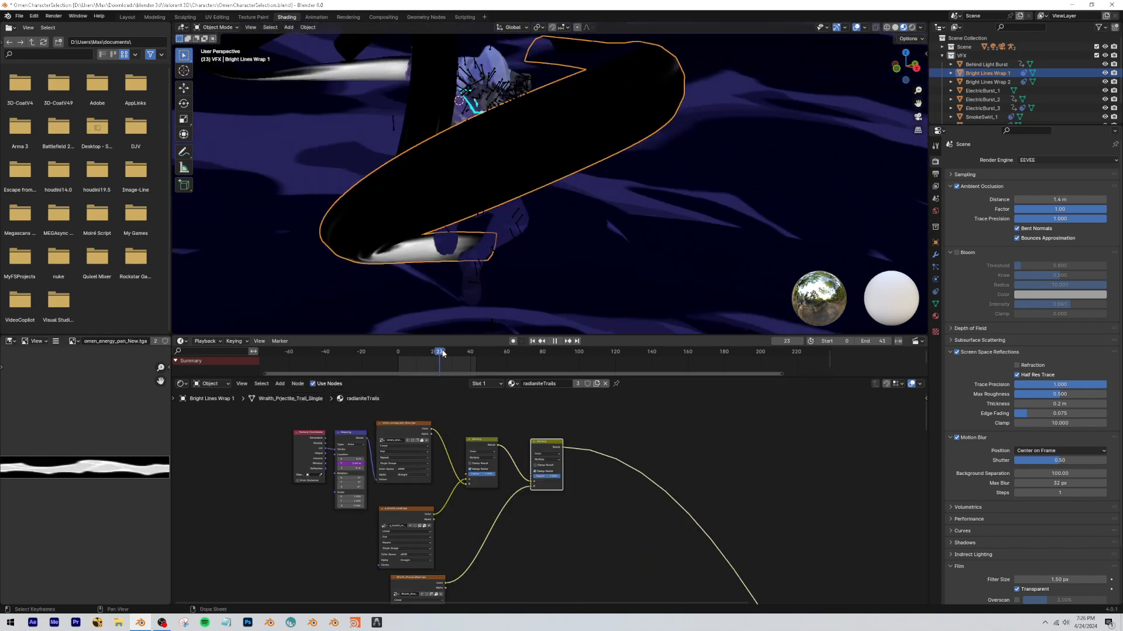
scroll(612, 550, down, 3)
scroll(483, 492, up, 3)
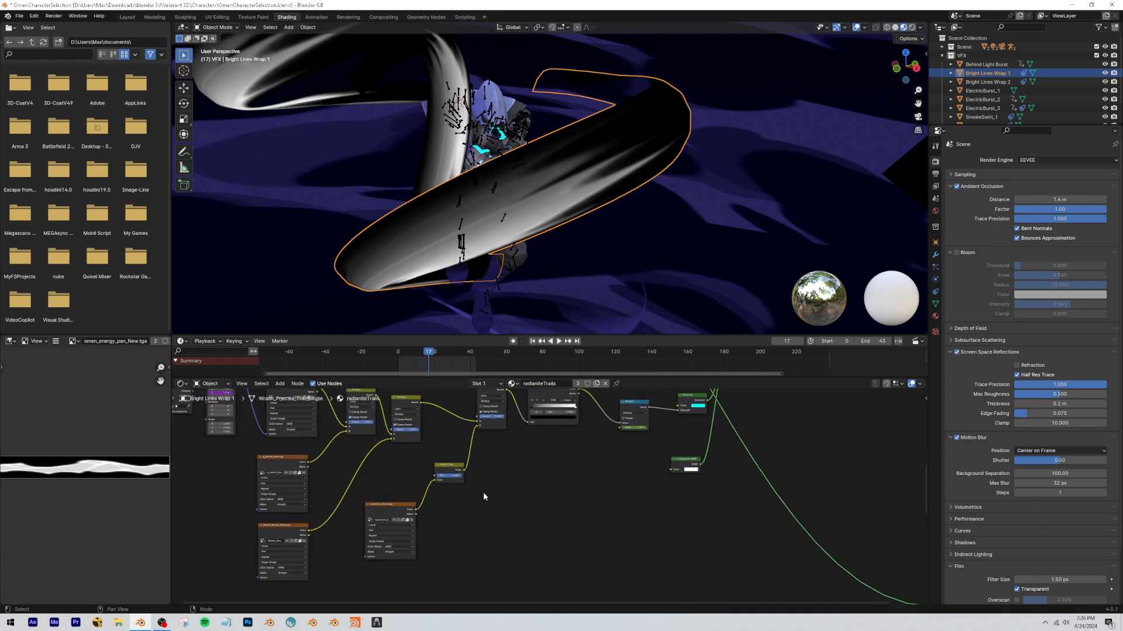
Copy the explosion_beam.tga texture with its Invert Color node from the original node tree into the rebuilt radianiteTrails tree.
scroll(588, 475, up, 2)
scroll(412, 489, up, 2)
click(409, 495)
scroll(549, 497, down, 2)
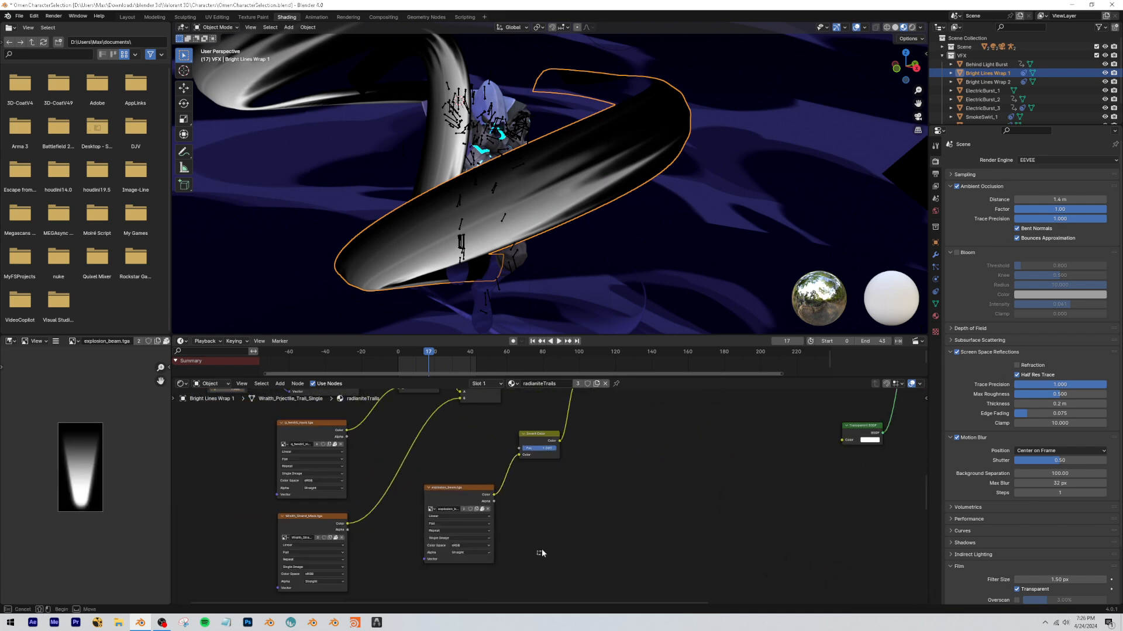
scroll(518, 487, down, 2)
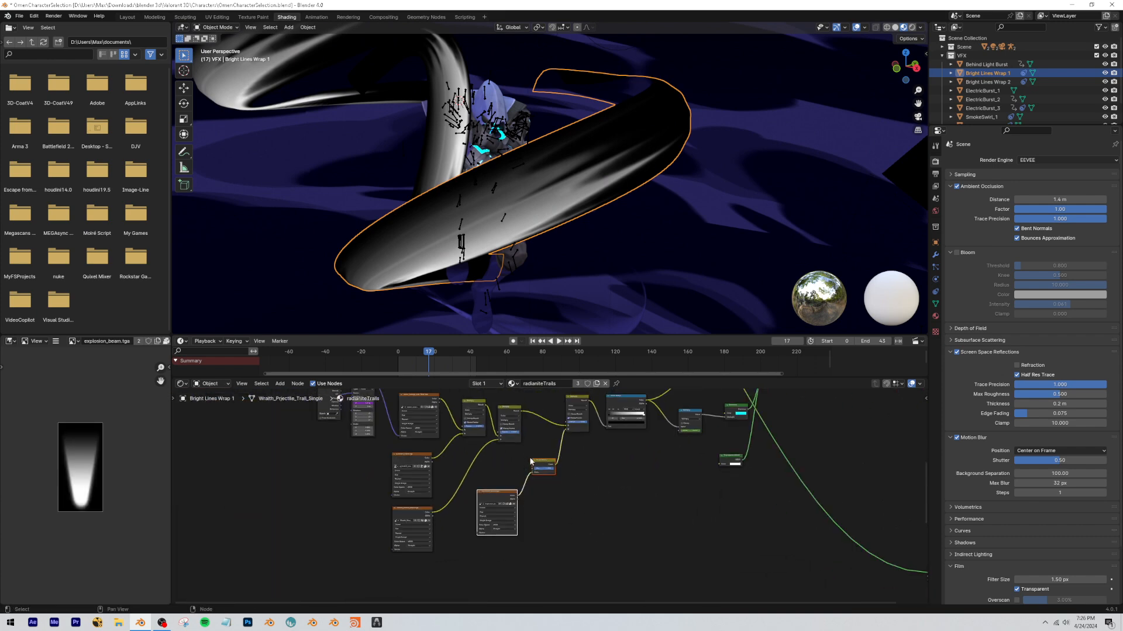
key(ctrl+c)
middle_drag(590, 451, 568, 602)
scroll(521, 514, up, 1)
key(ctrl+v)
key(g)
click(518, 470)
click(610, 537)
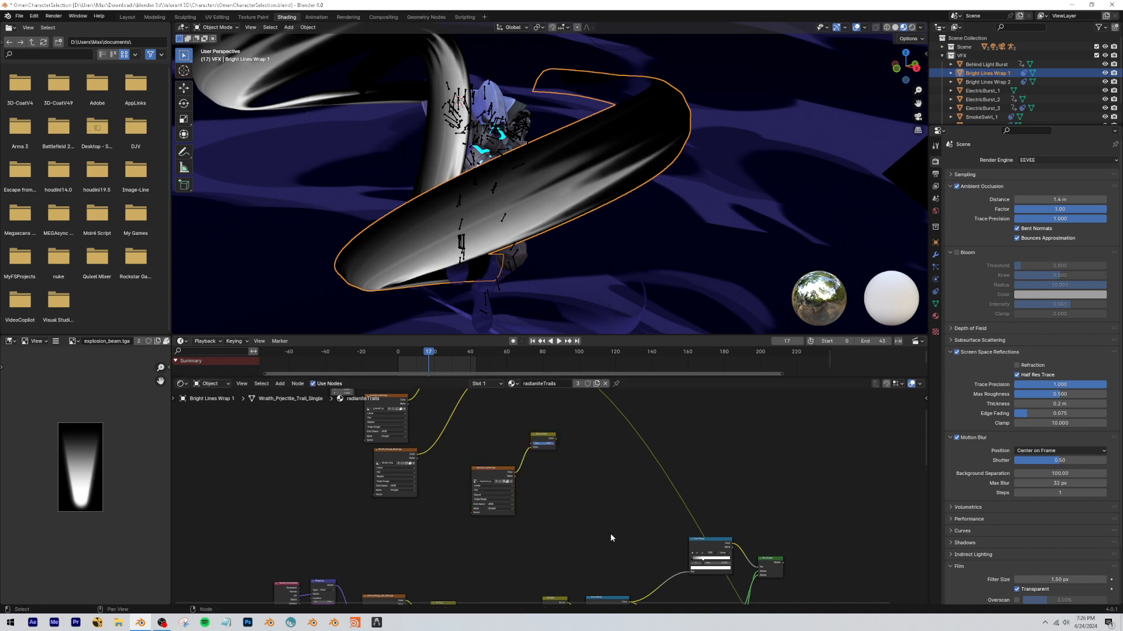
Duplicate the Multiply node as a third one, placed in series after the second so it feeds the first color input.
middle_drag(611, 536, 584, 462)
middle_drag(517, 411, 502, 488)
scroll(503, 516, down, 6)
mouse_move(490, 408)
middle_down()
mouse_move(488, 456)
mouse_move(525, 449)
middle_up()
key(shift+d)
click(530, 462)
scroll(529, 483, up, 2)
Preview the explosion_beam.tga texture and its inverted version on the trail, scrubbing the timeline.
ctrl+shift+click(440, 540)
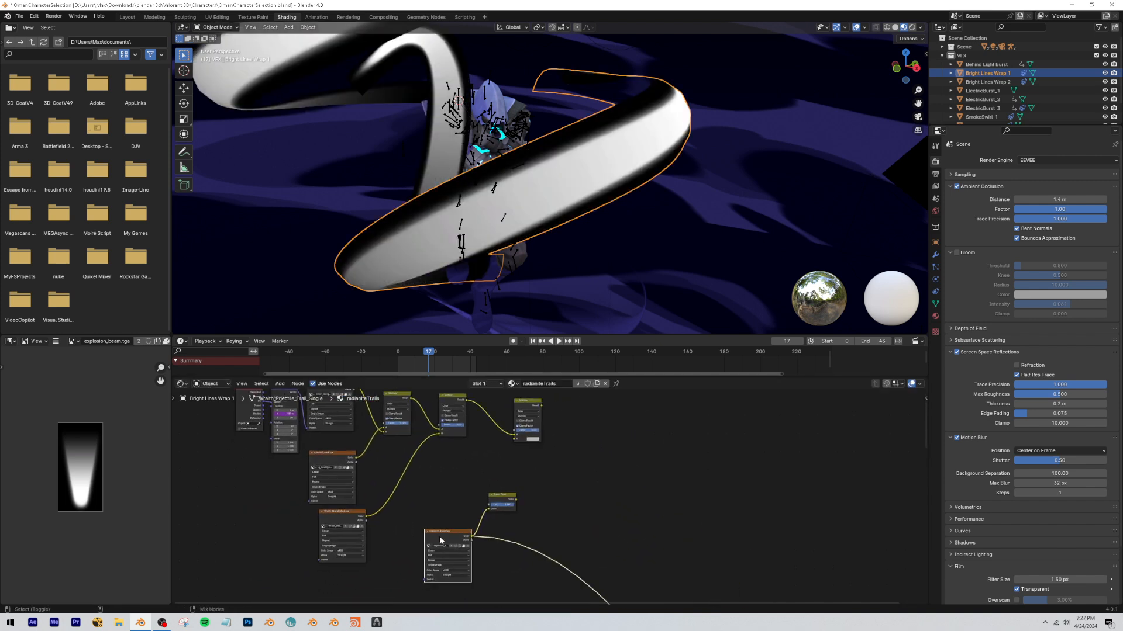
ctrl+shift+click(498, 503)
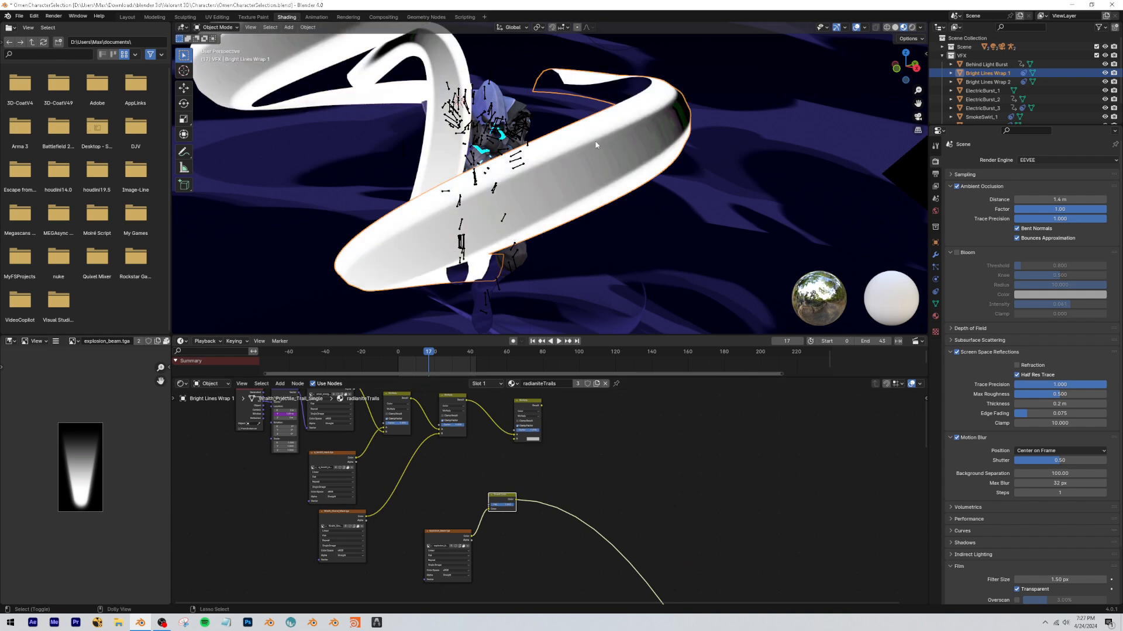
drag(459, 353, 429, 353)
Connect the Invert Color output to the third Multiply node's second color input and play the animation to check the trail.
scroll(515, 512, up, 2)
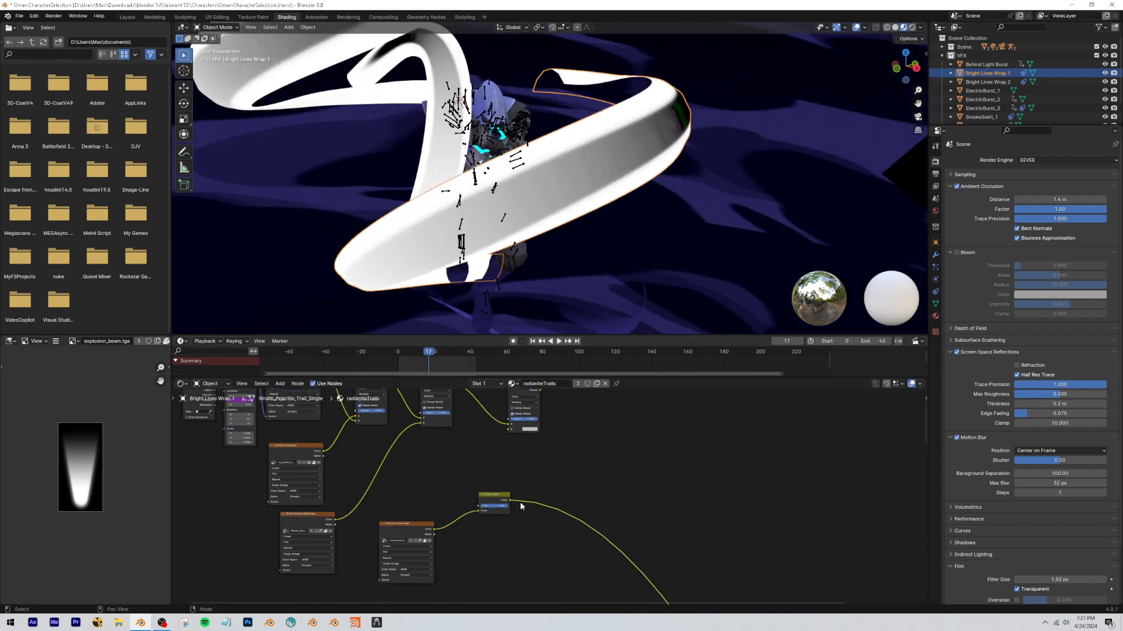
drag(502, 417, 520, 431)
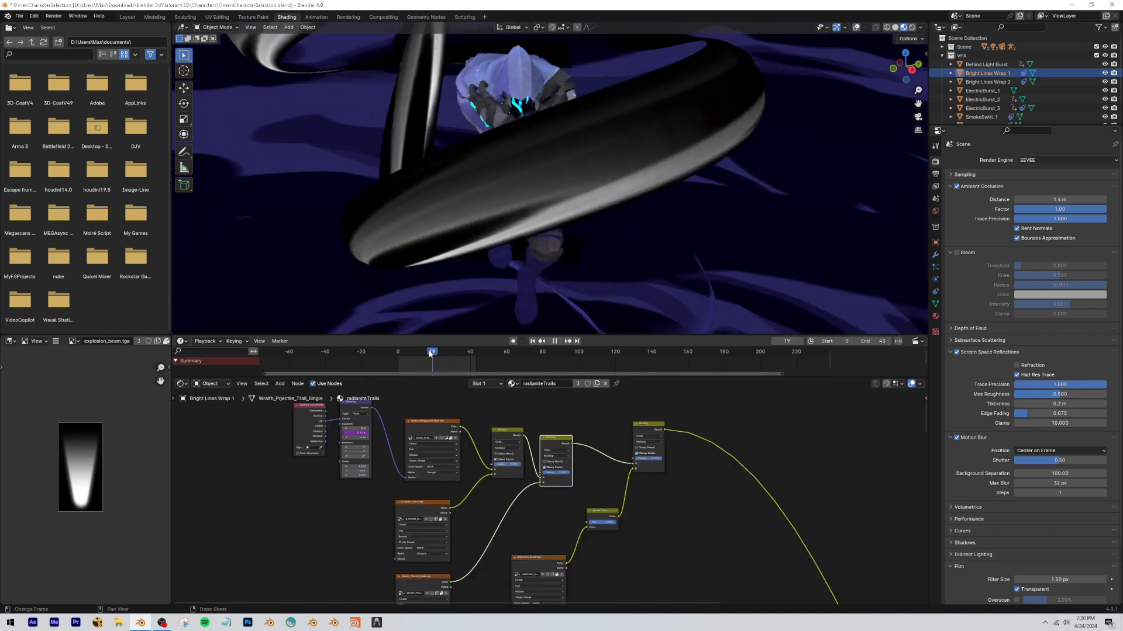
scroll(553, 494, down, 3)
key(space)
Preview the original tree's Color Ramp on the trail and examine how it feeds the Emission strength and Mix Shader factor.
scroll(541, 493, up, 6)
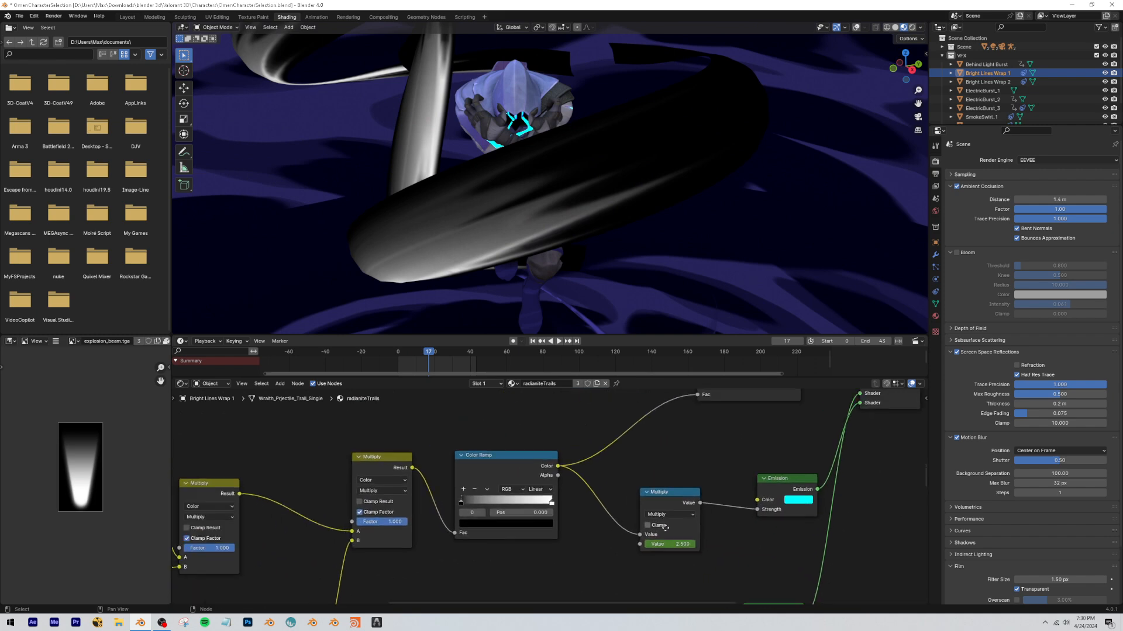
scroll(537, 489, up, 4)
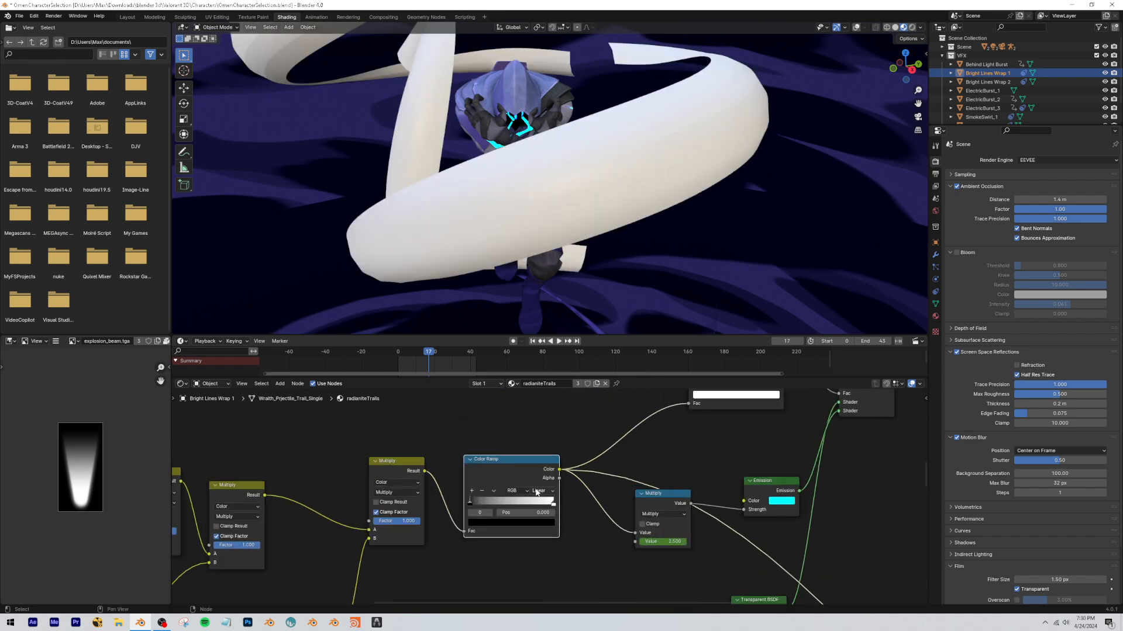
click(504, 472)
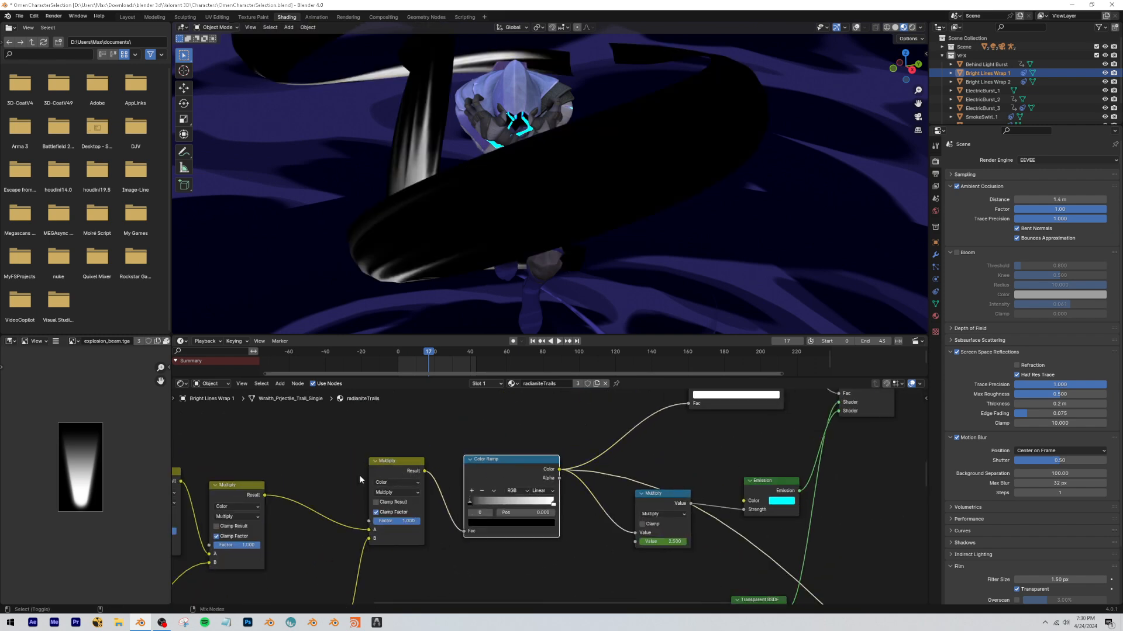
scroll(507, 437, down, 3)
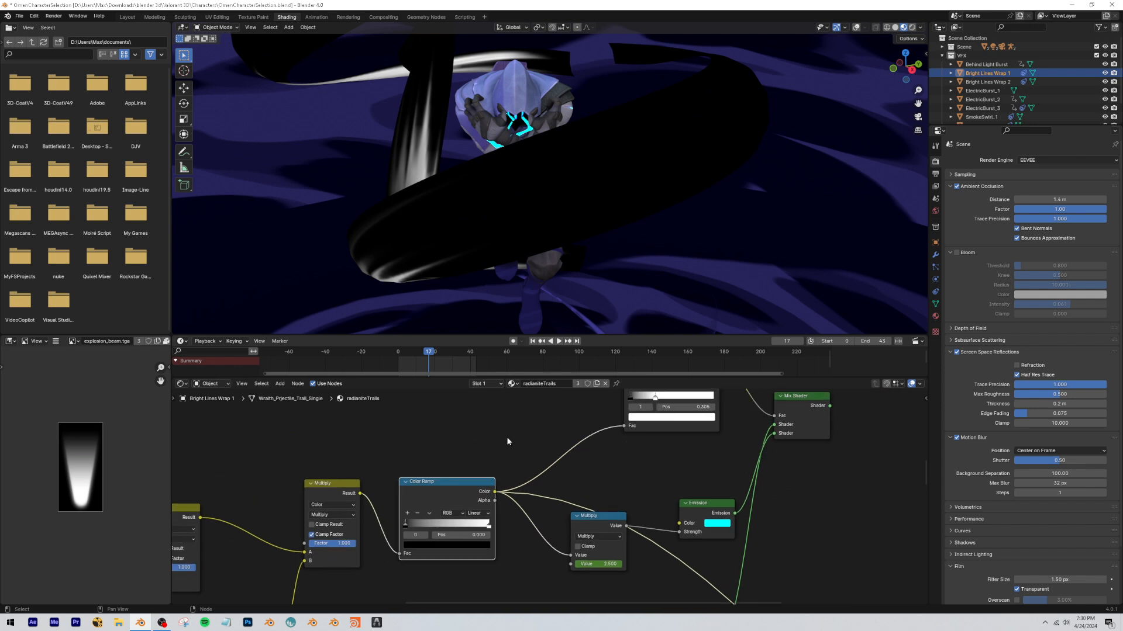
drag(742, 545, 867, 524)
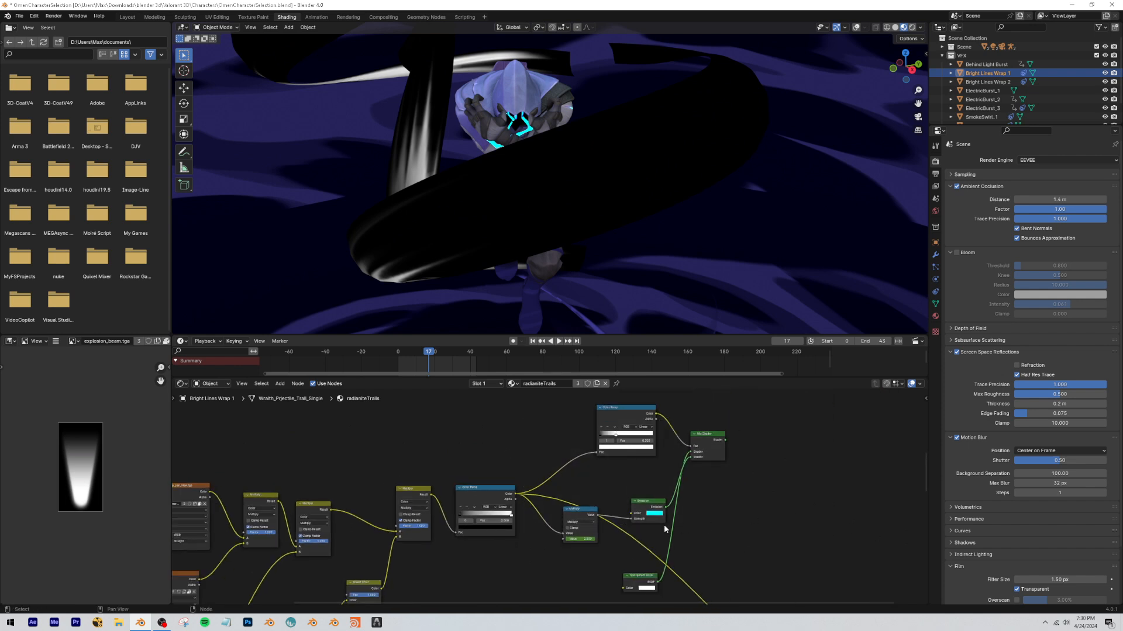
scroll(666, 527, up, 4)
Add a Color Ramp node after the third Multiply node in the rebuilt tree and feed it the multiplied result.
middle_drag(678, 525, 446, 451)
scroll(569, 545, down, 2)
key(shift+a)
text(co)
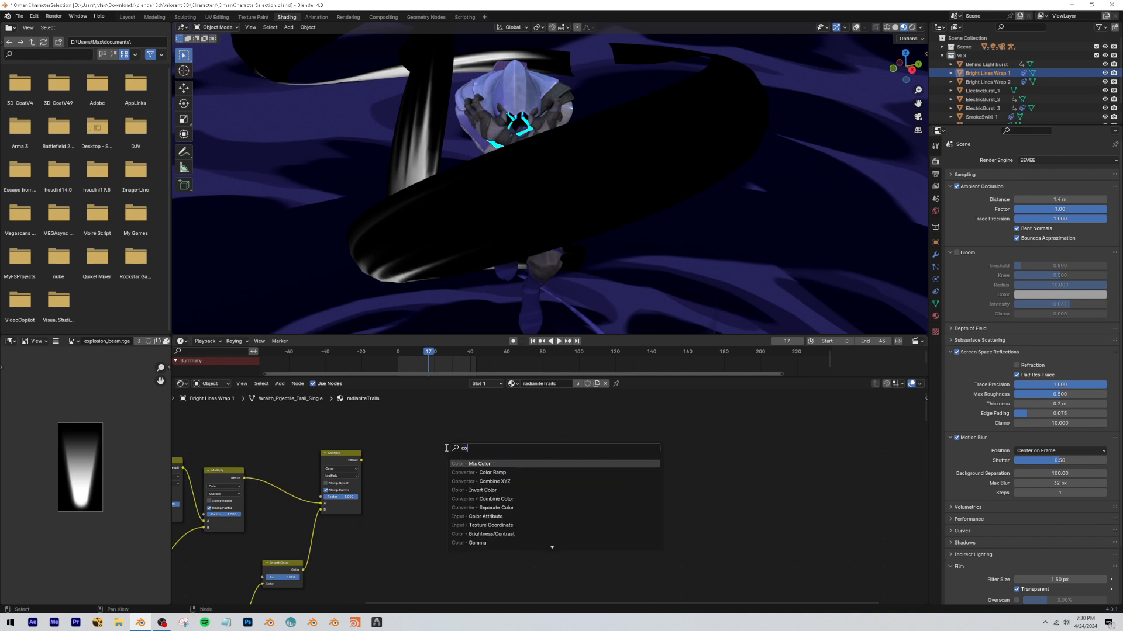
text(la)
key(Return)
key(Escape)
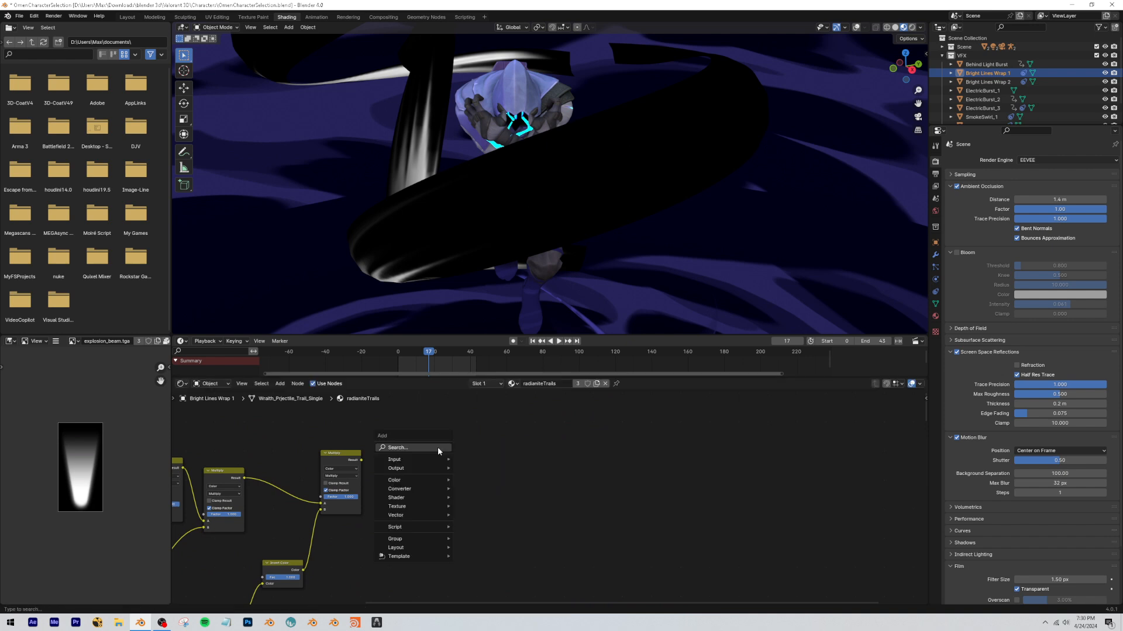
text(ramp)
key(Return)
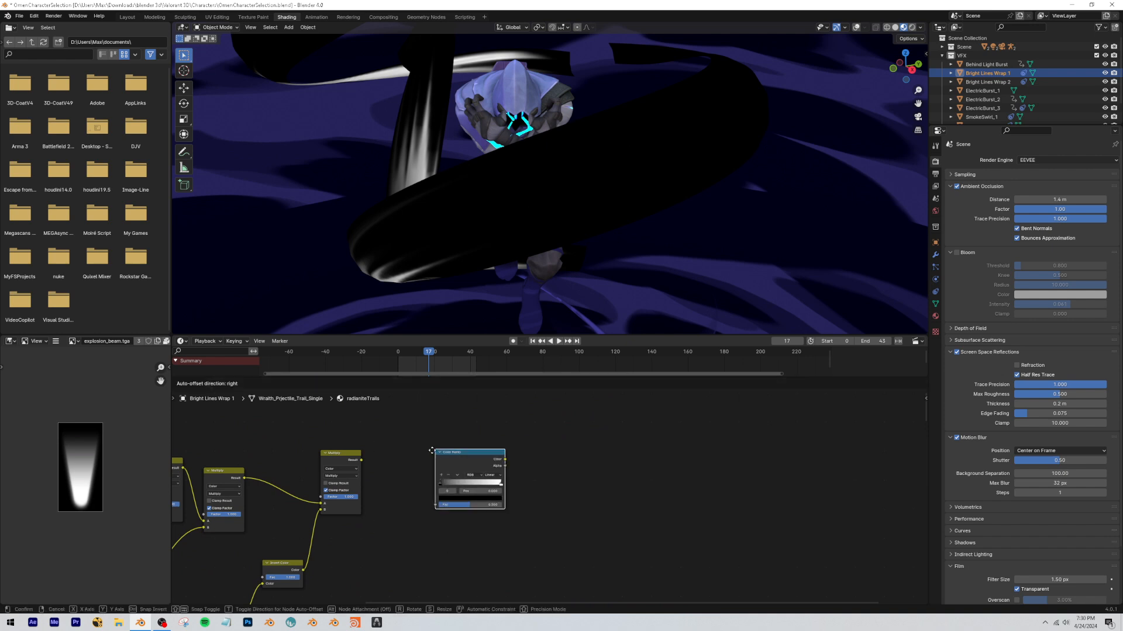
click(399, 447)
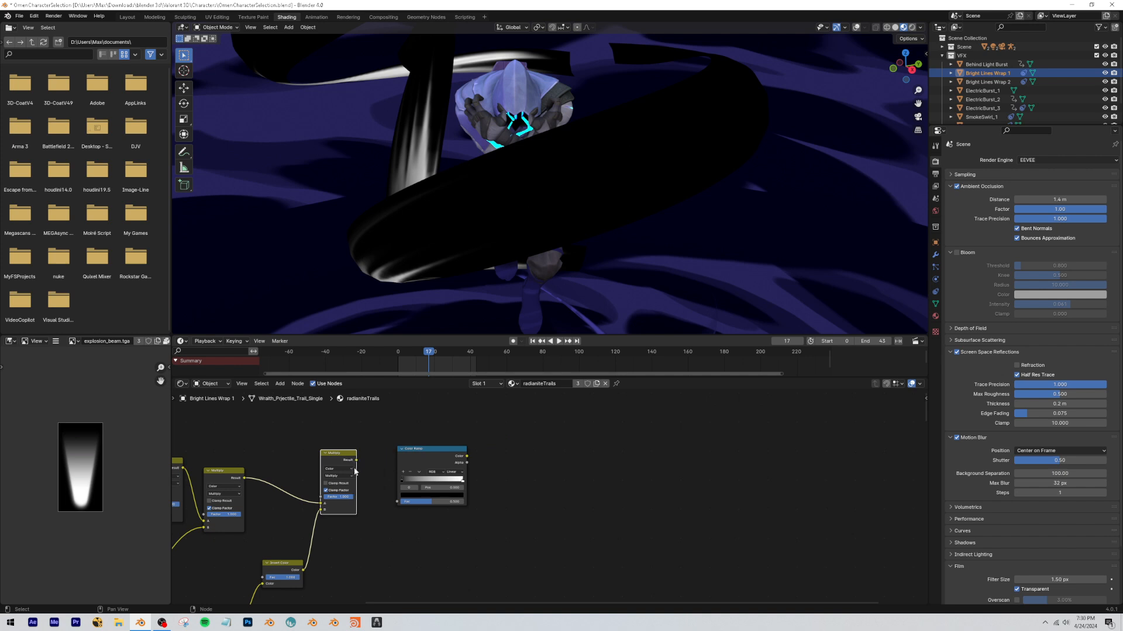
ctrl+shift+click(425, 464)
drag(426, 462, 351, 463)
Add a Mix Shader to the output and an Emission shader between the Color Ramp and its first shader input.
key(shift+a)
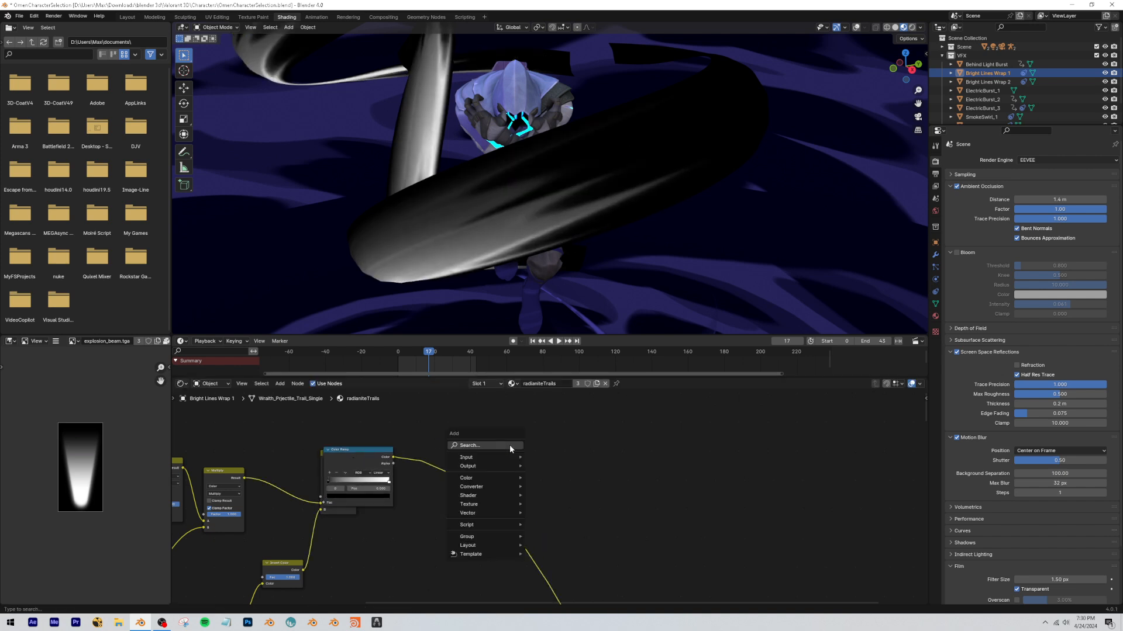
text(mix sha)
key(Return)
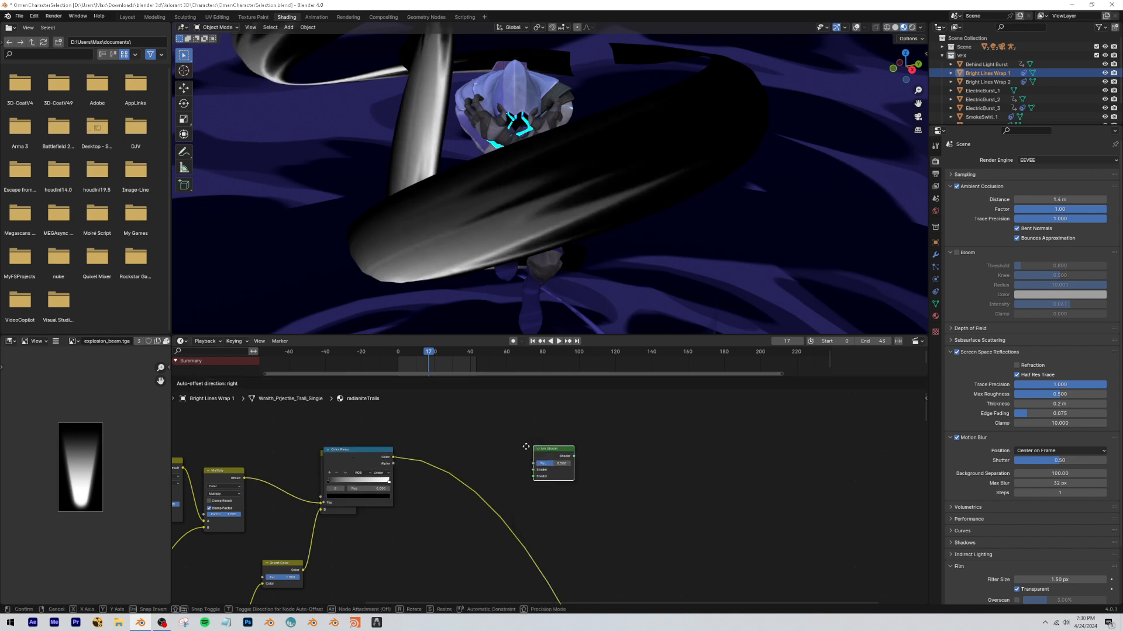
click(483, 478)
drag(379, 462, 422, 467)
key(shift+a)
text(e)
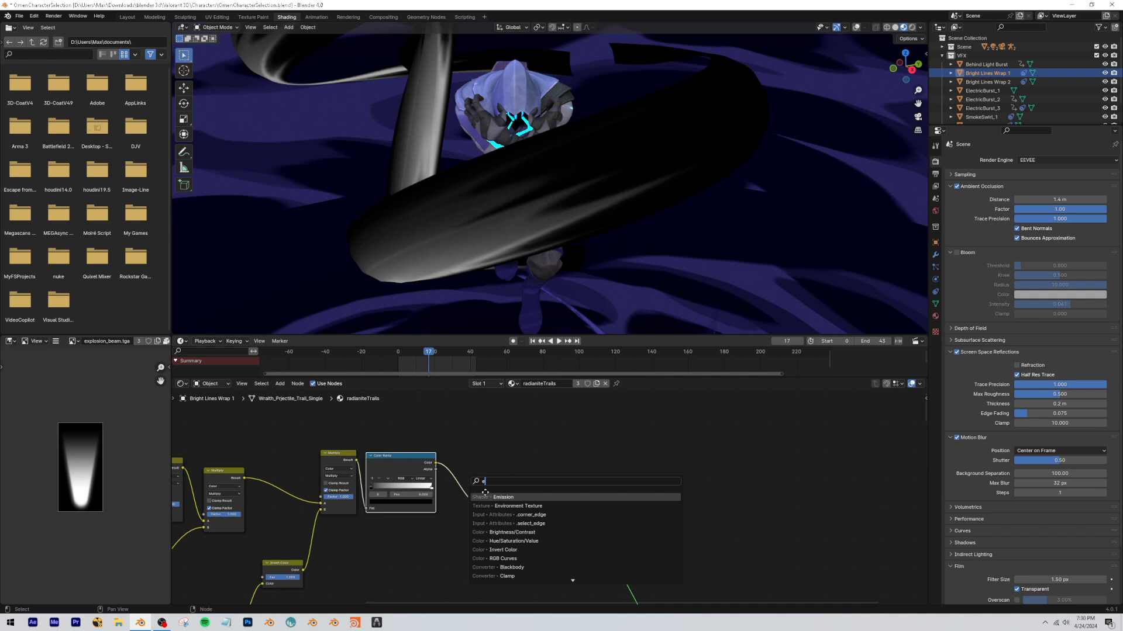
key(Escape)
drag(508, 485, 542, 484)
Add a Transparent BSDF to the Mix Shader's second shader input and check the material's blend settings and the trail's transparency.
key(shift+a)
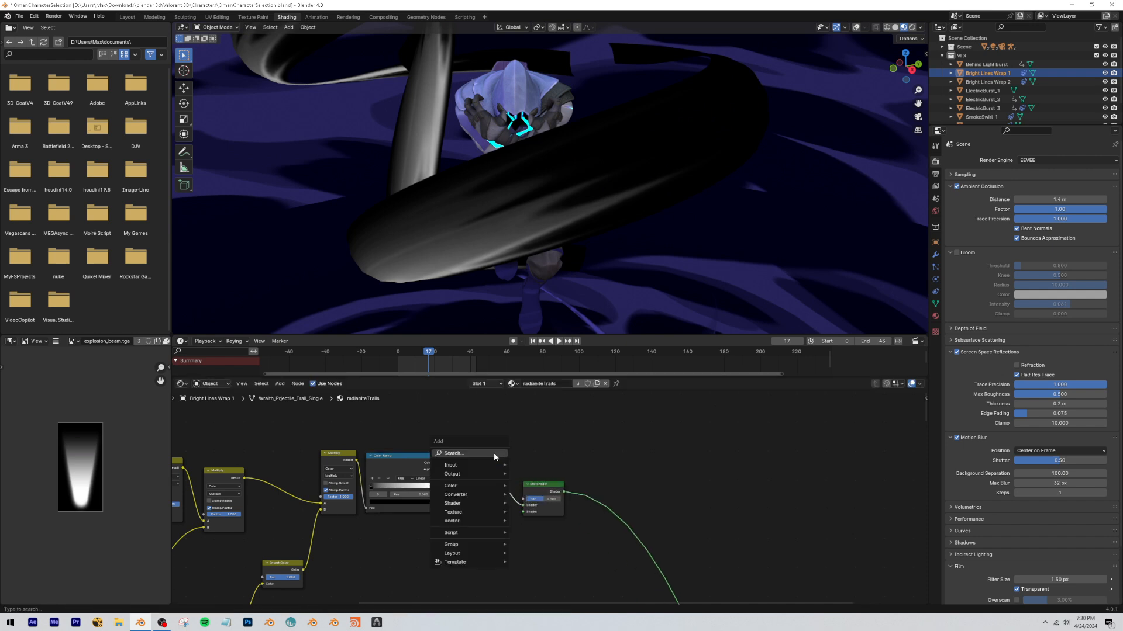
text(transp)
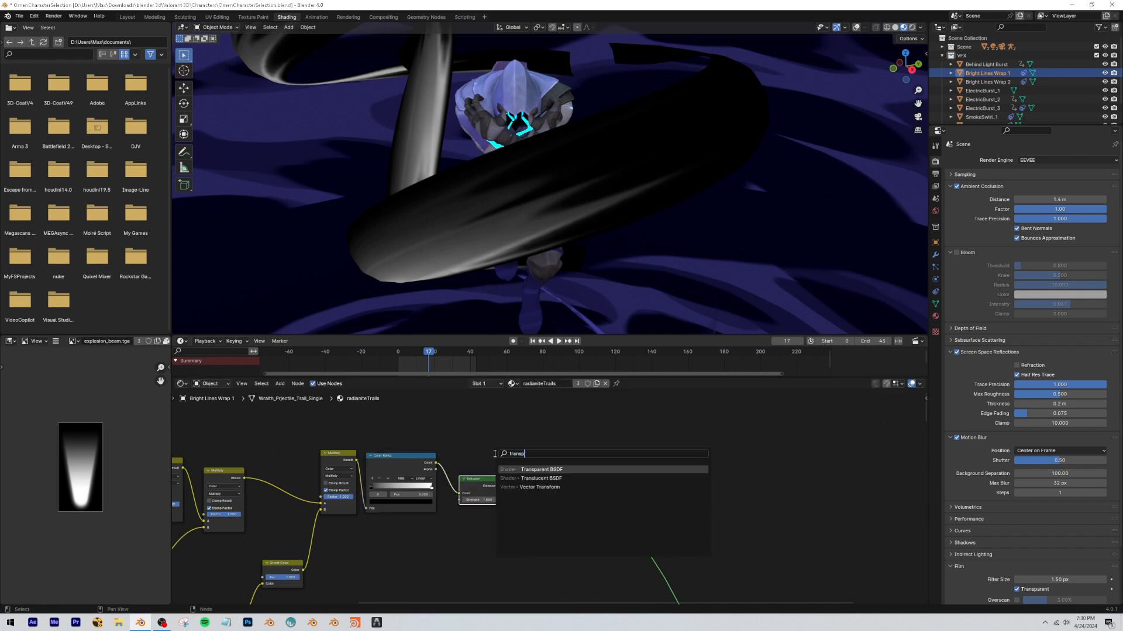
key(Return)
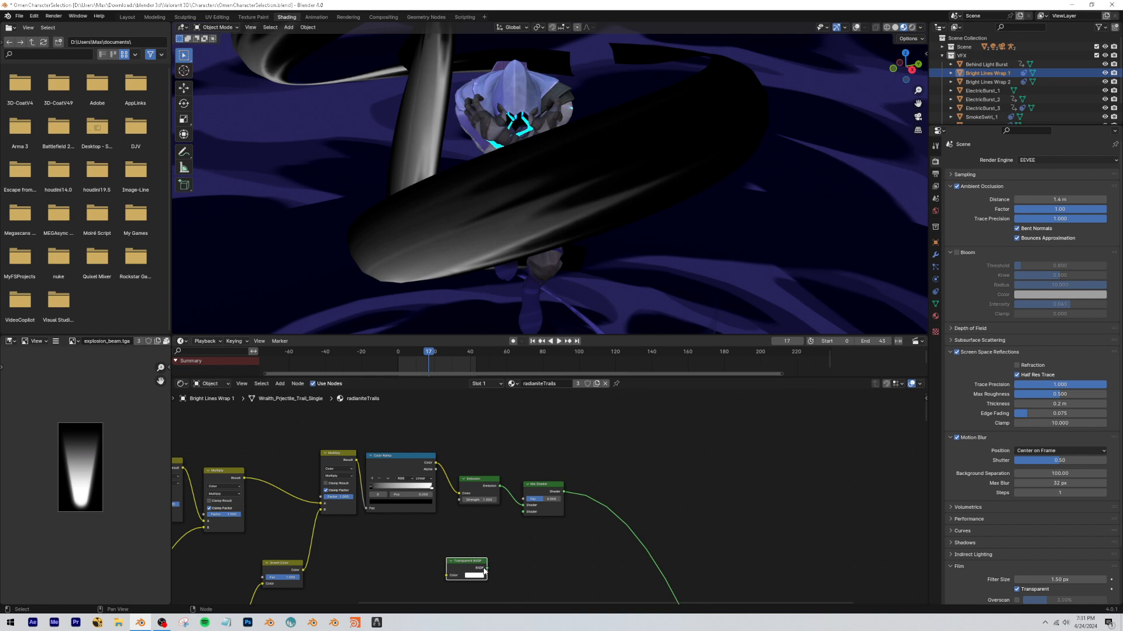
click(936, 316)
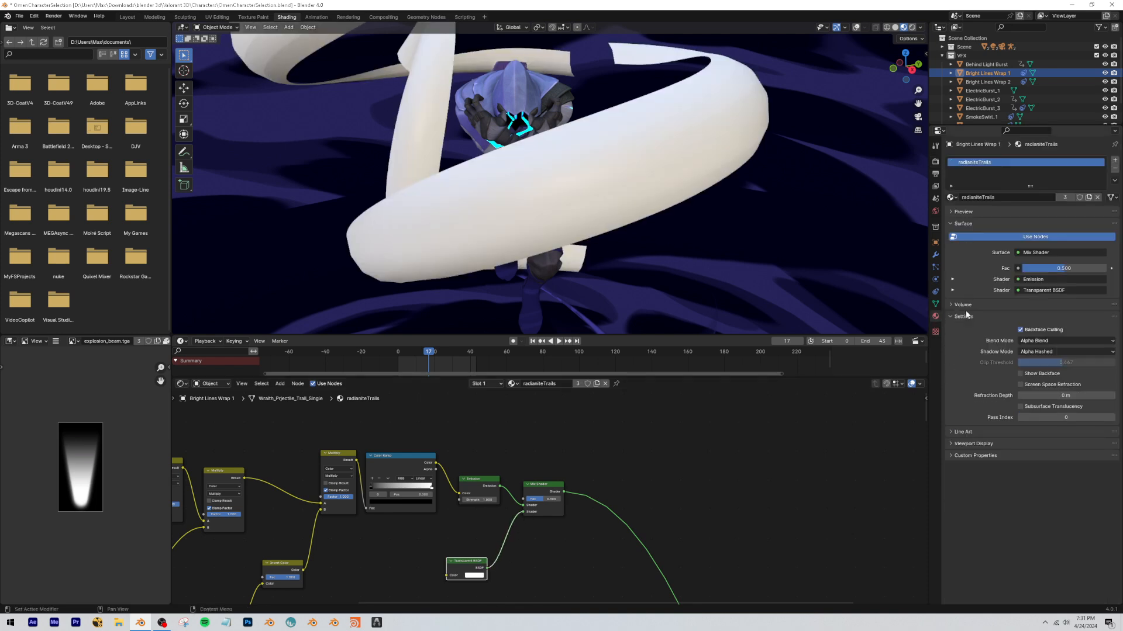
scroll(585, 132, down, 2)
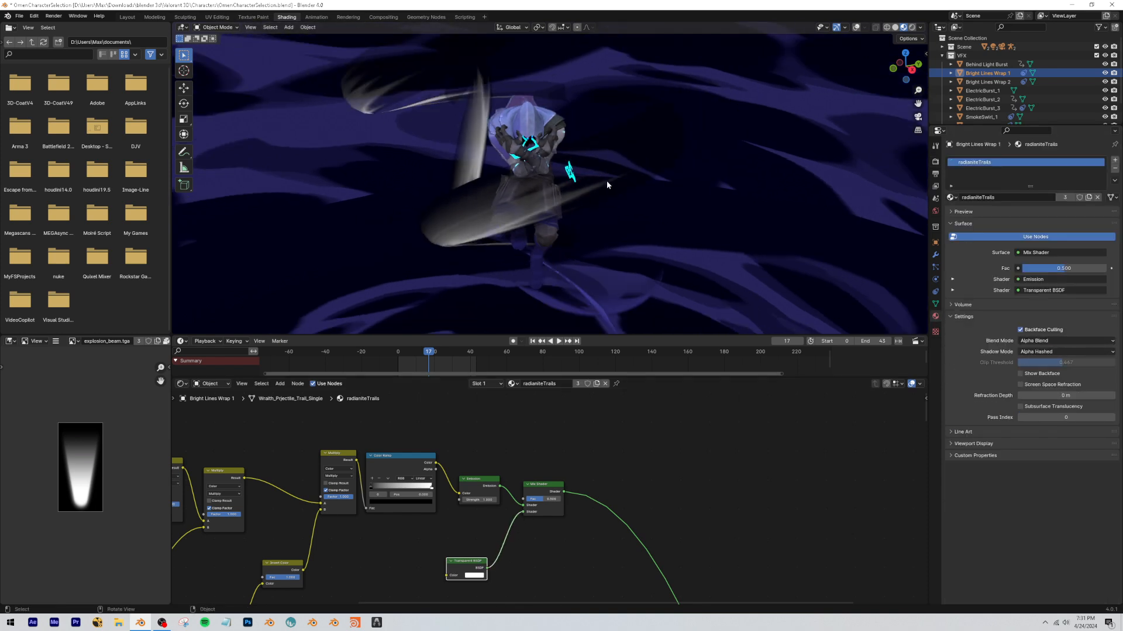
middle_drag(416, 463, 435, 462)
drag(608, 185, 426, 159)
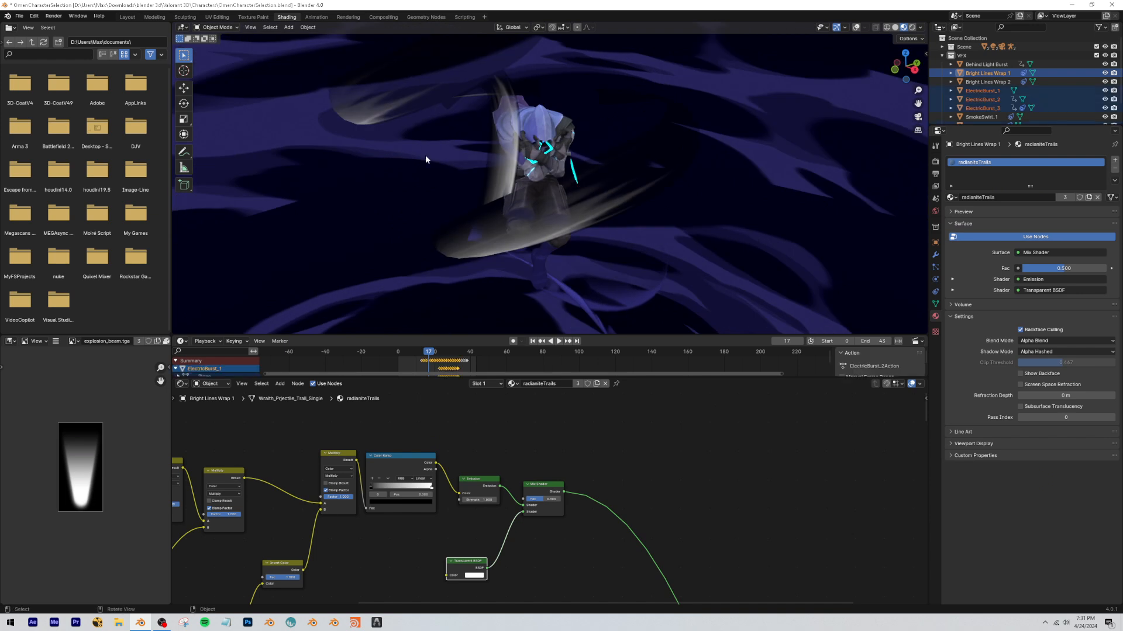
Add a second Color Ramp from the first ramp's color into the Mix Shader factor, swap its stops and set black to 0.109.
scroll(445, 450, up, 2)
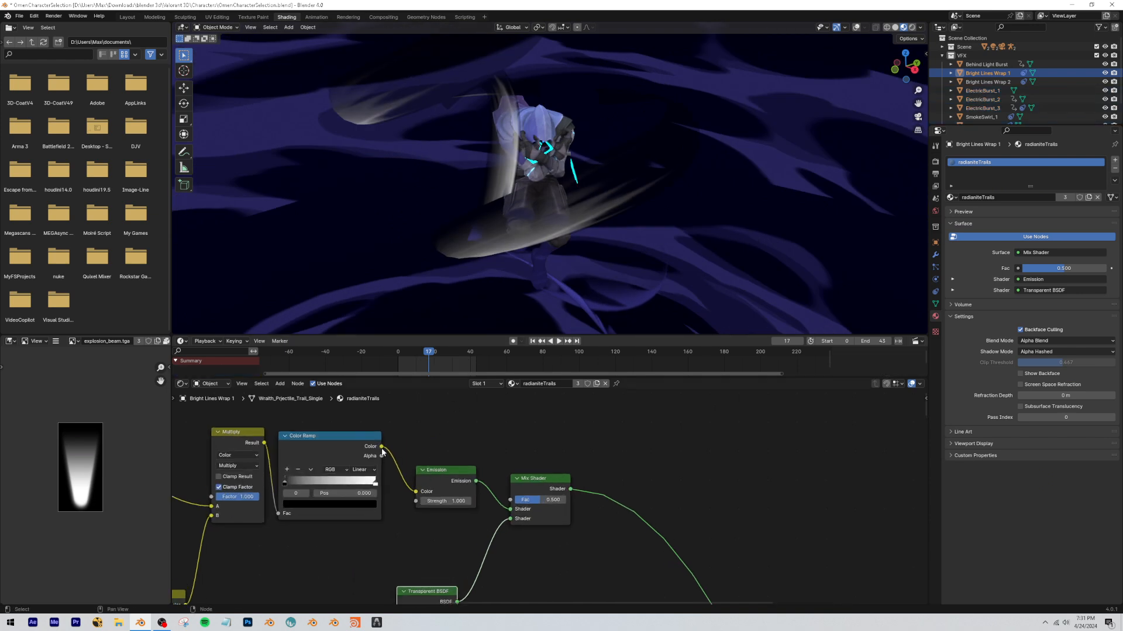
drag(429, 393, 424, 432)
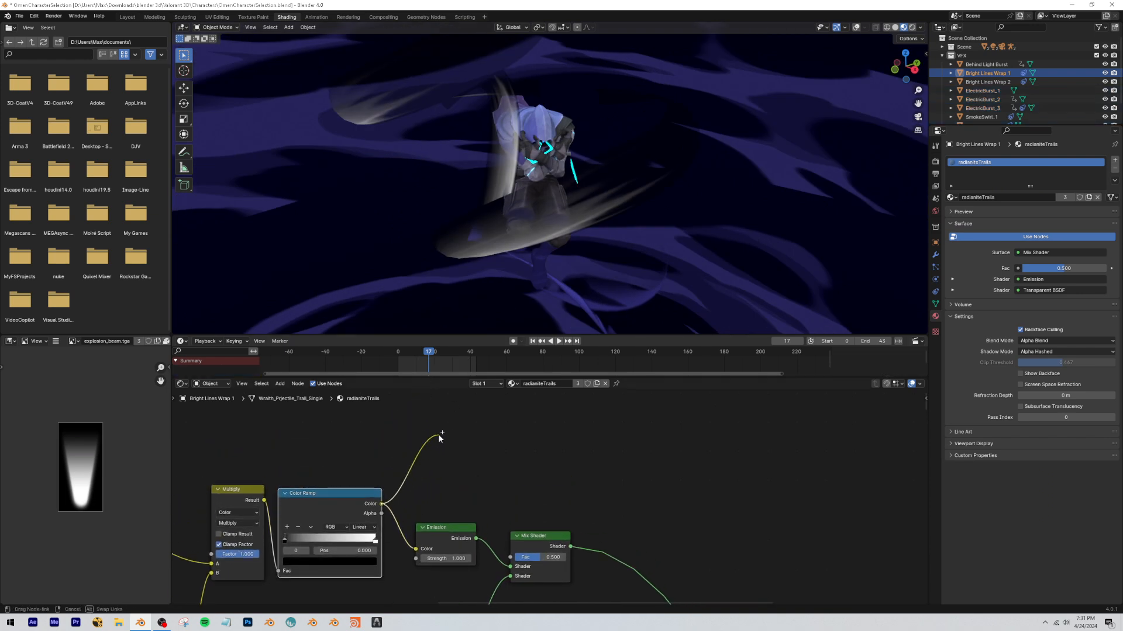
key(Return)
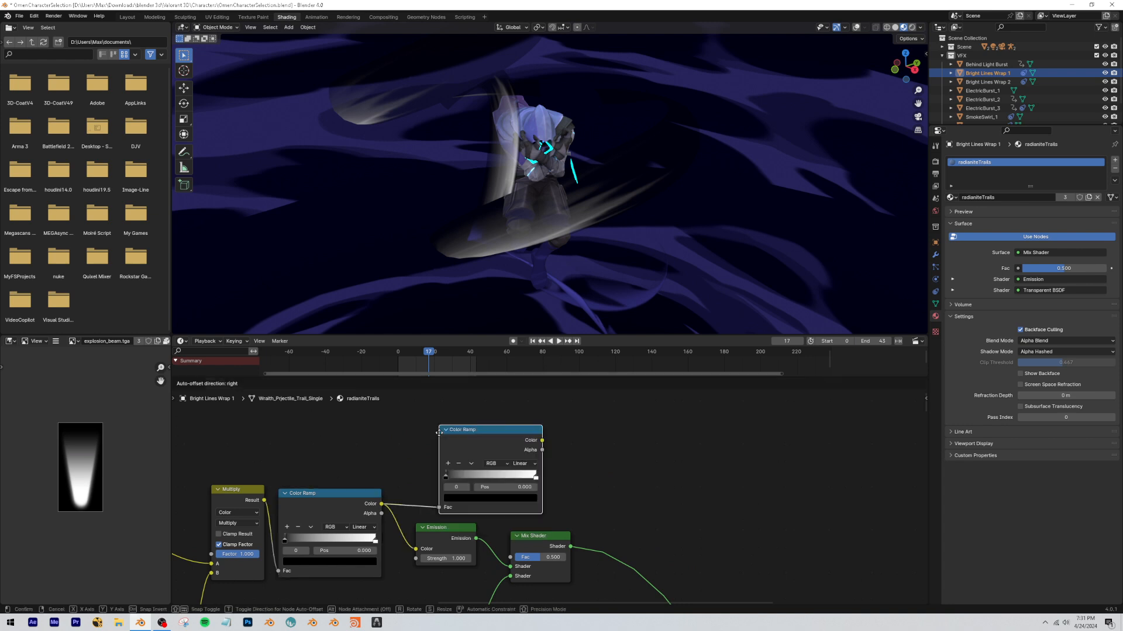
drag(512, 559, 511, 557)
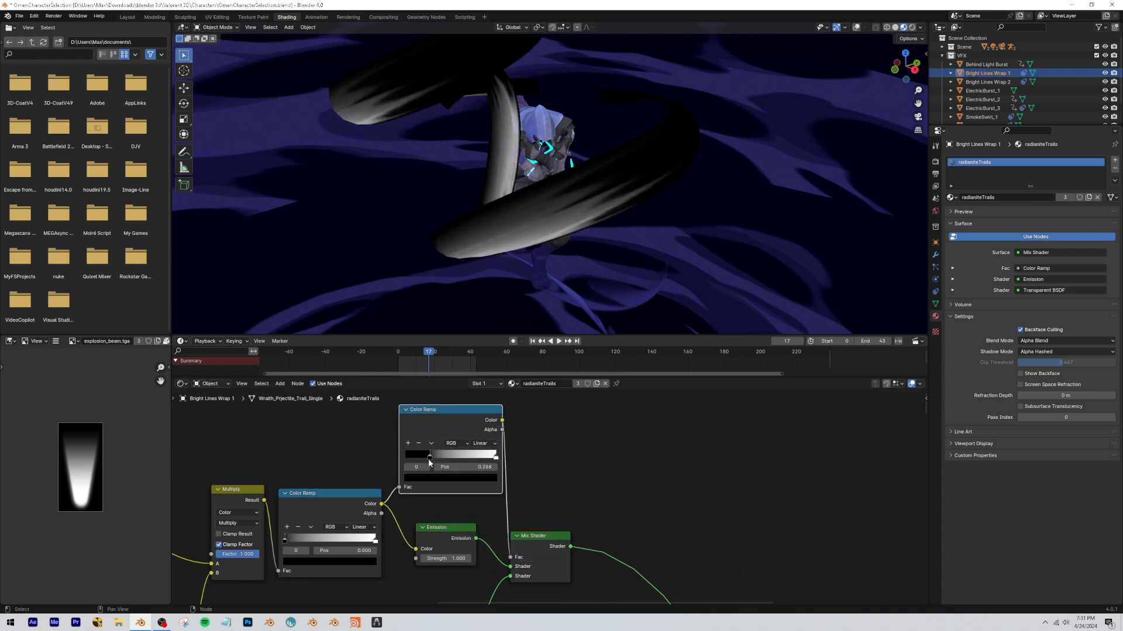
drag(454, 460, 413, 458)
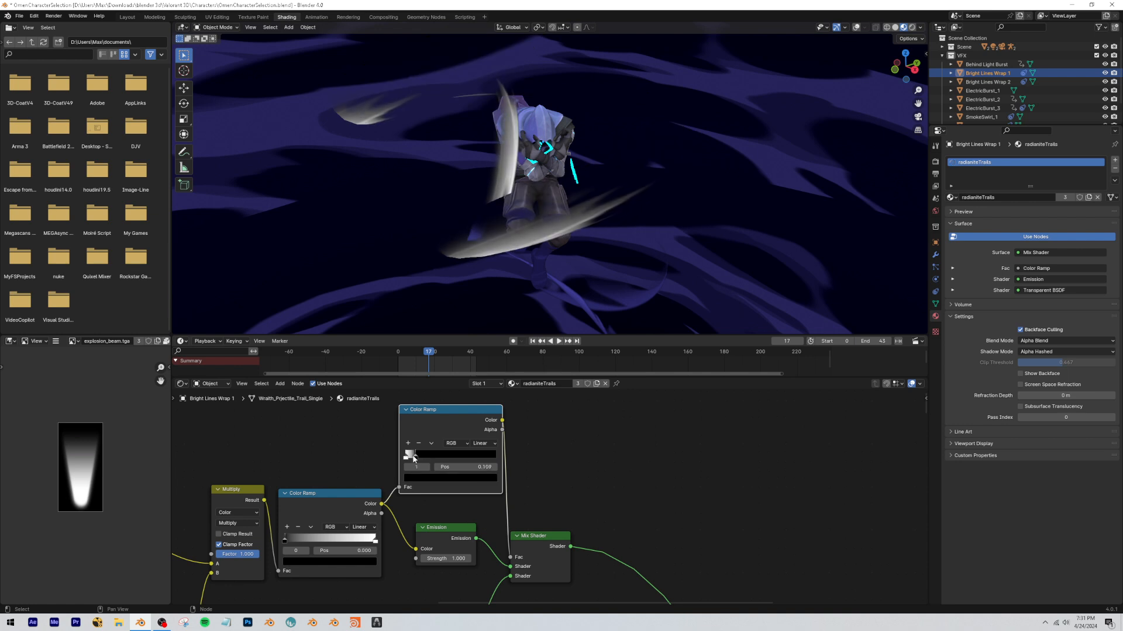
Move the black stop of the Color Ramp driving the Mix Shader factor to position 0.241.
scroll(550, 507, down, 8)
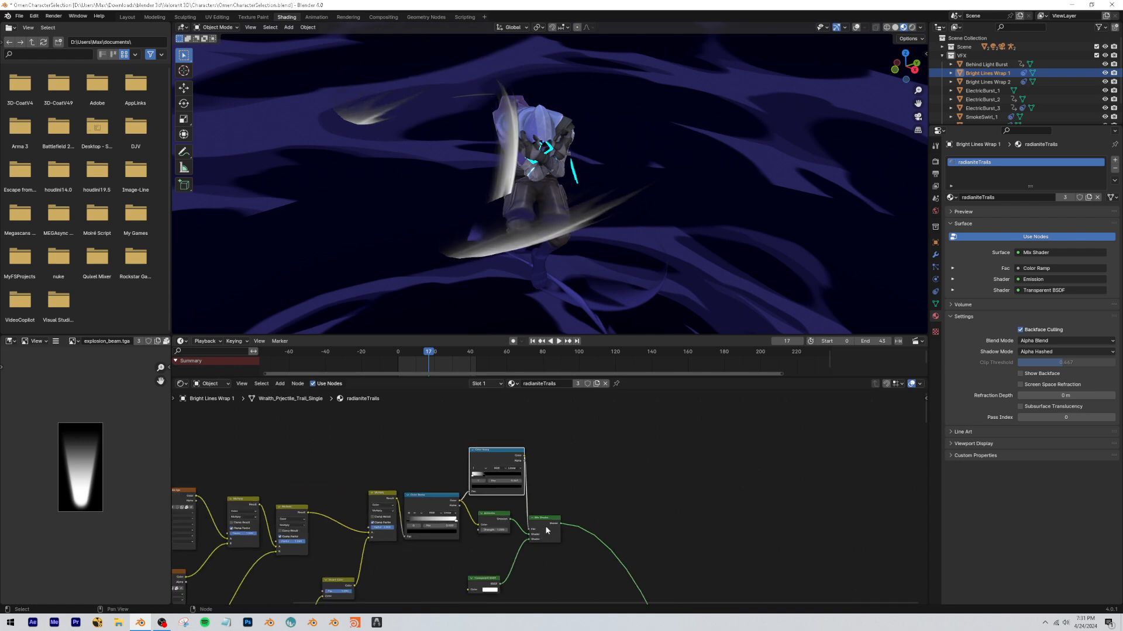
middle_drag(548, 528, 527, 483)
scroll(550, 491, up, 3)
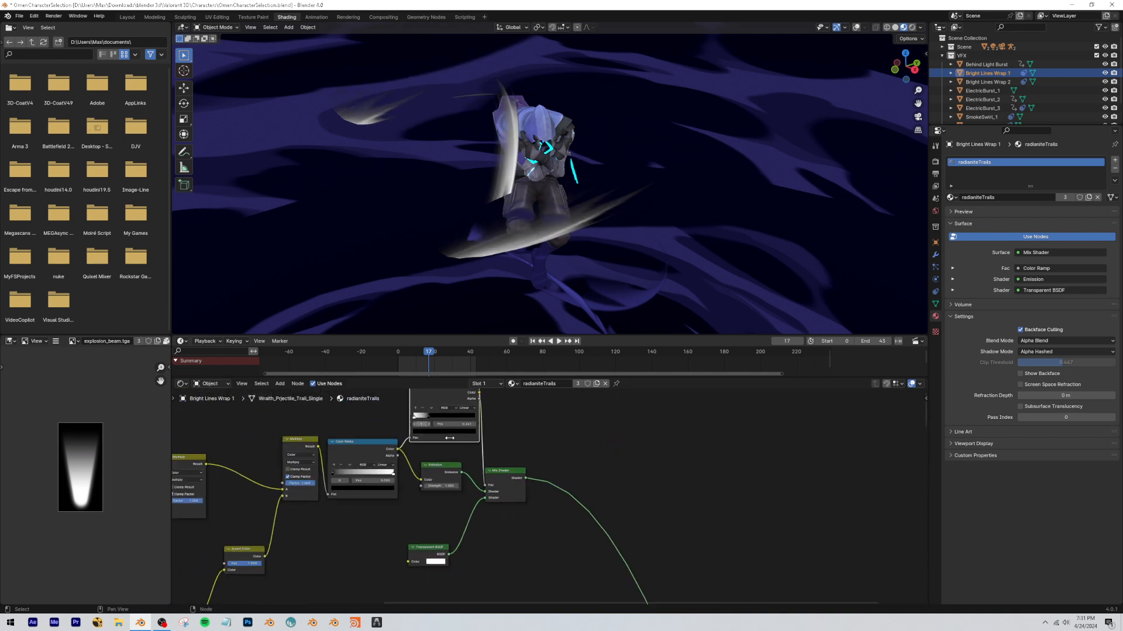
middle_drag(427, 427, 473, 449)
scroll(472, 449, down, 2)
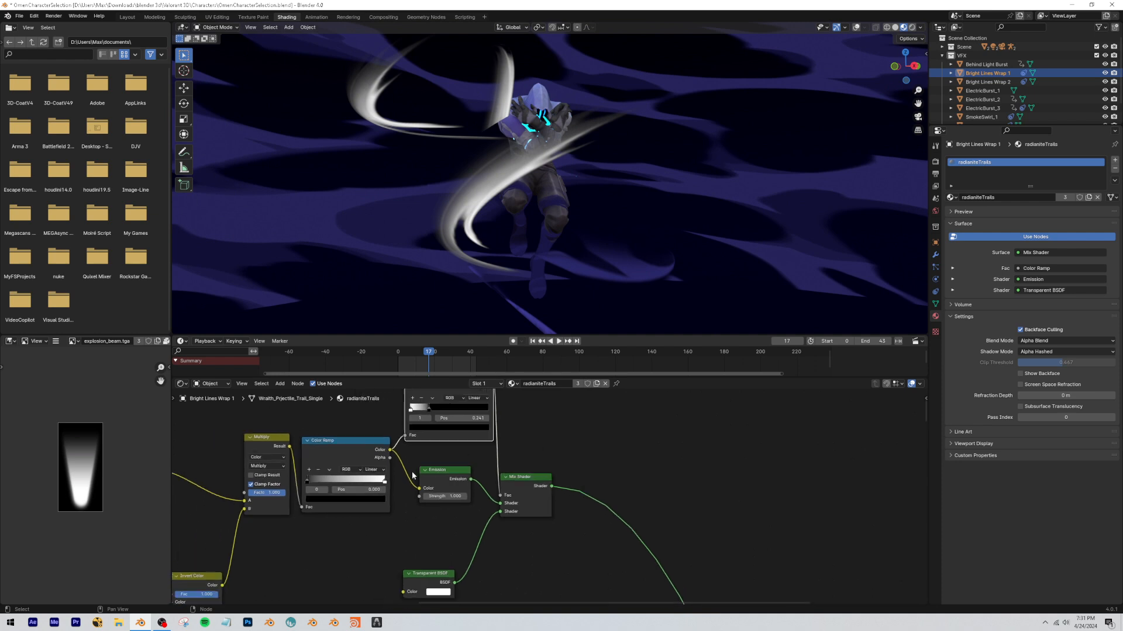
Drive the Emission strength instead of its color with the Color Ramp, inserting a Math node set to Add between them.
drag(434, 498, 433, 496)
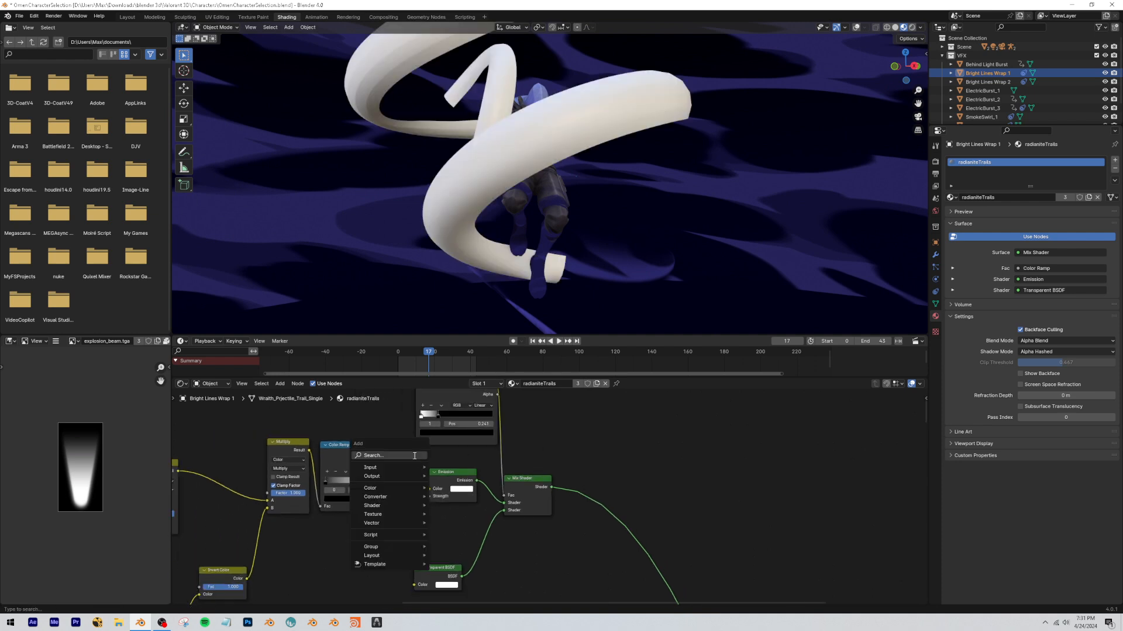
text(add)
key(Return)
click(403, 459)
scroll(444, 474, up, 2)
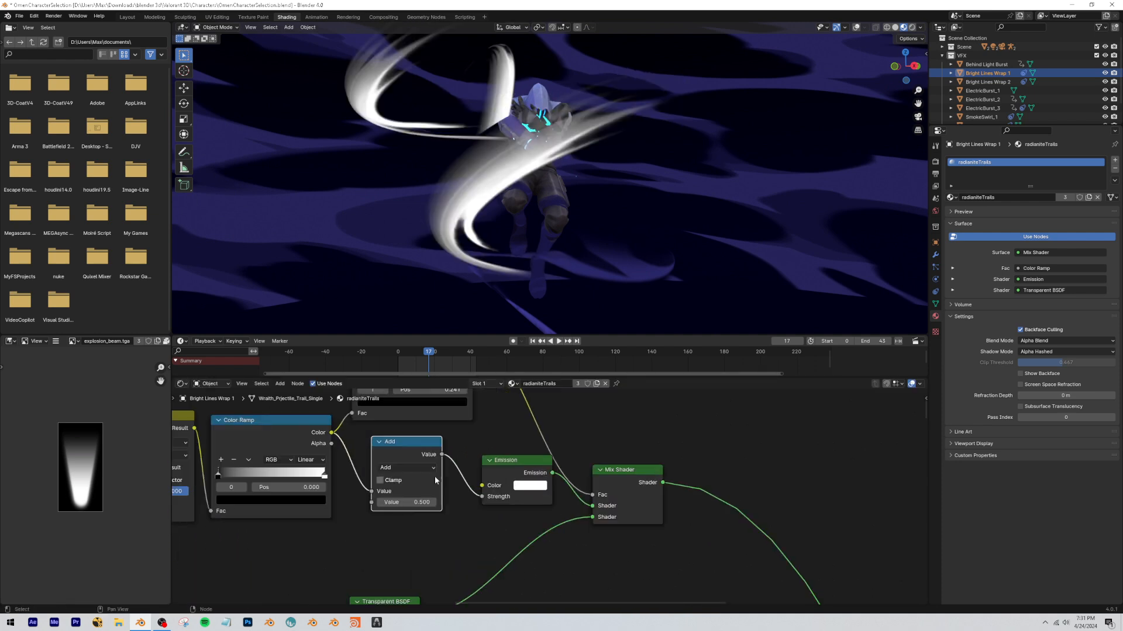
Change the Math node feeding the Emission strength to Multiply with a value of 5.100 and enable Bloom in the render settings.
click(446, 465)
click(432, 360)
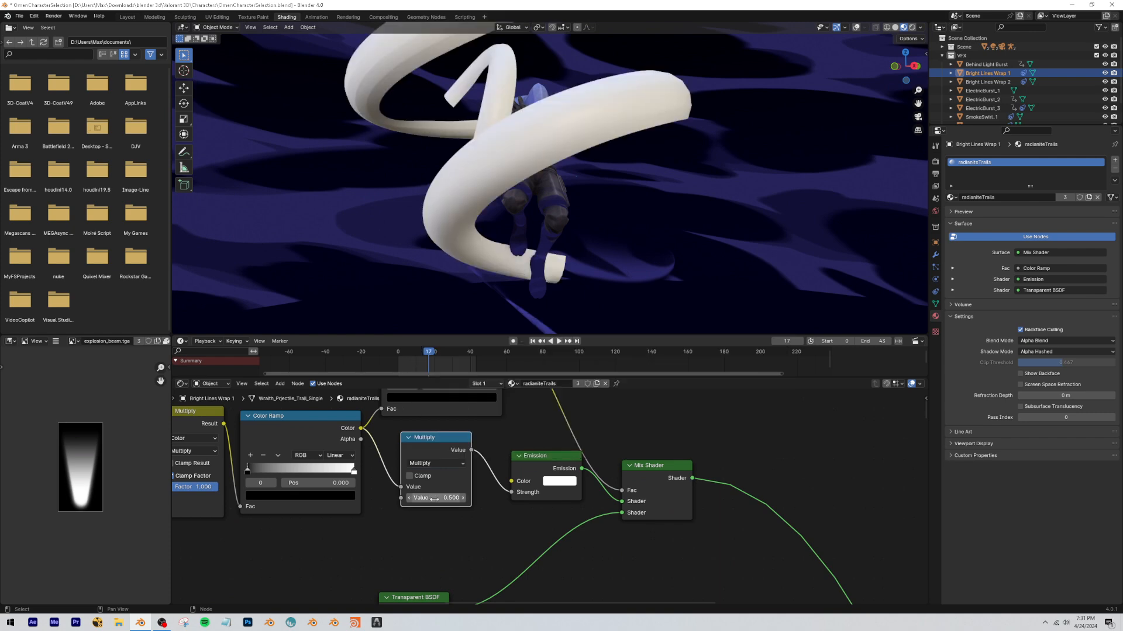
drag(435, 498, 471, 498)
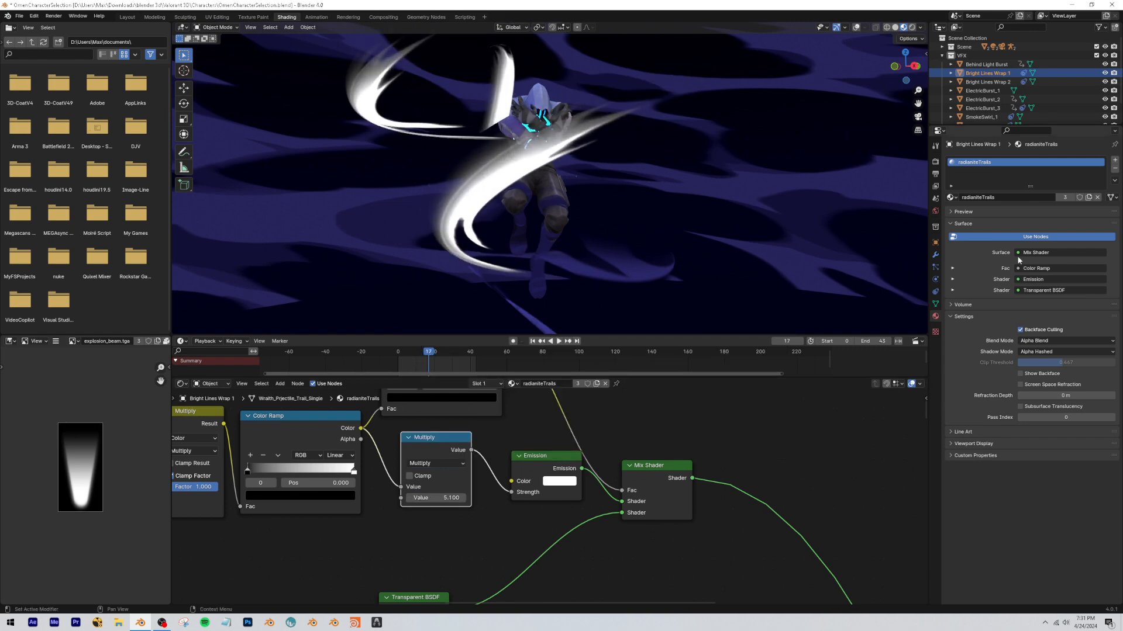
click(934, 163)
click(956, 254)
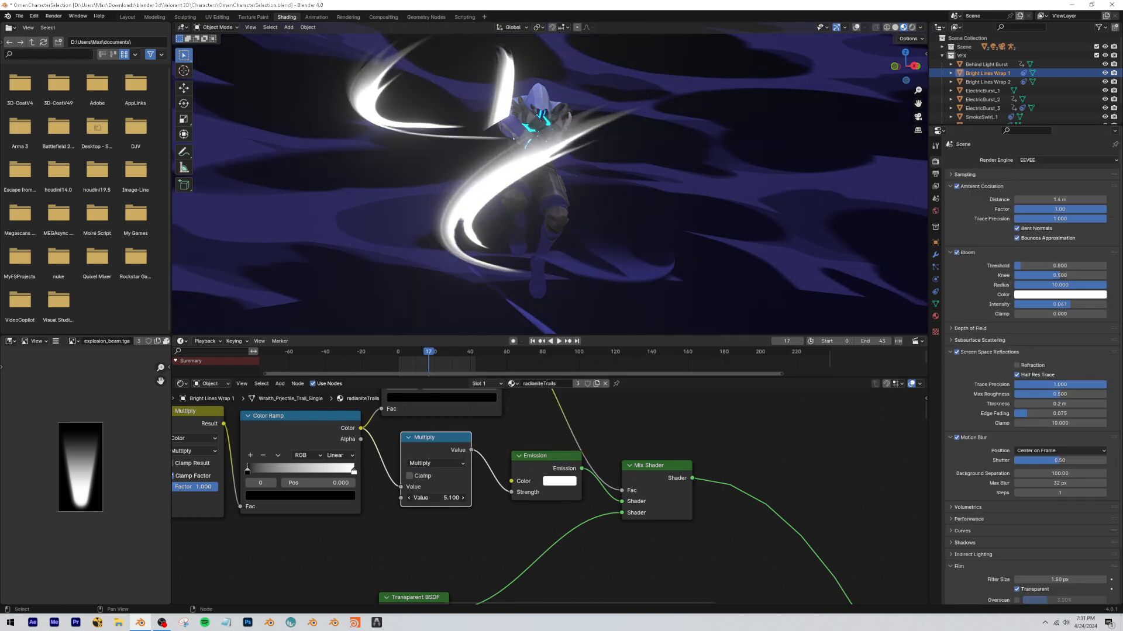
Copy the cyan color from the old node setup's Emission and apply it to the new Emission node's color.
scroll(546, 575, down, 5)
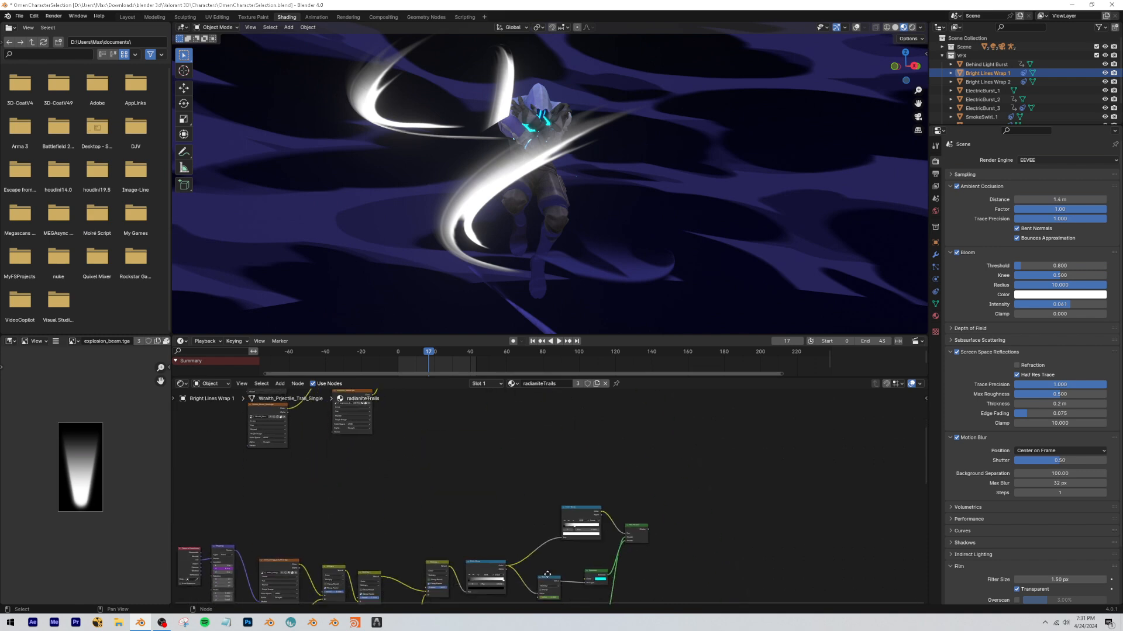
middle_drag(547, 575, 549, 566)
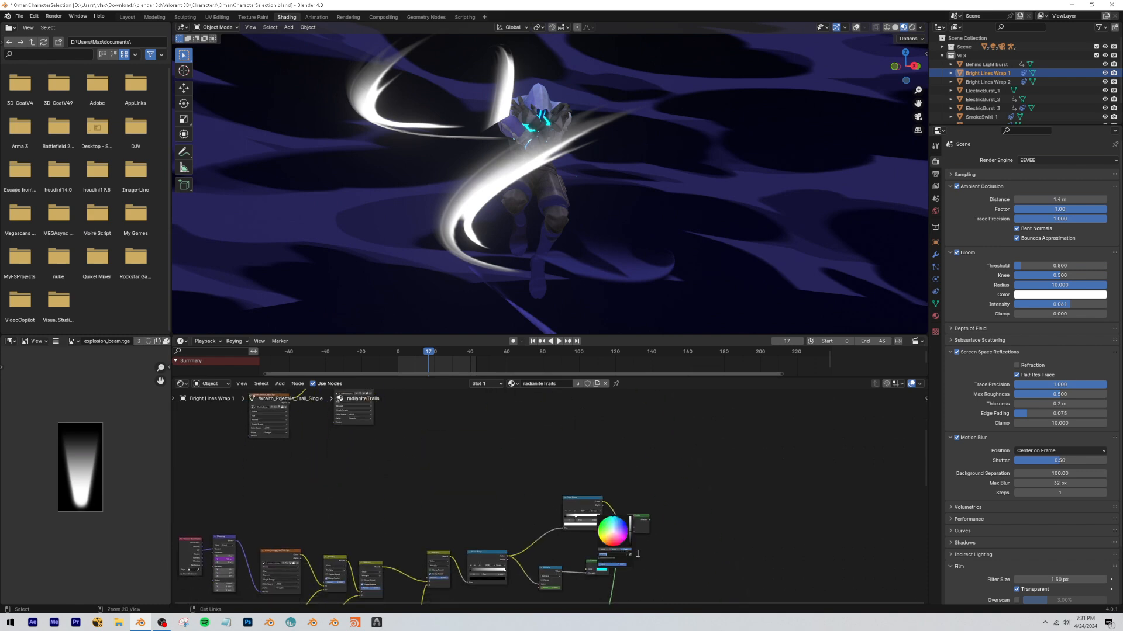
key(ctrl+c)
click(638, 554)
middle_drag(638, 553, 561, 394)
scroll(529, 540, up, 3)
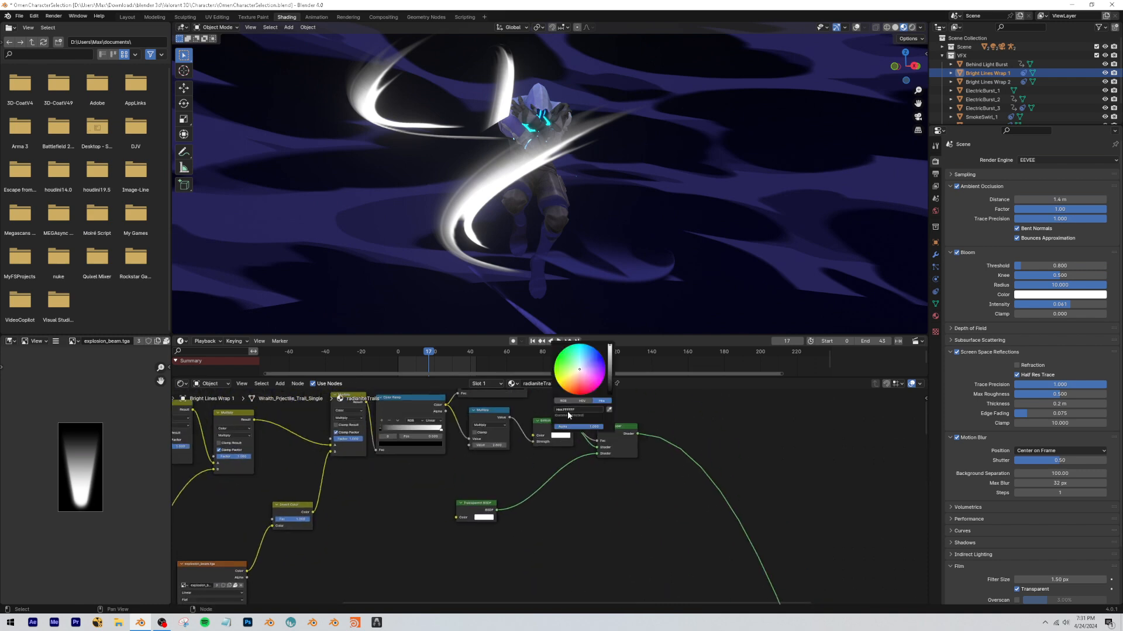
Play the animation through the scene camera and examine the glowing trails around the character.
click(918, 117)
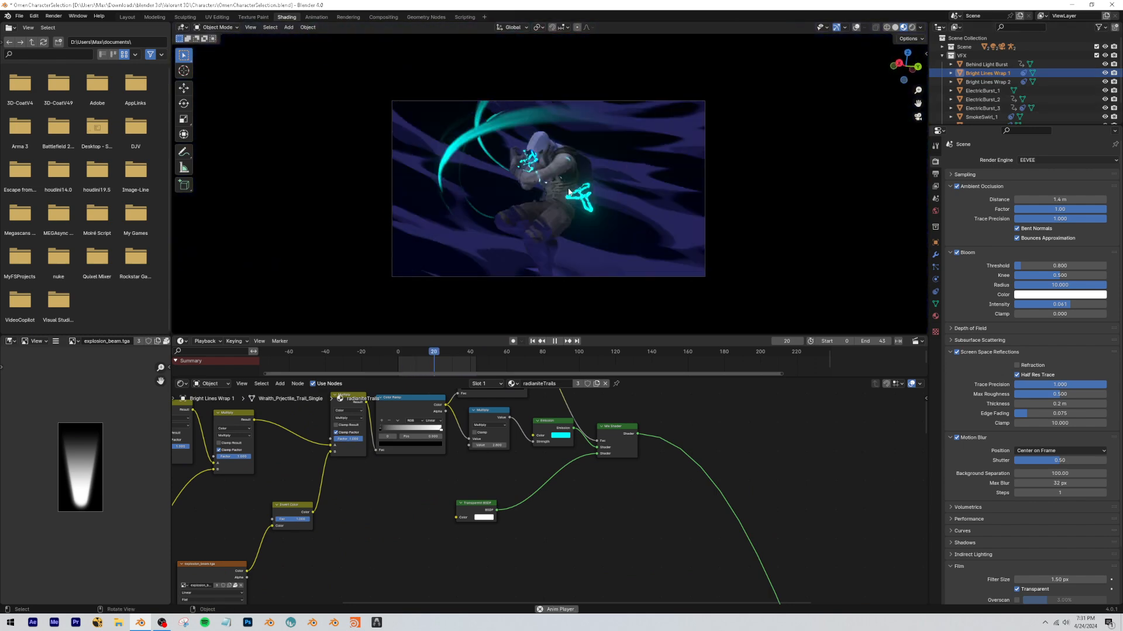
scroll(559, 197, up, 2)
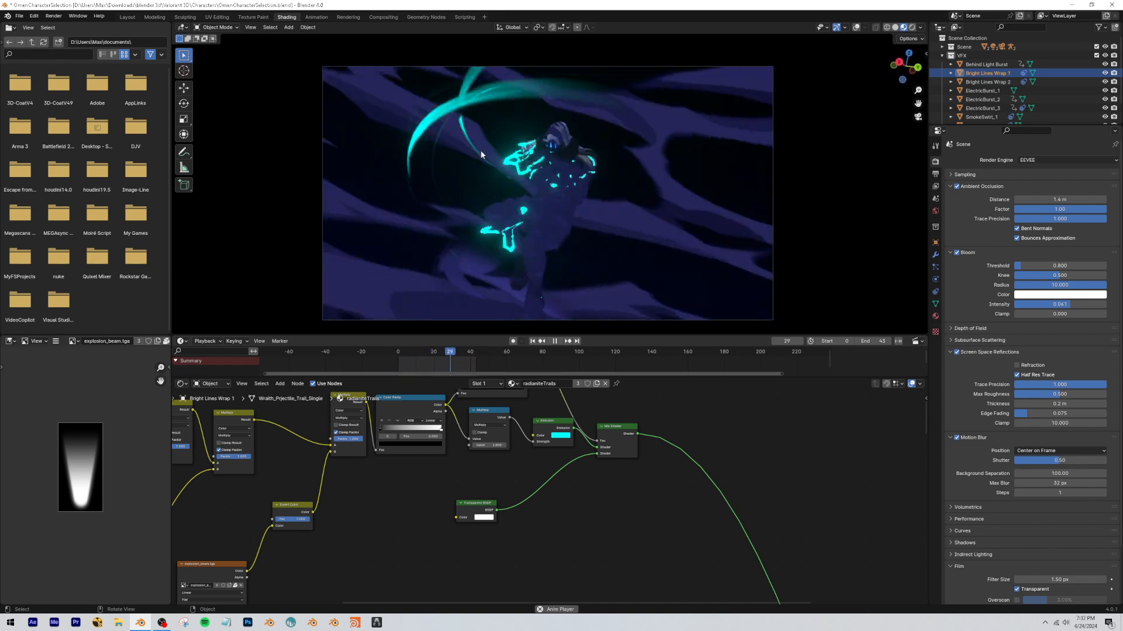
scroll(690, 493, down, 6)
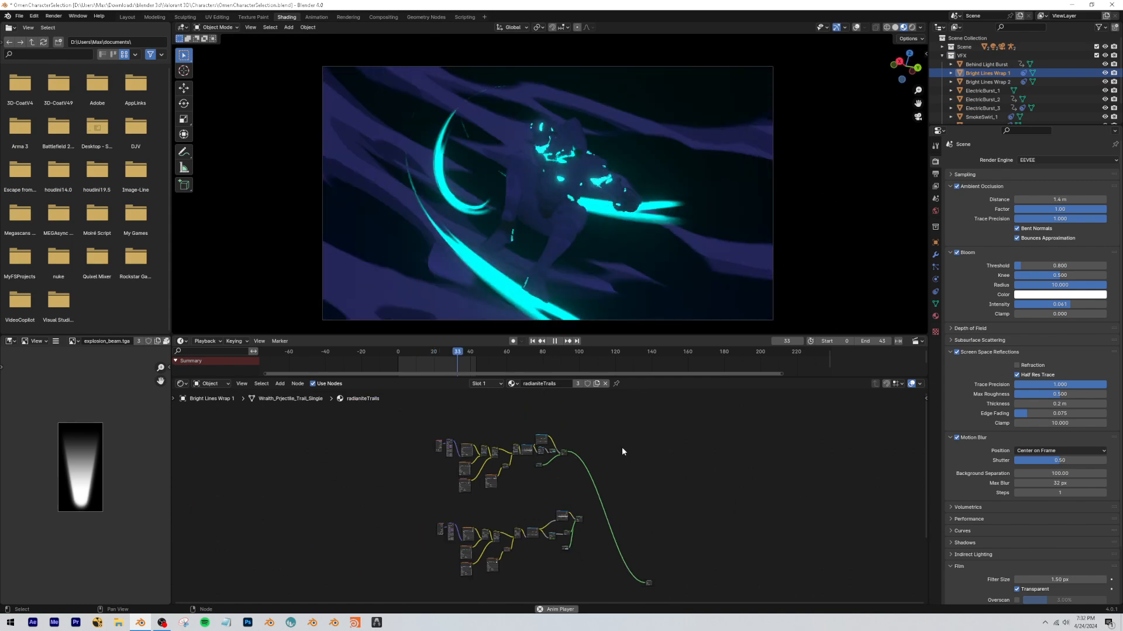
Review the rebuilt radianiteTrails node tree from the texture inputs through to the Mix Shader while the animation plays.
drag(600, 432, 430, 492)
click(592, 434)
scroll(541, 437, up, 9)
middle_drag(538, 437, 614, 418)
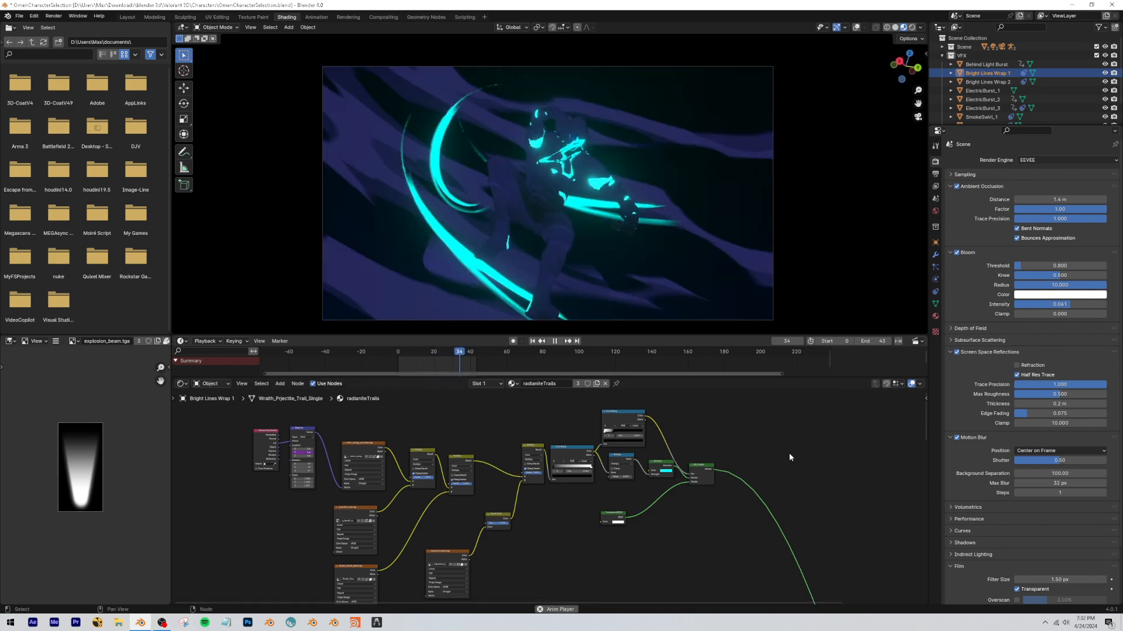
scroll(706, 422, down, 3)
middle_drag(788, 453, 748, 466)
scroll(665, 433, up, 2)
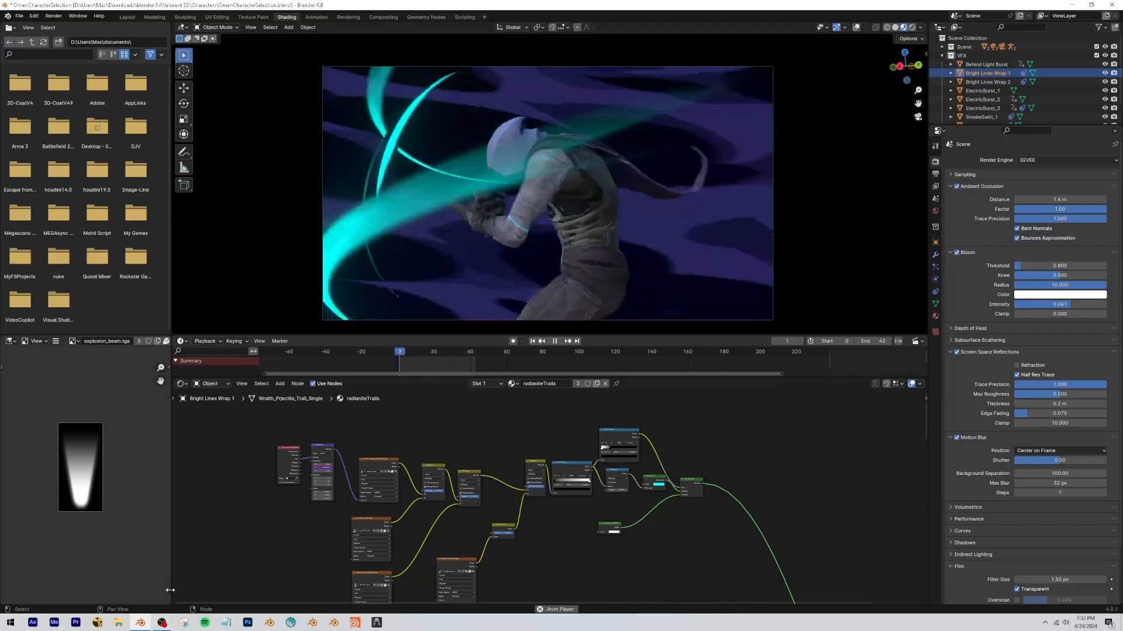